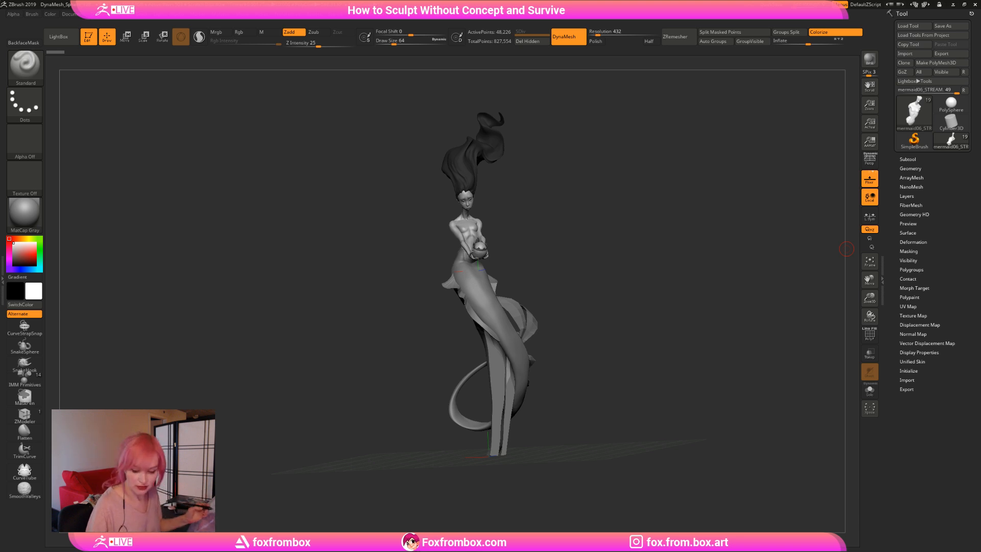
Examine the mermaid's overall pose, torso and tail from several angles.
{"action": "left_click_drag", "start_coordinate": [628, 261], "coordinate": [601, 262]}
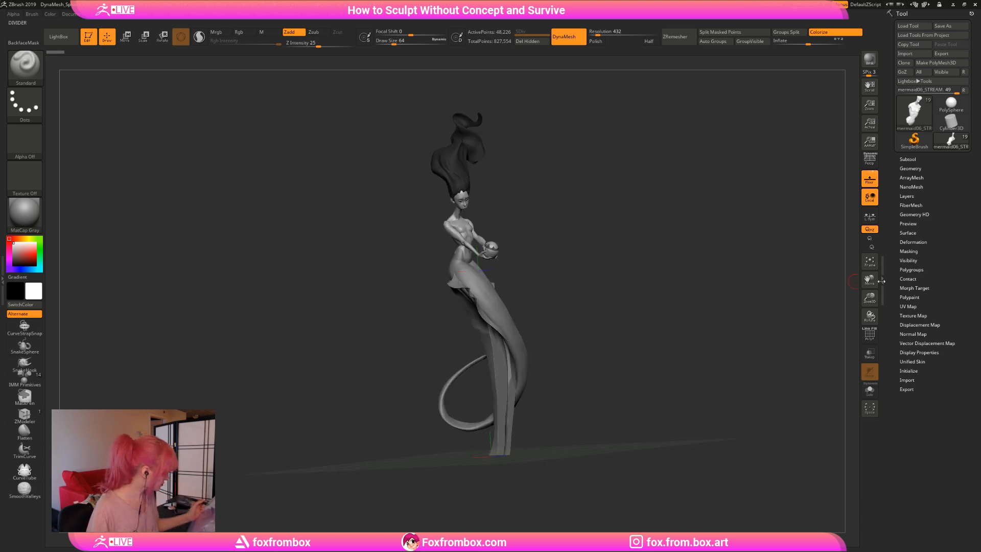
{"action": "left_click_drag", "start_coordinate": [870, 297], "coordinate": [868, 327]}
{"action": "left_click_drag", "start_coordinate": [716, 265], "coordinate": [662, 268]}
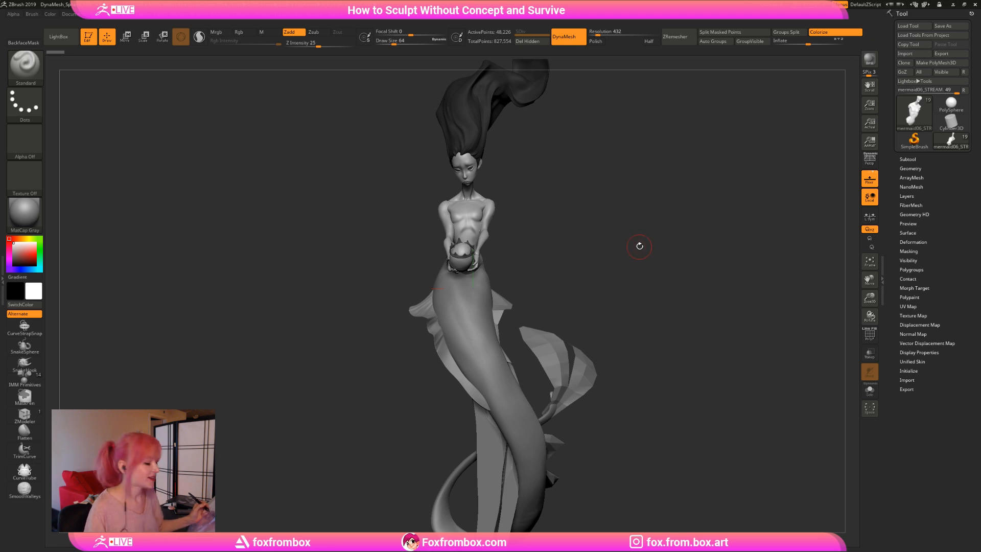
{"action": "left_click_drag", "start_coordinate": [639, 246], "coordinate": [638, 259]}
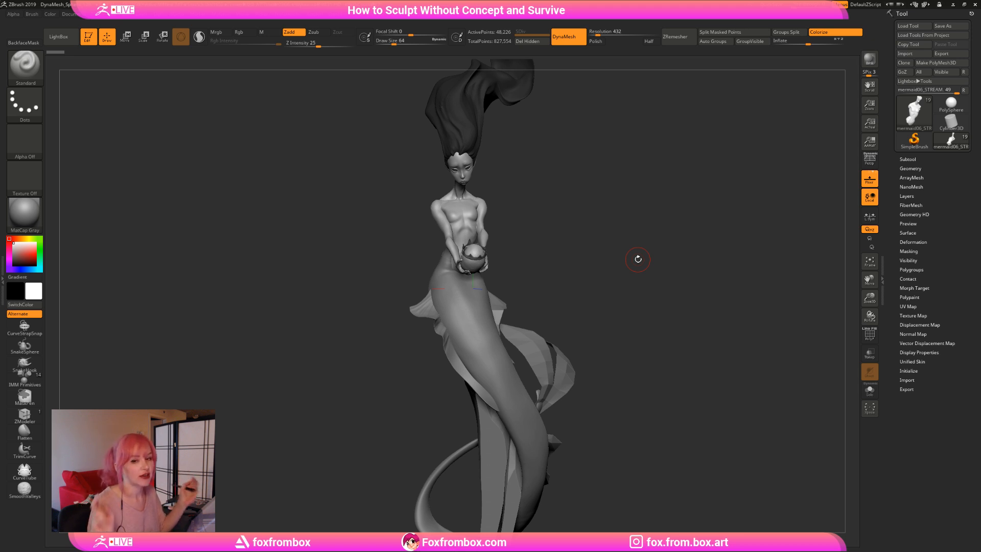
{"action": "left_click_drag", "start_coordinate": [638, 259], "coordinate": [613, 253]}
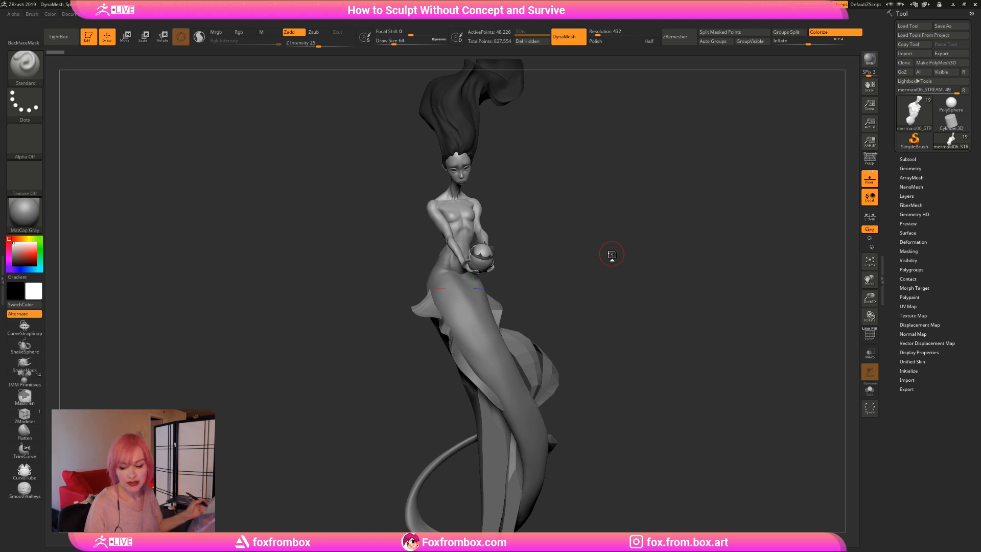
{"action": "left_click_drag", "start_coordinate": [639, 238], "coordinate": [670, 269]}
{"action": "left_click_drag", "start_coordinate": [870, 298], "coordinate": [865, 306]}
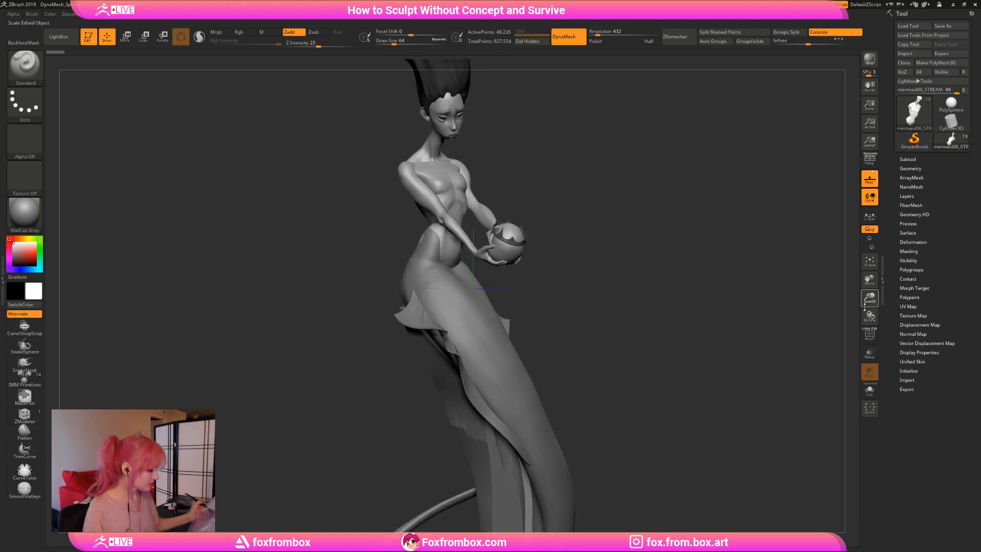
{"action": "left_click_drag", "start_coordinate": [667, 255], "coordinate": [652, 217], "text": "alt"}
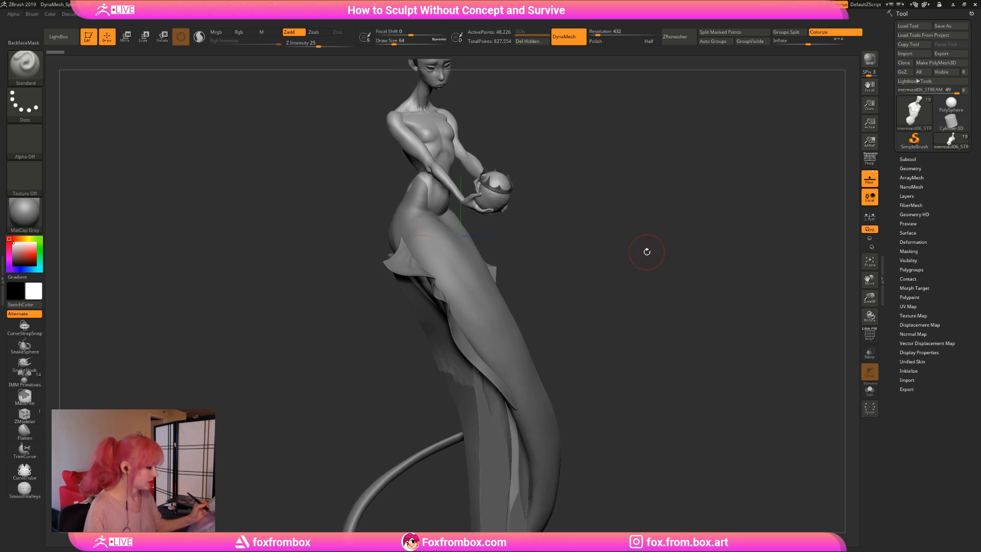
{"action": "left_click_drag", "start_coordinate": [647, 251], "coordinate": [621, 261]}
{"action": "left_click_drag", "start_coordinate": [707, 293], "coordinate": [614, 237], "text": "alt"}
Select the mermaid's tail subtool and review the full figure's silhouette from the front and side.
{"action": "left_click", "coordinate": [451, 213], "text": "alt"}
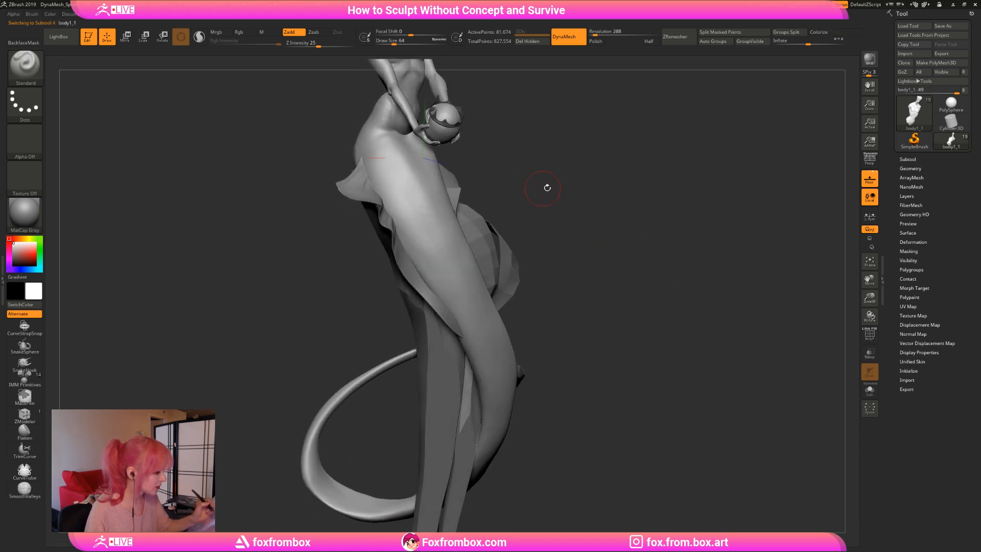
{"action": "left_click_drag", "start_coordinate": [602, 344], "coordinate": [561, 341]}
{"action": "left_click_drag", "start_coordinate": [617, 314], "coordinate": [607, 373], "text": "alt"}
{"action": "left_click_drag", "start_coordinate": [870, 298], "coordinate": [864, 255]}
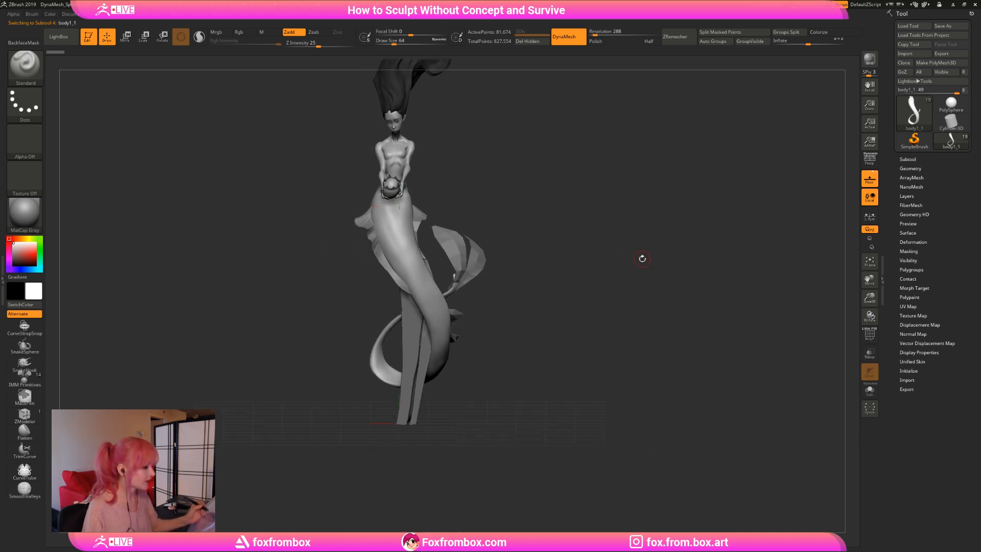
{"action": "left_click_drag", "start_coordinate": [642, 257], "coordinate": [587, 344], "text": "alt"}
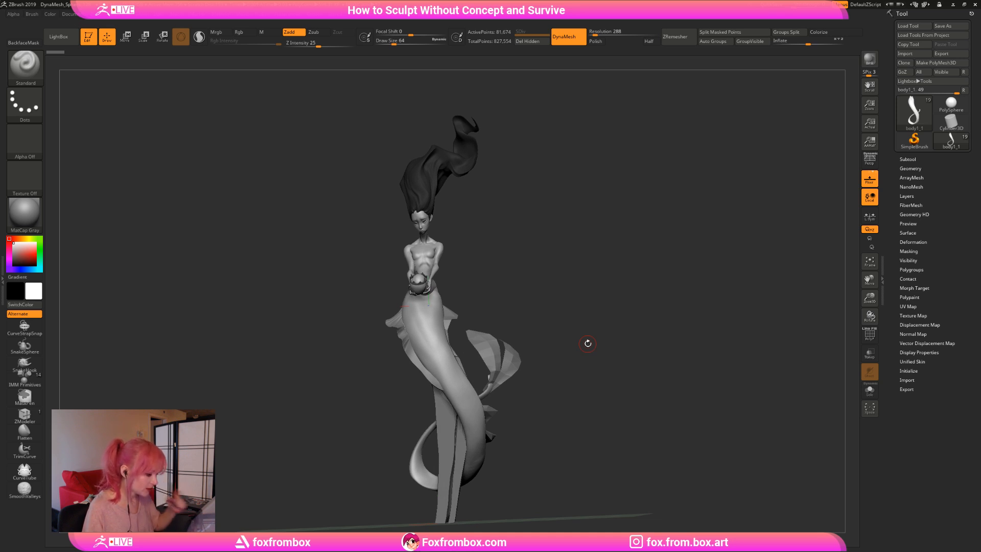
{"action": "mouse_move", "coordinate": [568, 281]}
{"action": "left_mouse_down"}
{"action": "mouse_move", "coordinate": [601, 277]}
{"action": "mouse_move", "coordinate": [563, 282]}
{"action": "mouse_move", "coordinate": [568, 268]}
{"action": "left_mouse_up"}
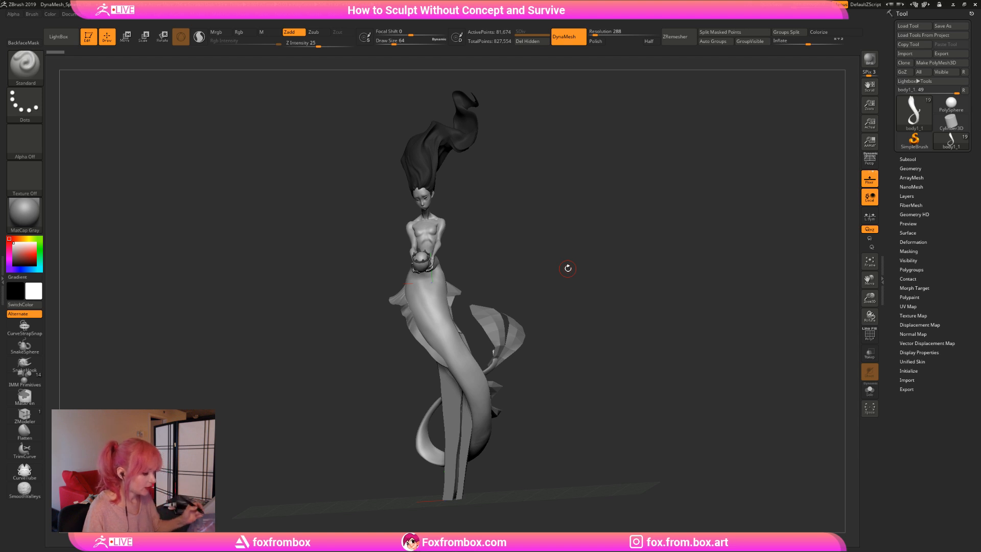
{"action": "mouse_move", "coordinate": [568, 269]}
{"action": "left_mouse_down"}
{"action": "mouse_move", "coordinate": [547, 269]}
{"action": "mouse_move", "coordinate": [560, 274]}
{"action": "left_mouse_up"}
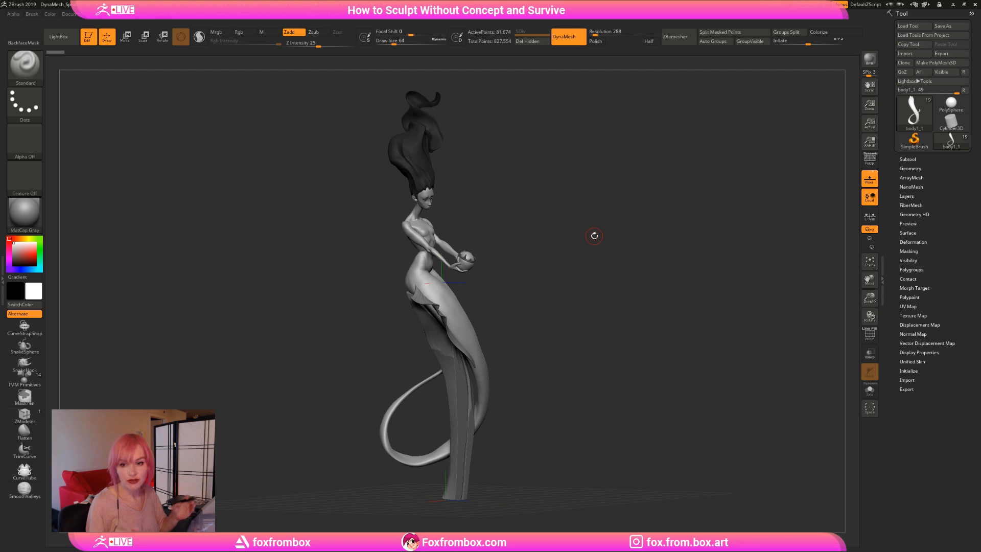
{"action": "mouse_move", "coordinate": [578, 280]}
{"action": "left_mouse_down"}
{"action": "mouse_move", "coordinate": [565, 284]}
{"action": "mouse_move", "coordinate": [578, 286]}
{"action": "left_mouse_up"}
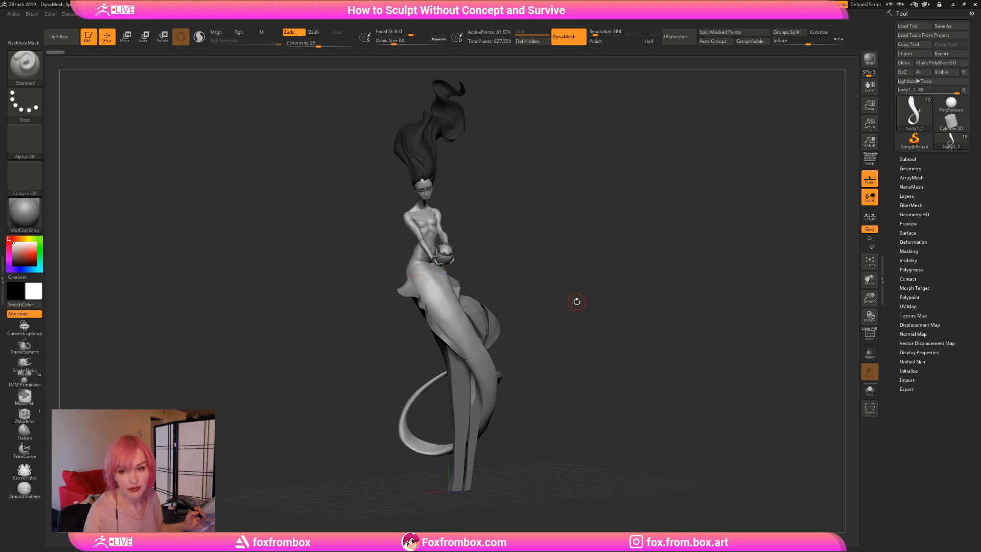
Set the draw size to 71 and remesh the tail with DynaMesh.
{"action": "mouse_move", "coordinate": [870, 299]}
{"action": "left_mouse_down"}
{"action": "mouse_move", "coordinate": [782, 314]}
{"action": "mouse_move", "coordinate": [580, 273]}
{"action": "mouse_move", "coordinate": [602, 254]}
{"action": "left_mouse_up"}
{"action": "left_click_drag", "start_coordinate": [394, 44], "coordinate": [400, 52]}
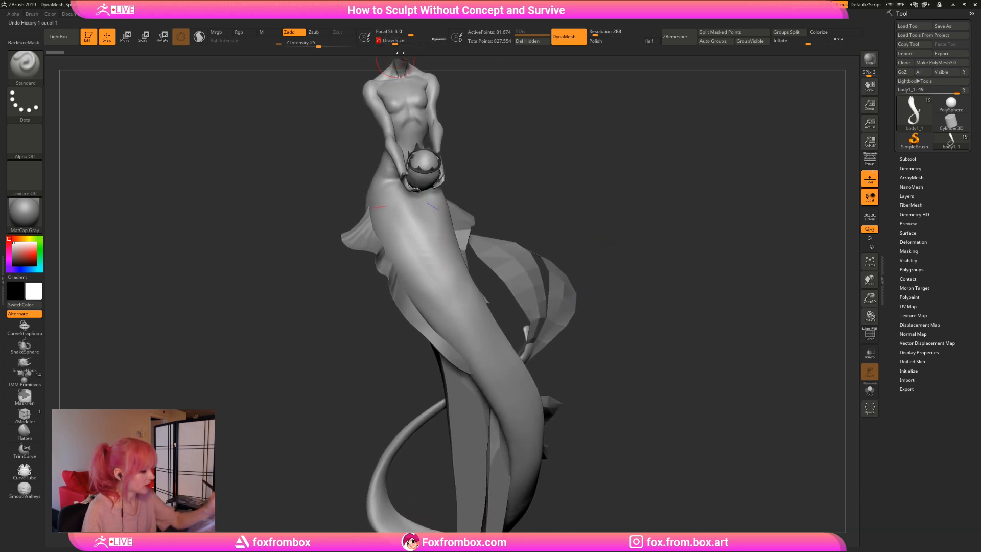
{"action": "left_click_drag", "start_coordinate": [532, 168], "coordinate": [553, 193], "text": "alt"}
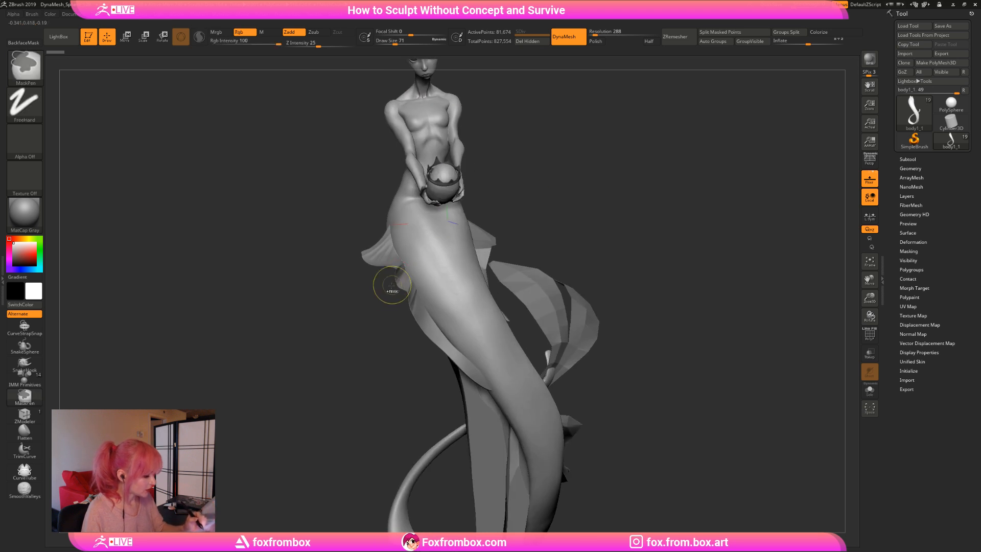
{"action": "left_click_drag", "start_coordinate": [377, 324], "coordinate": [370, 331]}
Choose MaskLasso as the active masking brush and accept the notice.
{"action": "key", "text": "m"}
{"action": "left_click", "coordinate": [346, 346]}
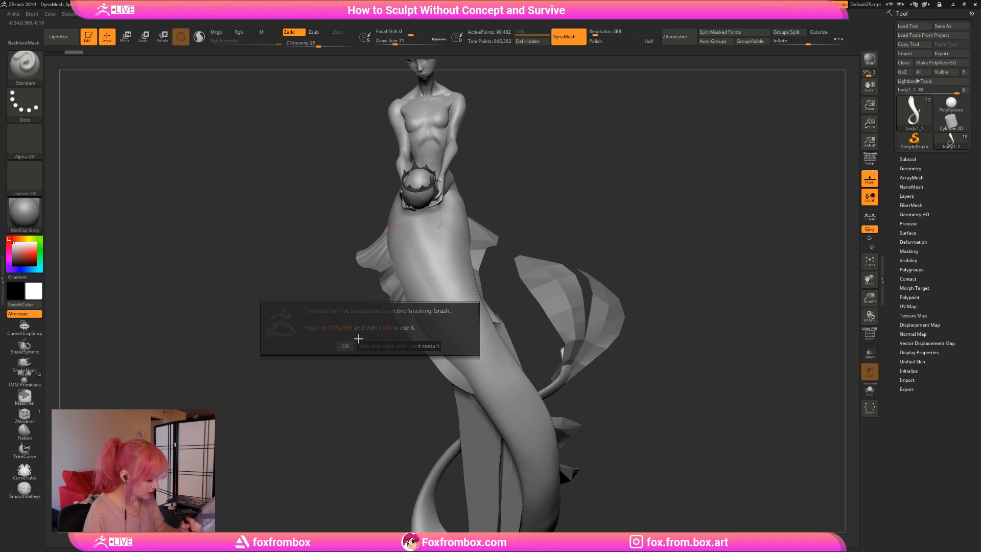
{"action": "key", "text": "ctrl"}
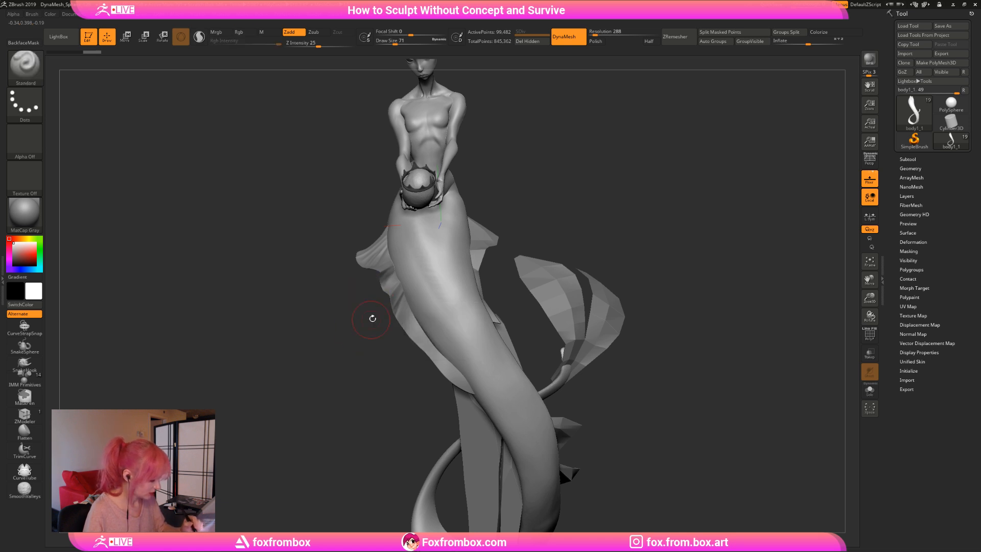
Select the long side fin subtool along the tail and switch to the Move brush.
{"action": "left_click", "coordinate": [373, 292], "text": "alt"}
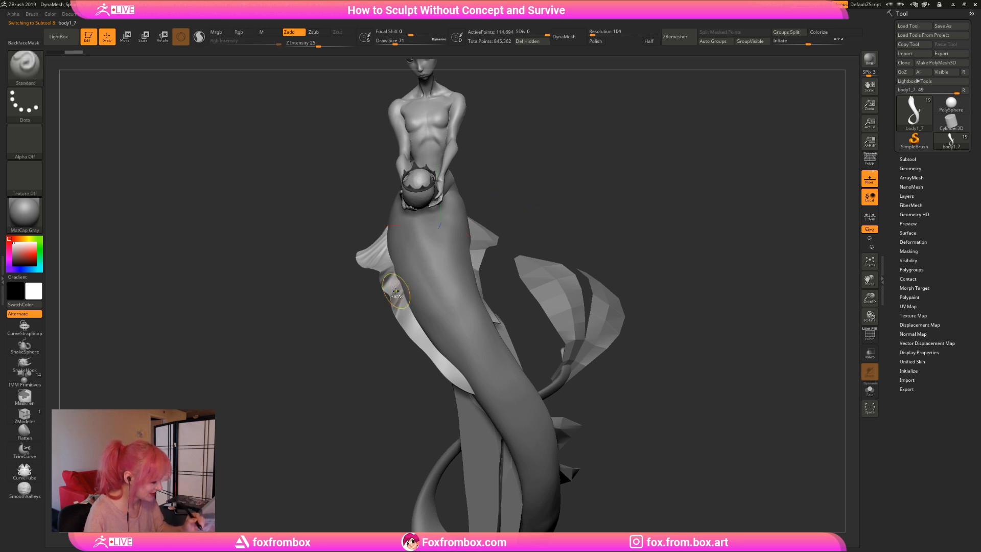
{"action": "left_click_drag", "start_coordinate": [546, 184], "coordinate": [543, 183]}
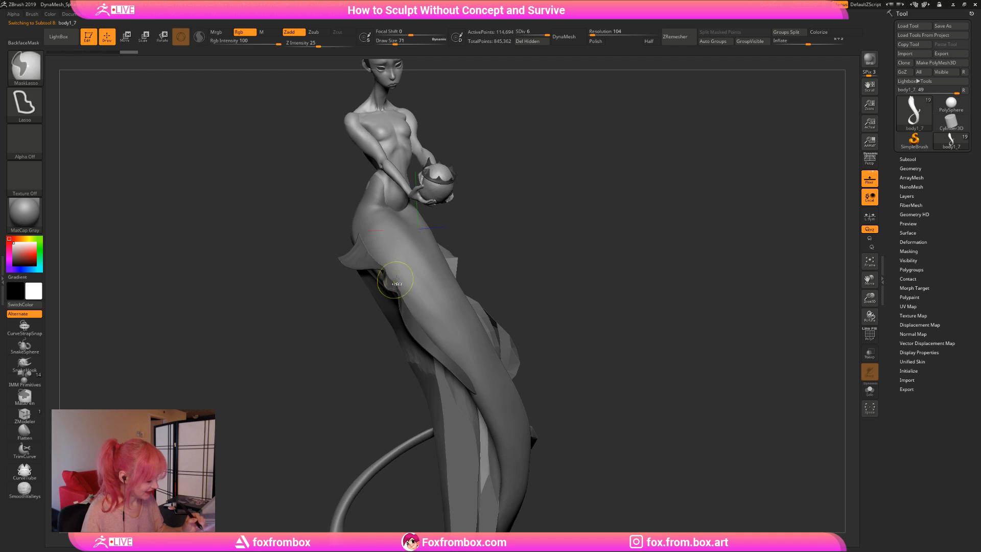
{"action": "mouse_move", "coordinate": [450, 233]}
{"action": "left_mouse_down"}
{"action": "mouse_move", "coordinate": [466, 228]}
{"action": "mouse_move", "coordinate": [383, 284]}
{"action": "left_mouse_up"}
{"action": "key", "text": "b"}
{"action": "key", "text": "m"}
{"action": "key", "text": "v"}
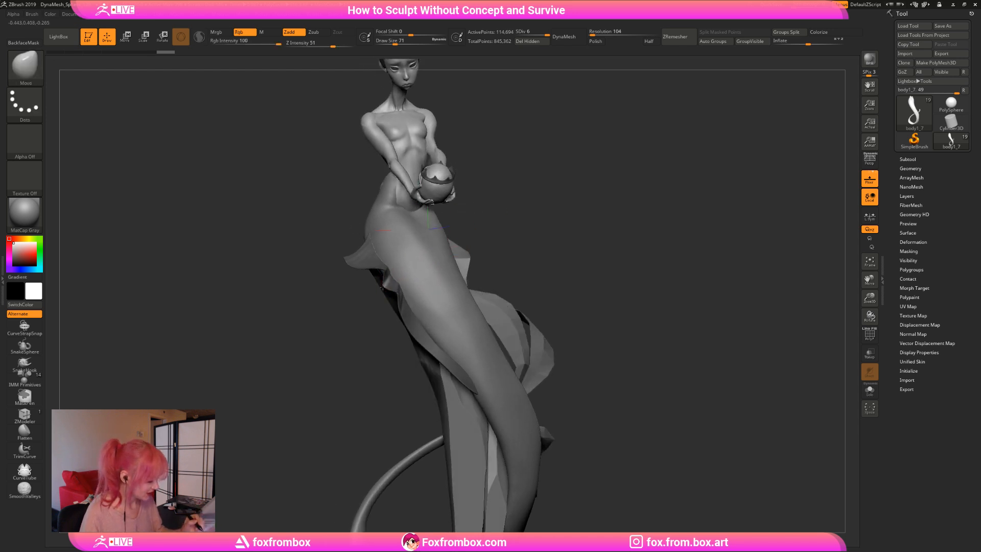
Inspect the fins and tail from the front and back, with the tail subtool selected.
{"action": "mouse_move", "coordinate": [522, 215]}
{"action": "left_mouse_down"}
{"action": "mouse_move", "coordinate": [539, 205]}
{"action": "mouse_move", "coordinate": [559, 223]}
{"action": "left_mouse_up"}
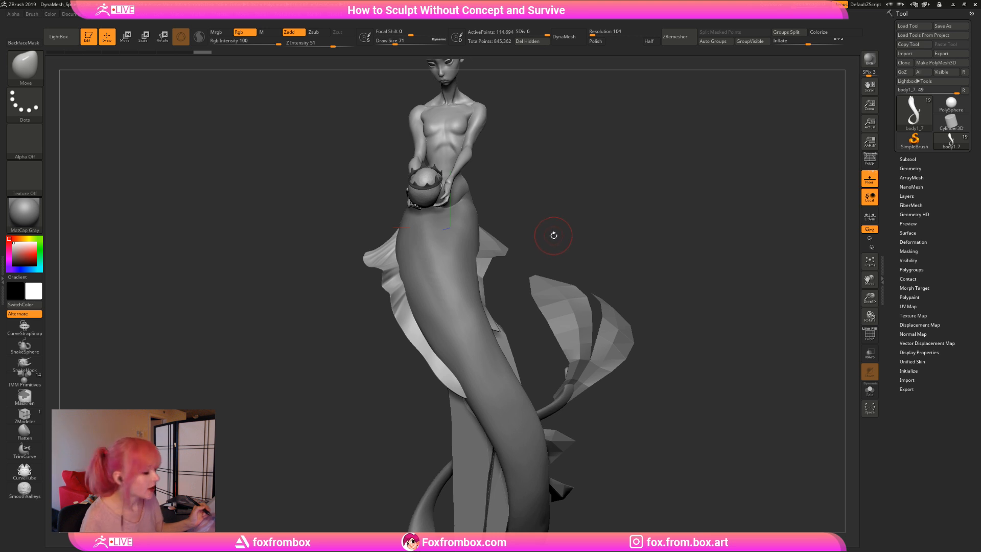
{"action": "left_click_drag", "start_coordinate": [553, 237], "coordinate": [558, 257]}
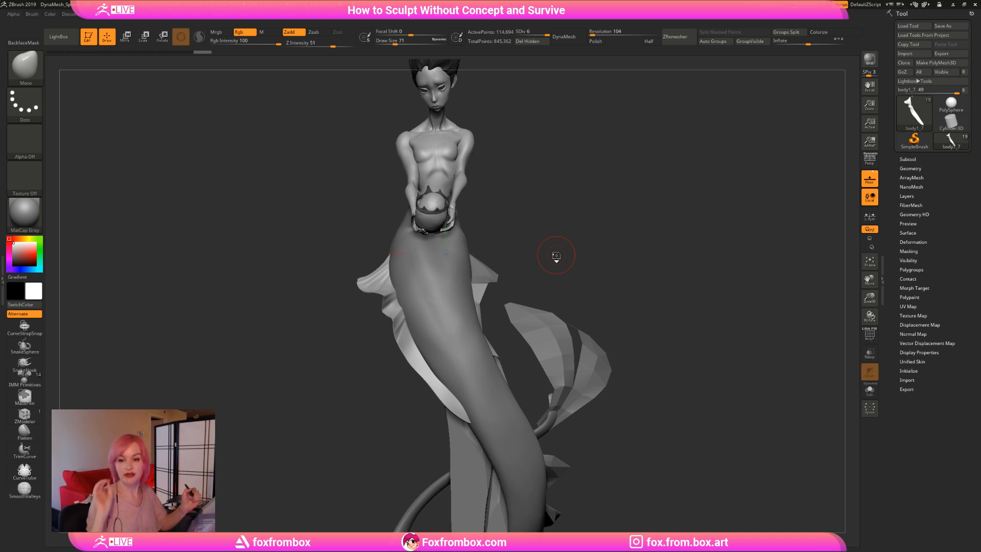
{"action": "mouse_move", "coordinate": [581, 230]}
{"action": "left_mouse_down"}
{"action": "mouse_move", "coordinate": [577, 242]}
{"action": "mouse_move", "coordinate": [582, 234]}
{"action": "left_mouse_up"}
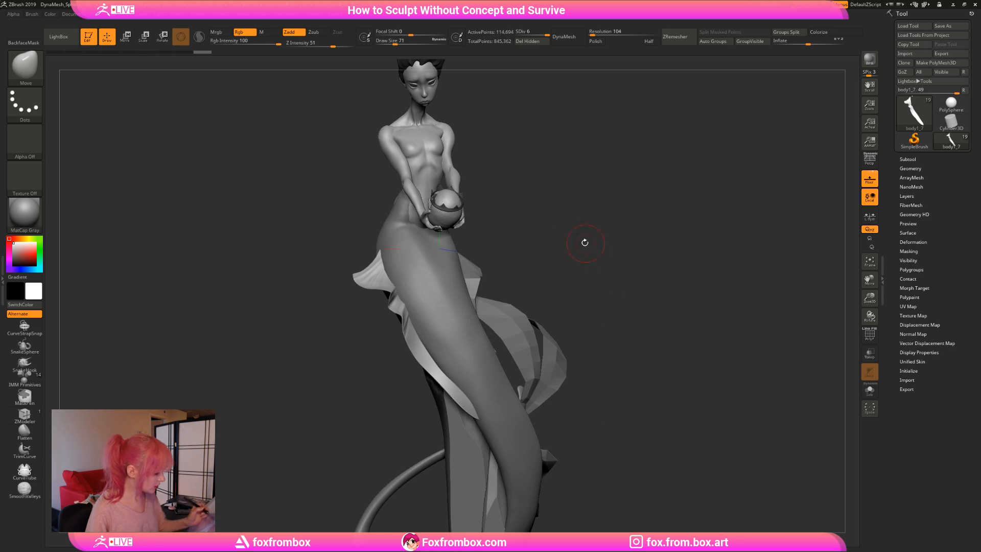
{"action": "mouse_move", "coordinate": [585, 244]}
{"action": "left_mouse_down"}
{"action": "mouse_move", "coordinate": [572, 228]}
{"action": "mouse_move", "coordinate": [606, 235]}
{"action": "left_mouse_up"}
{"action": "left_click_drag", "start_coordinate": [548, 255], "coordinate": [628, 271], "text": "alt"}
{"action": "left_click", "coordinate": [463, 231], "text": "alt"}
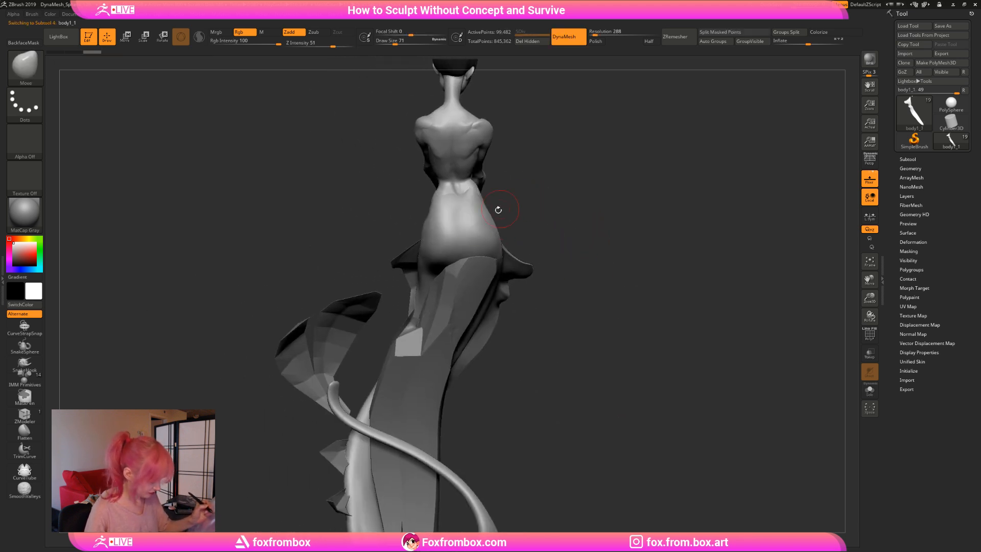
{"action": "key", "text": "shift"}
{"action": "mouse_move", "coordinate": [530, 198]}
{"action": "left_mouse_down"}
{"action": "mouse_move", "coordinate": [594, 241]}
{"action": "mouse_move", "coordinate": [611, 236]}
{"action": "mouse_move", "coordinate": [549, 207]}
{"action": "left_mouse_up"}
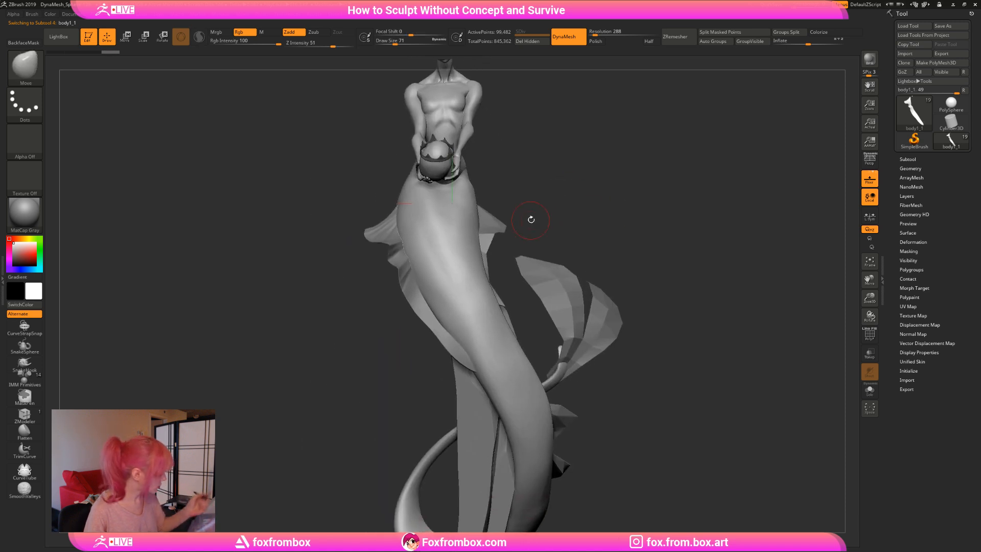
{"action": "mouse_move", "coordinate": [644, 278]}
{"action": "left_mouse_down"}
{"action": "mouse_move", "coordinate": [634, 239]}
{"action": "mouse_move", "coordinate": [583, 176]}
{"action": "mouse_move", "coordinate": [568, 215]}
{"action": "mouse_move", "coordinate": [552, 197]}
{"action": "left_mouse_up"}
Select the long side fin along the tail, lower it to subdivision level 1 and show its polyframe.
{"action": "left_click", "coordinate": [370, 332], "text": "alt"}
{"action": "key", "text": "ctrl+d"}
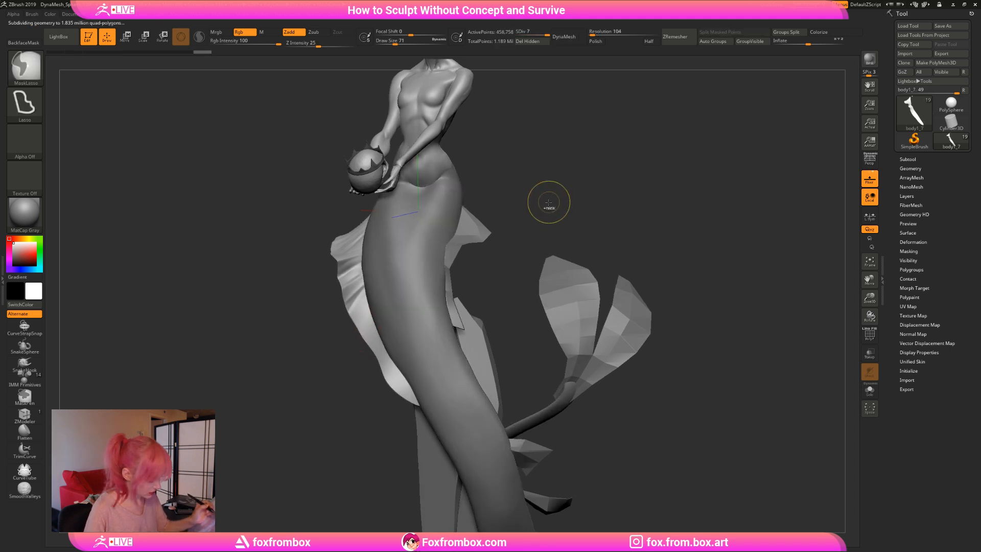
{"action": "key", "text": "shift+d"}
{"action": "key", "text": "ctrl+d"}
{"action": "left_click_drag", "start_coordinate": [551, 206], "coordinate": [542, 209]}
{"action": "key", "text": "shift+d"}
{"action": "key", "text": "shift+d"}
{"action": "key", "text": "shift+d"}
{"action": "left_click_drag", "start_coordinate": [492, 240], "coordinate": [520, 217]}
{"action": "key", "text": "shift+d"}
{"action": "key", "text": "shift+d"}
{"action": "key", "text": "shift+d"}
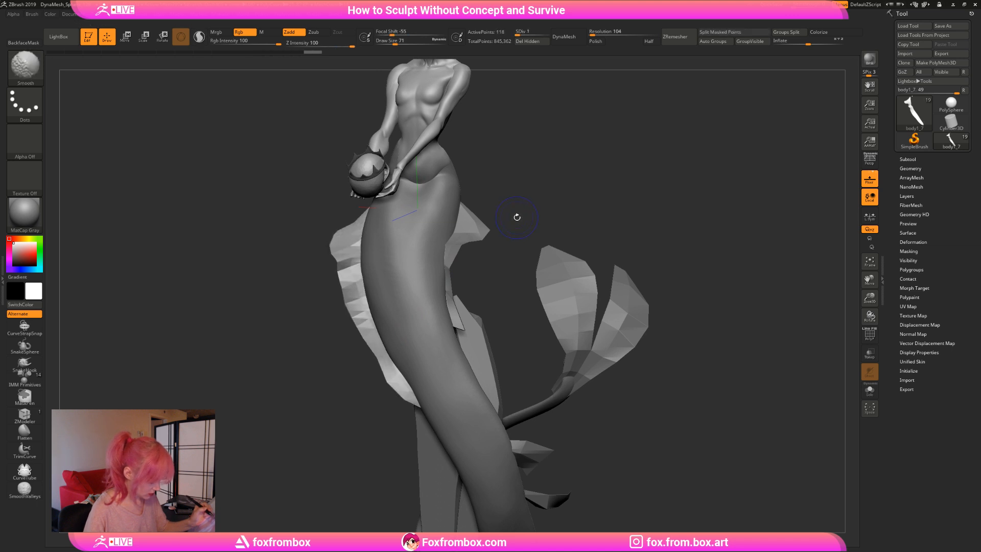
{"action": "key", "text": "shift+f"}
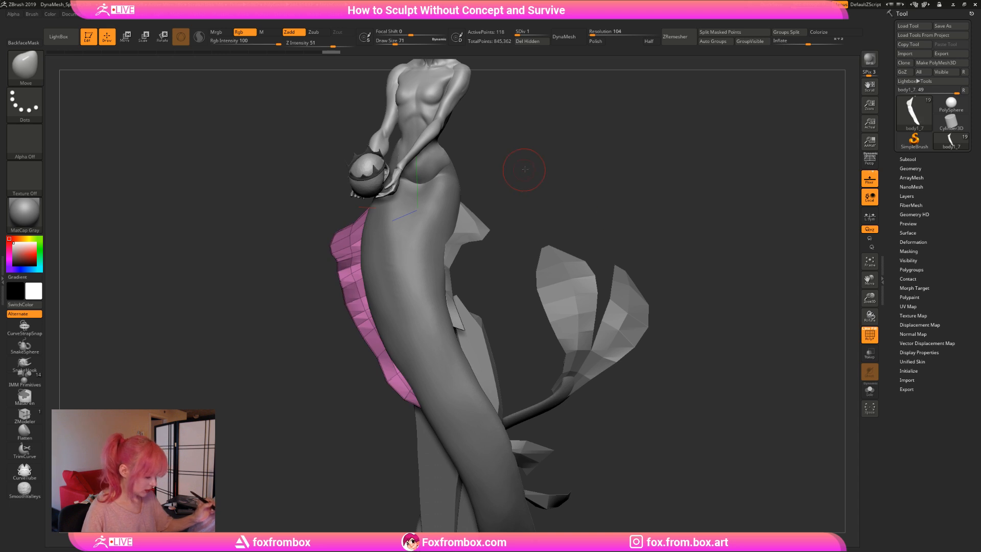
Reduce the Move brush's draw size to 23 for working on the low-poly side fin.
{"action": "left_click_drag", "start_coordinate": [524, 169], "coordinate": [518, 185]}
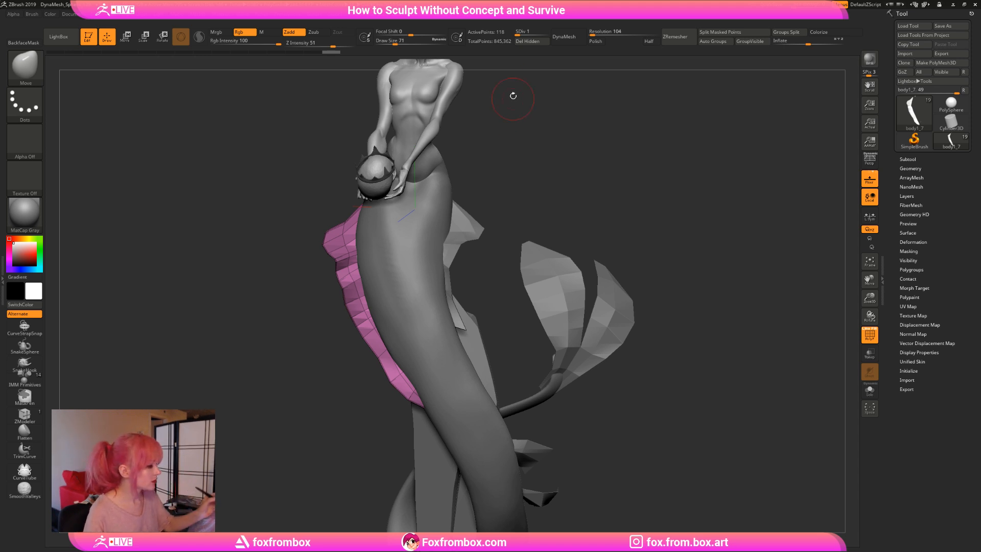
{"action": "left_click", "coordinate": [393, 42]}
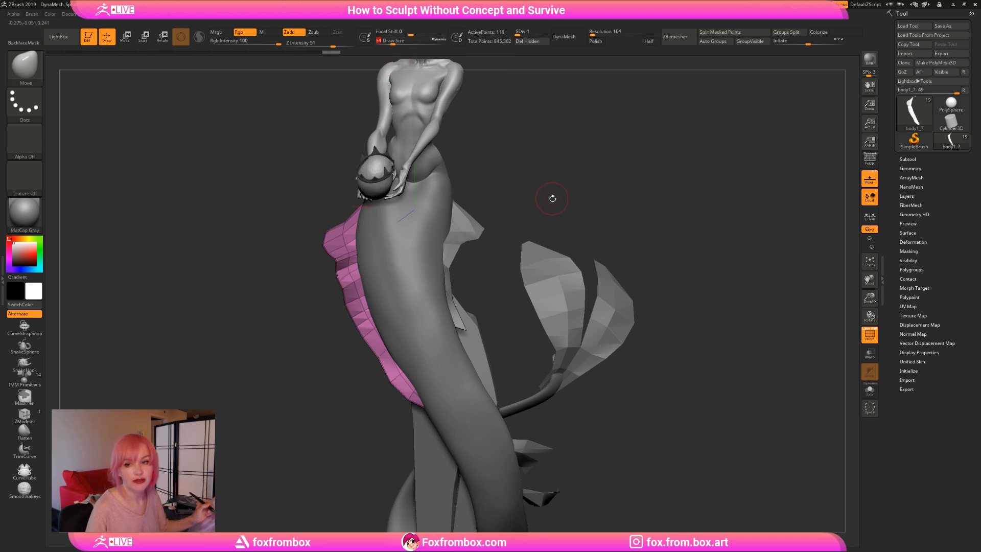
{"action": "mouse_move", "coordinate": [552, 199]}
{"action": "left_mouse_down"}
{"action": "mouse_move", "coordinate": [561, 193]}
{"action": "mouse_move", "coordinate": [548, 172]}
{"action": "left_mouse_up"}
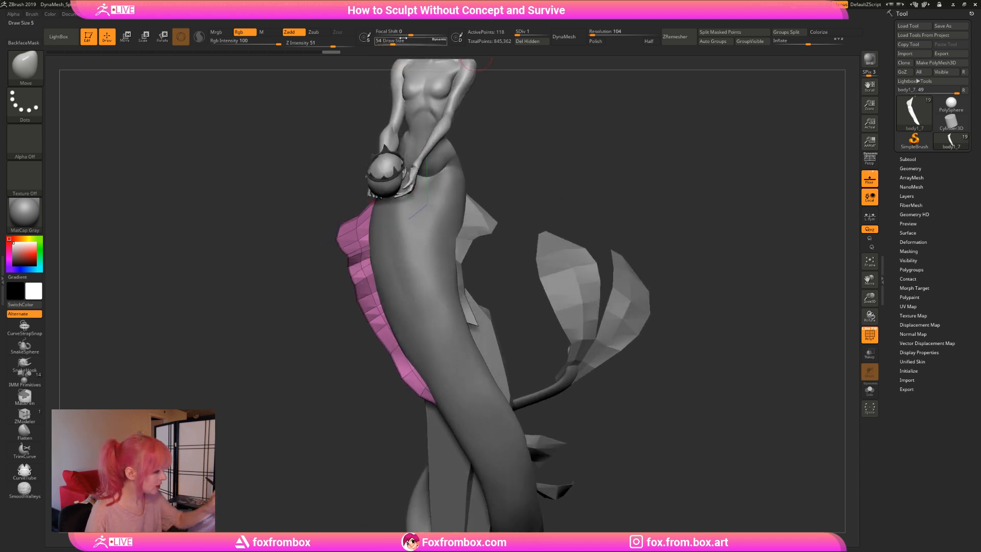
{"action": "left_click", "coordinate": [390, 42]}
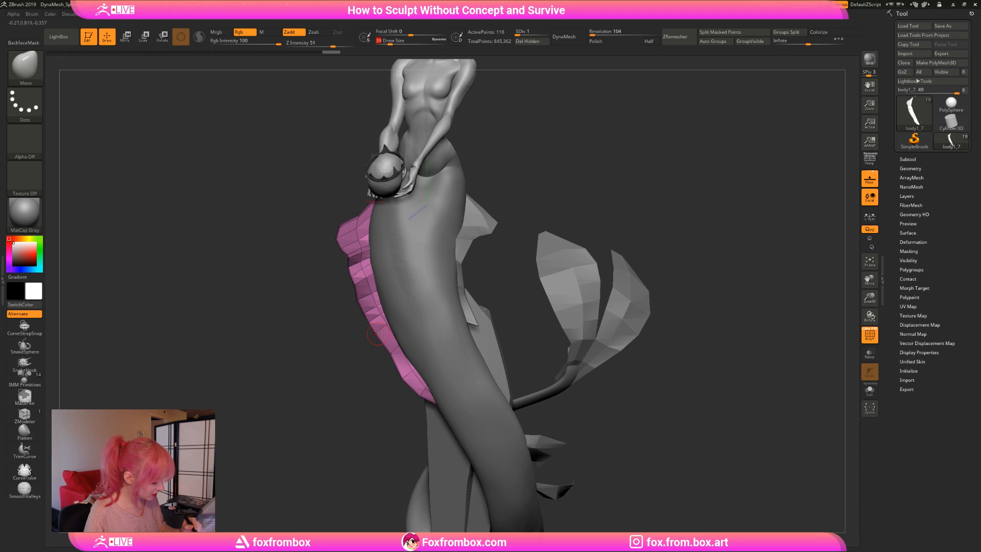
{"action": "left_click", "coordinate": [387, 42]}
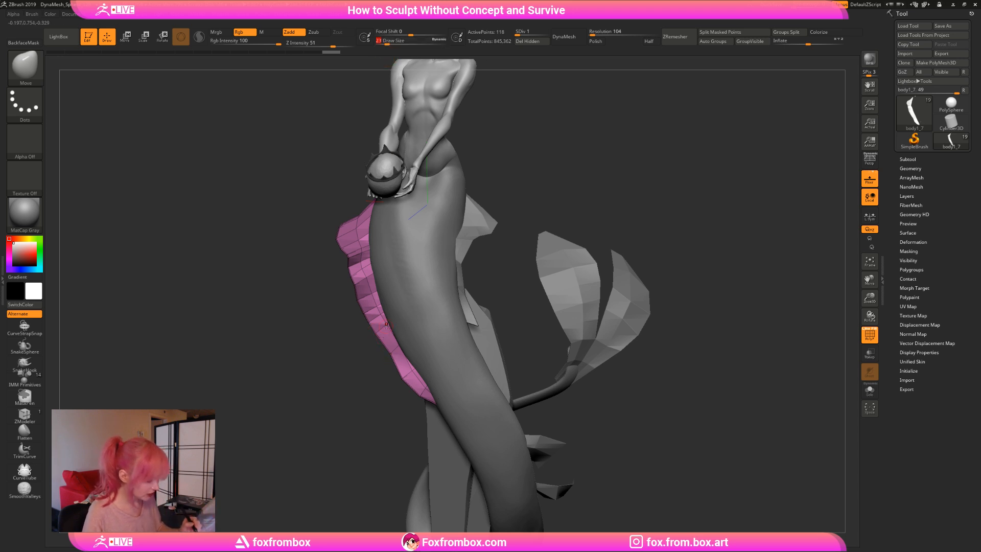
{"action": "left_click_drag", "start_coordinate": [545, 175], "coordinate": [550, 179]}
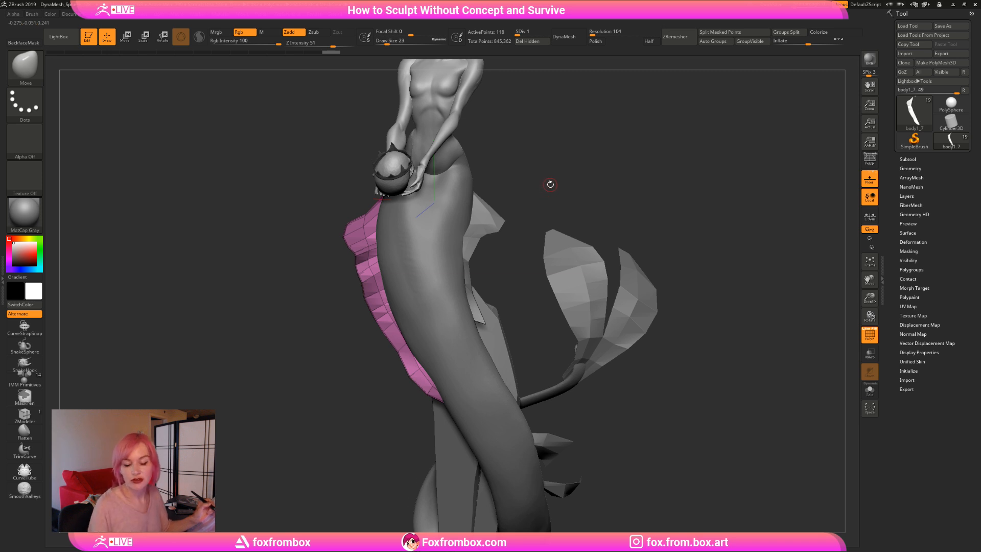
{"action": "left_click_drag", "start_coordinate": [550, 184], "coordinate": [546, 179]}
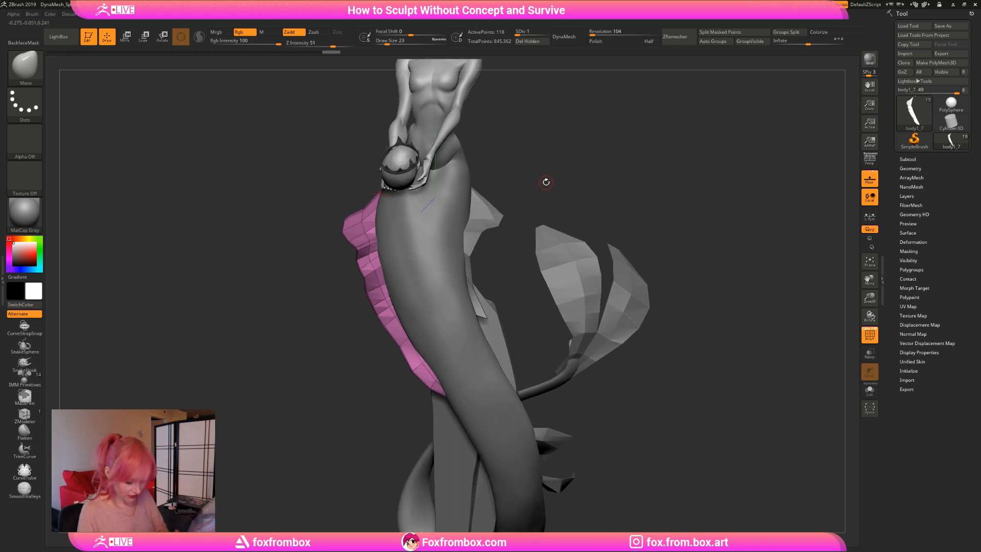
Switch to the ZModeler brush for editing the side fin's low-poly mesh.
{"action": "key", "text": "b"}
{"action": "key", "text": "z"}
{"action": "key", "text": "m"}
{"action": "left_click", "coordinate": [391, 350]}
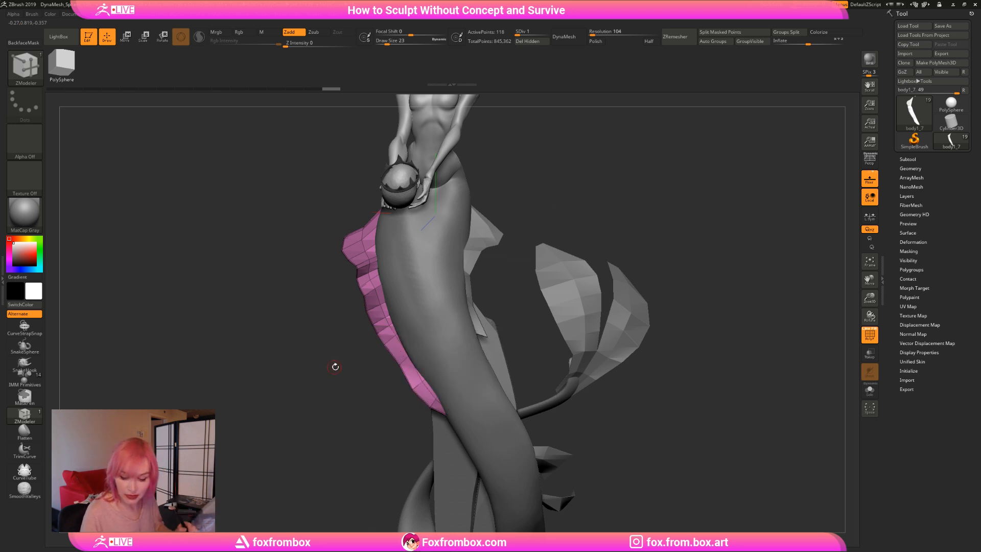
{"action": "key", "text": "b"}
{"action": "key", "text": "c"}
{"action": "key", "text": "b"}
{"action": "left_click_drag", "start_coordinate": [586, 188], "coordinate": [566, 181]}
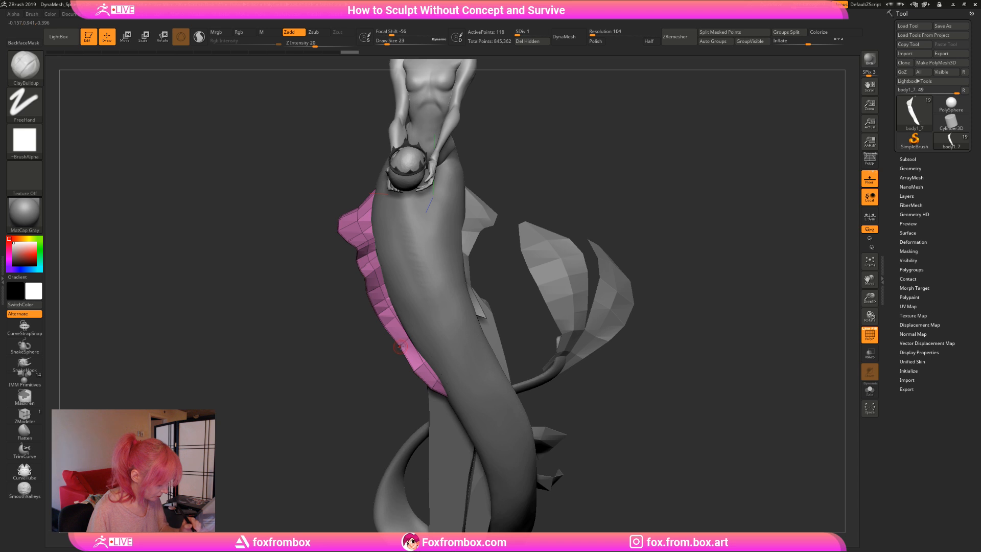
Nudge the outer edge of the low-poly side fin with the Move brush at subdivision level 1.
{"action": "key", "text": "b"}
{"action": "key", "text": "m"}
{"action": "key", "text": "v"}
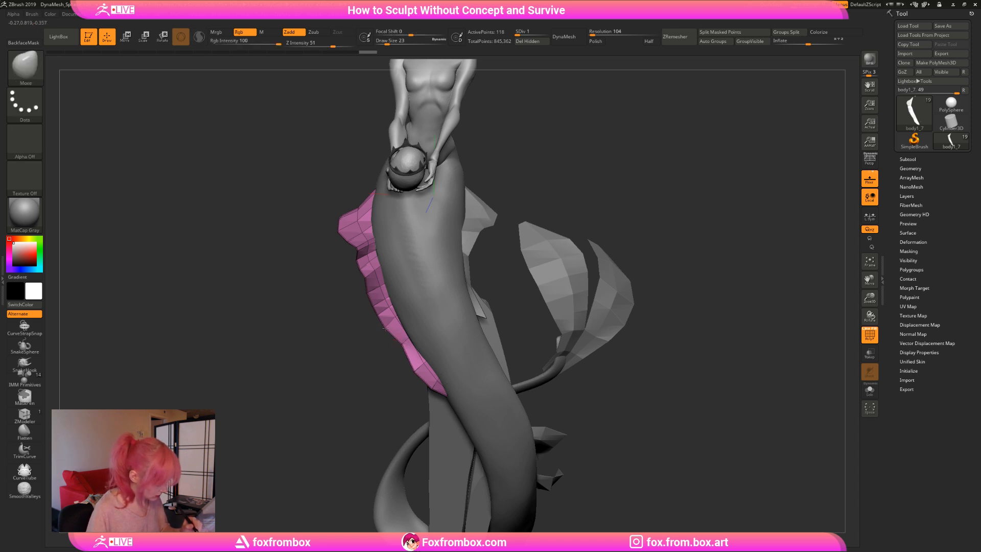
{"action": "left_click_drag", "start_coordinate": [395, 317], "coordinate": [399, 319]}
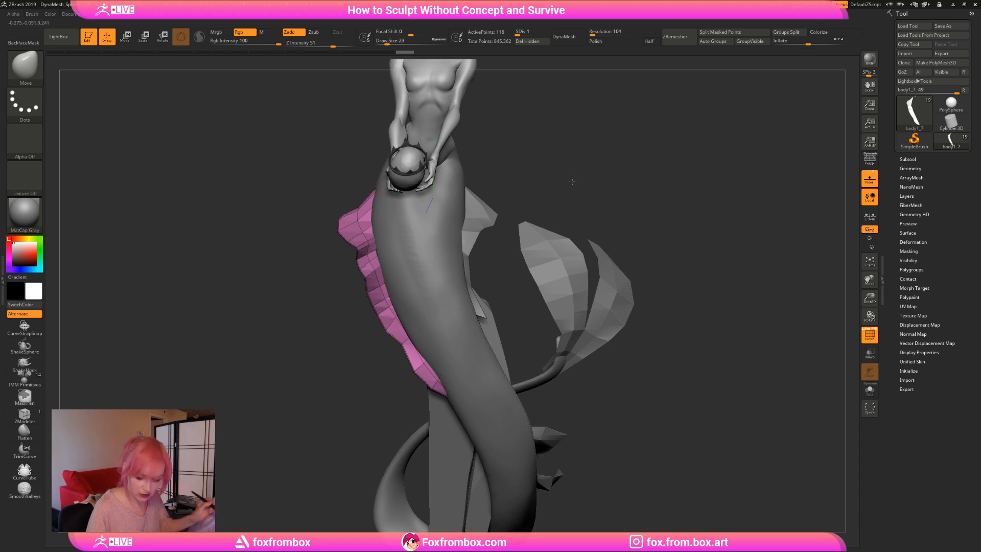
{"action": "left_click_drag", "start_coordinate": [558, 182], "coordinate": [572, 182]}
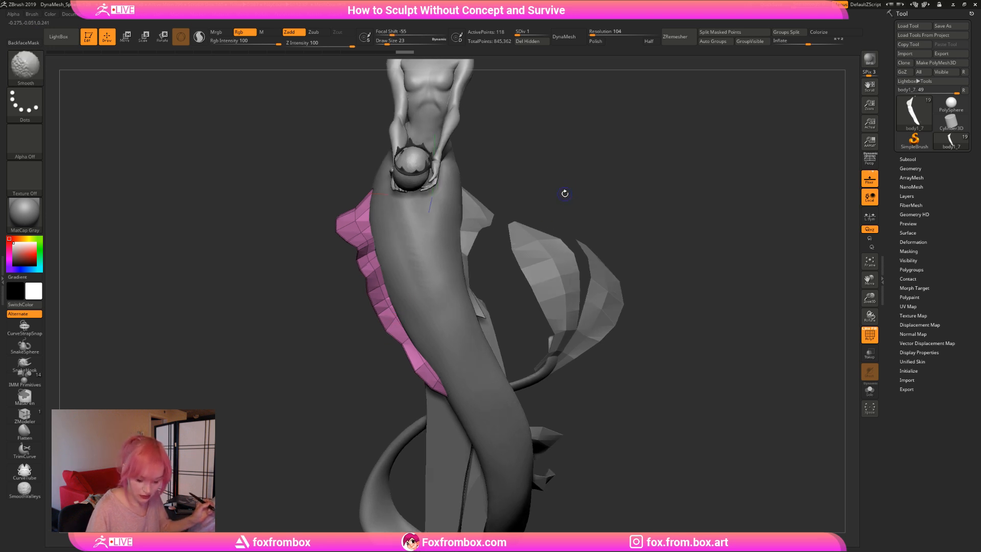
Raise the side fin to subdivision level 6 and hide its polyframe.
{"action": "key", "text": "d"}
{"action": "key", "text": "d"}
{"action": "left_click", "coordinate": [870, 335]}
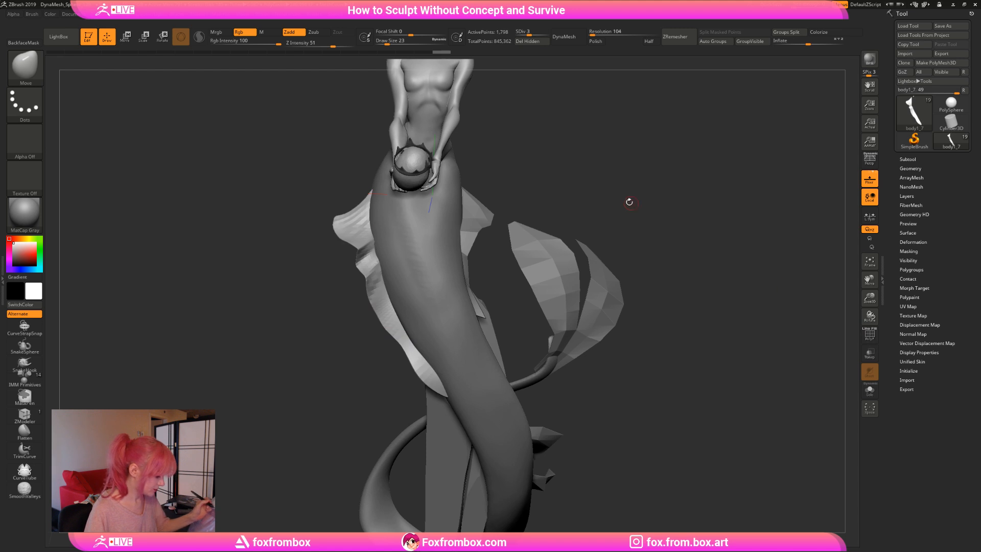
{"action": "key", "text": "d"}
{"action": "key", "text": "d"}
{"action": "key", "text": "d"}
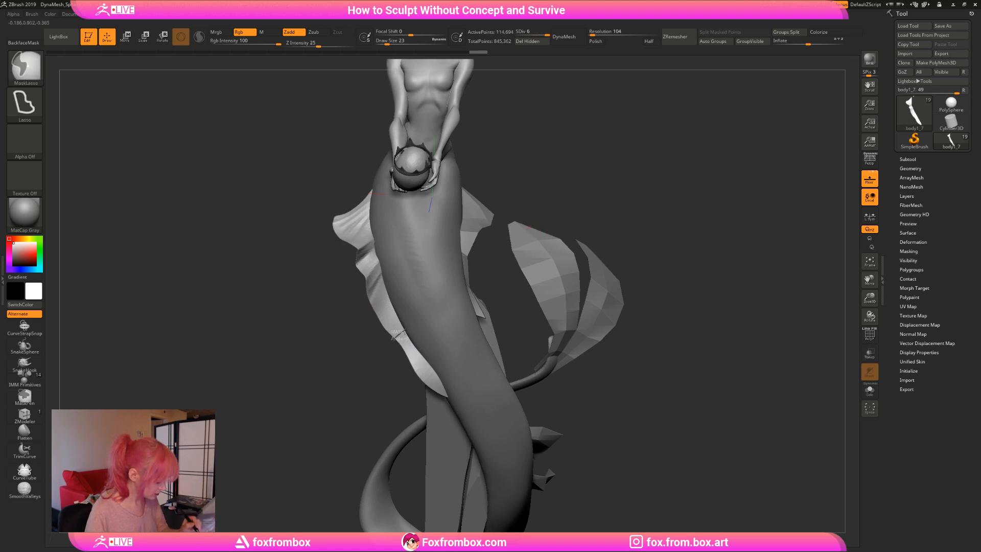
Push a small notch into the lower outer edge of the side fin with the Move brush.
{"action": "mouse_move", "coordinate": [394, 348]}
{"action": "left_mouse_down"}
{"action": "mouse_move", "coordinate": [405, 333]}
{"action": "mouse_move", "coordinate": [407, 348]}
{"action": "left_mouse_up"}
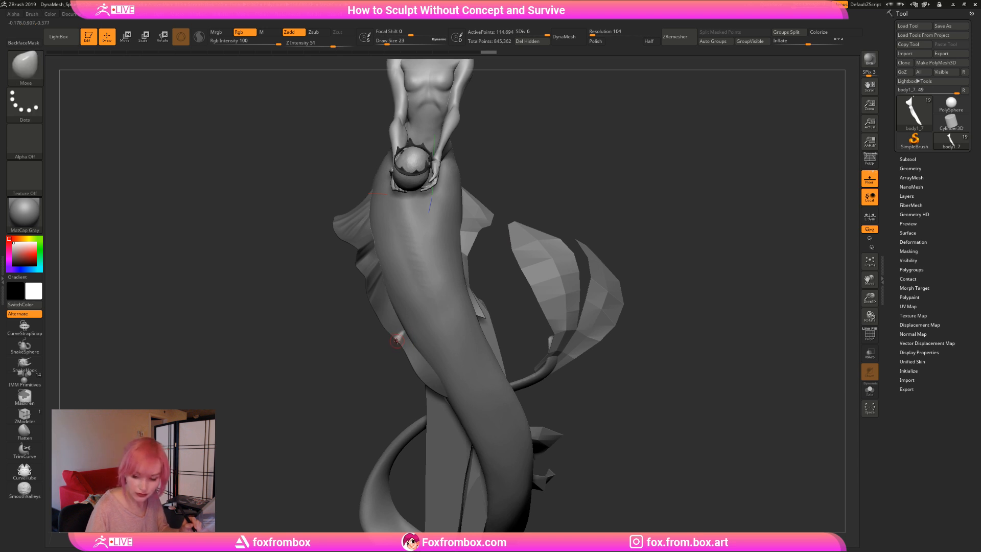
{"action": "left_click_drag", "start_coordinate": [399, 331], "coordinate": [406, 339]}
{"action": "mouse_move", "coordinate": [537, 143]}
{"action": "left_mouse_down"}
{"action": "mouse_move", "coordinate": [570, 149]}
{"action": "mouse_move", "coordinate": [568, 184]}
{"action": "mouse_move", "coordinate": [517, 208]}
{"action": "mouse_move", "coordinate": [539, 202]}
{"action": "left_mouse_up"}
Carve ray-like creases into the side fin above the notch with the DamStandard brush at draw size 44.
{"action": "key", "text": "b"}
{"action": "key", "text": "d"}
{"action": "key", "text": "s"}
{"action": "left_click_drag", "start_coordinate": [387, 42], "coordinate": [392, 43]}
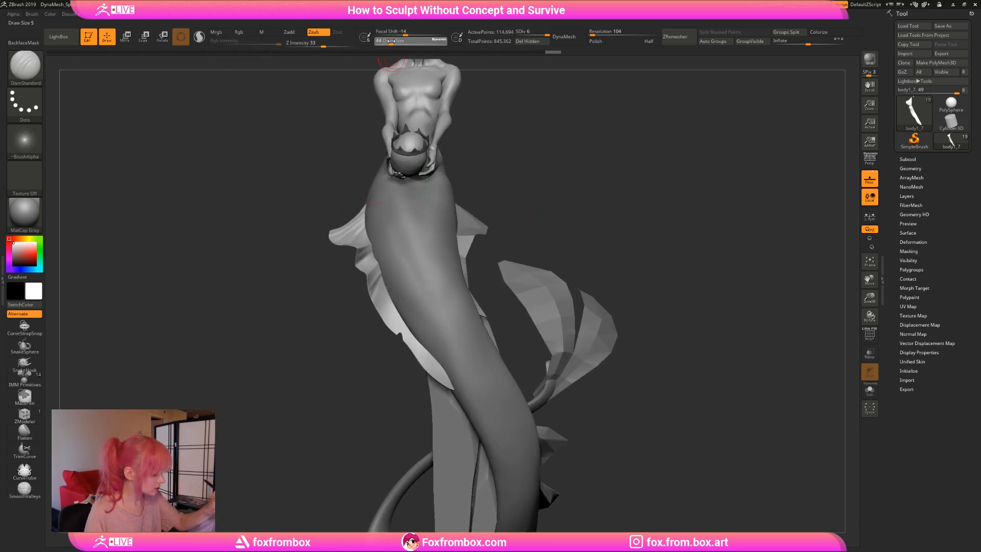
{"action": "left_click_drag", "start_coordinate": [387, 297], "coordinate": [404, 333]}
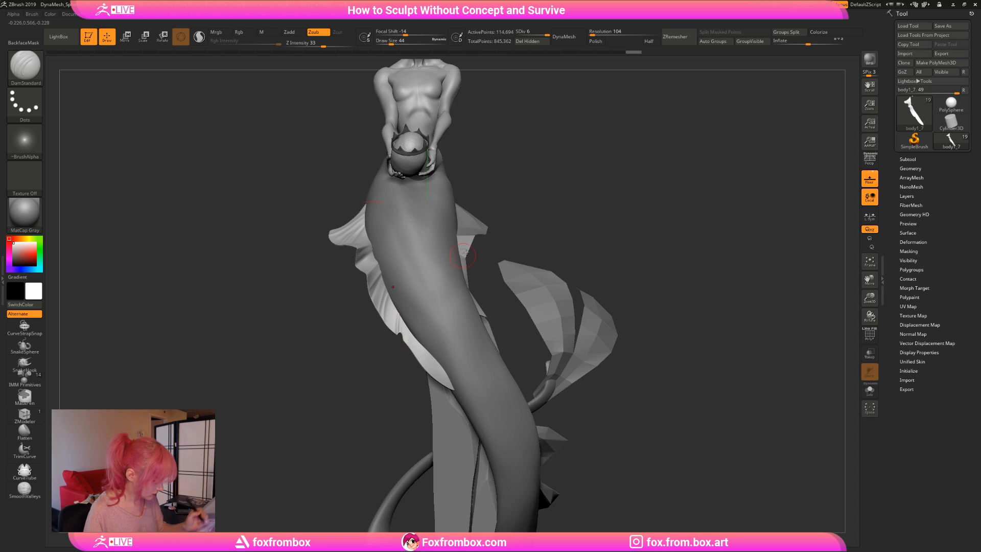
{"action": "mouse_move", "coordinate": [552, 217]}
{"action": "left_mouse_down"}
{"action": "mouse_move", "coordinate": [476, 217]}
{"action": "mouse_move", "coordinate": [539, 220]}
{"action": "left_mouse_up"}
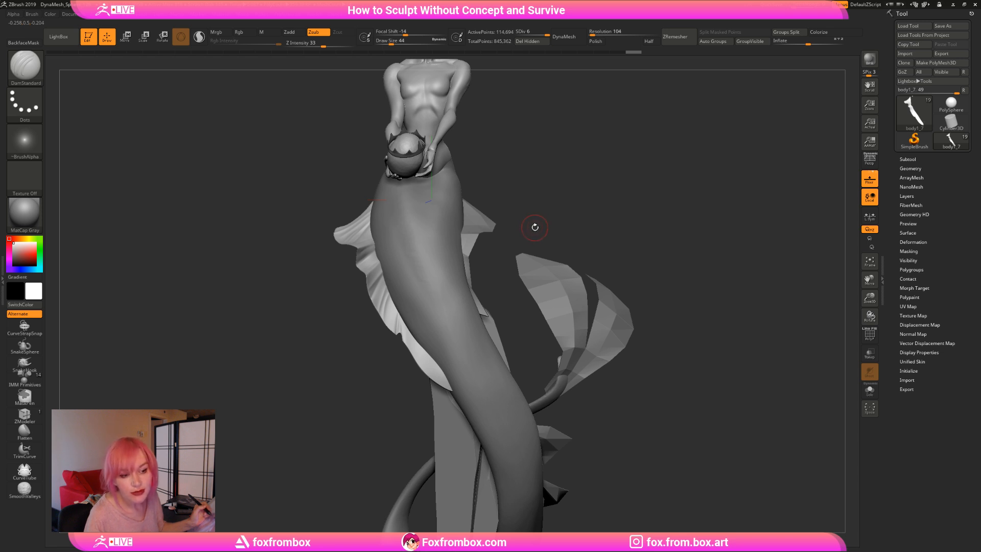
{"action": "left_click_drag", "start_coordinate": [536, 227], "coordinate": [491, 250]}
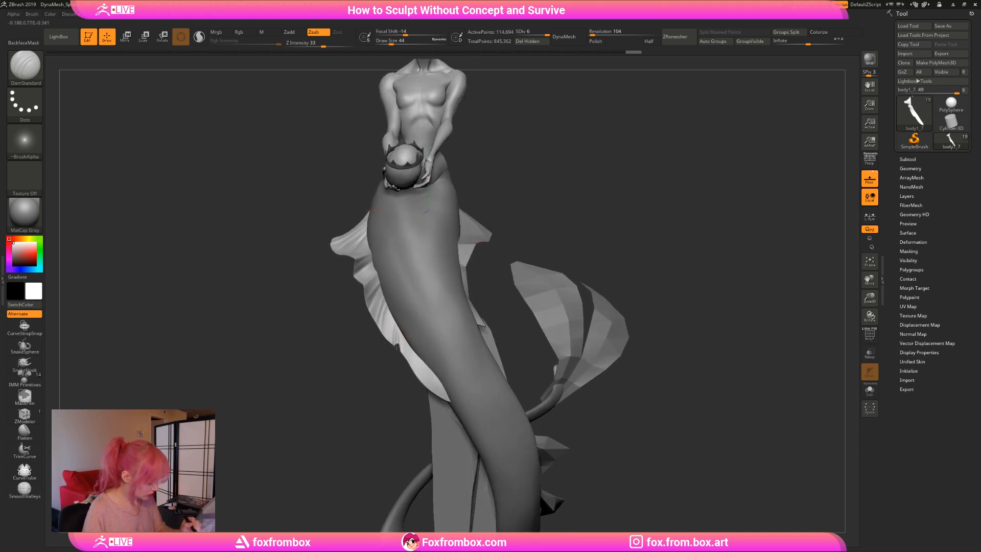
{"action": "left_click_drag", "start_coordinate": [519, 204], "coordinate": [373, 179]}
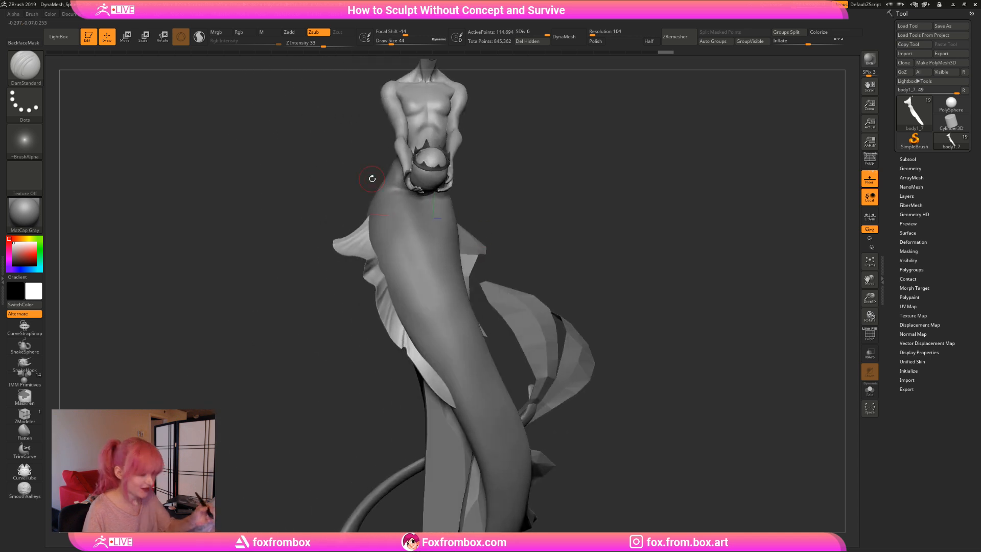
Turn on backface masking for the DamStandard brush and deepen the creases in the middle of the side fin.
{"action": "left_click", "coordinate": [25, 42]}
{"action": "left_click_drag", "start_coordinate": [555, 243], "coordinate": [382, 320]}
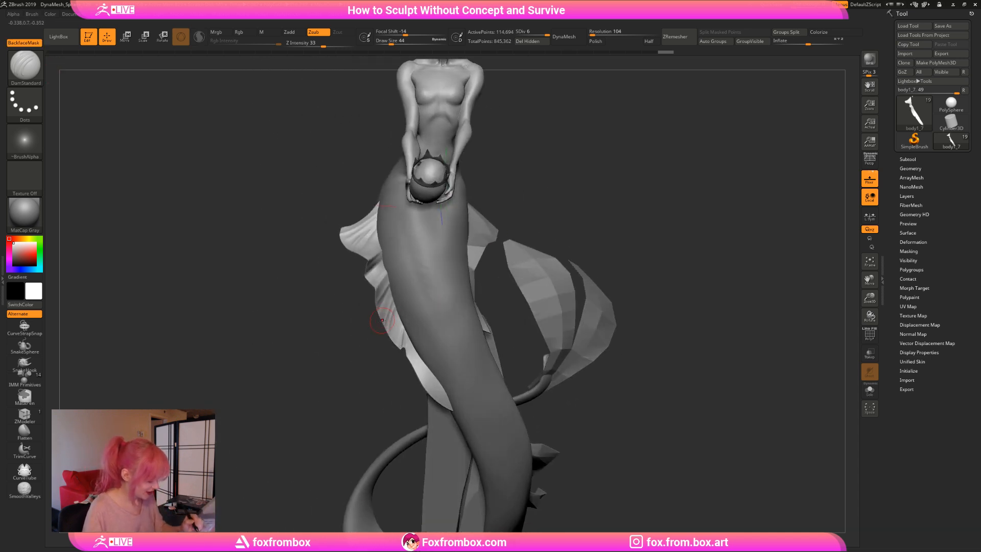
{"action": "left_click_drag", "start_coordinate": [554, 175], "coordinate": [537, 191]}
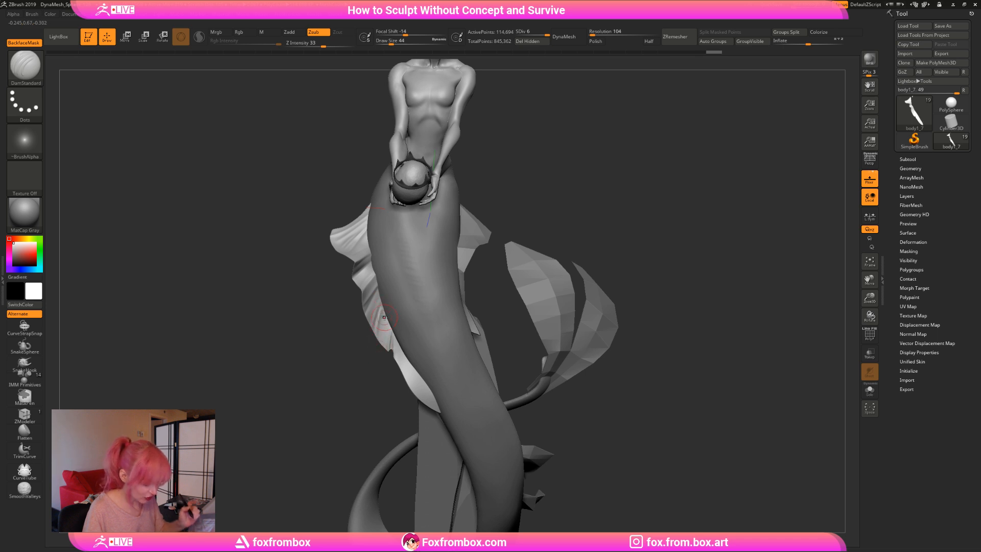
{"action": "key", "text": "ctrl"}
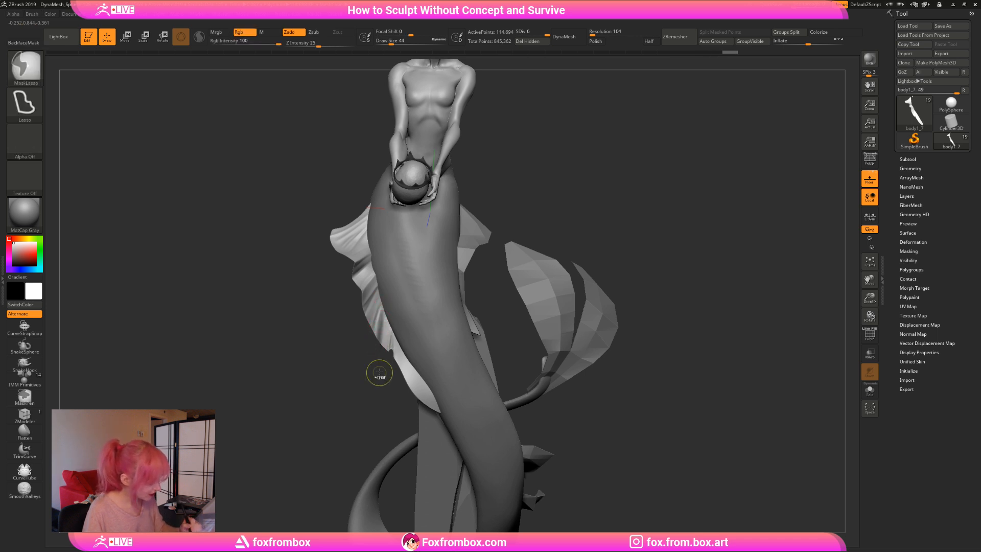
{"action": "left_click", "coordinate": [585, 169], "text": "ctrl"}
{"action": "left_click_drag", "start_coordinate": [490, 173], "coordinate": [558, 191]}
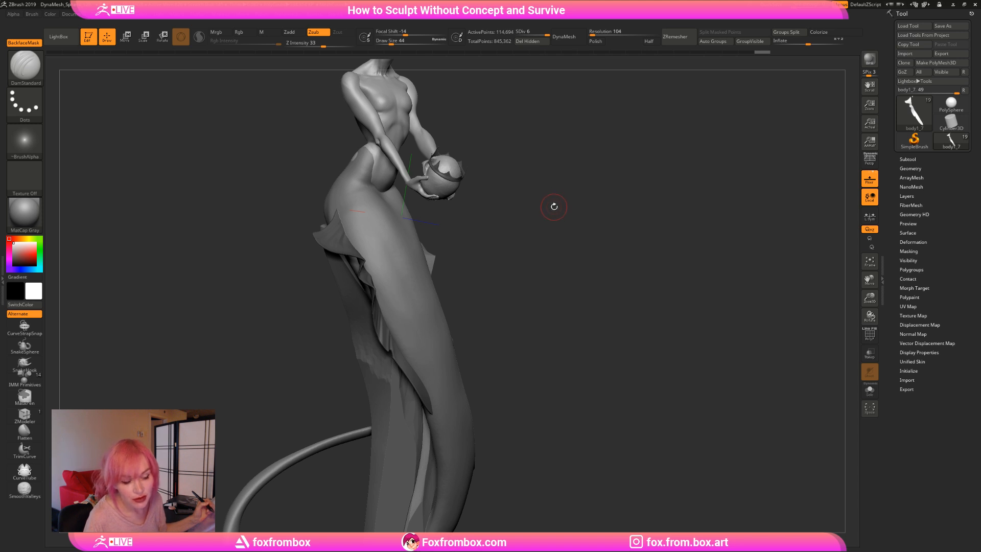
Adjust the side fin's rippled edge around the notch with the Move brush at draw size 51.
{"action": "left_click_drag", "start_coordinate": [554, 206], "coordinate": [553, 206]}
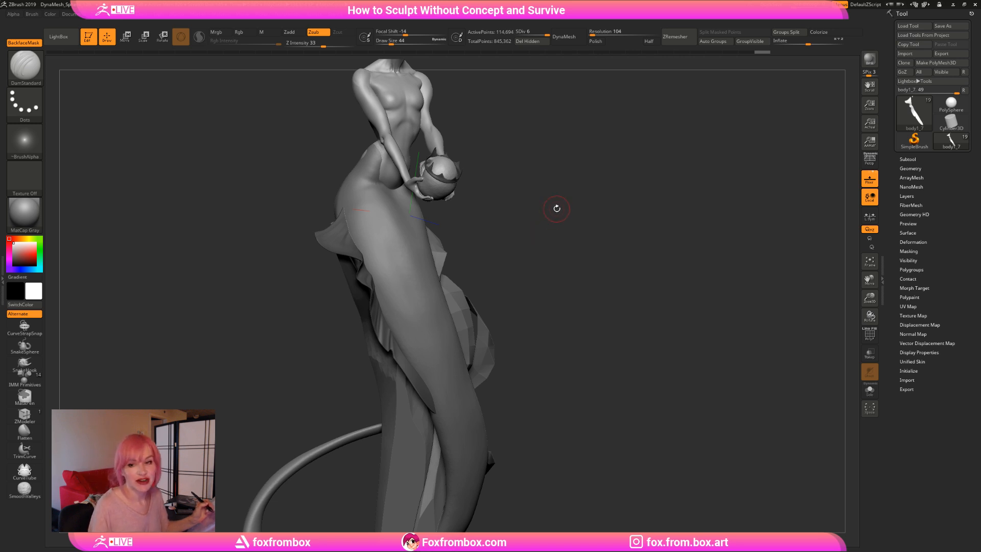
{"action": "mouse_move", "coordinate": [556, 208]}
{"action": "left_mouse_down"}
{"action": "mouse_move", "coordinate": [523, 202]}
{"action": "mouse_move", "coordinate": [540, 190]}
{"action": "mouse_move", "coordinate": [464, 196]}
{"action": "mouse_move", "coordinate": [440, 266]}
{"action": "mouse_move", "coordinate": [393, 310]}
{"action": "left_mouse_up"}
{"action": "key", "text": "b"}
{"action": "key", "text": "m"}
{"action": "key", "text": "v"}
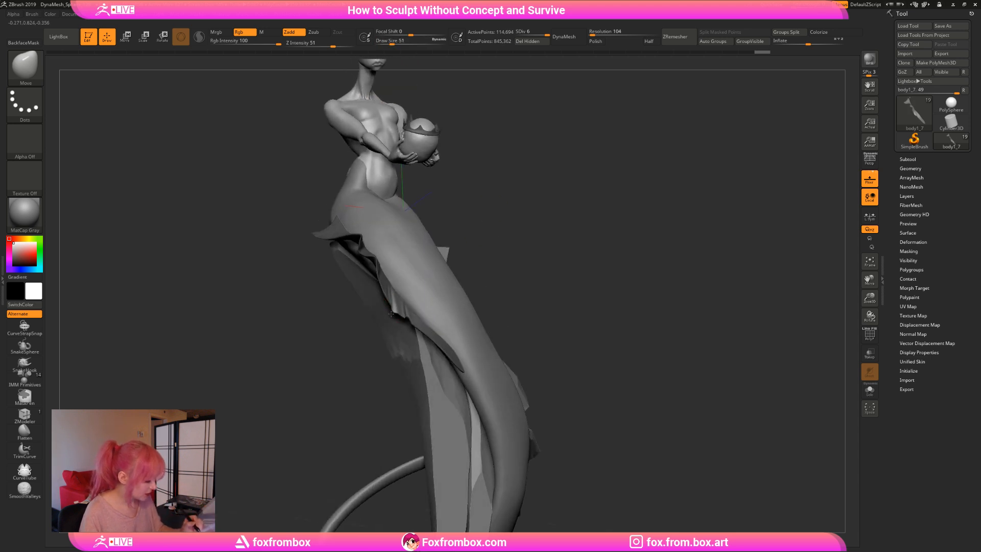
{"action": "left_click_drag", "start_coordinate": [526, 208], "coordinate": [395, 310]}
{"action": "mouse_move", "coordinate": [541, 203]}
{"action": "left_mouse_down"}
{"action": "mouse_move", "coordinate": [565, 180]}
{"action": "mouse_move", "coordinate": [554, 191]}
{"action": "left_mouse_up"}
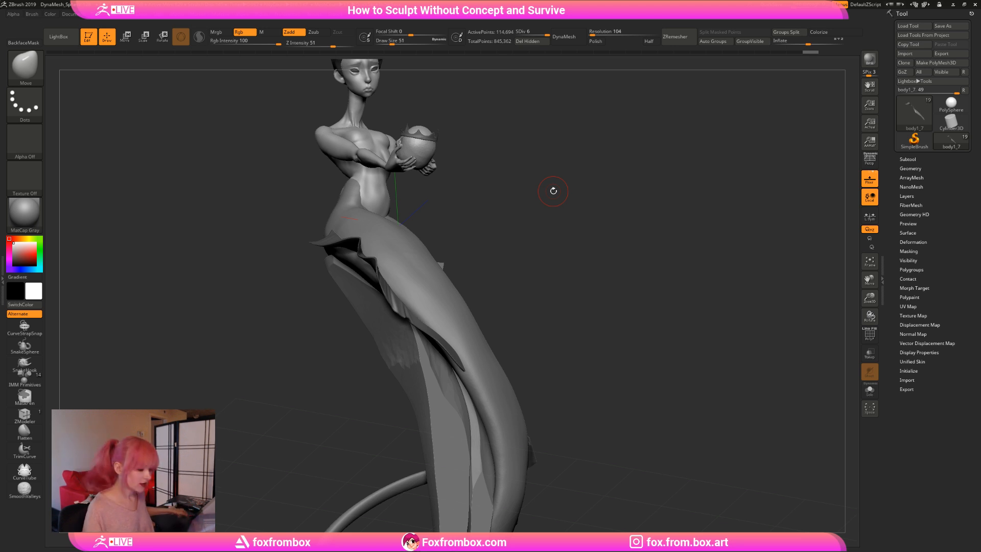
{"action": "mouse_move", "coordinate": [547, 224]}
{"action": "left_mouse_down"}
{"action": "mouse_move", "coordinate": [548, 252]}
{"action": "mouse_move", "coordinate": [532, 254]}
{"action": "mouse_move", "coordinate": [542, 245]}
{"action": "left_mouse_up"}
{"action": "left_click_drag", "start_coordinate": [587, 213], "coordinate": [535, 237]}
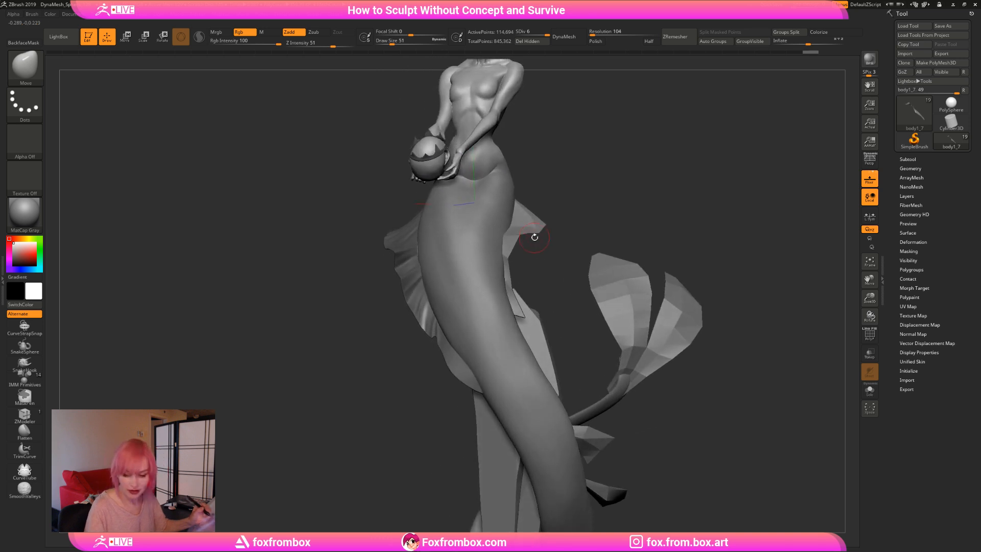
Enlarge the Move brush to draw size 59 and reshape the side fin's edge near the notch.
{"action": "left_click", "coordinate": [393, 44]}
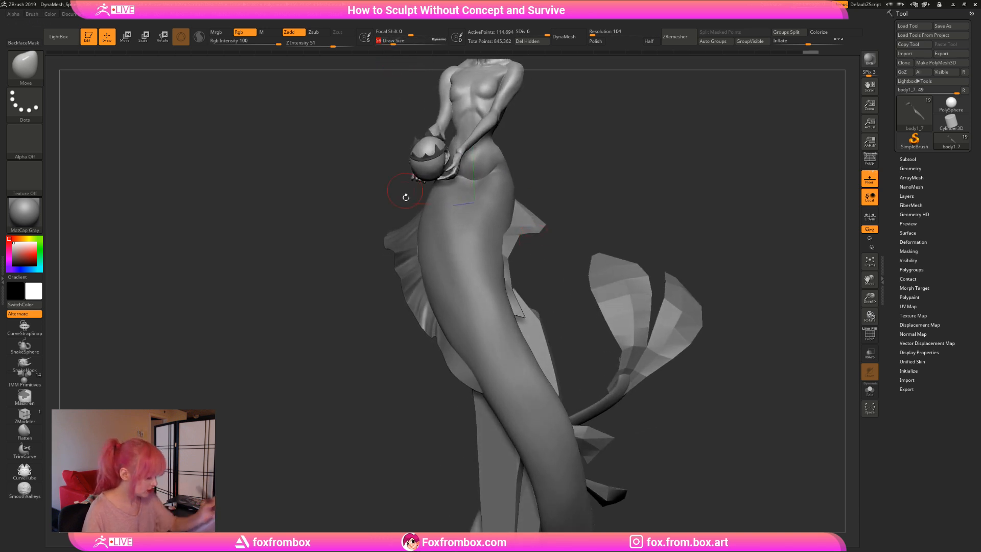
{"action": "left_click_drag", "start_coordinate": [422, 329], "coordinate": [424, 331]}
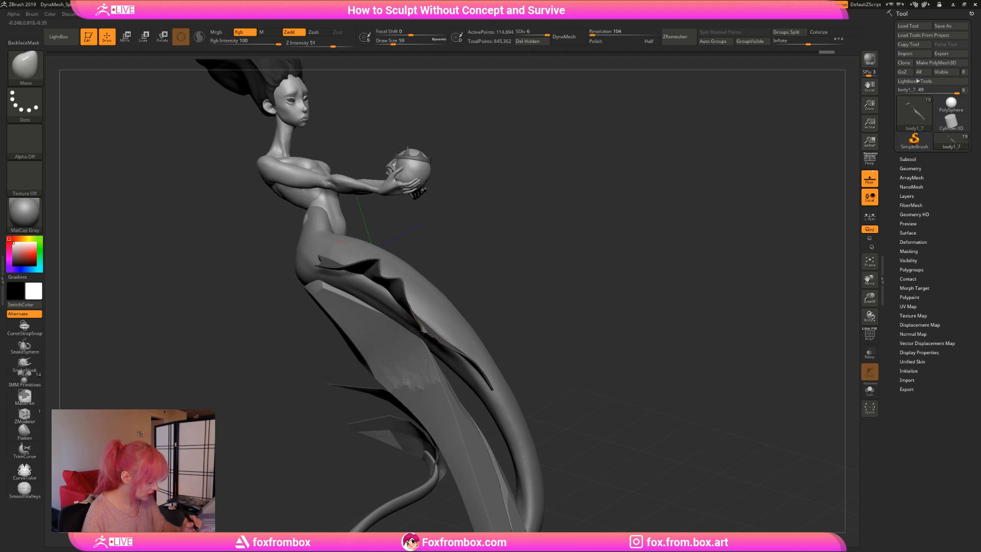
{"action": "left_click_drag", "start_coordinate": [536, 246], "coordinate": [490, 273]}
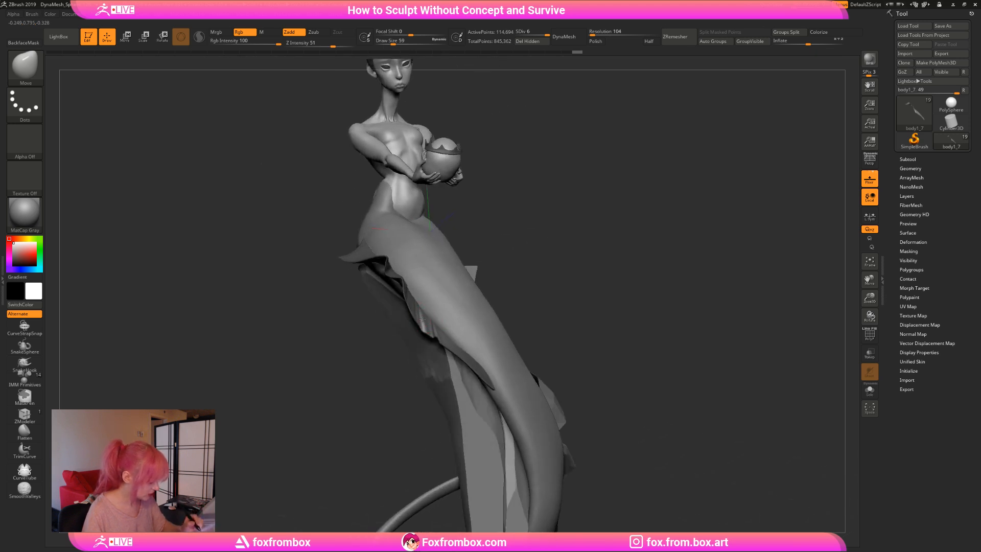
{"action": "mouse_move", "coordinate": [582, 219]}
{"action": "left_mouse_down"}
{"action": "mouse_move", "coordinate": [620, 201]}
{"action": "mouse_move", "coordinate": [600, 219]}
{"action": "mouse_move", "coordinate": [607, 195]}
{"action": "mouse_move", "coordinate": [581, 237]}
{"action": "left_mouse_up"}
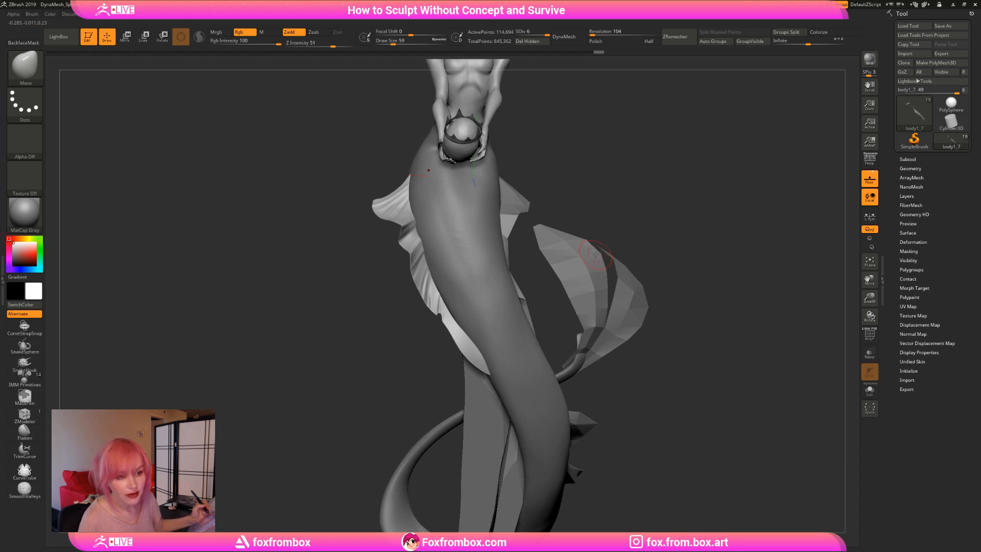
{"action": "left_click_drag", "start_coordinate": [595, 241], "coordinate": [595, 237]}
Refine the side fin's creases with the DamStandard brush at draw size 33, viewing them from front and side.
{"action": "left_click_drag", "start_coordinate": [393, 43], "coordinate": [389, 43]}
{"action": "left_click_drag", "start_coordinate": [581, 168], "coordinate": [574, 174]}
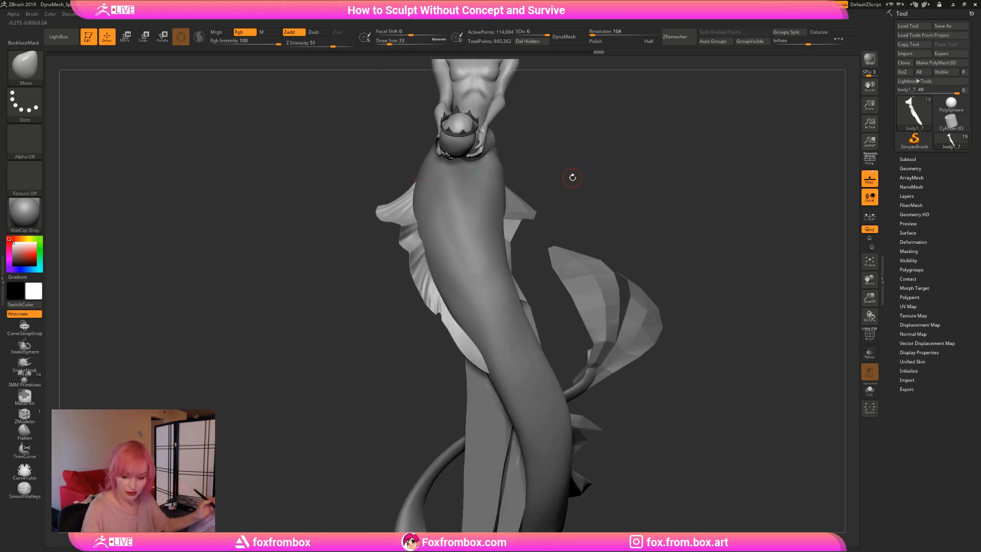
{"action": "key", "text": "b"}
{"action": "key", "text": "d"}
{"action": "key", "text": "s"}
{"action": "left_click_drag", "start_coordinate": [571, 173], "coordinate": [565, 169]}
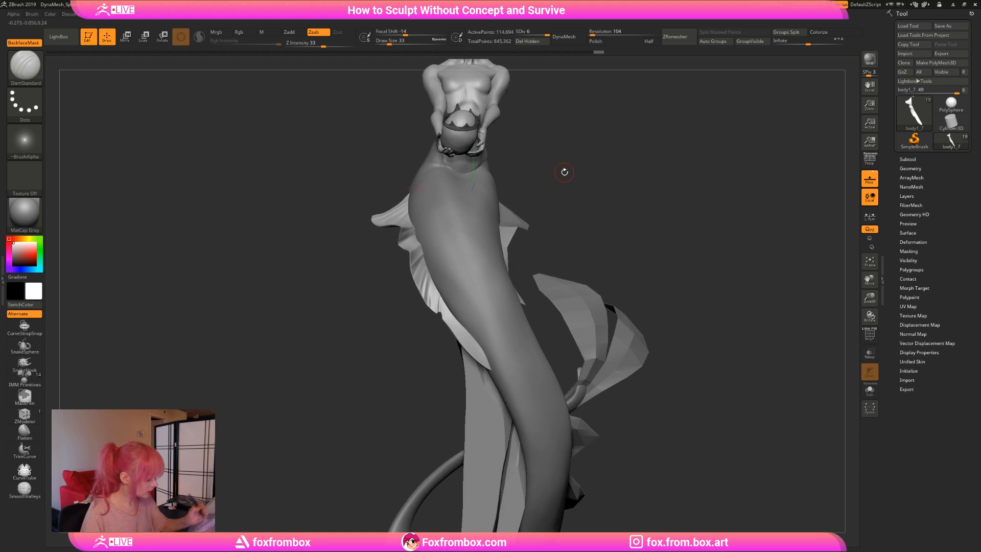
{"action": "left_click_drag", "start_coordinate": [596, 207], "coordinate": [585, 225]}
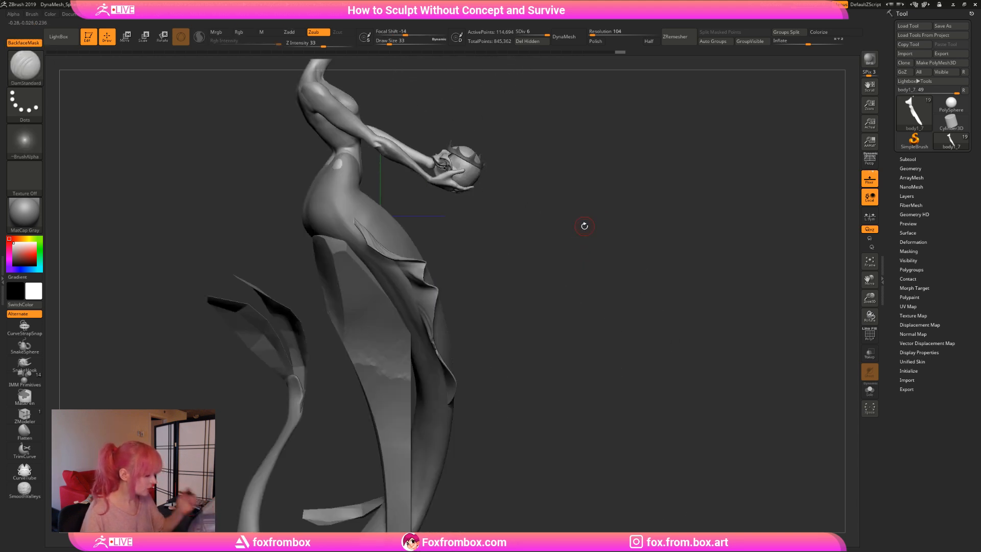
{"action": "mouse_move", "coordinate": [568, 275]}
{"action": "left_mouse_down"}
{"action": "mouse_move", "coordinate": [588, 246]}
{"action": "mouse_move", "coordinate": [570, 224]}
{"action": "left_mouse_up"}
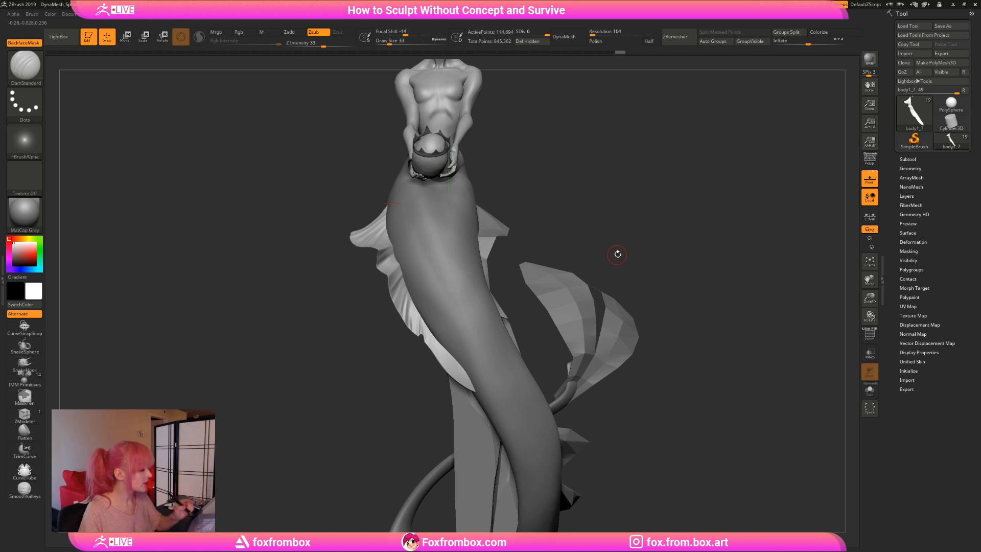
Compare the side fin's shape by stepping down to subdivision level 1 and back up to level 5.
{"action": "left_click_drag", "start_coordinate": [617, 254], "coordinate": [611, 212]}
{"action": "key", "text": "shift"}
{"action": "key", "text": "shift"}
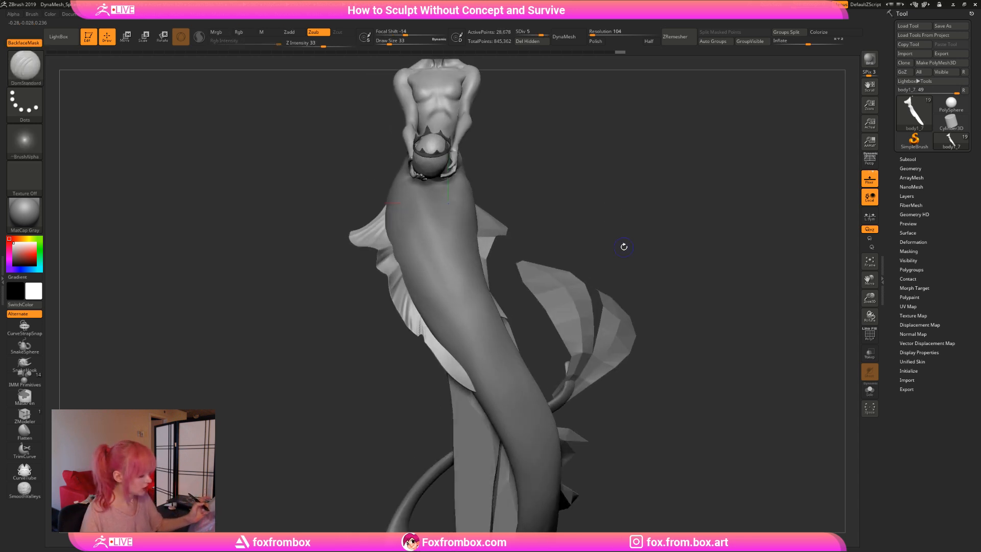
{"action": "key", "text": "shift+d"}
{"action": "key", "text": "shift+d"}
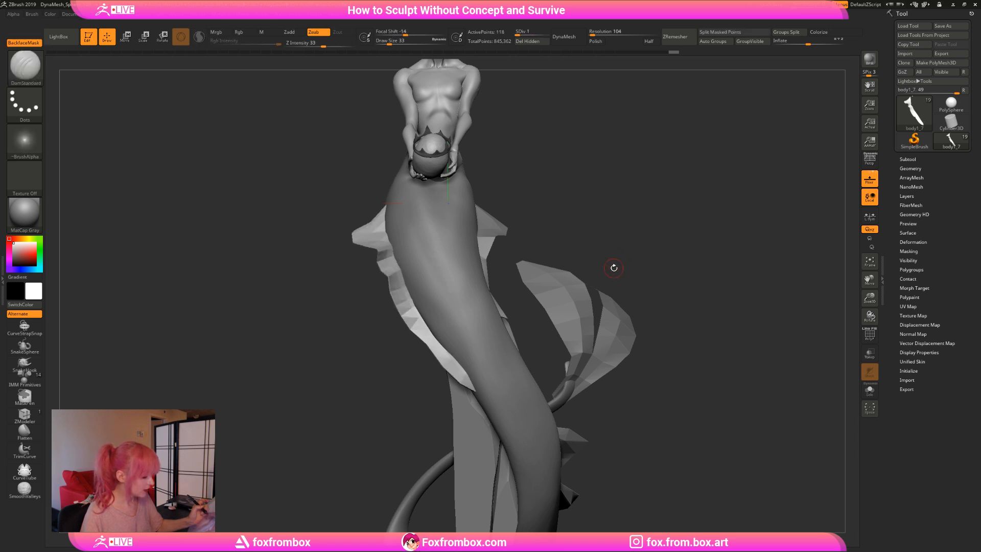
{"action": "key", "text": "d"}
{"action": "key", "text": "d"}
{"action": "key", "text": "d"}
{"action": "key", "text": "d"}
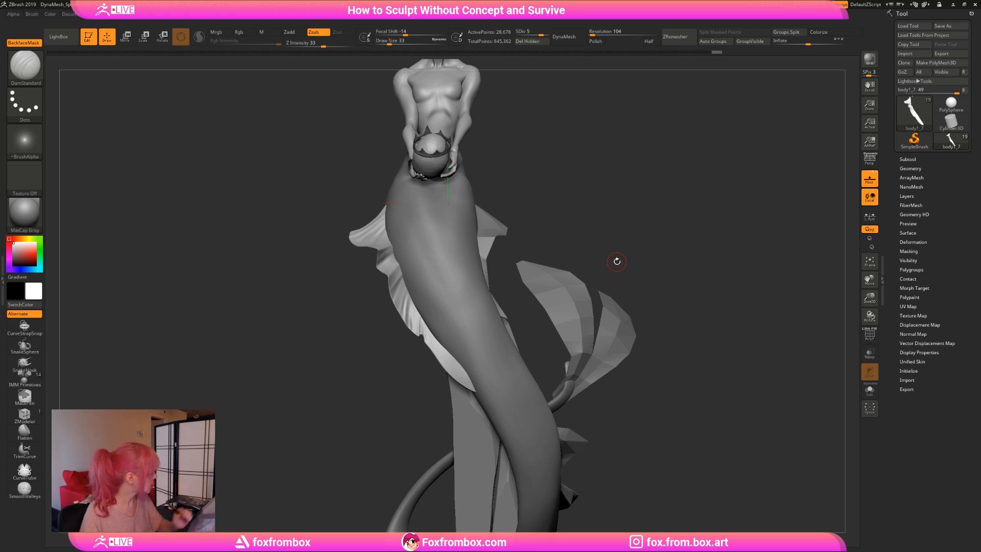
Raise the side fin to subdivision level 6 and smooth its creases along the middle of the fin.
{"action": "left_click_drag", "start_coordinate": [595, 214], "coordinate": [575, 219]}
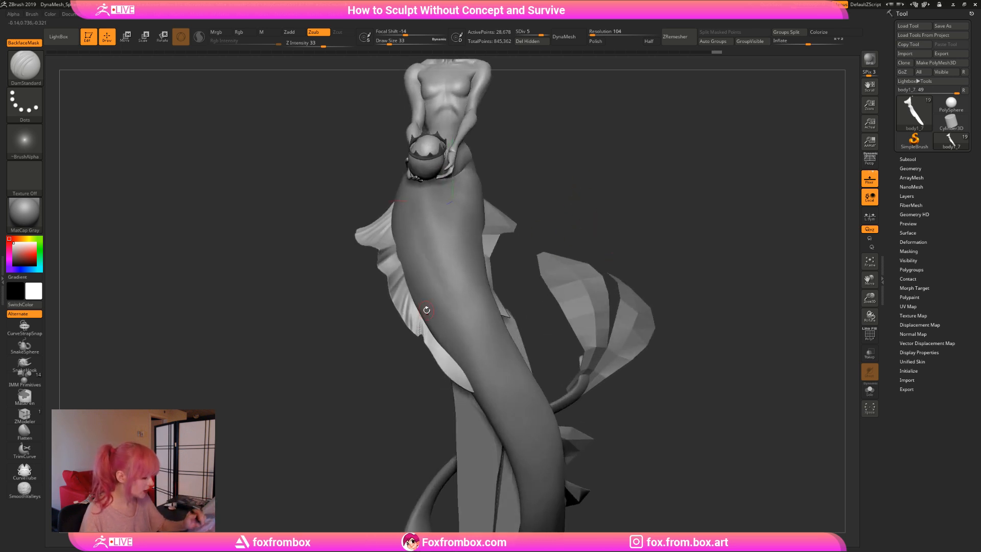
{"action": "left_click_drag", "start_coordinate": [585, 180], "coordinate": [559, 208]}
{"action": "key", "text": "d"}
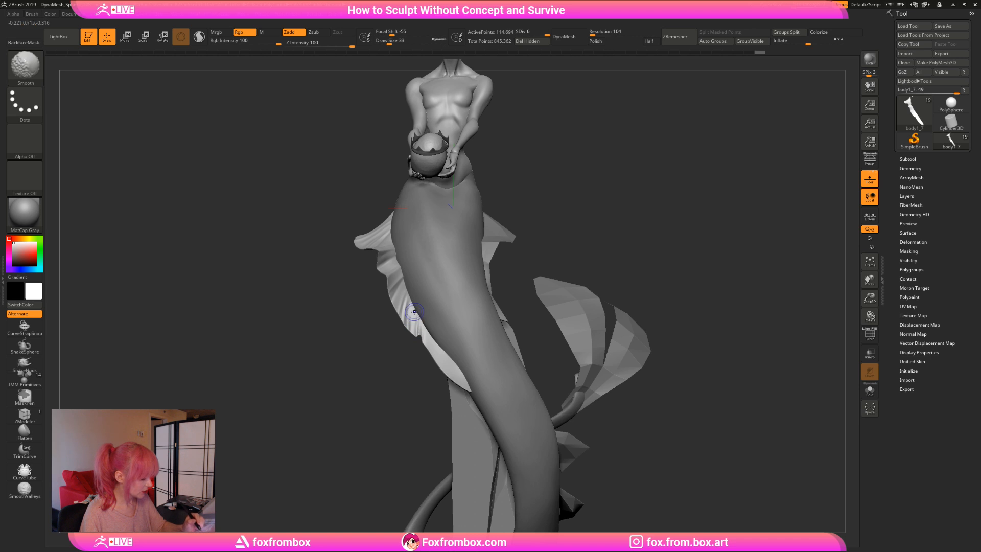
{"action": "left_click_drag", "start_coordinate": [541, 207], "coordinate": [567, 198]}
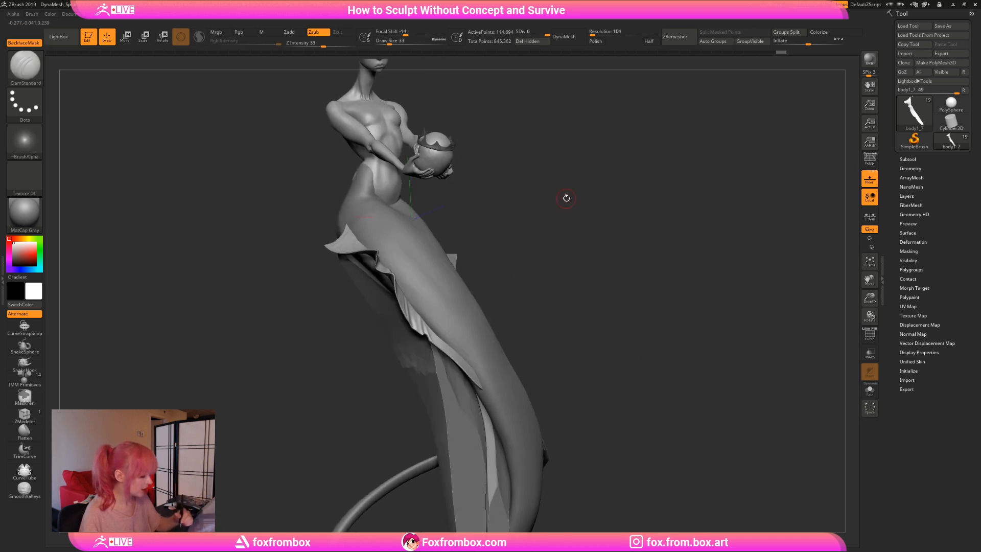
Drop the side fin to subdivision level 2 and reshape its folds with the Move brush at draw size 71.
{"action": "left_click_drag", "start_coordinate": [507, 259], "coordinate": [501, 248]}
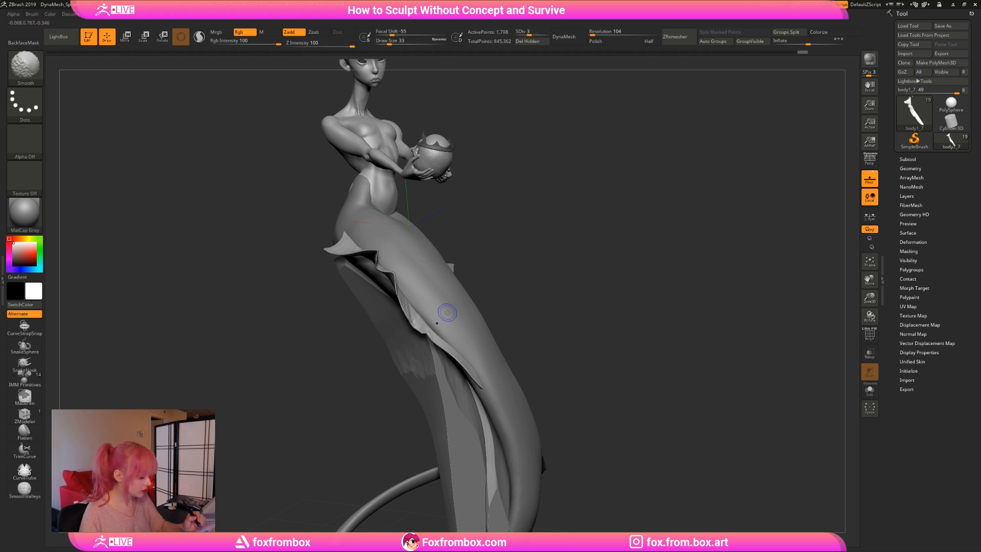
{"action": "key", "text": "b"}
{"action": "key", "text": "m"}
{"action": "key", "text": "v"}
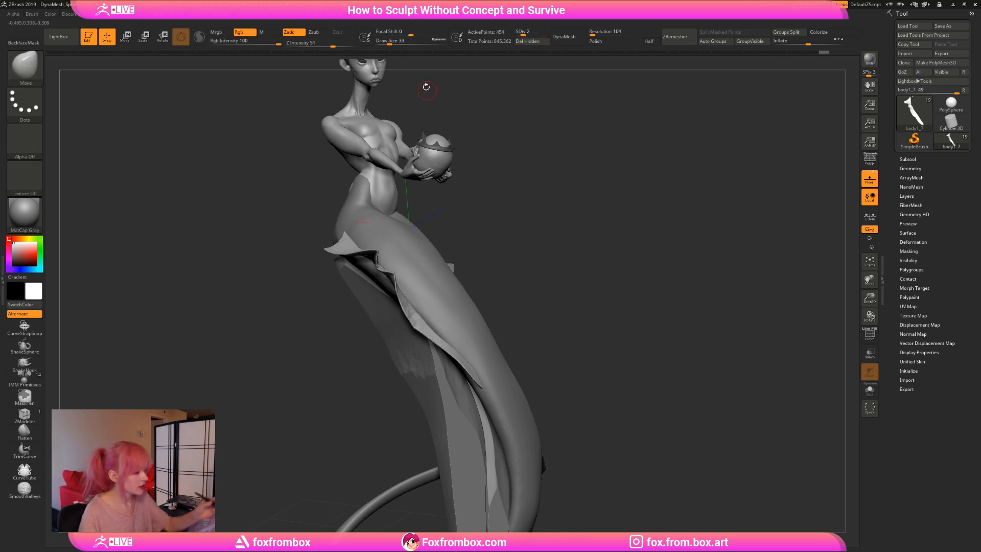
{"action": "left_click_drag", "start_coordinate": [390, 43], "coordinate": [395, 43]}
{"action": "left_click_drag", "start_coordinate": [495, 229], "coordinate": [412, 308]}
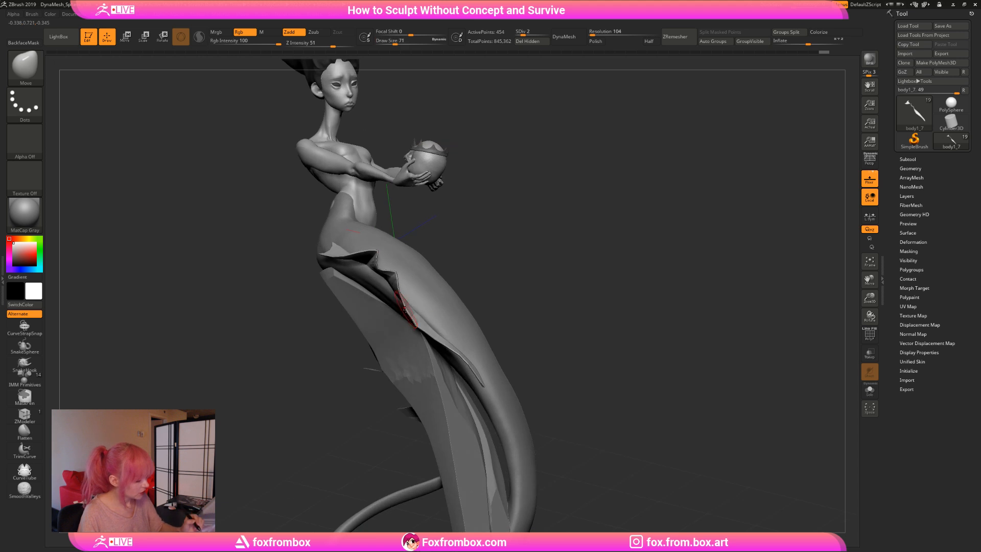
{"action": "mouse_move", "coordinate": [595, 215]}
{"action": "left_mouse_down"}
{"action": "mouse_move", "coordinate": [543, 234]}
{"action": "mouse_move", "coordinate": [565, 225]}
{"action": "mouse_move", "coordinate": [557, 238]}
{"action": "left_mouse_up"}
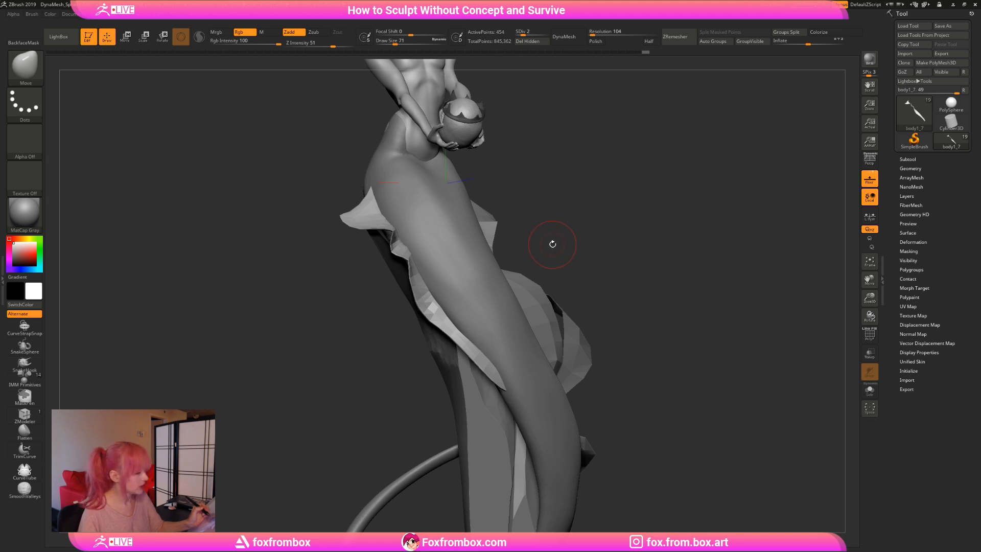
Return the side fin to subdivision level 6 and carve finer creases near the notch with DamStandard at draw size 22.
{"action": "key", "text": "d"}
{"action": "key", "text": "d"}
{"action": "key", "text": "d"}
{"action": "key", "text": "d"}
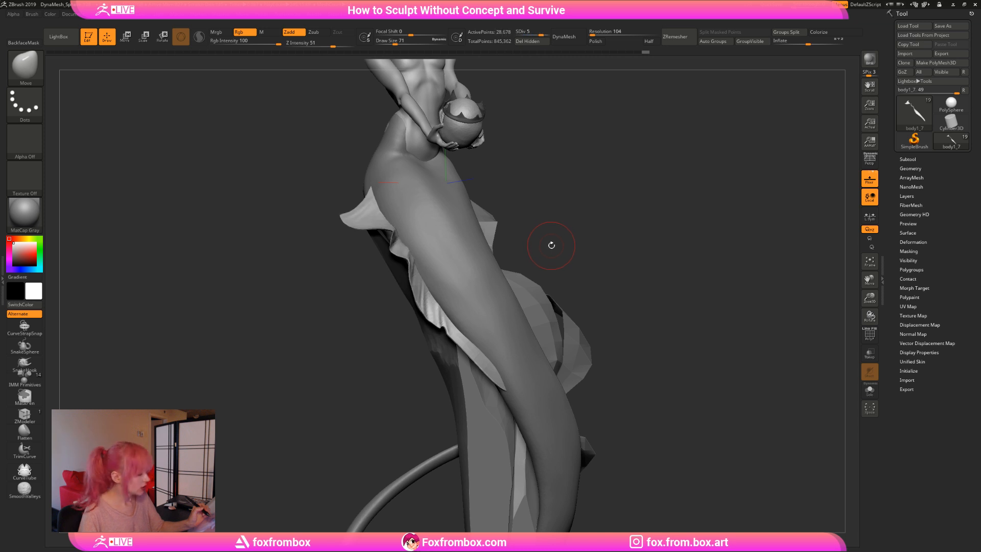
{"action": "mouse_move", "coordinate": [546, 245]}
{"action": "left_mouse_down"}
{"action": "mouse_move", "coordinate": [550, 224]}
{"action": "mouse_move", "coordinate": [592, 221]}
{"action": "mouse_move", "coordinate": [575, 236]}
{"action": "left_mouse_up"}
{"action": "key", "text": "b"}
{"action": "key", "text": "d"}
{"action": "key", "text": "s"}
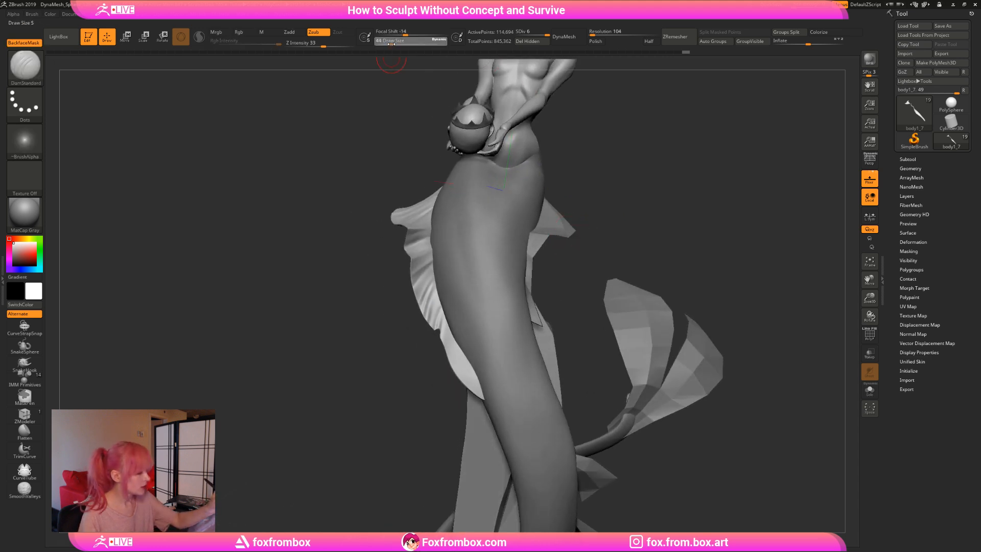
{"action": "left_click", "coordinate": [386, 44]}
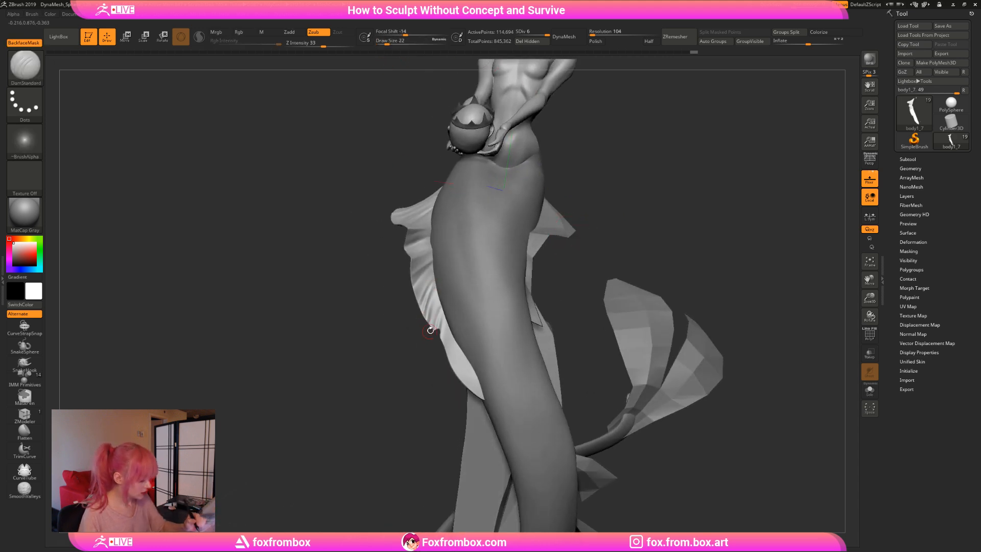
{"action": "left_click_drag", "start_coordinate": [624, 189], "coordinate": [598, 197]}
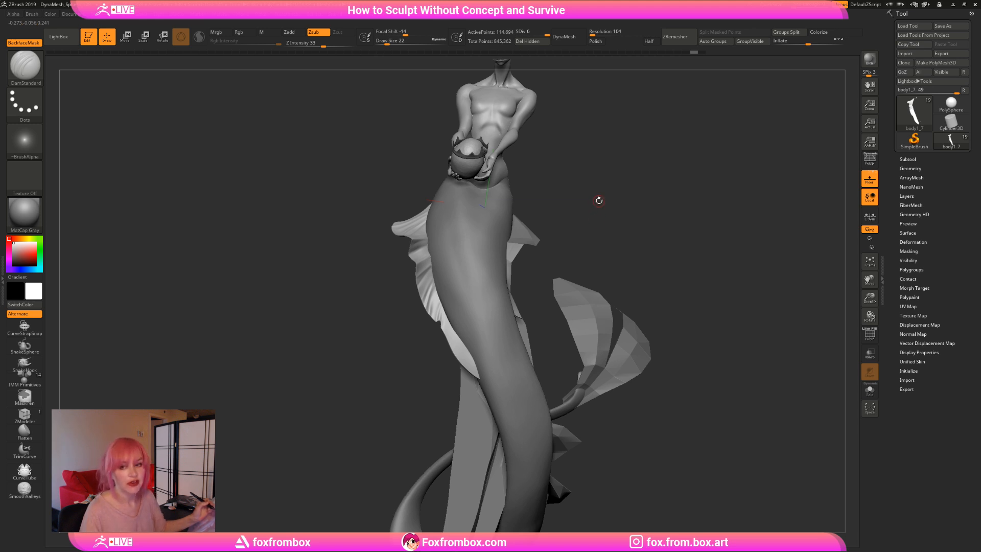
Extend the DamStandard creases into the smooth lower section of the side fin.
{"action": "left_click_drag", "start_coordinate": [596, 201], "coordinate": [597, 216]}
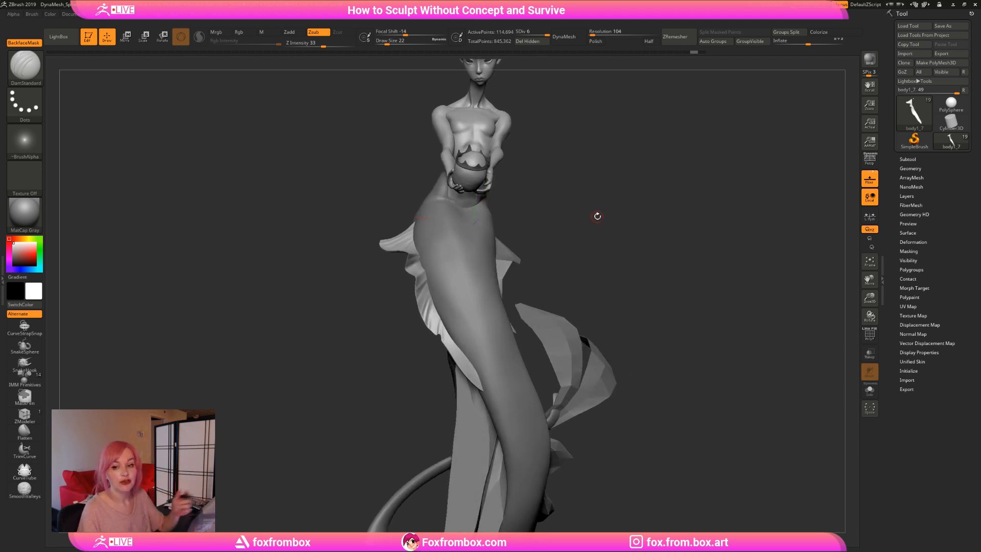
{"action": "left_click_drag", "start_coordinate": [605, 221], "coordinate": [450, 324]}
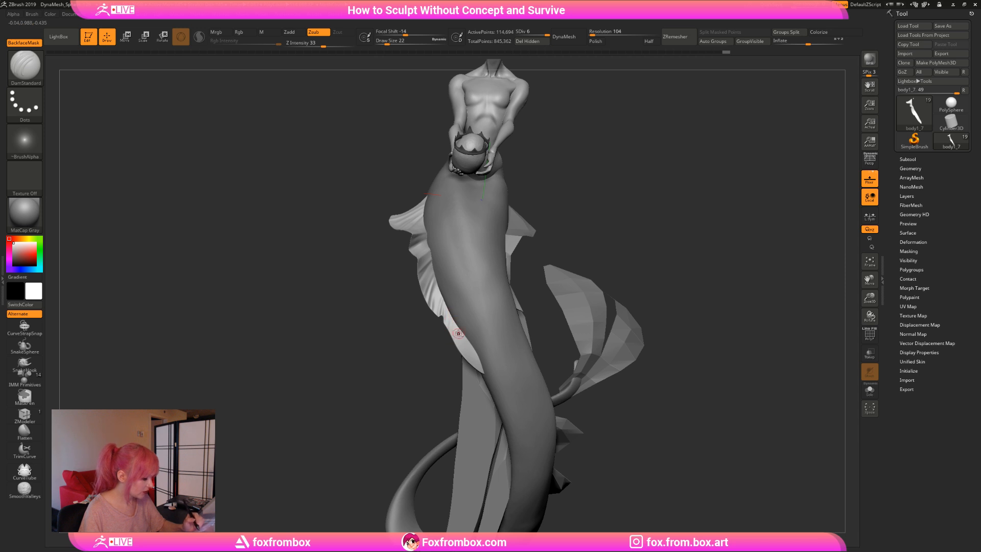
{"action": "mouse_move", "coordinate": [627, 232]}
{"action": "left_mouse_down"}
{"action": "mouse_move", "coordinate": [583, 241]}
{"action": "mouse_move", "coordinate": [613, 225]}
{"action": "left_mouse_up"}
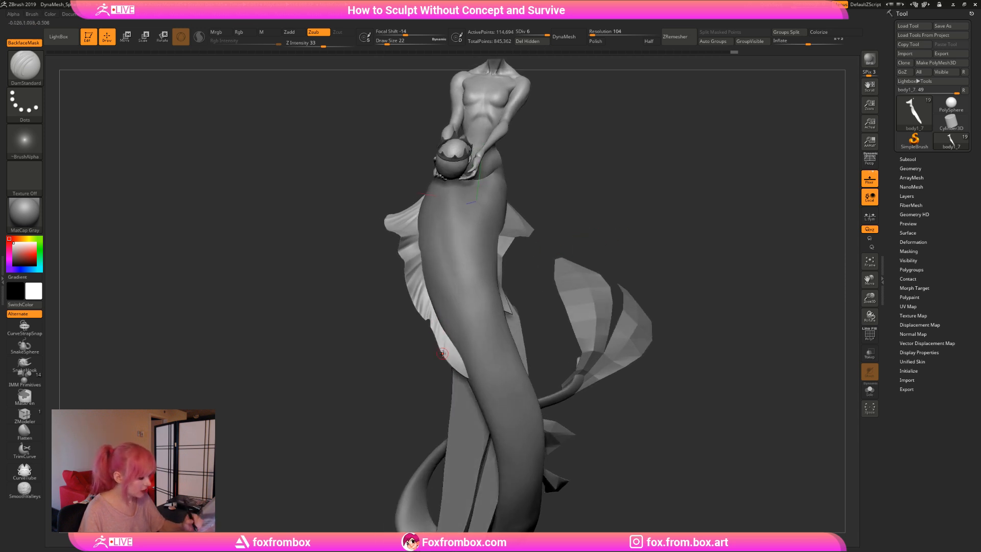
Lasso-mask a small area on the side fin's lower edge and invert the mask to isolate it.
{"action": "left_click", "coordinate": [650, 212], "text": "ctrl"}
{"action": "left_click", "coordinate": [606, 252], "text": "ctrl"}
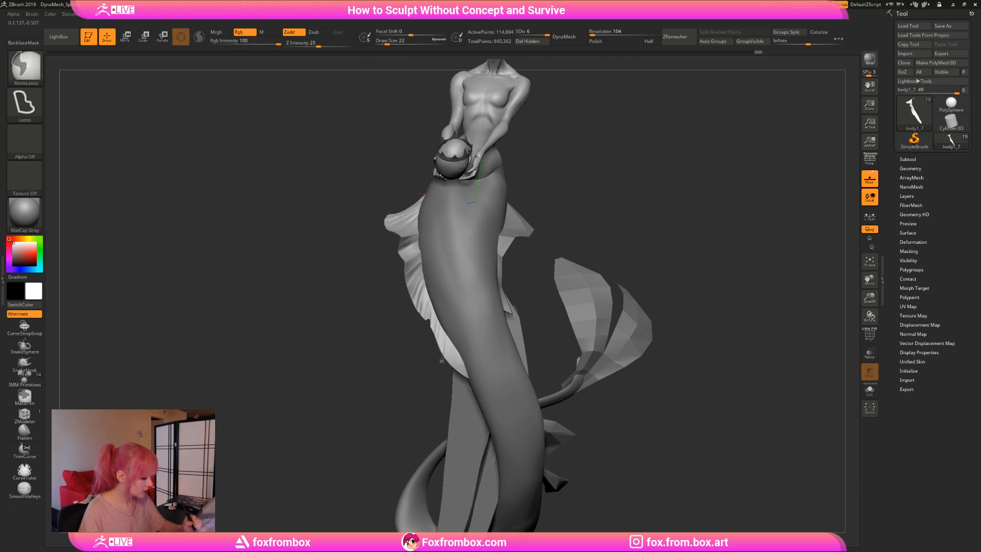
{"action": "left_click_drag", "start_coordinate": [442, 359], "coordinate": [444, 387], "text": "ctrl"}
{"action": "left_click", "coordinate": [615, 225], "text": "ctrl"}
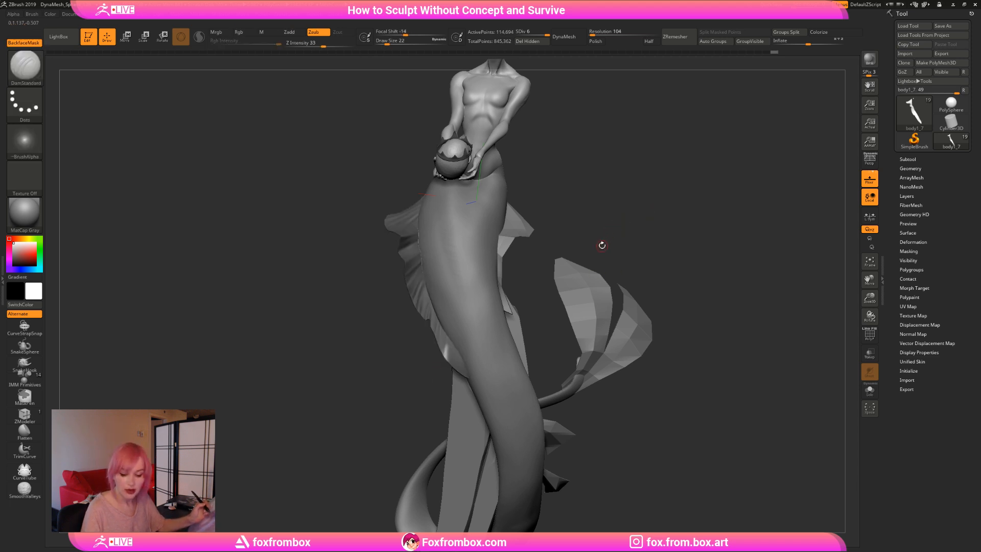
Rework the mask on the lower fin and shift the unmasked area with the Move brush at draw size 62.
{"action": "key", "text": "b"}
{"action": "key", "text": "m"}
{"action": "key", "text": "v"}
{"action": "left_click", "coordinate": [394, 43]}
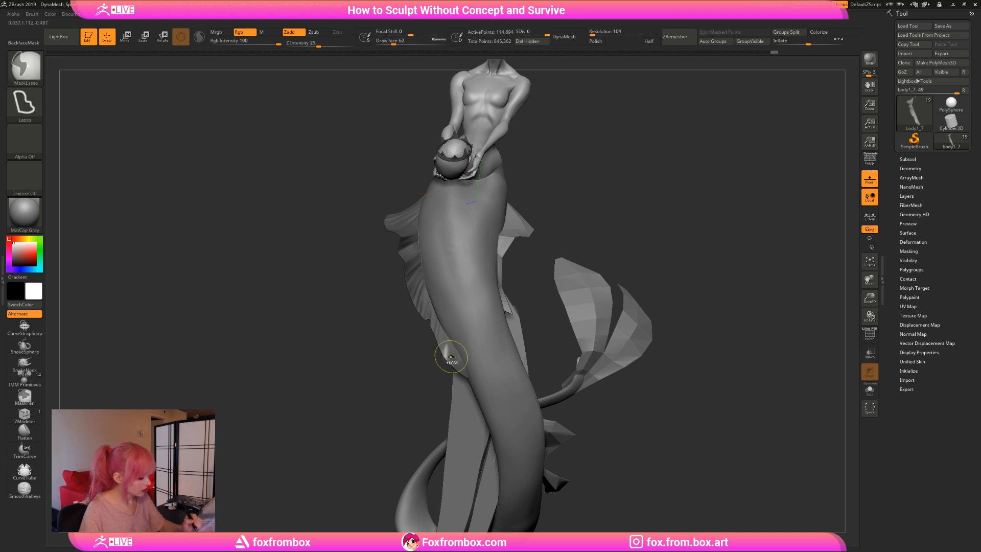
{"action": "left_click", "coordinate": [450, 380], "text": "ctrl"}
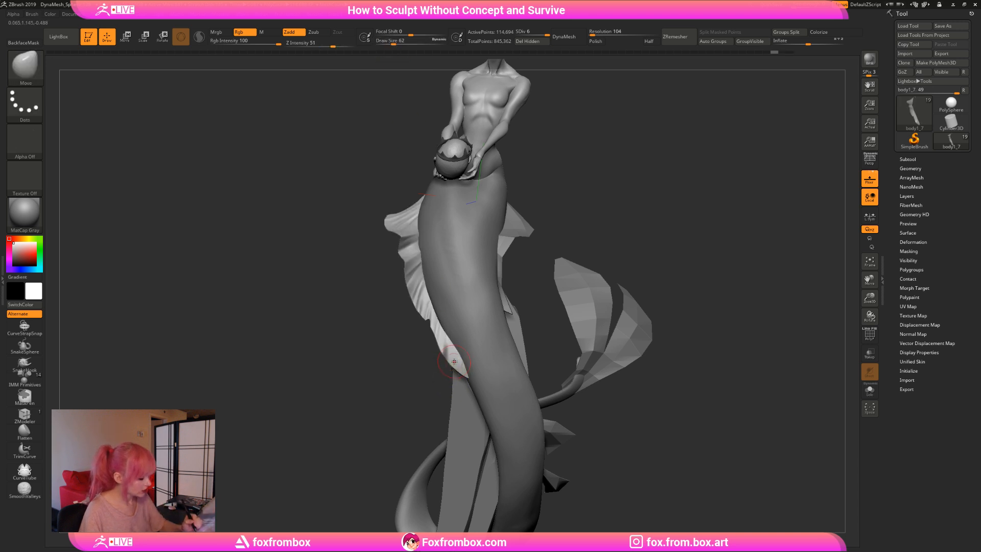
{"action": "key", "text": "ctrl+z"}
{"action": "left_click", "coordinate": [452, 355], "text": "ctrl"}
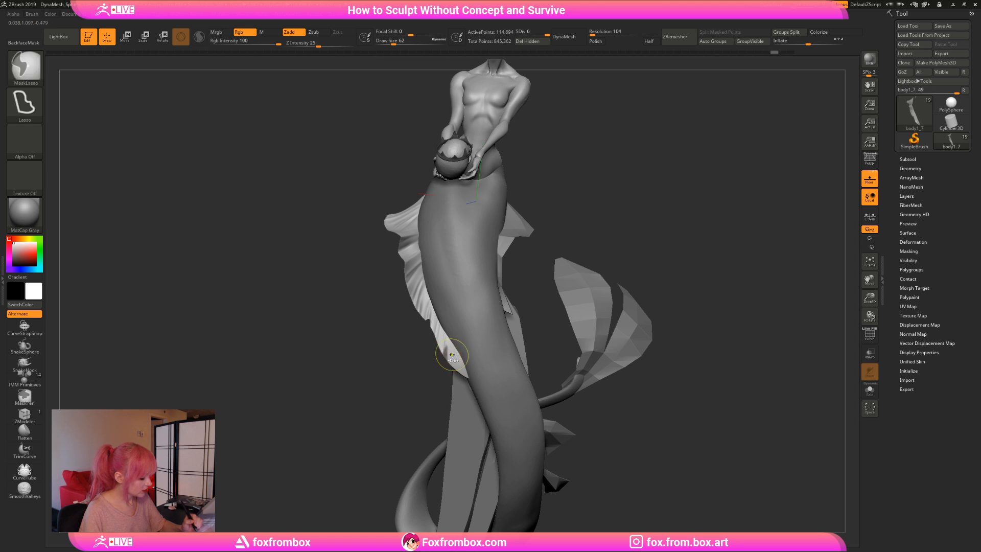
{"action": "left_click", "coordinate": [611, 203], "text": "ctrl"}
{"action": "left_click_drag", "start_coordinate": [448, 355], "coordinate": [446, 338]}
Pull the unmasked part of the lower fin edge outward, checking it from the side, and clear the mask.
{"action": "left_click_drag", "start_coordinate": [557, 224], "coordinate": [636, 183]}
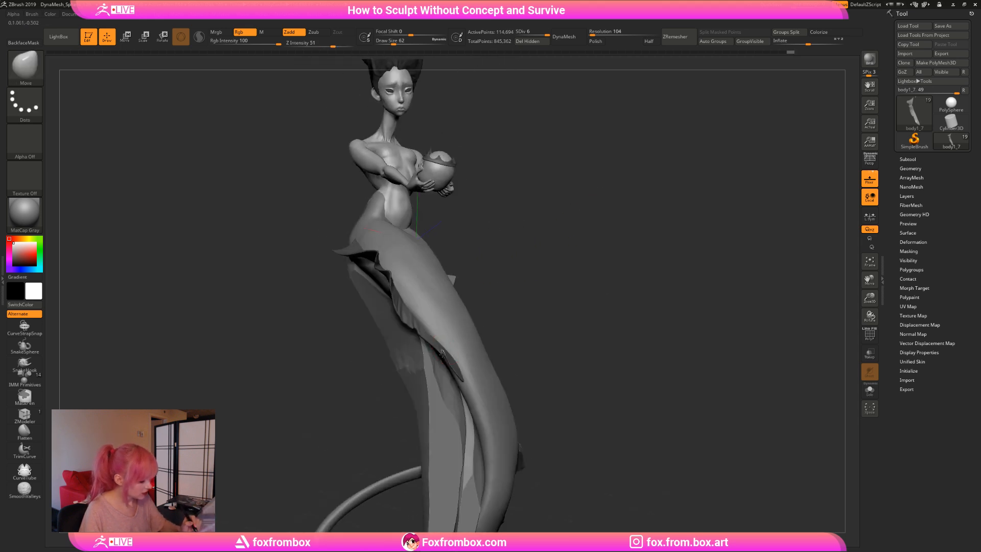
{"action": "left_click_drag", "start_coordinate": [534, 252], "coordinate": [554, 271]}
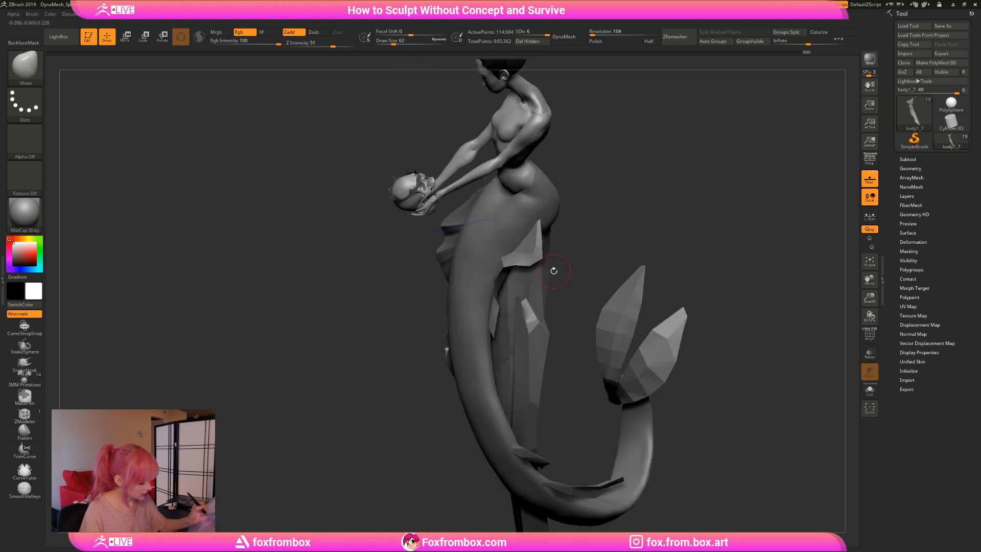
{"action": "mouse_move", "coordinate": [454, 348]}
{"action": "left_mouse_down"}
{"action": "mouse_move", "coordinate": [598, 207]}
{"action": "mouse_move", "coordinate": [537, 244]}
{"action": "mouse_move", "coordinate": [536, 269]}
{"action": "mouse_move", "coordinate": [446, 353]}
{"action": "left_mouse_up"}
{"action": "key", "text": "ctrl"}
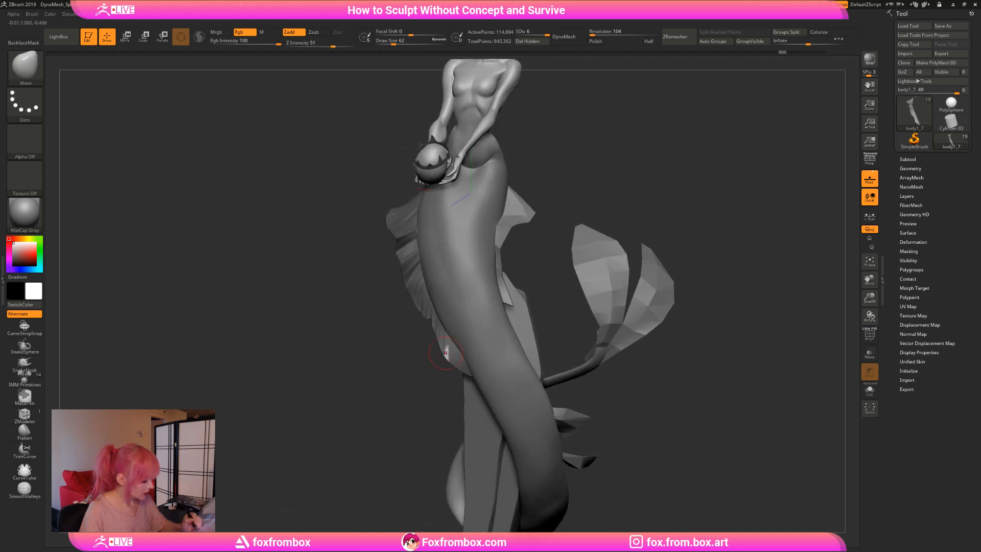
{"action": "left_click_drag", "start_coordinate": [396, 210], "coordinate": [441, 338], "text": "shift"}
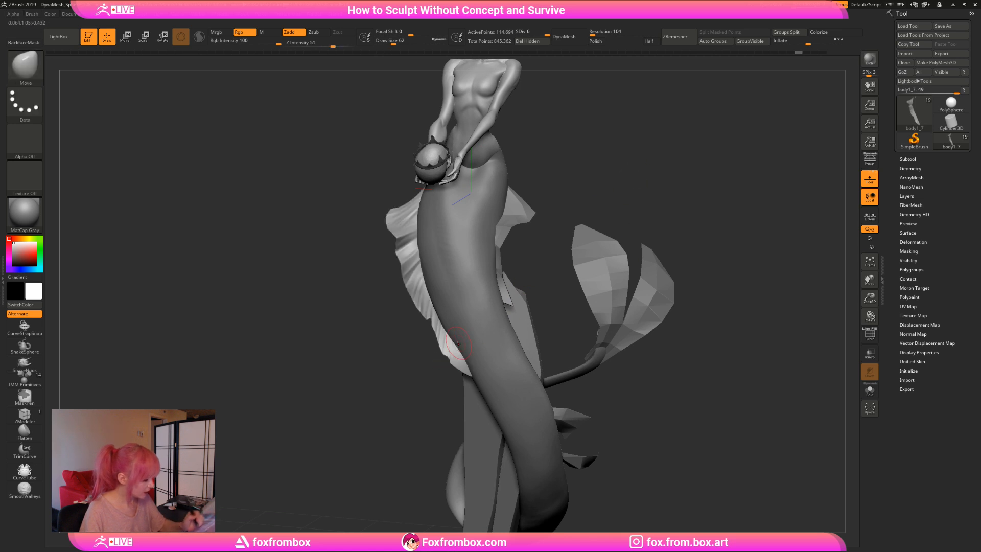
Reduce the Move brush's draw size and refine the lower edge of the side fin.
{"action": "left_click_drag", "start_coordinate": [633, 158], "coordinate": [660, 342]}
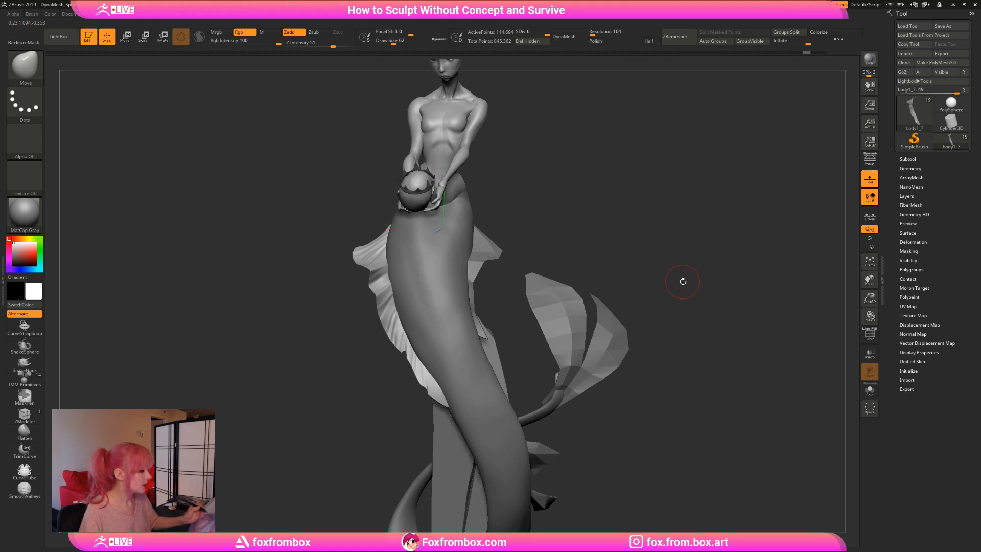
{"action": "mouse_move", "coordinate": [682, 281]}
{"action": "left_mouse_down"}
{"action": "mouse_move", "coordinate": [650, 281]}
{"action": "mouse_move", "coordinate": [635, 259]}
{"action": "left_mouse_up"}
{"action": "left_click_drag", "start_coordinate": [389, 40], "coordinate": [392, 41]}
{"action": "left_click_drag", "start_coordinate": [581, 177], "coordinate": [530, 163]}
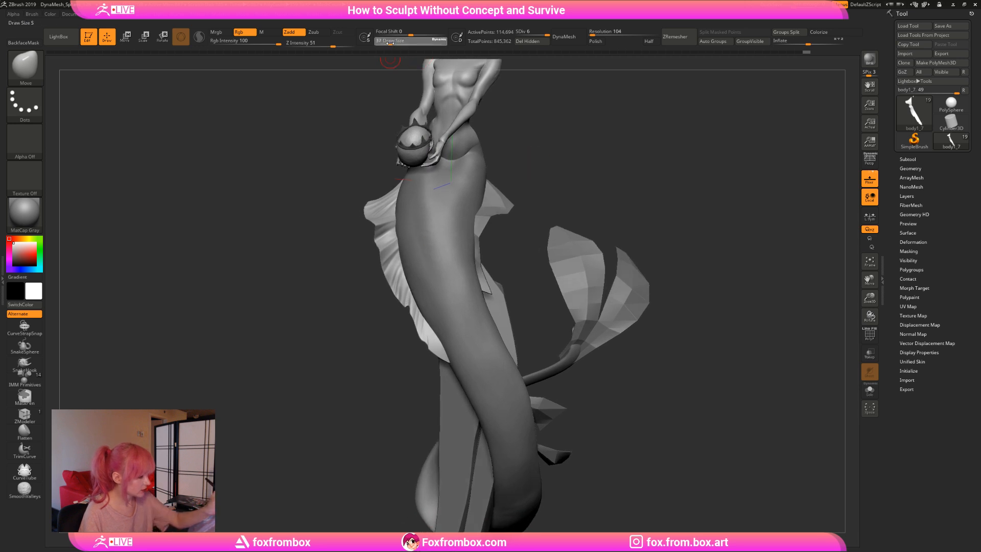
{"action": "key", "text": "shift"}
{"action": "mouse_move", "coordinate": [427, 343]}
{"action": "left_mouse_down", "text": "shift"}
{"action": "mouse_move", "coordinate": [426, 328]}
{"action": "mouse_move", "coordinate": [445, 359]}
{"action": "left_mouse_up", "text": "shift"}
{"action": "key", "text": "ctrl+z"}
Carve and soften creases along the side fin's lower end with the DamStandard brush at draw size 35.
{"action": "key", "text": "b"}
{"action": "key", "text": "d"}
{"action": "key", "text": "s"}
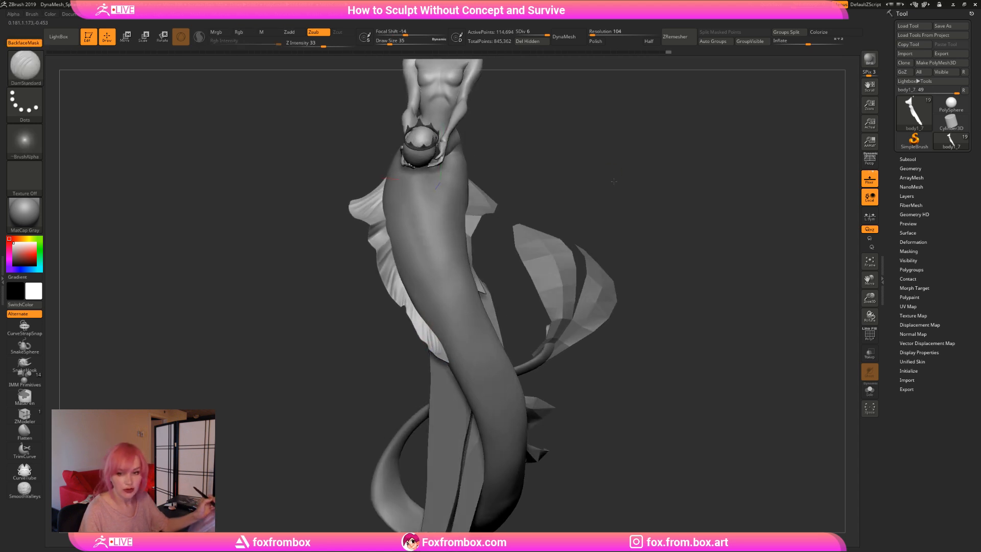
{"action": "mouse_move", "coordinate": [611, 176]}
{"action": "left_mouse_down"}
{"action": "mouse_move", "coordinate": [608, 190]}
{"action": "mouse_move", "coordinate": [579, 202]}
{"action": "mouse_move", "coordinate": [445, 352]}
{"action": "left_mouse_up"}
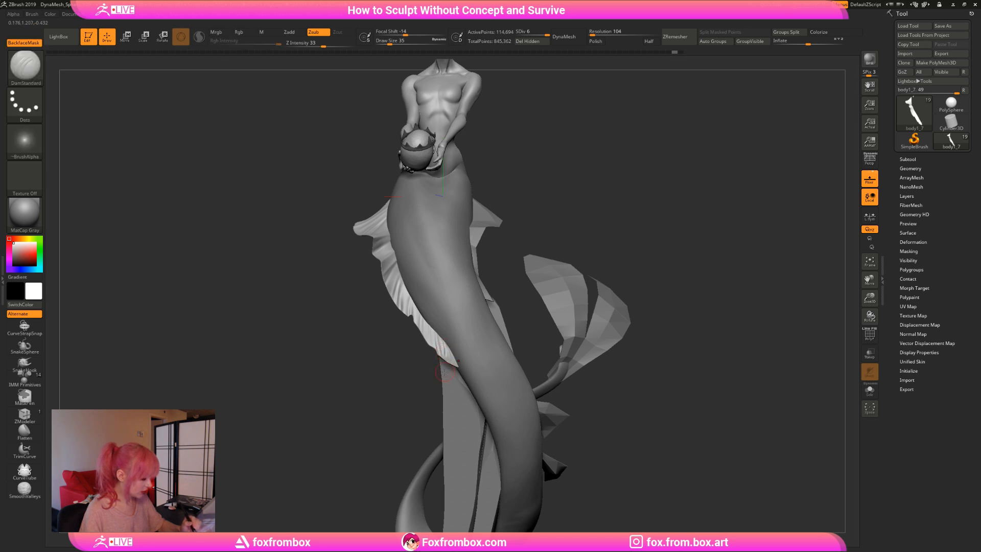
{"action": "left_click_drag", "start_coordinate": [445, 373], "coordinate": [443, 348]}
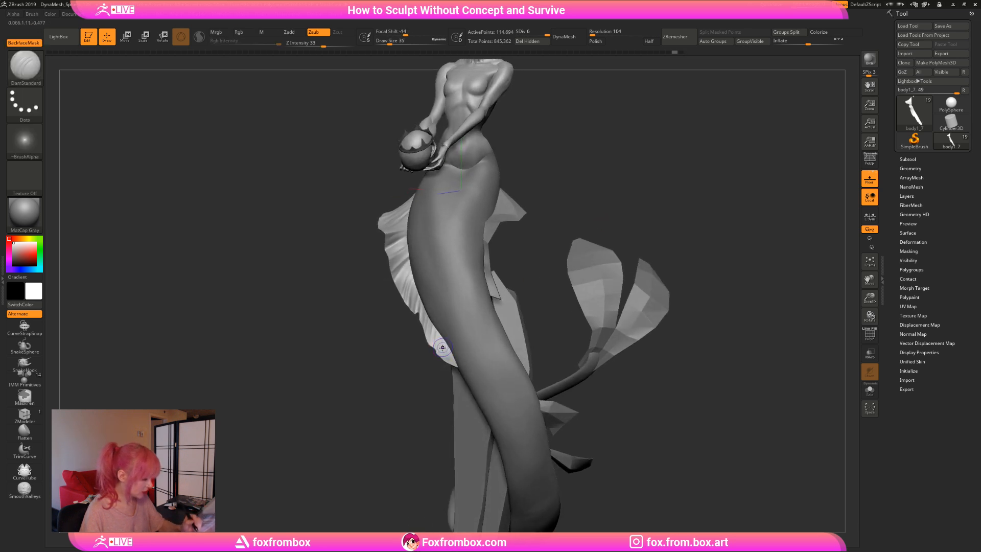
{"action": "key", "text": "shift"}
{"action": "mouse_move", "coordinate": [593, 182]}
{"action": "left_mouse_down"}
{"action": "mouse_move", "coordinate": [611, 138]}
{"action": "mouse_move", "coordinate": [620, 154]}
{"action": "mouse_move", "coordinate": [622, 126]}
{"action": "left_mouse_up"}
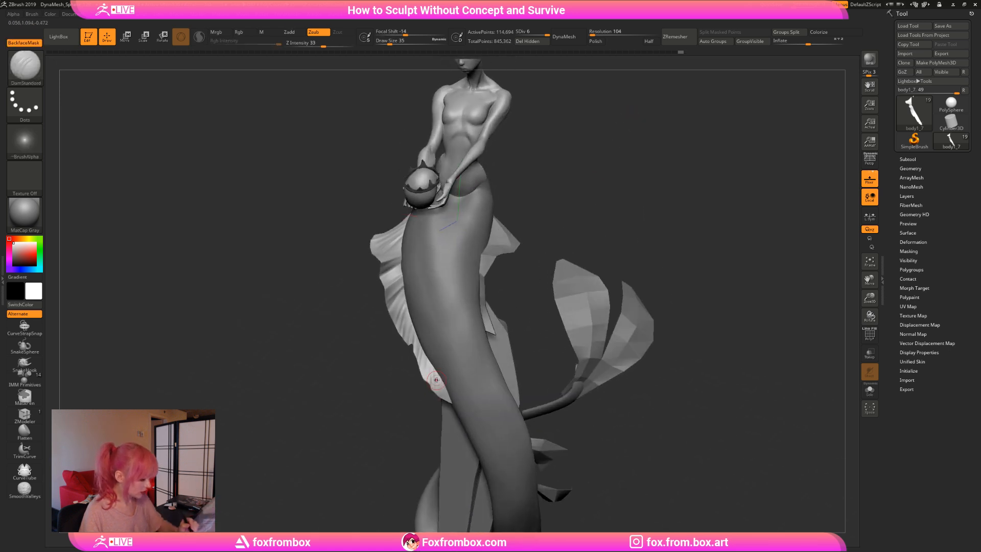
Reduce DamStandard to draw size 25 and add finer creases to the lower side fin.
{"action": "mouse_move", "coordinate": [565, 214]}
{"action": "left_mouse_down"}
{"action": "mouse_move", "coordinate": [622, 207]}
{"action": "mouse_move", "coordinate": [565, 162]}
{"action": "left_mouse_up"}
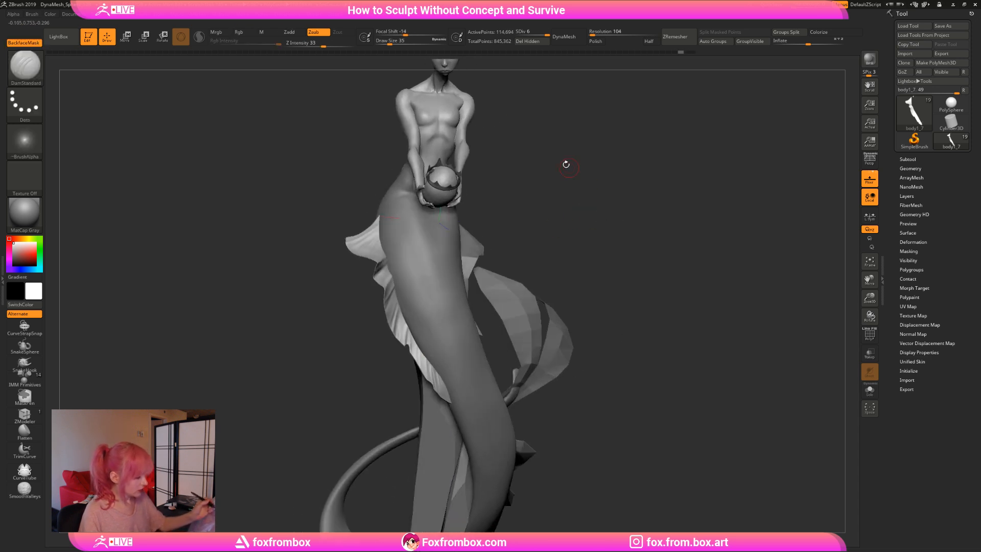
{"action": "mouse_move", "coordinate": [562, 204]}
{"action": "left_mouse_down"}
{"action": "mouse_move", "coordinate": [539, 224]}
{"action": "mouse_move", "coordinate": [560, 244]}
{"action": "left_mouse_up"}
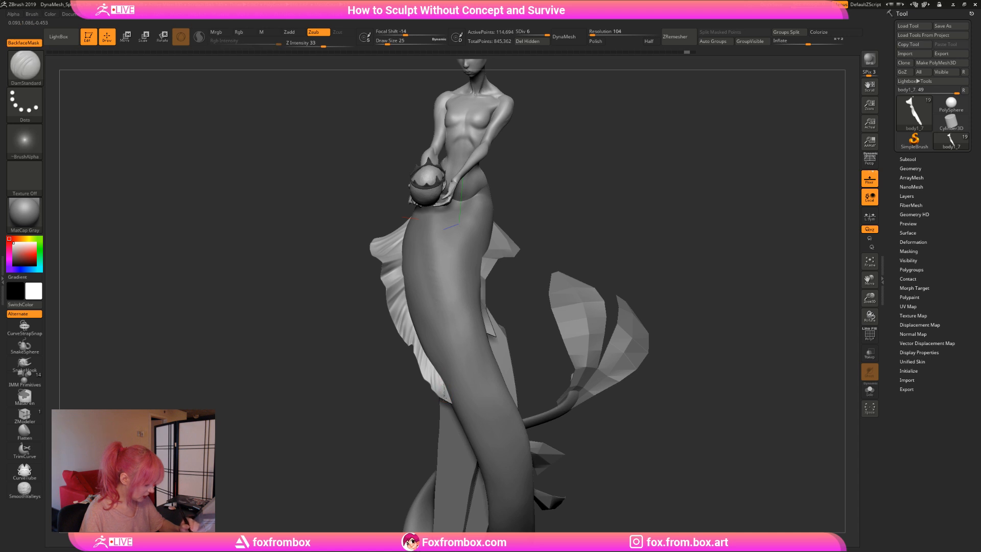
{"action": "mouse_move", "coordinate": [581, 245]}
{"action": "left_mouse_down"}
{"action": "mouse_move", "coordinate": [603, 219]}
{"action": "mouse_move", "coordinate": [741, 278]}
{"action": "left_mouse_up"}
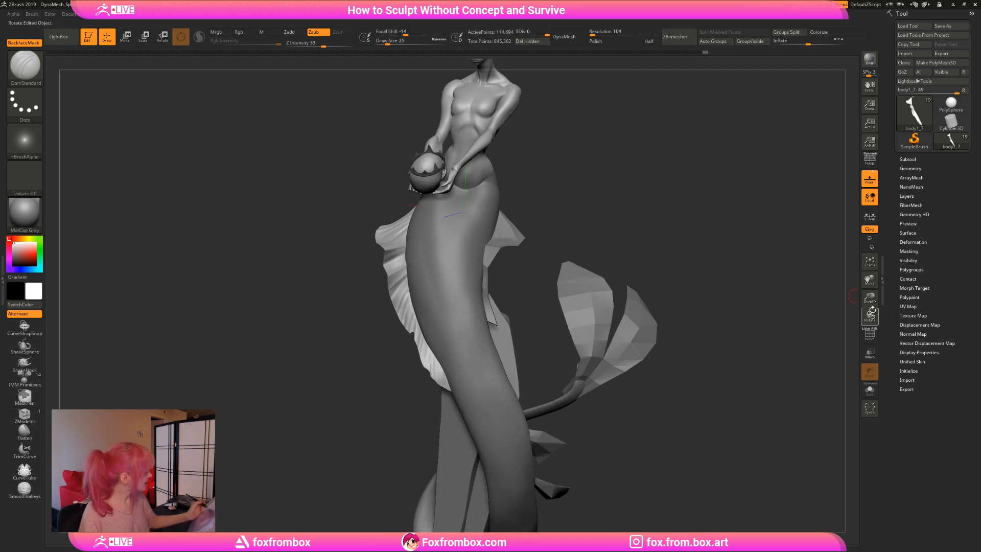
Frame the whole mermaid and examine how the side fin reads in the overall silhouette from several angles.
{"action": "left_click_drag", "start_coordinate": [873, 310], "coordinate": [797, 276]}
{"action": "key", "text": "f"}
{"action": "left_click_drag", "start_coordinate": [734, 248], "coordinate": [593, 272], "text": "shift"}
{"action": "key", "text": "f"}
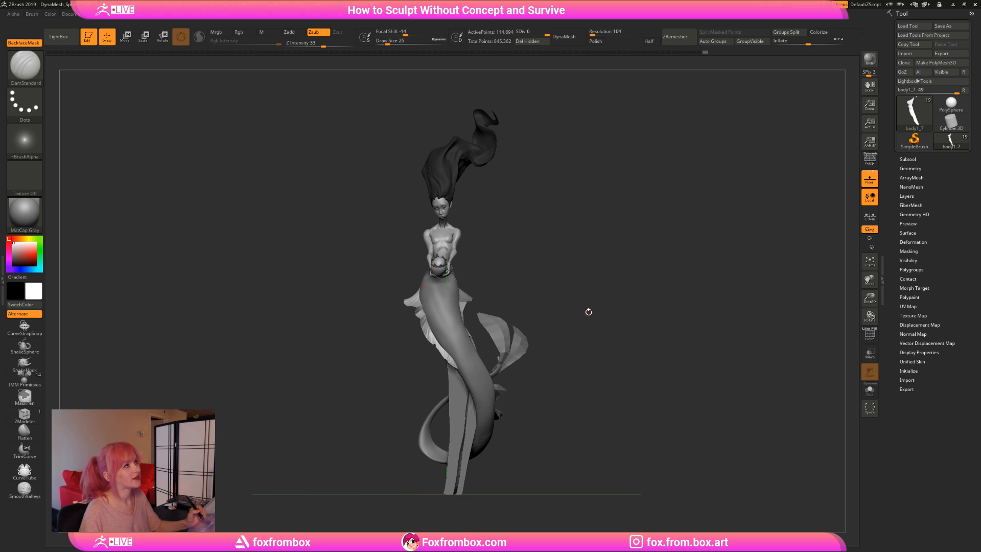
{"action": "left_click_drag", "start_coordinate": [590, 309], "coordinate": [591, 300], "text": "alt"}
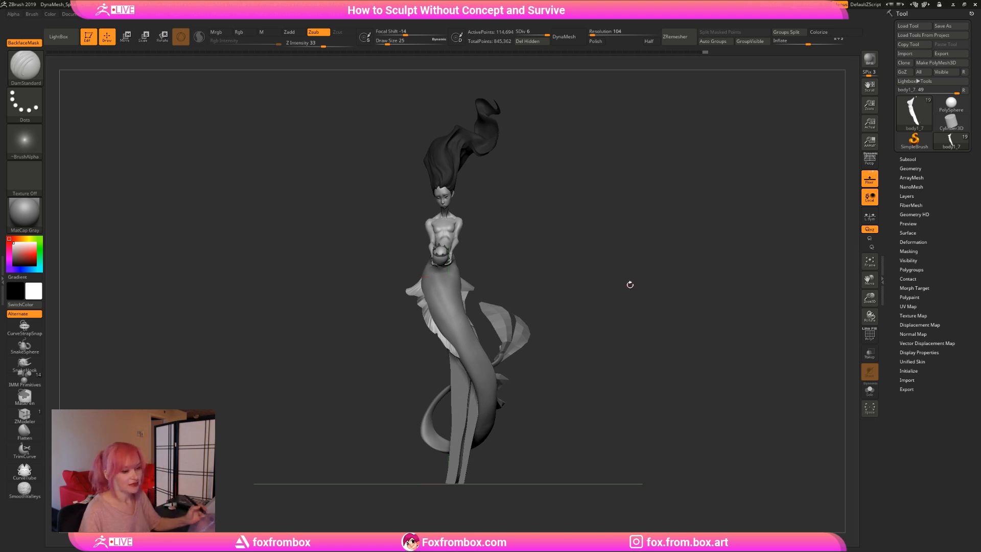
{"action": "mouse_move", "coordinate": [626, 306]}
{"action": "left_mouse_down", "text": "alt"}
{"action": "mouse_move", "coordinate": [624, 316]}
{"action": "mouse_move", "coordinate": [585, 314]}
{"action": "mouse_move", "coordinate": [611, 302]}
{"action": "mouse_move", "coordinate": [618, 311]}
{"action": "left_mouse_up", "text": "alt"}
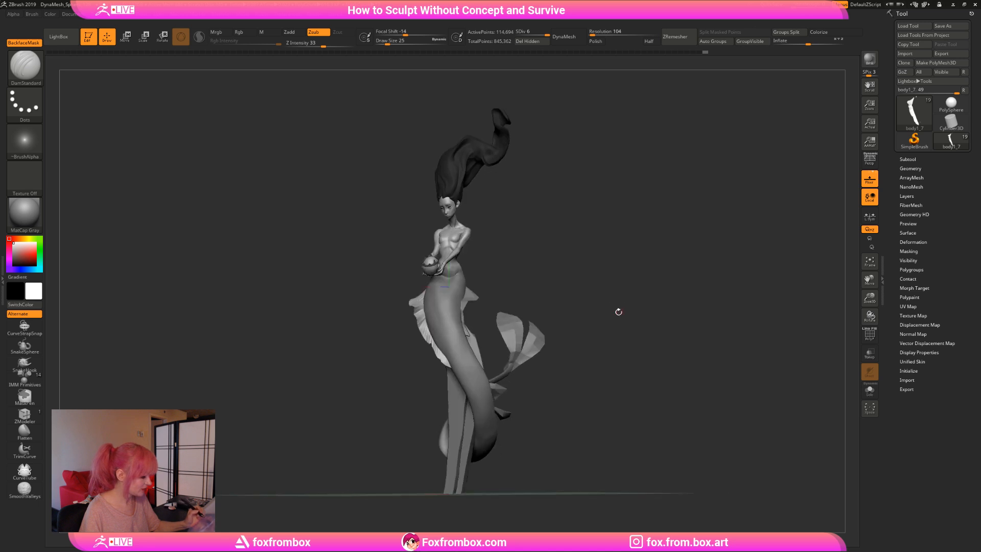
Examine the whole mermaid from the back, side and front to judge how the side fin fits the silhouette.
{"action": "left_click_drag", "start_coordinate": [870, 296], "coordinate": [869, 298]}
{"action": "left_click_drag", "start_coordinate": [774, 315], "coordinate": [380, 254]}
{"action": "left_click_drag", "start_coordinate": [452, 225], "coordinate": [511, 287]}
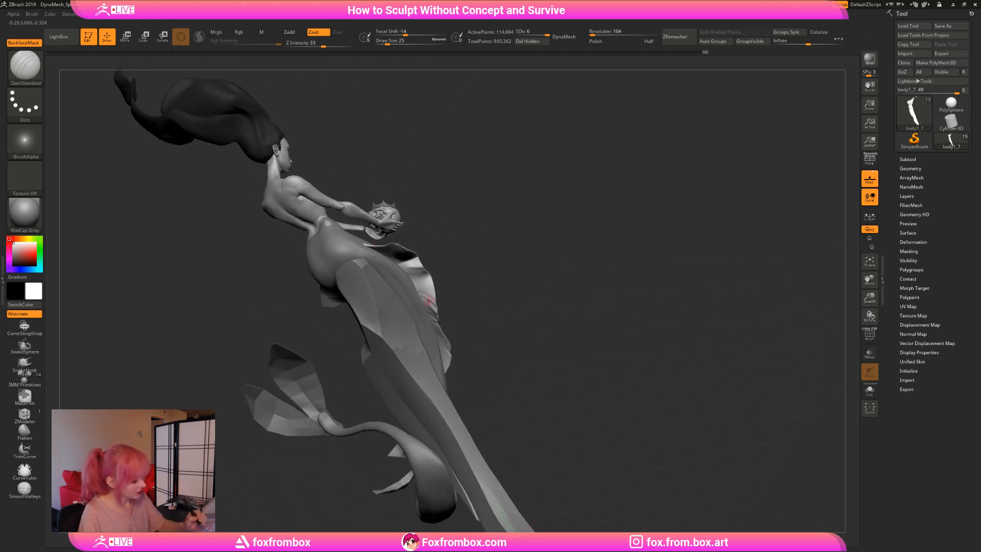
{"action": "mouse_move", "coordinate": [489, 250]}
{"action": "left_mouse_down"}
{"action": "mouse_move", "coordinate": [508, 259]}
{"action": "mouse_move", "coordinate": [486, 281]}
{"action": "mouse_move", "coordinate": [437, 298]}
{"action": "mouse_move", "coordinate": [418, 277]}
{"action": "left_mouse_up"}
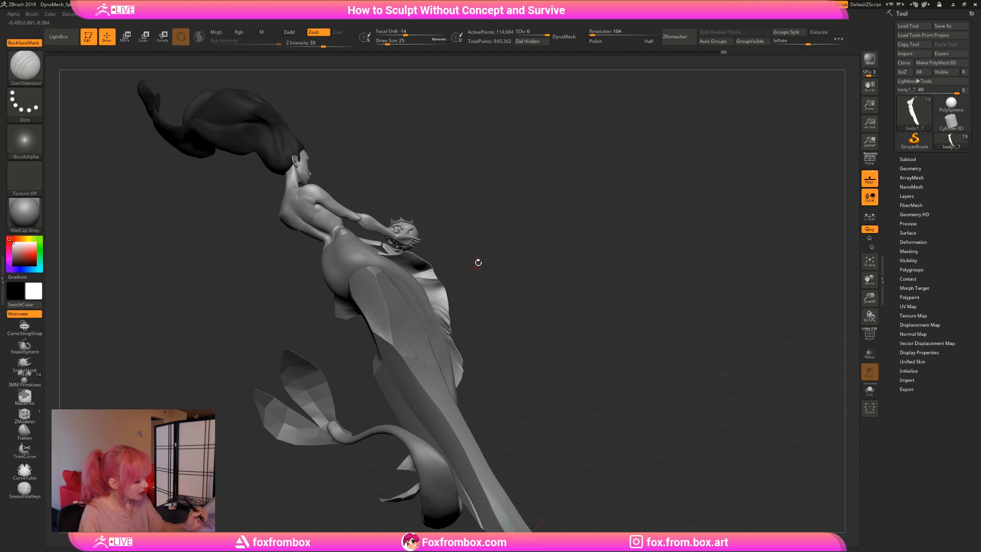
{"action": "left_click_drag", "start_coordinate": [477, 263], "coordinate": [530, 249], "text": "shift"}
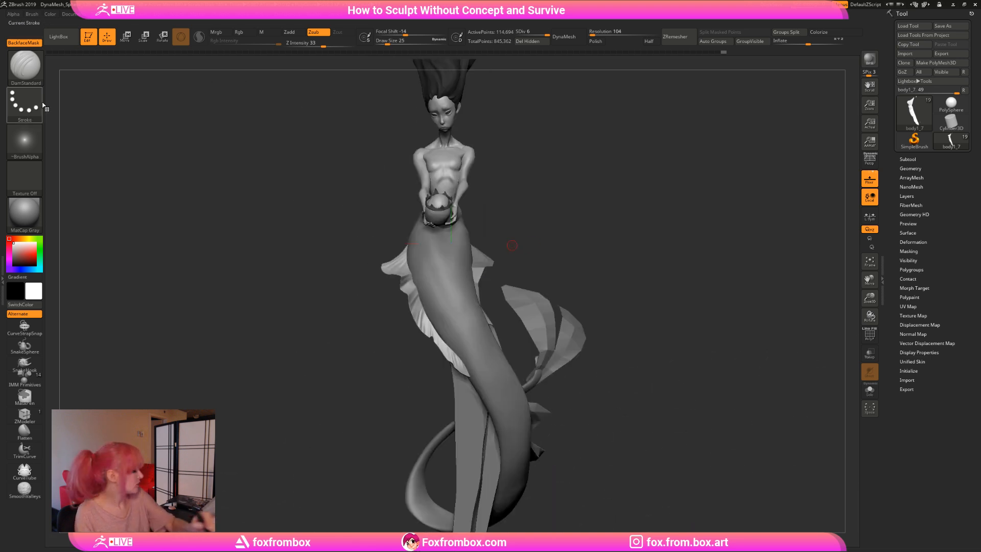
{"action": "mouse_move", "coordinate": [597, 262]}
{"action": "left_mouse_down", "text": "alt"}
{"action": "mouse_move", "coordinate": [594, 271]}
{"action": "mouse_move", "coordinate": [603, 256]}
{"action": "mouse_move", "coordinate": [596, 246]}
{"action": "left_mouse_up", "text": "alt"}
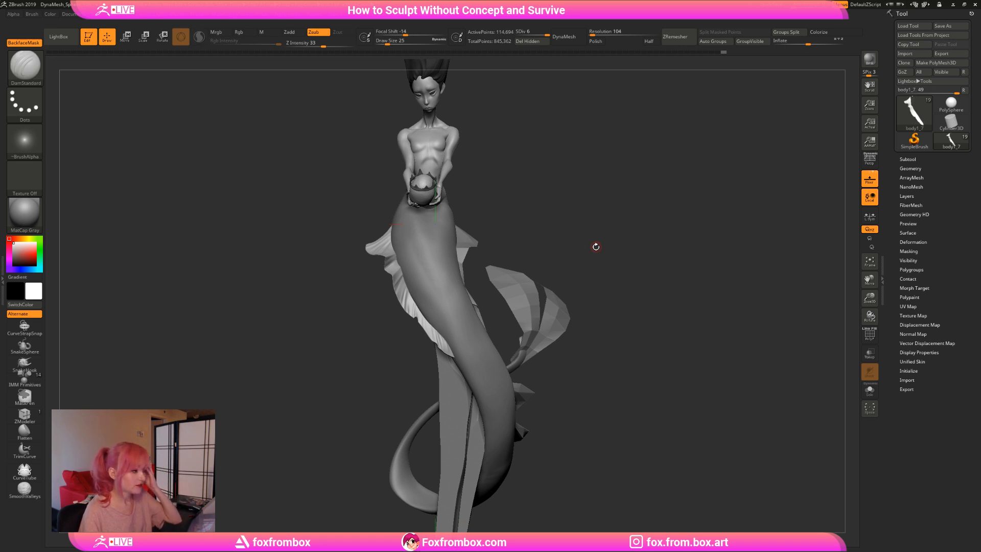
{"action": "mouse_move", "coordinate": [600, 249]}
{"action": "left_mouse_down"}
{"action": "mouse_move", "coordinate": [607, 271]}
{"action": "mouse_move", "coordinate": [591, 252]}
{"action": "mouse_move", "coordinate": [582, 266]}
{"action": "left_mouse_up"}
Make the tail the active subtool and adjust its upper contour below the hips using the Move brush with an enlarged draw size.
{"action": "left_click", "coordinate": [462, 265], "text": "alt"}
{"action": "left_click_drag", "start_coordinate": [574, 216], "coordinate": [566, 228]}
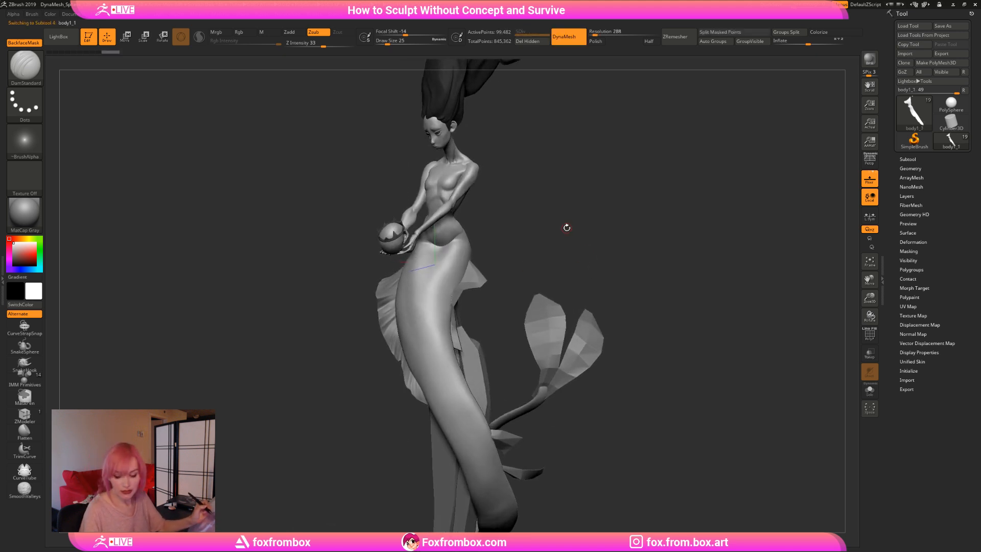
{"action": "key", "text": "b"}
{"action": "key", "text": "m"}
{"action": "key", "text": "v"}
{"action": "left_click_drag", "start_coordinate": [392, 41], "coordinate": [407, 41]}
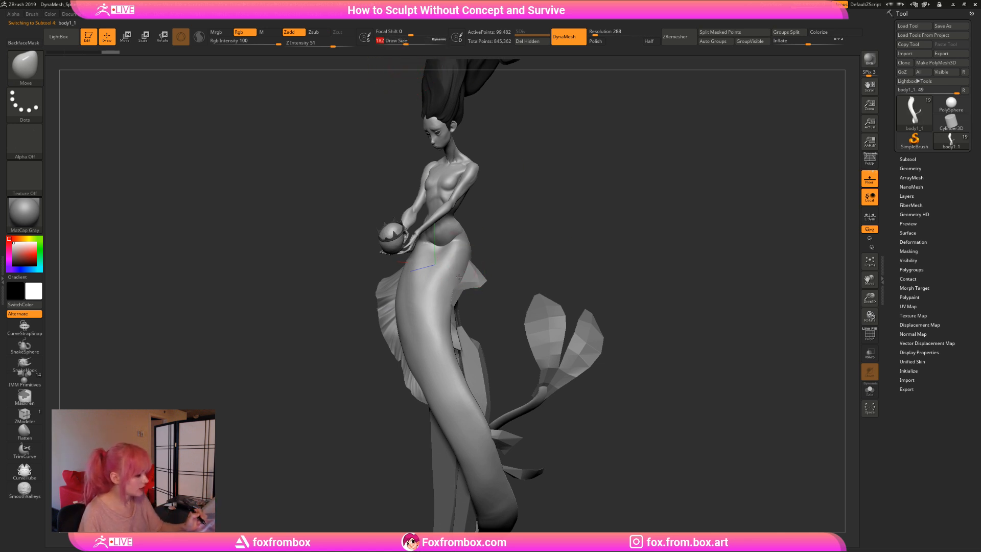
{"action": "left_click_drag", "start_coordinate": [470, 278], "coordinate": [477, 277]}
{"action": "mouse_move", "coordinate": [557, 239]}
{"action": "left_mouse_down"}
{"action": "mouse_move", "coordinate": [519, 233]}
{"action": "mouse_move", "coordinate": [556, 233]}
{"action": "left_mouse_up"}
{"action": "left_click_drag", "start_coordinate": [483, 261], "coordinate": [573, 236]}
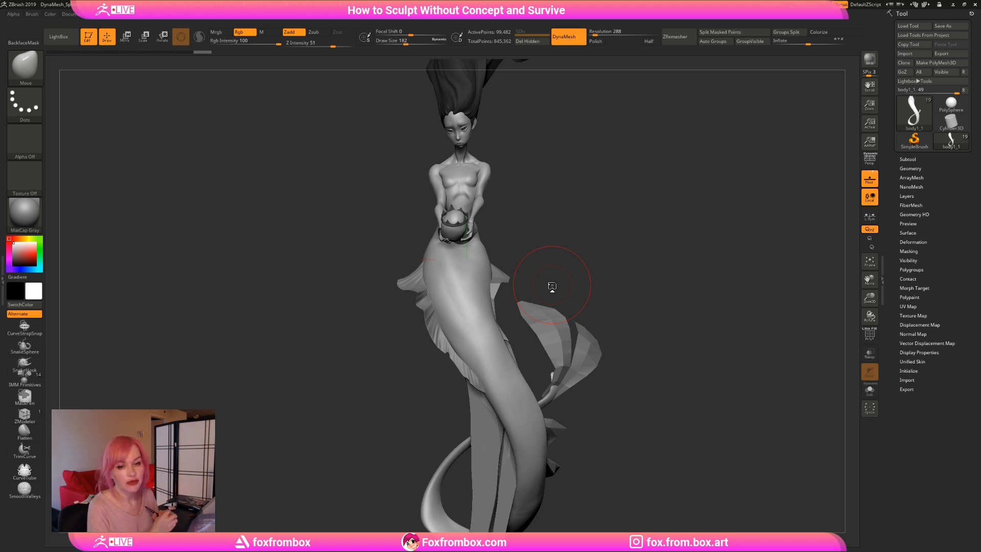
Examine the figure from the front and three-quarter views, activating the arm, the tail and the creased side fin in turn.
{"action": "left_click_drag", "start_coordinate": [675, 204], "coordinate": [658, 240]}
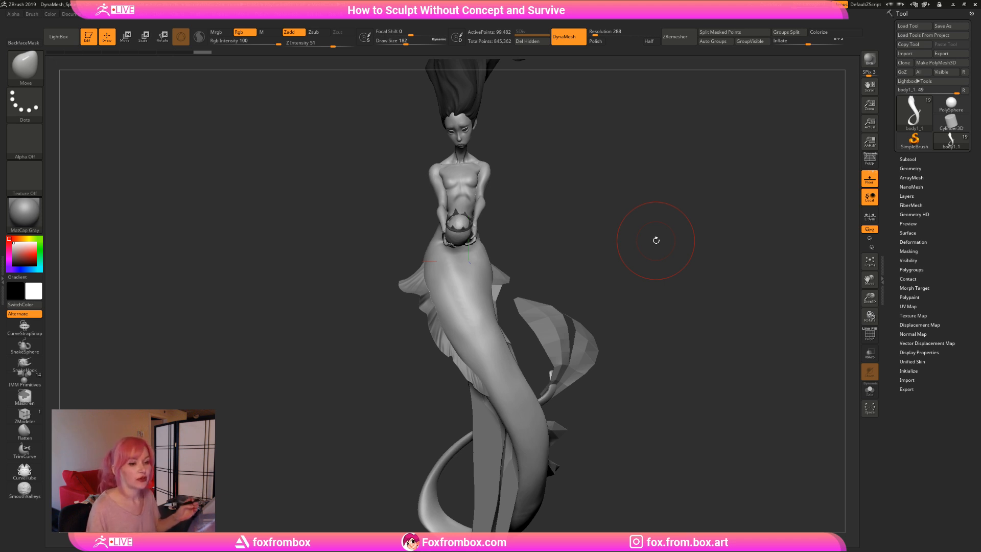
{"action": "left_click_drag", "start_coordinate": [615, 236], "coordinate": [576, 283]}
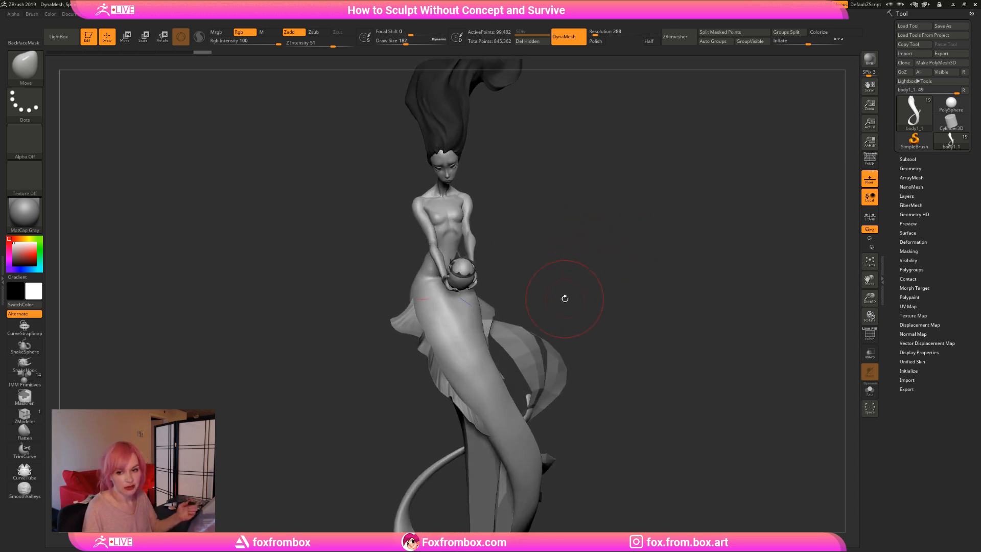
{"action": "mouse_move", "coordinate": [534, 228]}
{"action": "left_mouse_down"}
{"action": "mouse_move", "coordinate": [529, 214]}
{"action": "mouse_move", "coordinate": [575, 223]}
{"action": "left_mouse_up"}
{"action": "left_click", "coordinate": [529, 214], "text": "alt"}
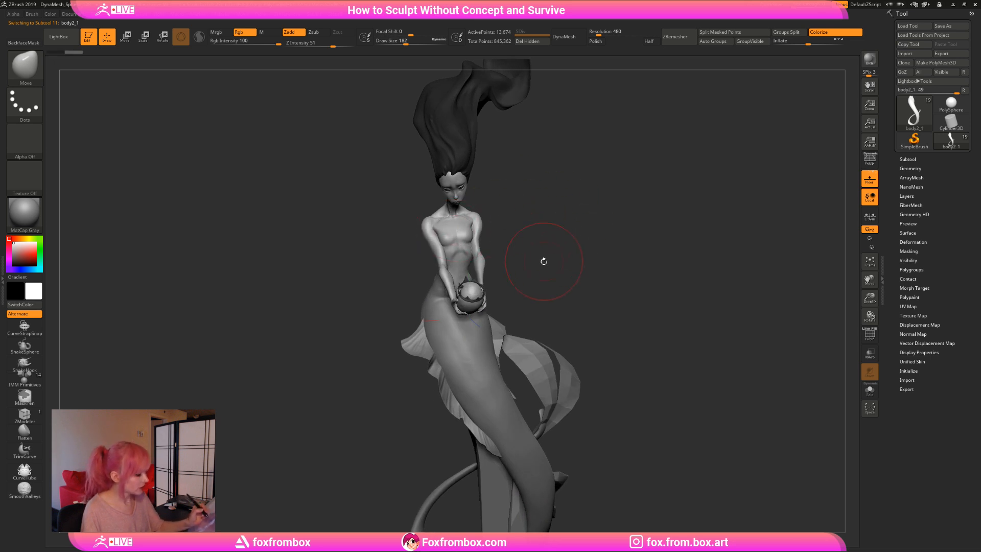
{"action": "left_click", "coordinate": [485, 334], "text": "alt"}
{"action": "mouse_move", "coordinate": [562, 272]}
{"action": "left_mouse_down", "text": "alt"}
{"action": "mouse_move", "coordinate": [549, 241]}
{"action": "mouse_move", "coordinate": [604, 242]}
{"action": "mouse_move", "coordinate": [547, 245]}
{"action": "mouse_move", "coordinate": [551, 220]}
{"action": "left_mouse_up", "text": "alt"}
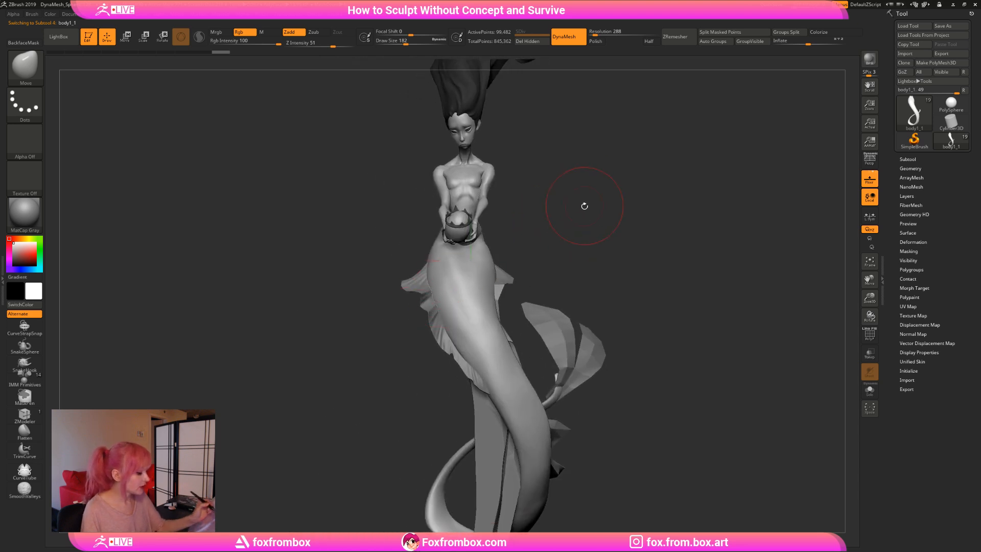
{"action": "left_click", "coordinate": [440, 331], "text": "alt"}
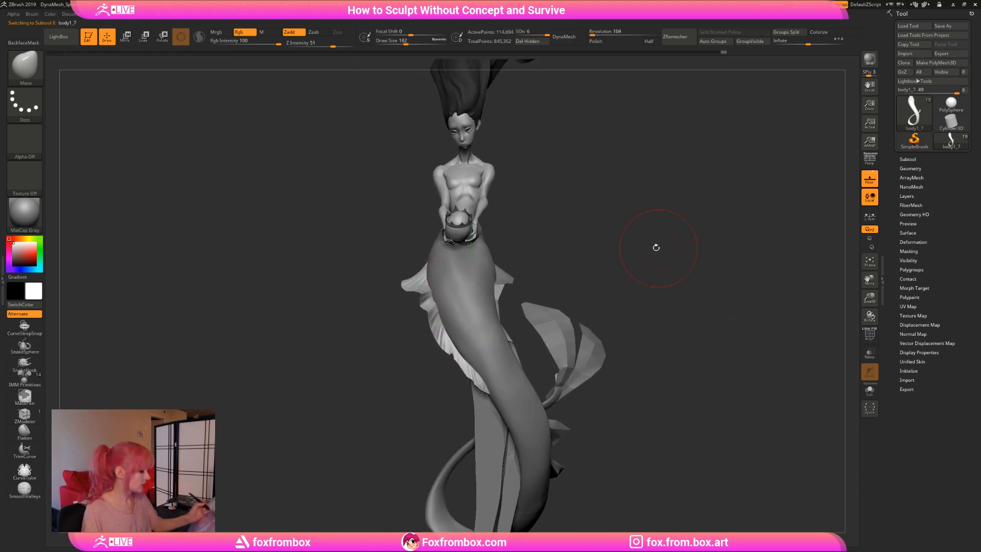
Activate the fin on the opposite side of the tail and show its PolyFrame to check how it reads from the front.
{"action": "left_click_drag", "start_coordinate": [625, 258], "coordinate": [485, 282]}
{"action": "left_click", "coordinate": [489, 279], "text": "alt"}
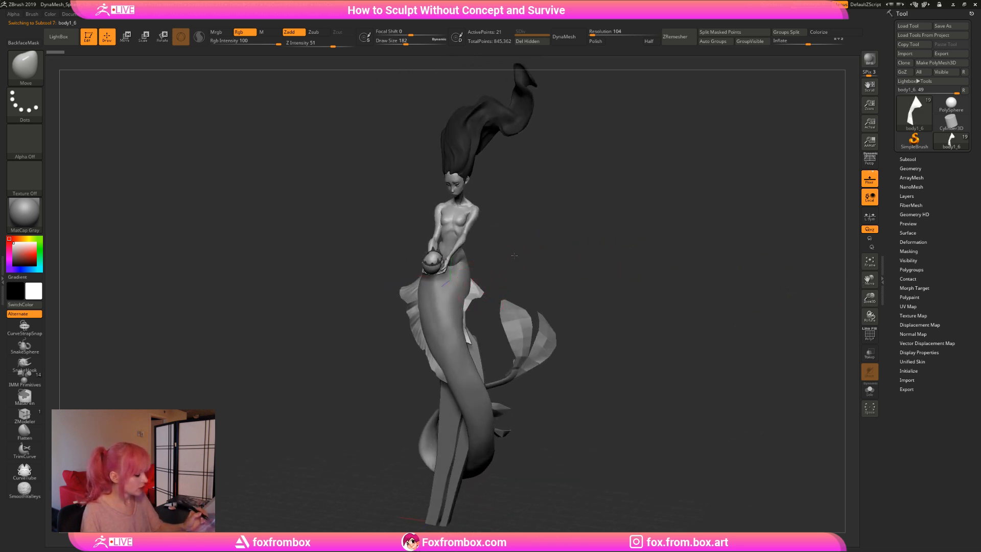
{"action": "left_click", "coordinate": [870, 335]}
{"action": "left_click_drag", "start_coordinate": [629, 246], "coordinate": [506, 302]}
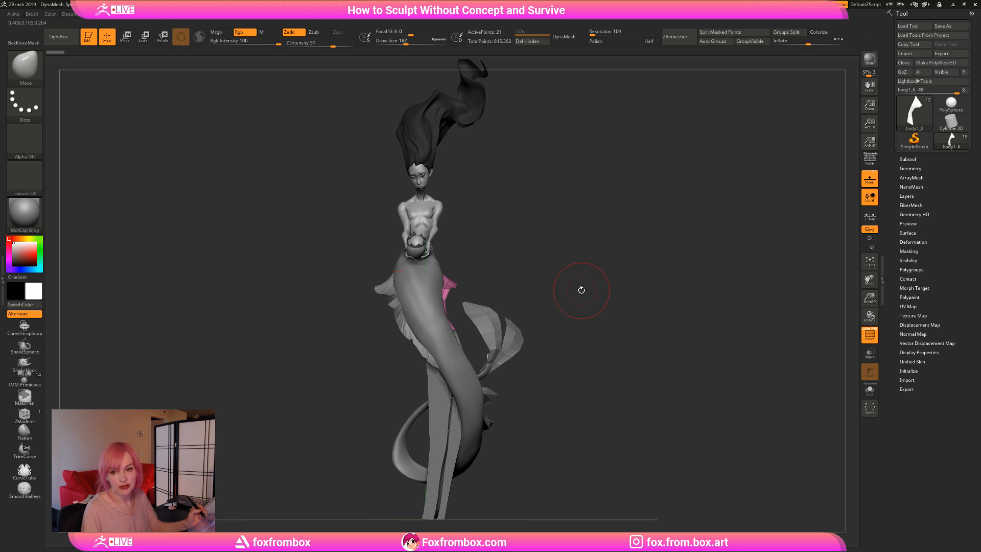
{"action": "left_click_drag", "start_coordinate": [580, 272], "coordinate": [594, 276], "text": "alt"}
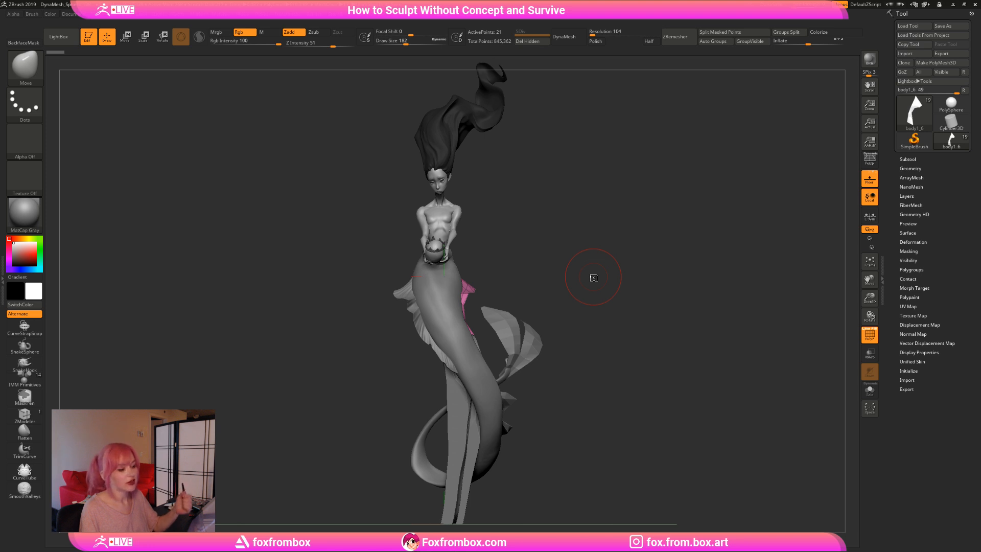
{"action": "left_click_drag", "start_coordinate": [511, 230], "coordinate": [514, 244], "text": "alt"}
Activate the arm on the opposite fin's side, hide the PolyFrame and try reshaping the upper arm with the Move brush at draw size 140.
{"action": "left_click", "coordinate": [460, 230], "text": "alt"}
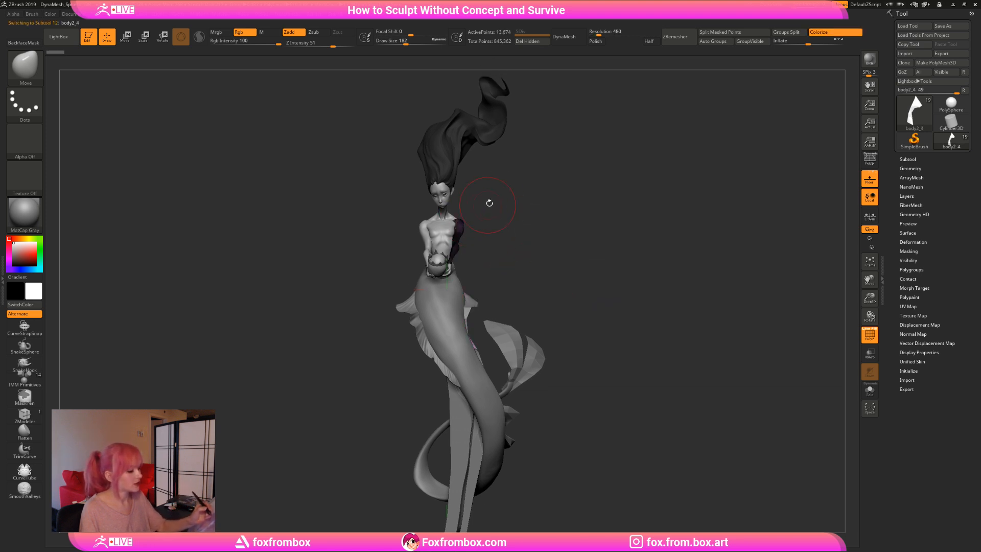
{"action": "key", "text": "shift+f"}
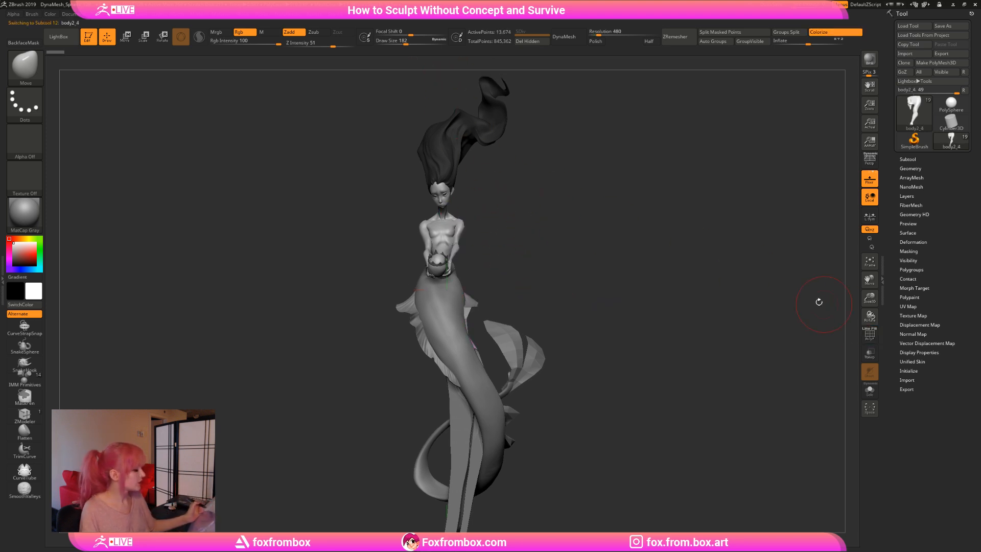
{"action": "left_click", "coordinate": [403, 41]}
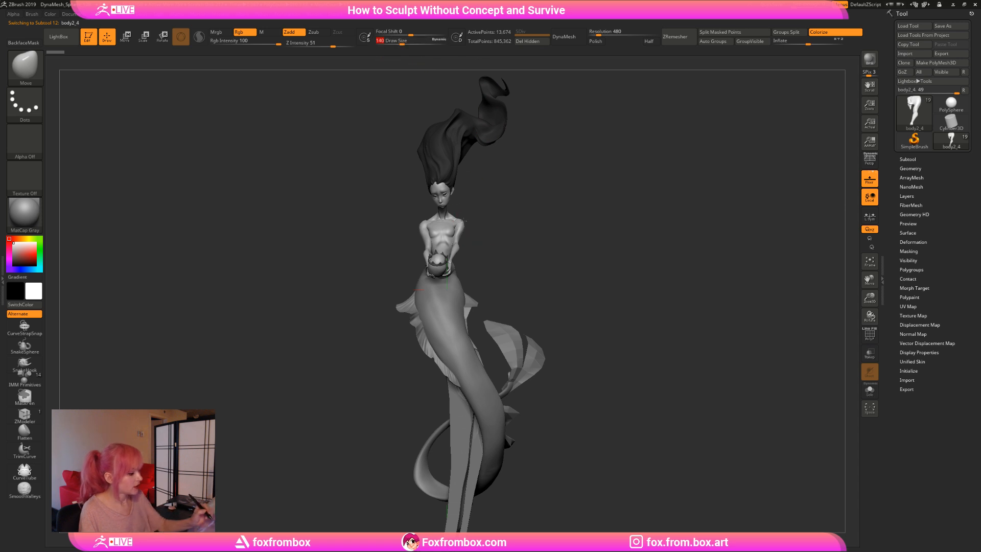
{"action": "mouse_move", "coordinate": [465, 225]}
{"action": "left_mouse_down"}
{"action": "mouse_move", "coordinate": [498, 195]}
{"action": "mouse_move", "coordinate": [485, 215]}
{"action": "mouse_move", "coordinate": [454, 214]}
{"action": "mouse_move", "coordinate": [475, 209]}
{"action": "mouse_move", "coordinate": [536, 230]}
{"action": "mouse_move", "coordinate": [522, 244]}
{"action": "left_mouse_up"}
{"action": "key", "text": "shift"}
{"action": "key", "text": "ctrl"}
{"action": "key", "text": "ctrl+z"}
{"action": "key", "text": "ctrl+z"}
{"action": "key", "text": "ctrl+z"}
Review the full figure from the side and front and save the project.
{"action": "mouse_move", "coordinate": [506, 244]}
{"action": "left_mouse_down"}
{"action": "mouse_move", "coordinate": [522, 251]}
{"action": "mouse_move", "coordinate": [521, 224]}
{"action": "mouse_move", "coordinate": [532, 240]}
{"action": "mouse_move", "coordinate": [500, 254]}
{"action": "mouse_move", "coordinate": [565, 250]}
{"action": "mouse_move", "coordinate": [532, 261]}
{"action": "left_mouse_up"}
{"action": "left_click_drag", "start_coordinate": [583, 213], "coordinate": [516, 267]}
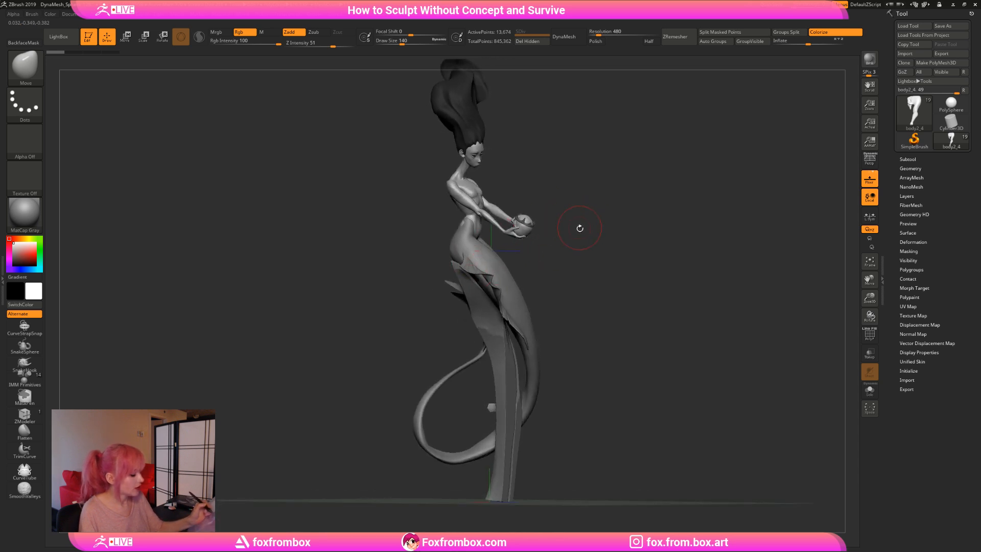
{"action": "mouse_move", "coordinate": [580, 229]}
{"action": "left_mouse_down"}
{"action": "mouse_move", "coordinate": [560, 242]}
{"action": "mouse_move", "coordinate": [533, 237]}
{"action": "mouse_move", "coordinate": [536, 253]}
{"action": "left_mouse_up"}
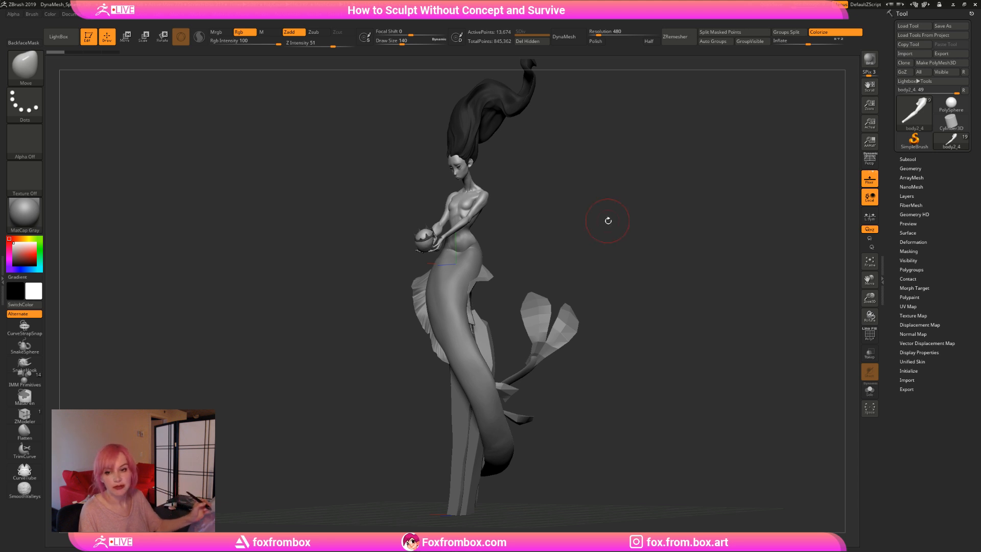
{"action": "left_click_drag", "start_coordinate": [611, 228], "coordinate": [621, 240]}
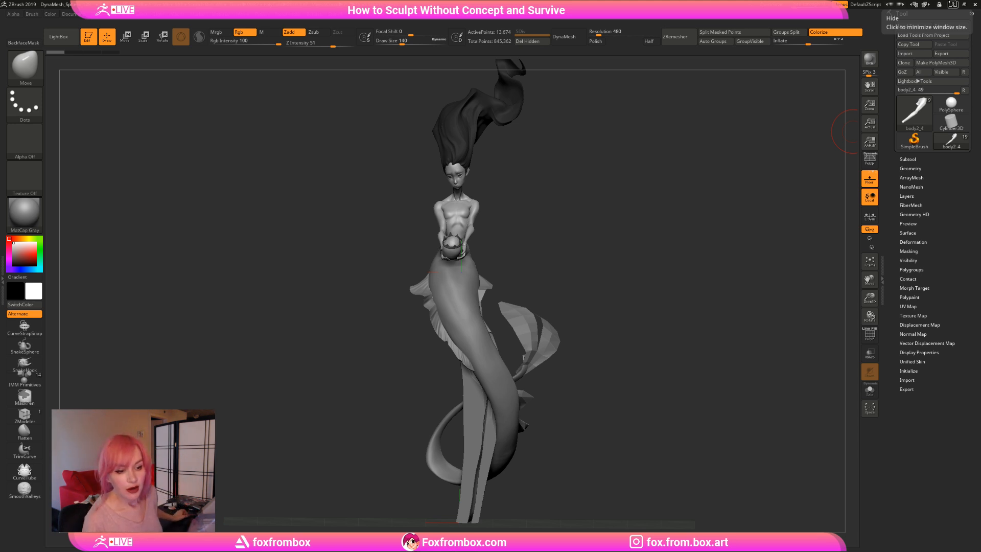
{"action": "key", "text": "ctrl+s"}
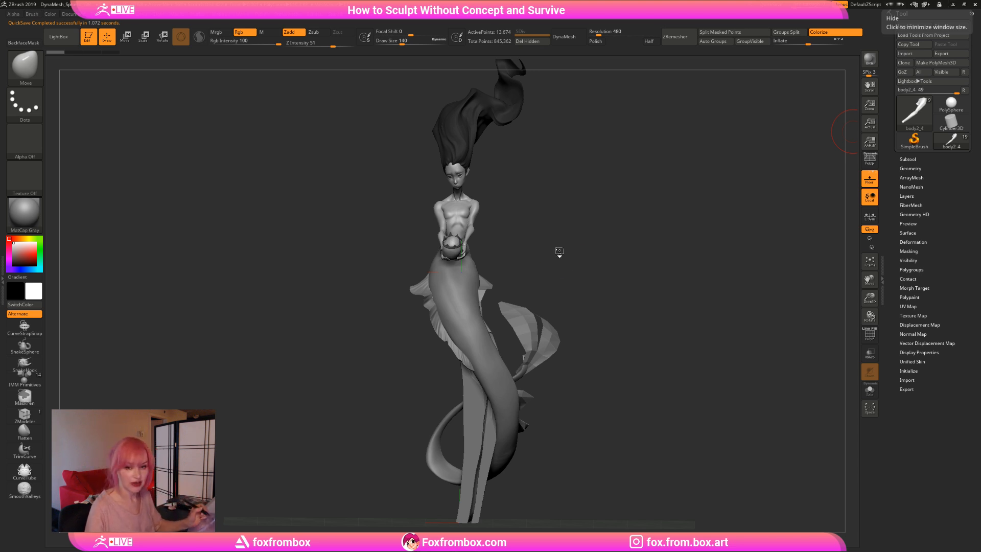
Make the torso the active subtool and adjust the neck and shoulder area with the Move brush at draw size 27.
{"action": "mouse_move", "coordinate": [556, 252]}
{"action": "left_mouse_down"}
{"action": "mouse_move", "coordinate": [581, 249]}
{"action": "mouse_move", "coordinate": [598, 285]}
{"action": "mouse_move", "coordinate": [586, 293]}
{"action": "left_mouse_up"}
{"action": "left_click_drag", "start_coordinate": [870, 297], "coordinate": [866, 329]}
{"action": "left_click", "coordinate": [400, 41]}
{"action": "left_click_drag", "start_coordinate": [400, 42], "coordinate": [394, 42]}
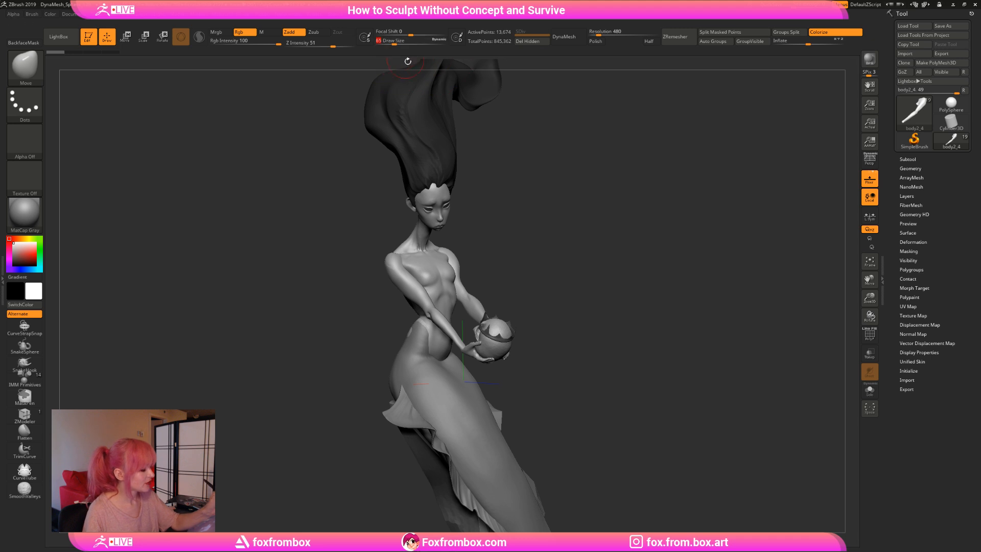
{"action": "mouse_move", "coordinate": [543, 239]}
{"action": "left_mouse_down", "text": "alt"}
{"action": "mouse_move", "coordinate": [572, 252]}
{"action": "mouse_move", "coordinate": [569, 266]}
{"action": "left_mouse_up", "text": "alt"}
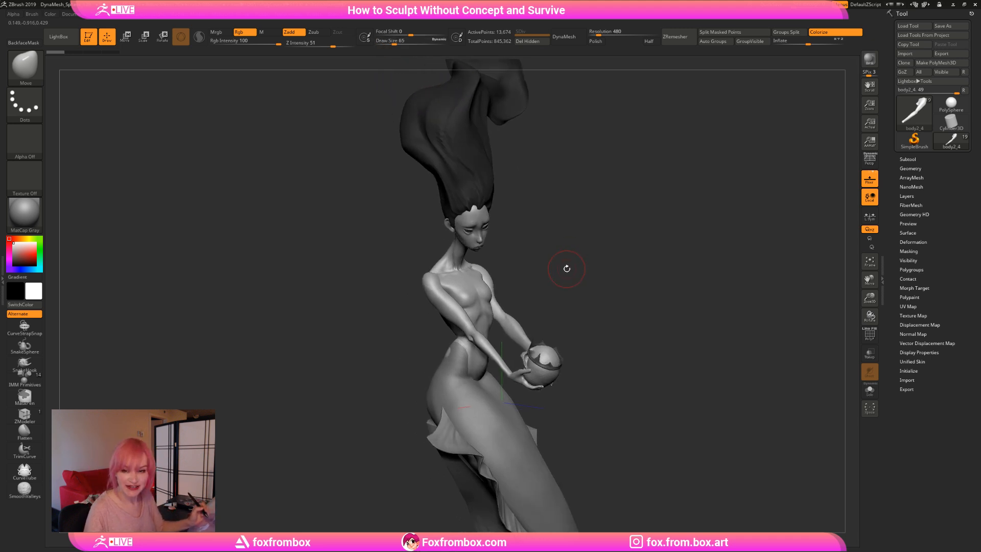
{"action": "left_click_drag", "start_coordinate": [394, 42], "coordinate": [390, 42]}
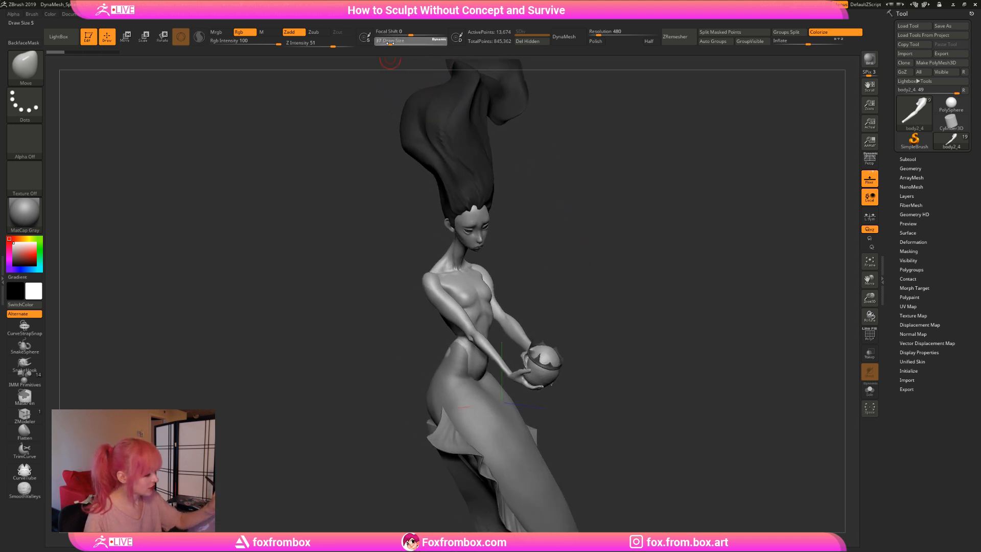
{"action": "left_click_drag", "start_coordinate": [547, 237], "coordinate": [540, 266]}
{"action": "left_click", "coordinate": [450, 273], "text": "alt"}
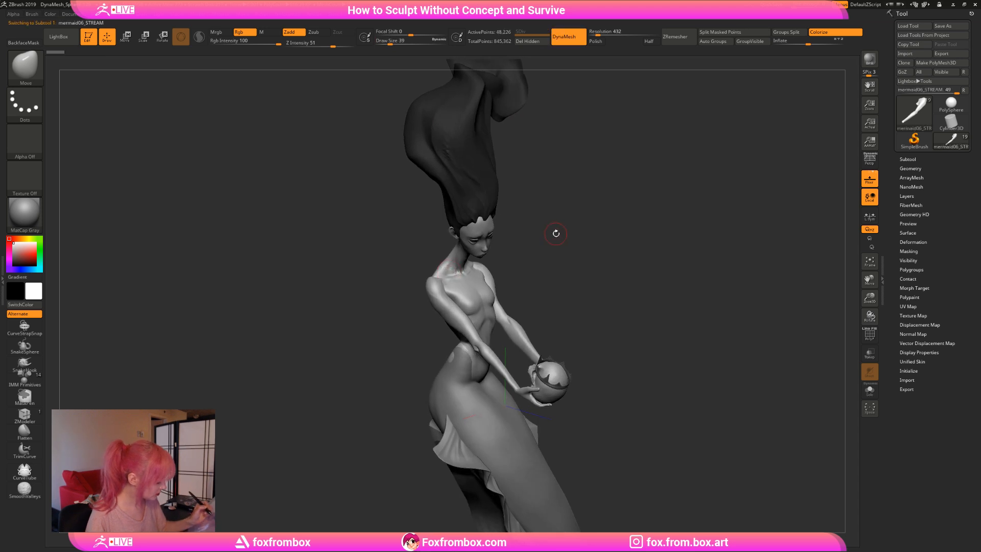
{"action": "mouse_move", "coordinate": [556, 232]}
{"action": "left_mouse_down"}
{"action": "mouse_move", "coordinate": [545, 216]}
{"action": "mouse_move", "coordinate": [462, 264]}
{"action": "left_mouse_up"}
{"action": "left_click", "coordinate": [388, 42]}
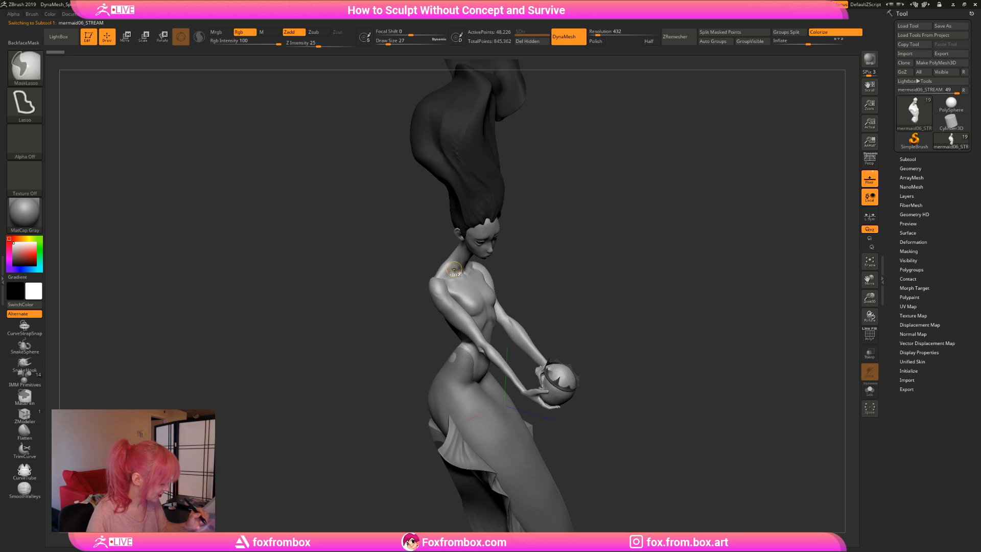
{"action": "left_click_drag", "start_coordinate": [526, 258], "coordinate": [506, 247]}
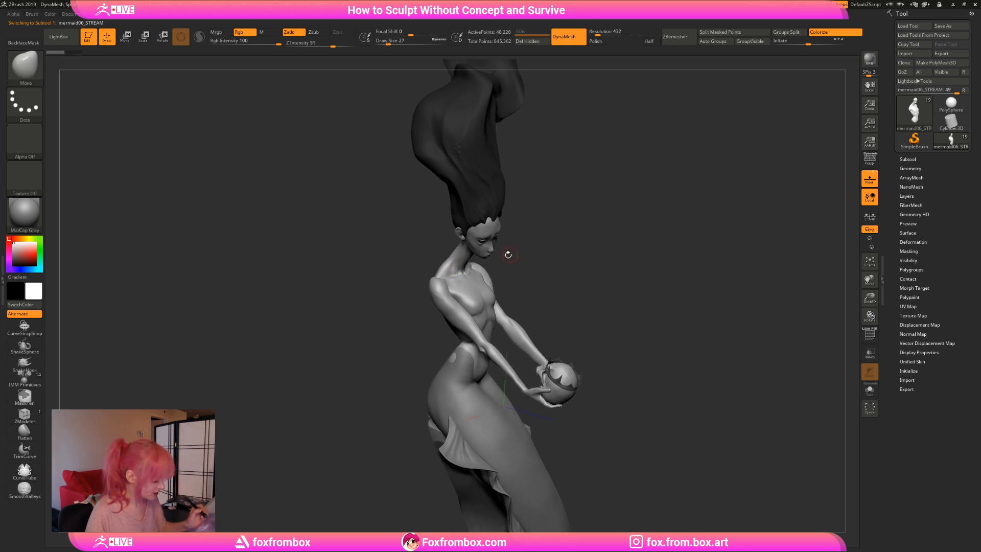
Carve the base of the neck with the DamStandard brush and smooth the transition into the shoulder.
{"action": "key", "text": "b"}
{"action": "key", "text": "d"}
{"action": "key", "text": "s"}
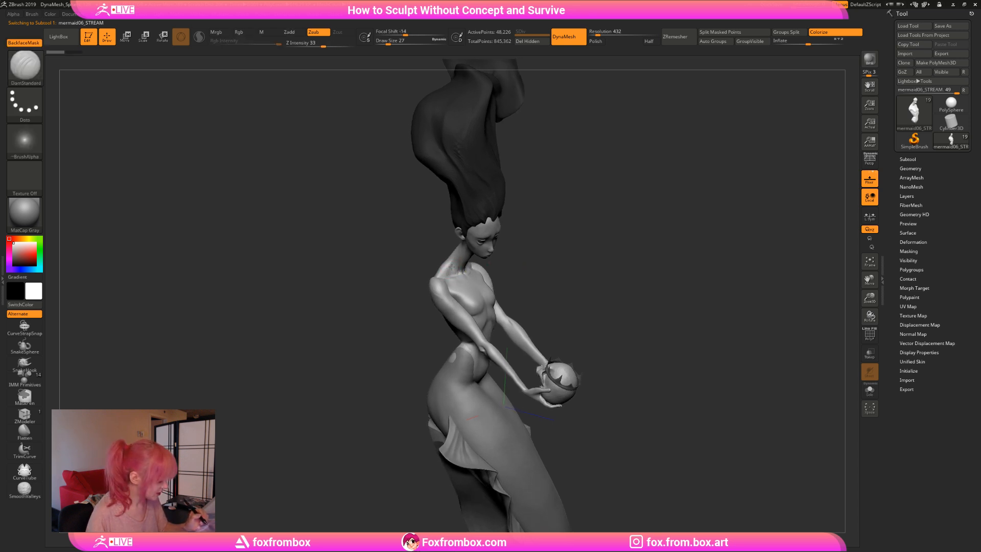
{"action": "key", "text": "shift"}
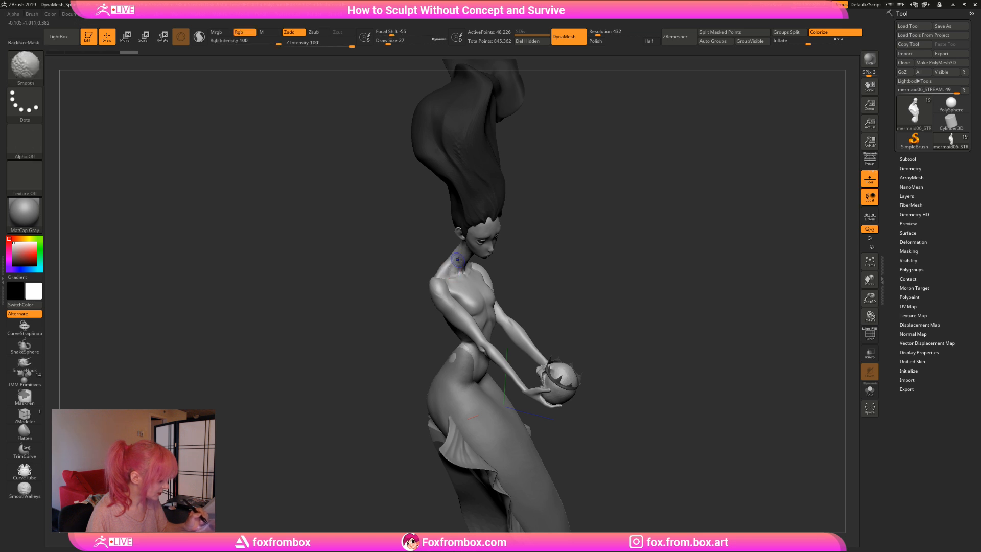
Reduce DamStandard to draw size 17, carve the hollow above the collarbone, and check the upper body from the front and side.
{"action": "mouse_move", "coordinate": [557, 235]}
{"action": "left_mouse_down"}
{"action": "mouse_move", "coordinate": [568, 223]}
{"action": "mouse_move", "coordinate": [574, 241]}
{"action": "mouse_move", "coordinate": [540, 226]}
{"action": "mouse_move", "coordinate": [549, 253]}
{"action": "mouse_move", "coordinate": [661, 209]}
{"action": "mouse_move", "coordinate": [595, 271]}
{"action": "left_mouse_up"}
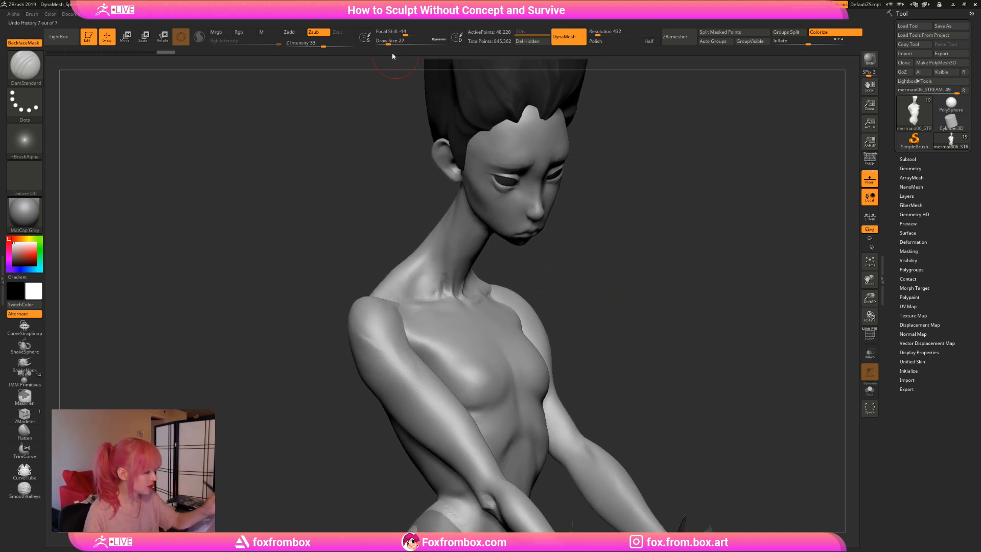
{"action": "left_click_drag", "start_coordinate": [389, 40], "coordinate": [385, 41]}
{"action": "left_click_drag", "start_coordinate": [416, 281], "coordinate": [416, 290]}
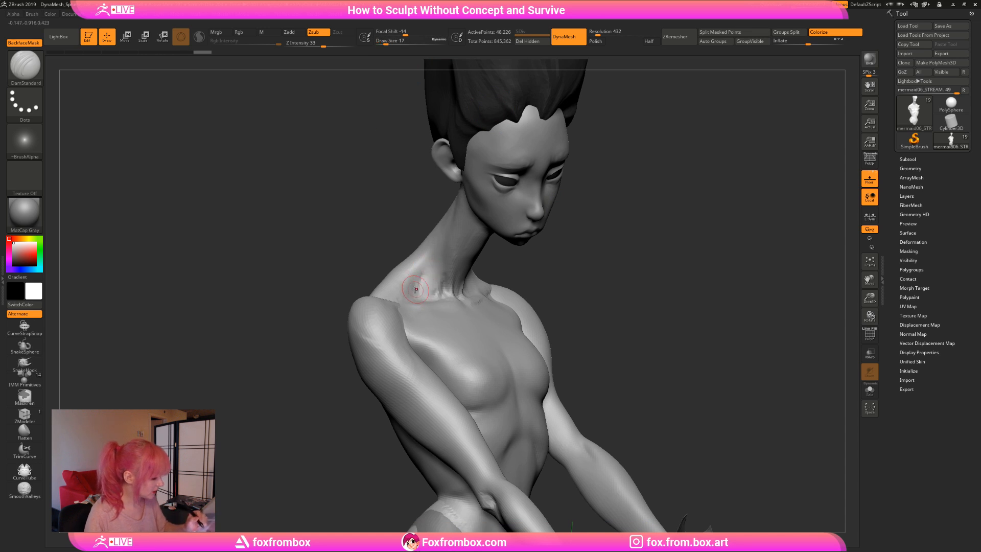
{"action": "left_click_drag", "start_coordinate": [615, 261], "coordinate": [579, 270]}
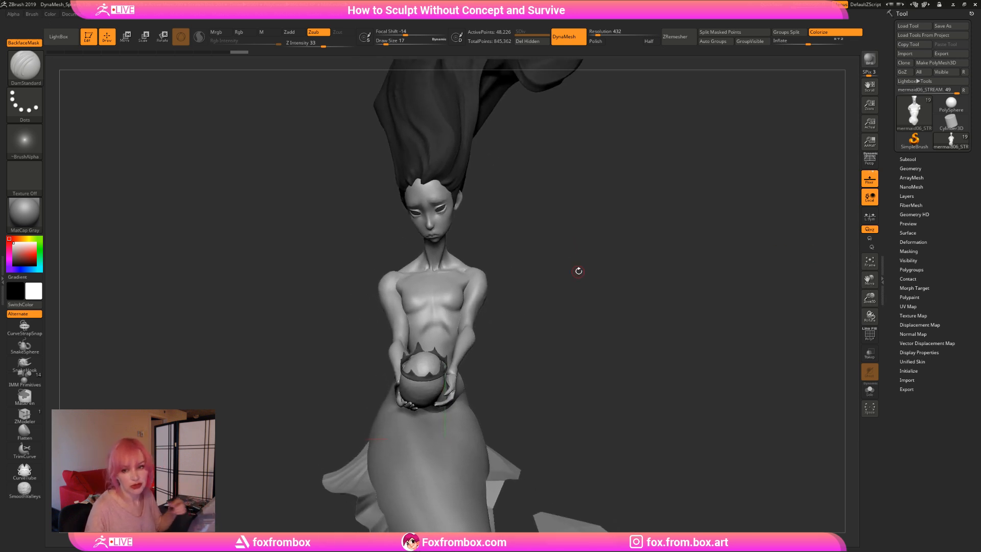
{"action": "left_click_drag", "start_coordinate": [578, 271], "coordinate": [690, 289]}
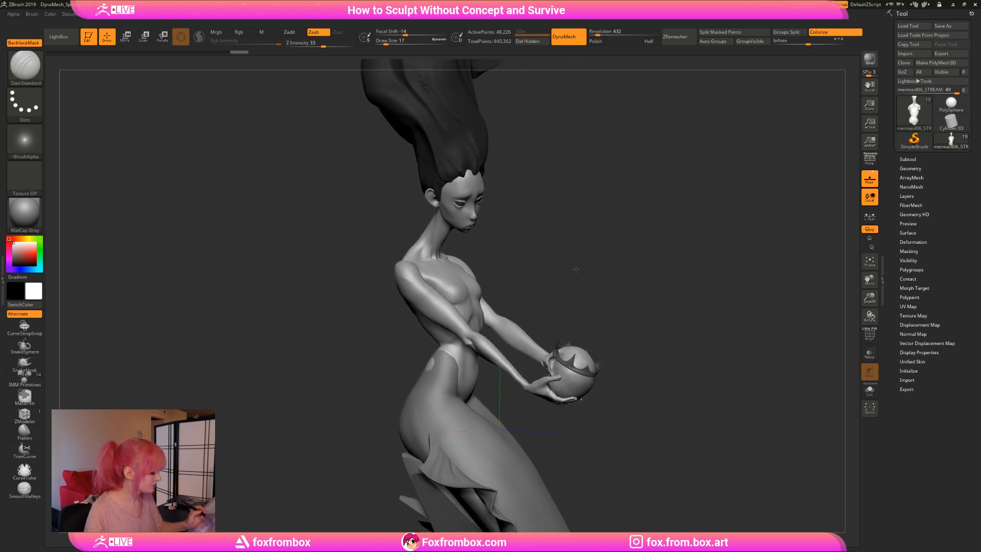
{"action": "left_click_drag", "start_coordinate": [870, 313], "coordinate": [619, 267]}
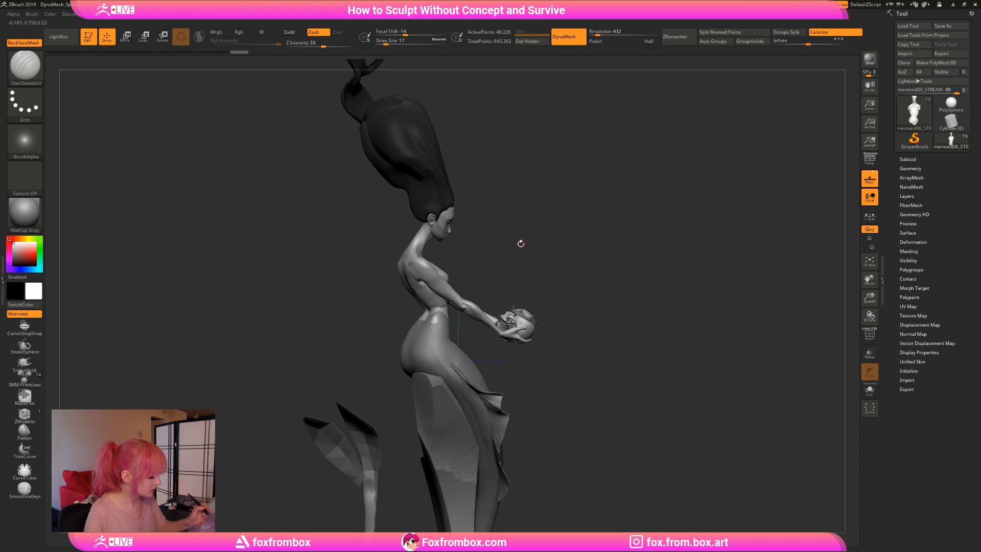
Check the figure from the side and front, and make the fish tail body the active subtool.
{"action": "left_click_drag", "start_coordinate": [513, 243], "coordinate": [507, 258]}
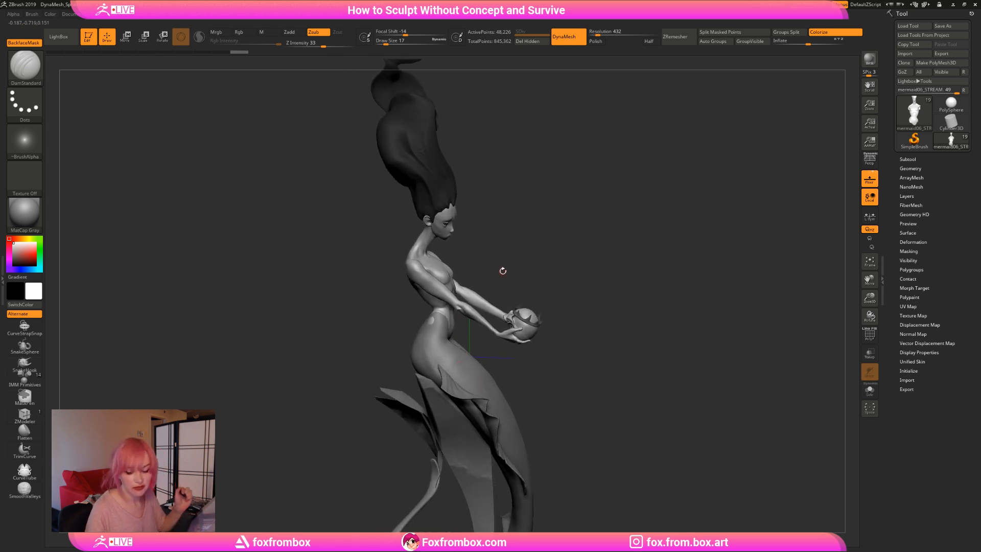
{"action": "left_click_drag", "start_coordinate": [602, 291], "coordinate": [577, 174]}
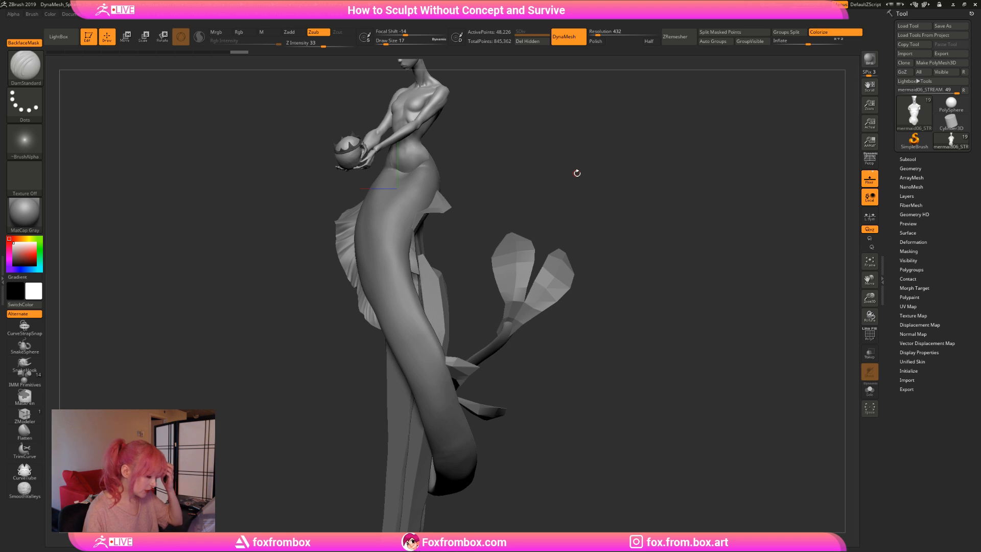
{"action": "left_click_drag", "start_coordinate": [615, 199], "coordinate": [618, 278]}
{"action": "left_click", "coordinate": [486, 308], "text": "alt"}
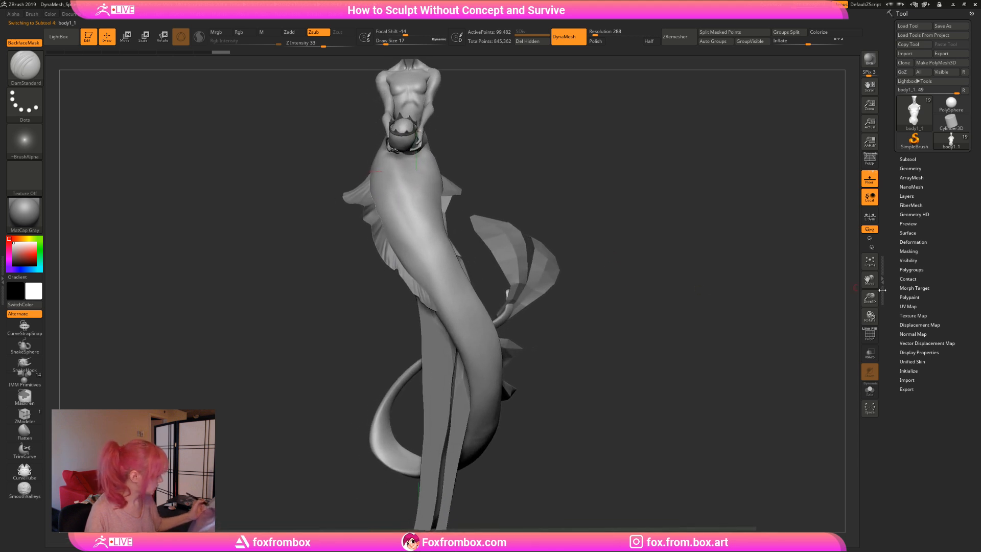
{"action": "left_click_drag", "start_coordinate": [870, 296], "coordinate": [854, 274]}
{"action": "left_click_drag", "start_coordinate": [564, 229], "coordinate": [551, 307], "text": "alt"}
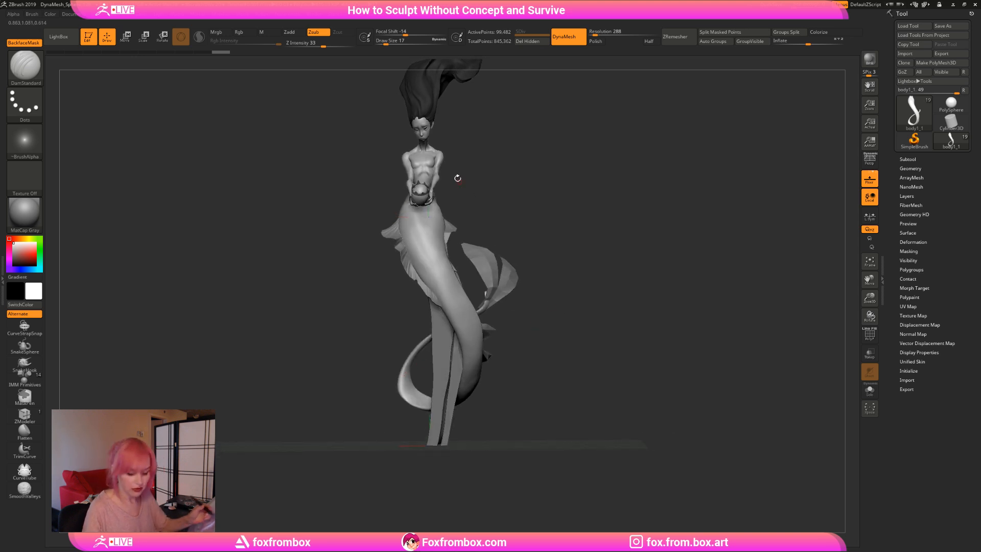
Set the draw size to 145 and mask the tail so only its lower loop stays editable.
{"action": "left_click_drag", "start_coordinate": [388, 41], "coordinate": [402, 41]}
{"action": "mouse_move", "coordinate": [399, 342]}
{"action": "left_mouse_down", "text": "ctrl"}
{"action": "mouse_move", "coordinate": [410, 358]}
{"action": "mouse_move", "coordinate": [385, 388]}
{"action": "mouse_move", "coordinate": [393, 396]}
{"action": "left_mouse_up", "text": "ctrl"}
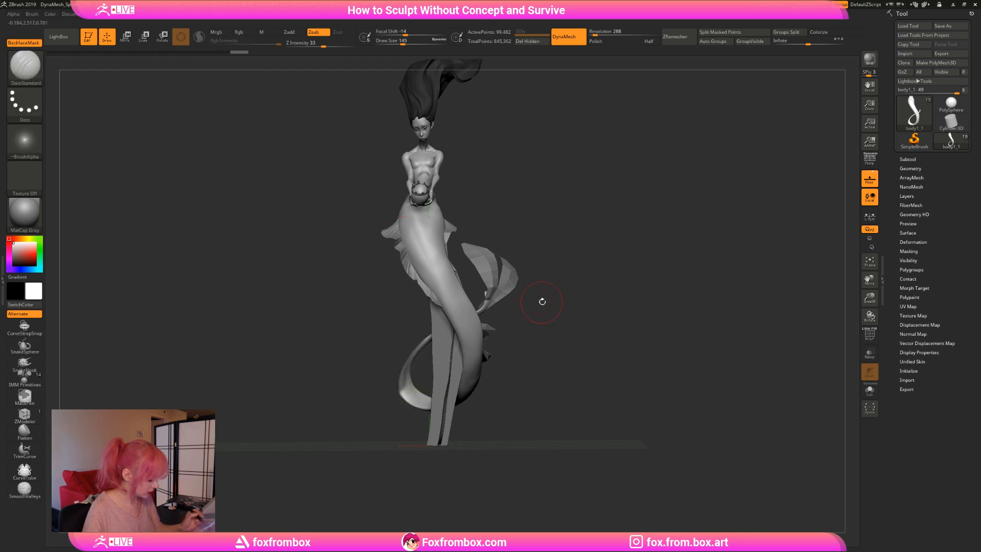
{"action": "mouse_move", "coordinate": [542, 301]}
{"action": "left_mouse_down"}
{"action": "mouse_move", "coordinate": [538, 282]}
{"action": "mouse_move", "coordinate": [551, 285]}
{"action": "left_mouse_up"}
{"action": "mouse_move", "coordinate": [408, 336]}
{"action": "left_mouse_down", "text": "ctrl"}
{"action": "mouse_move", "coordinate": [434, 332]}
{"action": "mouse_move", "coordinate": [408, 361]}
{"action": "left_mouse_up", "text": "ctrl"}
{"action": "left_click", "coordinate": [560, 313], "text": "ctrl"}
{"action": "left_click_drag", "start_coordinate": [556, 318], "coordinate": [572, 332]}
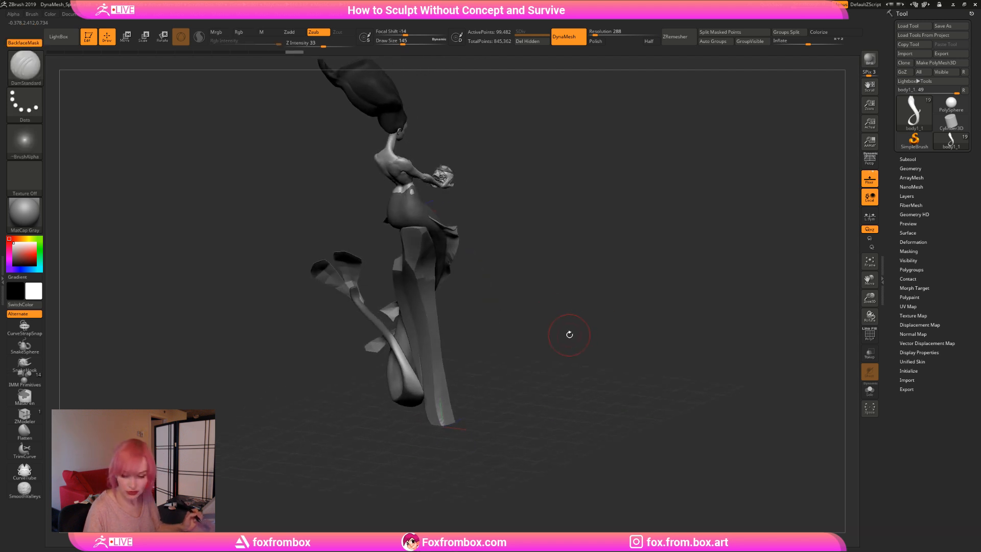
Reshape the unmasked lower loop of the tail with the Move brush at draw size 223.
{"action": "key", "text": "b"}
{"action": "key", "text": "m"}
{"action": "key", "text": "v"}
{"action": "left_click_drag", "start_coordinate": [403, 43], "coordinate": [409, 43]}
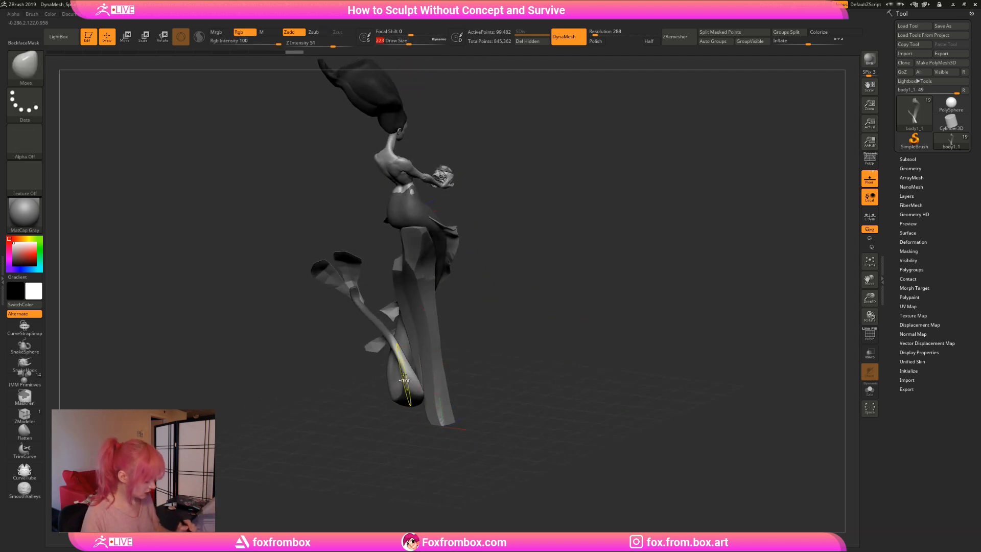
{"action": "mouse_move", "coordinate": [409, 357]}
{"action": "left_mouse_down"}
{"action": "mouse_move", "coordinate": [419, 375]}
{"action": "mouse_move", "coordinate": [404, 347]}
{"action": "mouse_move", "coordinate": [413, 361]}
{"action": "left_mouse_up"}
Clear the tail mask, set the Move brush to draw size 158 and check the tail's curve from several sides.
{"action": "left_click_drag", "start_coordinate": [552, 296], "coordinate": [548, 326]}
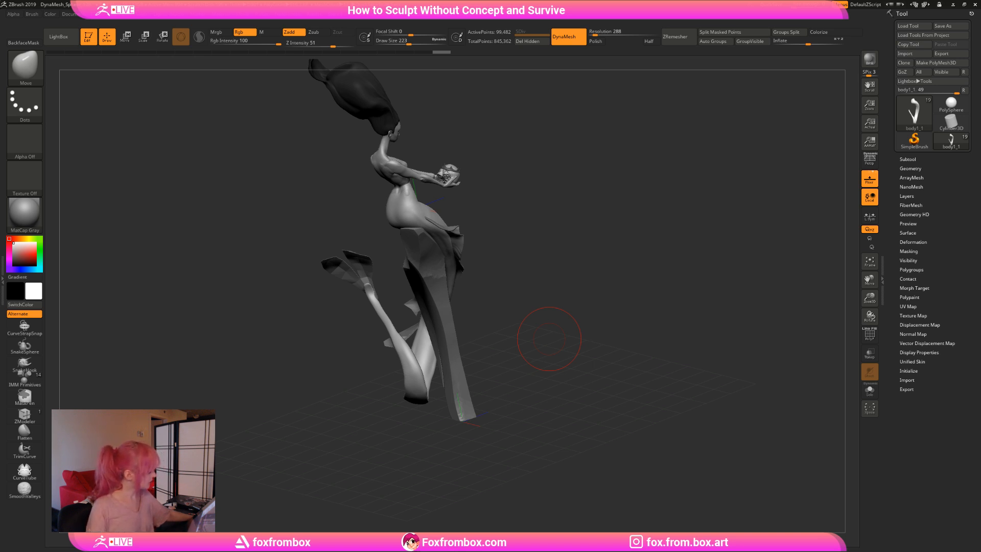
{"action": "left_click_drag", "start_coordinate": [333, 399], "coordinate": [660, 345]}
{"action": "mouse_move", "coordinate": [569, 241]}
{"action": "left_mouse_down"}
{"action": "mouse_move", "coordinate": [434, 348]}
{"action": "mouse_move", "coordinate": [478, 370]}
{"action": "mouse_move", "coordinate": [478, 330]}
{"action": "mouse_move", "coordinate": [537, 292]}
{"action": "mouse_move", "coordinate": [530, 302]}
{"action": "mouse_move", "coordinate": [548, 314]}
{"action": "mouse_move", "coordinate": [534, 321]}
{"action": "mouse_move", "coordinate": [567, 314]}
{"action": "mouse_move", "coordinate": [557, 314]}
{"action": "left_mouse_up"}
{"action": "left_click", "coordinate": [404, 42]}
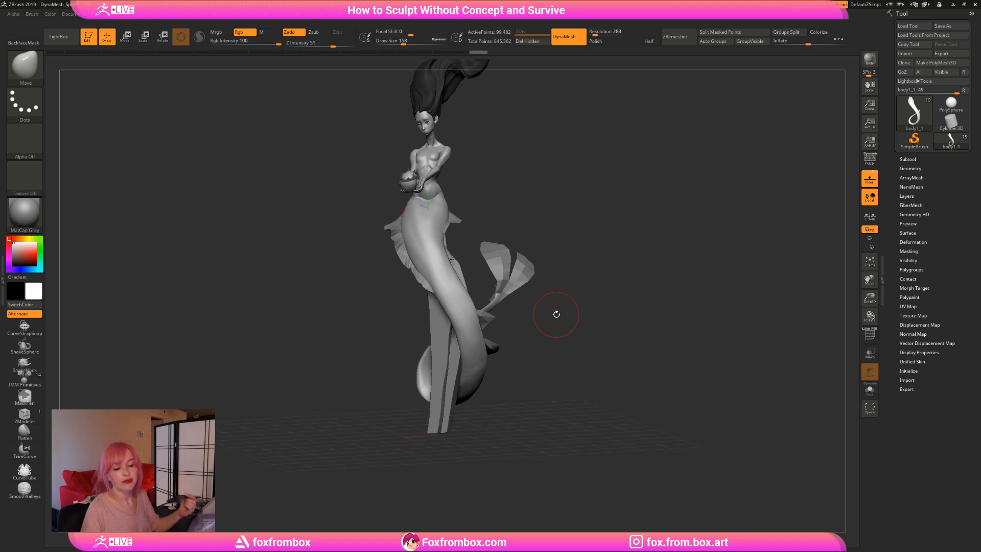
{"action": "left_click_drag", "start_coordinate": [575, 278], "coordinate": [568, 325]}
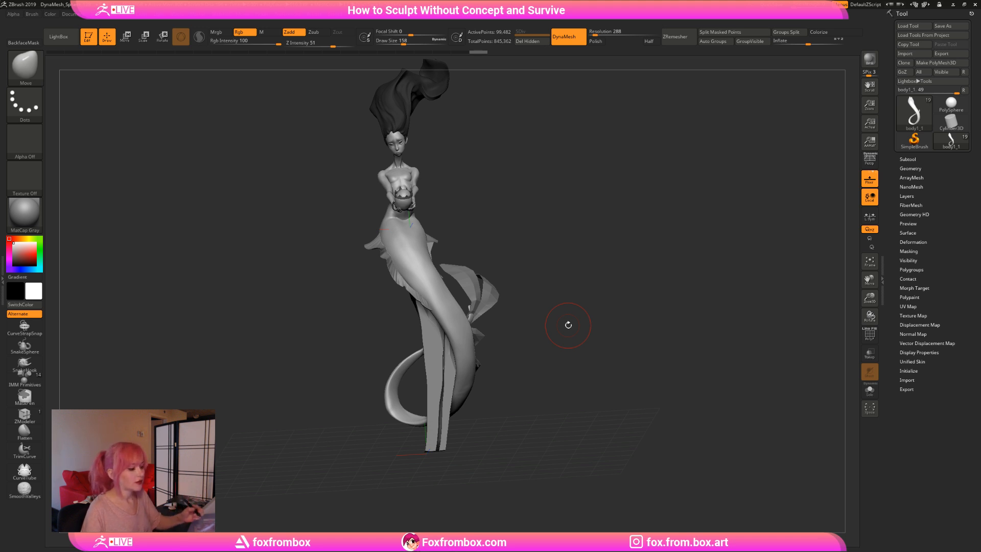
{"action": "left_click_drag", "start_coordinate": [568, 325], "coordinate": [550, 314]}
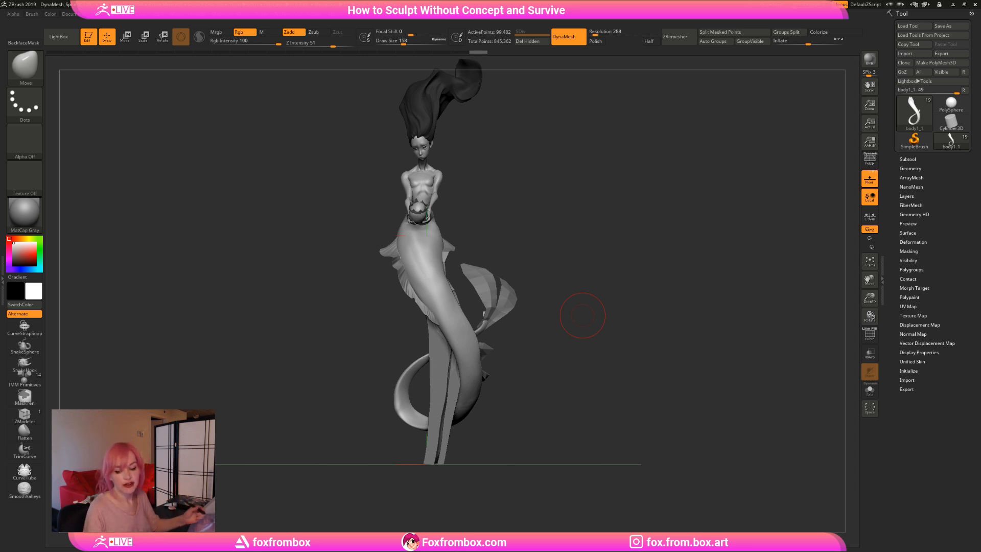
Refine the tail's outer contour with the Move brush at draw size 116 and compare it from the front and side.
{"action": "mouse_move", "coordinate": [610, 314]}
{"action": "left_mouse_down"}
{"action": "mouse_move", "coordinate": [620, 321]}
{"action": "mouse_move", "coordinate": [613, 332]}
{"action": "mouse_move", "coordinate": [503, 341]}
{"action": "mouse_move", "coordinate": [542, 340]}
{"action": "mouse_move", "coordinate": [501, 237]}
{"action": "left_mouse_up"}
{"action": "left_click_drag", "start_coordinate": [404, 43], "coordinate": [399, 43]}
{"action": "mouse_move", "coordinate": [565, 257]}
{"action": "left_mouse_down"}
{"action": "mouse_move", "coordinate": [587, 269]}
{"action": "mouse_move", "coordinate": [573, 273]}
{"action": "mouse_move", "coordinate": [594, 260]}
{"action": "left_mouse_up"}
{"action": "left_click_drag", "start_coordinate": [527, 363], "coordinate": [531, 313], "text": "ctrl"}
{"action": "left_click_drag", "start_coordinate": [500, 320], "coordinate": [471, 396], "text": "ctrl"}
{"action": "mouse_move", "coordinate": [622, 282]}
{"action": "left_mouse_down"}
{"action": "mouse_move", "coordinate": [590, 283]}
{"action": "mouse_move", "coordinate": [621, 278]}
{"action": "mouse_move", "coordinate": [616, 298]}
{"action": "left_mouse_up"}
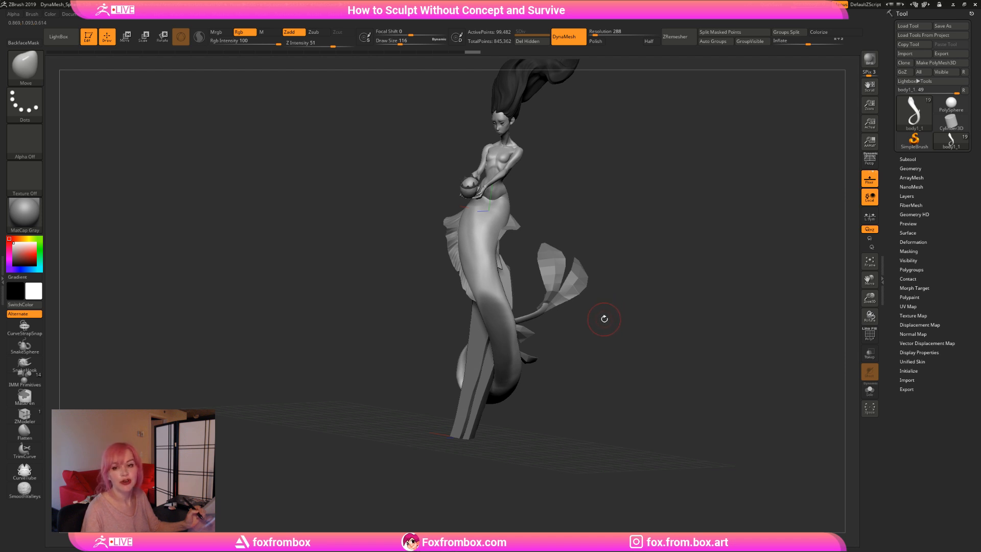
{"action": "mouse_move", "coordinate": [605, 320]}
{"action": "left_mouse_down"}
{"action": "mouse_move", "coordinate": [591, 333]}
{"action": "mouse_move", "coordinate": [595, 348]}
{"action": "mouse_move", "coordinate": [580, 235]}
{"action": "left_mouse_up"}
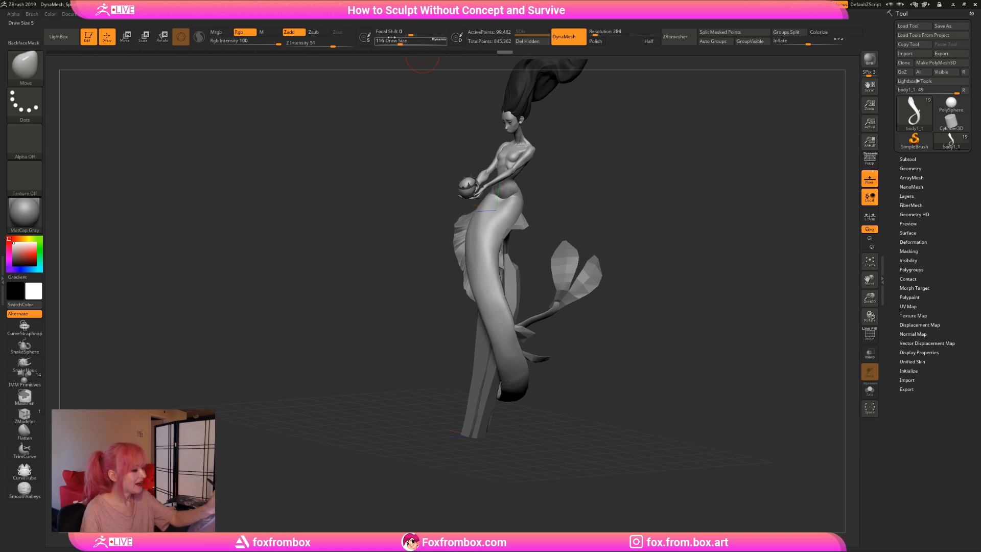
Adjust the lower bend of the tail with the Move brush at draw size 167 and review the full silhouette.
{"action": "left_click_drag", "start_coordinate": [400, 44], "coordinate": [404, 44]}
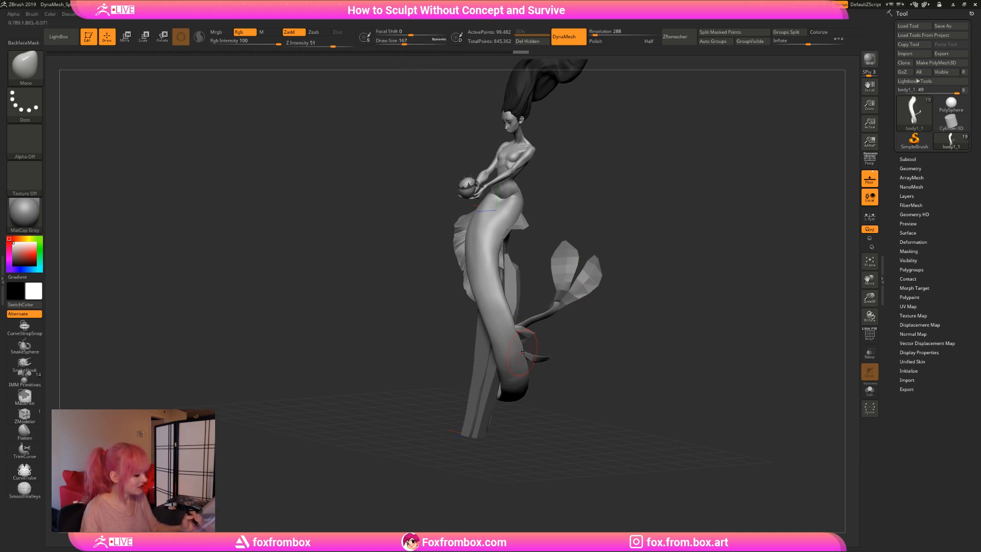
{"action": "left_click_drag", "start_coordinate": [563, 329], "coordinate": [585, 343]}
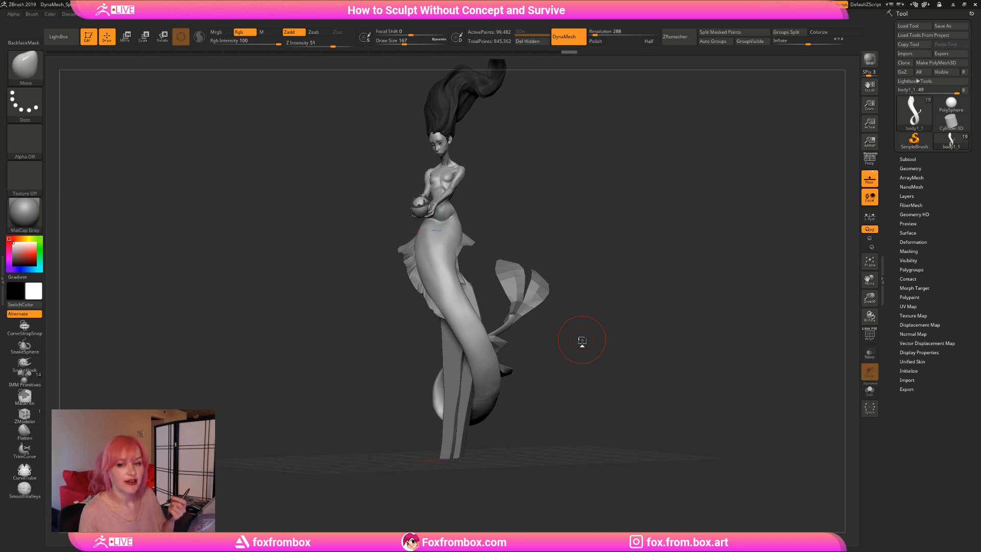
{"action": "mouse_move", "coordinate": [592, 252]}
{"action": "left_mouse_down"}
{"action": "mouse_move", "coordinate": [620, 261]}
{"action": "mouse_move", "coordinate": [580, 298]}
{"action": "left_mouse_up"}
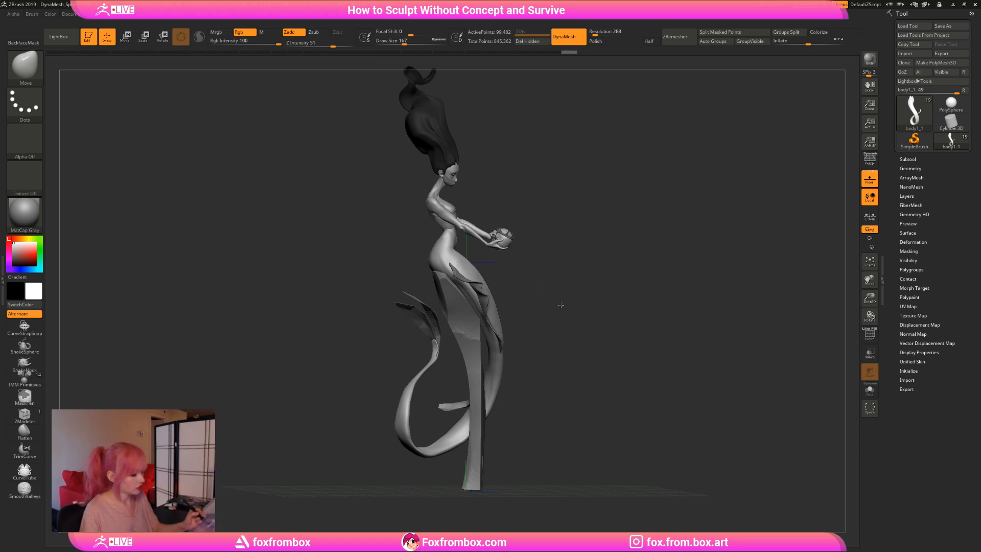
{"action": "left_click_drag", "start_coordinate": [569, 306], "coordinate": [564, 325], "text": "alt"}
{"action": "mouse_move", "coordinate": [565, 326]}
{"action": "left_mouse_down"}
{"action": "mouse_move", "coordinate": [494, 325]}
{"action": "mouse_move", "coordinate": [557, 326]}
{"action": "left_mouse_up"}
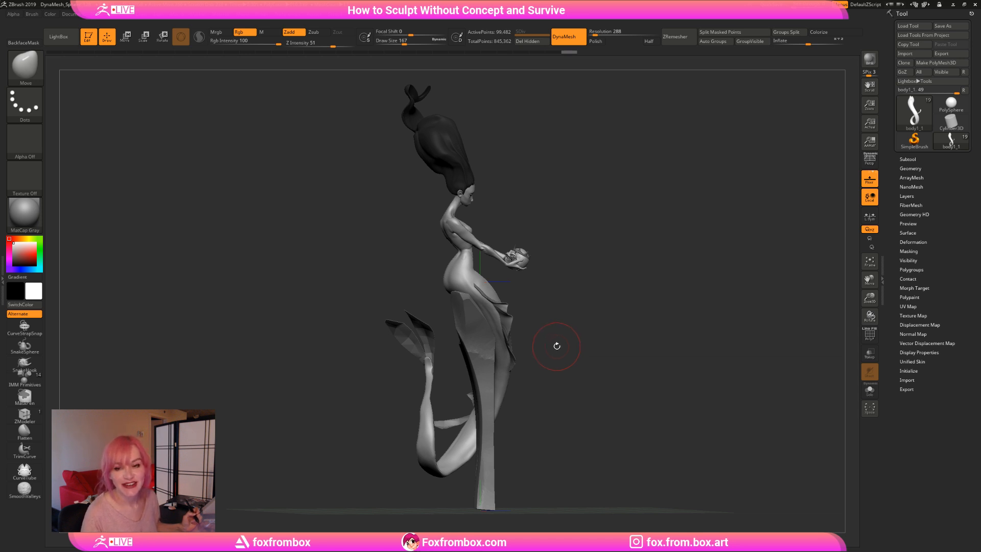
{"action": "mouse_move", "coordinate": [621, 303]}
{"action": "left_mouse_down"}
{"action": "mouse_move", "coordinate": [569, 335]}
{"action": "mouse_move", "coordinate": [588, 335]}
{"action": "mouse_move", "coordinate": [551, 343]}
{"action": "left_mouse_up"}
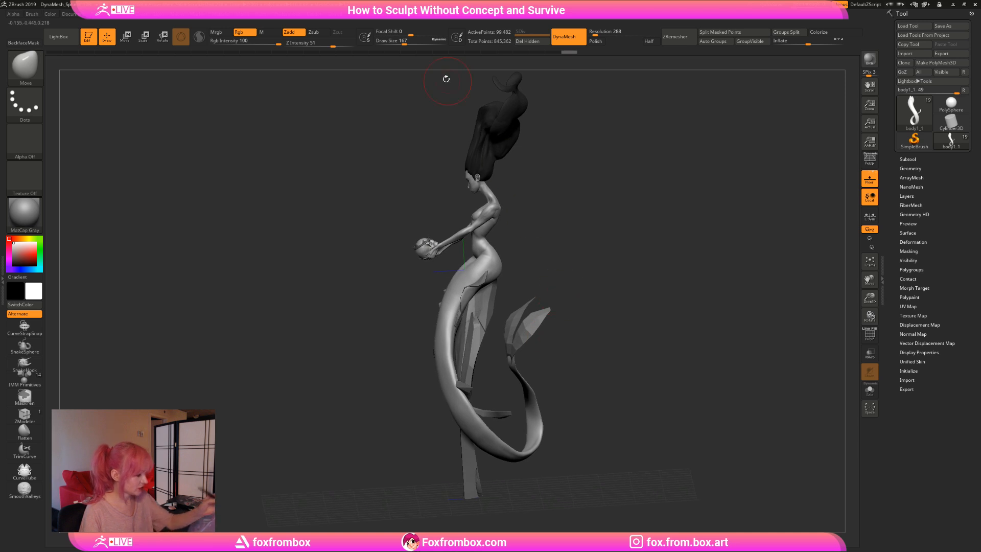
Lasso-mask the narrow tail section below the fluke, return to the Move brush and invert the mask.
{"action": "left_click_drag", "start_coordinate": [404, 44], "coordinate": [409, 44]}
{"action": "mouse_move", "coordinate": [602, 413]}
{"action": "left_mouse_down"}
{"action": "mouse_move", "coordinate": [515, 346]}
{"action": "mouse_move", "coordinate": [505, 360]}
{"action": "left_mouse_up"}
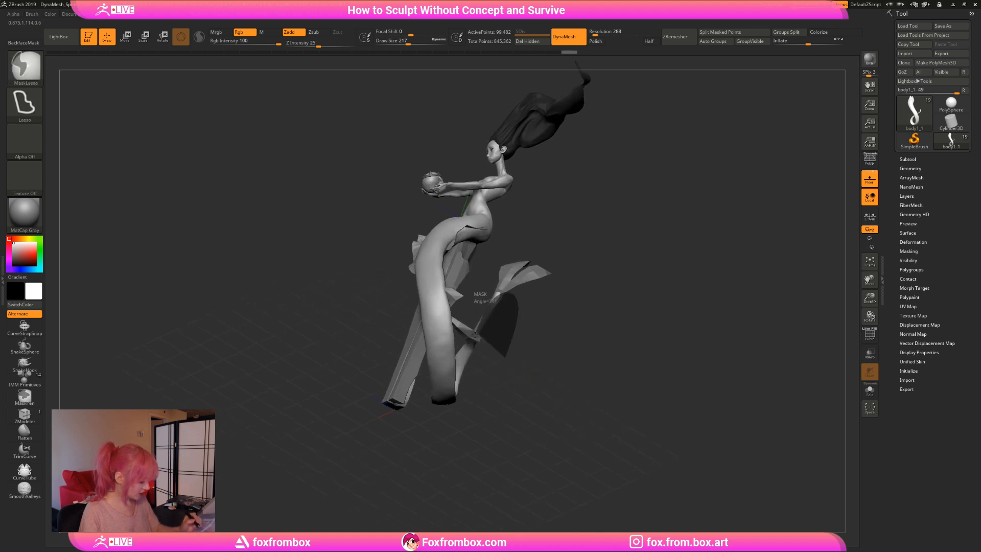
{"action": "key", "text": "b"}
{"action": "key", "text": "m"}
{"action": "key", "text": "v"}
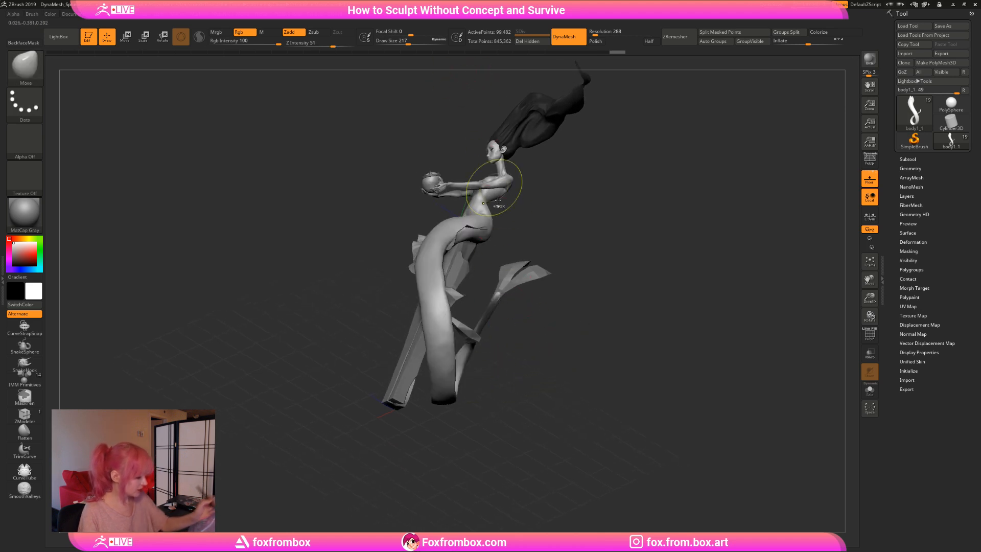
{"action": "left_click", "coordinate": [544, 313], "text": "ctrl"}
Shift the unmasked narrow section of the tail below the fluke with the Move brush at draw size 158.
{"action": "left_click", "coordinate": [404, 43]}
{"action": "key", "text": "ctrl"}
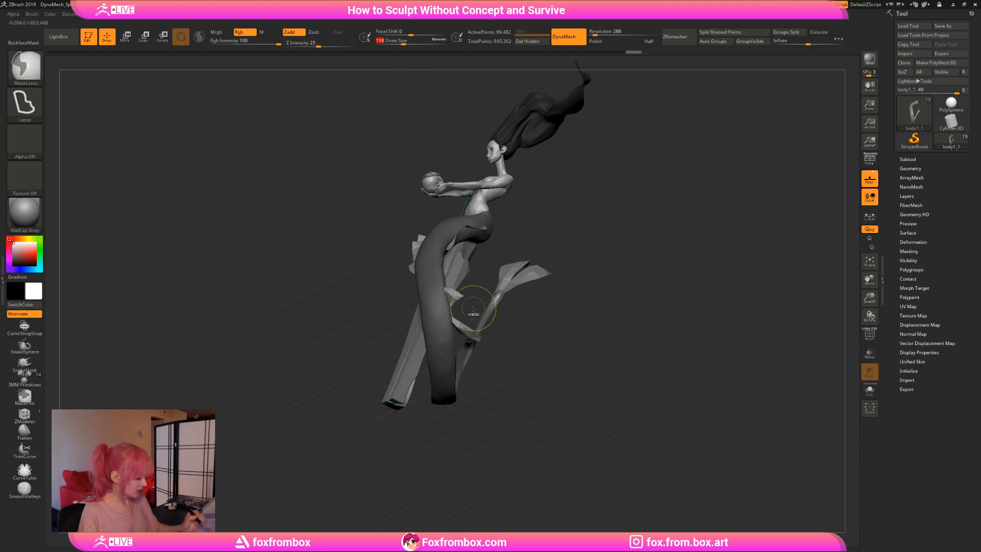
{"action": "left_click", "coordinate": [523, 326], "text": "ctrl"}
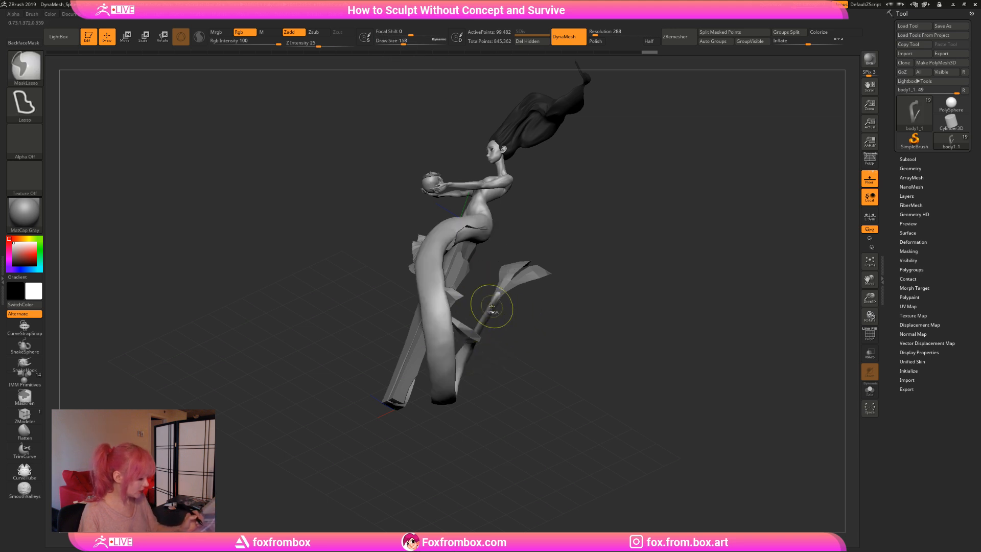
{"action": "left_click", "coordinate": [508, 322], "text": "ctrl"}
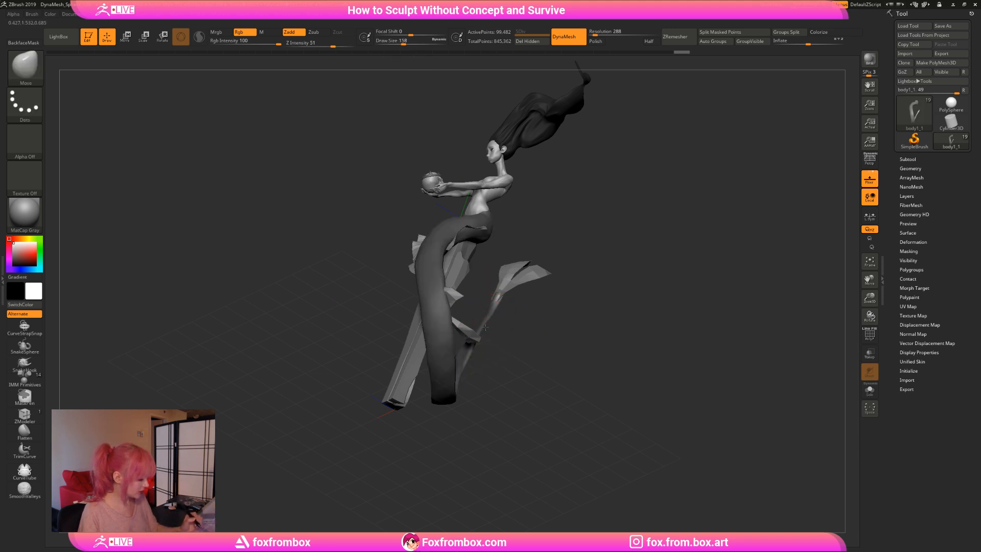
{"action": "mouse_move", "coordinate": [486, 327]}
{"action": "left_mouse_down"}
{"action": "mouse_move", "coordinate": [484, 336]}
{"action": "mouse_move", "coordinate": [486, 323]}
{"action": "mouse_move", "coordinate": [593, 285]}
{"action": "mouse_move", "coordinate": [602, 291]}
{"action": "left_mouse_up"}
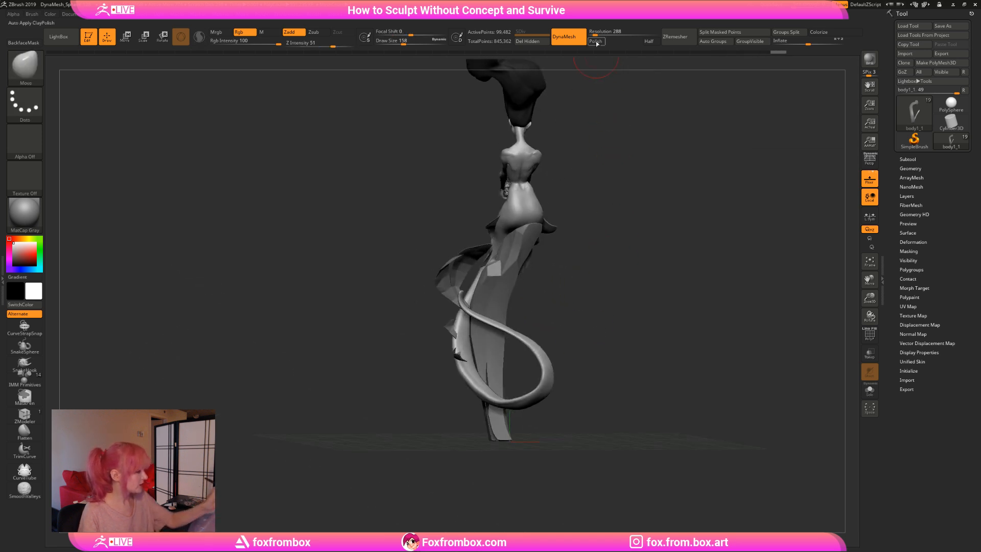
Smooth the narrow tail section and the outer side of the lower loop in a close-up view.
{"action": "mouse_move", "coordinate": [563, 237]}
{"action": "left_mouse_down"}
{"action": "mouse_move", "coordinate": [557, 311]}
{"action": "mouse_move", "coordinate": [568, 307]}
{"action": "mouse_move", "coordinate": [575, 343]}
{"action": "mouse_move", "coordinate": [615, 329]}
{"action": "mouse_move", "coordinate": [526, 328]}
{"action": "left_mouse_up"}
{"action": "left_click_drag", "start_coordinate": [870, 297], "coordinate": [866, 332]}
{"action": "left_click_drag", "start_coordinate": [664, 281], "coordinate": [645, 251]}
{"action": "mouse_move", "coordinate": [618, 316]}
{"action": "left_mouse_down"}
{"action": "mouse_move", "coordinate": [639, 339]}
{"action": "mouse_move", "coordinate": [673, 340]}
{"action": "mouse_move", "coordinate": [420, 258]}
{"action": "left_mouse_up"}
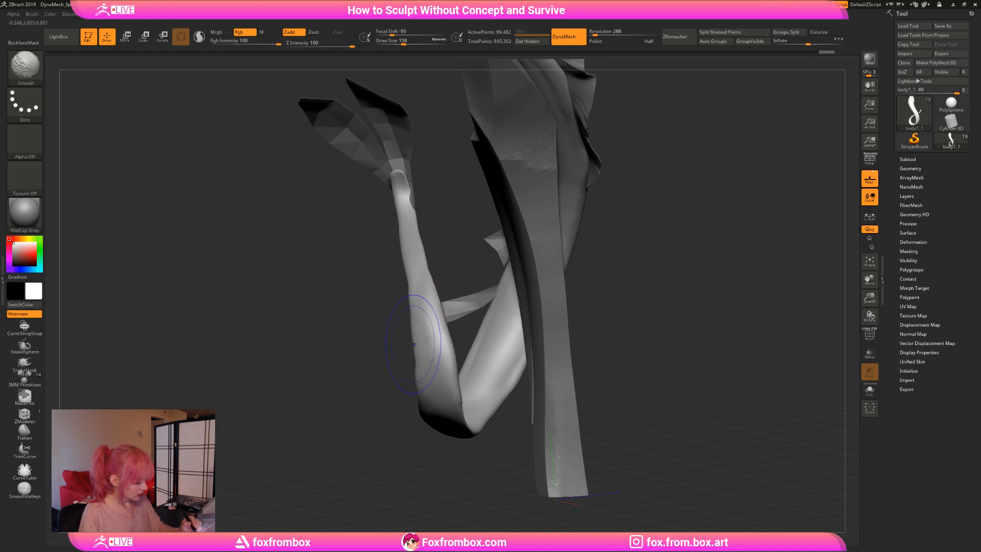
{"action": "mouse_move", "coordinate": [412, 320]}
{"action": "left_mouse_down"}
{"action": "mouse_move", "coordinate": [438, 383]}
{"action": "mouse_move", "coordinate": [541, 294]}
{"action": "left_mouse_up"}
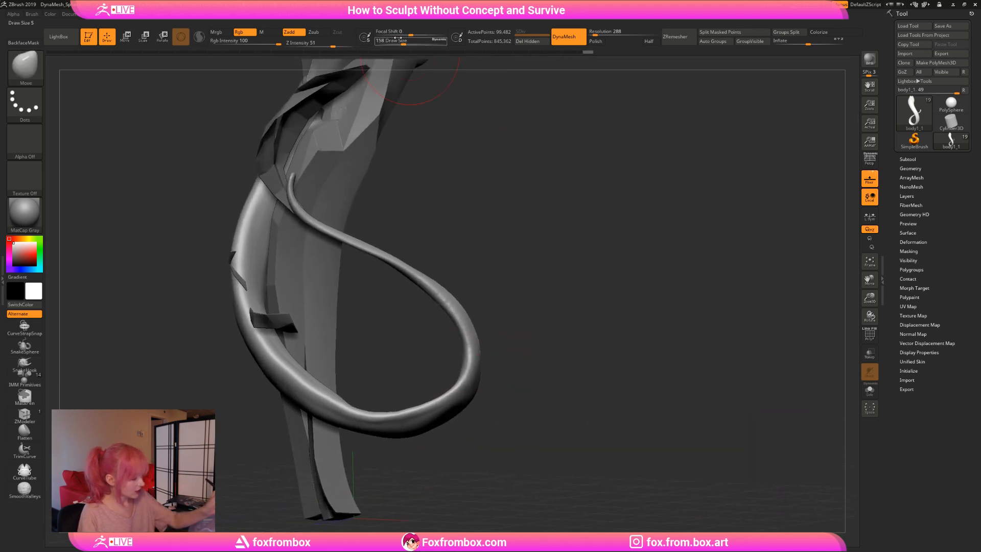
Correct the contour of the tail's lower bend with the Move brush at draw size 87 and smooth its surface.
{"action": "left_click_drag", "start_coordinate": [404, 43], "coordinate": [397, 42]}
{"action": "mouse_move", "coordinate": [511, 266]}
{"action": "left_mouse_down"}
{"action": "mouse_move", "coordinate": [566, 299]}
{"action": "mouse_move", "coordinate": [560, 304]}
{"action": "left_mouse_up"}
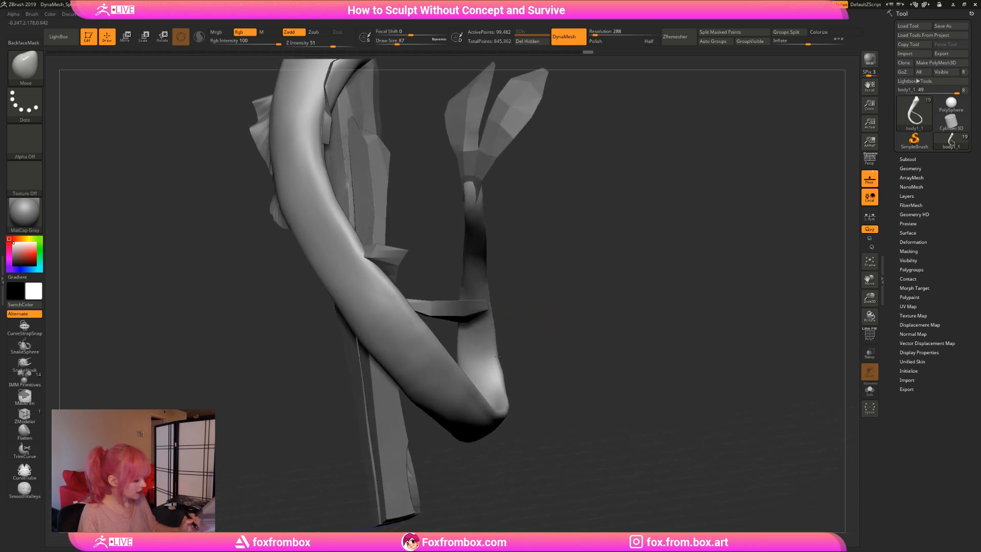
{"action": "key", "text": "shift"}
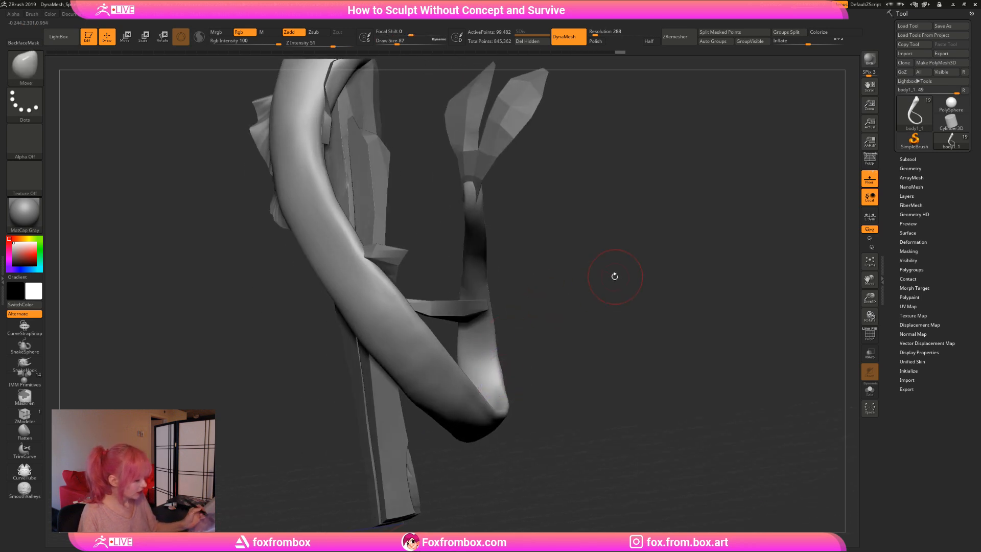
{"action": "mouse_move", "coordinate": [614, 276]}
{"action": "left_mouse_down"}
{"action": "mouse_move", "coordinate": [575, 279]}
{"action": "mouse_move", "coordinate": [599, 278]}
{"action": "left_mouse_up"}
{"action": "left_click_drag", "start_coordinate": [869, 298], "coordinate": [846, 269]}
{"action": "mouse_move", "coordinate": [626, 243]}
{"action": "left_mouse_down"}
{"action": "mouse_move", "coordinate": [592, 250]}
{"action": "mouse_move", "coordinate": [580, 279]}
{"action": "mouse_move", "coordinate": [622, 296]}
{"action": "mouse_move", "coordinate": [613, 318]}
{"action": "mouse_move", "coordinate": [577, 296]}
{"action": "left_mouse_up"}
{"action": "key", "text": "shift"}
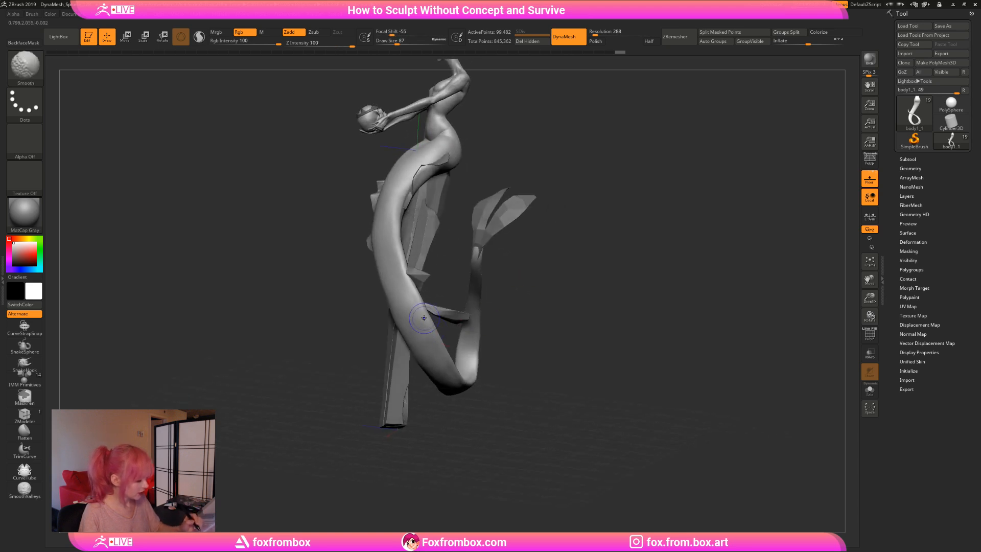
Push in the underside contour of the tail above the bend with the Move brush at draw size 120.
{"action": "mouse_move", "coordinate": [521, 329]}
{"action": "left_mouse_down"}
{"action": "mouse_move", "coordinate": [556, 322]}
{"action": "mouse_move", "coordinate": [544, 300]}
{"action": "mouse_move", "coordinate": [503, 305]}
{"action": "mouse_move", "coordinate": [524, 277]}
{"action": "left_mouse_up"}
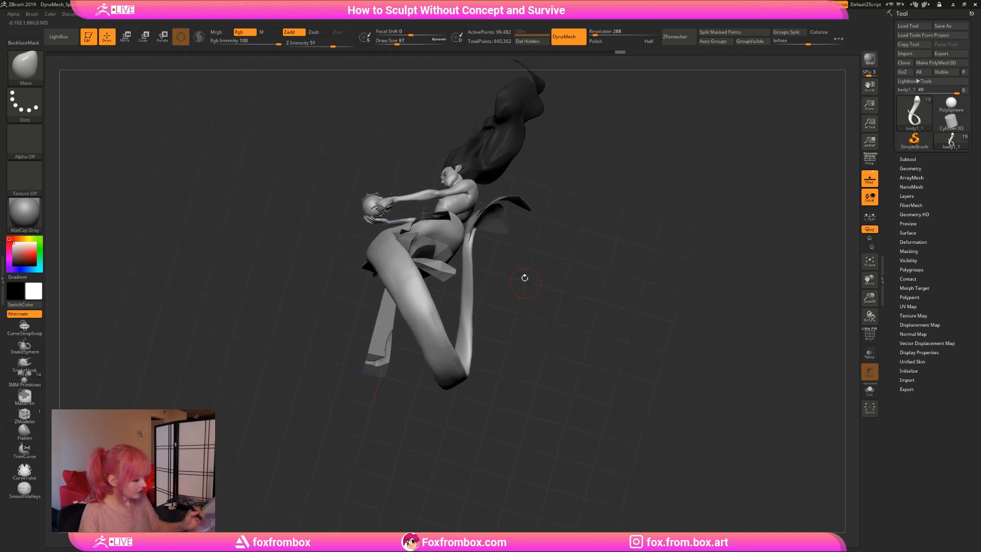
{"action": "left_click", "coordinate": [401, 43]}
{"action": "left_click_drag", "start_coordinate": [419, 333], "coordinate": [412, 329]}
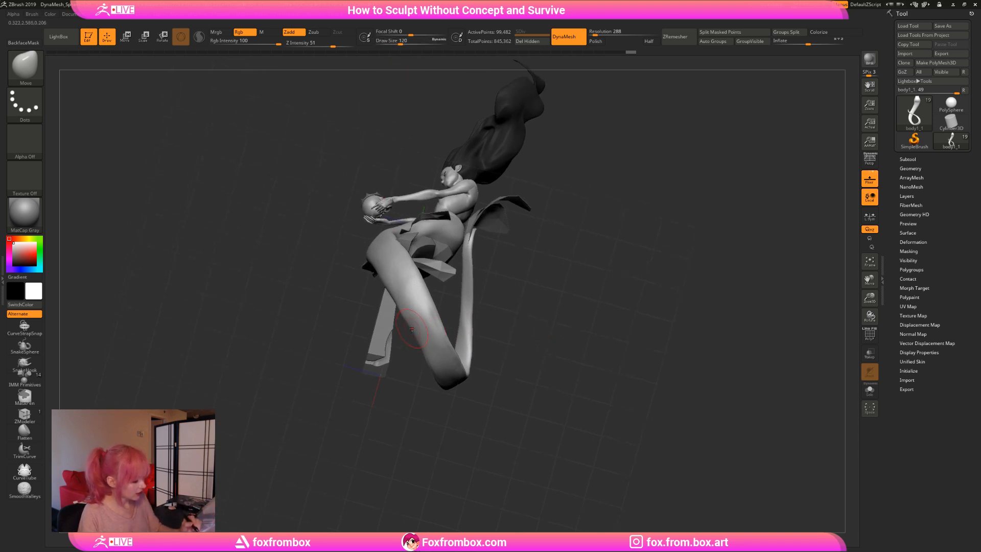
{"action": "mouse_move", "coordinate": [561, 278]}
{"action": "left_mouse_down"}
{"action": "mouse_move", "coordinate": [582, 336]}
{"action": "mouse_move", "coordinate": [541, 318]}
{"action": "mouse_move", "coordinate": [486, 335]}
{"action": "mouse_move", "coordinate": [471, 351]}
{"action": "mouse_move", "coordinate": [467, 388]}
{"action": "left_mouse_up"}
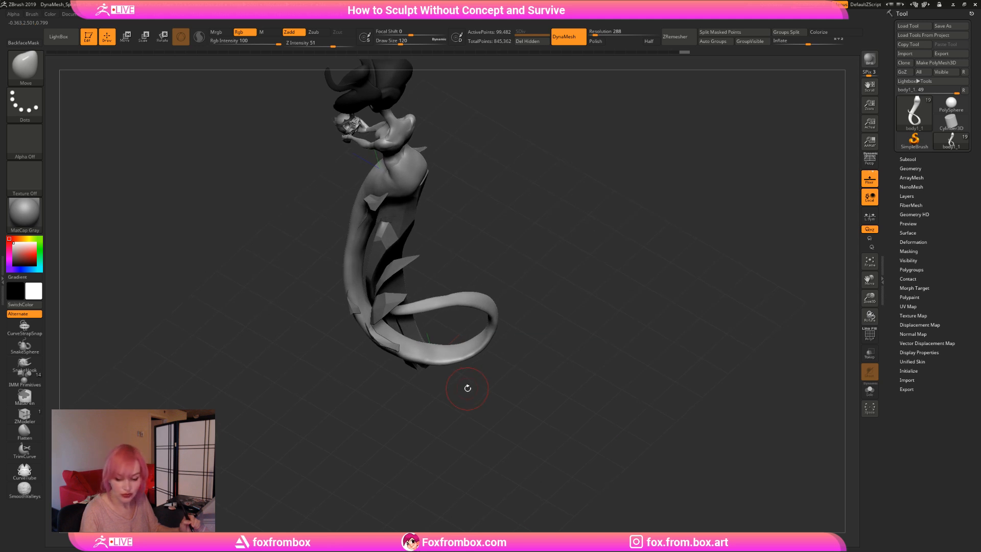
Build up the inner surface of the tail loop with the ClayBuildup brush at draw size 104 and smooth it.
{"action": "key", "text": "b"}
{"action": "key", "text": "c"}
{"action": "key", "text": "b"}
{"action": "left_click", "coordinate": [399, 42]}
{"action": "left_click_drag", "start_coordinate": [511, 323], "coordinate": [442, 341]}
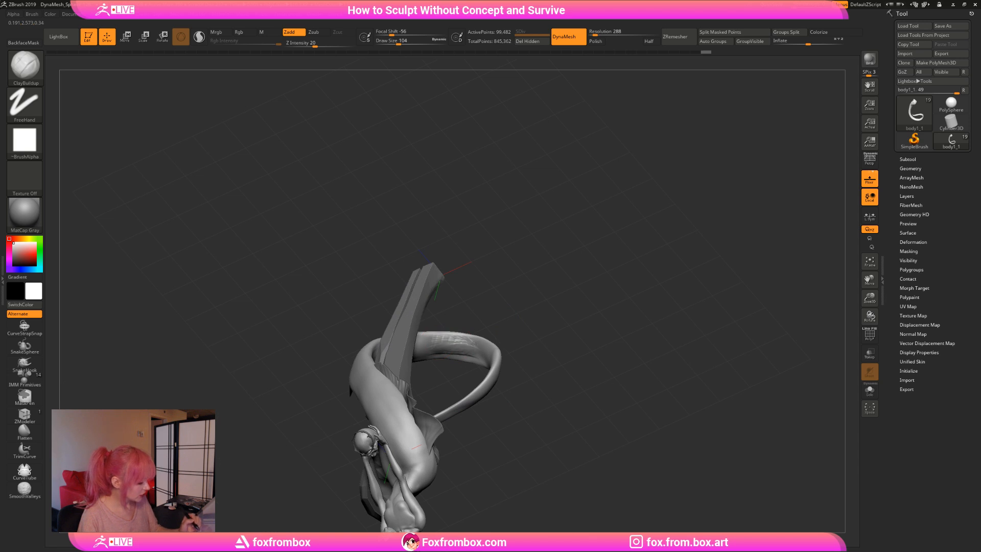
{"action": "key", "text": "shift"}
{"action": "left_click_drag", "start_coordinate": [508, 318], "coordinate": [447, 344]}
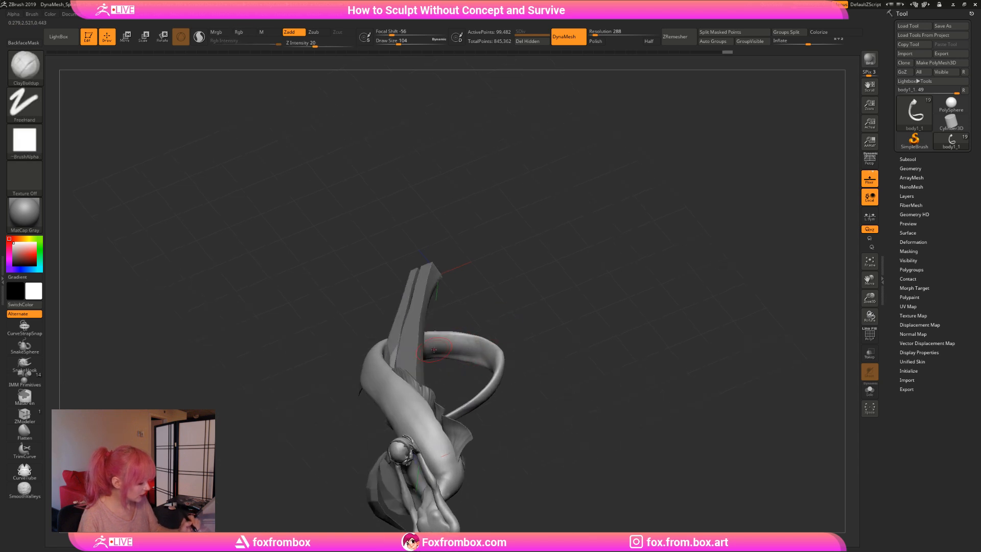
{"action": "mouse_move", "coordinate": [481, 287]}
{"action": "left_mouse_down"}
{"action": "mouse_move", "coordinate": [517, 219]}
{"action": "mouse_move", "coordinate": [539, 300]}
{"action": "mouse_move", "coordinate": [556, 288]}
{"action": "mouse_move", "coordinate": [544, 264]}
{"action": "left_mouse_up"}
{"action": "key", "text": "ctrl+shift"}
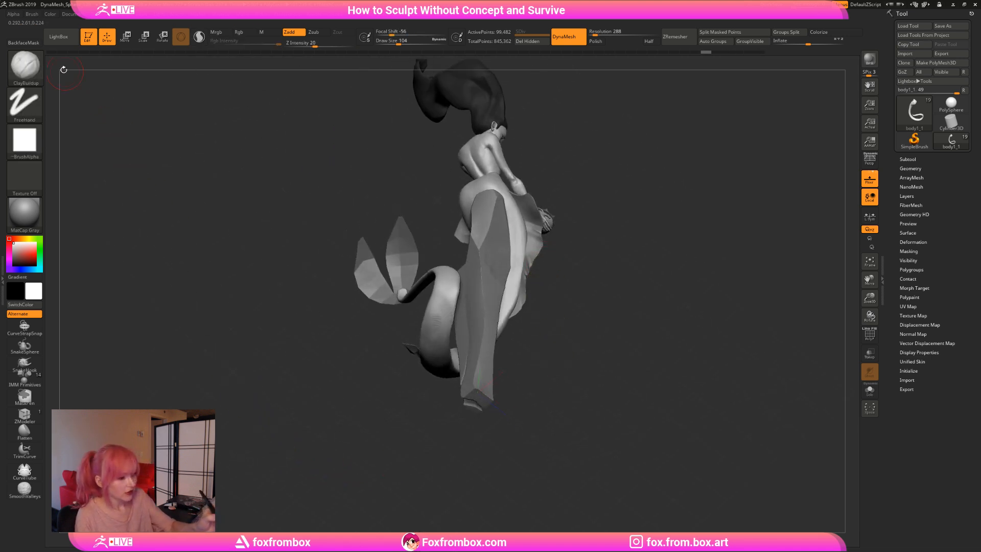
Build up the rising section of the tail below the fins with the ClayBuildup brush at draw size 104 and smooth it.
{"action": "left_click_drag", "start_coordinate": [578, 329], "coordinate": [447, 289]}
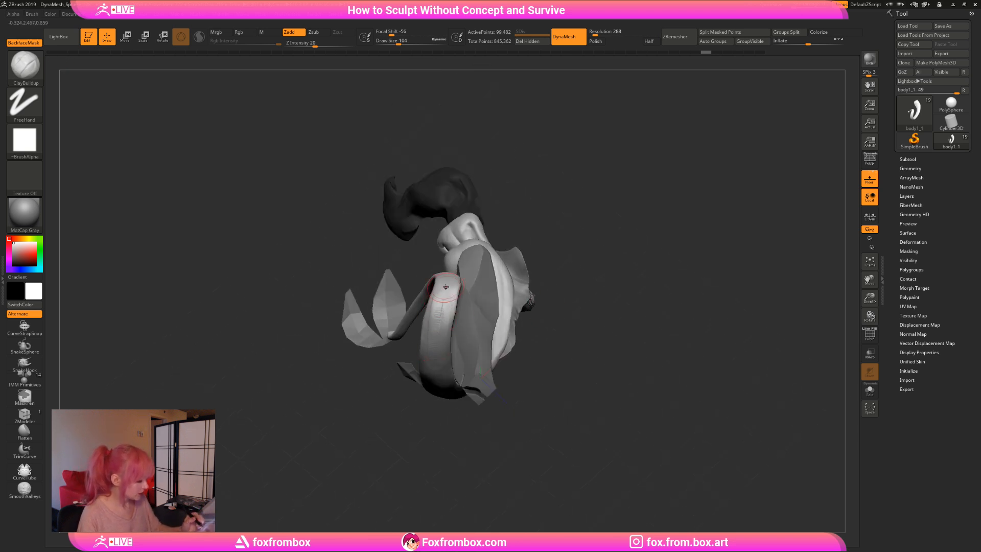
{"action": "key", "text": "shift"}
{"action": "left_click_drag", "start_coordinate": [432, 381], "coordinate": [437, 353], "text": "shift"}
{"action": "mouse_move", "coordinate": [557, 306]}
{"action": "left_mouse_down"}
{"action": "mouse_move", "coordinate": [591, 320]}
{"action": "mouse_move", "coordinate": [587, 303]}
{"action": "mouse_move", "coordinate": [558, 312]}
{"action": "mouse_move", "coordinate": [521, 343]}
{"action": "left_mouse_up"}
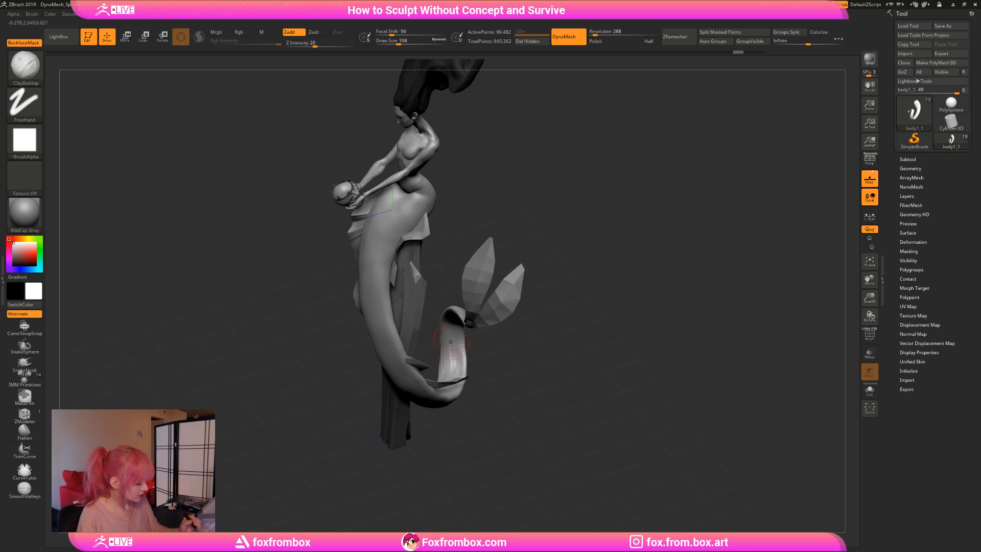
{"action": "left_click_drag", "start_coordinate": [451, 342], "coordinate": [456, 374]}
{"action": "mouse_move", "coordinate": [511, 358]}
{"action": "left_mouse_down"}
{"action": "mouse_move", "coordinate": [489, 366]}
{"action": "mouse_move", "coordinate": [456, 353]}
{"action": "mouse_move", "coordinate": [450, 367]}
{"action": "left_mouse_up"}
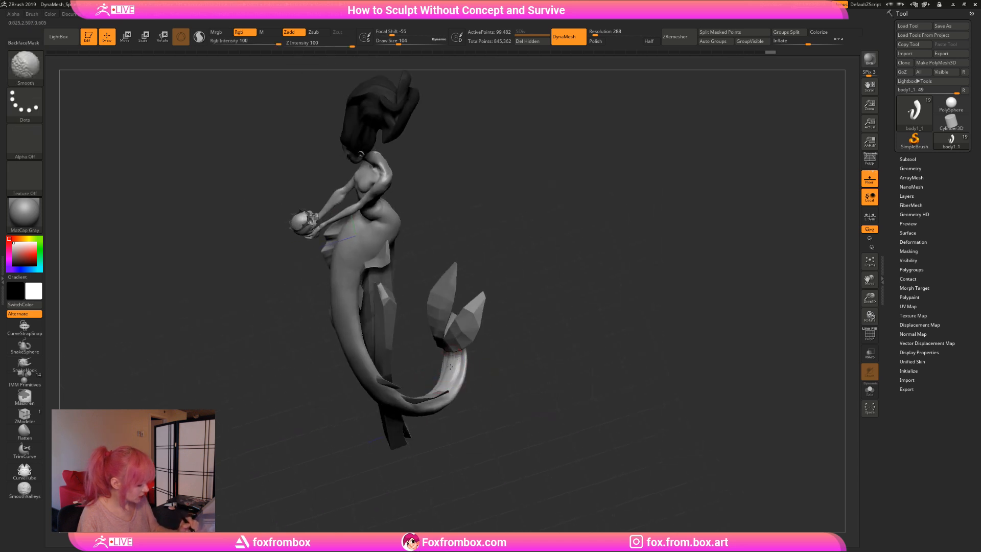
{"action": "left_click_drag", "start_coordinate": [516, 381], "coordinate": [522, 314]}
{"action": "left_click_drag", "start_coordinate": [454, 357], "coordinate": [455, 337], "text": "shift"}
{"action": "left_click_drag", "start_coordinate": [530, 317], "coordinate": [530, 343]}
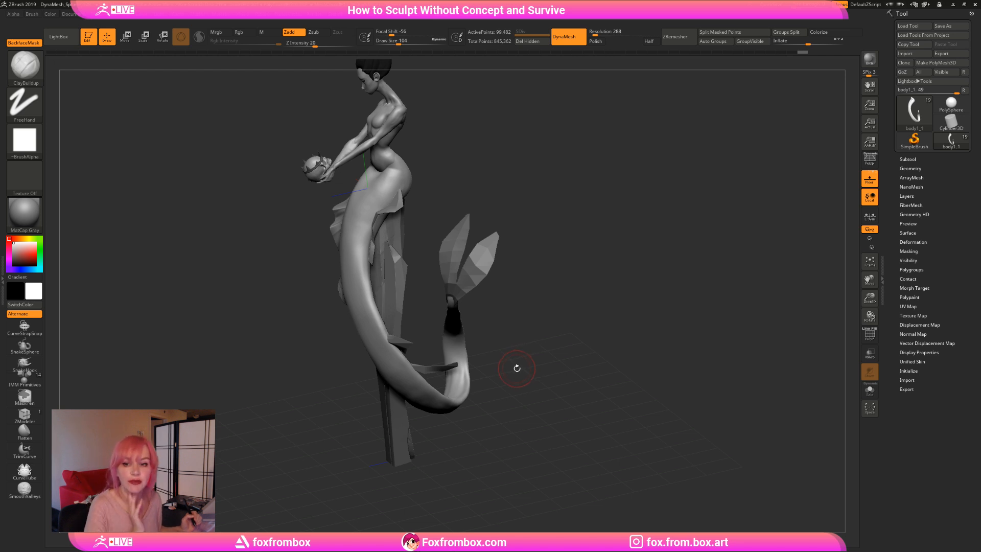
{"action": "mouse_move", "coordinate": [586, 348]}
{"action": "left_mouse_down"}
{"action": "mouse_move", "coordinate": [541, 322]}
{"action": "mouse_move", "coordinate": [551, 317]}
{"action": "left_mouse_up"}
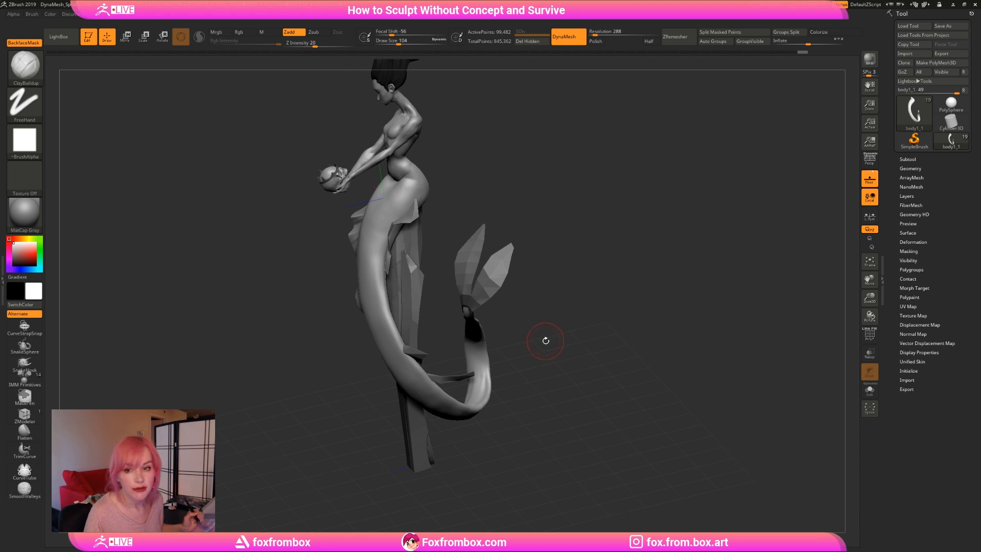
{"action": "mouse_move", "coordinate": [545, 322]}
{"action": "left_mouse_down"}
{"action": "mouse_move", "coordinate": [520, 240]}
{"action": "mouse_move", "coordinate": [498, 256]}
{"action": "left_mouse_up"}
{"action": "mouse_move", "coordinate": [497, 297]}
{"action": "left_mouse_down", "text": "ctrl"}
{"action": "mouse_move", "coordinate": [486, 213]}
{"action": "mouse_move", "coordinate": [478, 339]}
{"action": "left_mouse_up", "text": "ctrl"}
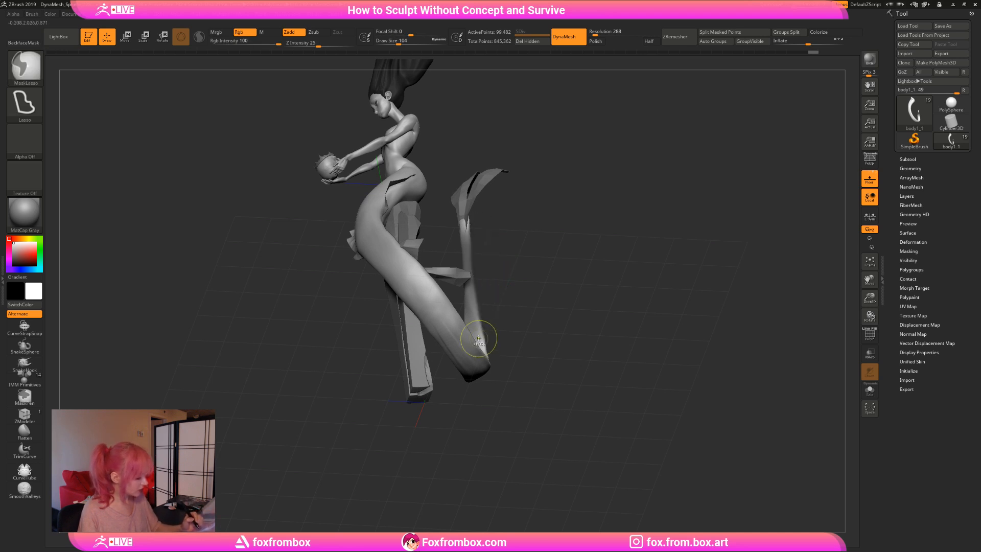
{"action": "left_click", "coordinate": [519, 297], "text": "ctrl"}
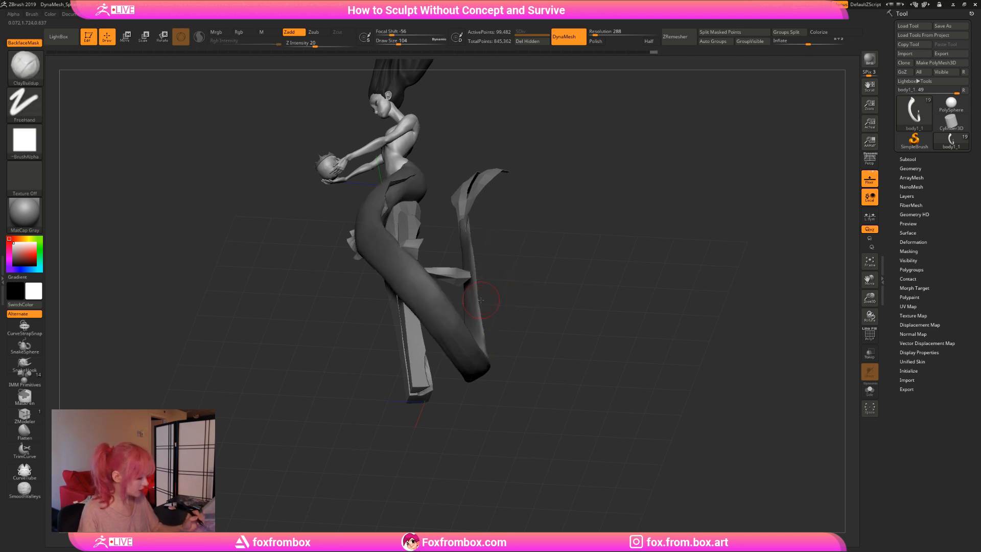
{"action": "left_click_drag", "start_coordinate": [505, 295], "coordinate": [474, 291]}
{"action": "key", "text": "ctrl+z"}
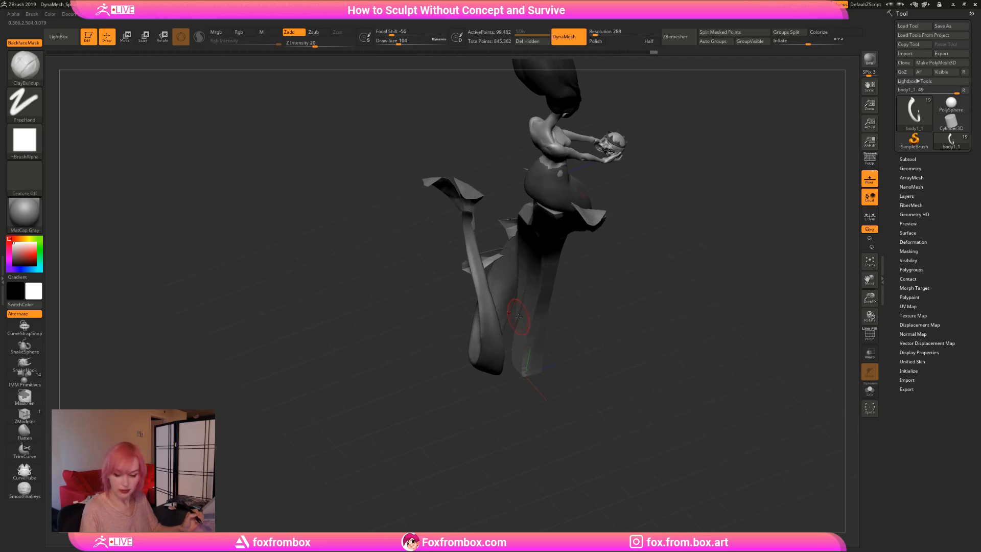
Reshape the curve of the narrow tail section between the lower bend and the fins with the Move brush at draw size 154.
{"action": "key", "text": "b"}
{"action": "key", "text": "m"}
{"action": "key", "text": "v"}
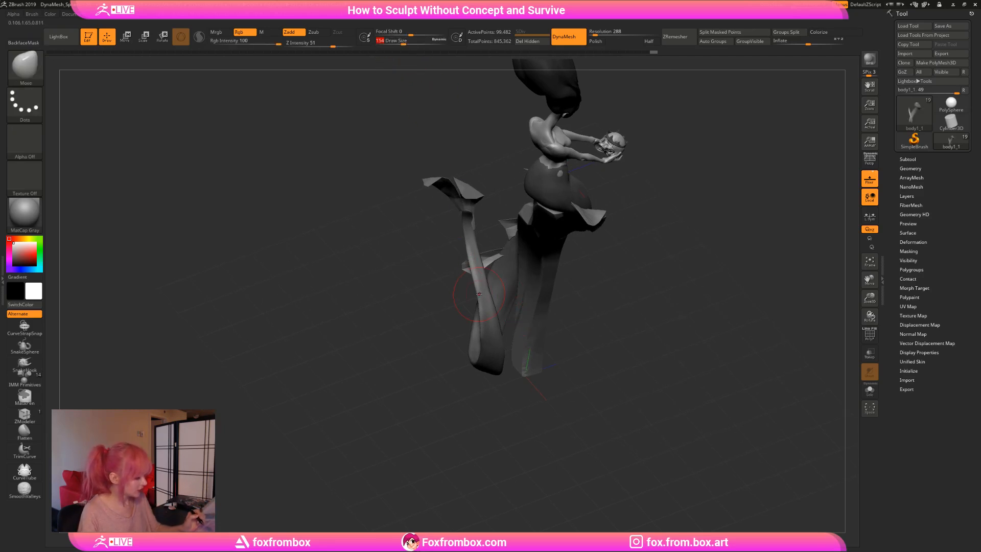
{"action": "right_click_drag", "start_coordinate": [475, 290], "coordinate": [534, 247]}
{"action": "left_click", "coordinate": [399, 42]}
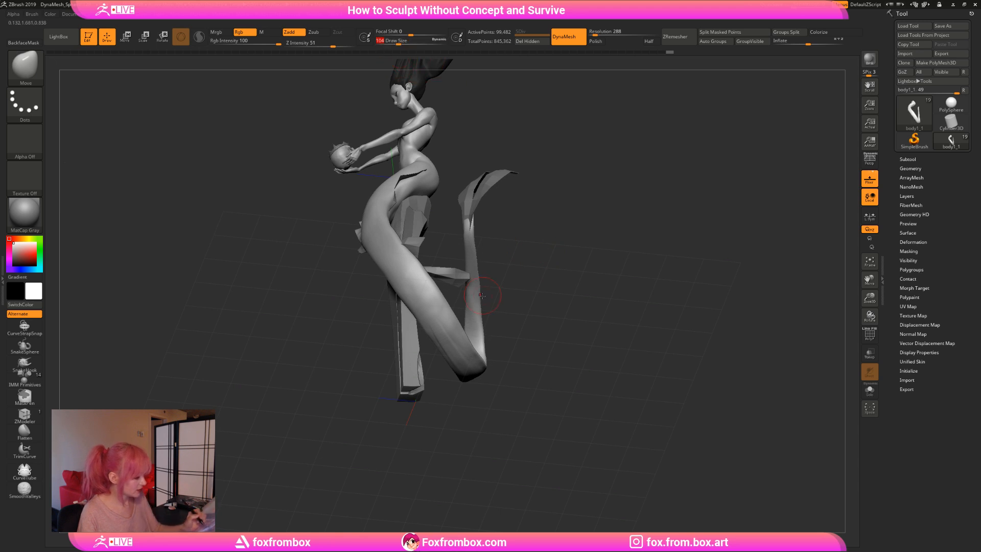
{"action": "mouse_move", "coordinate": [568, 265]}
{"action": "right_mouse_down"}
{"action": "mouse_move", "coordinate": [535, 278]}
{"action": "mouse_move", "coordinate": [574, 276]}
{"action": "mouse_move", "coordinate": [532, 271]}
{"action": "right_mouse_up"}
{"action": "left_click_drag", "start_coordinate": [397, 44], "coordinate": [404, 44]}
{"action": "mouse_move", "coordinate": [573, 268]}
{"action": "right_mouse_down"}
{"action": "mouse_move", "coordinate": [464, 262]}
{"action": "mouse_move", "coordinate": [550, 259]}
{"action": "mouse_move", "coordinate": [585, 300]}
{"action": "right_mouse_up"}
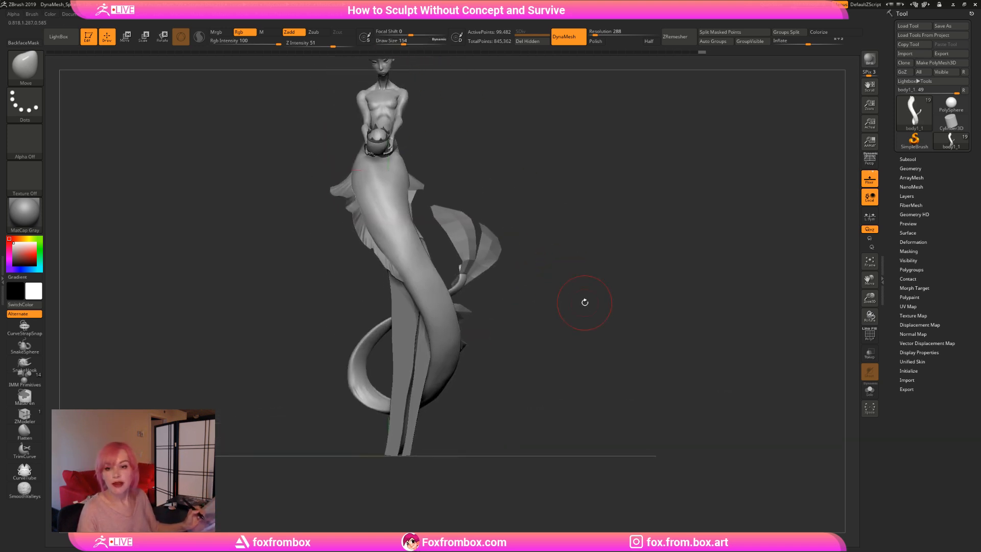
Refine the contour of the narrow tail section below the fins with the Move brush at draw size 132 and undo the last change.
{"action": "key", "text": "shift"}
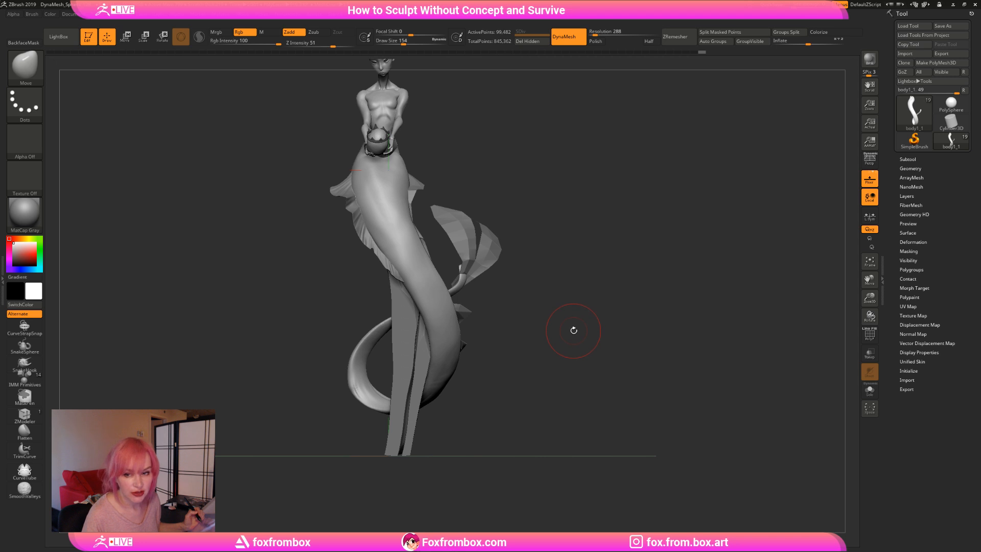
{"action": "mouse_move", "coordinate": [577, 320]}
{"action": "left_mouse_down"}
{"action": "mouse_move", "coordinate": [589, 323]}
{"action": "mouse_move", "coordinate": [573, 318]}
{"action": "mouse_move", "coordinate": [574, 292]}
{"action": "left_mouse_up"}
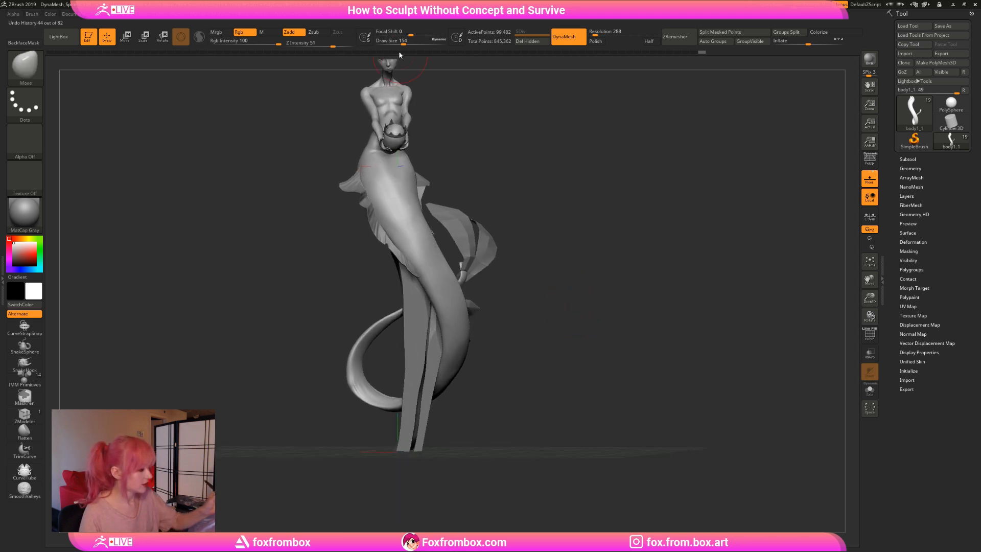
{"action": "left_click_drag", "start_coordinate": [403, 44], "coordinate": [406, 43]}
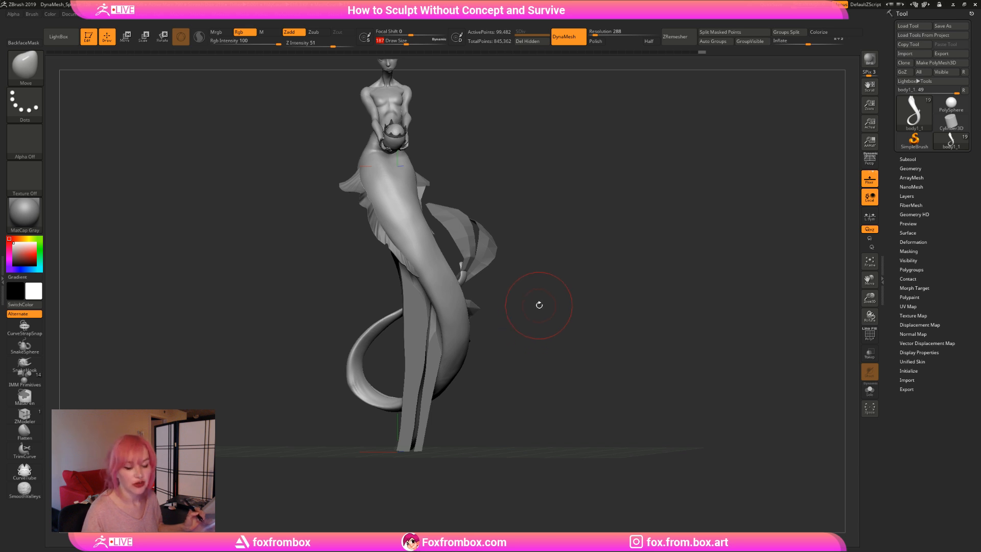
{"action": "mouse_move", "coordinate": [537, 304]}
{"action": "left_mouse_down"}
{"action": "mouse_move", "coordinate": [464, 321]}
{"action": "mouse_move", "coordinate": [574, 363]}
{"action": "mouse_move", "coordinate": [560, 321]}
{"action": "mouse_move", "coordinate": [556, 346]}
{"action": "mouse_move", "coordinate": [536, 361]}
{"action": "left_mouse_up"}
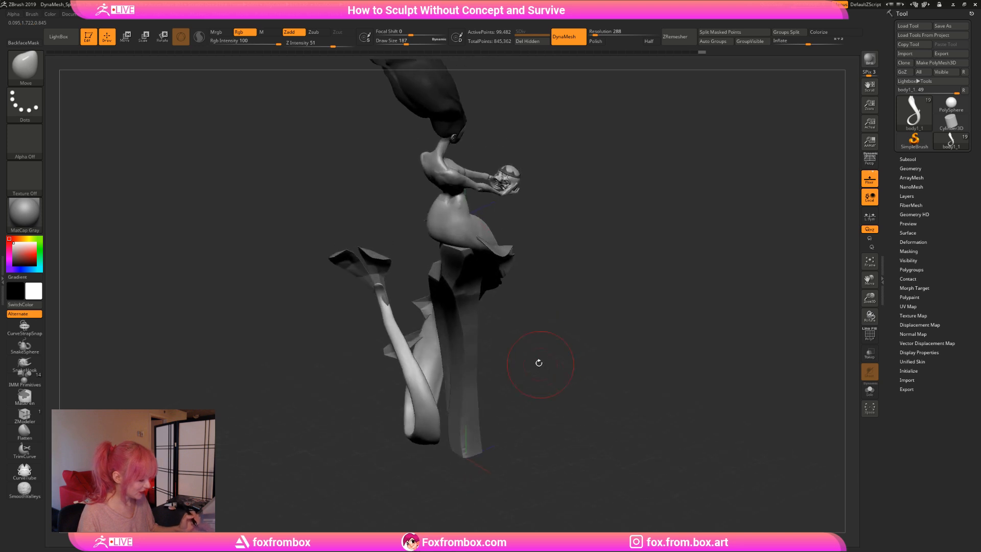
{"action": "left_click_drag", "start_coordinate": [407, 43], "coordinate": [402, 43]}
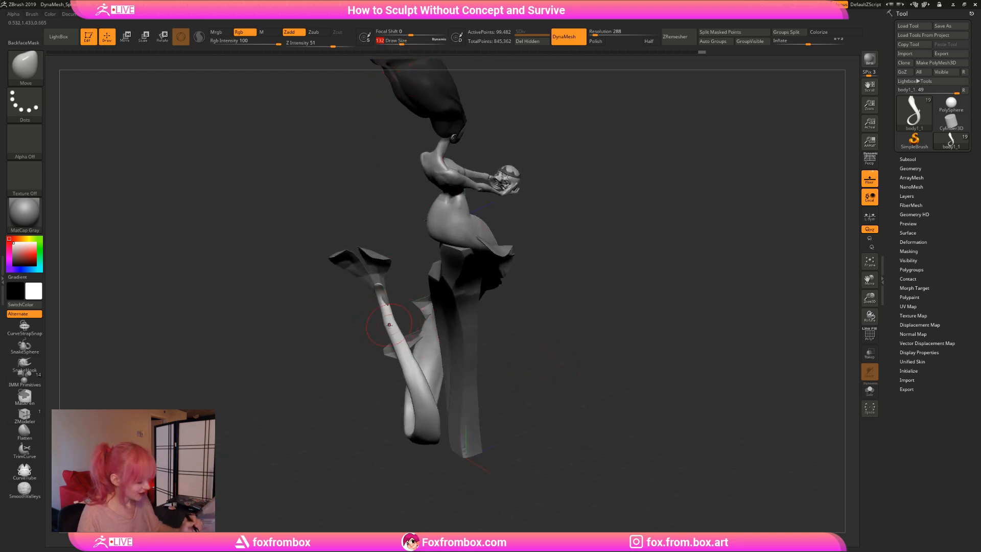
{"action": "left_click_drag", "start_coordinate": [389, 323], "coordinate": [394, 322]}
{"action": "left_click_drag", "start_coordinate": [574, 284], "coordinate": [572, 306]}
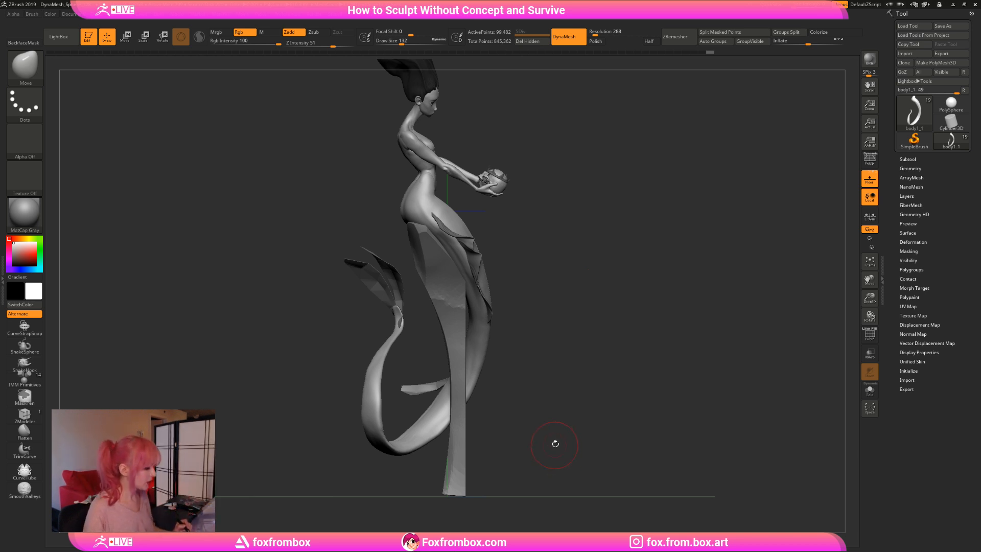
{"action": "mouse_move", "coordinate": [598, 338]}
{"action": "left_mouse_down"}
{"action": "mouse_move", "coordinate": [563, 293]}
{"action": "mouse_move", "coordinate": [543, 324]}
{"action": "mouse_move", "coordinate": [536, 306]}
{"action": "left_mouse_up"}
{"action": "key", "text": "ctrl+z"}
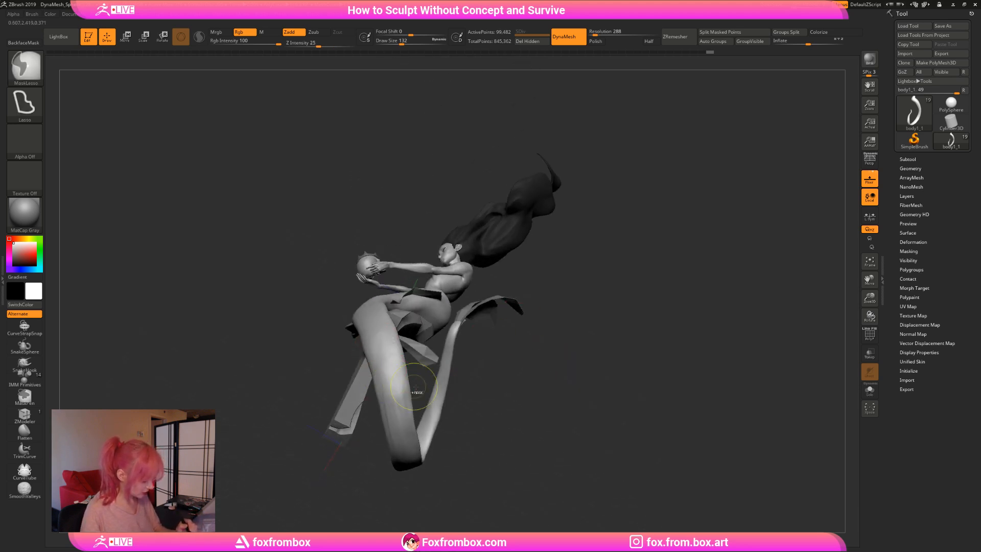
Build up volume across the front of the lower tail with the ClayBuildup brush at draw size 124.
{"action": "mouse_move", "coordinate": [506, 365]}
{"action": "left_mouse_down"}
{"action": "mouse_move", "coordinate": [503, 420]}
{"action": "mouse_move", "coordinate": [493, 429]}
{"action": "left_mouse_up"}
{"action": "key", "text": "b"}
{"action": "key", "text": "c"}
{"action": "key", "text": "b"}
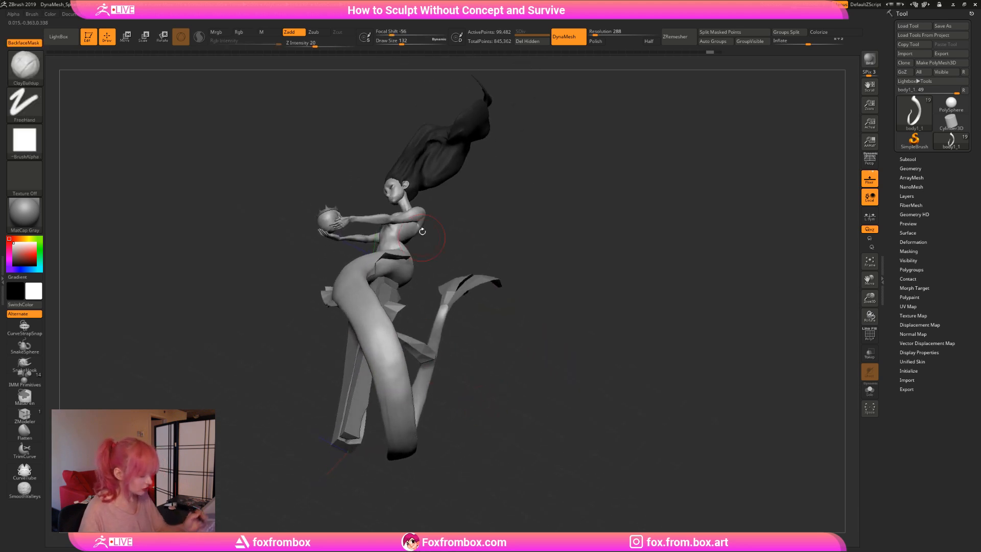
{"action": "left_click_drag", "start_coordinate": [402, 43], "coordinate": [400, 42]}
{"action": "mouse_move", "coordinate": [386, 362]}
{"action": "left_mouse_down"}
{"action": "mouse_move", "coordinate": [381, 383]}
{"action": "mouse_move", "coordinate": [398, 375]}
{"action": "left_mouse_up"}
{"action": "mouse_move", "coordinate": [383, 385]}
{"action": "left_mouse_down"}
{"action": "mouse_move", "coordinate": [401, 380]}
{"action": "mouse_move", "coordinate": [405, 402]}
{"action": "left_mouse_up"}
{"action": "left_click_drag", "start_coordinate": [390, 413], "coordinate": [407, 409]}
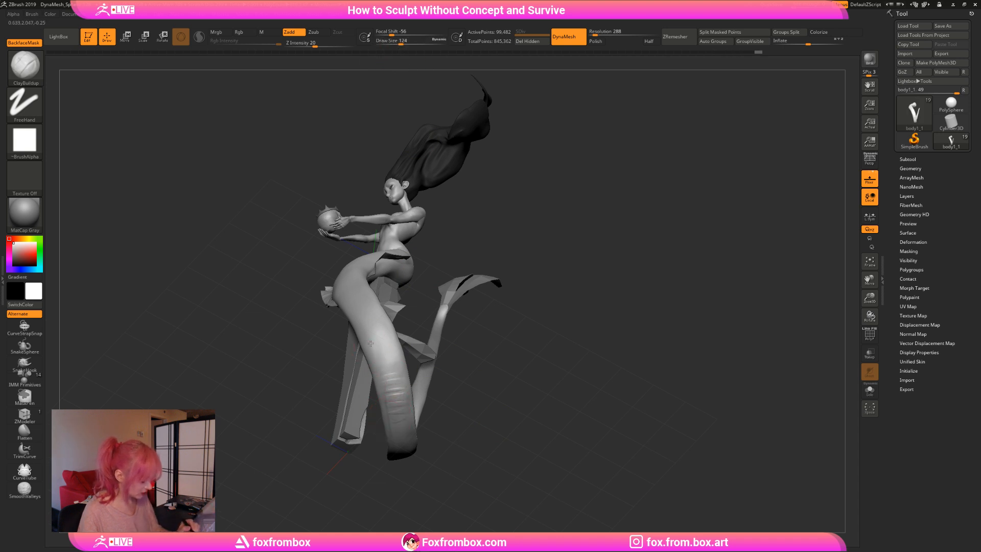
Smooth the built-up strokes along the front of the lower tail.
{"action": "key", "text": "shift"}
{"action": "left_click_drag", "start_coordinate": [378, 327], "coordinate": [404, 430], "text": "shift"}
{"action": "left_click_drag", "start_coordinate": [508, 361], "coordinate": [494, 329]}
{"action": "left_click_drag", "start_coordinate": [383, 317], "coordinate": [388, 329], "text": "shift"}
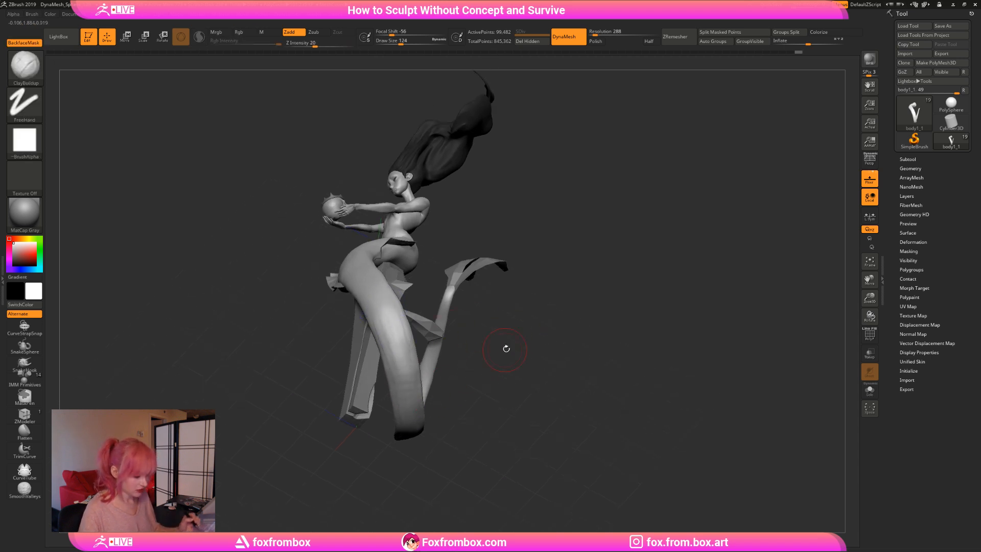
Examine the tail's silhouette and the shape of its loop from the side and the front.
{"action": "left_click_drag", "start_coordinate": [507, 358], "coordinate": [512, 343]}
{"action": "left_click", "coordinate": [403, 41]}
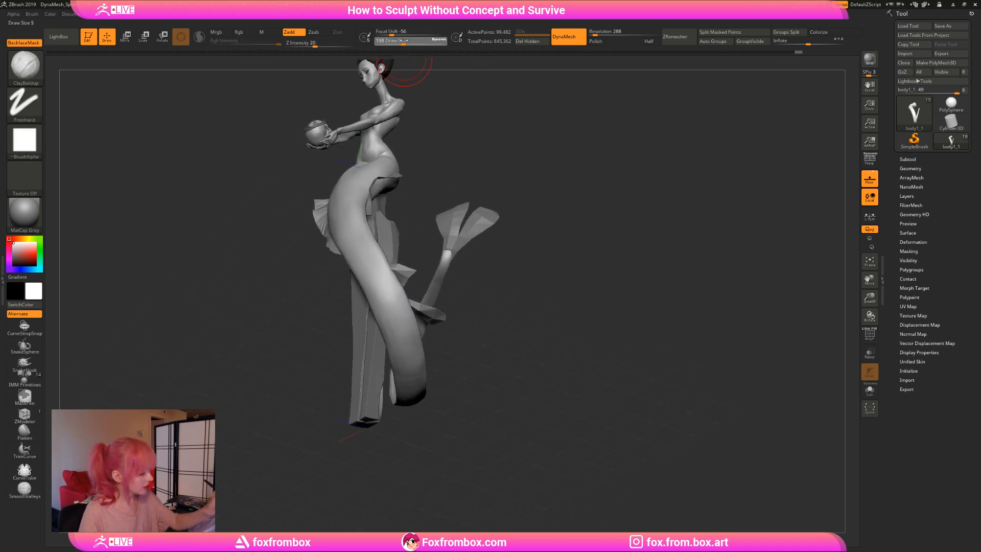
{"action": "mouse_move", "coordinate": [510, 305]}
{"action": "left_mouse_down"}
{"action": "mouse_move", "coordinate": [508, 336]}
{"action": "mouse_move", "coordinate": [455, 348]}
{"action": "left_mouse_up"}
{"action": "key", "text": "b"}
{"action": "key", "text": "m"}
{"action": "key", "text": "v"}
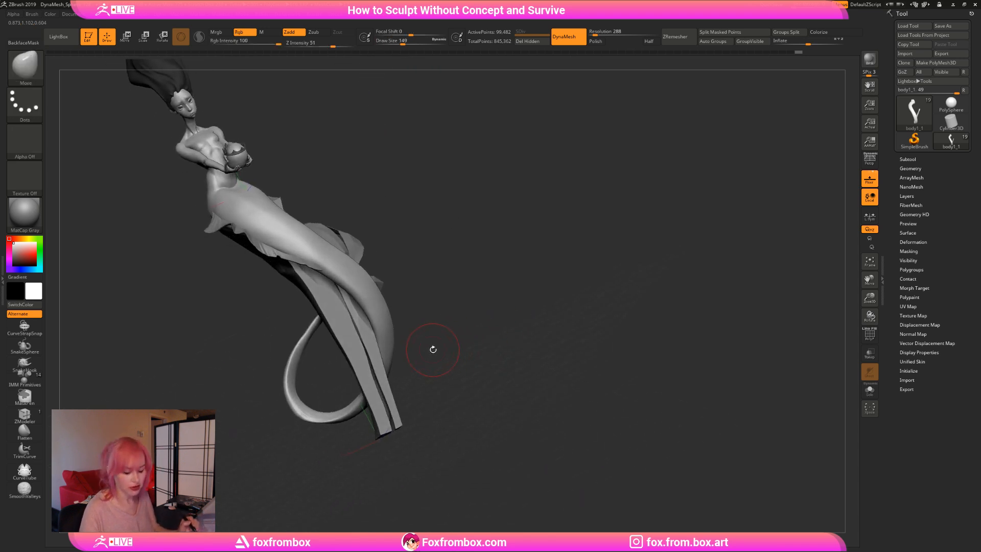
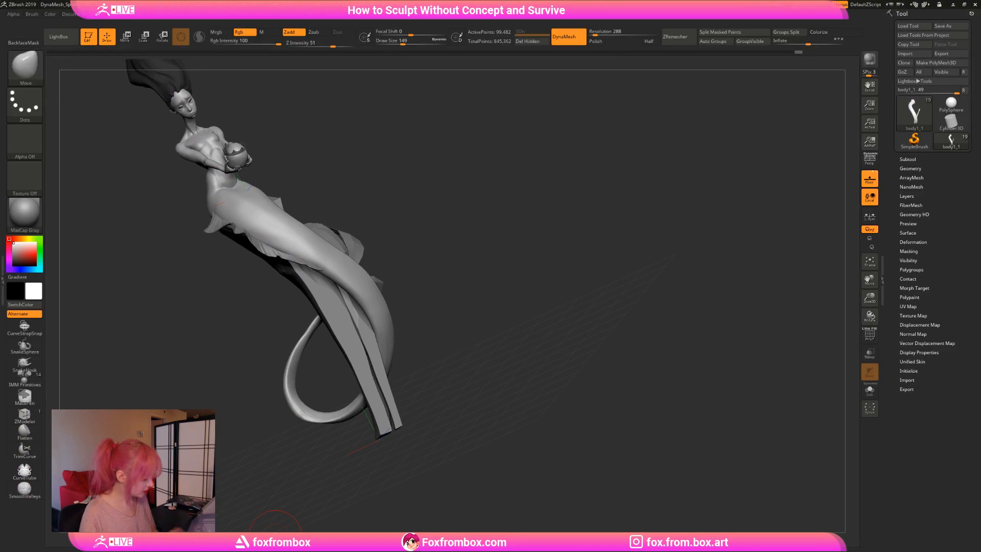
{"action": "mouse_move", "coordinate": [536, 325]}
{"action": "left_mouse_down"}
{"action": "mouse_move", "coordinate": [524, 321]}
{"action": "mouse_move", "coordinate": [542, 328]}
{"action": "left_mouse_up"}
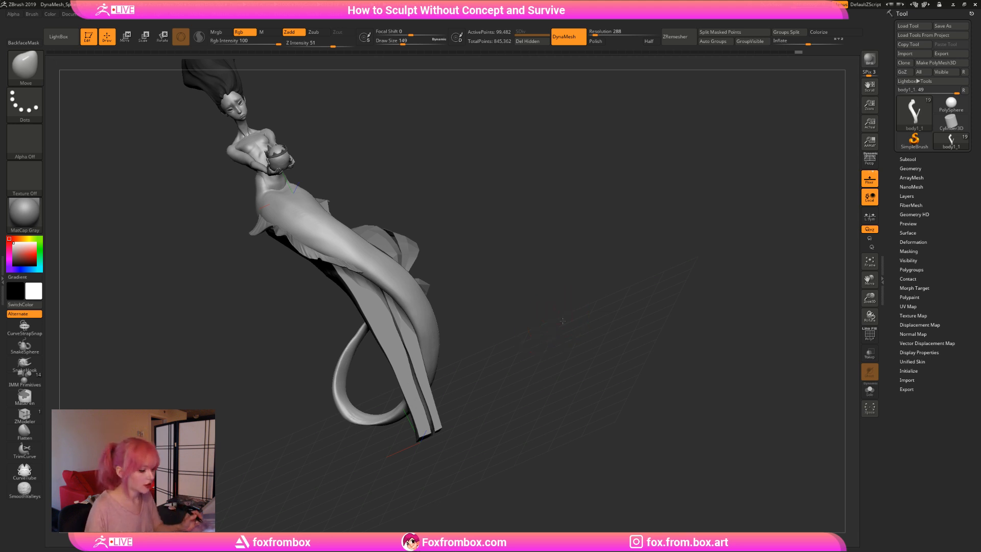
{"action": "left_click_drag", "start_coordinate": [542, 328], "coordinate": [563, 373]}
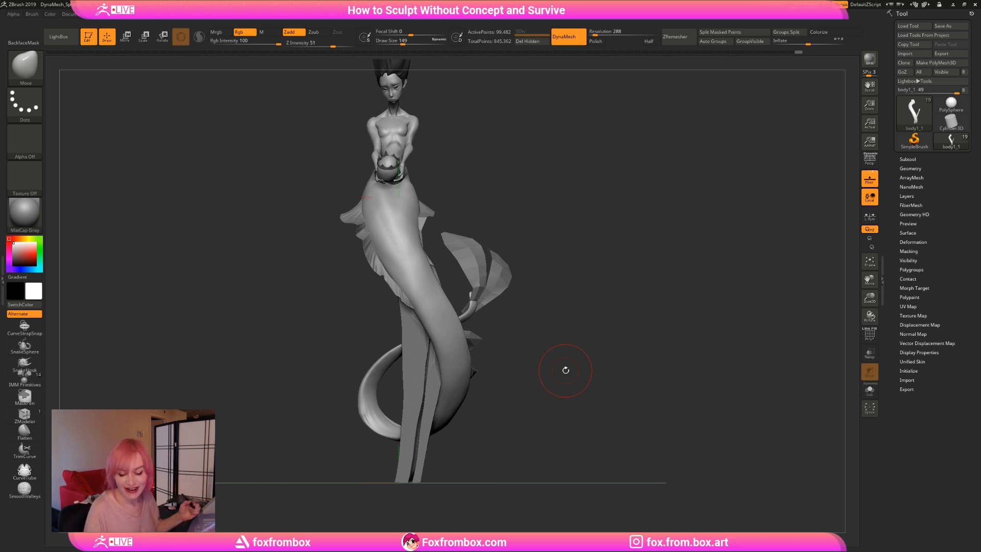
Add volume along the outer side of the lower tail with the ClayBuildup brush at draw size 97 and smooth it.
{"action": "mouse_move", "coordinate": [574, 289]}
{"action": "left_mouse_down"}
{"action": "mouse_move", "coordinate": [582, 320]}
{"action": "mouse_move", "coordinate": [558, 348]}
{"action": "mouse_move", "coordinate": [565, 323]}
{"action": "mouse_move", "coordinate": [577, 356]}
{"action": "mouse_move", "coordinate": [548, 338]}
{"action": "left_mouse_up"}
{"action": "key", "text": "b"}
{"action": "key", "text": "c"}
{"action": "key", "text": "b"}
{"action": "left_click_drag", "start_coordinate": [477, 387], "coordinate": [460, 290]}
{"action": "key", "text": "shift"}
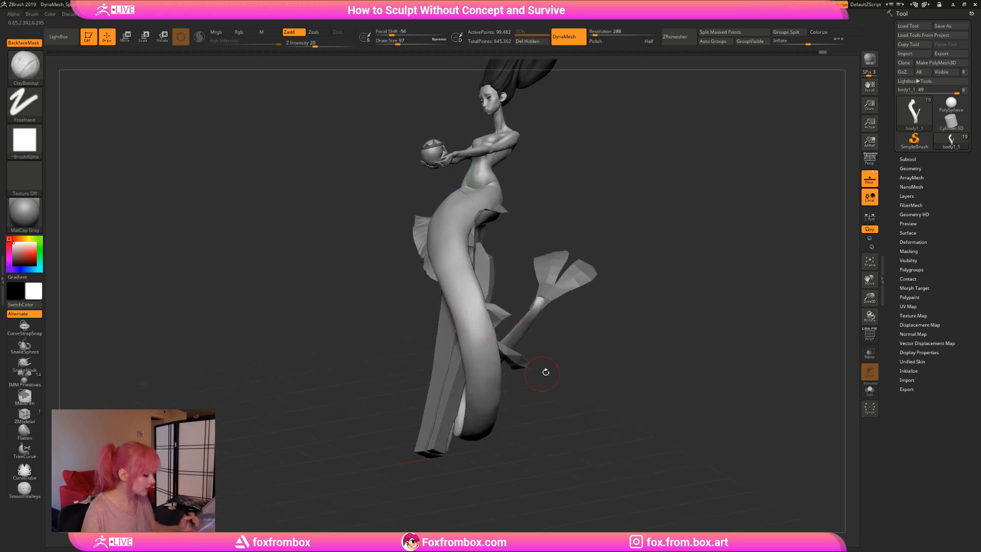
Fill out the inner surface of the tail loop above the lower bend with ClayBuildup at draw size 97 and smooth it.
{"action": "mouse_move", "coordinate": [544, 366]}
{"action": "left_mouse_down"}
{"action": "mouse_move", "coordinate": [562, 358]}
{"action": "mouse_move", "coordinate": [526, 337]}
{"action": "mouse_move", "coordinate": [442, 378]}
{"action": "left_mouse_up"}
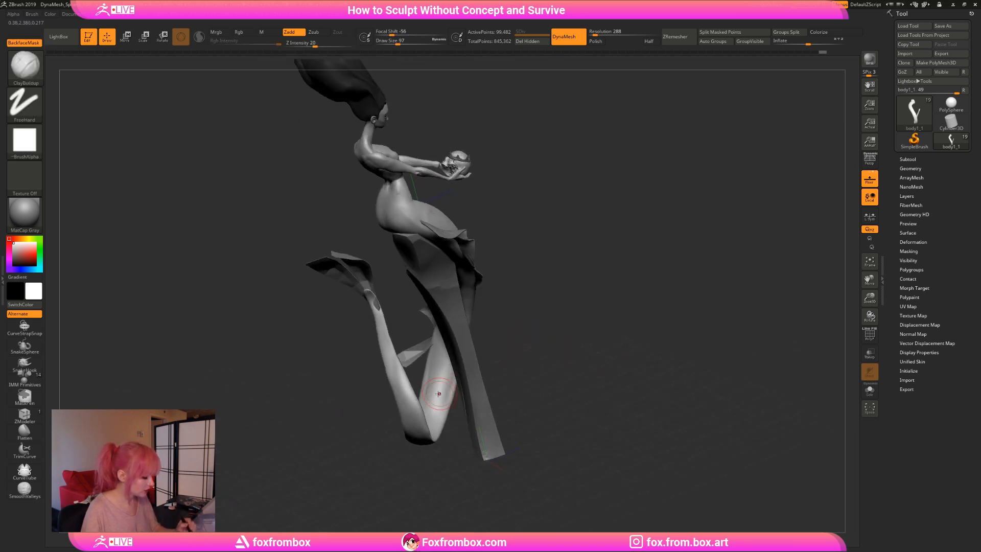
{"action": "left_click_drag", "start_coordinate": [494, 334], "coordinate": [453, 396]}
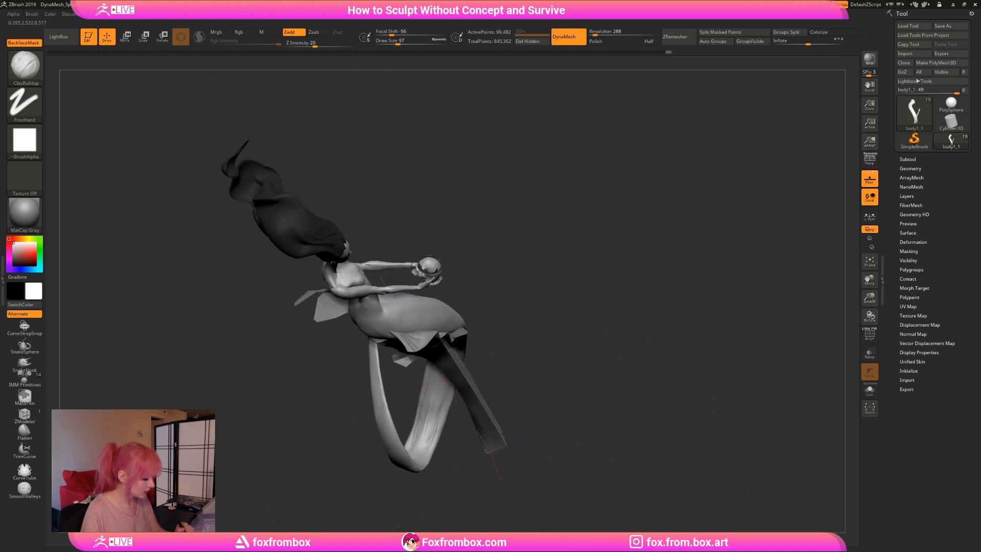
{"action": "key", "text": "shift"}
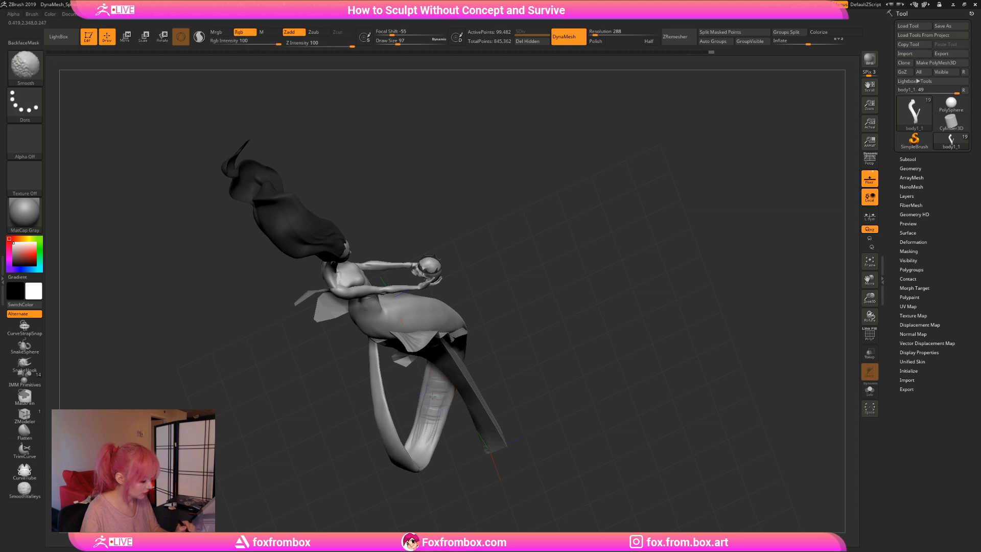
{"action": "mouse_move", "coordinate": [484, 364]}
{"action": "left_mouse_down"}
{"action": "mouse_move", "coordinate": [516, 355]}
{"action": "mouse_move", "coordinate": [462, 376]}
{"action": "mouse_move", "coordinate": [418, 450]}
{"action": "left_mouse_up"}
{"action": "key", "text": "shift"}
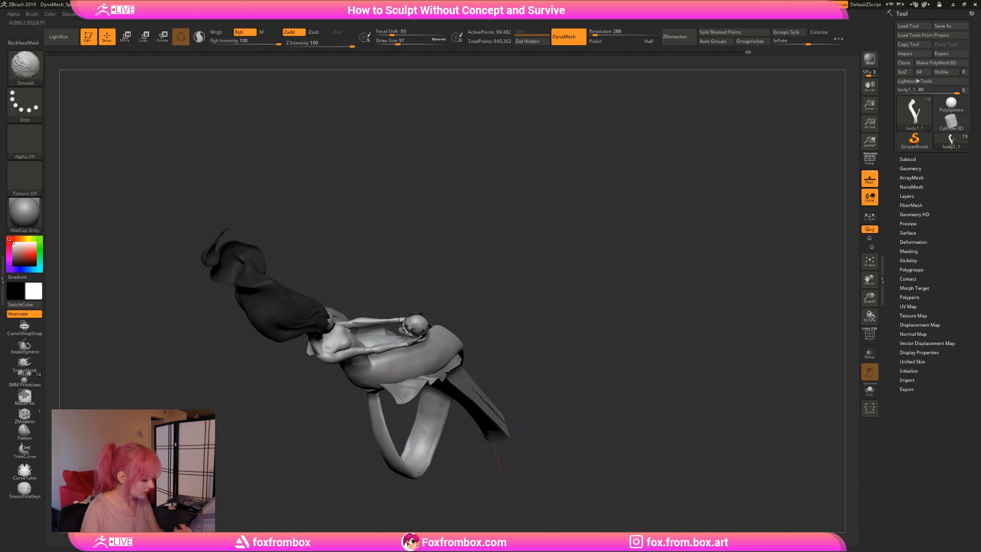
{"action": "mouse_move", "coordinate": [521, 419]}
{"action": "left_mouse_down"}
{"action": "mouse_move", "coordinate": [545, 273]}
{"action": "mouse_move", "coordinate": [522, 282]}
{"action": "mouse_move", "coordinate": [542, 293]}
{"action": "left_mouse_up"}
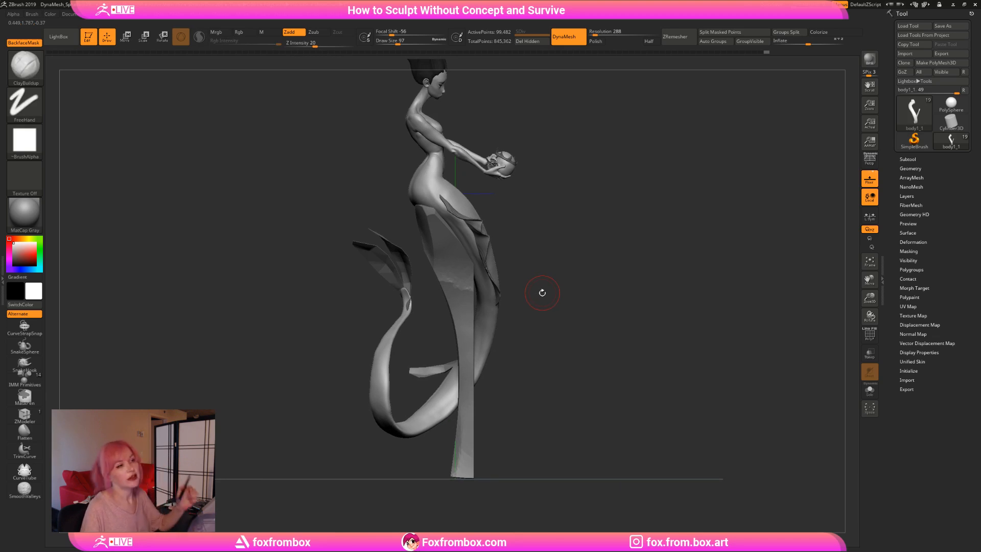
{"action": "left_click_drag", "start_coordinate": [586, 305], "coordinate": [585, 292]}
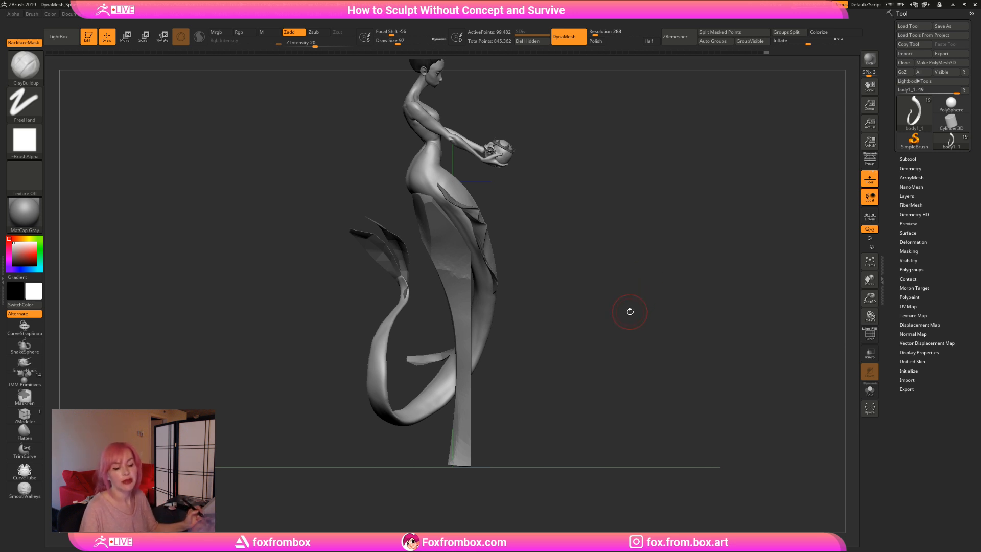
{"action": "left_click_drag", "start_coordinate": [628, 309], "coordinate": [622, 322]}
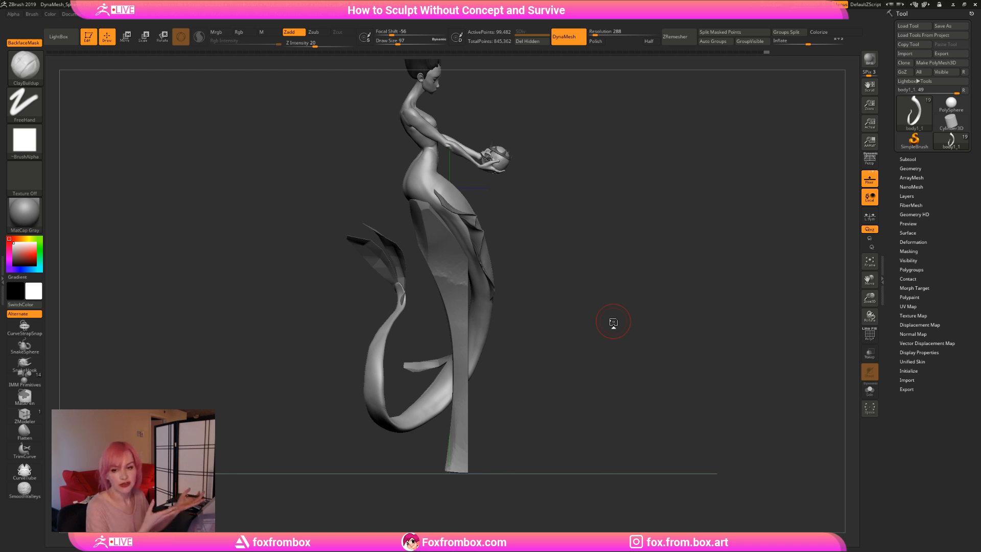
{"action": "left_click_drag", "start_coordinate": [613, 322], "coordinate": [549, 349]}
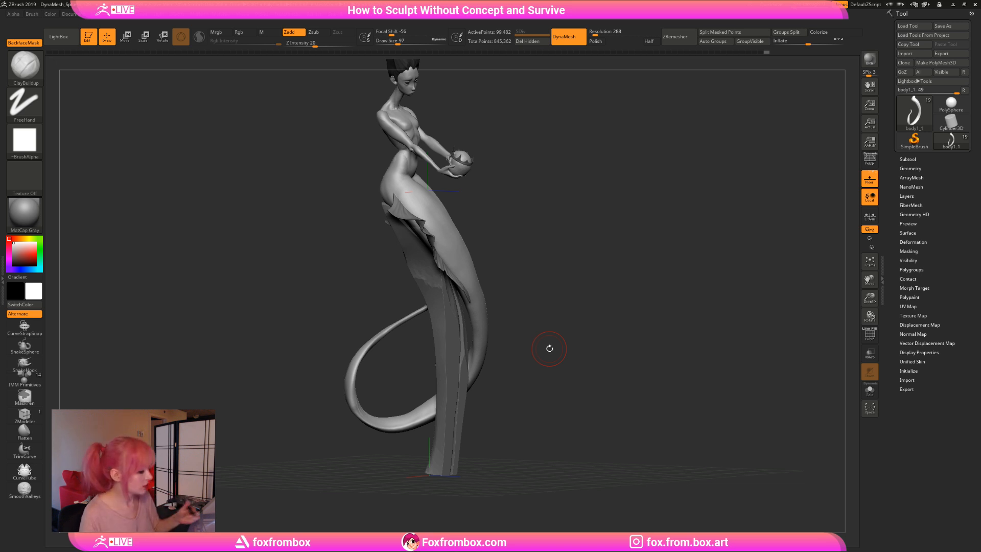
Reshape the tail end just below the fin with the Move brush at draw size 87.
{"action": "mouse_move", "coordinate": [549, 348]}
{"action": "left_mouse_down"}
{"action": "mouse_move", "coordinate": [596, 307]}
{"action": "mouse_move", "coordinate": [576, 295]}
{"action": "mouse_move", "coordinate": [549, 329]}
{"action": "mouse_move", "coordinate": [605, 325]}
{"action": "mouse_move", "coordinate": [592, 321]}
{"action": "left_mouse_up"}
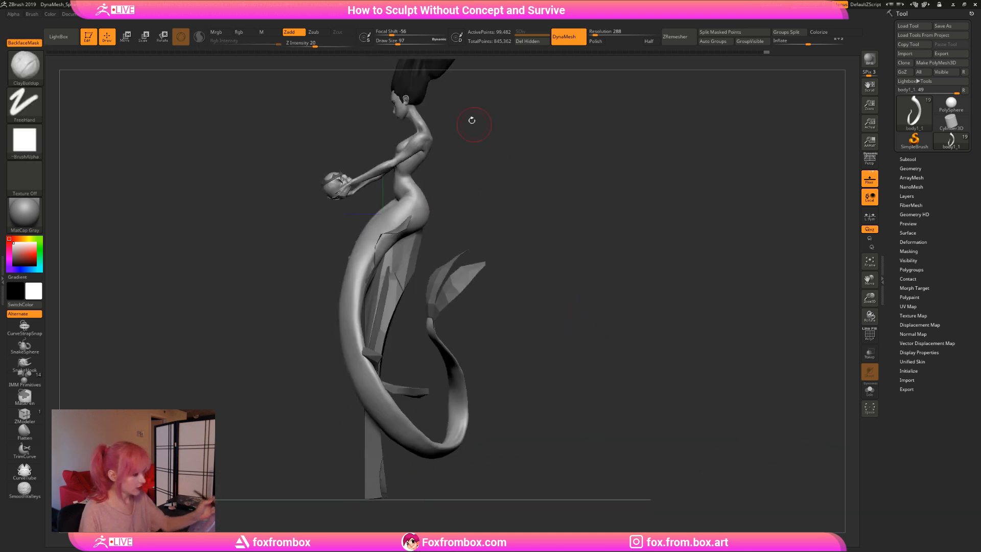
{"action": "mouse_move", "coordinate": [499, 278]}
{"action": "left_mouse_down"}
{"action": "mouse_move", "coordinate": [532, 320]}
{"action": "mouse_move", "coordinate": [470, 322]}
{"action": "mouse_move", "coordinate": [470, 312]}
{"action": "mouse_move", "coordinate": [517, 292]}
{"action": "mouse_move", "coordinate": [430, 329]}
{"action": "mouse_move", "coordinate": [415, 310]}
{"action": "mouse_move", "coordinate": [495, 313]}
{"action": "mouse_move", "coordinate": [478, 323]}
{"action": "mouse_move", "coordinate": [442, 318]}
{"action": "mouse_move", "coordinate": [476, 311]}
{"action": "mouse_move", "coordinate": [418, 319]}
{"action": "mouse_move", "coordinate": [427, 326]}
{"action": "mouse_move", "coordinate": [415, 329]}
{"action": "mouse_move", "coordinate": [450, 322]}
{"action": "mouse_move", "coordinate": [426, 334]}
{"action": "left_mouse_up"}
{"action": "key", "text": "b"}
{"action": "key", "text": "m"}
{"action": "key", "text": "v"}
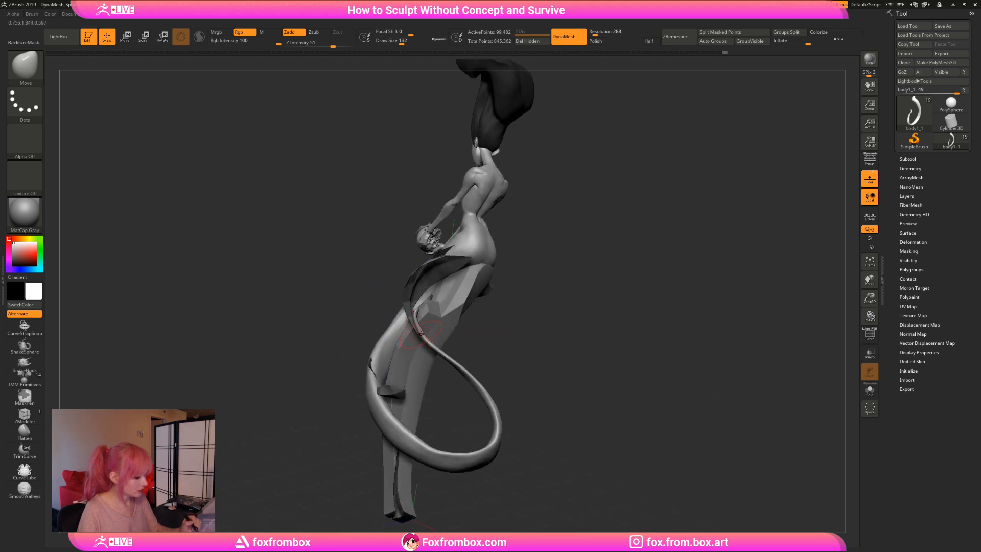
{"action": "left_click_drag", "start_coordinate": [496, 296], "coordinate": [495, 302]}
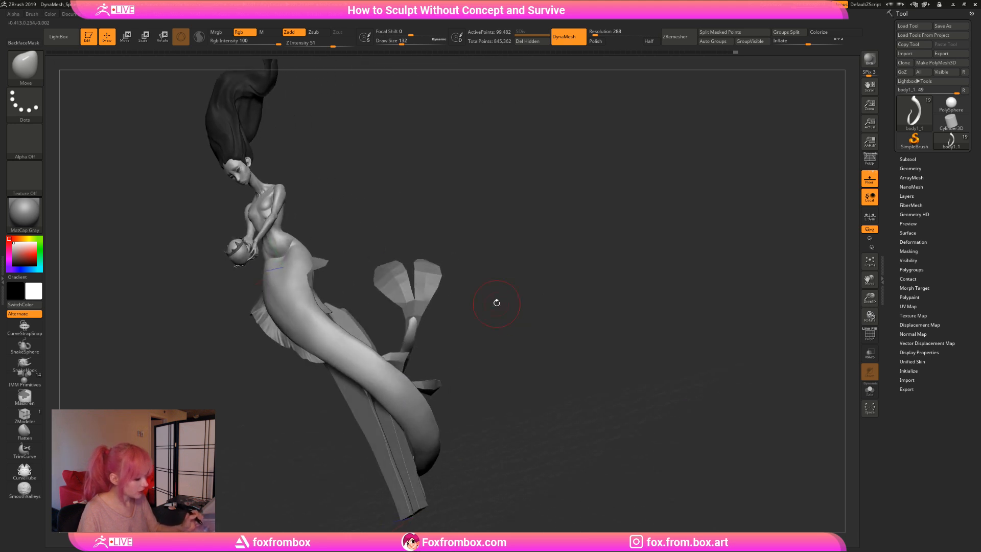
{"action": "left_click", "coordinate": [397, 43]}
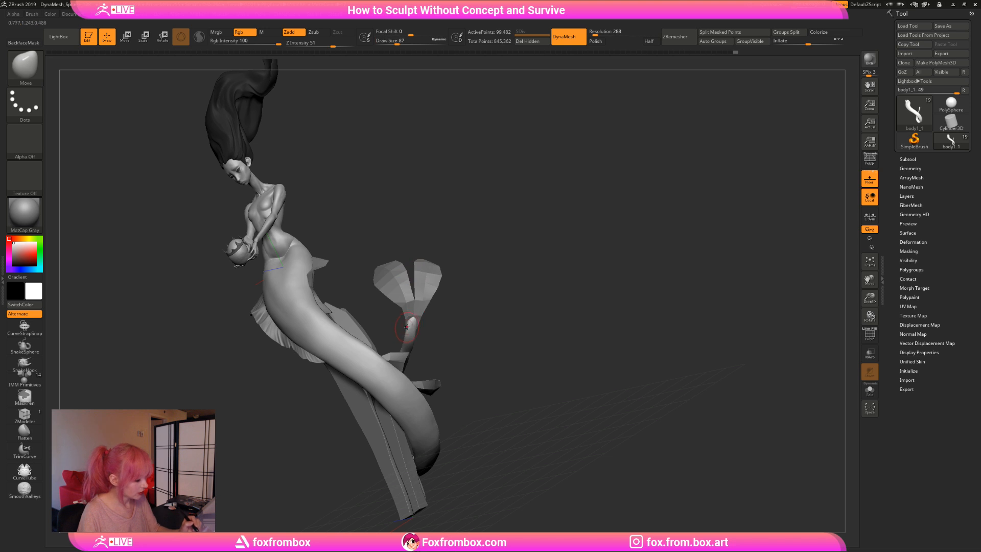
{"action": "mouse_move", "coordinate": [464, 306]}
{"action": "left_mouse_down"}
{"action": "mouse_move", "coordinate": [411, 314]}
{"action": "mouse_move", "coordinate": [414, 348]}
{"action": "mouse_move", "coordinate": [508, 339]}
{"action": "left_mouse_up"}
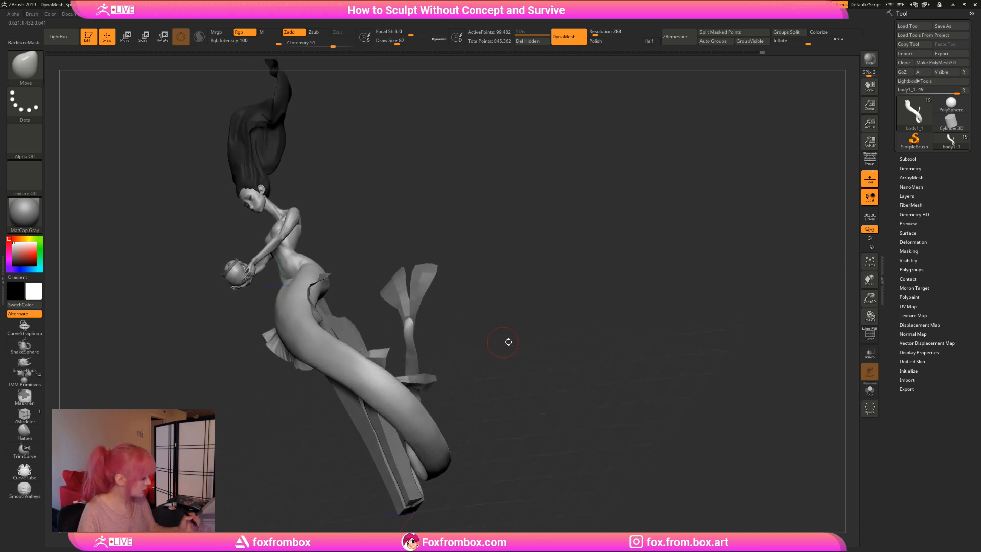
{"action": "mouse_move", "coordinate": [449, 293]}
{"action": "left_mouse_down"}
{"action": "mouse_move", "coordinate": [552, 259]}
{"action": "mouse_move", "coordinate": [478, 314]}
{"action": "left_mouse_up"}
Isolate the tail end with an inverted lasso mask, reposition it with Move at draw size 145, smooth it and clear the mask.
{"action": "left_click_drag", "start_coordinate": [377, 339], "coordinate": [419, 370], "text": "ctrl"}
{"action": "left_click", "coordinate": [587, 202], "text": "ctrl"}
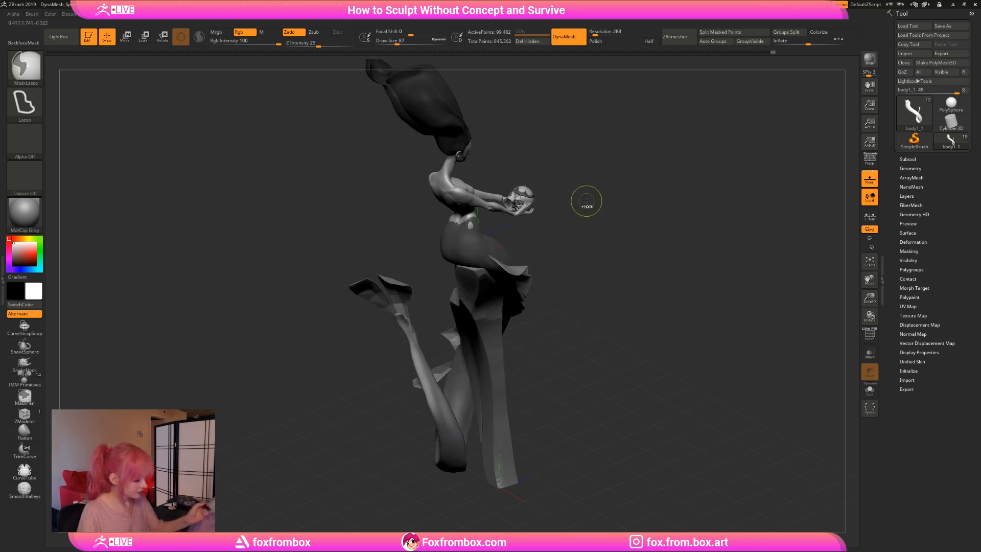
{"action": "left_click_drag", "start_coordinate": [394, 41], "coordinate": [402, 41]}
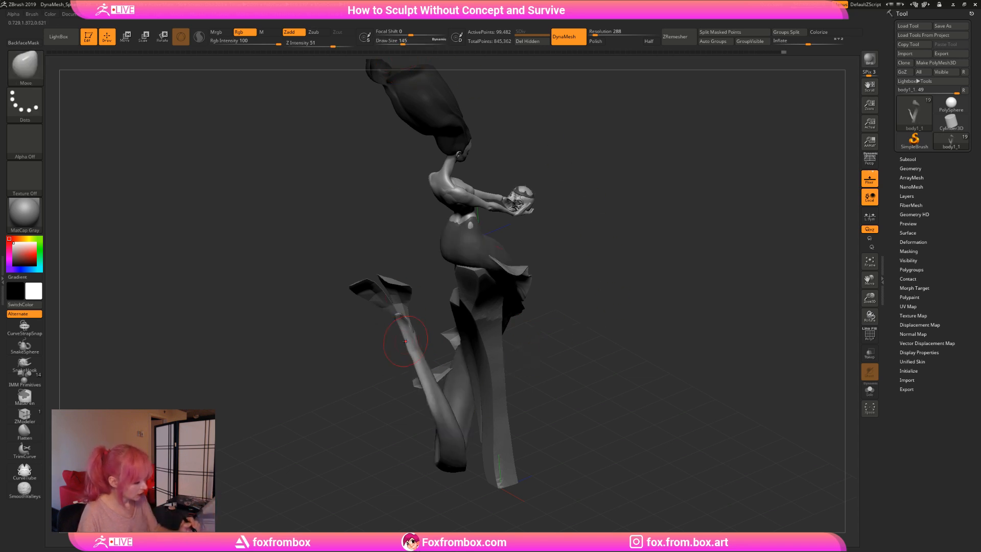
{"action": "left_click_drag", "start_coordinate": [410, 337], "coordinate": [422, 391]}
{"action": "left_click_drag", "start_coordinate": [407, 358], "coordinate": [421, 387], "text": "shift"}
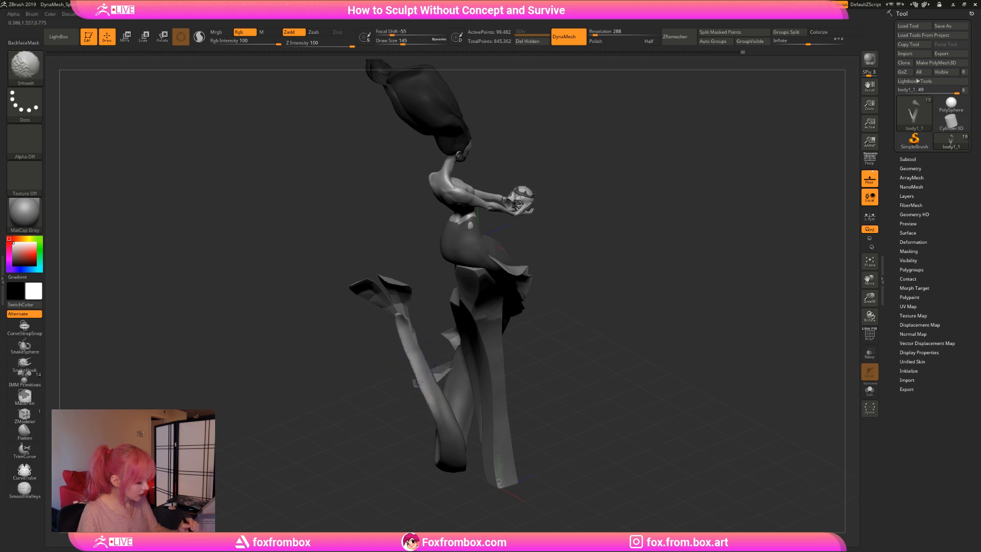
{"action": "mouse_move", "coordinate": [579, 316]}
{"action": "left_mouse_down", "text": "ctrl"}
{"action": "mouse_move", "coordinate": [569, 370]}
{"action": "mouse_move", "coordinate": [592, 342]}
{"action": "mouse_move", "coordinate": [624, 340]}
{"action": "mouse_move", "coordinate": [591, 342]}
{"action": "left_mouse_up", "text": "ctrl"}
{"action": "left_click_drag", "start_coordinate": [420, 359], "coordinate": [414, 359]}
{"action": "left_click_drag", "start_coordinate": [553, 335], "coordinate": [438, 334]}
{"action": "mouse_move", "coordinate": [492, 302]}
{"action": "left_mouse_down"}
{"action": "mouse_move", "coordinate": [512, 293]}
{"action": "mouse_move", "coordinate": [539, 324]}
{"action": "mouse_move", "coordinate": [583, 337]}
{"action": "mouse_move", "coordinate": [468, 374]}
{"action": "mouse_move", "coordinate": [518, 368]}
{"action": "mouse_move", "coordinate": [511, 375]}
{"action": "left_mouse_up"}
Thicken the thin stretch of the tail loop with the Inflate brush at draw size 140.
{"action": "key", "text": "b"}
{"action": "key", "text": "i"}
{"action": "key", "text": "n"}
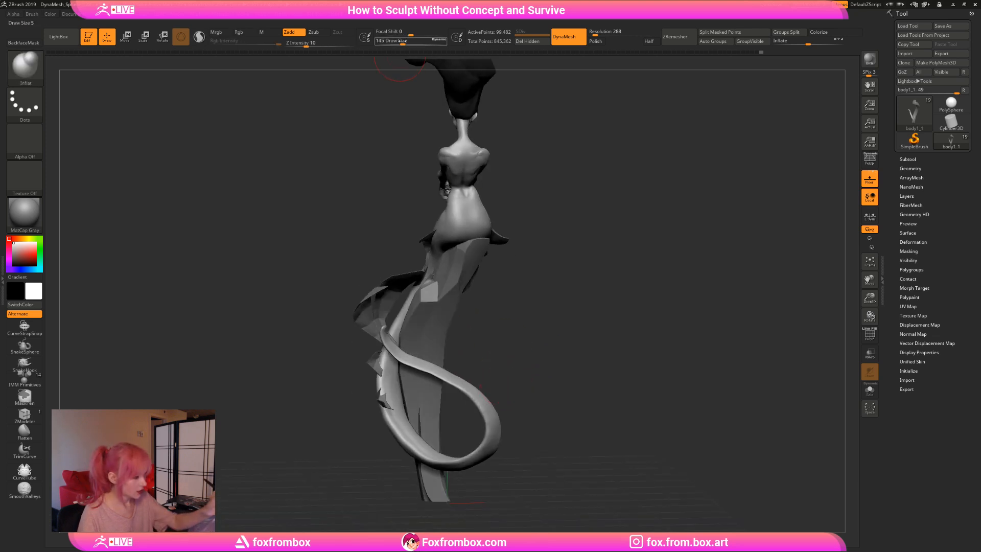
{"action": "left_click_drag", "start_coordinate": [403, 45], "coordinate": [396, 45]}
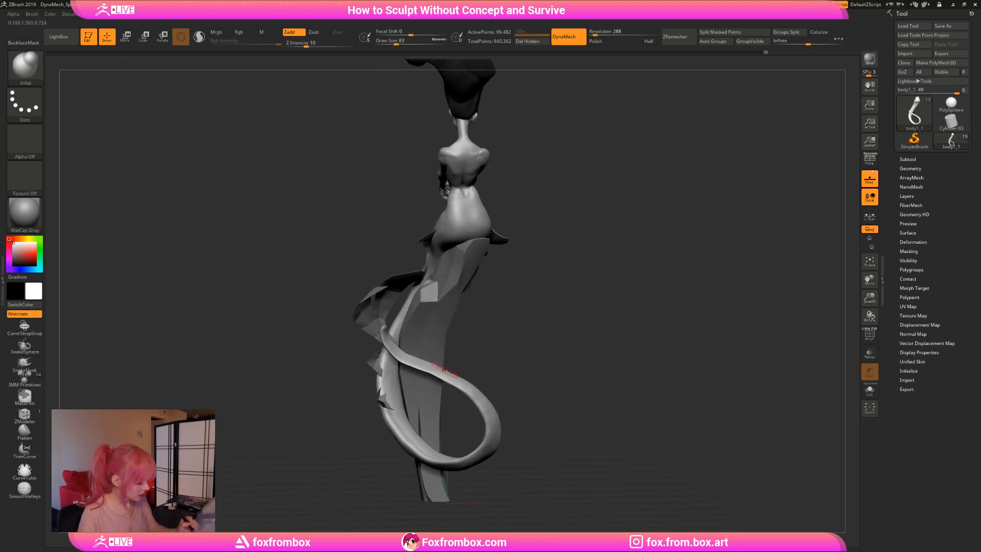
{"action": "left_click_drag", "start_coordinate": [397, 43], "coordinate": [403, 43]}
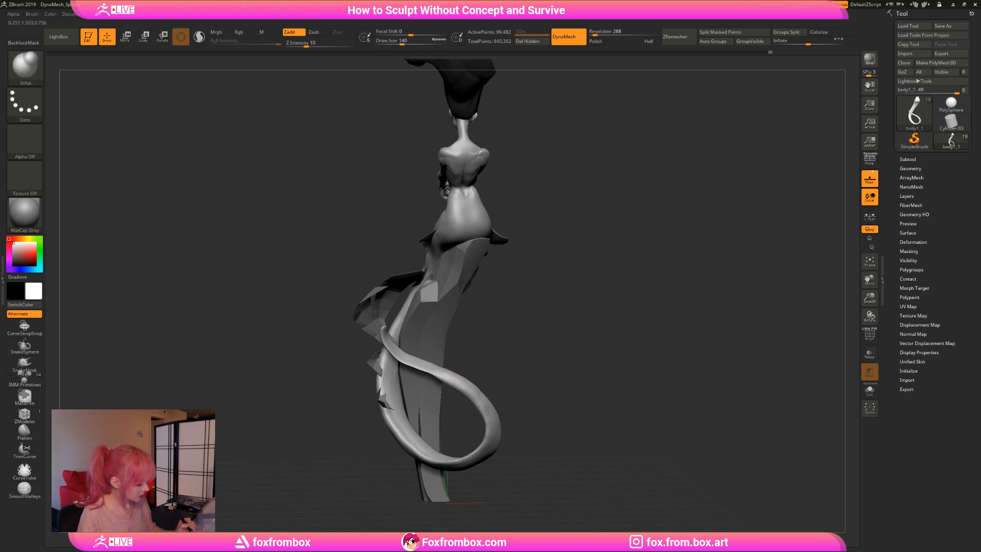
{"action": "mouse_move", "coordinate": [501, 398]}
{"action": "left_mouse_down"}
{"action": "mouse_move", "coordinate": [527, 360]}
{"action": "mouse_move", "coordinate": [499, 267]}
{"action": "mouse_move", "coordinate": [545, 310]}
{"action": "mouse_move", "coordinate": [555, 290]}
{"action": "mouse_move", "coordinate": [466, 332]}
{"action": "left_mouse_up"}
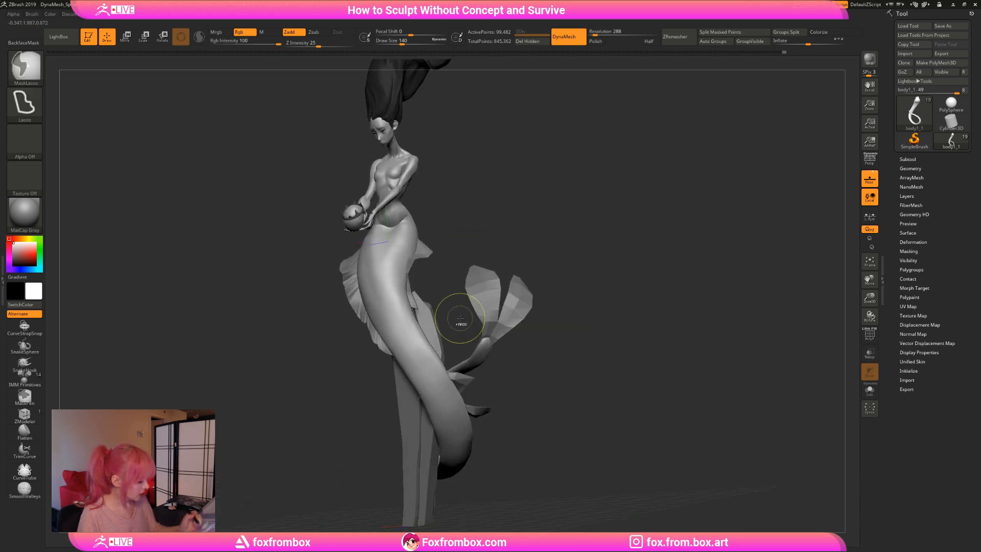
{"action": "left_click", "coordinate": [24, 65]}
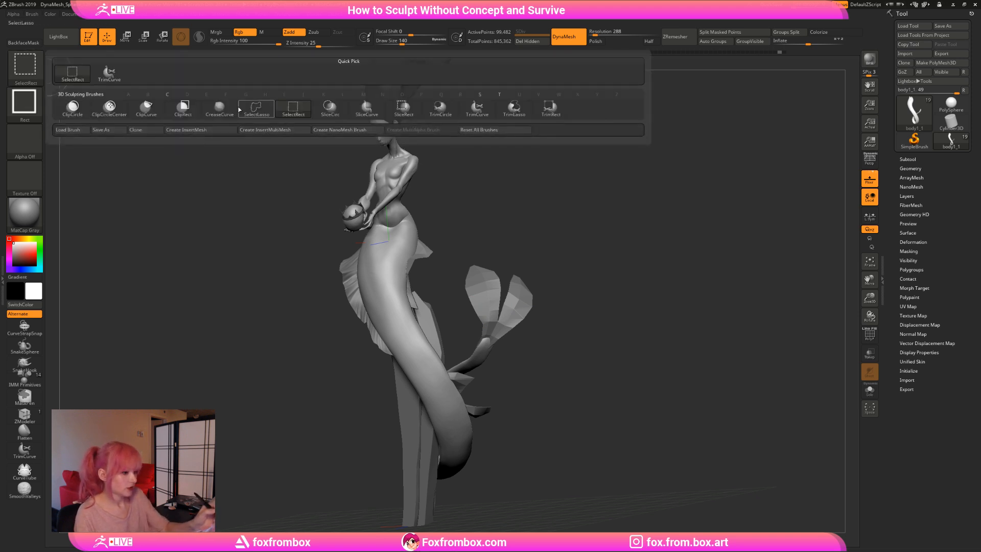
{"action": "left_click", "coordinate": [477, 107]}
{"action": "mouse_move", "coordinate": [481, 338]}
{"action": "left_mouse_down", "text": "ctrl+shift"}
{"action": "mouse_move", "coordinate": [511, 353]}
{"action": "mouse_move", "coordinate": [505, 364]}
{"action": "left_mouse_up", "text": "ctrl+shift"}
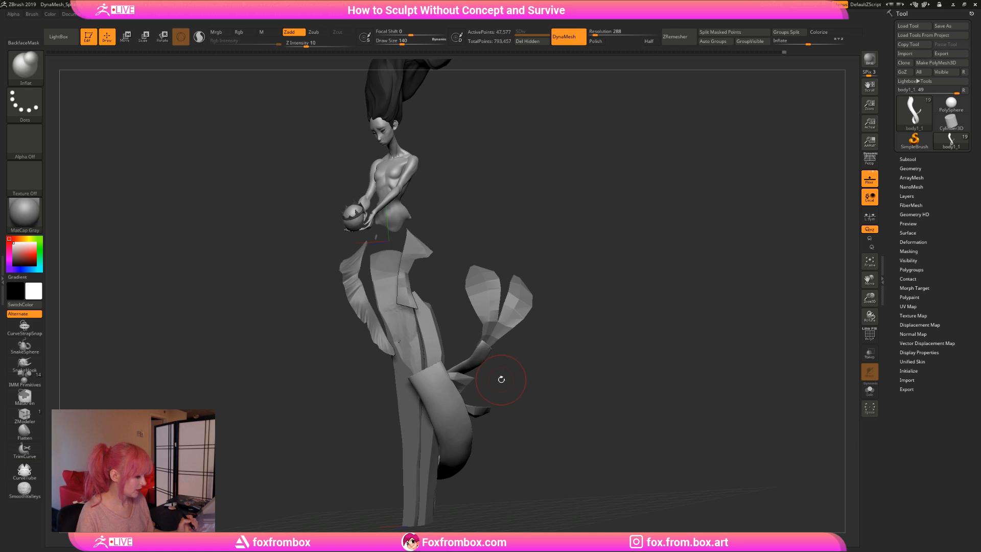
{"action": "key", "text": "ctrl+z"}
Hide the tail tip inside the fin with SelectLasso, delete the hidden geometry and remesh the tail with DynaMesh.
{"action": "left_click", "coordinate": [25, 67], "text": "ctrl+shift"}
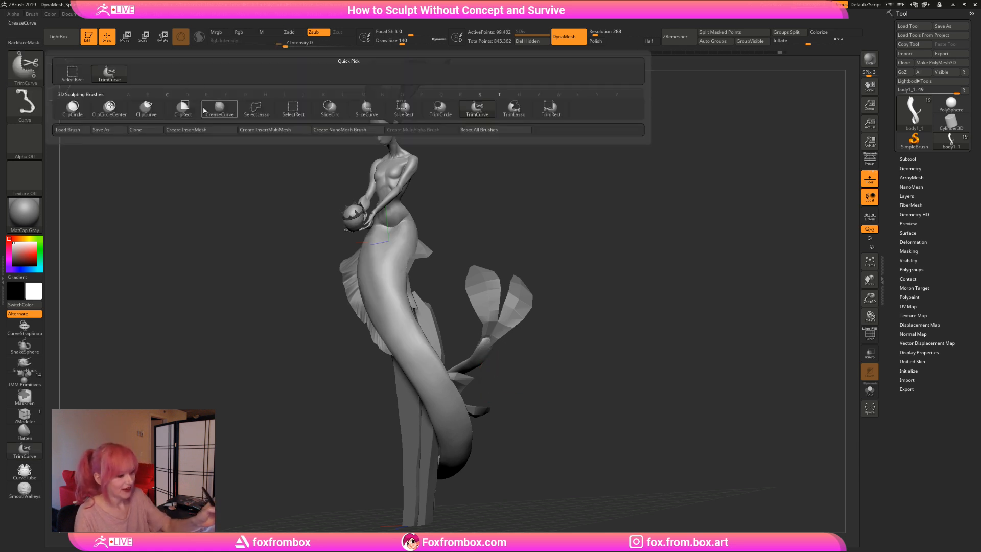
{"action": "left_click", "coordinate": [257, 107]}
{"action": "left_click_drag", "start_coordinate": [531, 316], "coordinate": [473, 328], "text": "ctrl+shift"}
{"action": "left_click_drag", "start_coordinate": [558, 325], "coordinate": [562, 309]}
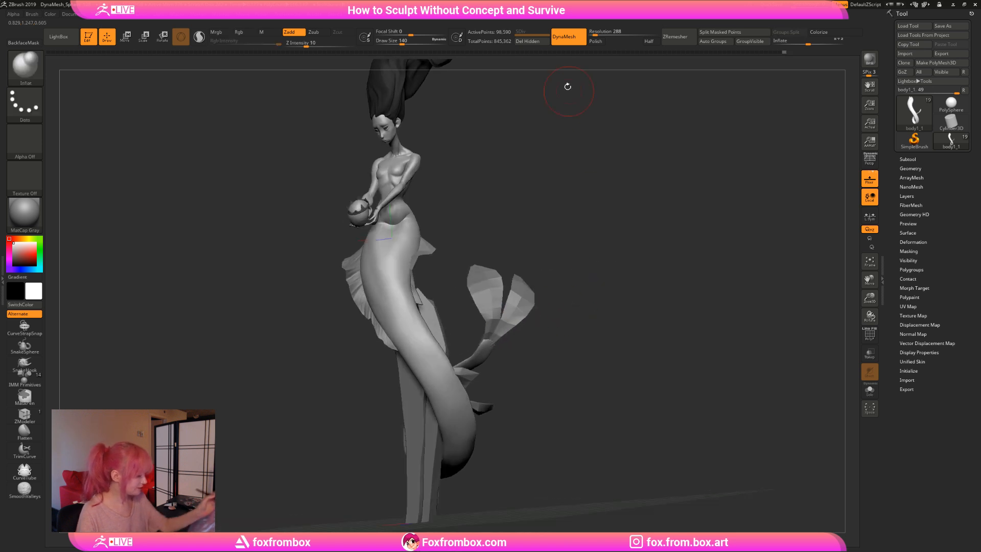
{"action": "left_click", "coordinate": [533, 41]}
{"action": "mouse_move", "coordinate": [600, 76]}
{"action": "left_mouse_down", "text": "ctrl"}
{"action": "mouse_move", "coordinate": [565, 389]}
{"action": "mouse_move", "coordinate": [486, 359]}
{"action": "mouse_move", "coordinate": [554, 325]}
{"action": "left_mouse_up", "text": "ctrl"}
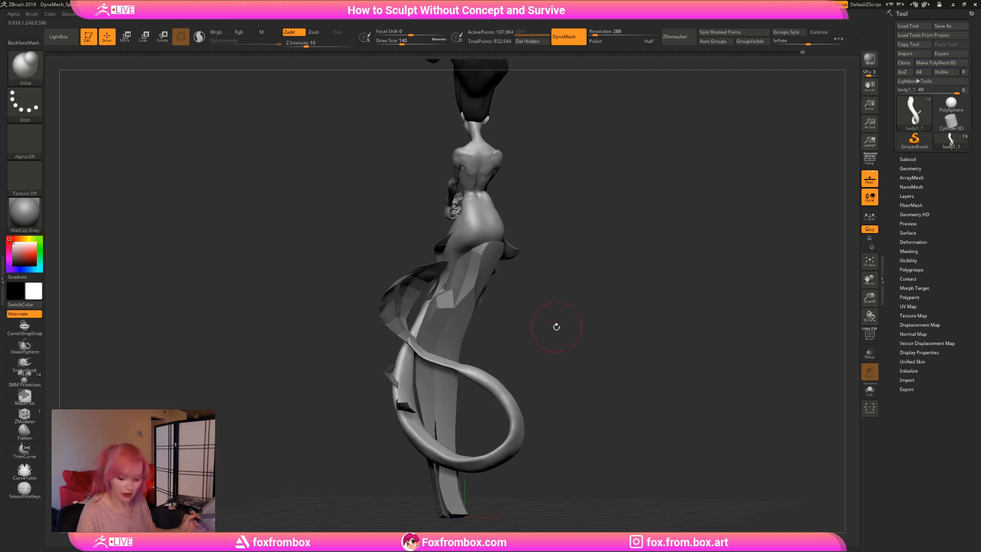
{"action": "left_click_drag", "start_coordinate": [402, 43], "coordinate": [399, 42]}
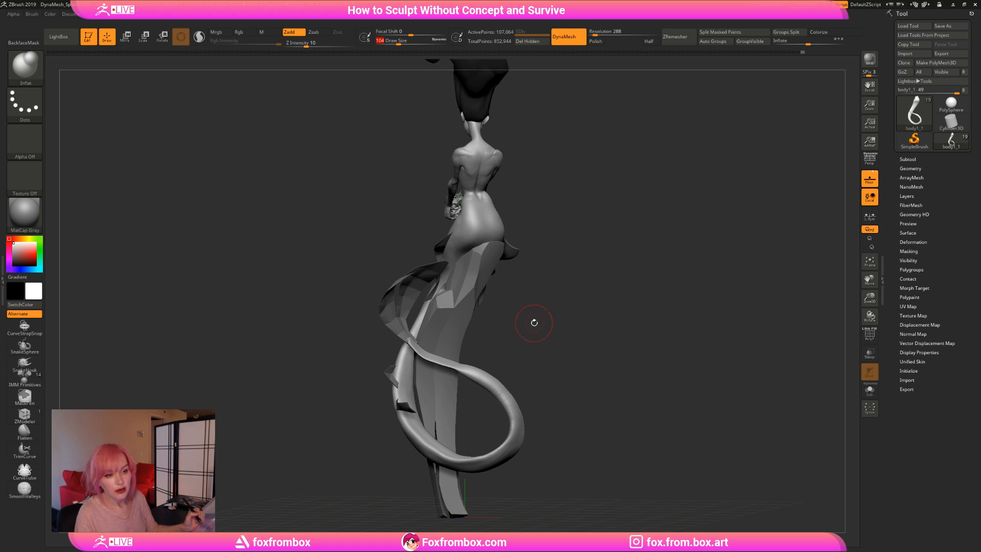
{"action": "left_click_drag", "start_coordinate": [534, 323], "coordinate": [537, 320]}
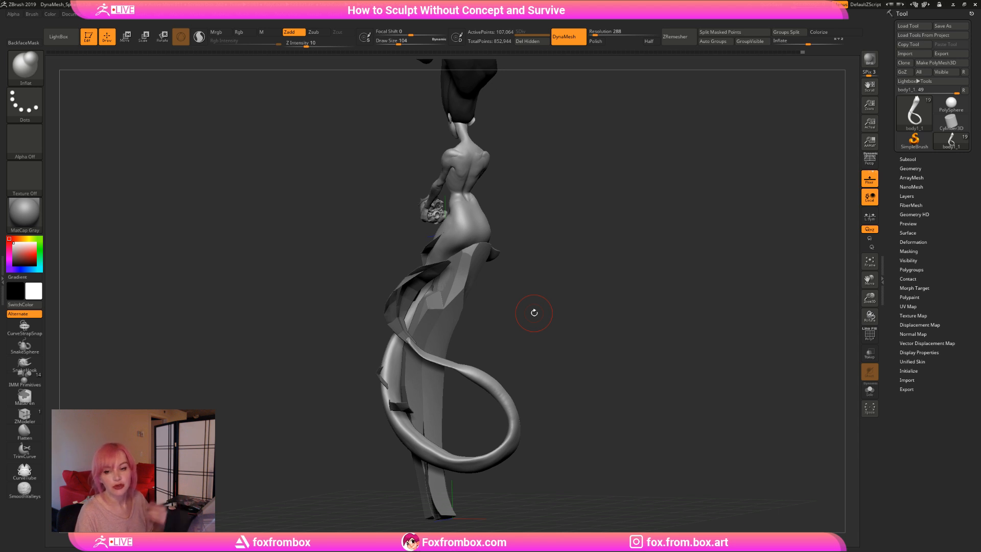
{"action": "mouse_move", "coordinate": [534, 313]}
{"action": "left_mouse_down"}
{"action": "mouse_move", "coordinate": [577, 291]}
{"action": "mouse_move", "coordinate": [582, 302]}
{"action": "left_mouse_up"}
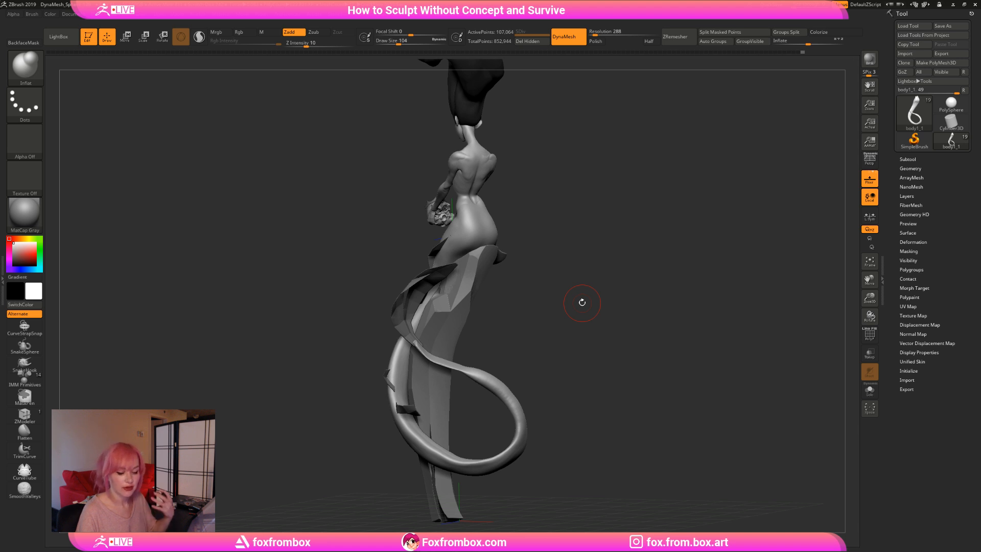
{"action": "mouse_move", "coordinate": [519, 293]}
{"action": "left_mouse_down"}
{"action": "mouse_move", "coordinate": [517, 307]}
{"action": "mouse_move", "coordinate": [495, 214]}
{"action": "left_mouse_up"}
{"action": "left_click_drag", "start_coordinate": [394, 38], "coordinate": [392, 38]}
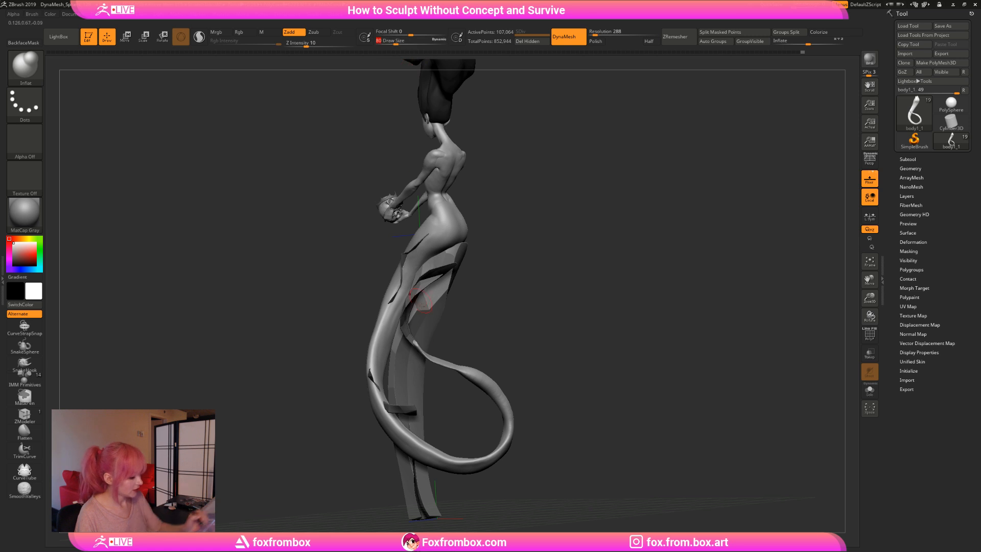
Reshape the trimmed tail end where it meets the fin with the Move brush at draw size 104.
{"action": "key", "text": "b"}
{"action": "key", "text": "m"}
{"action": "key", "text": "v"}
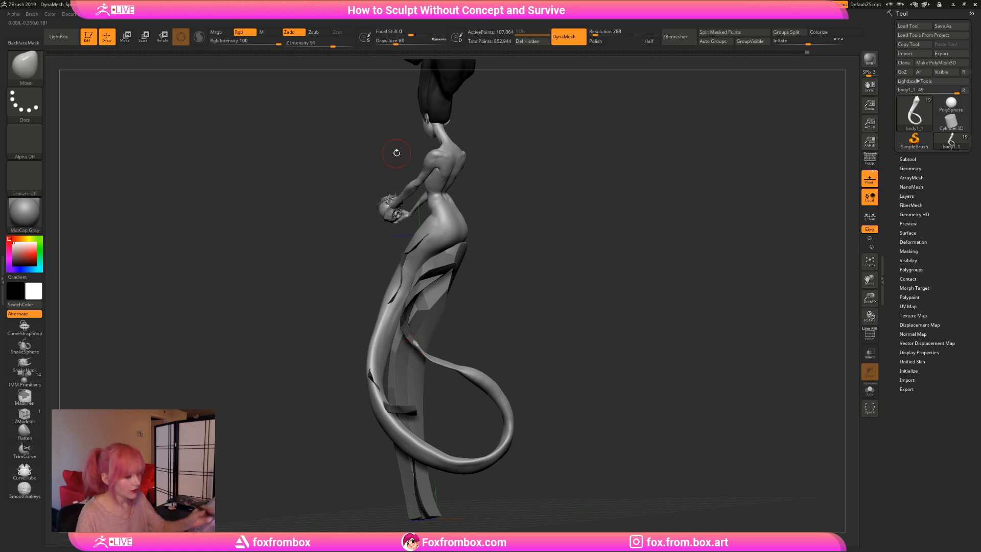
{"action": "left_click_drag", "start_coordinate": [396, 41], "coordinate": [394, 41]}
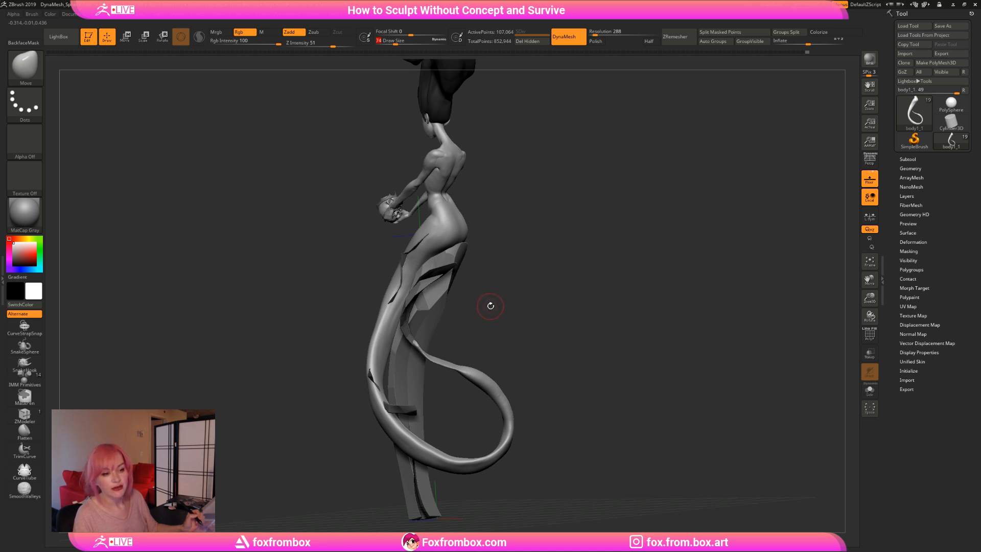
{"action": "left_click_drag", "start_coordinate": [490, 306], "coordinate": [496, 302], "text": "alt"}
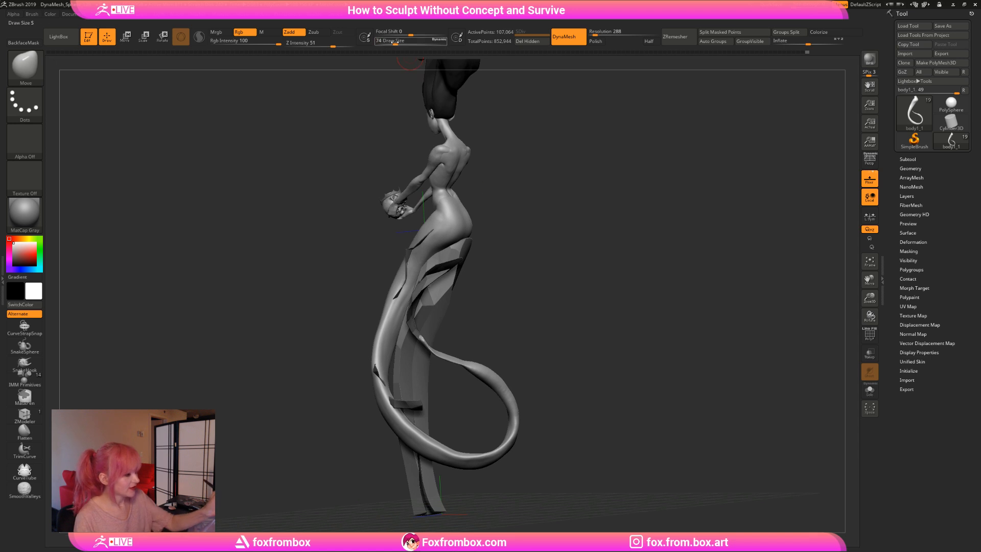
{"action": "left_click_drag", "start_coordinate": [396, 41], "coordinate": [398, 41]}
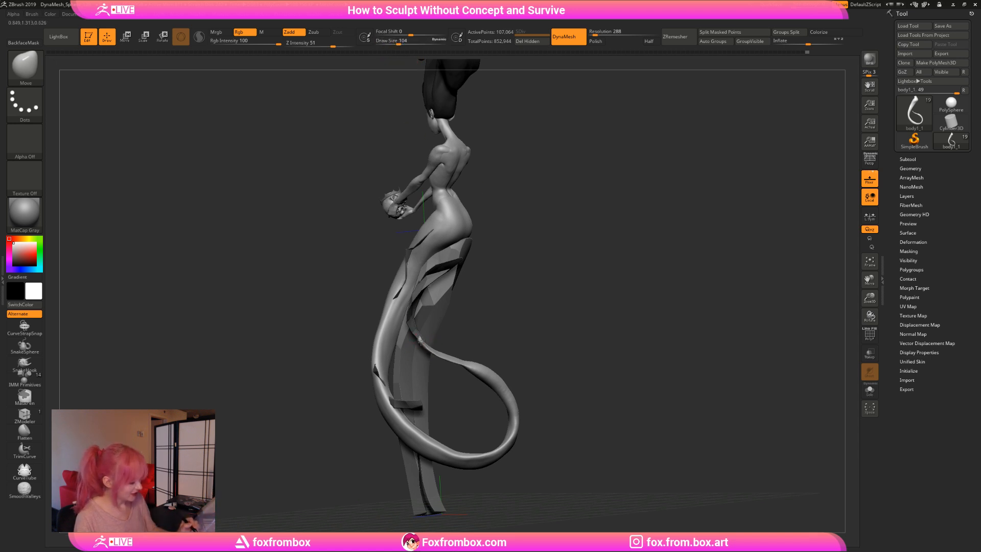
{"action": "mouse_move", "coordinate": [491, 312]}
{"action": "left_mouse_down"}
{"action": "mouse_move", "coordinate": [534, 320]}
{"action": "mouse_move", "coordinate": [436, 327]}
{"action": "left_mouse_up"}
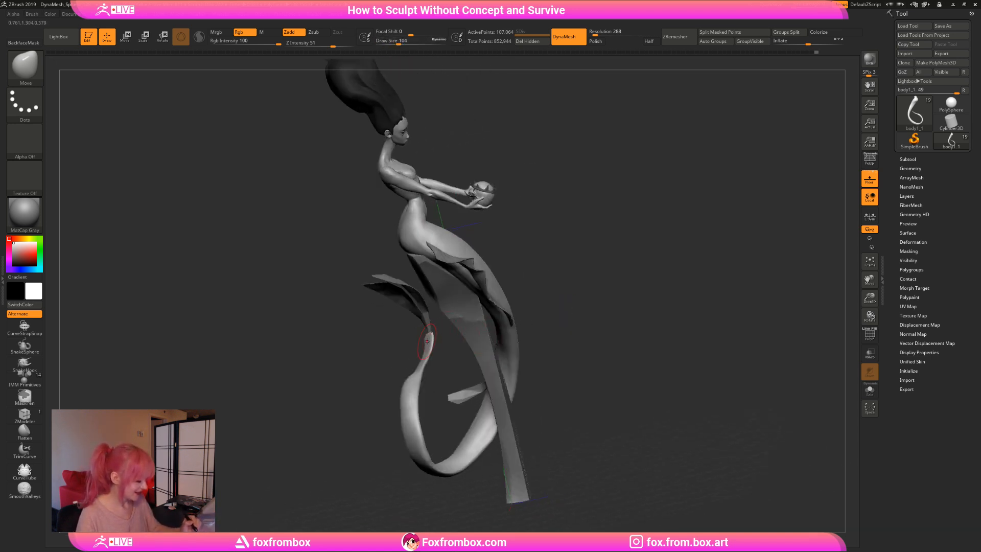
{"action": "right_click_drag", "start_coordinate": [431, 337], "coordinate": [496, 336]}
{"action": "left_click_drag", "start_coordinate": [423, 337], "coordinate": [427, 338]}
{"action": "right_click_drag", "start_coordinate": [486, 335], "coordinate": [450, 333]}
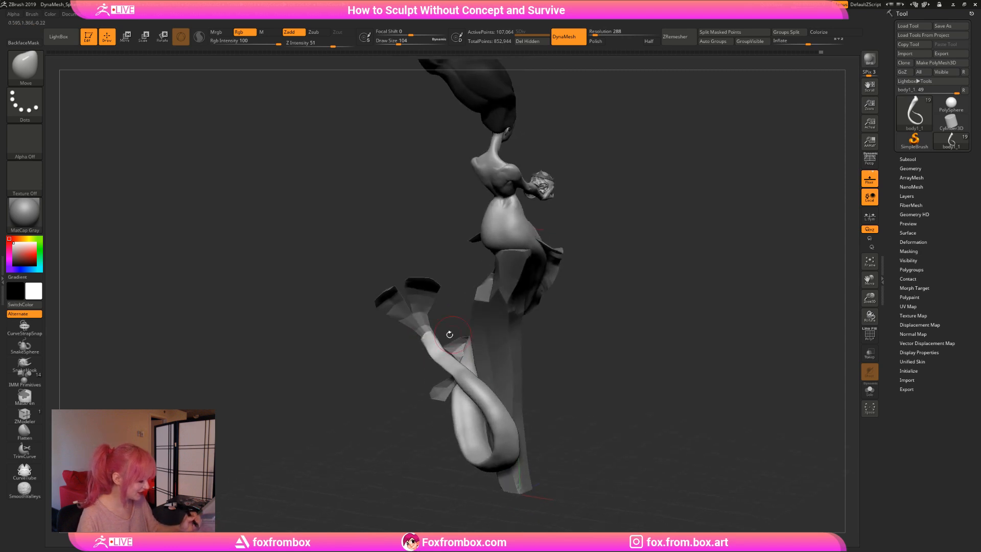
Smooth the thin tail section below the fin and nudge its tip toward the fin base.
{"action": "left_click_drag", "start_coordinate": [426, 337], "coordinate": [443, 363], "text": "shift"}
{"action": "mouse_move", "coordinate": [444, 358]}
{"action": "right_mouse_down"}
{"action": "mouse_move", "coordinate": [498, 348]}
{"action": "mouse_move", "coordinate": [533, 306]}
{"action": "mouse_move", "coordinate": [453, 332]}
{"action": "right_mouse_up"}
{"action": "left_click_drag", "start_coordinate": [425, 336], "coordinate": [421, 330]}
{"action": "right_click_drag", "start_coordinate": [502, 321], "coordinate": [511, 232]}
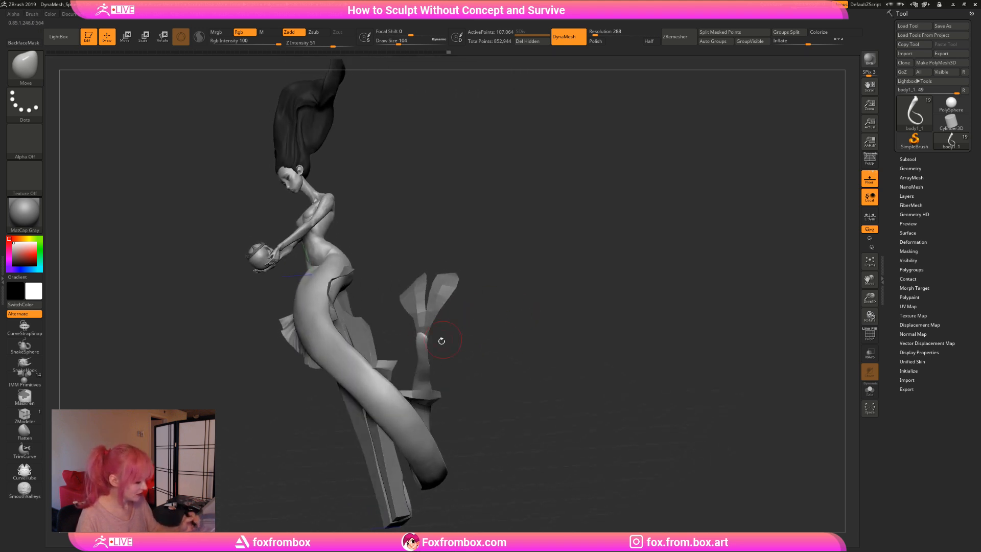
Isolate the tail end again with an inverted lasso mask, adjust its shape with the Move brush and clear the mask.
{"action": "left_click_drag", "start_coordinate": [398, 44], "coordinate": [402, 44]}
{"action": "mouse_move", "coordinate": [415, 363]}
{"action": "left_mouse_down", "text": "ctrl"}
{"action": "mouse_move", "coordinate": [417, 381]}
{"action": "mouse_move", "coordinate": [412, 340]}
{"action": "mouse_move", "coordinate": [440, 348]}
{"action": "left_mouse_up", "text": "ctrl"}
{"action": "left_click", "coordinate": [450, 357], "text": "ctrl"}
{"action": "right_click_drag", "start_coordinate": [444, 346], "coordinate": [534, 300]}
{"action": "left_click_drag", "start_coordinate": [586, 318], "coordinate": [574, 336], "text": "ctrl"}
{"action": "right_click_drag", "start_coordinate": [554, 360], "coordinate": [535, 412]}
Refine the curve of the thin upper tail loop with the Move brush, varying the draw size between 136 and 90.
{"action": "left_click_drag", "start_coordinate": [402, 43], "coordinate": [398, 43]}
{"action": "mouse_move", "coordinate": [645, 296]}
{"action": "left_mouse_down"}
{"action": "mouse_move", "coordinate": [653, 296]}
{"action": "mouse_move", "coordinate": [632, 311]}
{"action": "left_mouse_up"}
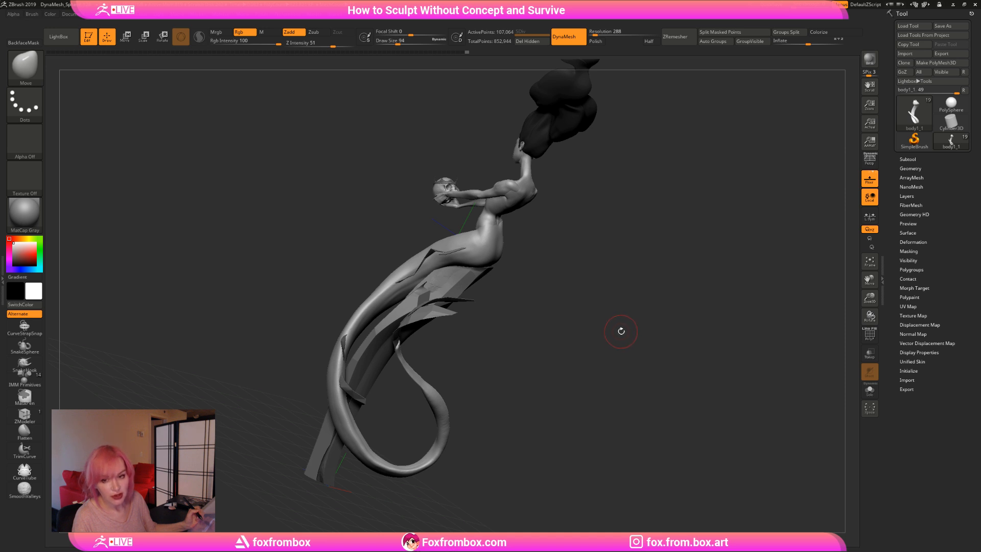
{"action": "left_click_drag", "start_coordinate": [622, 331], "coordinate": [617, 326]}
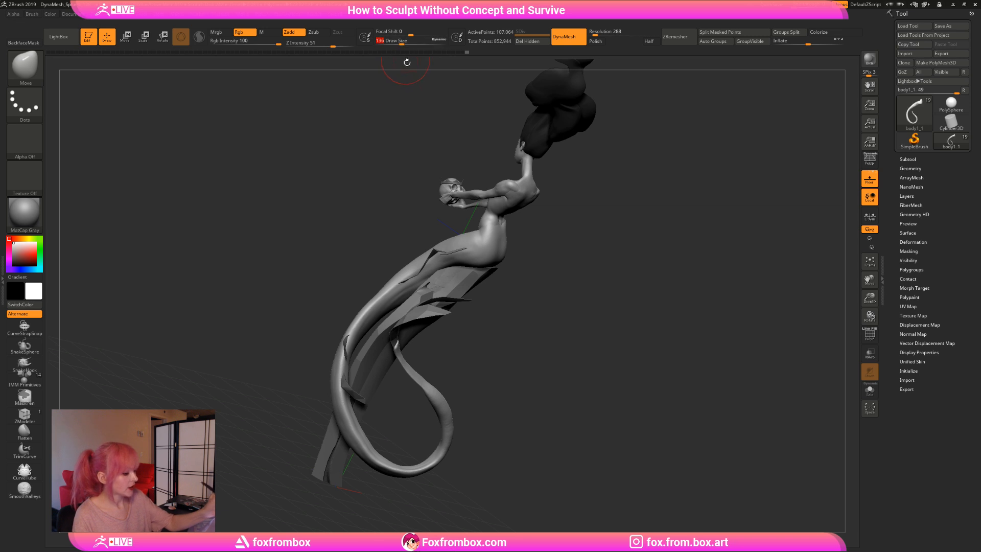
{"action": "left_click_drag", "start_coordinate": [407, 61], "coordinate": [395, 366]}
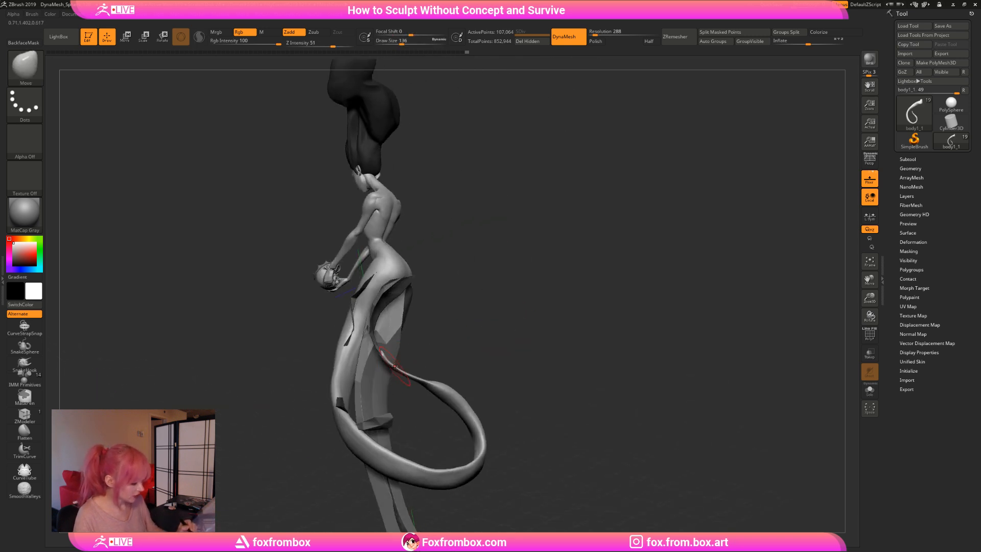
{"action": "key", "text": "bracketleft"}
{"action": "key", "text": "bracketleft"}
{"action": "key", "text": "bracketleft"}
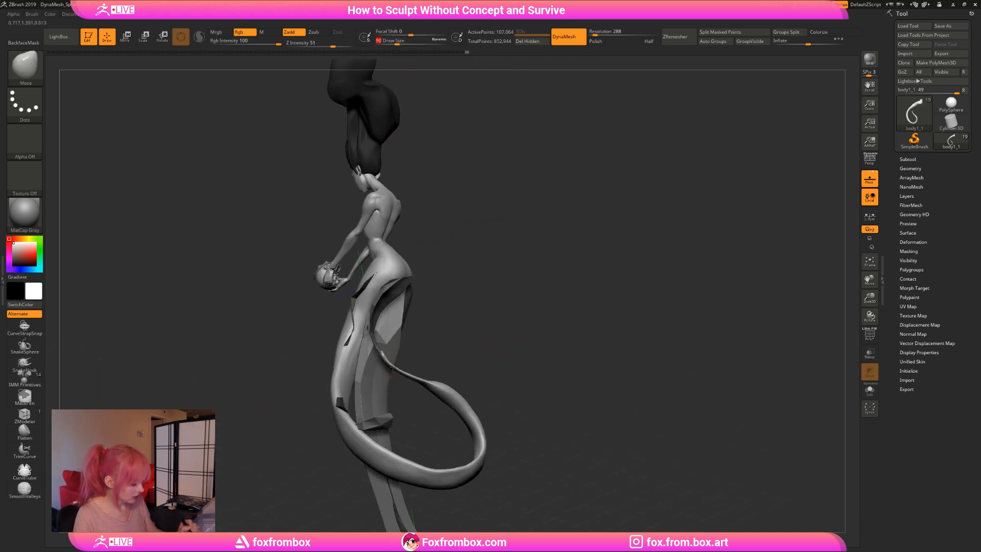
{"action": "left_click_drag", "start_coordinate": [482, 317], "coordinate": [468, 343]}
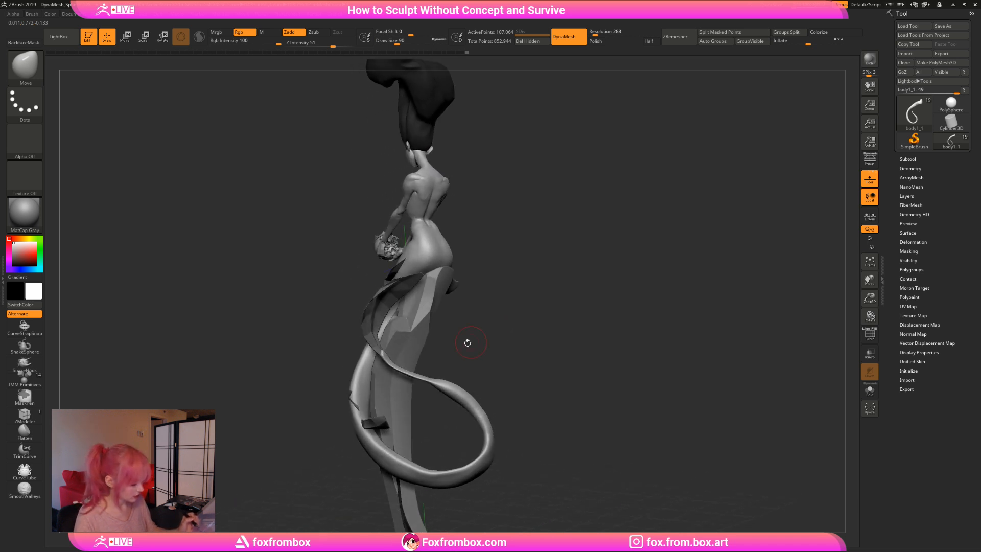
Thicken the thin upper tail loop with the Inflate brush at draw size 90.
{"action": "key", "text": "b"}
{"action": "key", "text": "i"}
{"action": "key", "text": "n"}
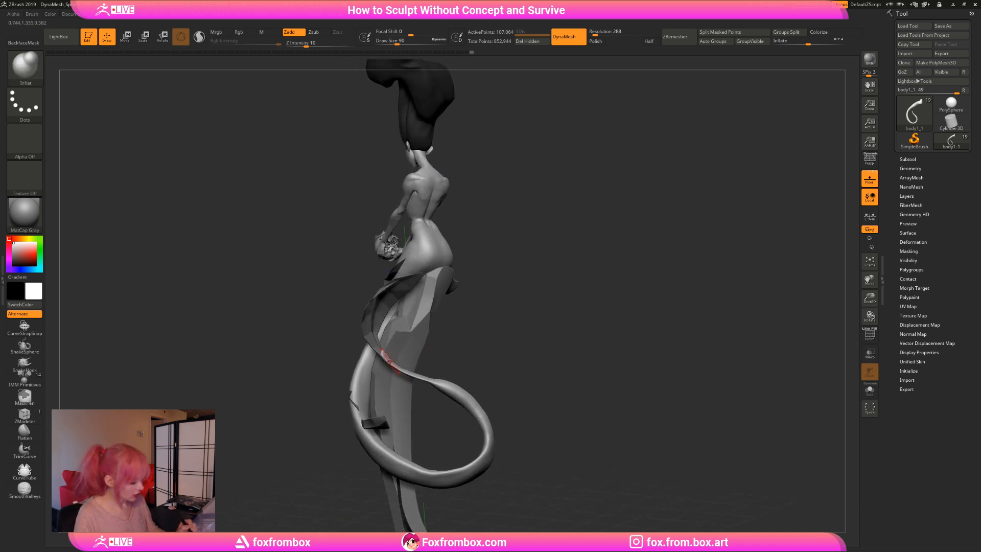
{"action": "mouse_move", "coordinate": [390, 361]}
{"action": "left_mouse_down"}
{"action": "mouse_move", "coordinate": [438, 387]}
{"action": "mouse_move", "coordinate": [517, 355]}
{"action": "mouse_move", "coordinate": [480, 359]}
{"action": "left_mouse_up"}
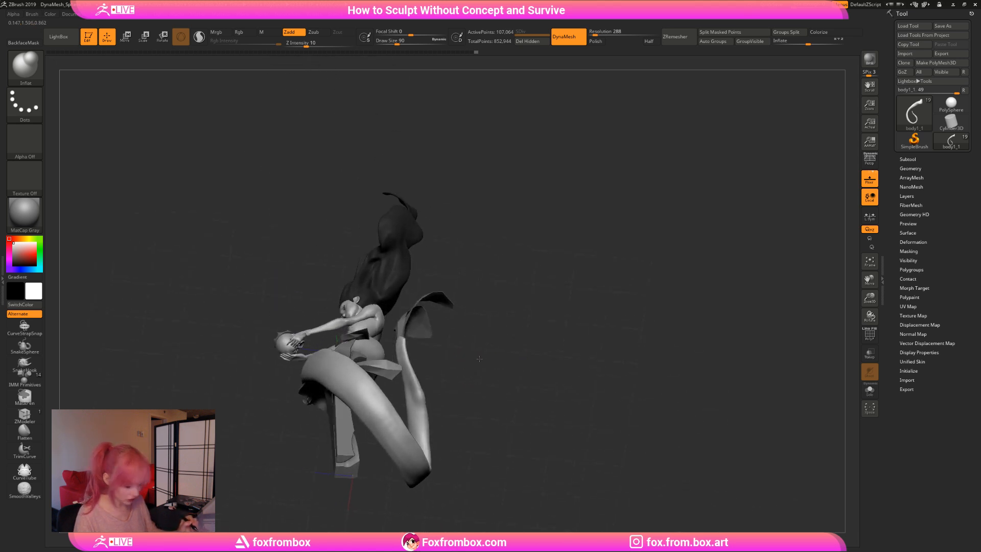
Reshape the thin tail section below the fin with the Move brush at draw size 77 and smooth it.
{"action": "key", "text": "b"}
{"action": "key", "text": "m"}
{"action": "key", "text": "v"}
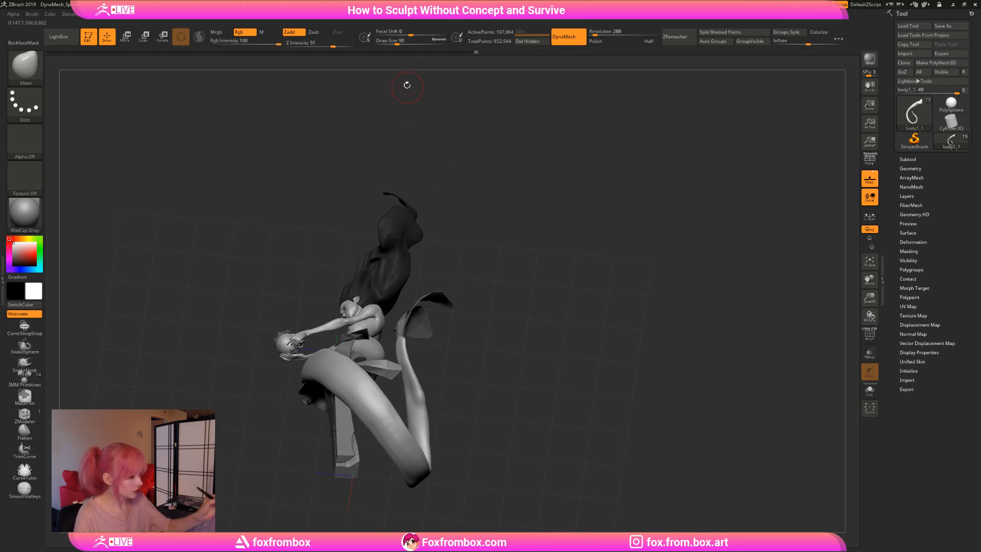
{"action": "left_click_drag", "start_coordinate": [398, 41], "coordinate": [395, 41]}
{"action": "key", "text": "shift"}
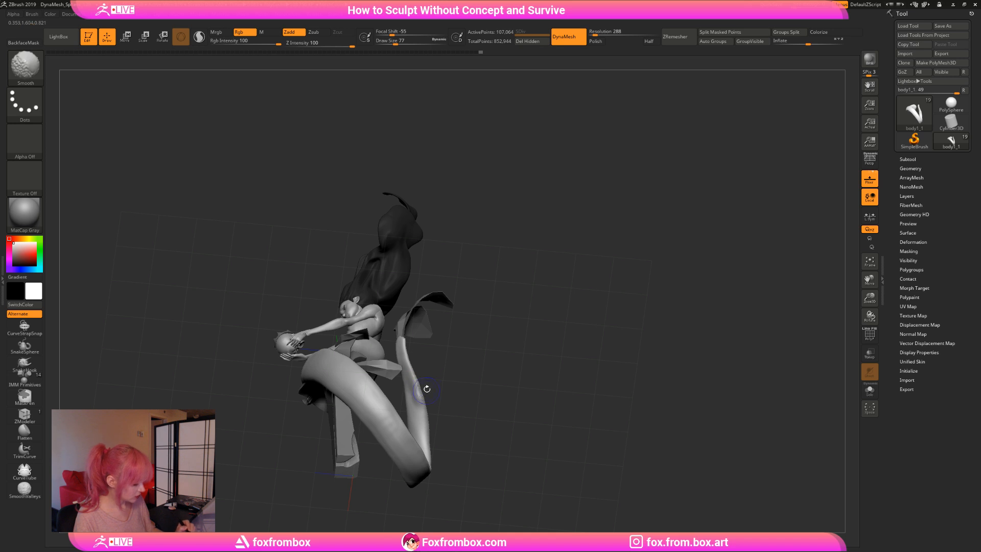
Remesh the tail with DynaMesh at resolution 288 and smooth its thin section again.
{"action": "key", "text": "ctrl"}
{"action": "key", "text": "shift"}
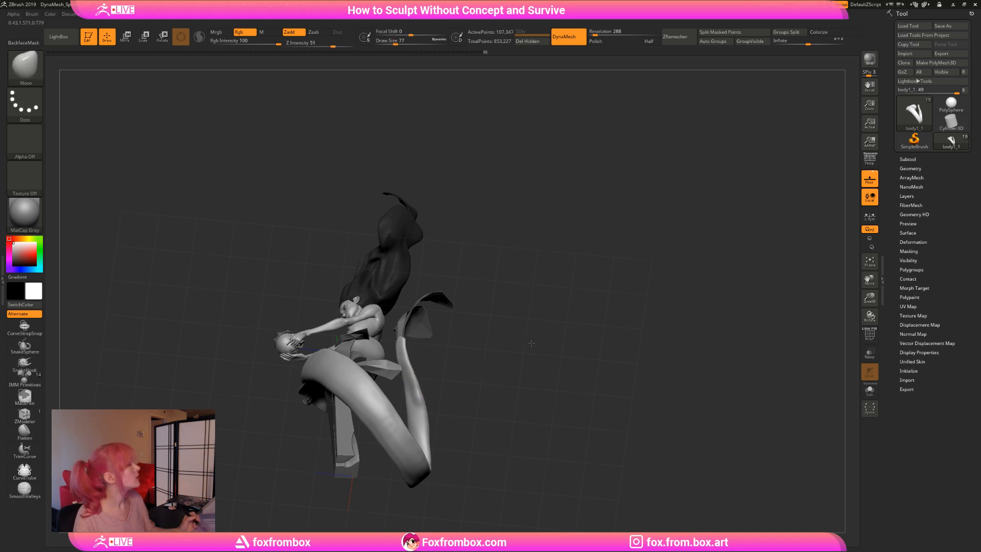
{"action": "left_click_drag", "start_coordinate": [460, 357], "coordinate": [523, 354]}
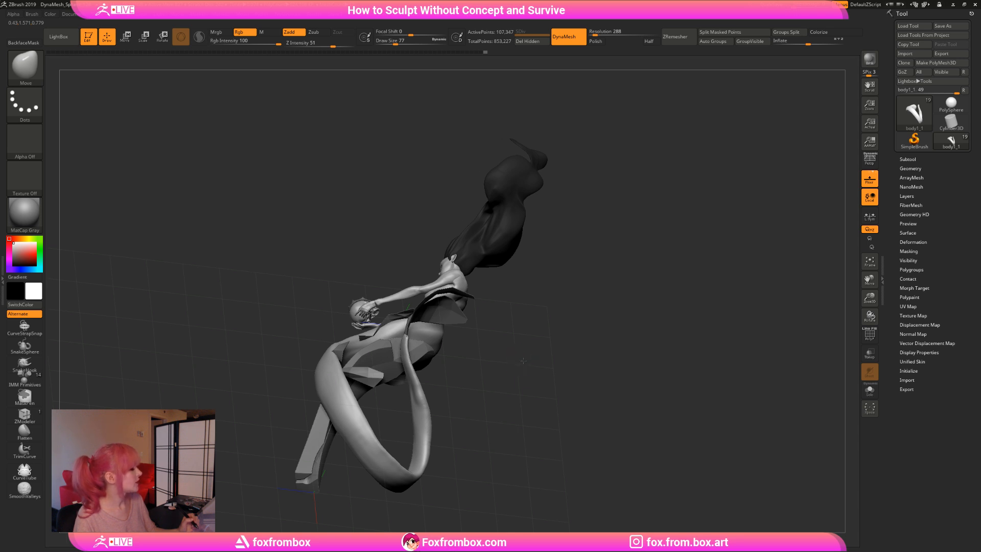
Inflate the thin tail section between the loop and the fin at draw size 77.
{"action": "left_click_drag", "start_coordinate": [523, 361], "coordinate": [407, 387]}
{"action": "key", "text": "b"}
{"action": "key", "text": "i"}
{"action": "key", "text": "n"}
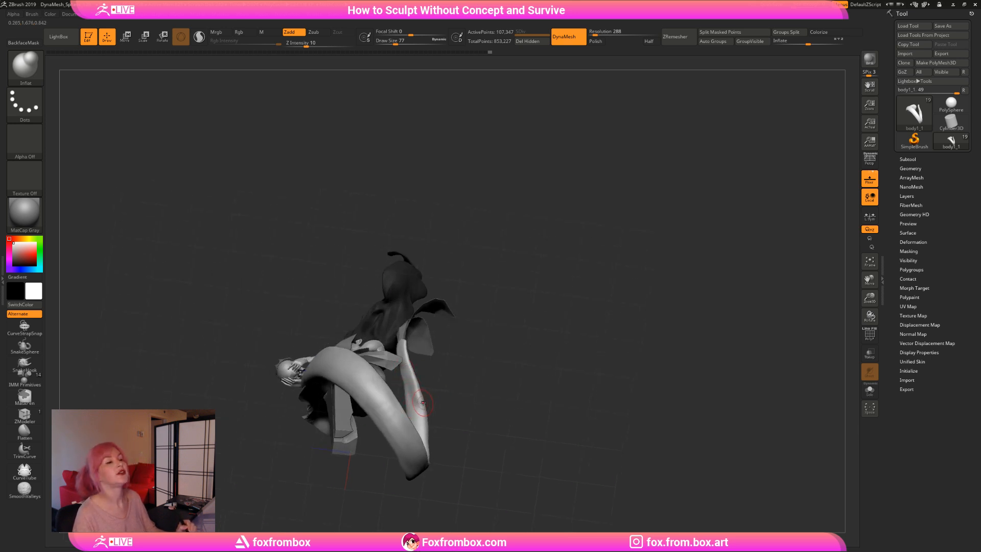
{"action": "left_click_drag", "start_coordinate": [508, 348], "coordinate": [403, 369]}
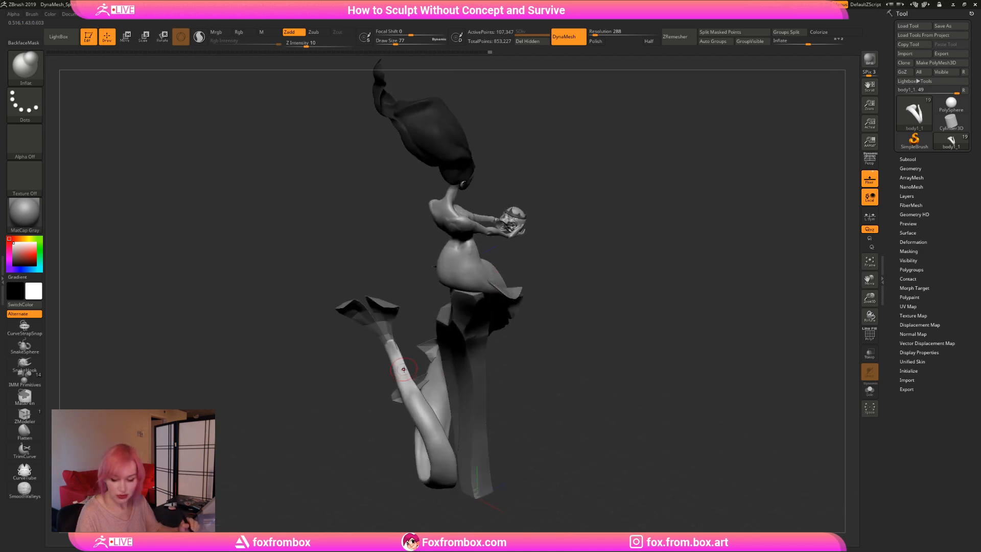
Add volume to the back of the thin tail section with the Inflate and ClayBuildup brushes at draw size 68.
{"action": "left_click_drag", "start_coordinate": [397, 42], "coordinate": [394, 43]}
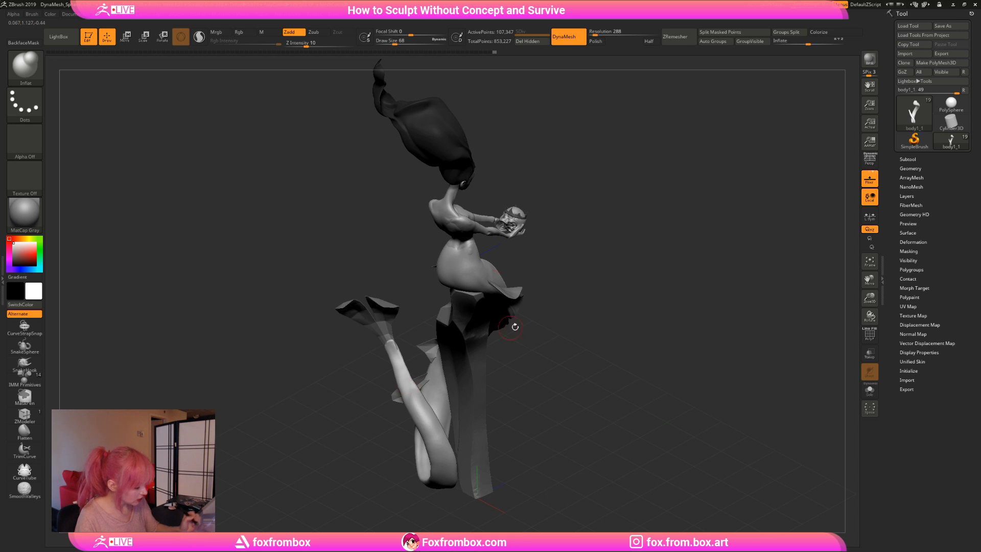
{"action": "mouse_move", "coordinate": [512, 324]}
{"action": "left_mouse_down"}
{"action": "mouse_move", "coordinate": [563, 330]}
{"action": "mouse_move", "coordinate": [511, 363]}
{"action": "mouse_move", "coordinate": [419, 393]}
{"action": "left_mouse_up"}
{"action": "key", "text": "b"}
{"action": "key", "text": "c"}
{"action": "key", "text": "b"}
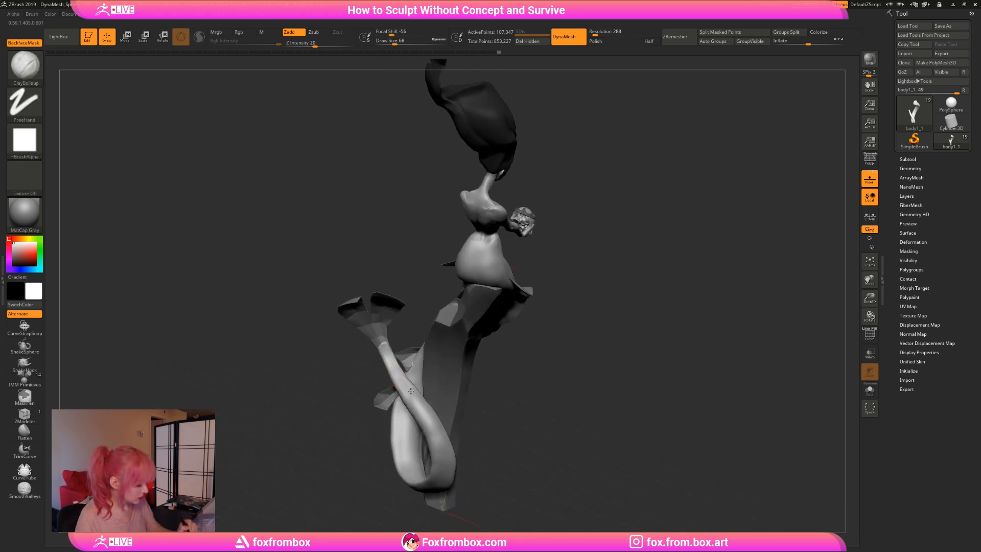
{"action": "mouse_move", "coordinate": [519, 358]}
{"action": "left_mouse_down"}
{"action": "mouse_move", "coordinate": [406, 392]}
{"action": "mouse_move", "coordinate": [444, 364]}
{"action": "mouse_move", "coordinate": [442, 353]}
{"action": "mouse_move", "coordinate": [405, 351]}
{"action": "mouse_move", "coordinate": [434, 364]}
{"action": "mouse_move", "coordinate": [409, 379]}
{"action": "mouse_move", "coordinate": [430, 380]}
{"action": "left_mouse_up"}
Hide the small fin subtool body1_8 that covers the thin tail section and reselect the tail subtool.
{"action": "left_click", "coordinate": [405, 380], "text": "alt"}
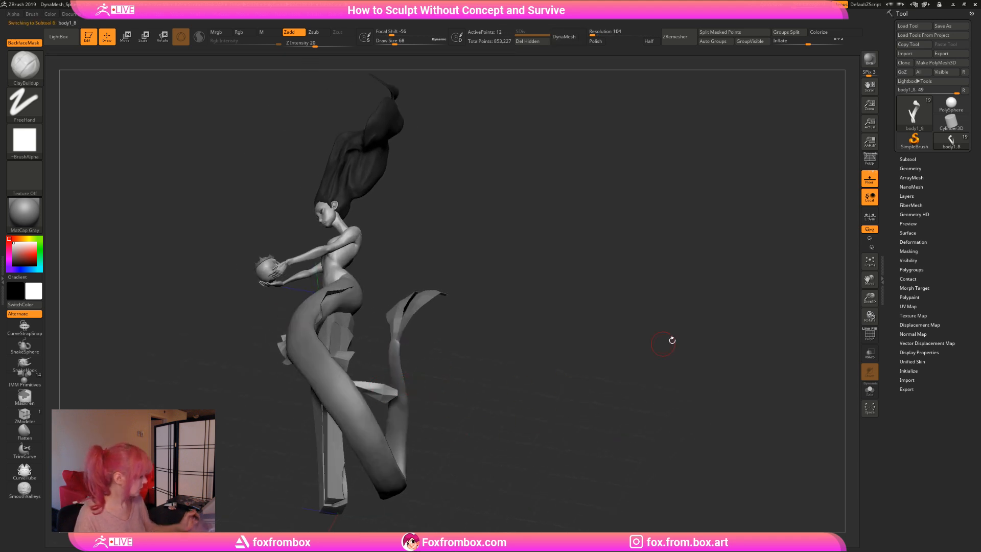
{"action": "left_click", "coordinate": [915, 158]}
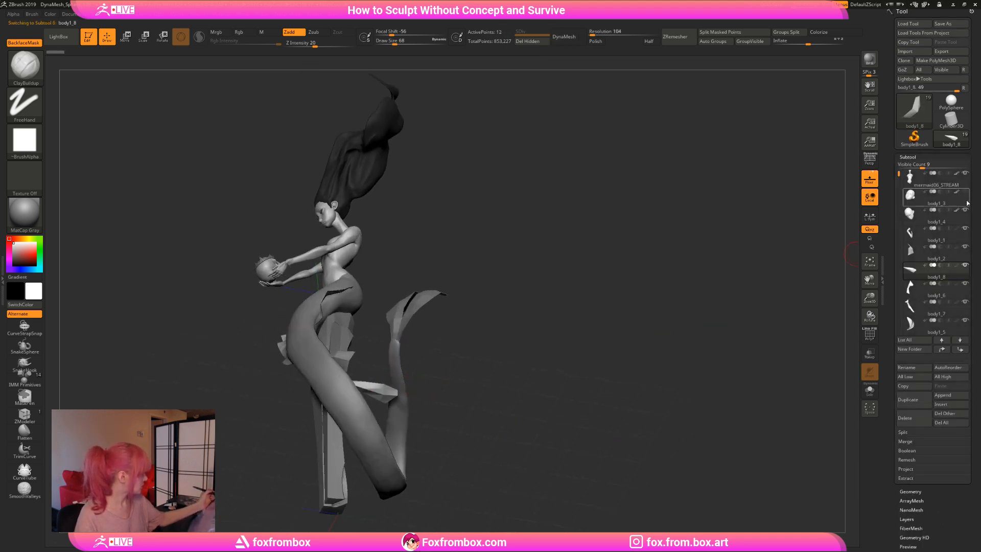
{"action": "mouse_move", "coordinate": [433, 362]}
{"action": "left_mouse_down"}
{"action": "mouse_move", "coordinate": [402, 355]}
{"action": "mouse_move", "coordinate": [450, 356]}
{"action": "mouse_move", "coordinate": [418, 365]}
{"action": "left_mouse_up"}
{"action": "left_click", "coordinate": [404, 365], "text": "alt"}
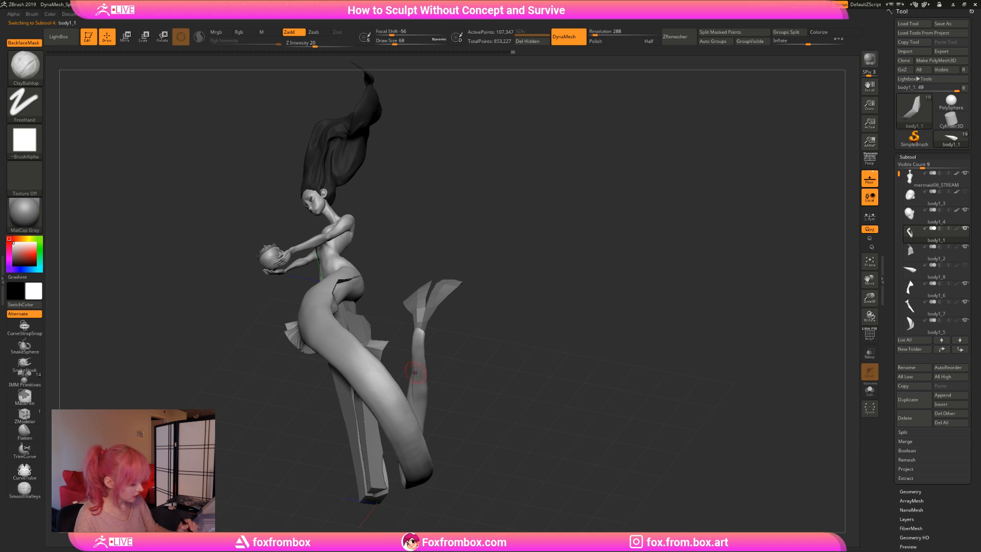
Smooth the uncovered thin tail section at draw size 68.
{"action": "key", "text": "shift"}
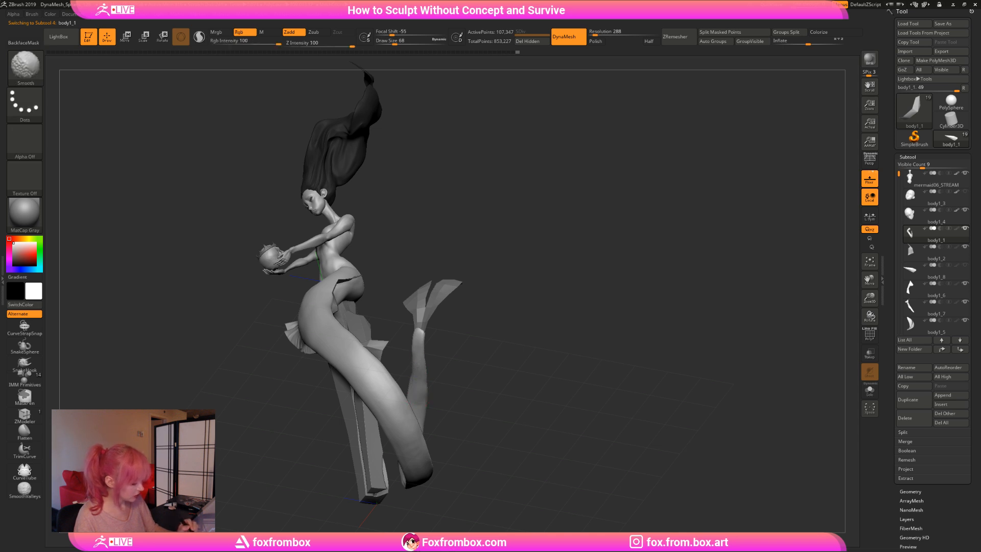
{"action": "left_click_drag", "start_coordinate": [491, 357], "coordinate": [411, 382]}
{"action": "left_click_drag", "start_coordinate": [540, 356], "coordinate": [523, 365]}
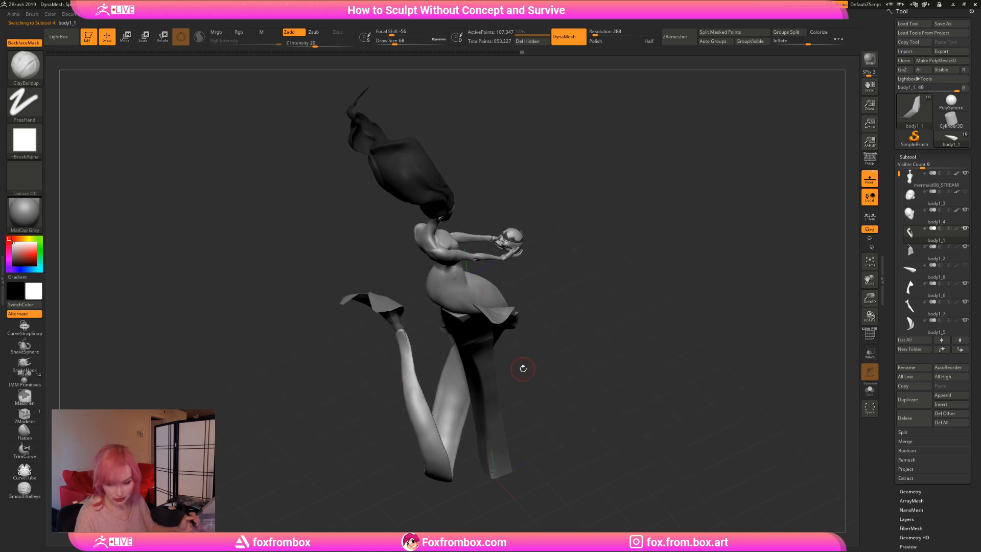
Thicken the tail section rising toward the fin with the Inflate brush at draw size 97.
{"action": "key", "text": "b"}
{"action": "key", "text": "i"}
{"action": "key", "text": "n"}
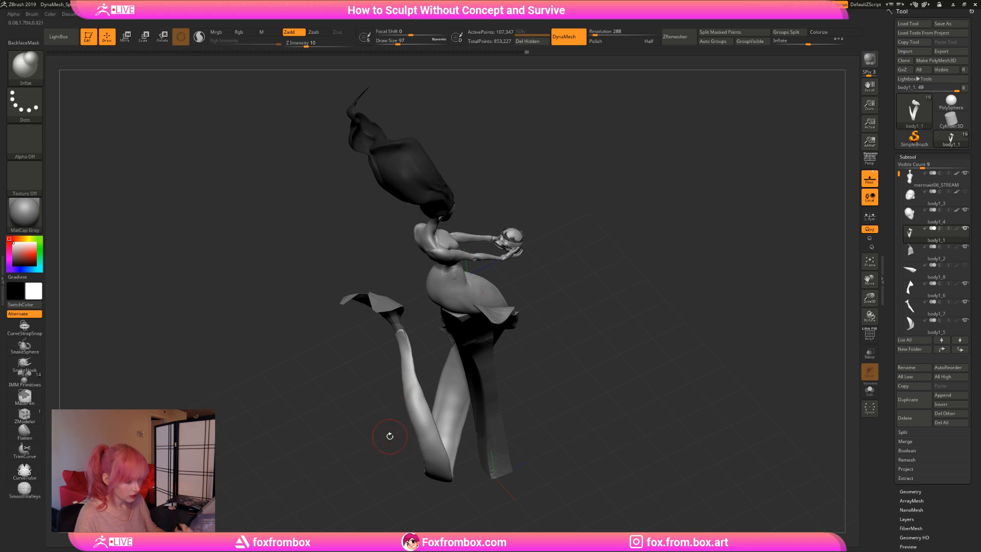
{"action": "mouse_move", "coordinate": [390, 436]}
{"action": "left_mouse_down"}
{"action": "mouse_move", "coordinate": [416, 394]}
{"action": "mouse_move", "coordinate": [415, 368]}
{"action": "left_mouse_up"}
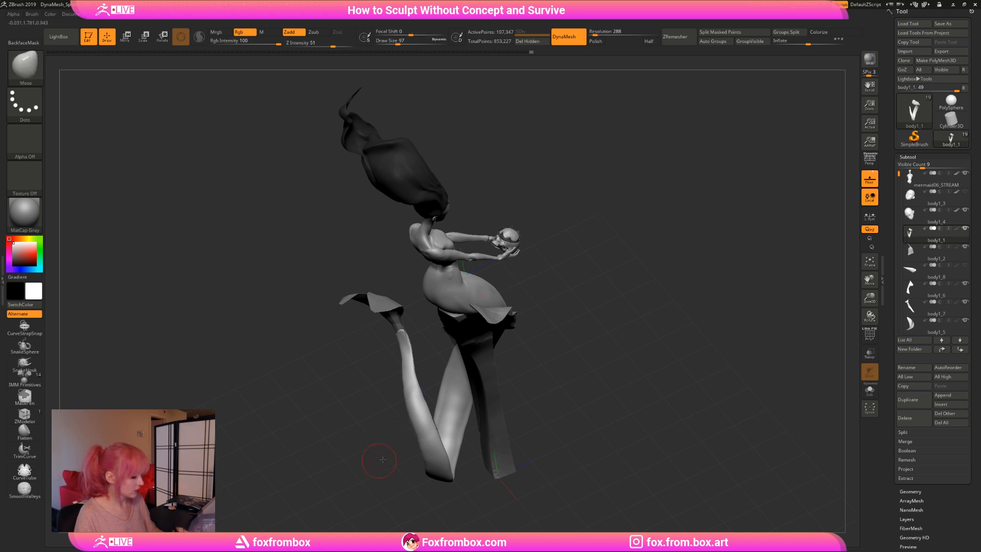
Adjust the tail loop's curve with the Move brush at draw size 97, comparing its silhouette from several side angles.
{"action": "mouse_move", "coordinate": [390, 463]}
{"action": "left_mouse_down"}
{"action": "mouse_move", "coordinate": [515, 329]}
{"action": "mouse_move", "coordinate": [434, 332]}
{"action": "mouse_move", "coordinate": [496, 321]}
{"action": "left_mouse_up"}
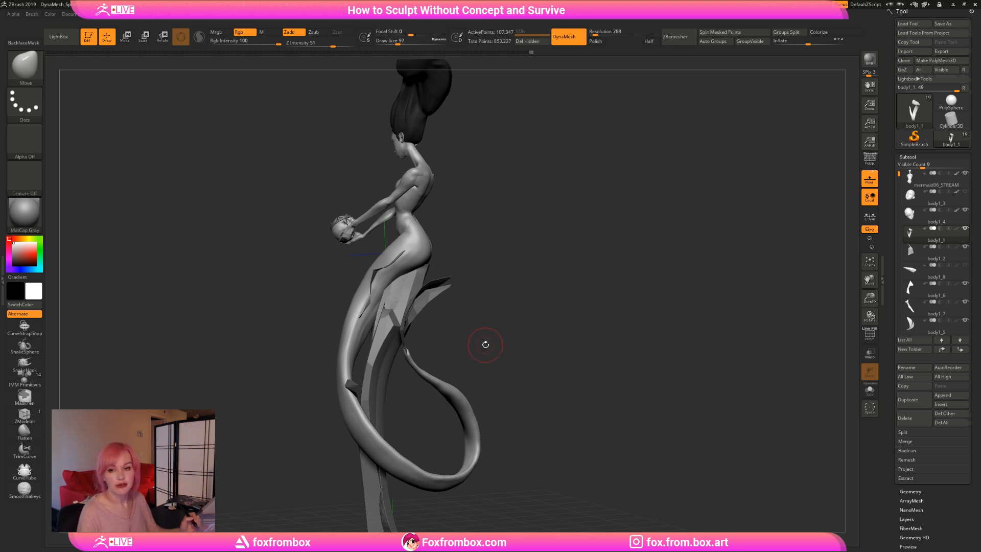
{"action": "left_click_drag", "start_coordinate": [486, 344], "coordinate": [492, 339]}
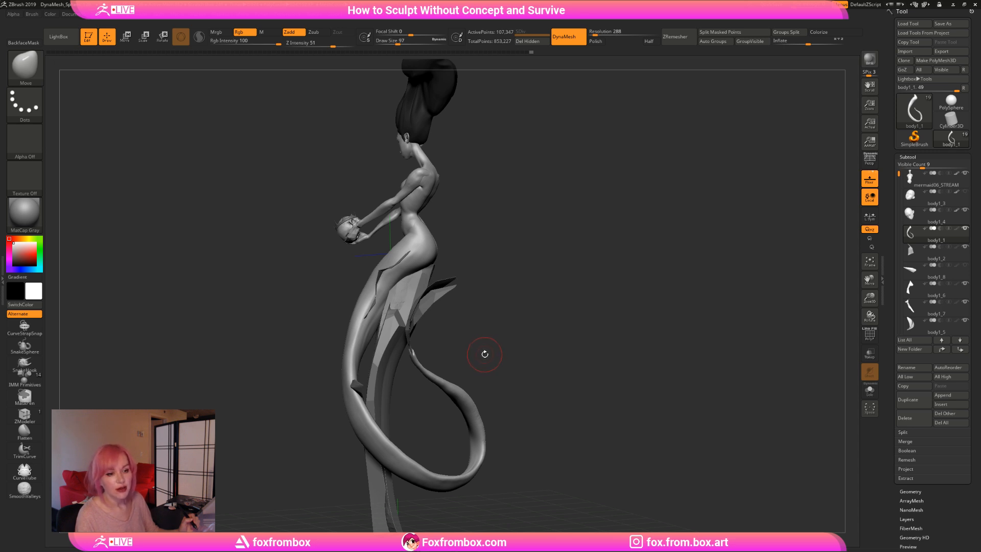
{"action": "mouse_move", "coordinate": [485, 354]}
{"action": "left_mouse_down"}
{"action": "mouse_move", "coordinate": [493, 339]}
{"action": "mouse_move", "coordinate": [500, 346]}
{"action": "left_mouse_up"}
{"action": "left_click_drag", "start_coordinate": [497, 339], "coordinate": [494, 332], "text": "alt"}
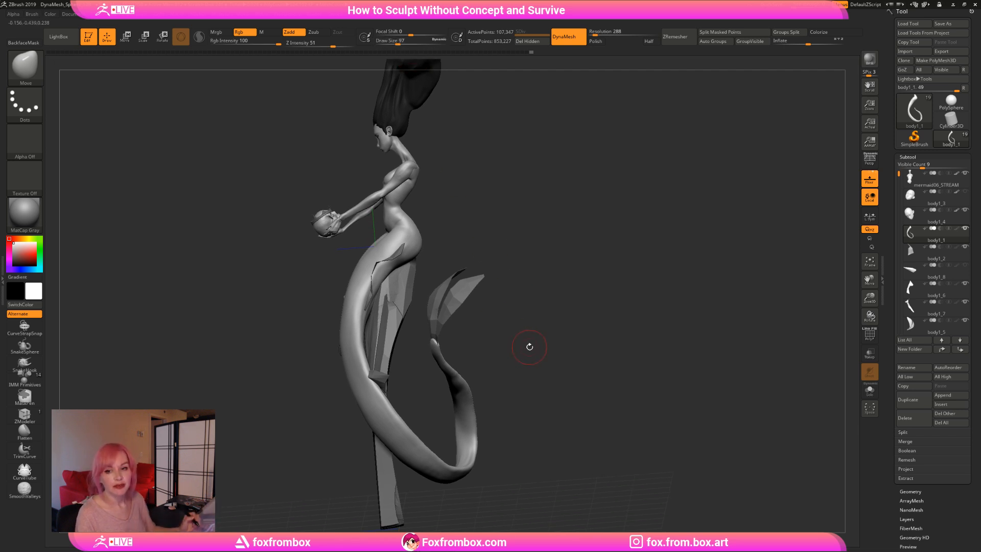
{"action": "left_click_drag", "start_coordinate": [528, 349], "coordinate": [528, 346]}
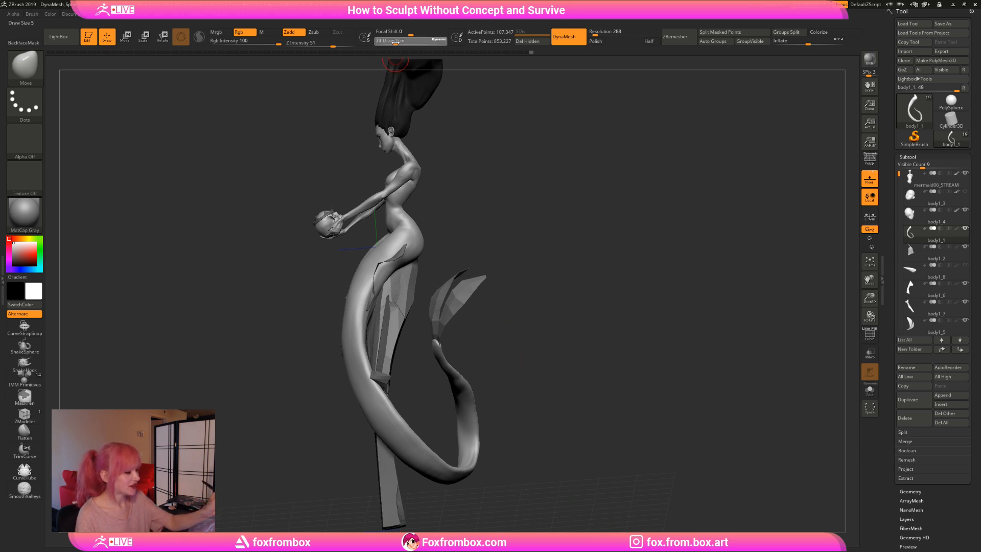
Build up the thin tail section below the fin with ClayBuildup at draw size 46 and smooth the strokes.
{"action": "left_click_drag", "start_coordinate": [481, 322], "coordinate": [474, 363]}
{"action": "key", "text": "b"}
{"action": "key", "text": "c"}
{"action": "key", "text": "b"}
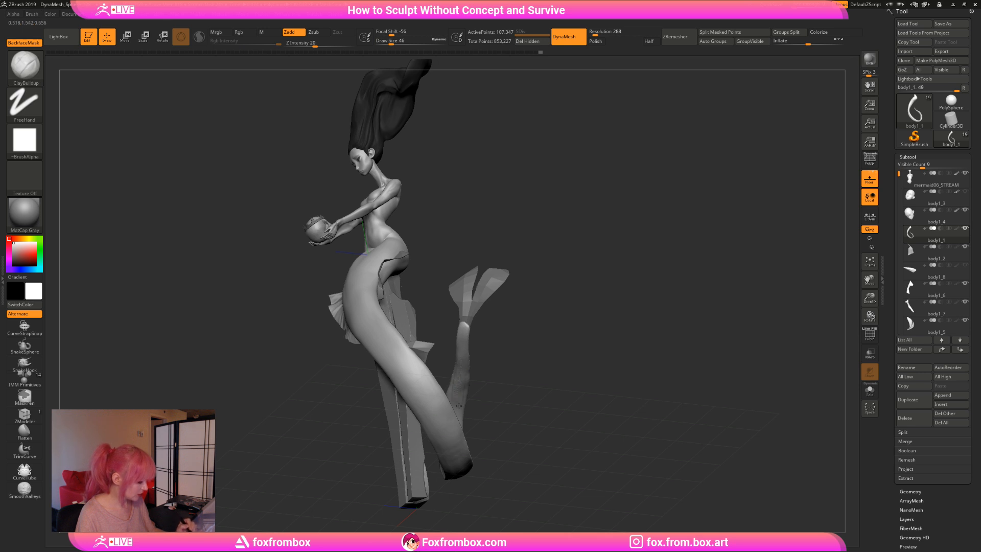
{"action": "key", "text": "shift"}
{"action": "left_click_drag", "start_coordinate": [495, 366], "coordinate": [459, 416]}
{"action": "key", "text": "shift"}
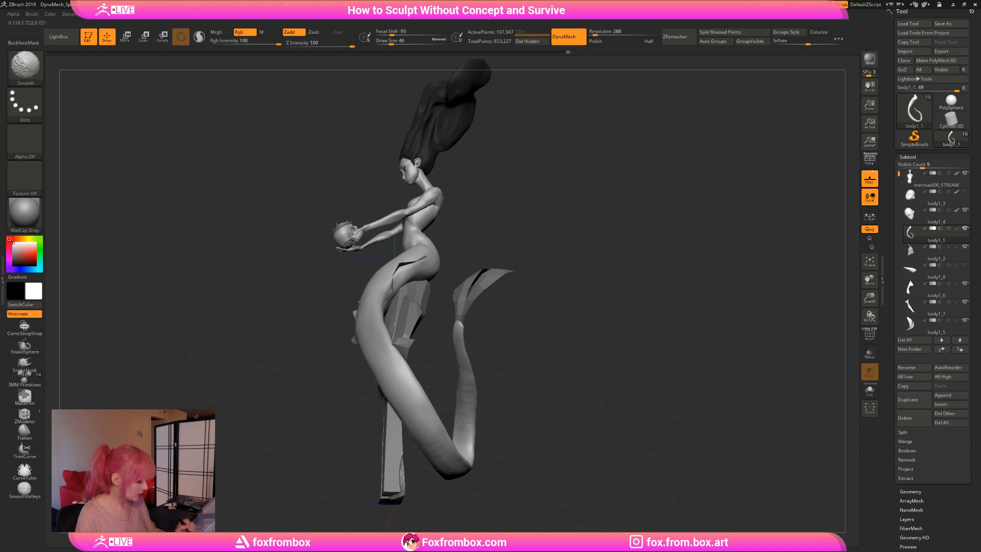
{"action": "left_click_drag", "start_coordinate": [512, 363], "coordinate": [534, 354]}
{"action": "key", "text": "shift"}
{"action": "mouse_move", "coordinate": [467, 424]}
{"action": "left_mouse_down"}
{"action": "mouse_move", "coordinate": [511, 389]}
{"action": "mouse_move", "coordinate": [578, 363]}
{"action": "mouse_move", "coordinate": [532, 365]}
{"action": "left_mouse_up"}
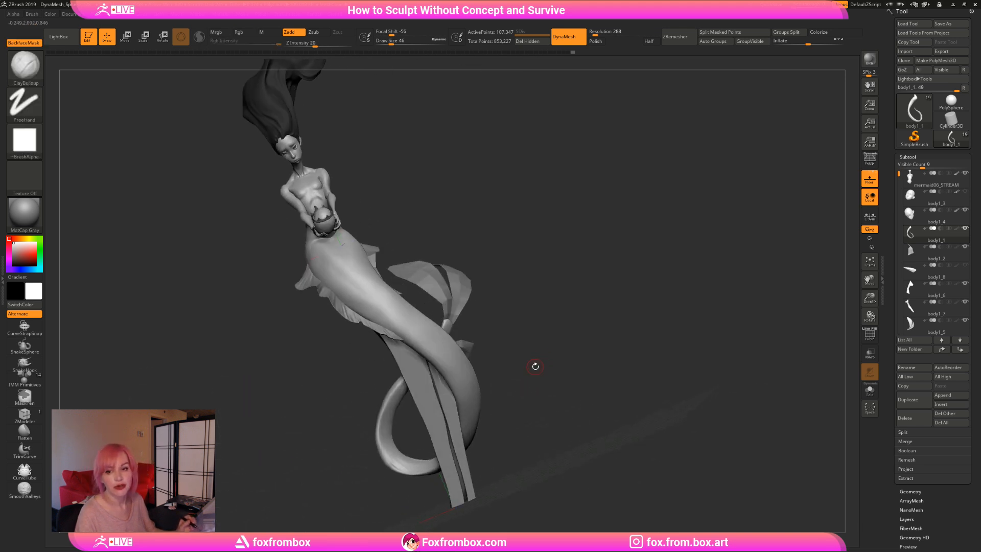
Smooth the rising tail section more broadly at draw size 90 and return to the ClayBuildup brush.
{"action": "left_click", "coordinate": [397, 42]}
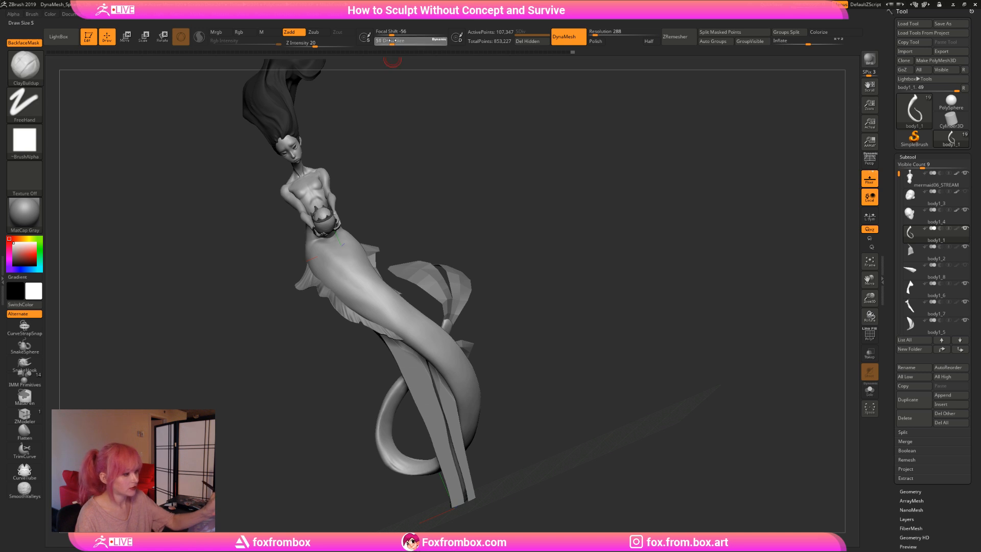
{"action": "left_click_drag", "start_coordinate": [549, 314], "coordinate": [422, 356]}
{"action": "key", "text": "shift"}
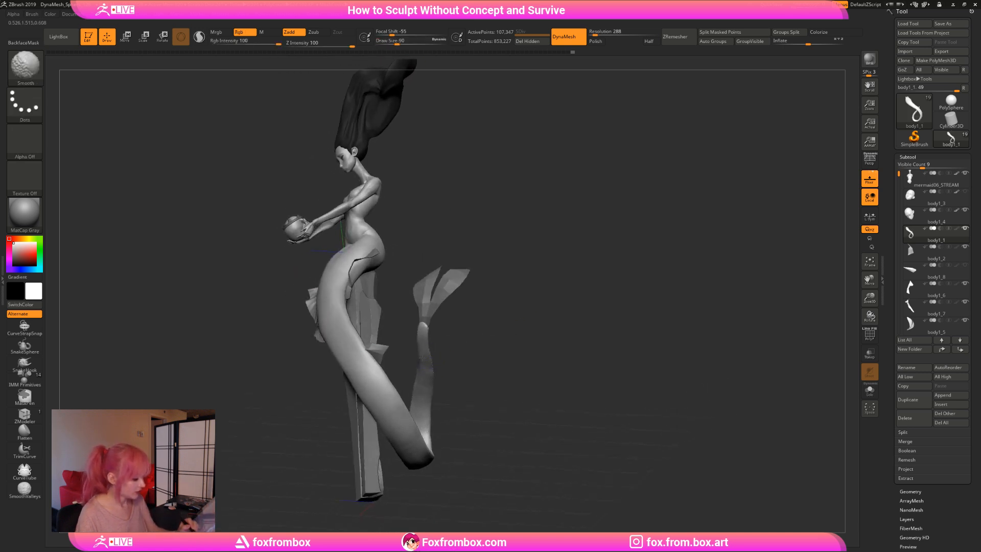
{"action": "mouse_move", "coordinate": [523, 333]}
{"action": "left_mouse_down"}
{"action": "mouse_move", "coordinate": [460, 336]}
{"action": "mouse_move", "coordinate": [532, 348]}
{"action": "mouse_move", "coordinate": [568, 329]}
{"action": "mouse_move", "coordinate": [462, 349]}
{"action": "mouse_move", "coordinate": [440, 365]}
{"action": "mouse_move", "coordinate": [440, 380]}
{"action": "mouse_move", "coordinate": [453, 344]}
{"action": "mouse_move", "coordinate": [425, 394]}
{"action": "mouse_move", "coordinate": [440, 368]}
{"action": "mouse_move", "coordinate": [498, 353]}
{"action": "left_mouse_up"}
{"action": "key", "text": "shift"}
{"action": "key", "text": "b"}
{"action": "key", "text": "c"}
{"action": "key", "text": "b"}
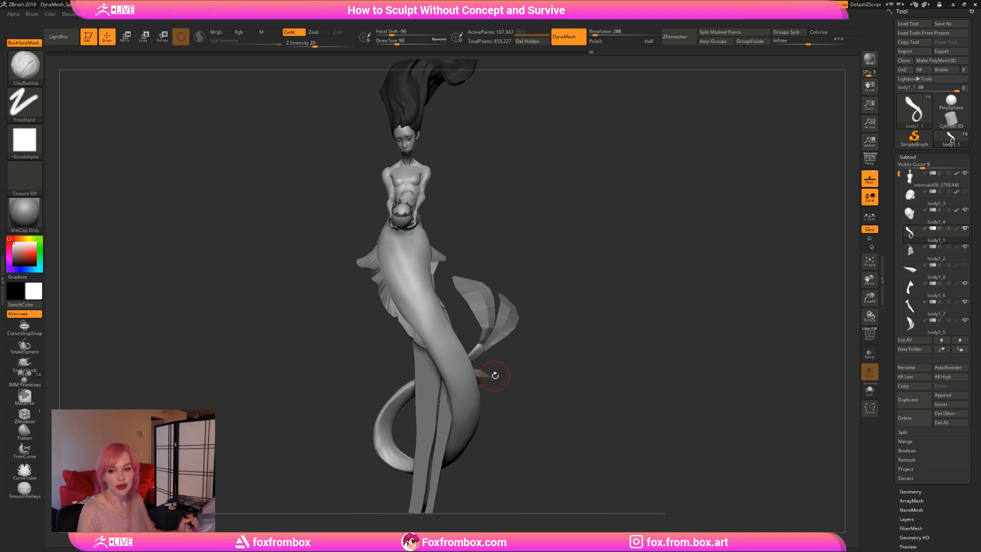
Save the project and review the figure's silhouette and tail loop from the front, side and back.
{"action": "mouse_move", "coordinate": [527, 364]}
{"action": "left_mouse_down", "text": "alt"}
{"action": "mouse_move", "coordinate": [539, 365]}
{"action": "mouse_move", "coordinate": [531, 368]}
{"action": "left_mouse_up", "text": "alt"}
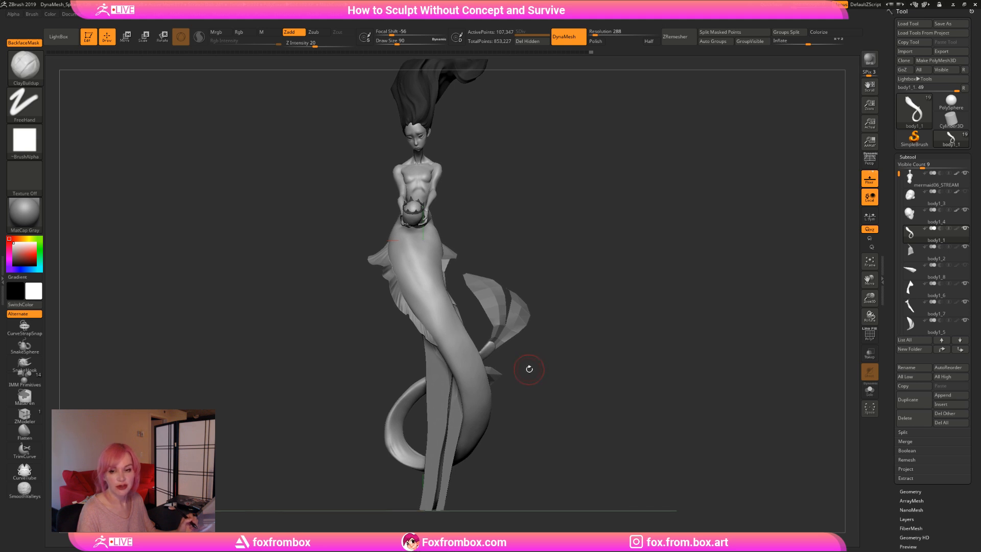
{"action": "left_click_drag", "start_coordinate": [532, 366], "coordinate": [531, 365]}
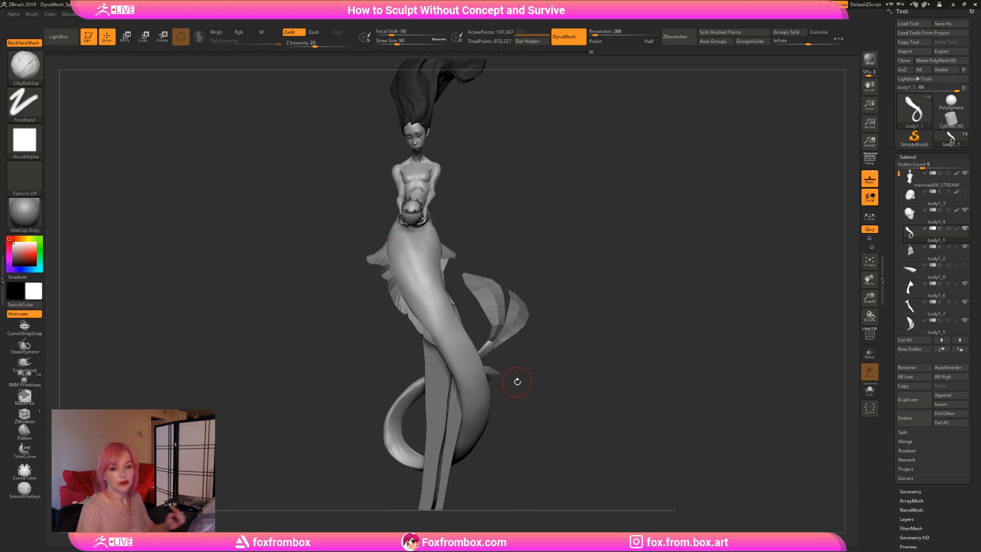
{"action": "left_click_drag", "start_coordinate": [539, 357], "coordinate": [551, 356]}
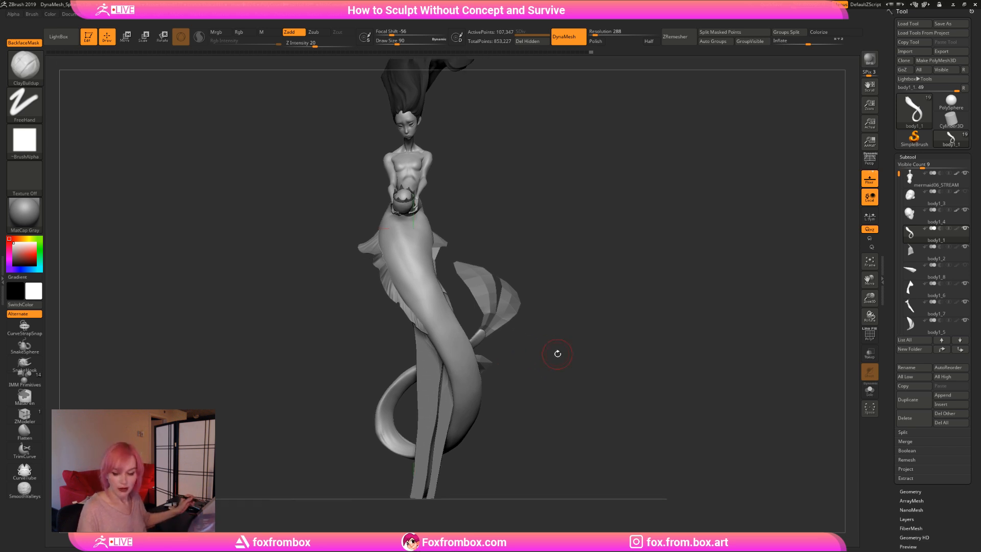
{"action": "key", "text": "ctrl"}
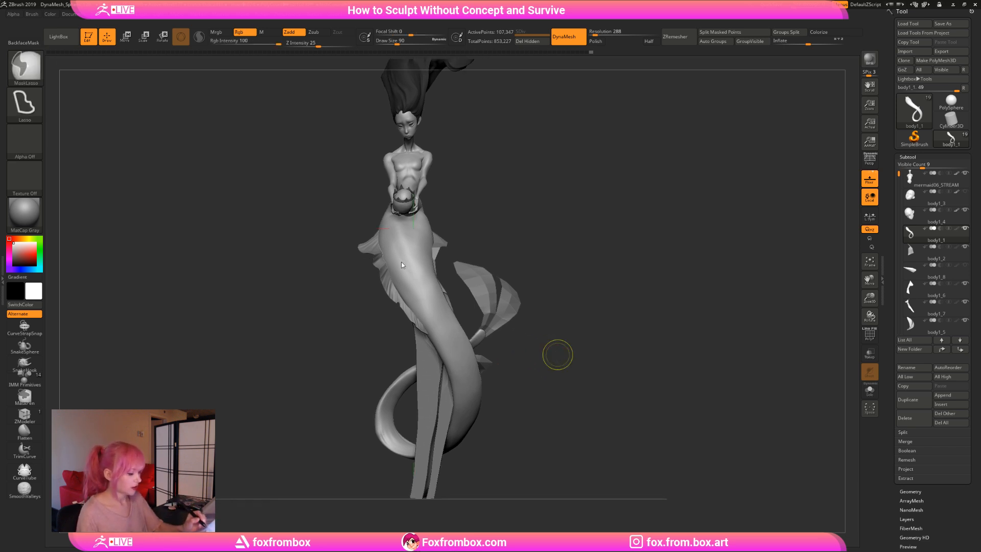
{"action": "key", "text": "ctrl+s"}
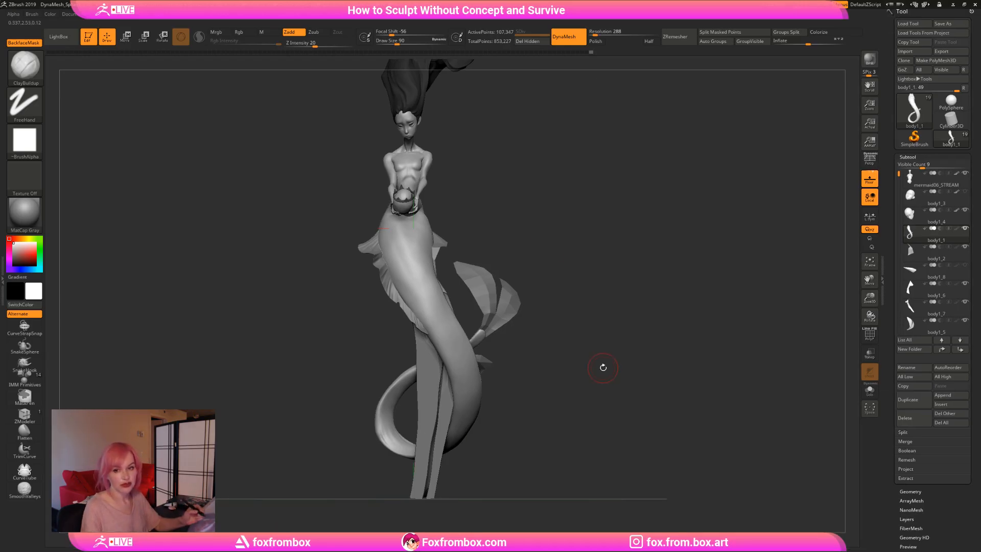
{"action": "mouse_move", "coordinate": [559, 248]}
{"action": "left_mouse_down"}
{"action": "mouse_move", "coordinate": [557, 274]}
{"action": "mouse_move", "coordinate": [535, 289]}
{"action": "left_mouse_up"}
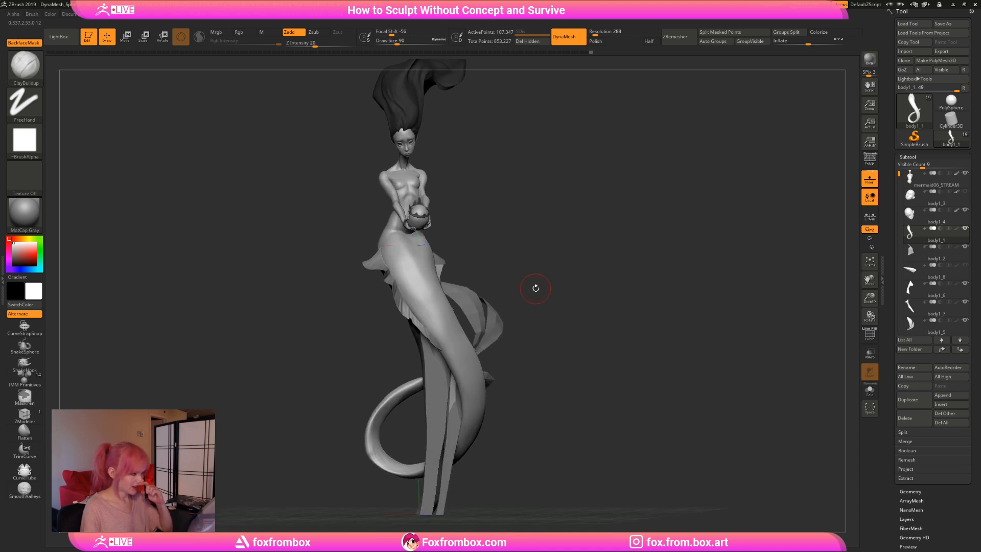
{"action": "left_click_drag", "start_coordinate": [534, 285], "coordinate": [551, 311]}
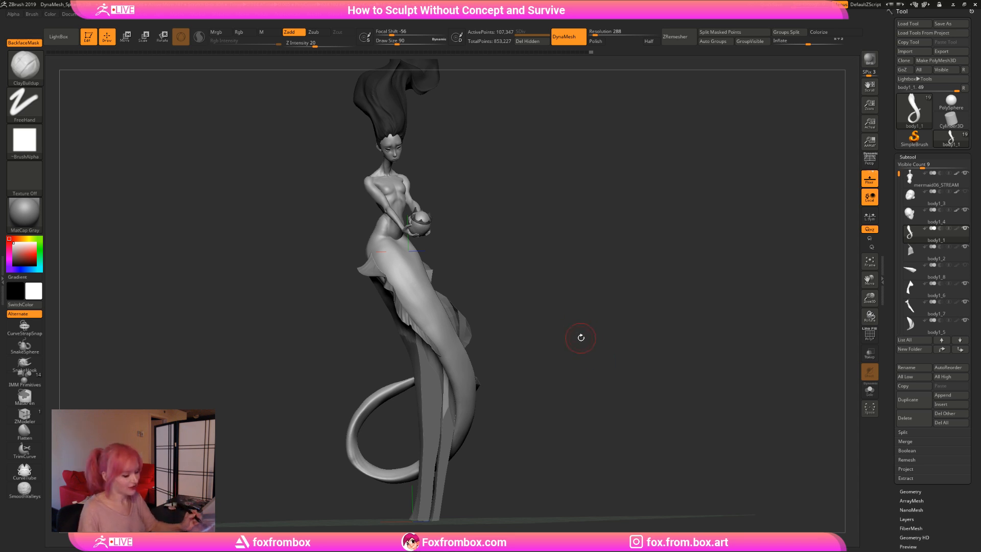
{"action": "mouse_move", "coordinate": [581, 335]}
{"action": "left_mouse_down"}
{"action": "mouse_move", "coordinate": [558, 350]}
{"action": "mouse_move", "coordinate": [563, 378]}
{"action": "left_mouse_up"}
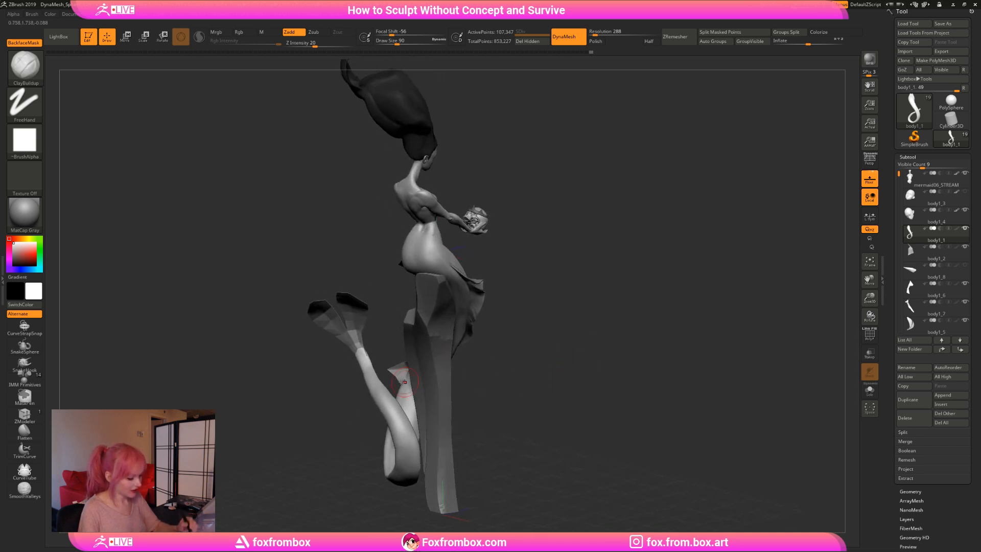
Reshape the rising tail section below the fin with the Move brush at draw size 124 and smooth it.
{"action": "key", "text": "ctrl"}
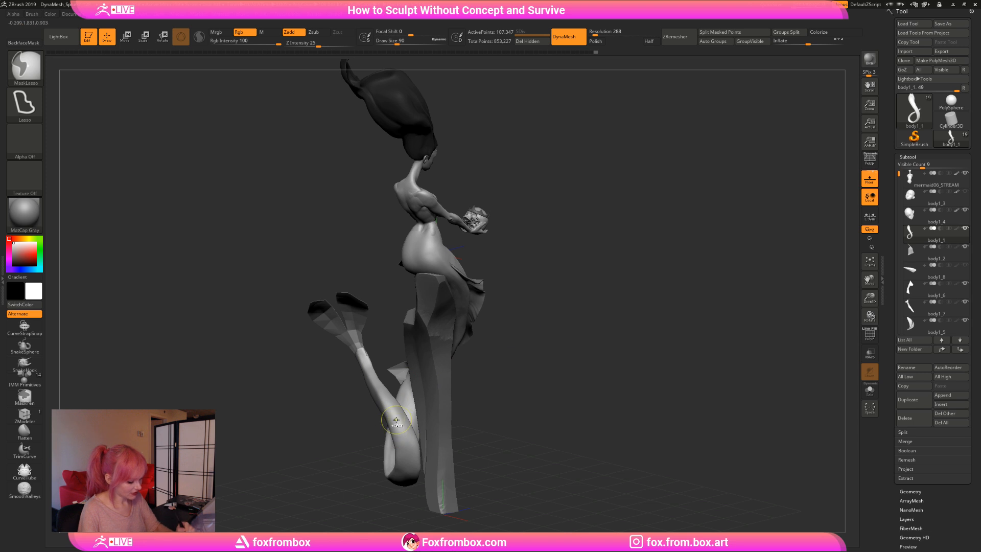
{"action": "left_click", "coordinate": [541, 325], "text": "ctrl"}
{"action": "left_click_drag", "start_coordinate": [532, 346], "coordinate": [532, 357]}
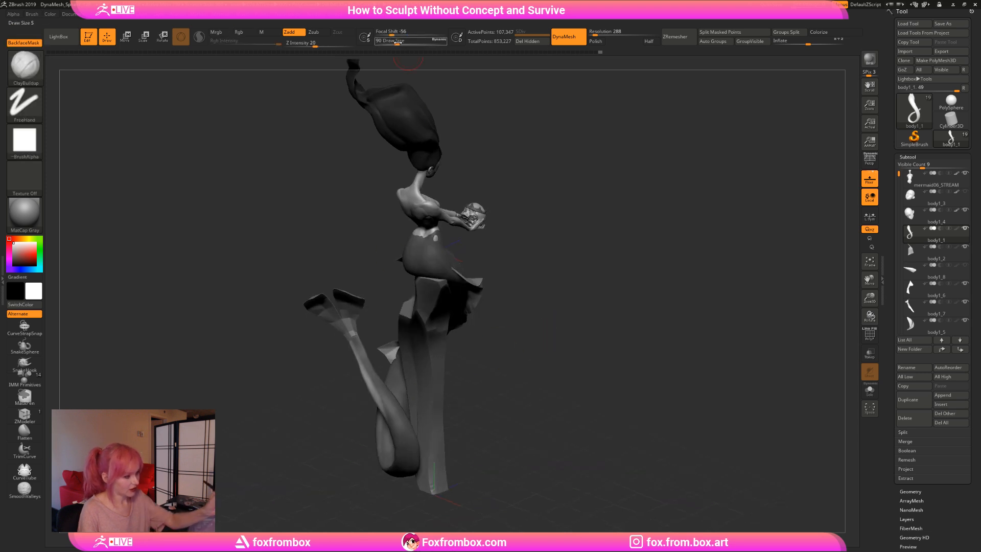
{"action": "left_click_drag", "start_coordinate": [397, 42], "coordinate": [401, 42]}
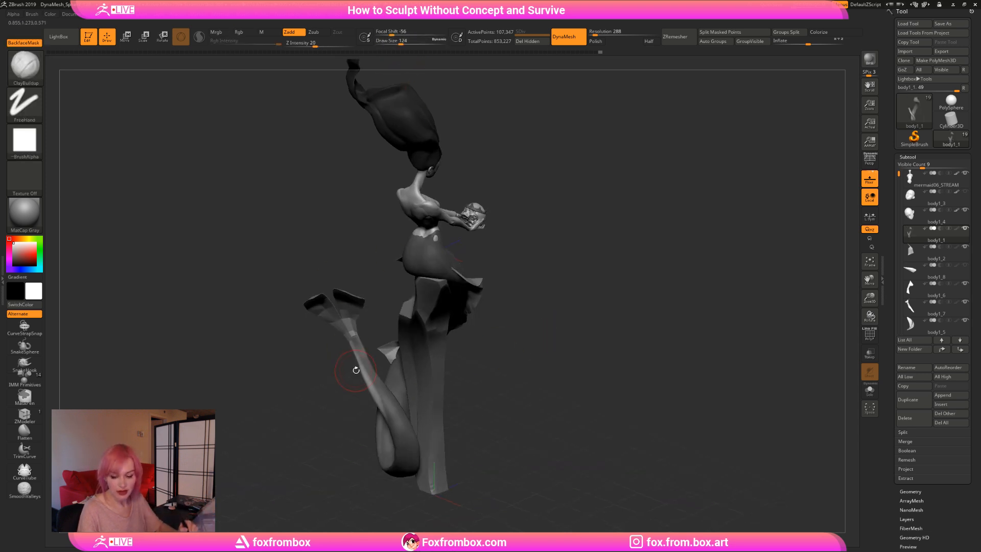
{"action": "key", "text": "b"}
{"action": "key", "text": "m"}
{"action": "key", "text": "v"}
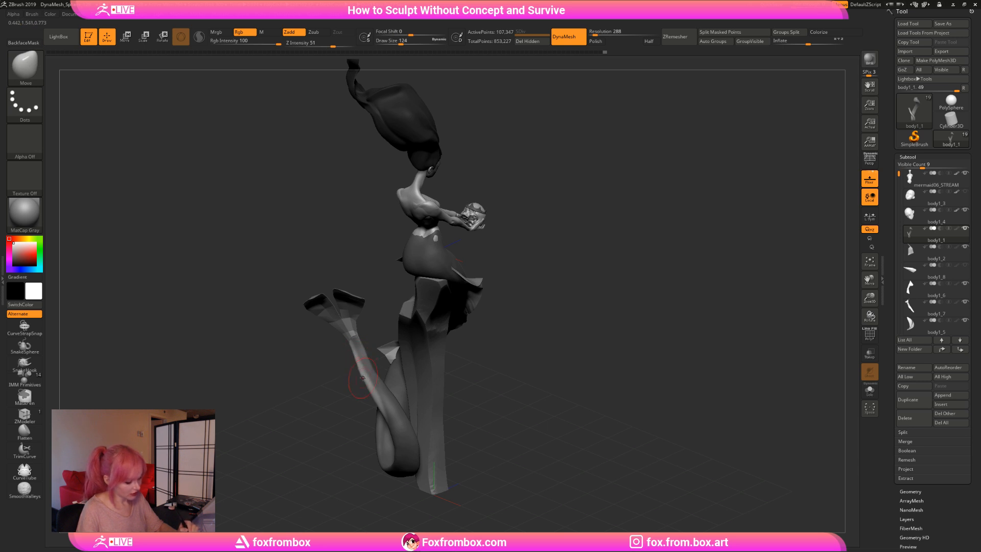
{"action": "mouse_move", "coordinate": [335, 365]}
{"action": "left_mouse_down"}
{"action": "mouse_move", "coordinate": [403, 334]}
{"action": "mouse_move", "coordinate": [438, 360]}
{"action": "left_mouse_up"}
{"action": "left_click_drag", "start_coordinate": [437, 353], "coordinate": [394, 361]}
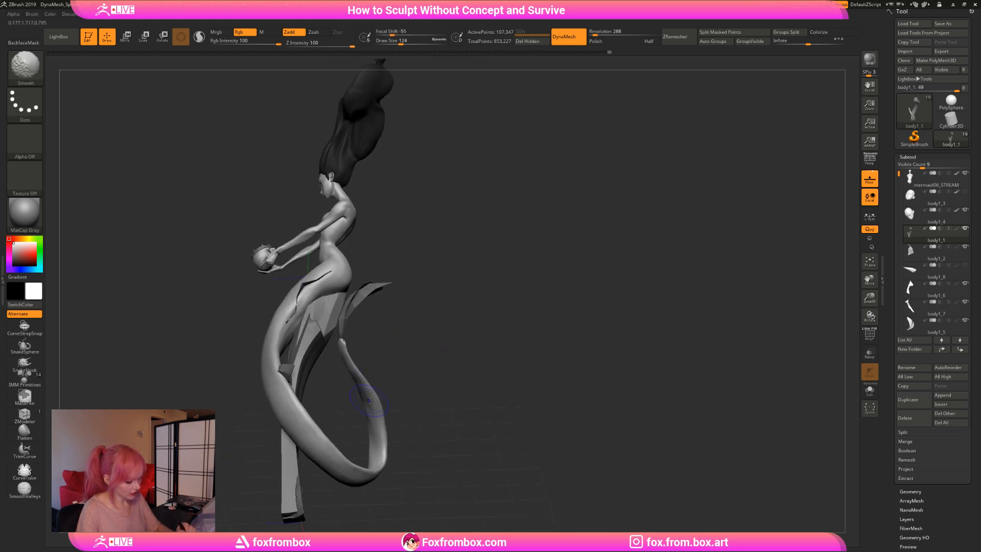
{"action": "left_click_drag", "start_coordinate": [372, 422], "coordinate": [477, 355]}
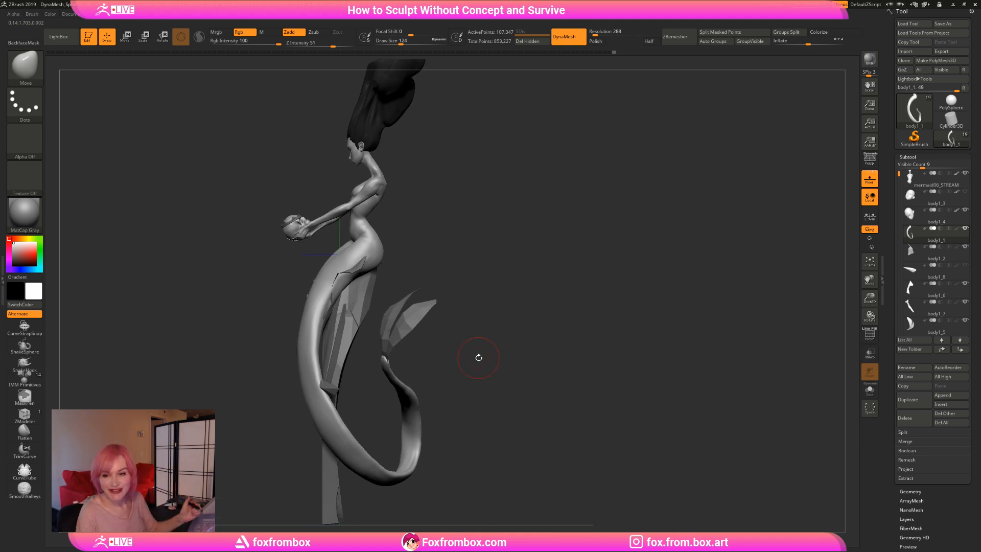
Adjust the tail's lower bend and rising section with the Move brush at draw size 104, and save the project.
{"action": "left_click_drag", "start_coordinate": [479, 357], "coordinate": [674, 401]}
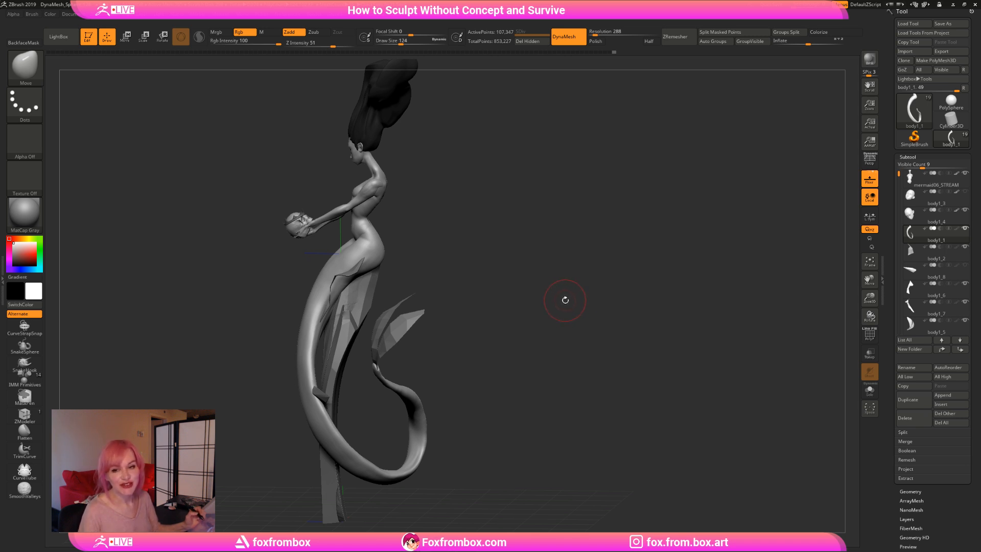
{"action": "left_click_drag", "start_coordinate": [565, 307], "coordinate": [567, 305]}
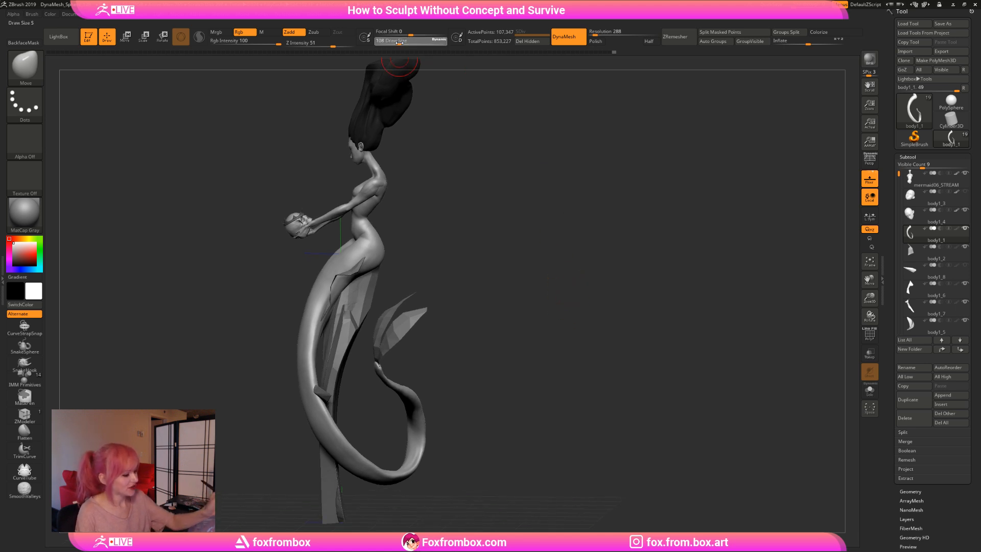
{"action": "left_click_drag", "start_coordinate": [401, 44], "coordinate": [398, 44]}
{"action": "mouse_move", "coordinate": [488, 304]}
{"action": "left_mouse_down"}
{"action": "mouse_move", "coordinate": [496, 312]}
{"action": "mouse_move", "coordinate": [426, 406]}
{"action": "left_mouse_up"}
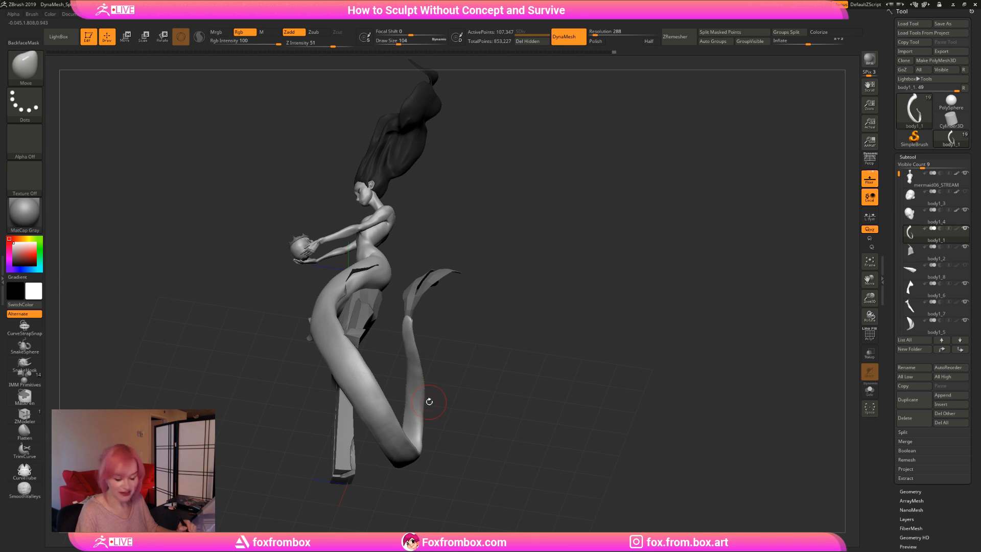
{"action": "left_click", "coordinate": [460, 396], "text": "ctrl"}
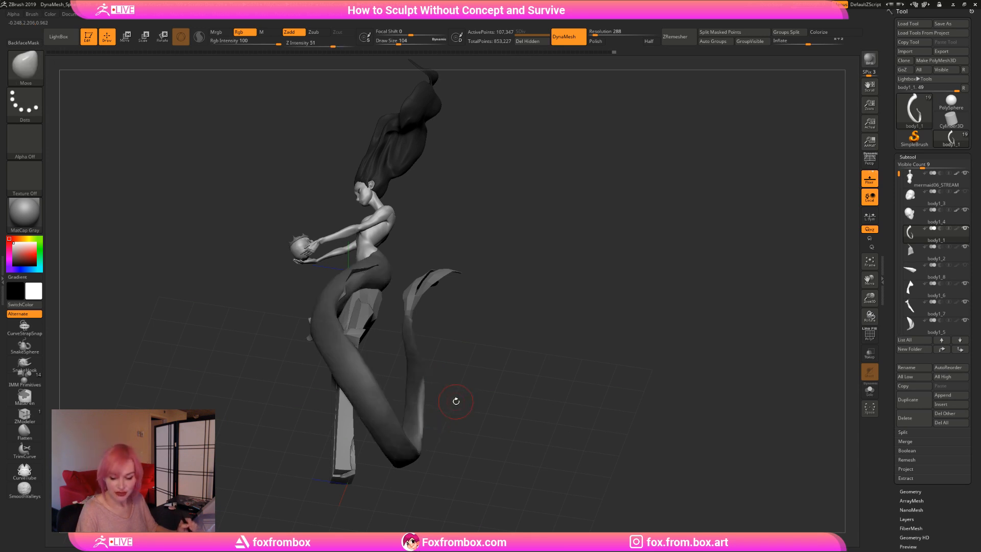
{"action": "mouse_move", "coordinate": [453, 402]}
{"action": "left_mouse_down"}
{"action": "mouse_move", "coordinate": [424, 406]}
{"action": "mouse_move", "coordinate": [440, 418]}
{"action": "mouse_move", "coordinate": [419, 430]}
{"action": "left_mouse_up"}
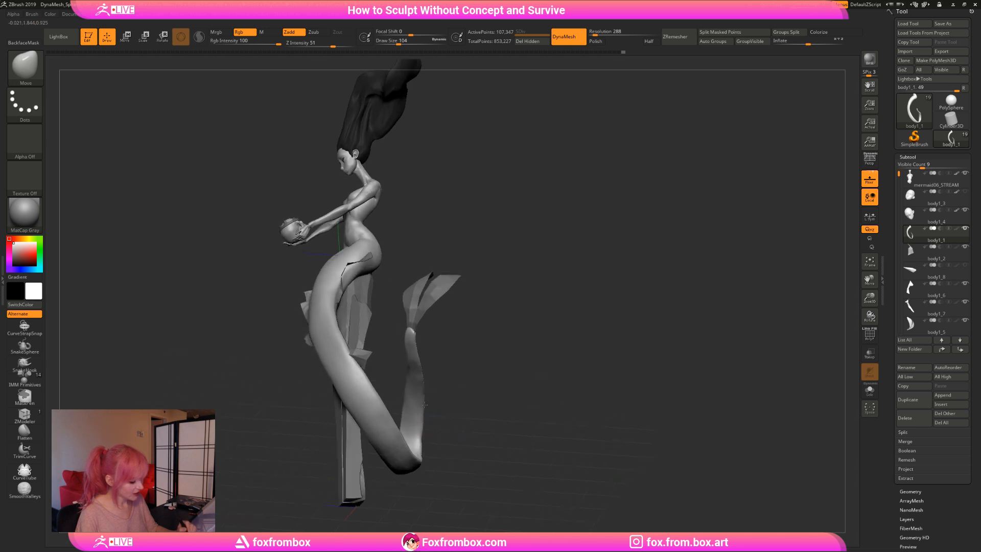
{"action": "left_click_drag", "start_coordinate": [575, 340], "coordinate": [521, 357]}
{"action": "key", "text": "ctrl+s"}
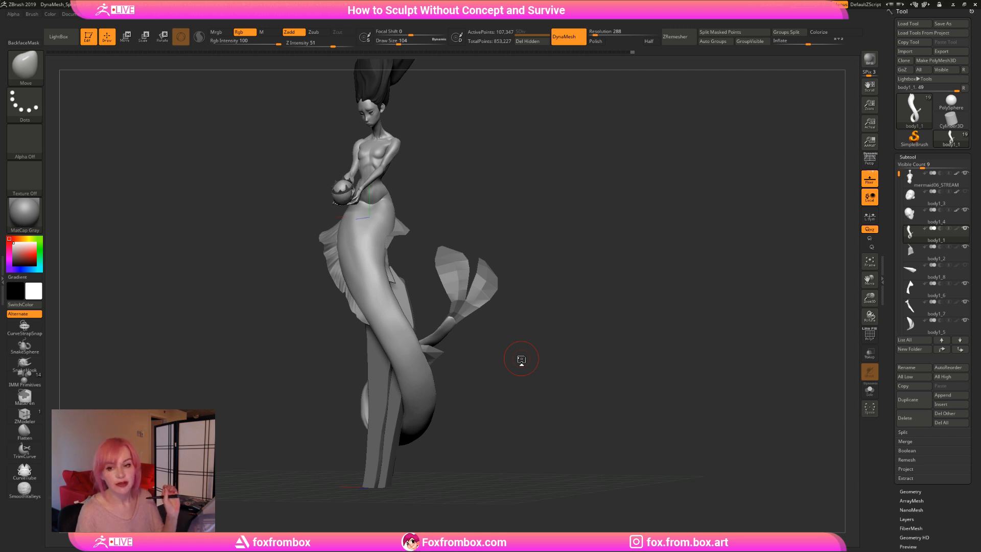
Examine the figure's silhouette from the front and side while considering the ZModeler and Topology brushes.
{"action": "left_click_drag", "start_coordinate": [560, 261], "coordinate": [552, 334]}
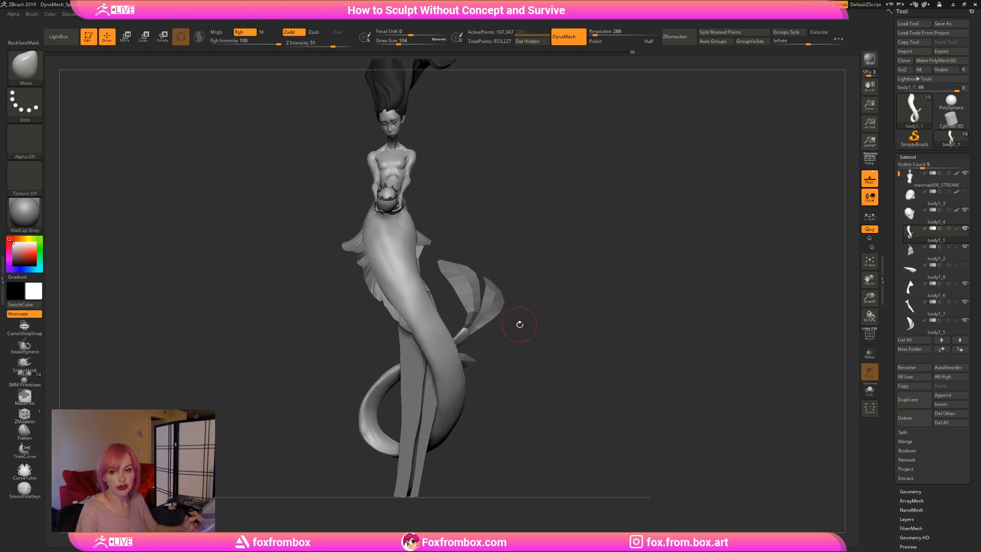
{"action": "left_click_drag", "start_coordinate": [519, 324], "coordinate": [530, 352]}
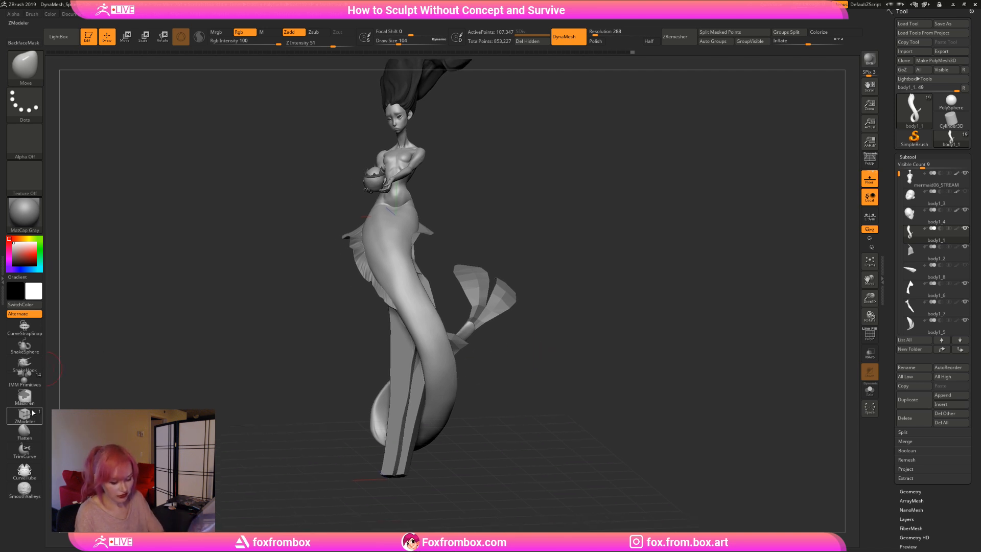
{"action": "left_click", "coordinate": [34, 419]}
{"action": "mouse_move", "coordinate": [573, 328]}
{"action": "left_mouse_down", "text": "alt"}
{"action": "mouse_move", "coordinate": [574, 309]}
{"action": "mouse_move", "coordinate": [577, 331]}
{"action": "left_mouse_up", "text": "alt"}
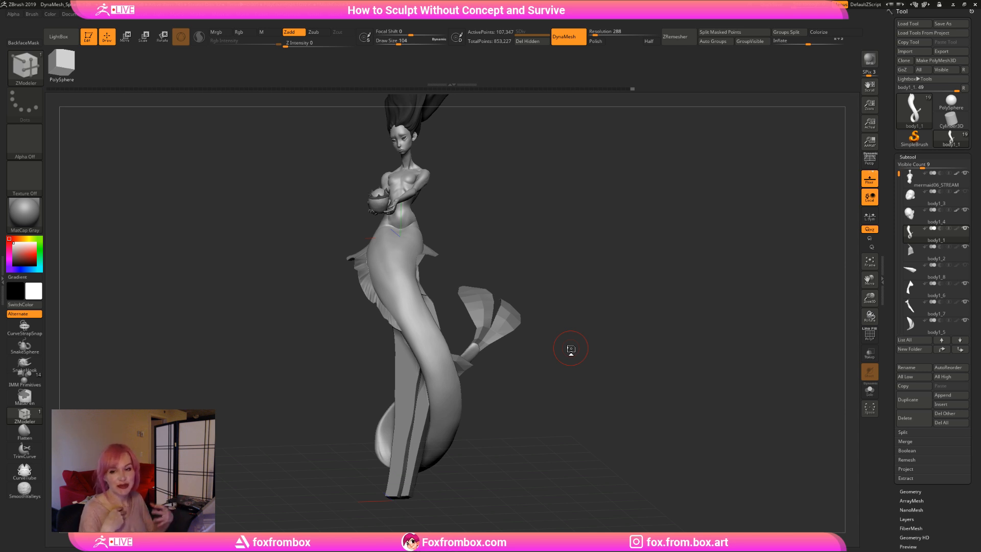
{"action": "mouse_move", "coordinate": [570, 349]}
{"action": "left_mouse_down"}
{"action": "mouse_move", "coordinate": [578, 307]}
{"action": "mouse_move", "coordinate": [552, 350]}
{"action": "left_mouse_up"}
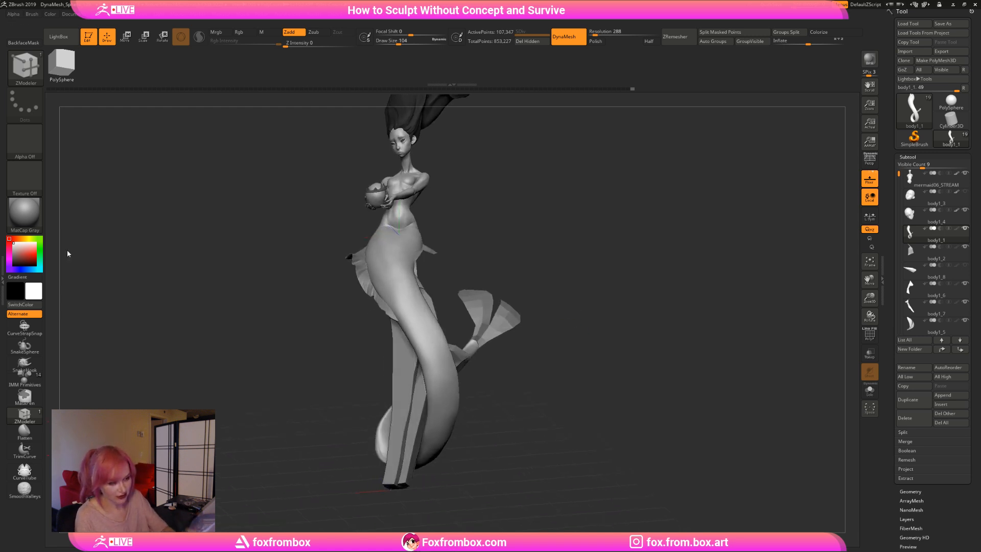
{"action": "left_click_drag", "start_coordinate": [563, 318], "coordinate": [550, 316]}
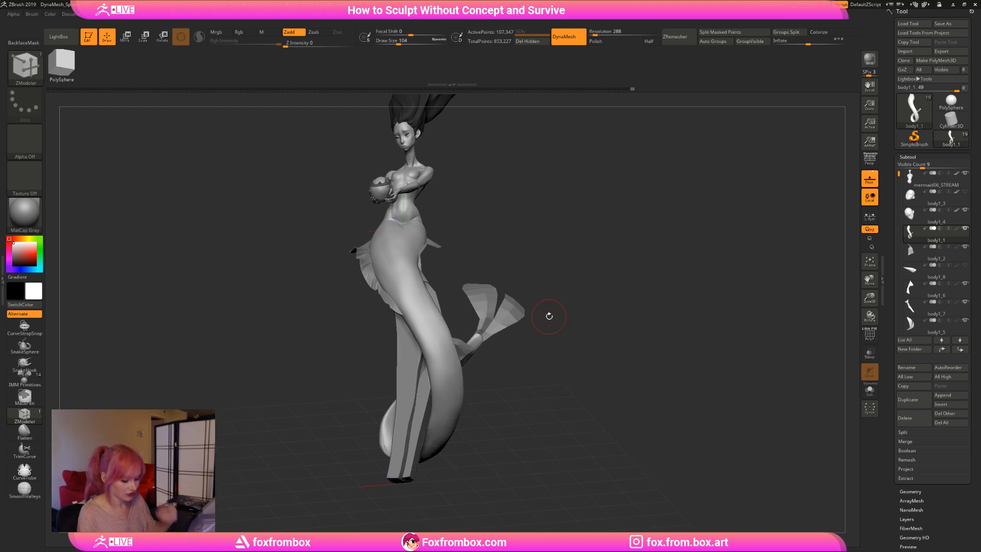
{"action": "left_click", "coordinate": [30, 71]}
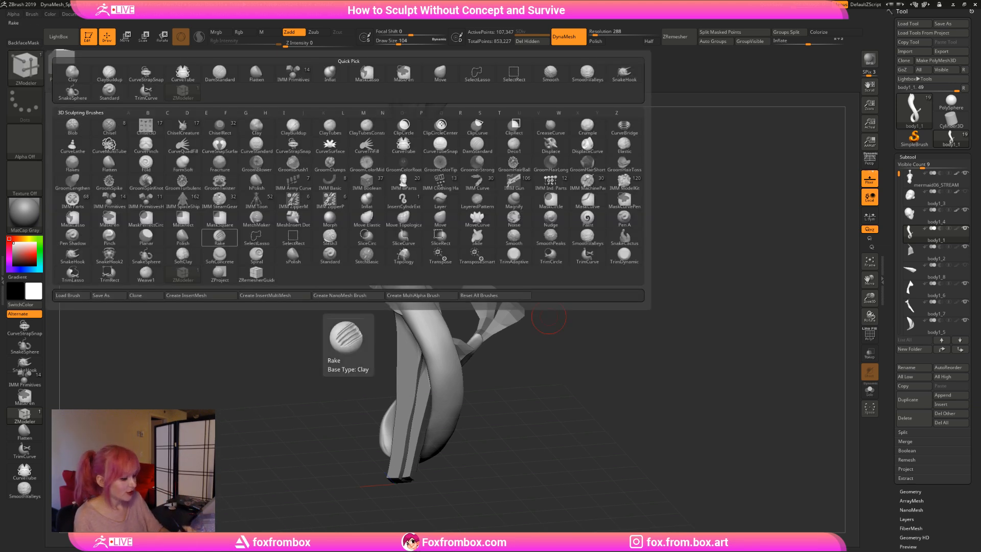
{"action": "left_click", "coordinate": [403, 254]}
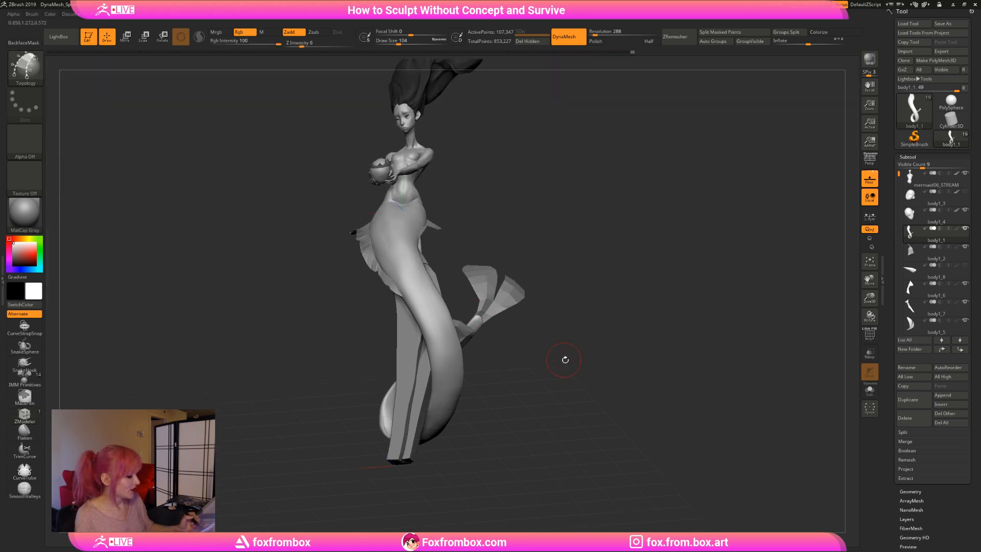
{"action": "left_click_drag", "start_coordinate": [565, 357], "coordinate": [552, 350]}
{"action": "left_click_drag", "start_coordinate": [559, 305], "coordinate": [516, 365]}
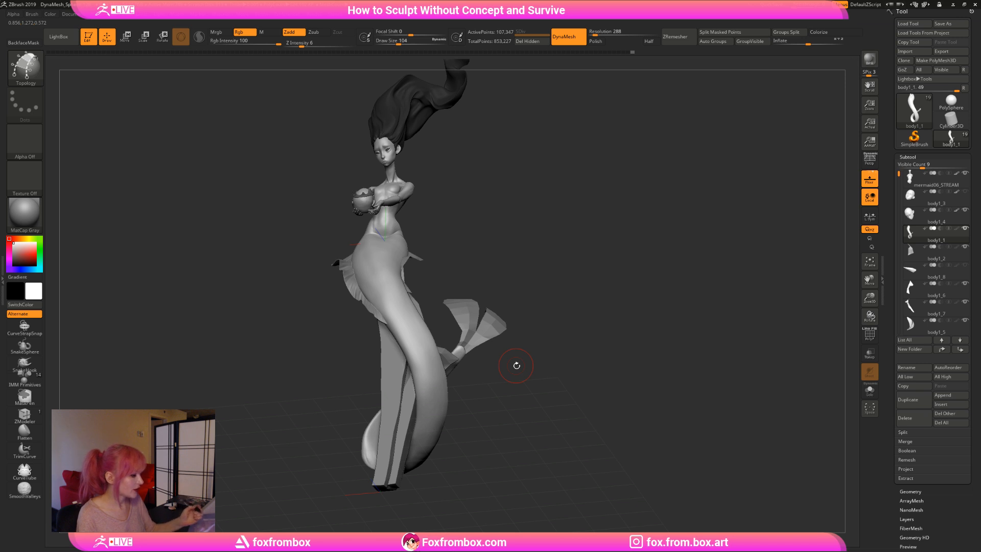
{"action": "left_click_drag", "start_coordinate": [562, 293], "coordinate": [564, 335]}
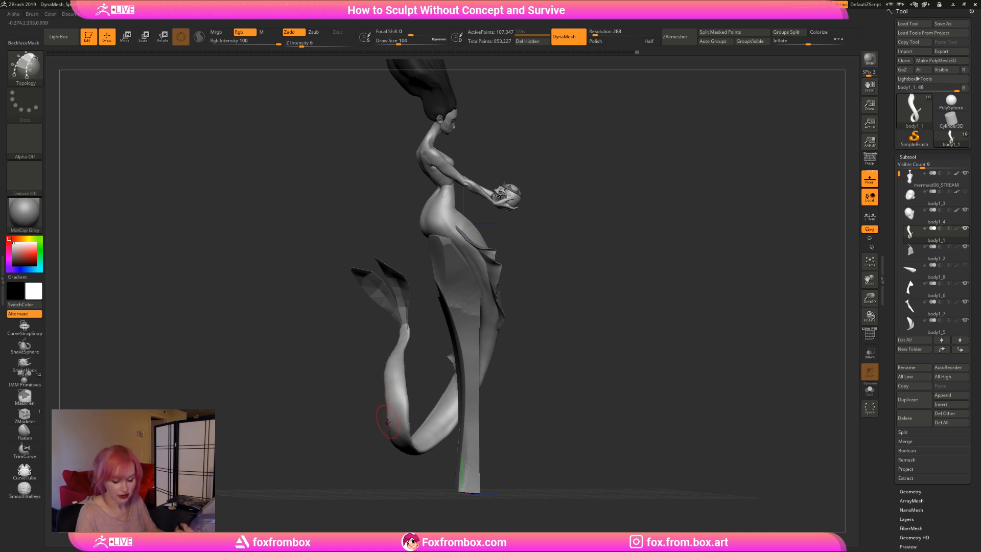
Reshape the outer contour of the tail's lower bend with the Move brush at draw size 172.
{"action": "key", "text": "b"}
{"action": "key", "text": "m"}
{"action": "key", "text": "v"}
{"action": "left_click", "coordinate": [404, 42]}
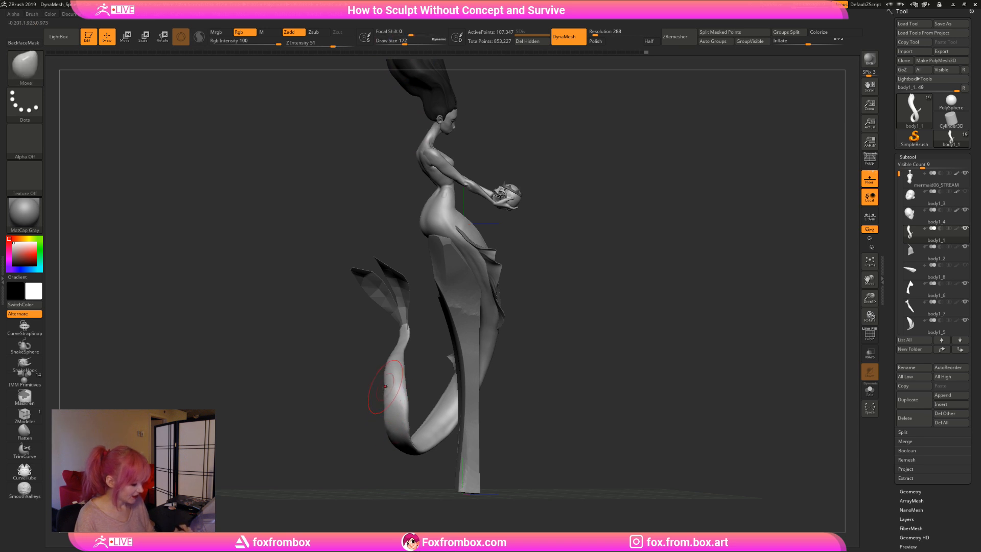
{"action": "left_click_drag", "start_coordinate": [392, 392], "coordinate": [391, 409]}
{"action": "left_click_drag", "start_coordinate": [380, 466], "coordinate": [397, 463]}
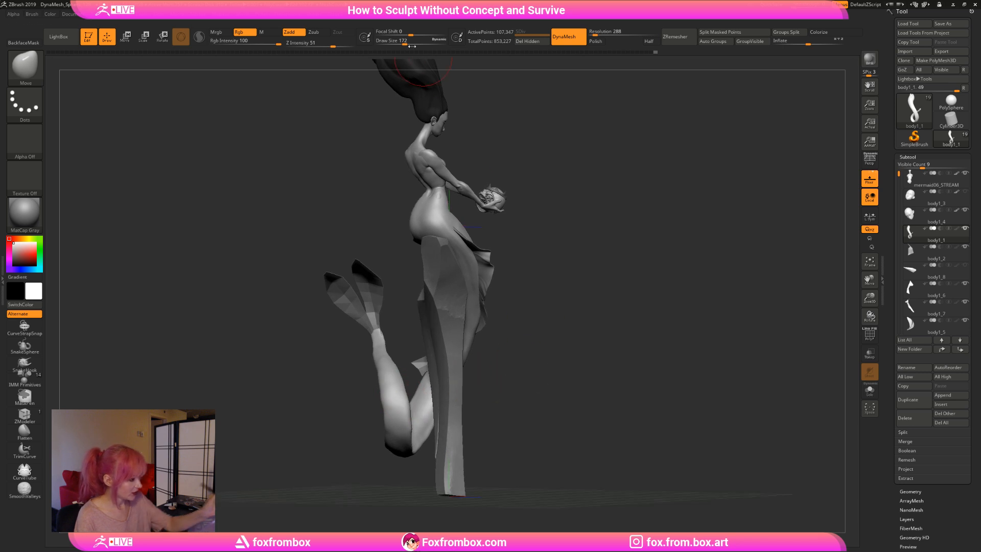
Smooth the rising tail section between the bend and the fin at draw size 116, checking it from the front.
{"action": "left_click_drag", "start_coordinate": [412, 46], "coordinate": [401, 45]}
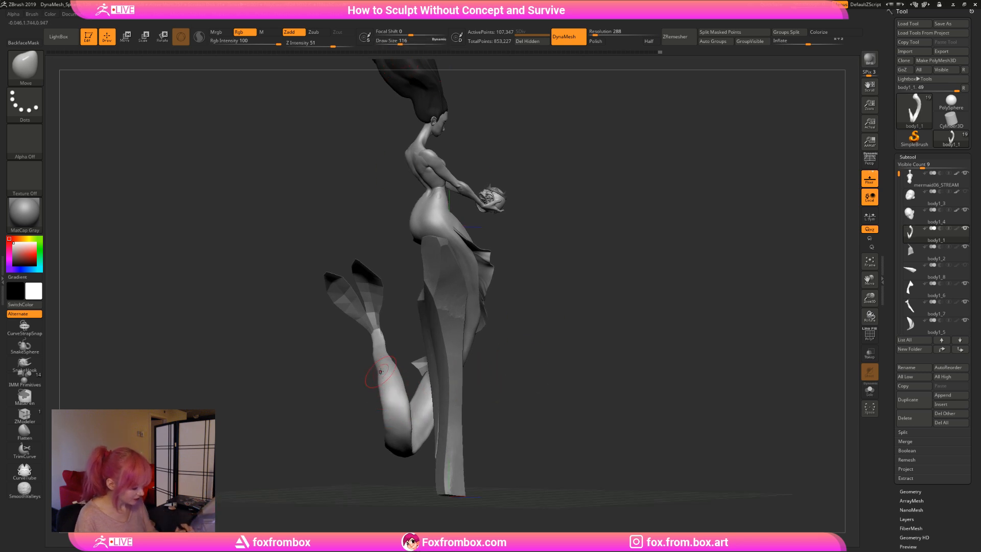
{"action": "left_click_drag", "start_coordinate": [380, 372], "coordinate": [386, 417], "text": "shift"}
{"action": "mouse_move", "coordinate": [516, 377]}
{"action": "left_mouse_down", "text": "shift"}
{"action": "mouse_move", "coordinate": [522, 395]}
{"action": "mouse_move", "coordinate": [551, 383]}
{"action": "left_mouse_up", "text": "shift"}
{"action": "mouse_move", "coordinate": [365, 406]}
{"action": "left_mouse_down", "text": "shift"}
{"action": "mouse_move", "coordinate": [372, 432]}
{"action": "mouse_move", "coordinate": [434, 351]}
{"action": "mouse_move", "coordinate": [528, 368]}
{"action": "mouse_move", "coordinate": [514, 394]}
{"action": "mouse_move", "coordinate": [388, 360]}
{"action": "left_mouse_up", "text": "shift"}
{"action": "left_click_drag", "start_coordinate": [481, 327], "coordinate": [527, 347]}
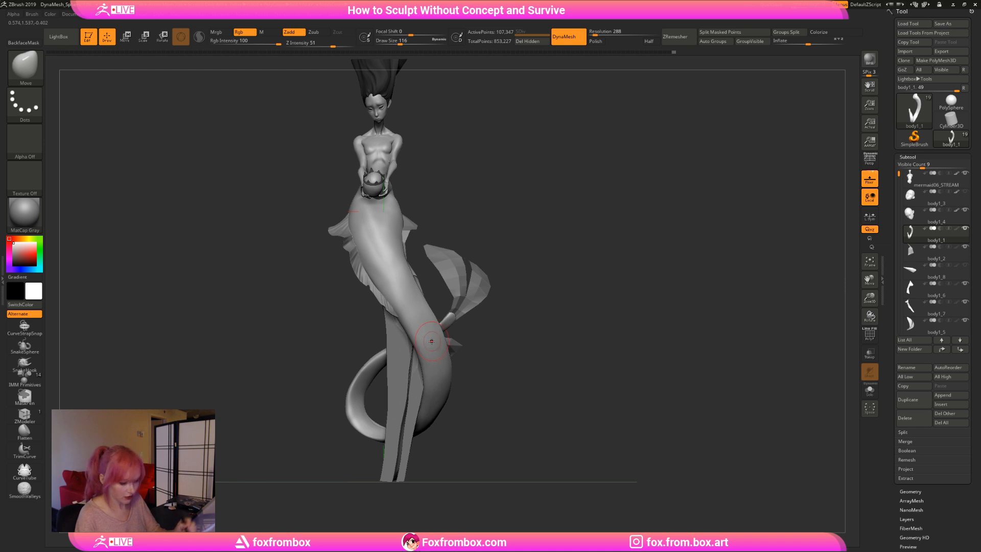
Draw a lengthwise guide curve down the front of the lower tail with the Topology brush.
{"action": "left_click", "coordinate": [25, 66]}
{"action": "left_click", "coordinate": [272, 287]}
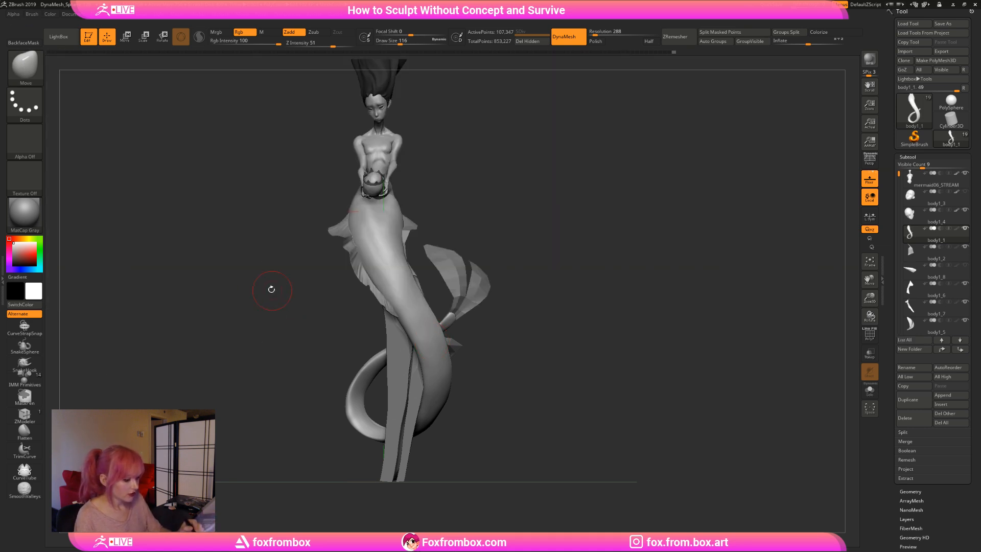
{"action": "left_click", "coordinate": [38, 72]}
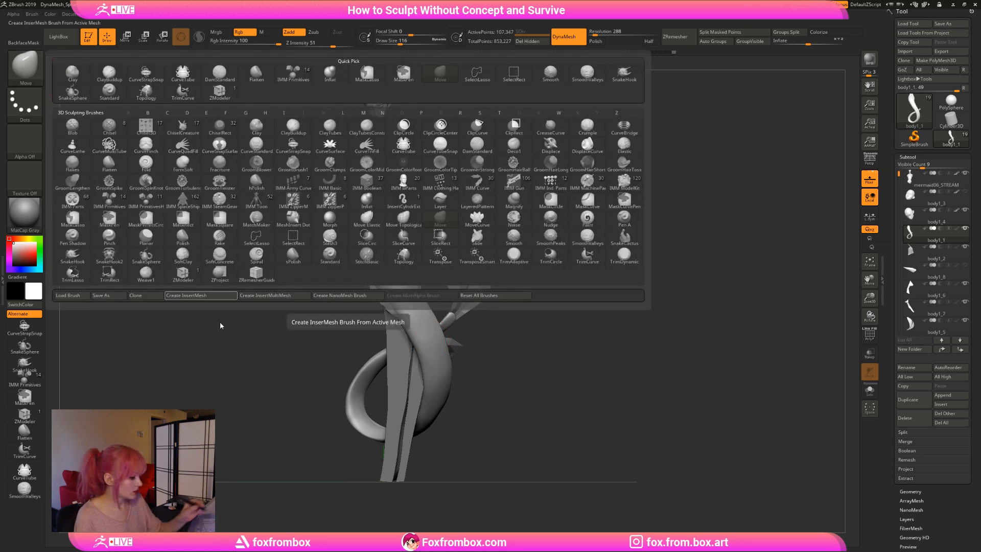
{"action": "left_click", "coordinate": [405, 253]}
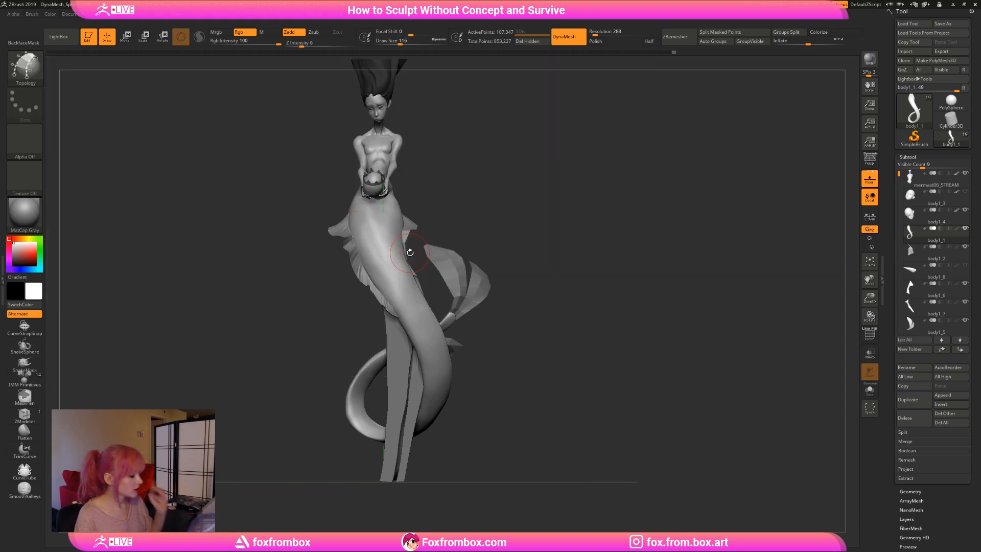
{"action": "left_click_drag", "start_coordinate": [559, 296], "coordinate": [516, 330]}
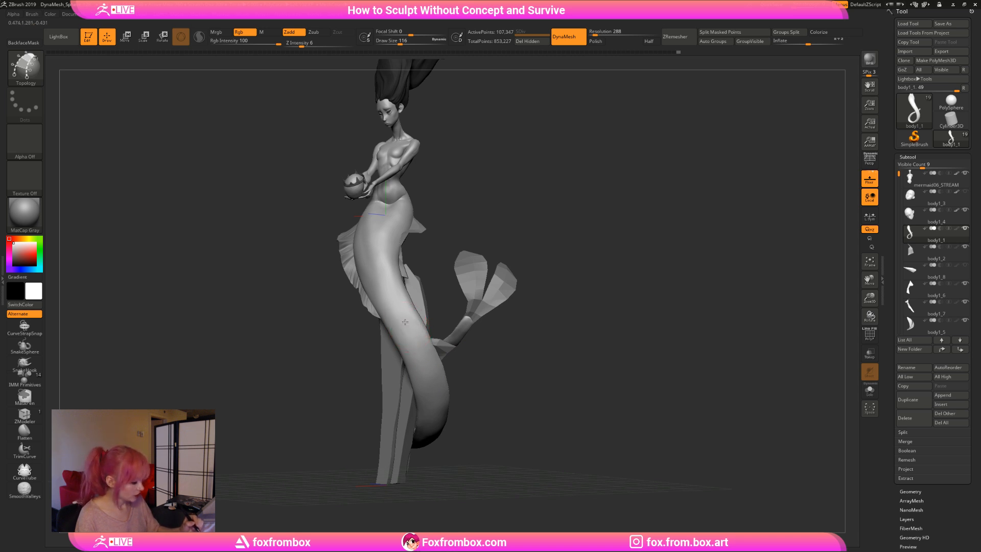
{"action": "left_click_drag", "start_coordinate": [454, 426], "coordinate": [468, 377]}
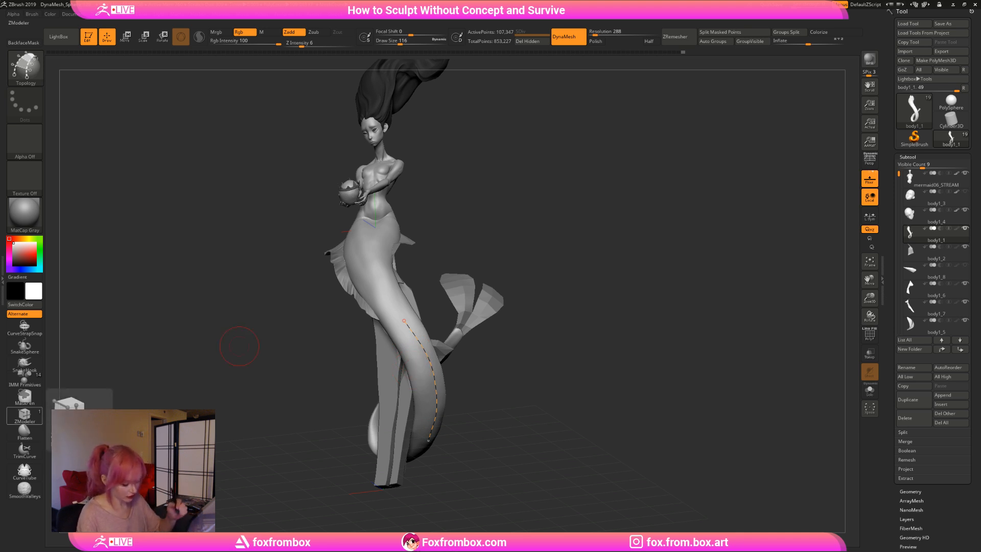
{"action": "left_click_drag", "start_coordinate": [239, 346], "coordinate": [282, 373]}
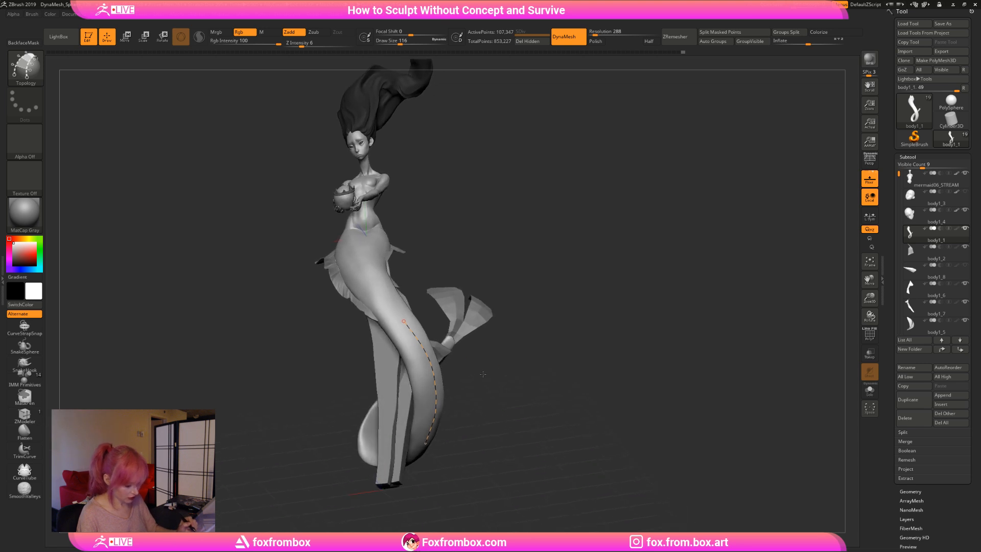
Add a second lengthwise Topology curve and crossing curves to form a strip of faces down the tail, and reduce the draw size.
{"action": "left_click_drag", "start_coordinate": [398, 333], "coordinate": [401, 339]}
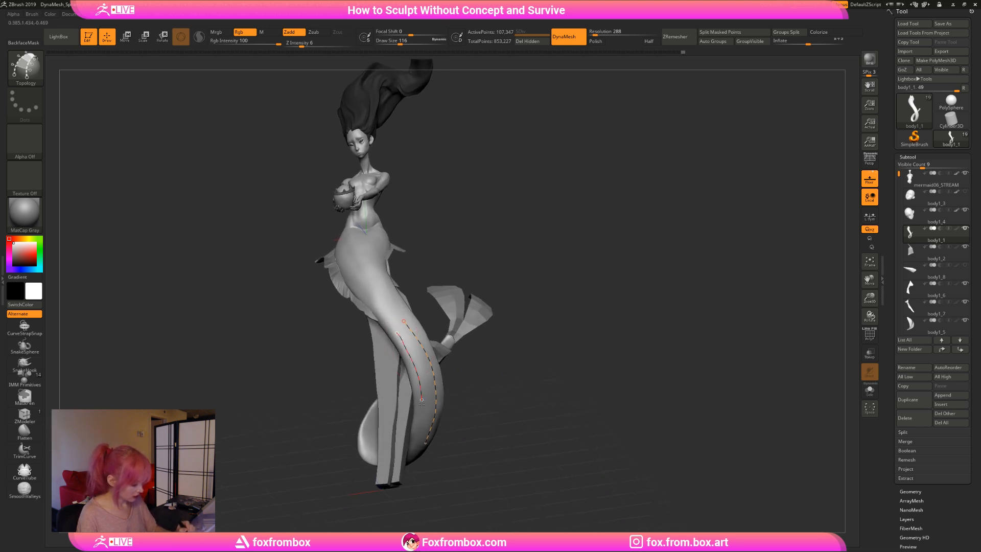
{"action": "left_click_drag", "start_coordinate": [422, 404], "coordinate": [420, 436]}
{"action": "mouse_move", "coordinate": [398, 345]}
{"action": "left_mouse_down"}
{"action": "mouse_move", "coordinate": [417, 327]}
{"action": "mouse_move", "coordinate": [410, 350]}
{"action": "mouse_move", "coordinate": [428, 338]}
{"action": "mouse_move", "coordinate": [438, 387]}
{"action": "left_mouse_up"}
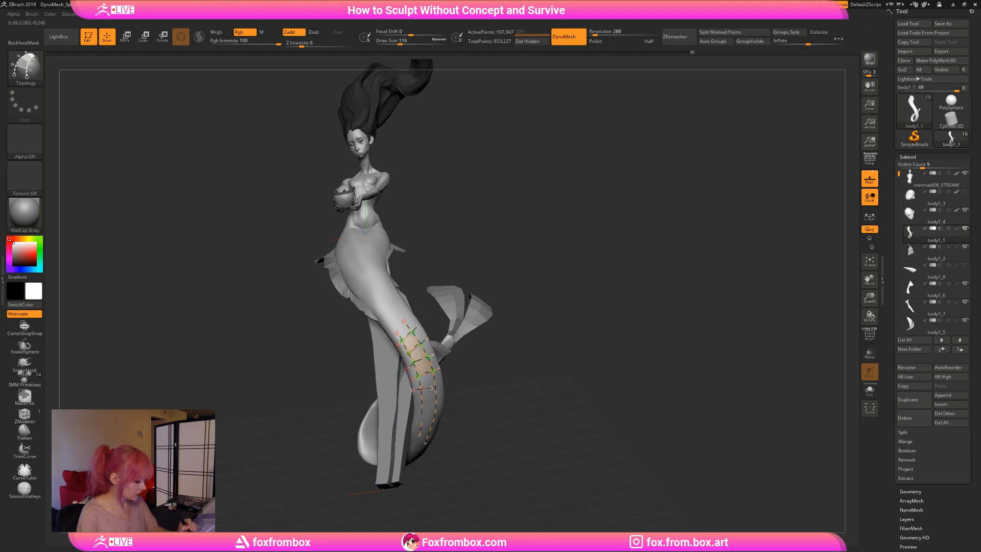
{"action": "left_click_drag", "start_coordinate": [511, 394], "coordinate": [583, 182]}
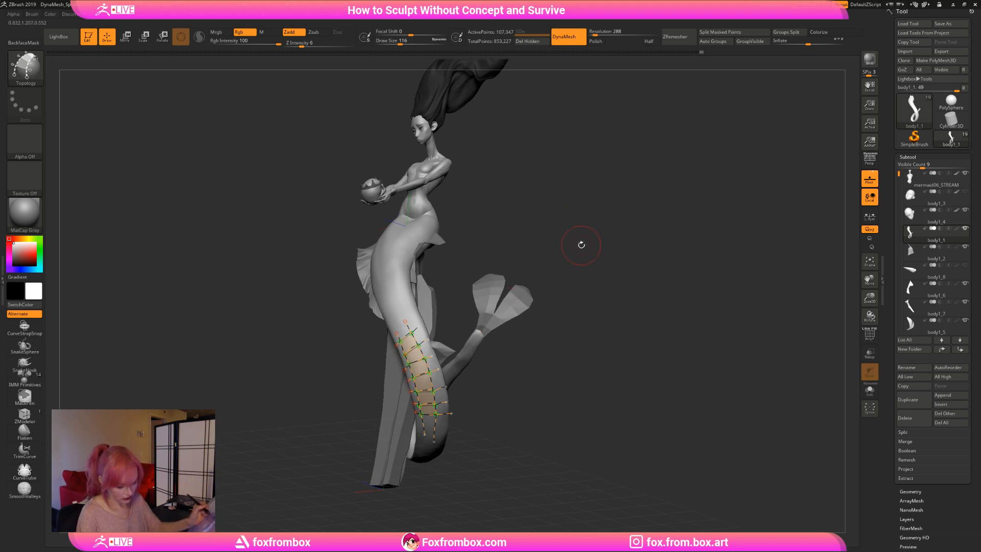
{"action": "mouse_move", "coordinate": [582, 245]}
{"action": "left_mouse_down"}
{"action": "mouse_move", "coordinate": [517, 400]}
{"action": "mouse_move", "coordinate": [494, 405]}
{"action": "mouse_move", "coordinate": [499, 348]}
{"action": "left_mouse_up"}
{"action": "left_click_drag", "start_coordinate": [396, 41], "coordinate": [376, 42]}
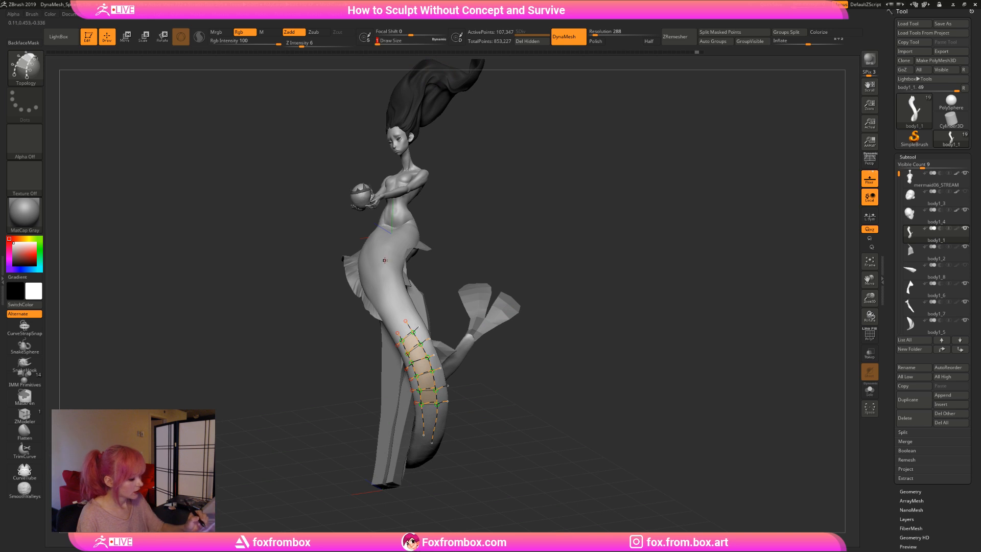
{"action": "left_click_drag", "start_coordinate": [554, 308], "coordinate": [338, 263]}
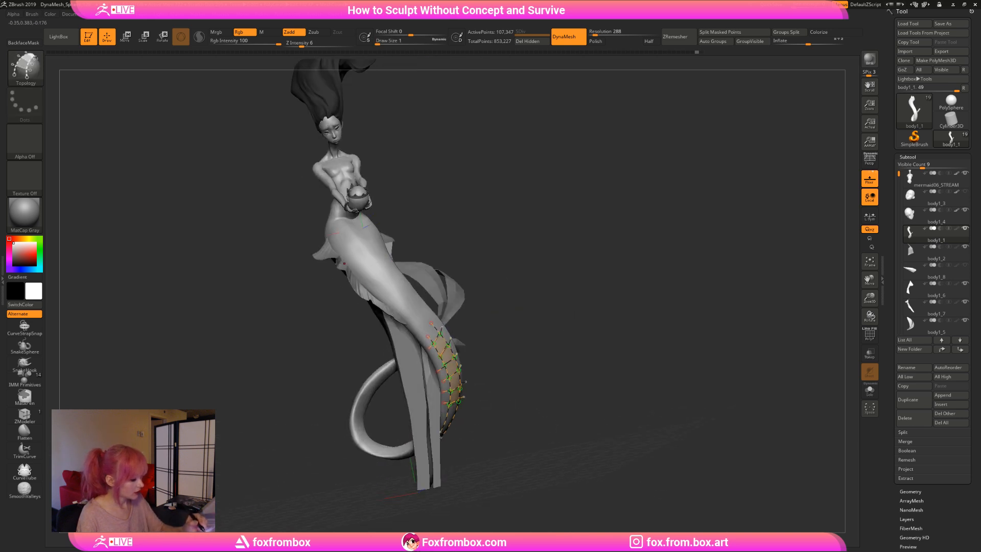
{"action": "left_click_drag", "start_coordinate": [551, 255], "coordinate": [504, 285], "text": "shift"}
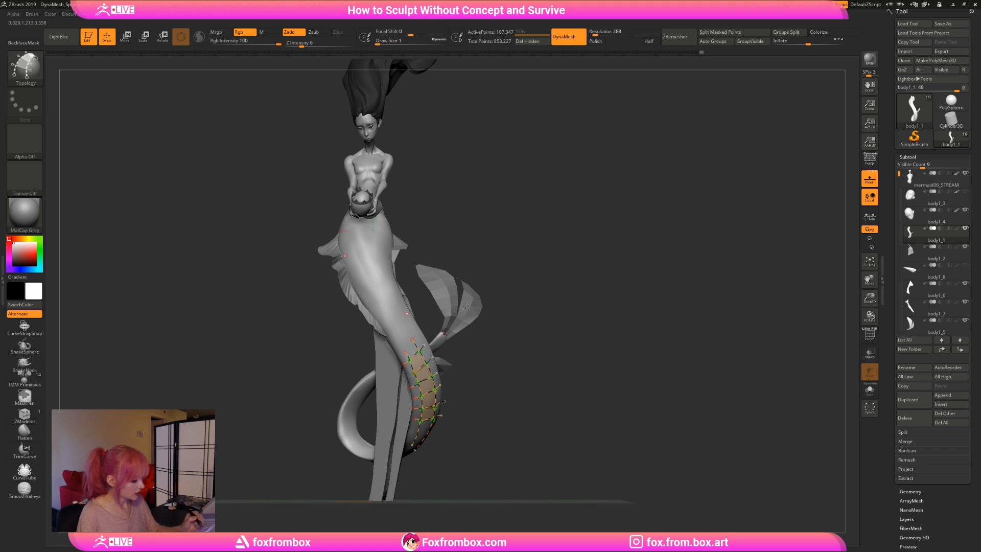
{"action": "left_click_drag", "start_coordinate": [519, 369], "coordinate": [552, 401], "text": "ctrl"}
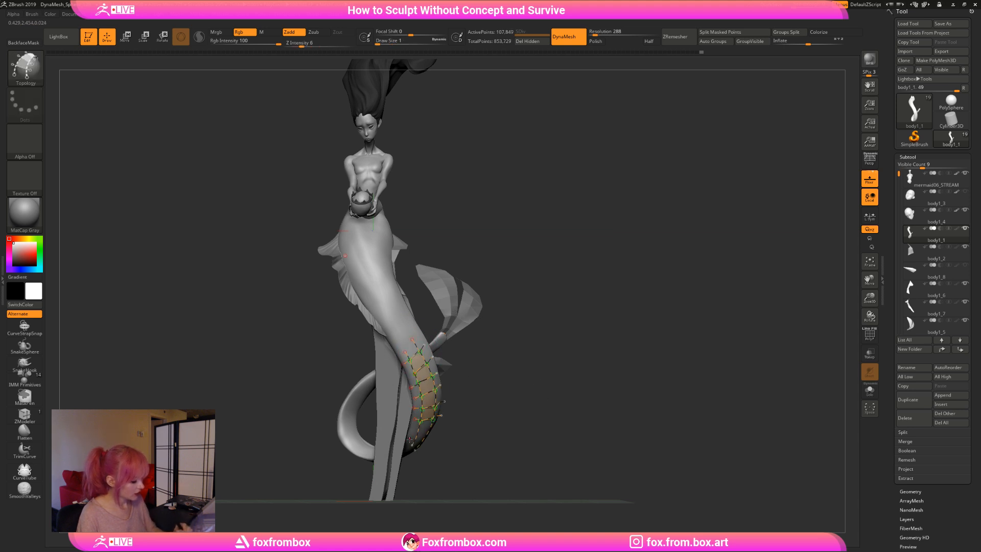
{"action": "left_click", "coordinate": [381, 461]}
{"action": "key", "text": "ctrl+z"}
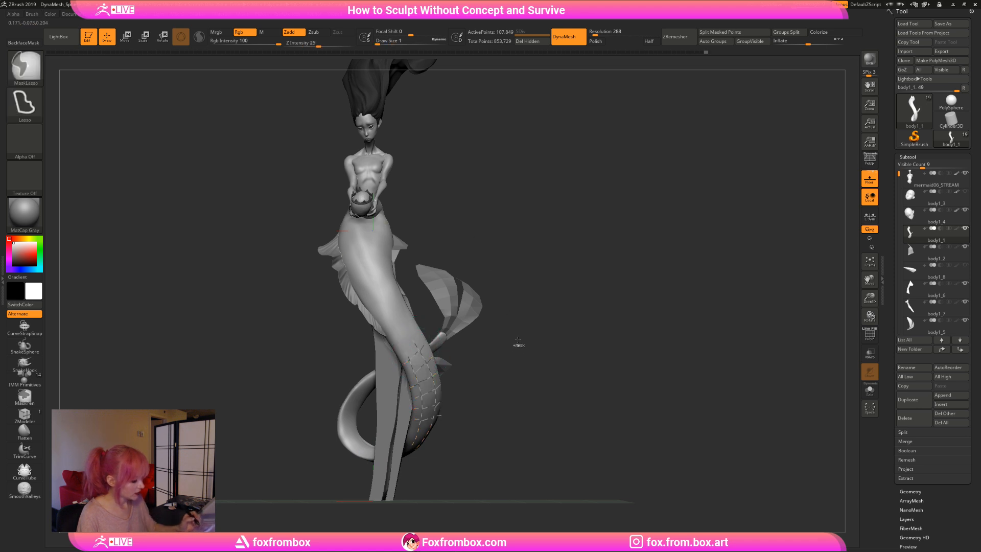
{"action": "left_click_drag", "start_coordinate": [506, 369], "coordinate": [489, 357]}
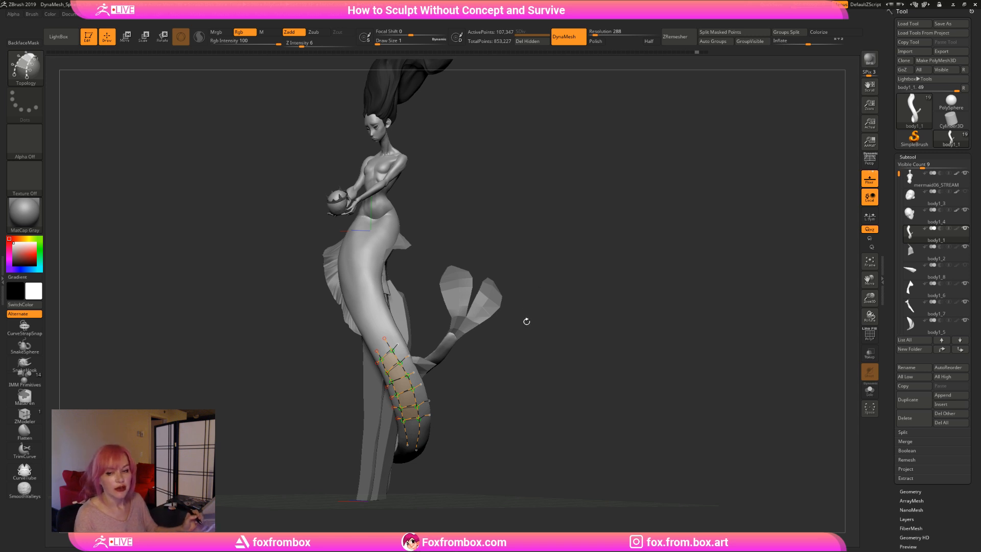
{"action": "left_click_drag", "start_coordinate": [527, 321], "coordinate": [509, 330]}
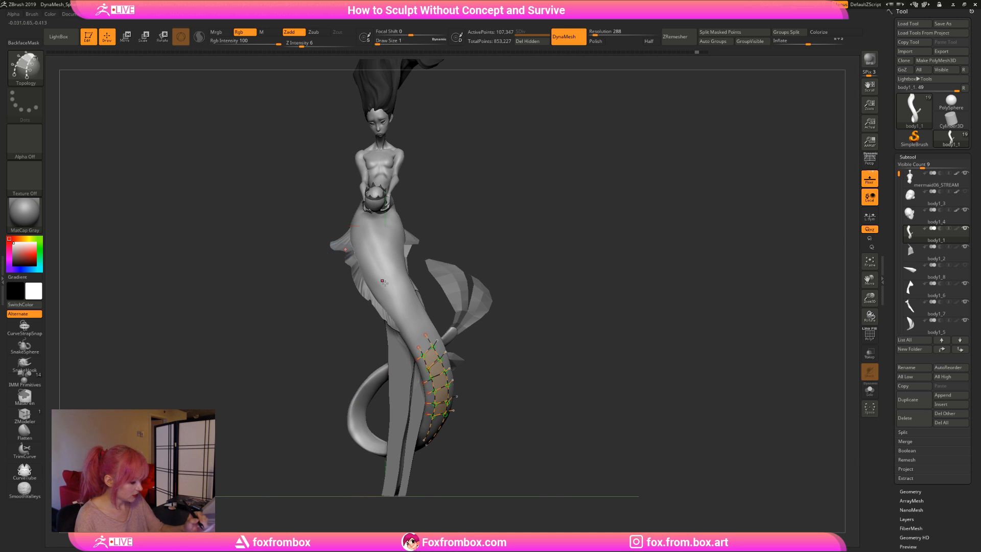
{"action": "key", "text": "ctrl"}
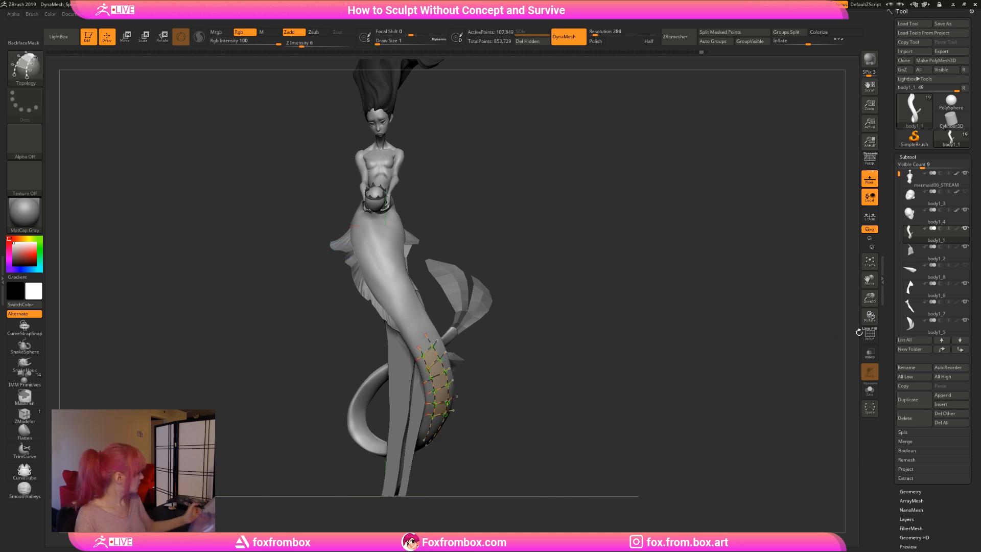
{"action": "key", "text": "ctrl"}
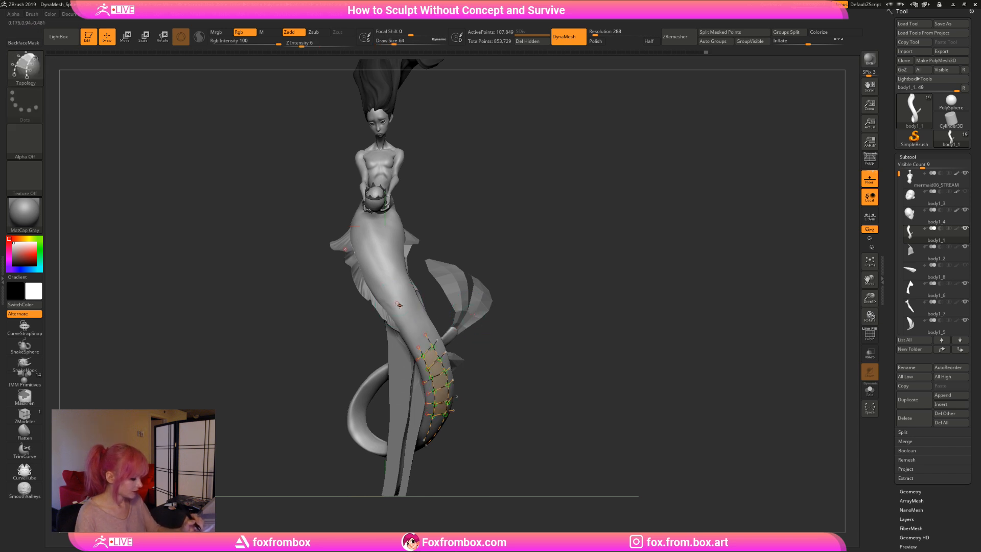
{"action": "key", "text": "ctrl"}
{"action": "key", "text": "ctrl"}
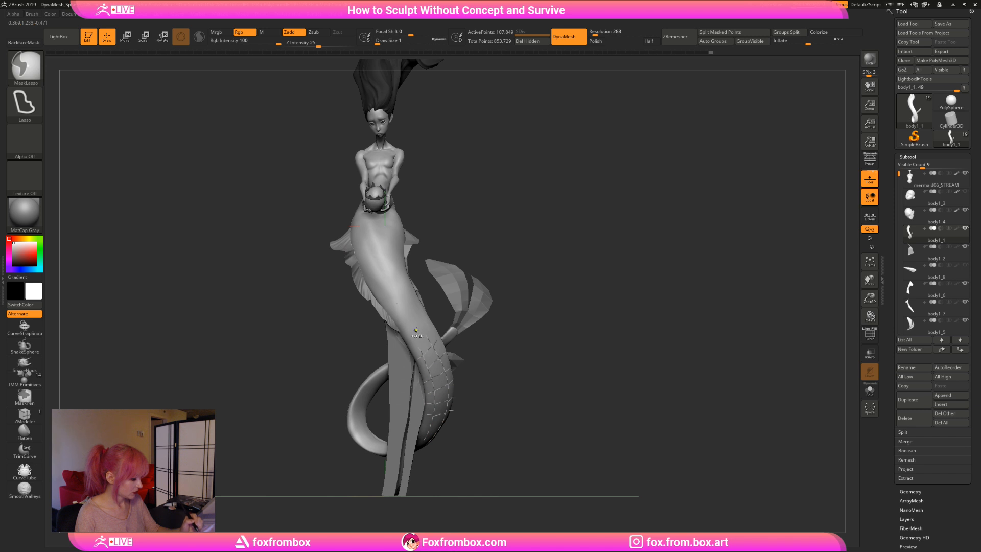
{"action": "key", "text": "ctrl"}
{"action": "left_click_drag", "start_coordinate": [559, 373], "coordinate": [531, 397]}
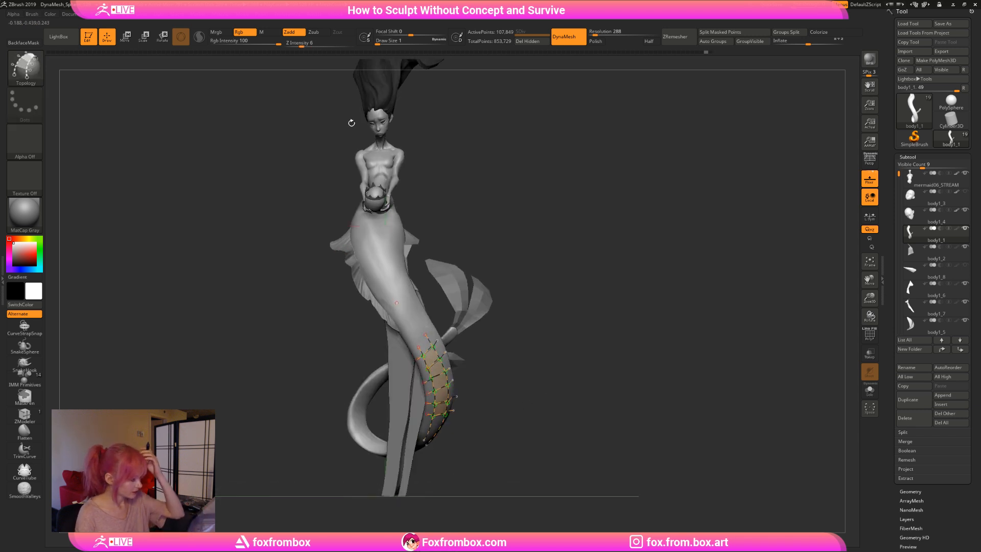
{"action": "key", "text": "ctrl"}
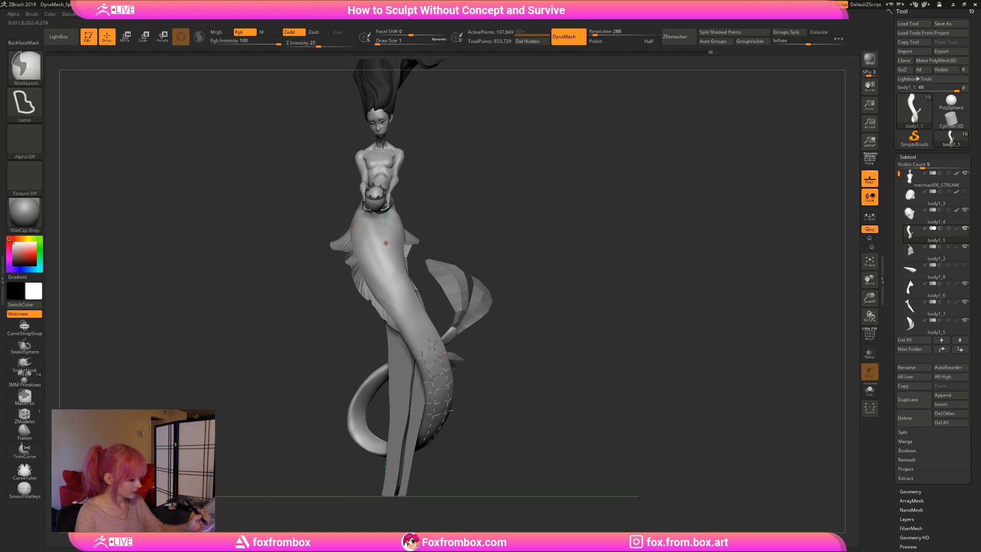
{"action": "key", "text": "ctrl"}
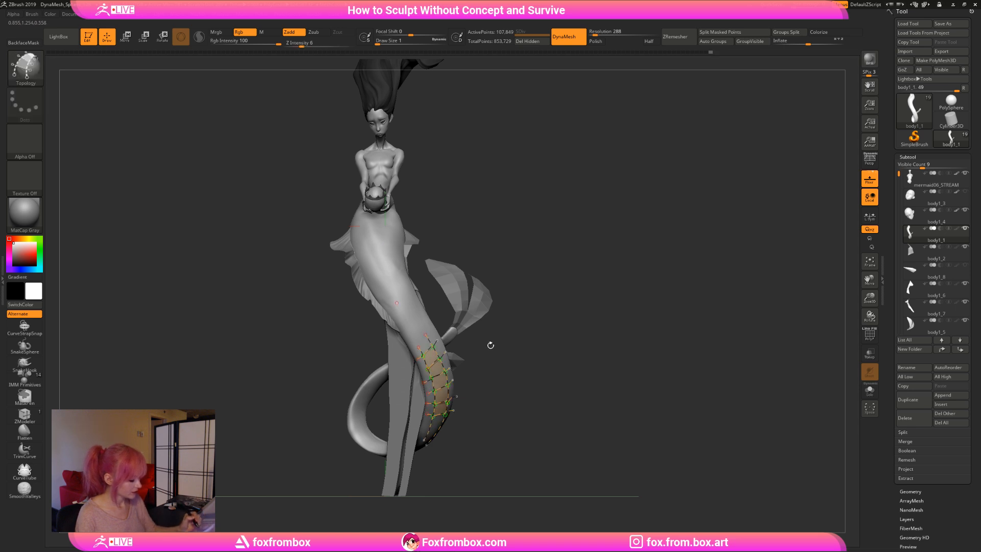
Generate the Topology strip as flat geometry at draw size 1 and split the masked points into a separate subtool.
{"action": "left_click", "coordinate": [440, 391]}
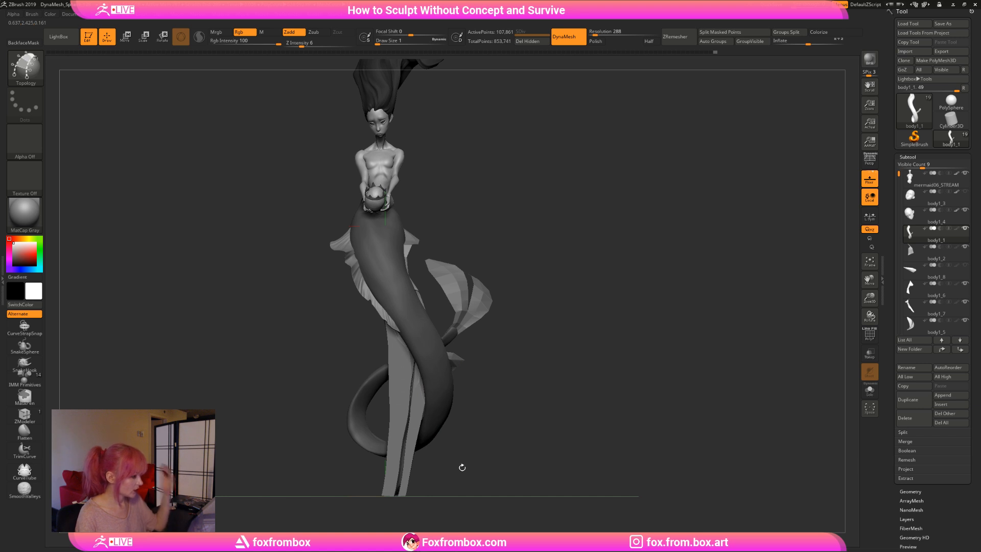
{"action": "left_click_drag", "start_coordinate": [462, 468], "coordinate": [584, 292]}
{"action": "left_click", "coordinate": [724, 34]}
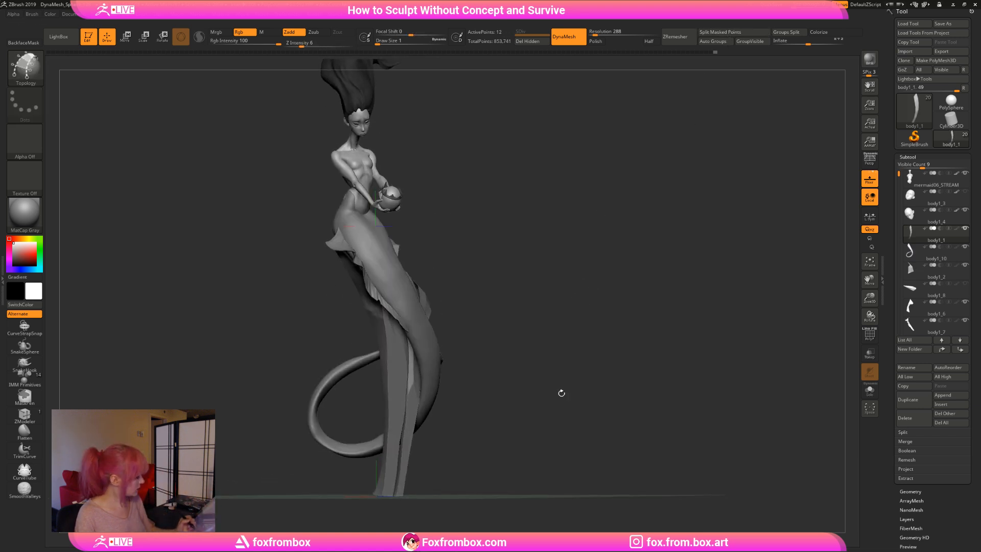
Move the flat strip off the tail surface with the Transpose gizmo so it sits in front of the supporting column.
{"action": "key", "text": "w"}
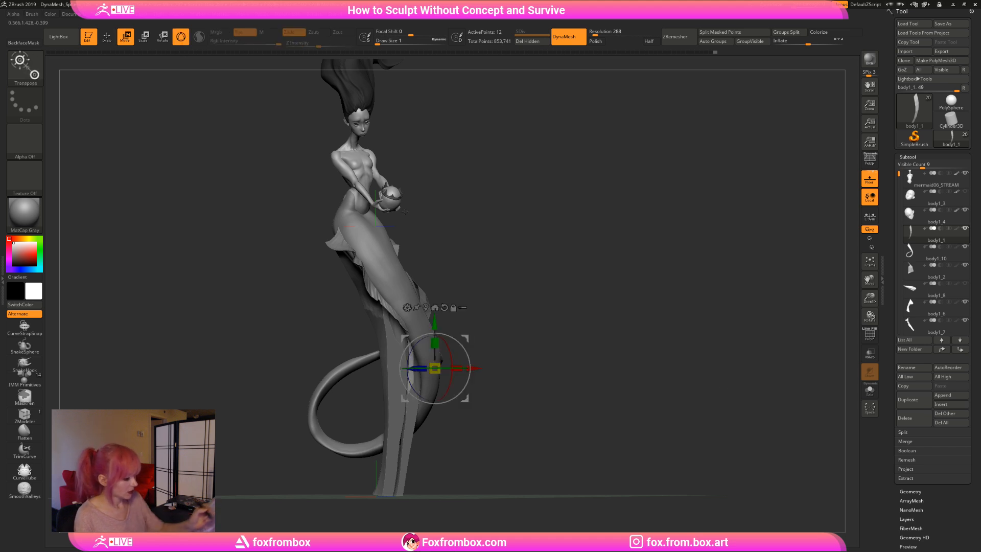
{"action": "left_click_drag", "start_coordinate": [506, 333], "coordinate": [539, 327]}
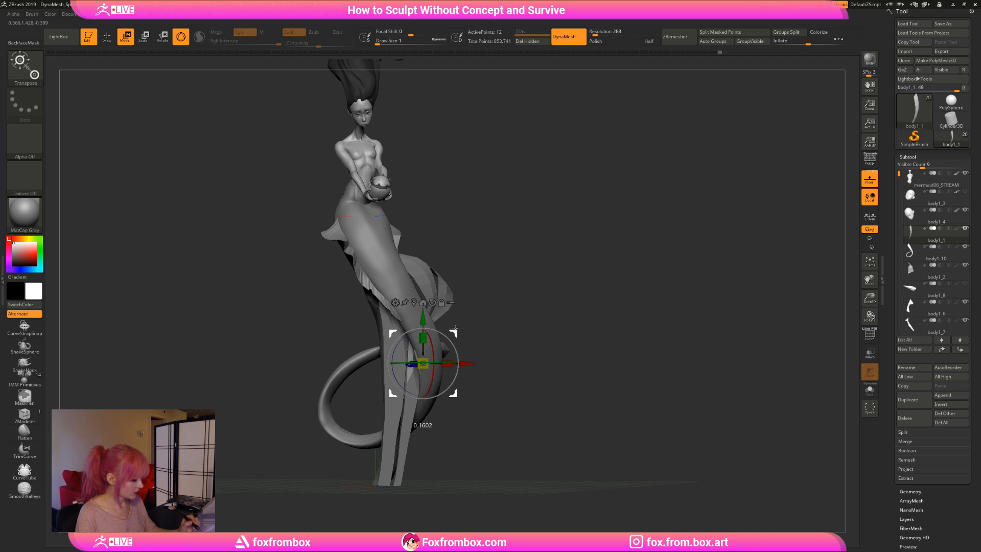
{"action": "left_click_drag", "start_coordinate": [463, 327], "coordinate": [440, 328]}
{"action": "left_click_drag", "start_coordinate": [483, 335], "coordinate": [575, 339]}
{"action": "left_click_drag", "start_coordinate": [443, 322], "coordinate": [437, 322]}
{"action": "left_click_drag", "start_coordinate": [549, 341], "coordinate": [497, 348]}
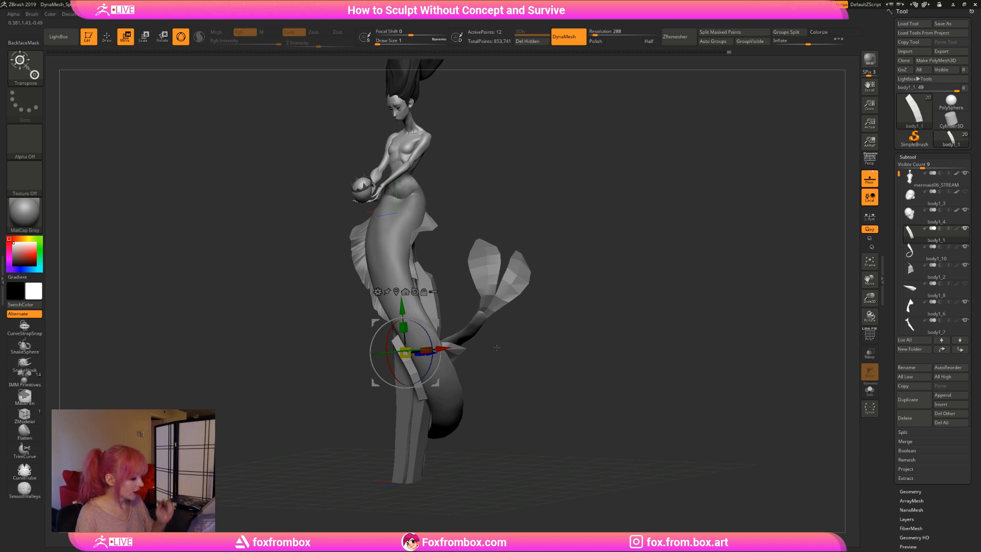
{"action": "mouse_move", "coordinate": [526, 363]}
{"action": "left_mouse_down"}
{"action": "mouse_move", "coordinate": [533, 284]}
{"action": "mouse_move", "coordinate": [529, 312]}
{"action": "left_mouse_up"}
Adjust the upper end of the flat strip with the Move brush at draw size 94.
{"action": "key", "text": "q"}
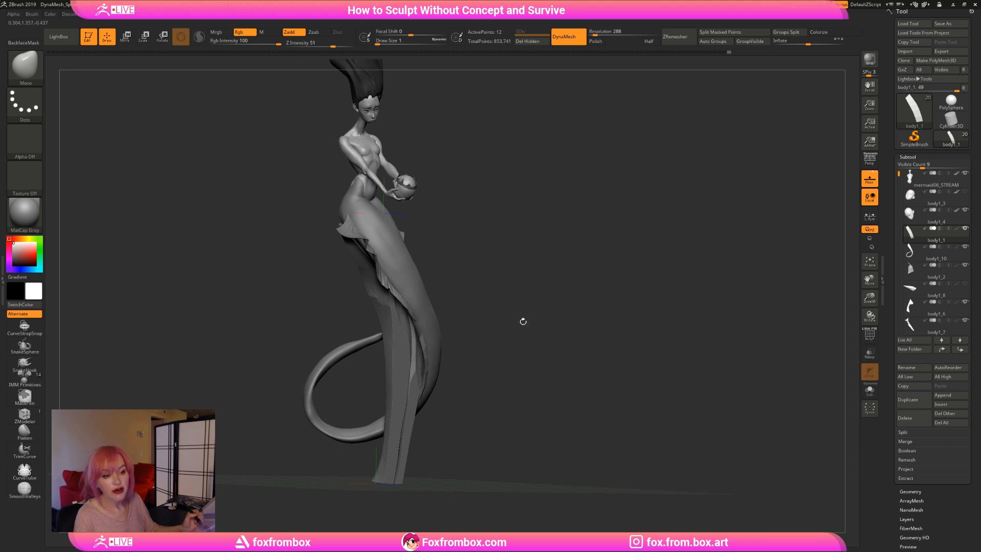
{"action": "left_click_drag", "start_coordinate": [524, 321], "coordinate": [477, 320]}
{"action": "mouse_move", "coordinate": [565, 333]}
{"action": "left_mouse_down"}
{"action": "mouse_move", "coordinate": [567, 342]}
{"action": "mouse_move", "coordinate": [501, 348]}
{"action": "left_mouse_up"}
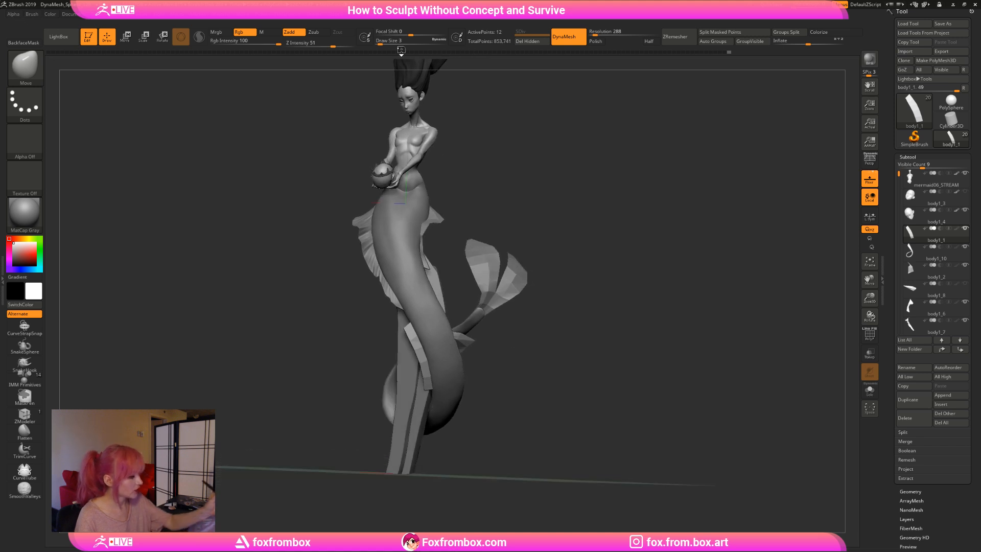
{"action": "left_click_drag", "start_coordinate": [387, 41], "coordinate": [398, 41]}
{"action": "left_click_drag", "start_coordinate": [503, 191], "coordinate": [474, 238]}
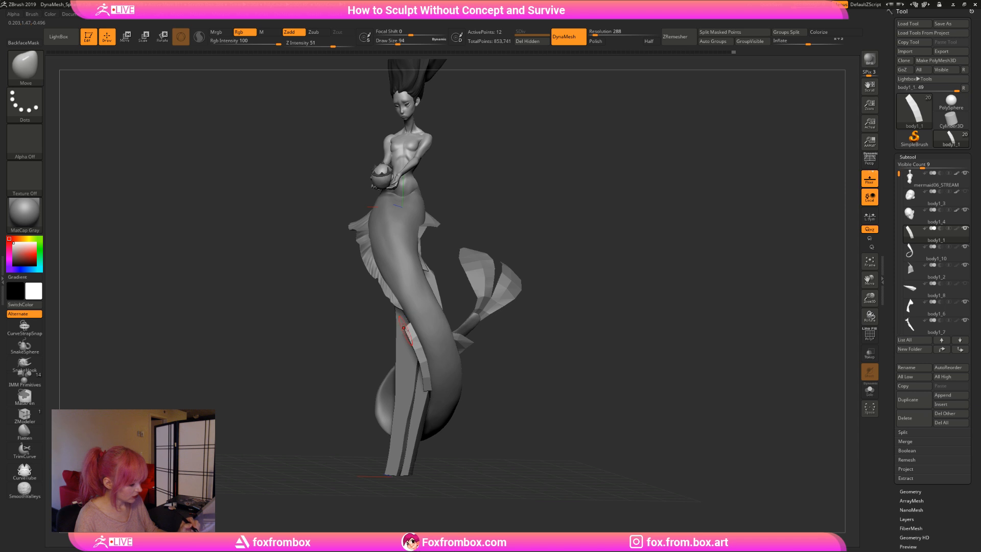
{"action": "left_click_drag", "start_coordinate": [405, 337], "coordinate": [404, 357]}
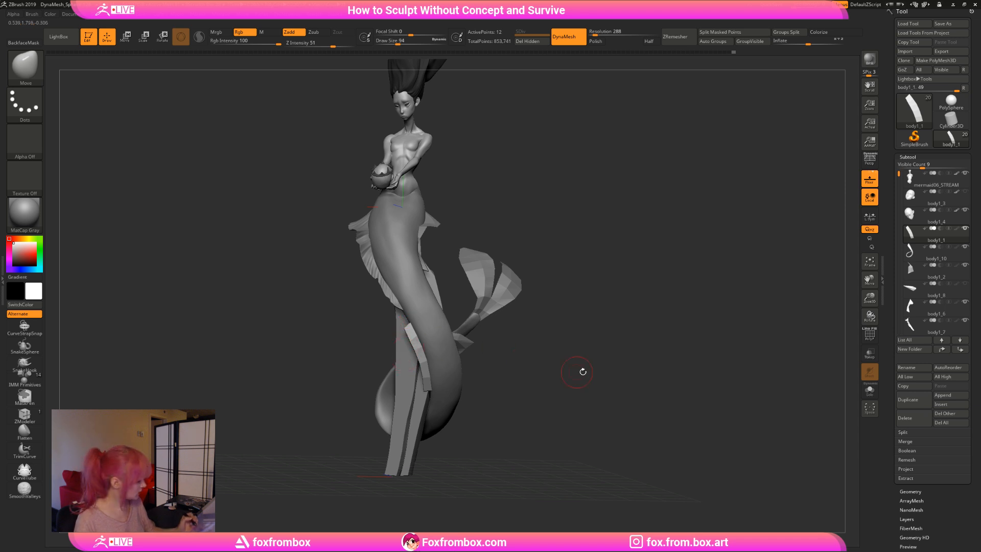
Show the strip's polyframe and turn on its Double display property so both sides are rendered.
{"action": "left_click", "coordinate": [870, 337]}
{"action": "left_click_drag", "start_coordinate": [615, 321], "coordinate": [559, 314]}
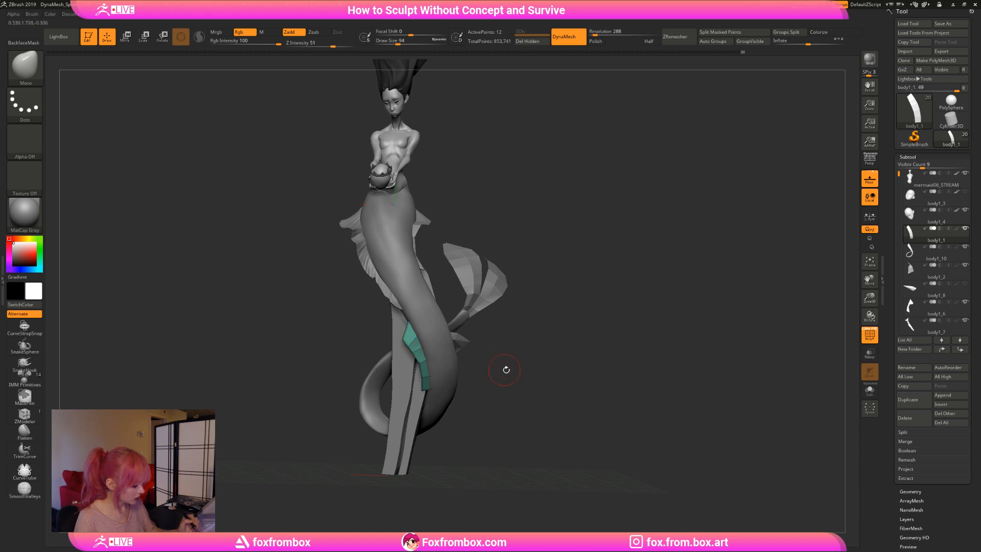
{"action": "left_click_drag", "start_coordinate": [506, 369], "coordinate": [575, 359]}
{"action": "scroll", "coordinate": [967, 526], "scroll_direction": "down", "scroll_amount": 5}
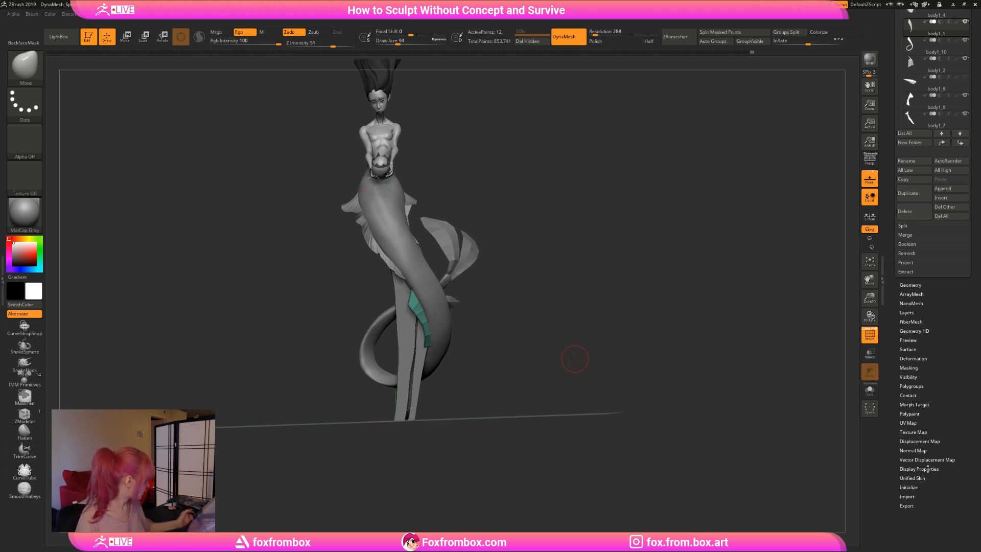
{"action": "left_click", "coordinate": [923, 469]}
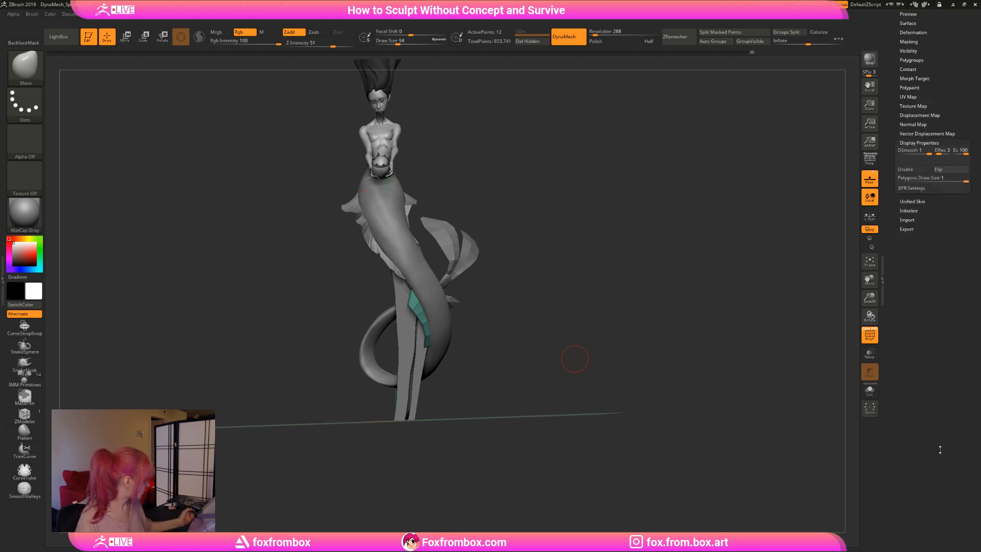
{"action": "left_click", "coordinate": [915, 169]}
{"action": "left_click_drag", "start_coordinate": [575, 358], "coordinate": [552, 388]}
{"action": "left_click_drag", "start_coordinate": [552, 381], "coordinate": [591, 365]}
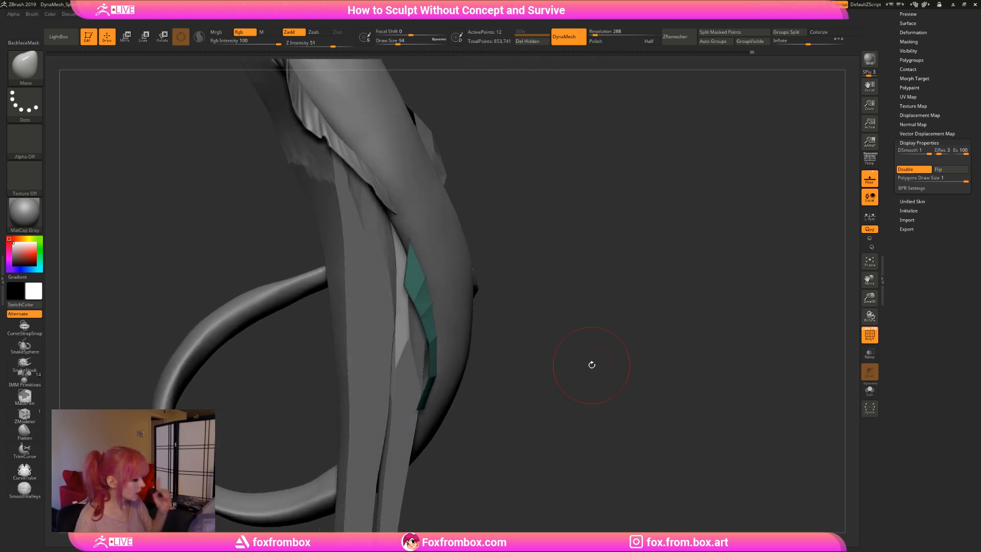
Pick the ZModeler brush and isolate the strip in Solo mode with its polyframe shown.
{"action": "left_click", "coordinate": [25, 416]}
{"action": "left_click", "coordinate": [870, 336]}
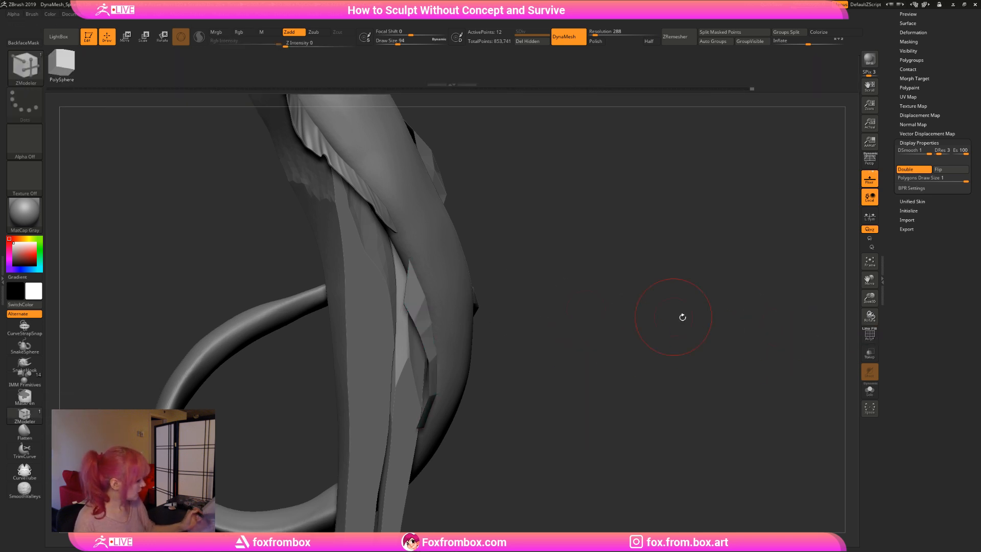
{"action": "left_click", "coordinate": [870, 335]}
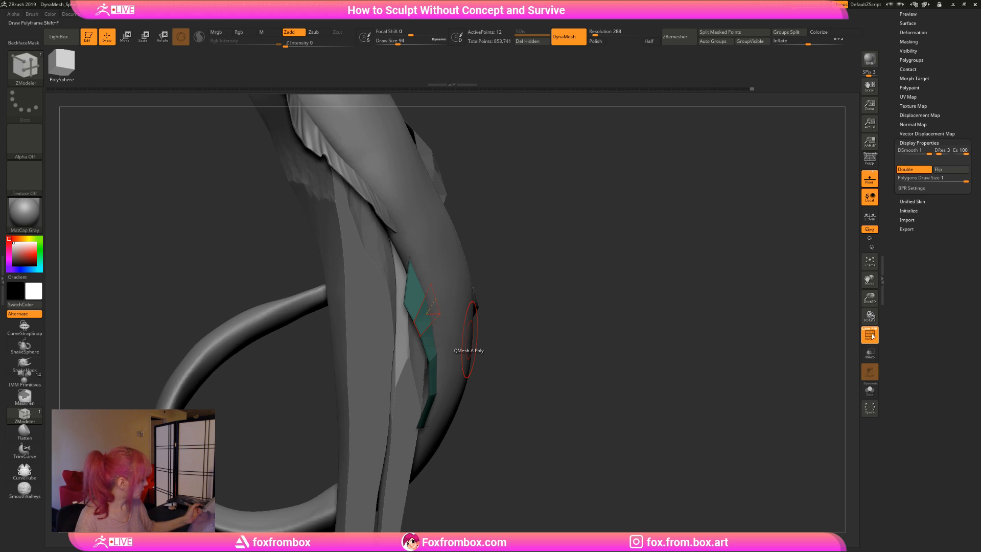
{"action": "left_click", "coordinate": [870, 390]}
{"action": "left_click_drag", "start_coordinate": [558, 322], "coordinate": [481, 295]}
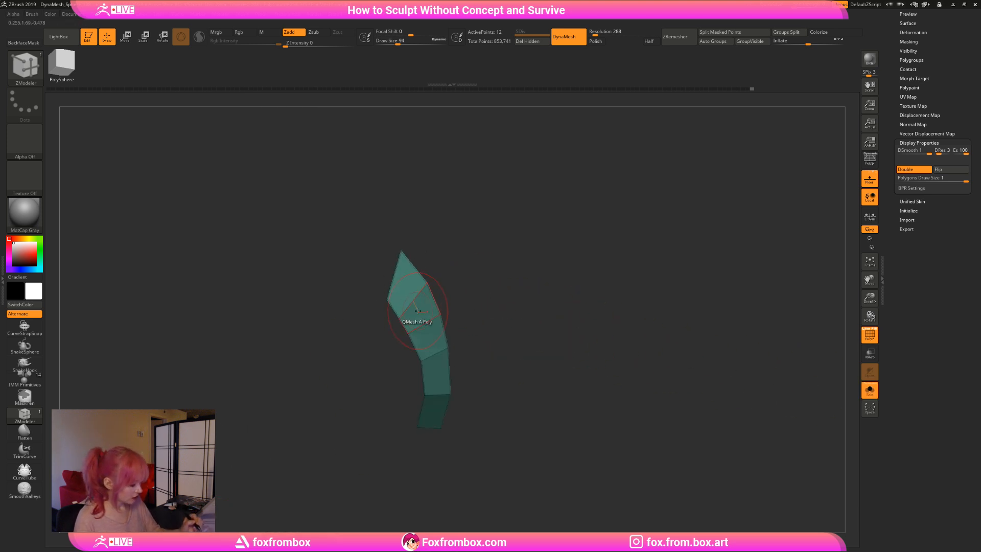
Set the ZModeler polygon action to Extrude with All Polygons as target and extrude the strip to give it thickness.
{"action": "key", "text": "space"}
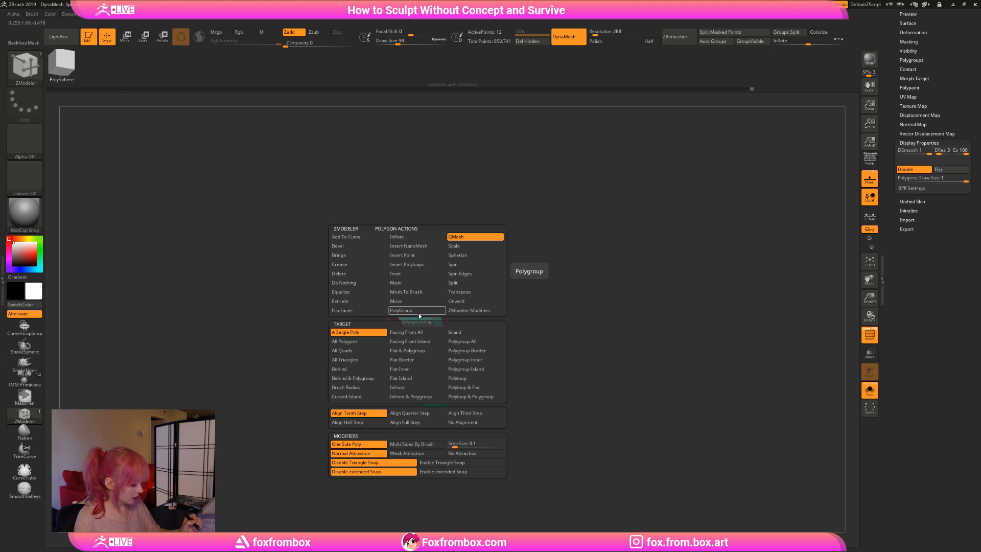
{"action": "left_click", "coordinate": [341, 301]}
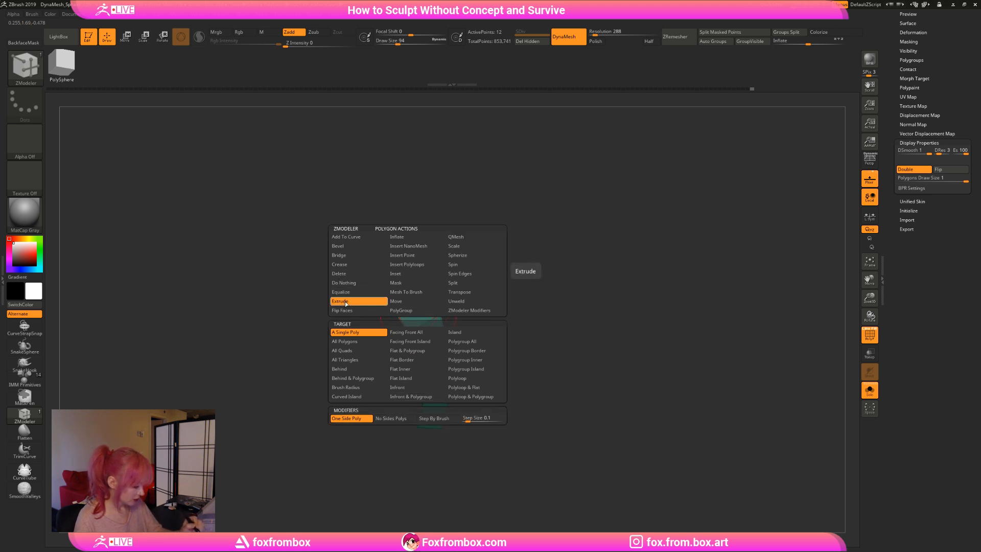
{"action": "left_click", "coordinate": [354, 342]}
{"action": "left_click_drag", "start_coordinate": [501, 298], "coordinate": [437, 307]}
{"action": "left_click_drag", "start_coordinate": [528, 324], "coordinate": [504, 339]}
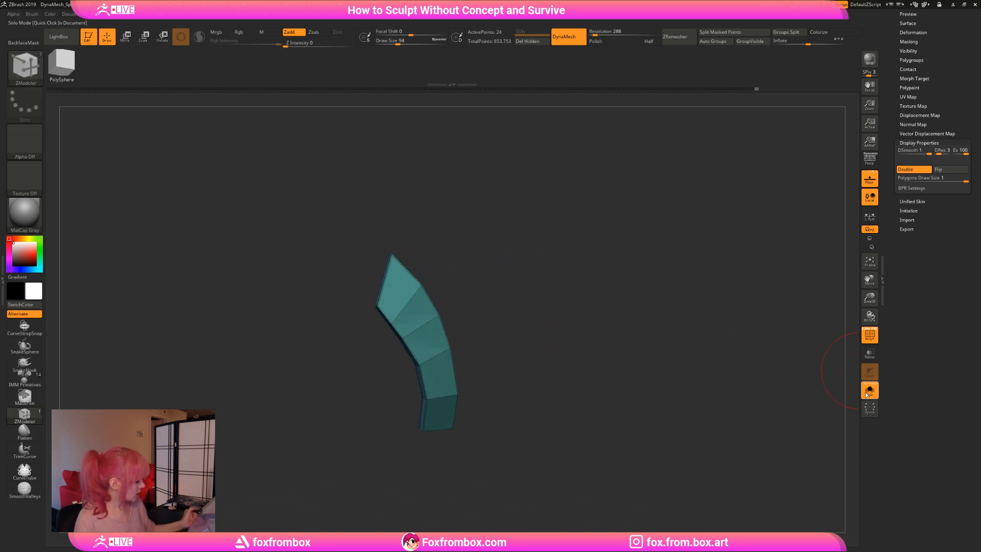
Leave Solo mode and examine the thickened strip against the tail from the side.
{"action": "mouse_move", "coordinate": [539, 292]}
{"action": "left_mouse_down"}
{"action": "mouse_move", "coordinate": [692, 336]}
{"action": "mouse_move", "coordinate": [556, 313]}
{"action": "mouse_move", "coordinate": [560, 368]}
{"action": "left_mouse_up"}
{"action": "left_click", "coordinate": [870, 391]}
{"action": "mouse_move", "coordinate": [551, 336]}
{"action": "left_mouse_down"}
{"action": "mouse_move", "coordinate": [570, 357]}
{"action": "mouse_move", "coordinate": [511, 398]}
{"action": "left_mouse_up"}
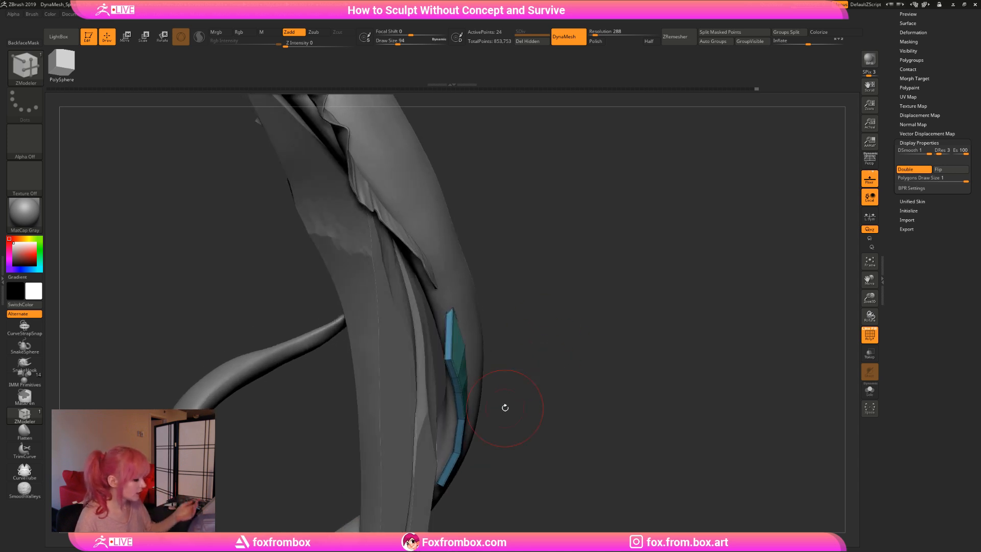
{"action": "mouse_move", "coordinate": [565, 289]}
{"action": "left_mouse_down"}
{"action": "mouse_move", "coordinate": [550, 280]}
{"action": "mouse_move", "coordinate": [590, 293]}
{"action": "mouse_move", "coordinate": [577, 315]}
{"action": "mouse_move", "coordinate": [505, 317]}
{"action": "left_mouse_up"}
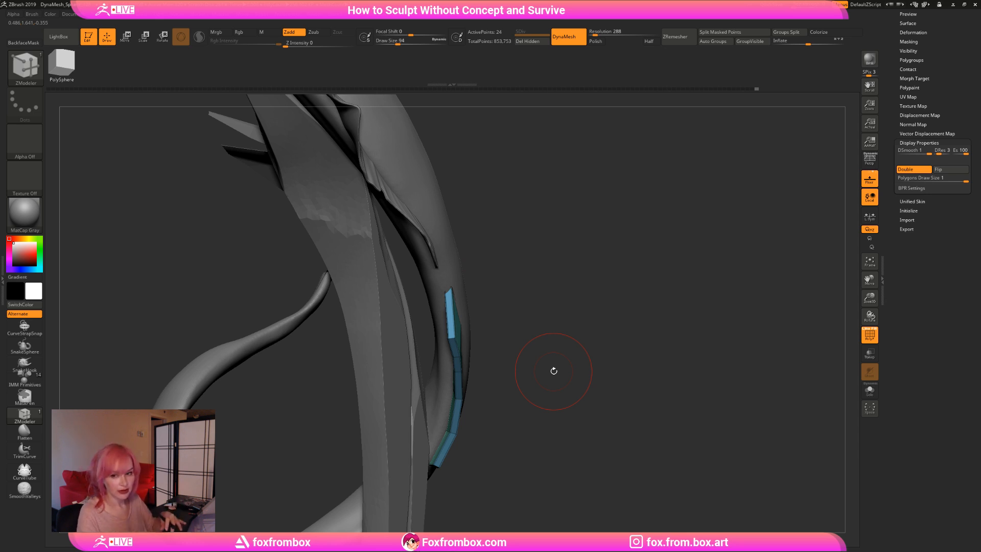
{"action": "mouse_move", "coordinate": [517, 305]}
{"action": "left_mouse_down"}
{"action": "mouse_move", "coordinate": [537, 324]}
{"action": "mouse_move", "coordinate": [533, 316]}
{"action": "left_mouse_up"}
Pick the Move brush, reduce its draw size to 14 and pull the strip's outer edge points in against the tail.
{"action": "left_click_drag", "start_coordinate": [398, 43], "coordinate": [387, 42]}
{"action": "mouse_move", "coordinate": [557, 338]}
{"action": "left_mouse_down"}
{"action": "mouse_move", "coordinate": [526, 349]}
{"action": "mouse_move", "coordinate": [524, 339]}
{"action": "left_mouse_up"}
{"action": "key", "text": "b"}
{"action": "key", "text": "m"}
{"action": "key", "text": "v"}
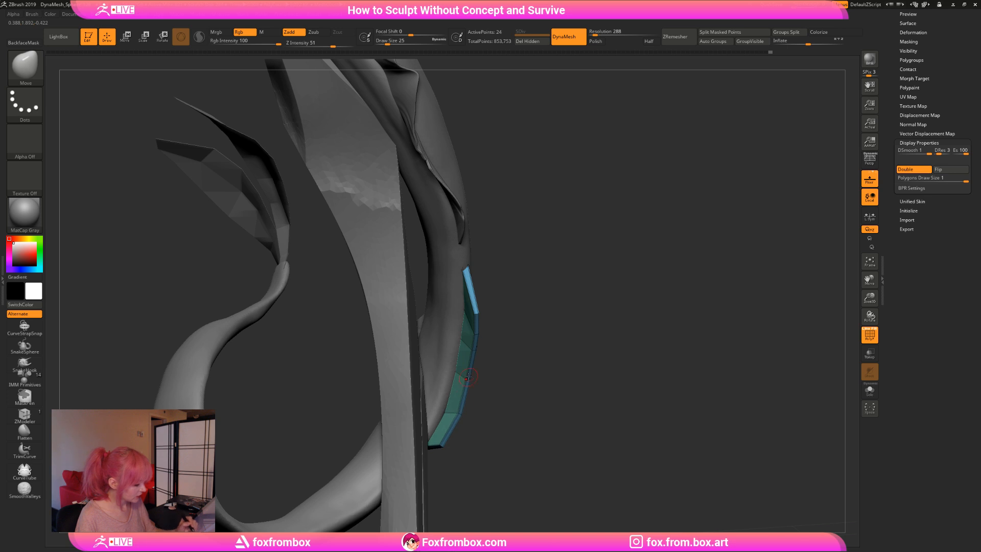
{"action": "left_click_drag", "start_coordinate": [482, 369], "coordinate": [544, 357]}
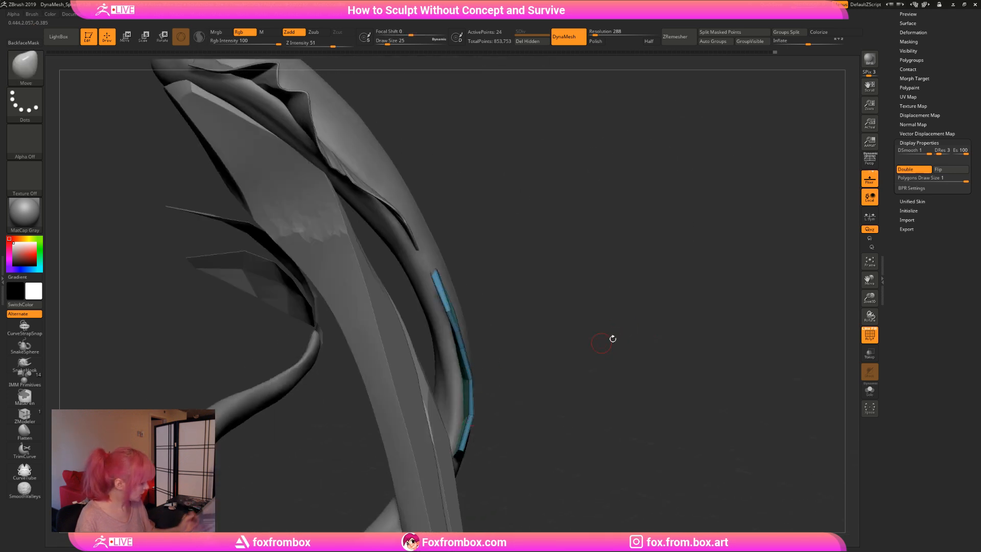
{"action": "left_click_drag", "start_coordinate": [612, 337], "coordinate": [660, 358], "text": "alt"}
{"action": "left_click_drag", "start_coordinate": [563, 255], "coordinate": [557, 181], "text": "alt"}
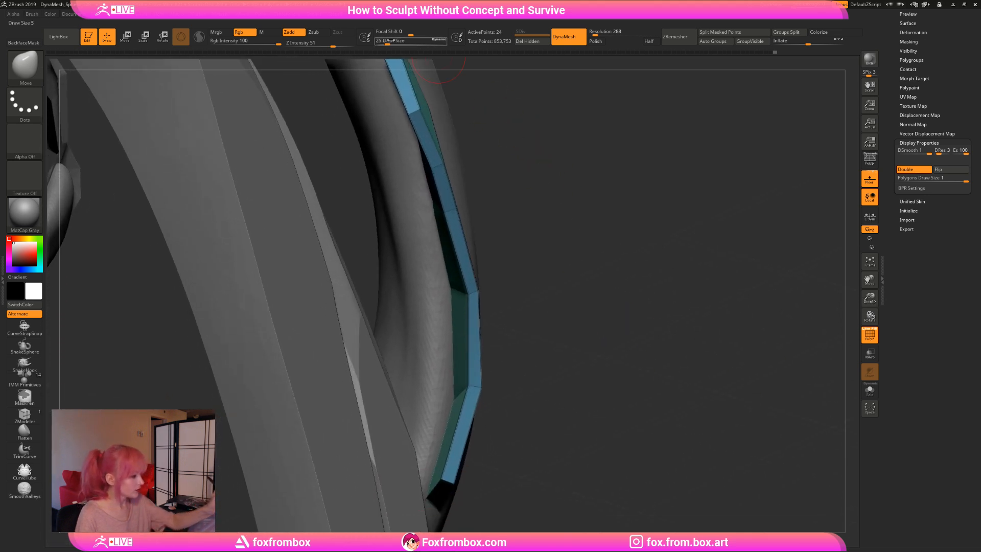
{"action": "left_click_drag", "start_coordinate": [388, 43], "coordinate": [384, 43]}
{"action": "left_click_drag", "start_coordinate": [482, 387], "coordinate": [472, 386]}
{"action": "left_click_drag", "start_coordinate": [468, 292], "coordinate": [440, 162]}
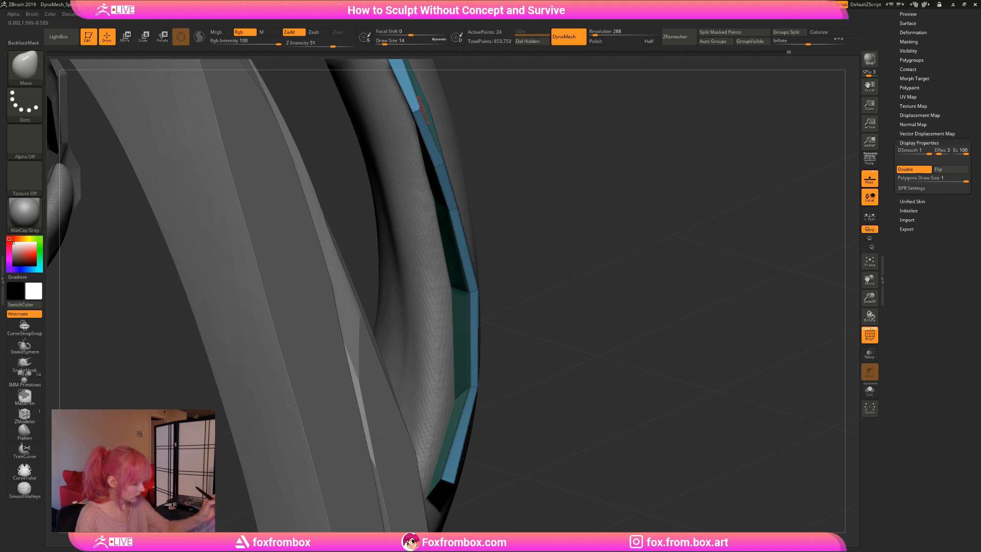
Nudge the corner points at the strip's lower end so they follow the tail's curve.
{"action": "mouse_move", "coordinate": [524, 193]}
{"action": "left_mouse_down", "text": "shift"}
{"action": "mouse_move", "coordinate": [790, 292]}
{"action": "mouse_move", "coordinate": [693, 233]}
{"action": "mouse_move", "coordinate": [593, 344]}
{"action": "left_mouse_up", "text": "shift"}
{"action": "mouse_move", "coordinate": [869, 296]}
{"action": "left_mouse_down"}
{"action": "mouse_move", "coordinate": [815, 344]}
{"action": "mouse_move", "coordinate": [431, 324]}
{"action": "mouse_move", "coordinate": [417, 351]}
{"action": "mouse_move", "coordinate": [491, 368]}
{"action": "mouse_move", "coordinate": [563, 352]}
{"action": "mouse_move", "coordinate": [605, 300]}
{"action": "left_mouse_up"}
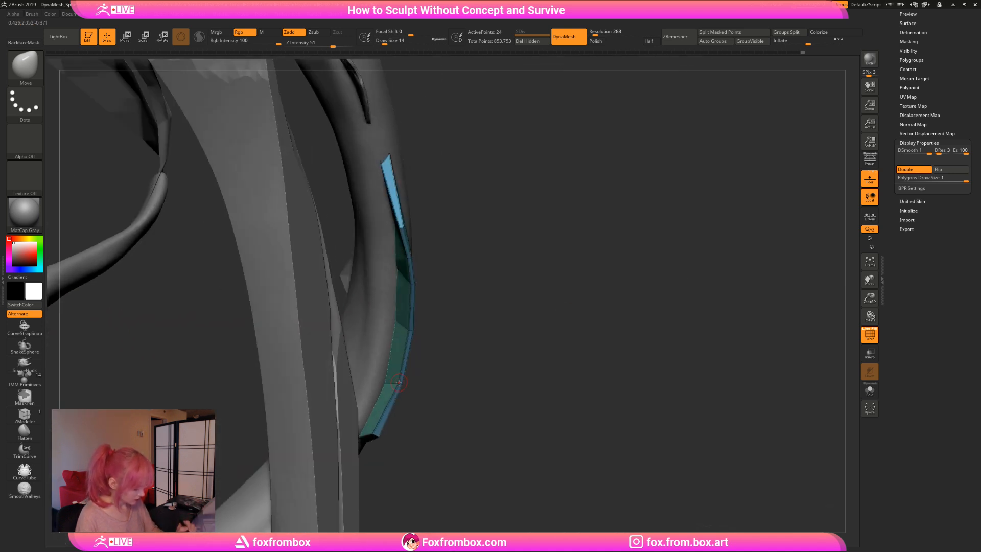
{"action": "left_click_drag", "start_coordinate": [381, 420], "coordinate": [377, 435]}
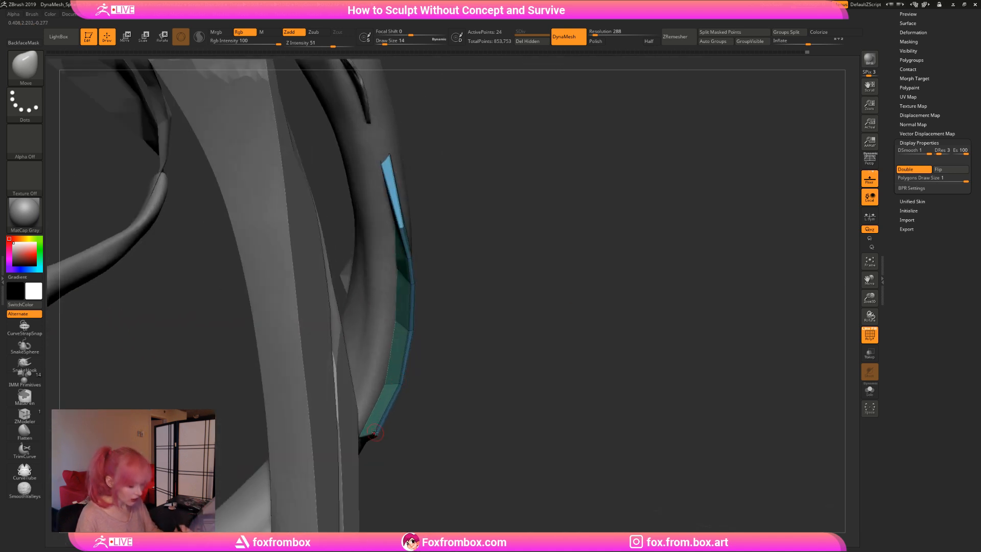
{"action": "left_click_drag", "start_coordinate": [543, 360], "coordinate": [522, 365]}
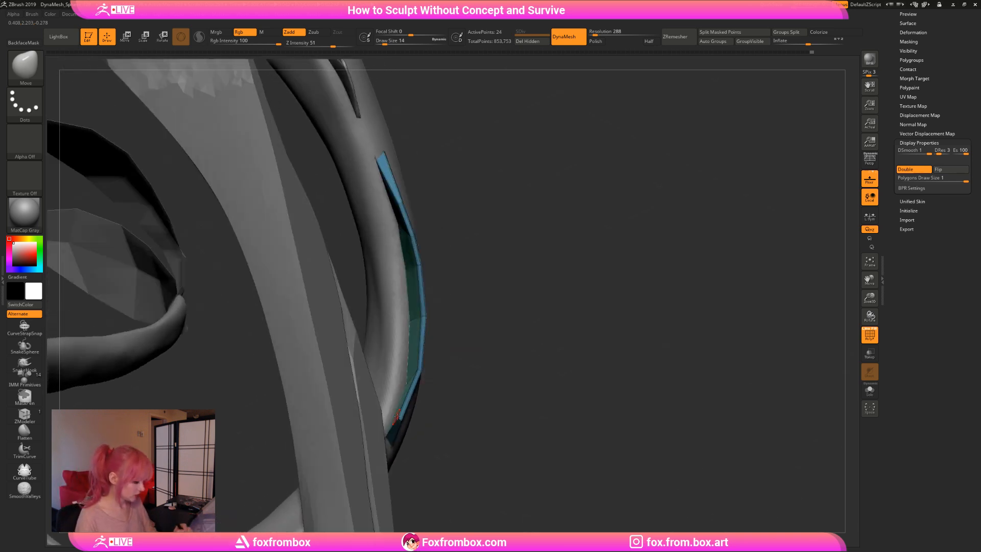
Reduce the draw size to 6 and refine the strip's middle and lower-end points against the tail's side.
{"action": "left_click_drag", "start_coordinate": [611, 280], "coordinate": [633, 297]}
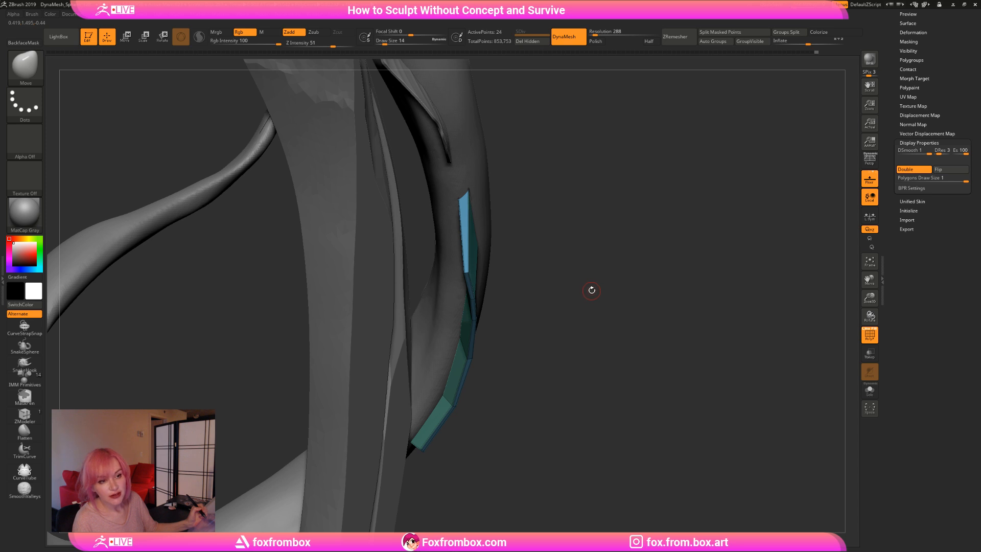
{"action": "left_click_drag", "start_coordinate": [591, 268], "coordinate": [592, 280]}
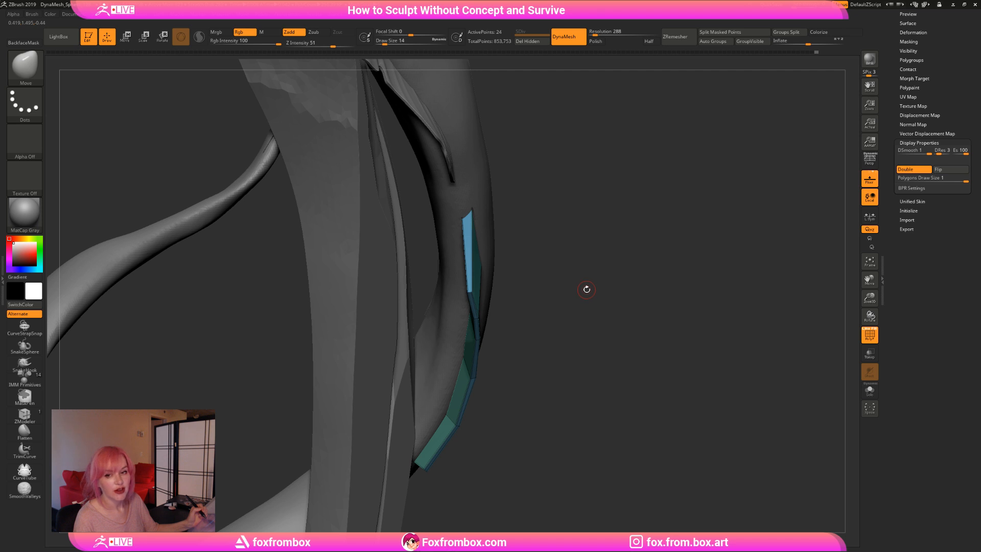
{"action": "left_click_drag", "start_coordinate": [592, 278], "coordinate": [474, 306]}
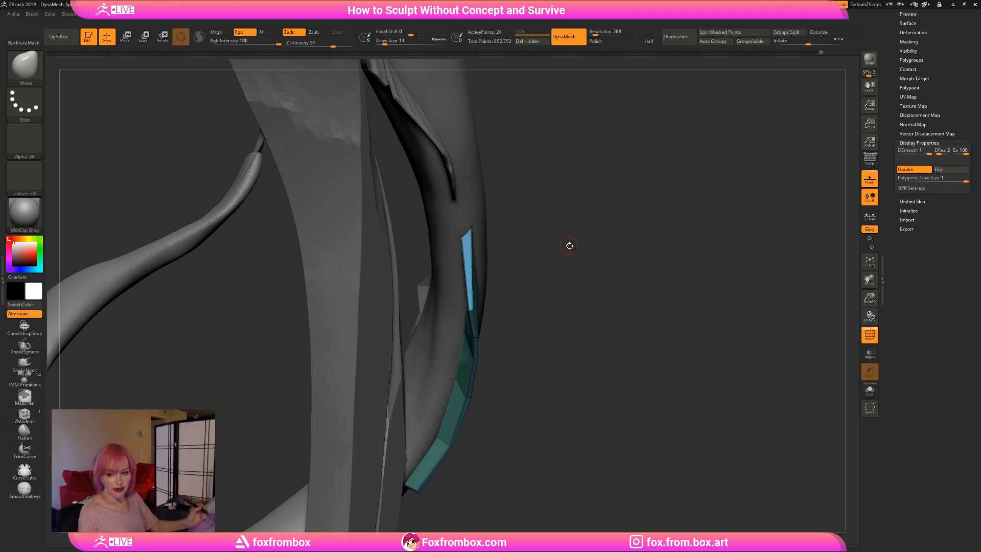
{"action": "left_click_drag", "start_coordinate": [570, 245], "coordinate": [567, 280]}
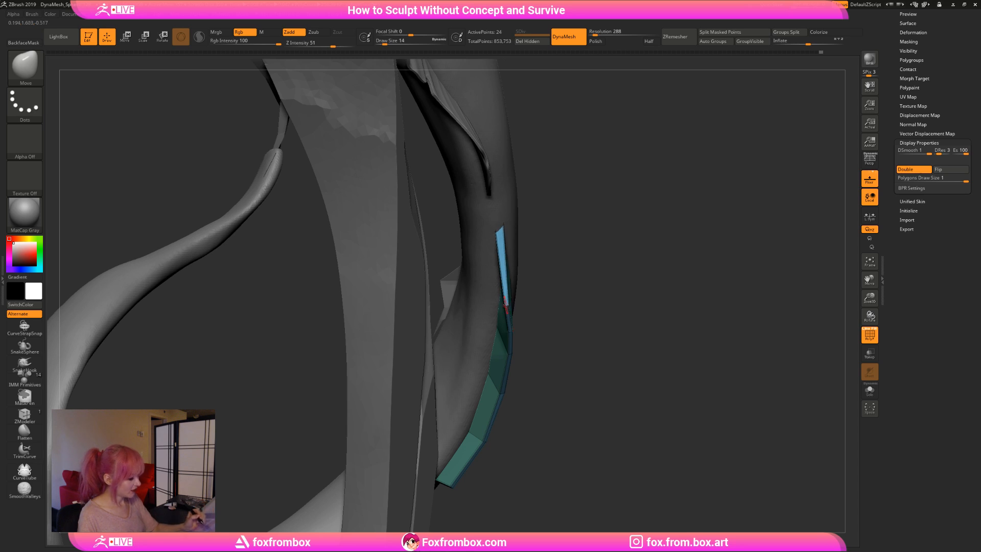
{"action": "left_click_drag", "start_coordinate": [505, 305], "coordinate": [503, 306]}
{"action": "mouse_move", "coordinate": [549, 346]}
{"action": "left_mouse_down"}
{"action": "mouse_move", "coordinate": [552, 357]}
{"action": "mouse_move", "coordinate": [593, 322]}
{"action": "mouse_move", "coordinate": [576, 227]}
{"action": "mouse_move", "coordinate": [511, 322]}
{"action": "left_mouse_up"}
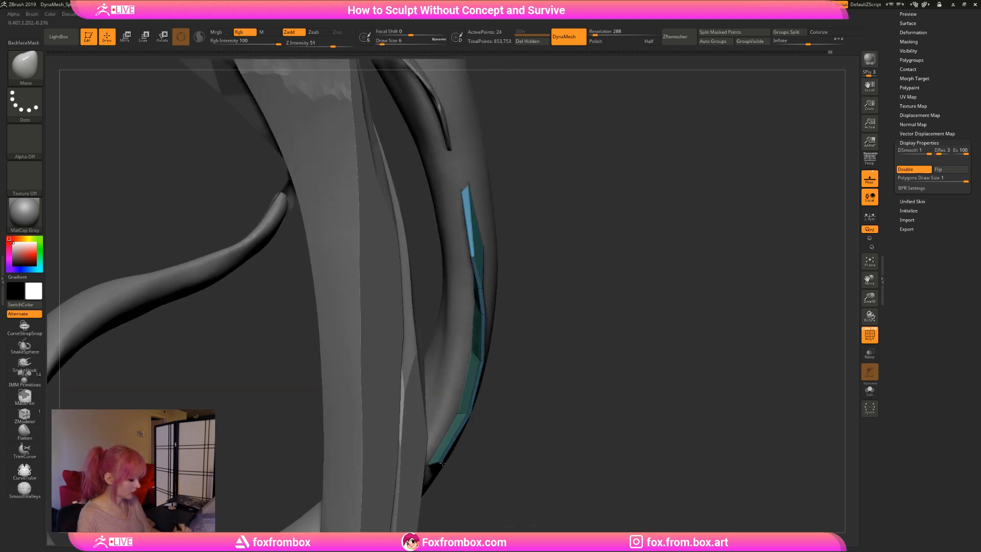
{"action": "left_click_drag", "start_coordinate": [442, 463], "coordinate": [567, 390]}
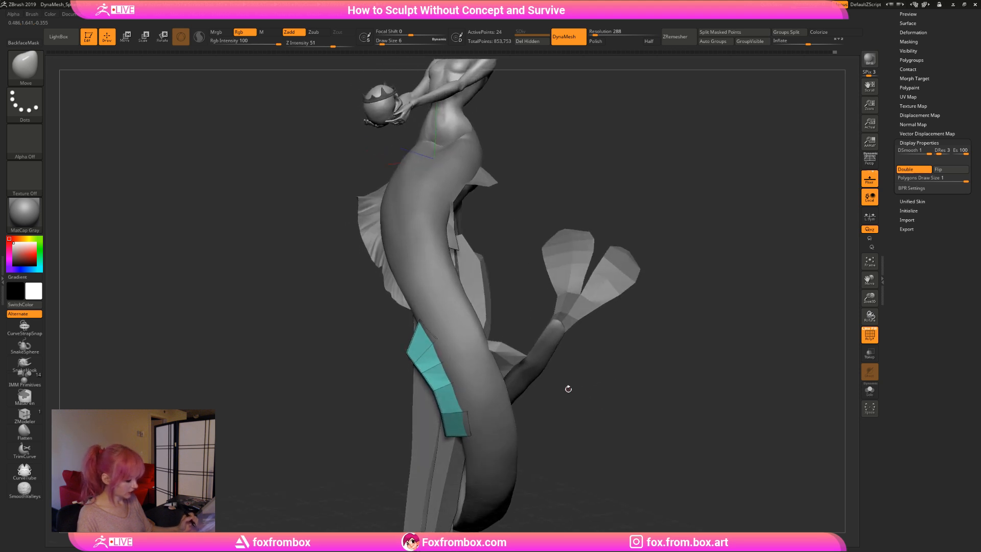
Set the draw size to 94 and push the strip's lower end up and in so it tapers along the tail.
{"action": "left_click_drag", "start_coordinate": [383, 42], "coordinate": [397, 42]}
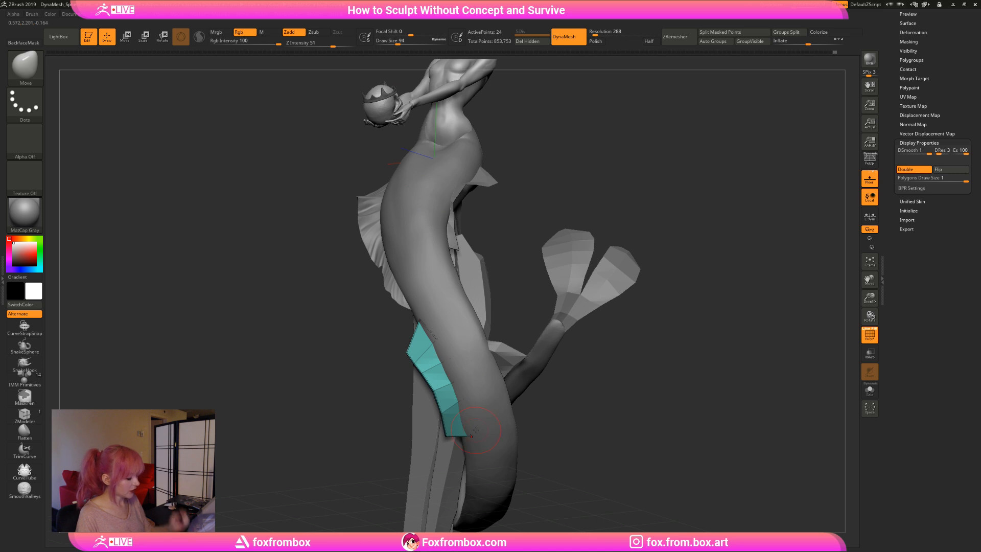
{"action": "left_click_drag", "start_coordinate": [473, 435], "coordinate": [469, 396]}
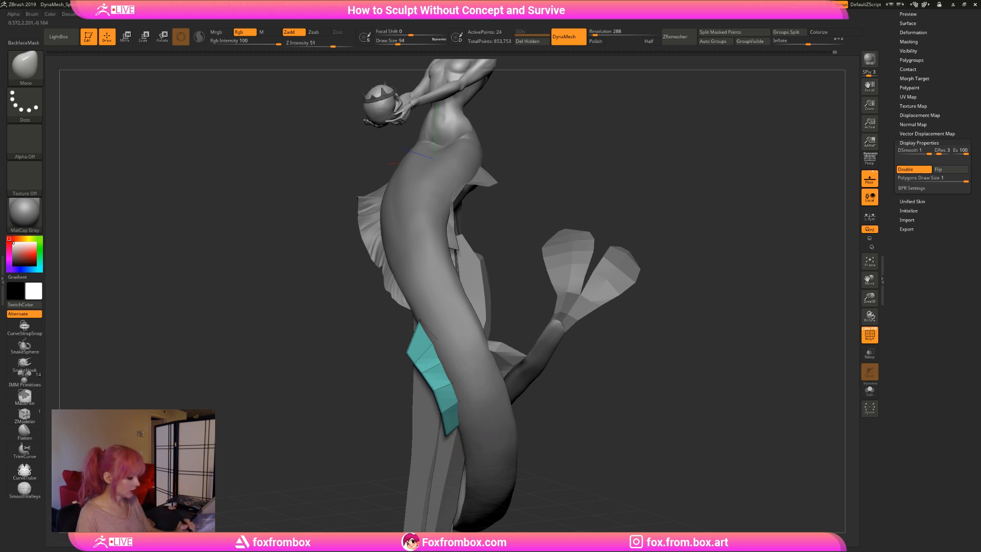
{"action": "right_click_drag", "start_coordinate": [469, 398], "coordinate": [629, 372]}
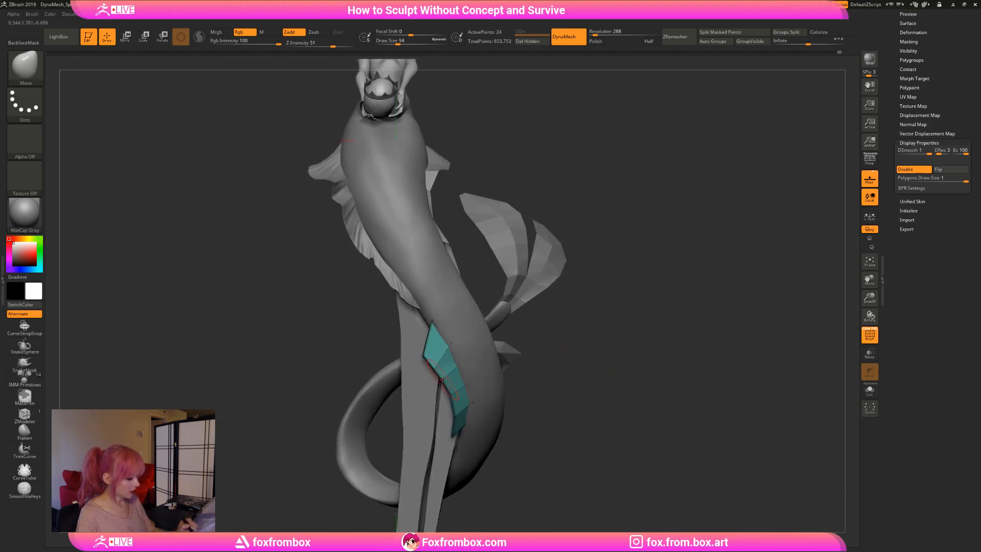
{"action": "mouse_move", "coordinate": [581, 344]}
{"action": "right_mouse_down"}
{"action": "mouse_move", "coordinate": [603, 352]}
{"action": "mouse_move", "coordinate": [542, 373]}
{"action": "right_mouse_up"}
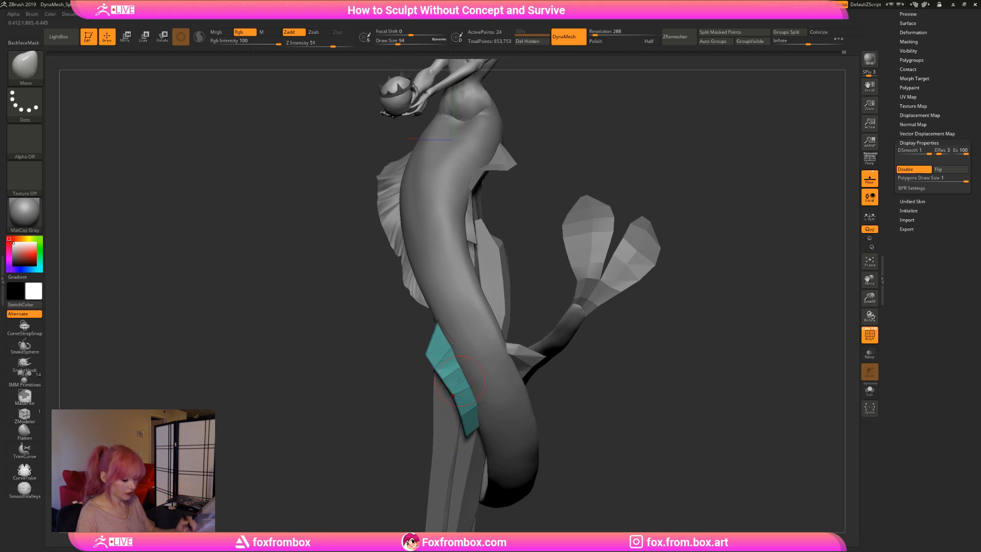
{"action": "right_click_drag", "start_coordinate": [654, 373], "coordinate": [598, 357]}
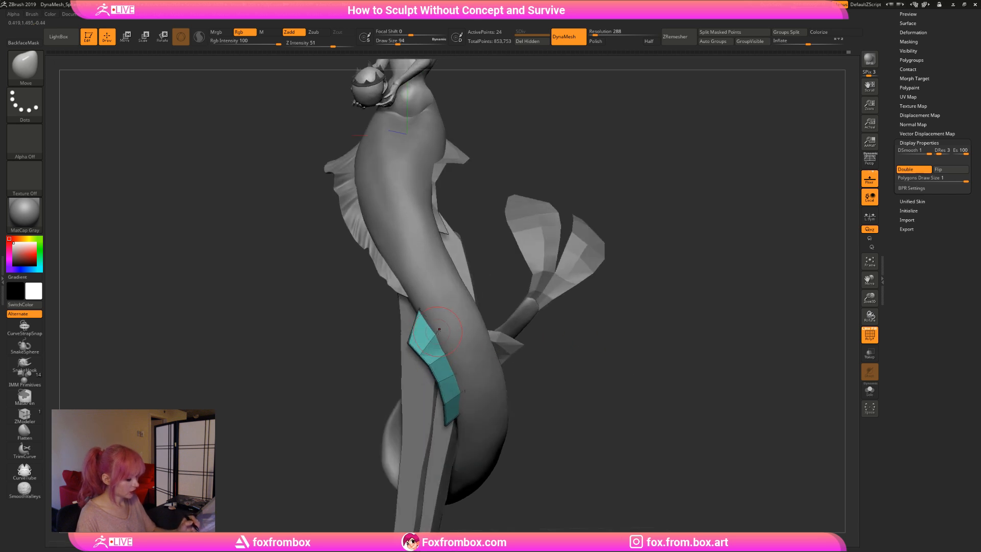
{"action": "left_click_drag", "start_coordinate": [560, 341], "coordinate": [600, 358]}
{"action": "left_click_drag", "start_coordinate": [547, 373], "coordinate": [659, 317], "text": "alt"}
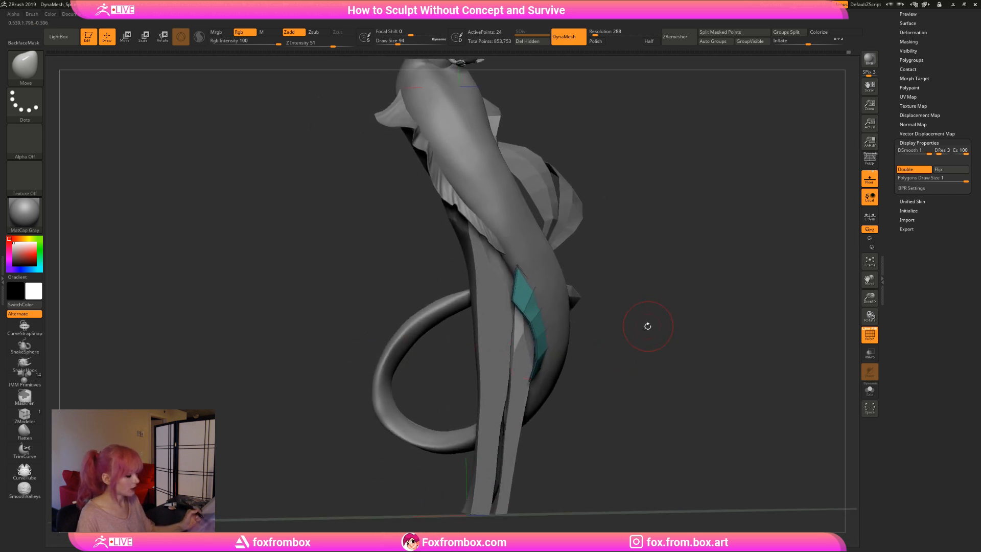
Make the tail the active subtool, try pulling its curled loop downward and undo that stroke.
{"action": "left_click", "coordinate": [406, 337], "text": "alt"}
{"action": "mouse_move", "coordinate": [409, 308]}
{"action": "left_mouse_down"}
{"action": "mouse_move", "coordinate": [394, 289]}
{"action": "mouse_move", "coordinate": [389, 325]}
{"action": "mouse_move", "coordinate": [403, 292]}
{"action": "mouse_move", "coordinate": [366, 324]}
{"action": "mouse_move", "coordinate": [399, 322]}
{"action": "mouse_move", "coordinate": [399, 335]}
{"action": "left_mouse_up"}
{"action": "key", "text": "ctrl+z"}
Set the draw size to 234 and display the tail's polyframe after viewing it without wireframe.
{"action": "left_click", "coordinate": [409, 43]}
{"action": "left_click_drag", "start_coordinate": [651, 337], "coordinate": [549, 345]}
{"action": "key", "text": "shift+f"}
{"action": "left_click_drag", "start_coordinate": [699, 354], "coordinate": [593, 360]}
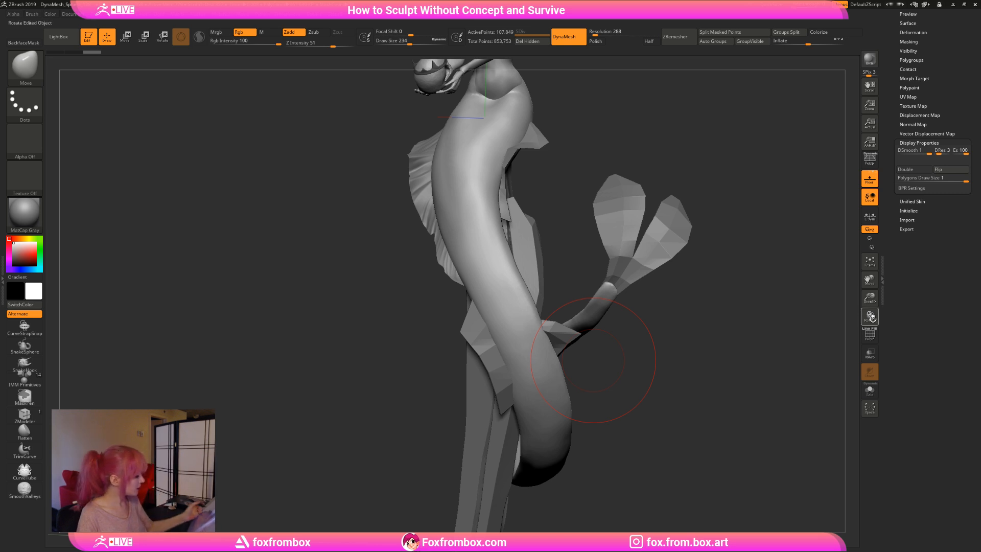
{"action": "left_click_drag", "start_coordinate": [870, 298], "coordinate": [870, 304]}
{"action": "left_click", "coordinate": [870, 335]}
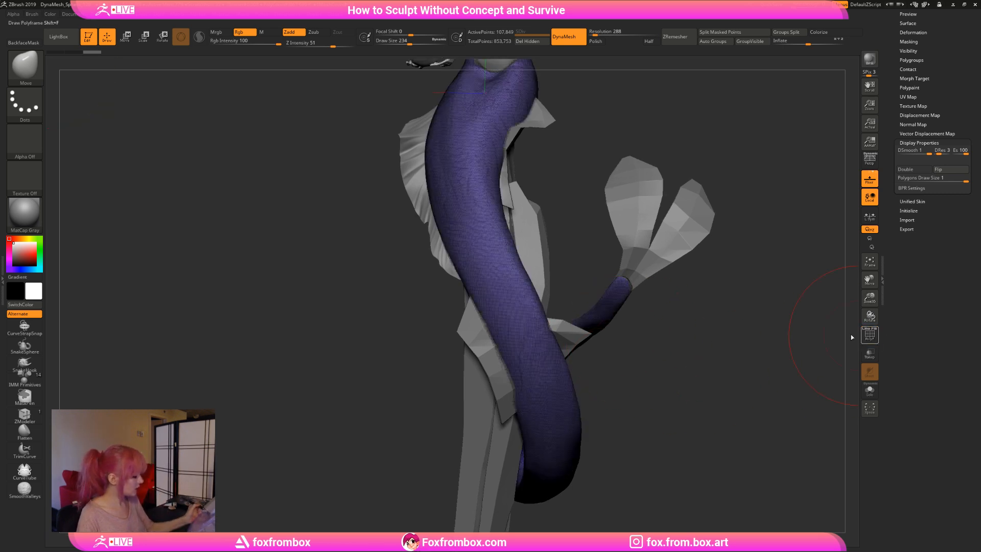
Select the small low-poly fin on the side of the tail and insert an edge loop across it with ZModeler.
{"action": "left_click", "coordinate": [868, 335]}
{"action": "left_click", "coordinate": [484, 341], "text": "alt"}
{"action": "left_click", "coordinate": [870, 333]}
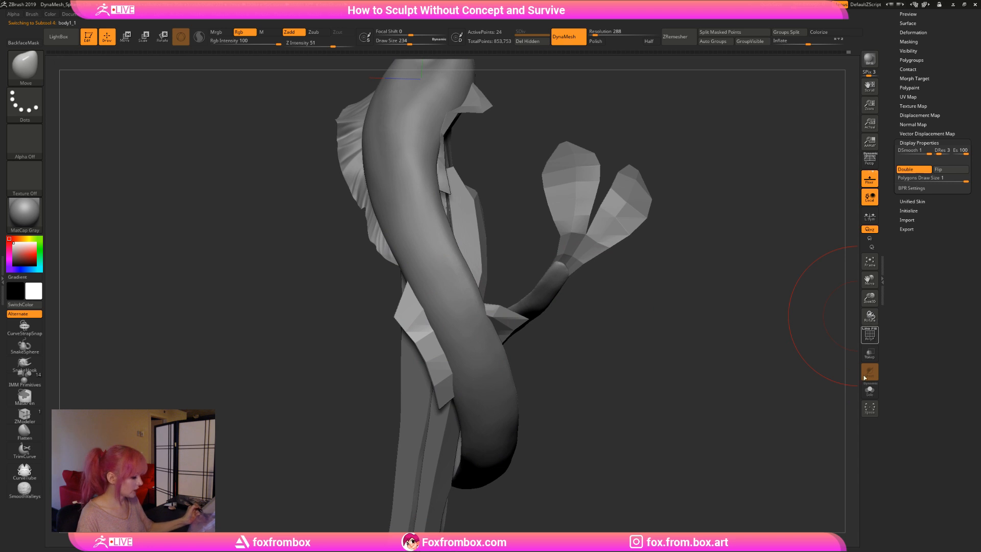
{"action": "left_click_drag", "start_coordinate": [793, 349], "coordinate": [583, 334]}
{"action": "left_click_drag", "start_coordinate": [676, 316], "coordinate": [497, 350]}
{"action": "left_click", "coordinate": [29, 418]}
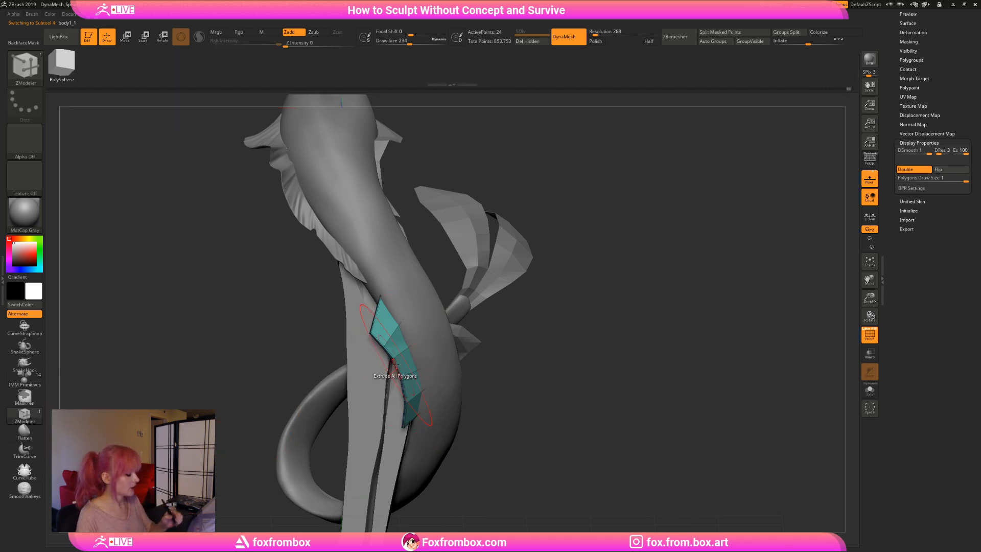
{"action": "left_click_drag", "start_coordinate": [402, 368], "coordinate": [396, 362]}
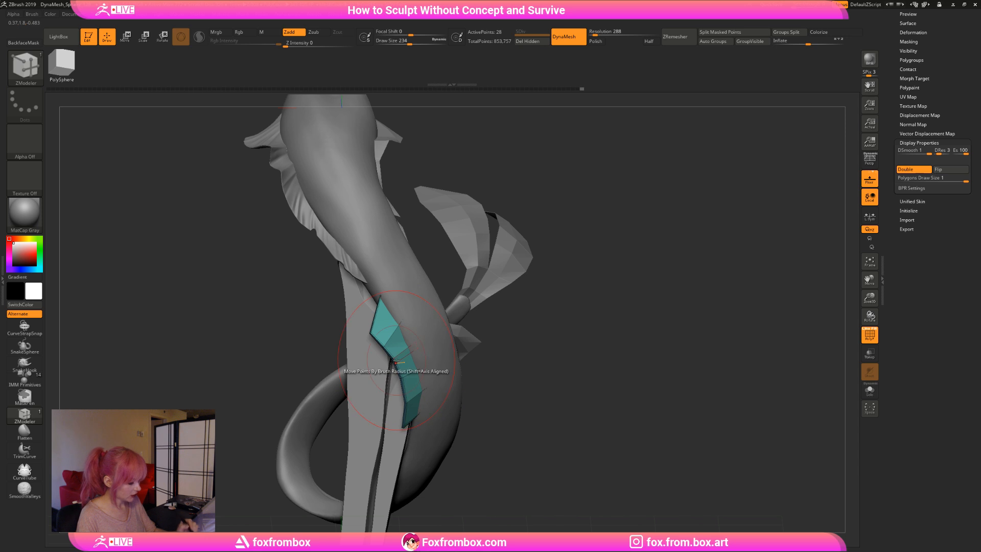
Reshape the small fin against the tail with the Move brush, reducing the draw size to 37.
{"action": "left_click_drag", "start_coordinate": [410, 42], "coordinate": [401, 42]}
{"action": "mouse_move", "coordinate": [555, 363]}
{"action": "left_mouse_down"}
{"action": "mouse_move", "coordinate": [508, 375]}
{"action": "mouse_move", "coordinate": [546, 359]}
{"action": "left_mouse_up"}
{"action": "key", "text": "b"}
{"action": "key", "text": "m"}
{"action": "key", "text": "v"}
{"action": "left_click_drag", "start_coordinate": [401, 42], "coordinate": [394, 42]}
{"action": "mouse_move", "coordinate": [517, 318]}
{"action": "left_mouse_down"}
{"action": "mouse_move", "coordinate": [500, 314]}
{"action": "mouse_move", "coordinate": [560, 288]}
{"action": "left_mouse_up"}
{"action": "left_click_drag", "start_coordinate": [448, 324], "coordinate": [454, 320]}
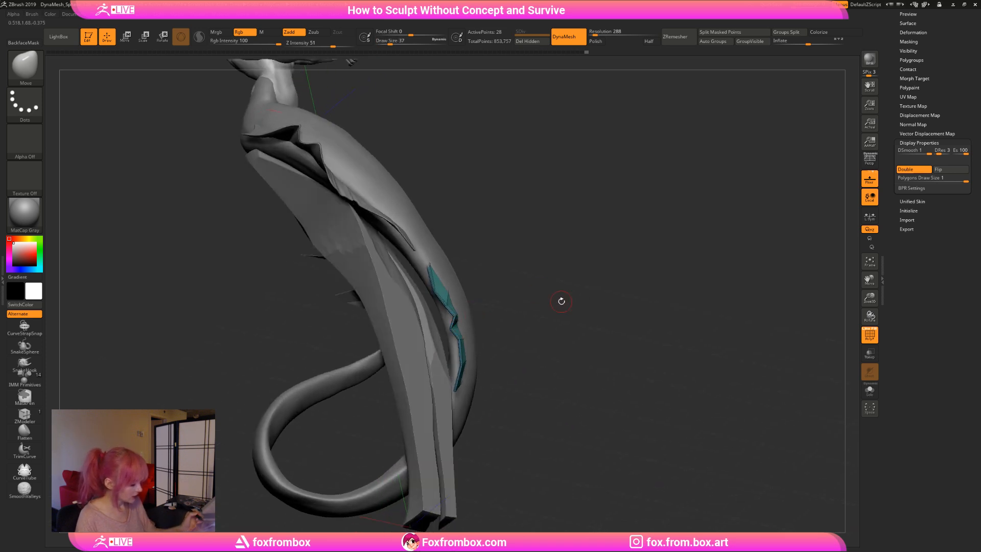
{"action": "mouse_move", "coordinate": [561, 301]}
{"action": "left_mouse_down"}
{"action": "mouse_move", "coordinate": [603, 307]}
{"action": "mouse_move", "coordinate": [542, 301]}
{"action": "mouse_move", "coordinate": [588, 307]}
{"action": "mouse_move", "coordinate": [552, 332]}
{"action": "mouse_move", "coordinate": [485, 334]}
{"action": "mouse_move", "coordinate": [454, 316]}
{"action": "mouse_move", "coordinate": [462, 332]}
{"action": "left_mouse_up"}
{"action": "left_click_drag", "start_coordinate": [588, 358], "coordinate": [642, 342]}
{"action": "left_click_drag", "start_coordinate": [554, 275], "coordinate": [537, 348]}
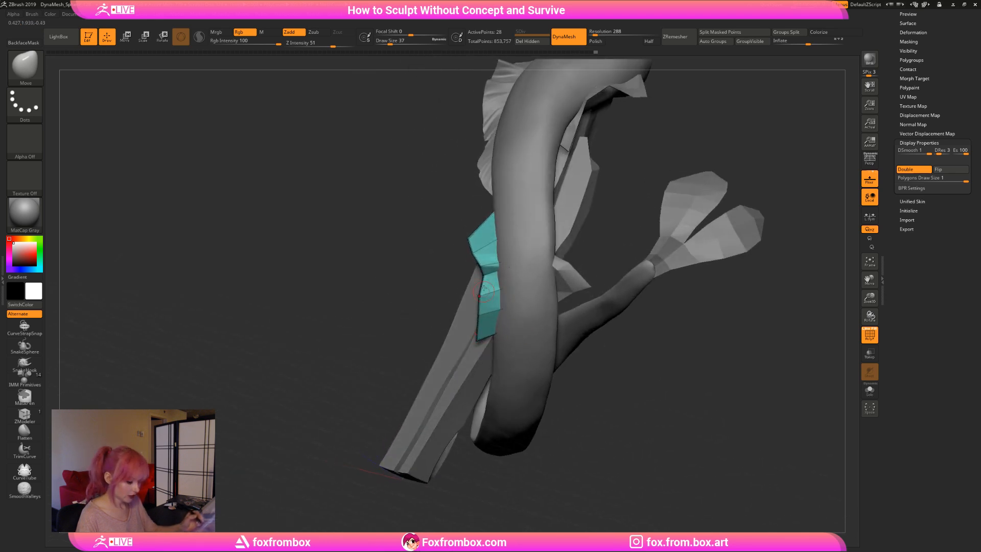
Insert one more edge loop across the small fin and one along its length with ZModeler.
{"action": "left_click_drag", "start_coordinate": [390, 44], "coordinate": [396, 44]}
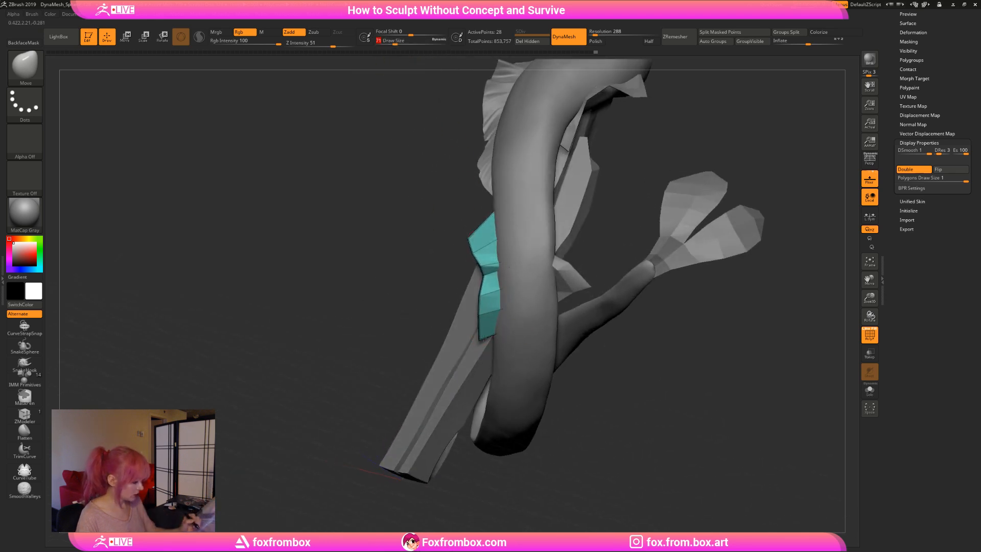
{"action": "mouse_move", "coordinate": [640, 357]}
{"action": "left_mouse_down"}
{"action": "mouse_move", "coordinate": [672, 355]}
{"action": "mouse_move", "coordinate": [578, 354]}
{"action": "left_mouse_up"}
{"action": "left_click", "coordinate": [25, 415]}
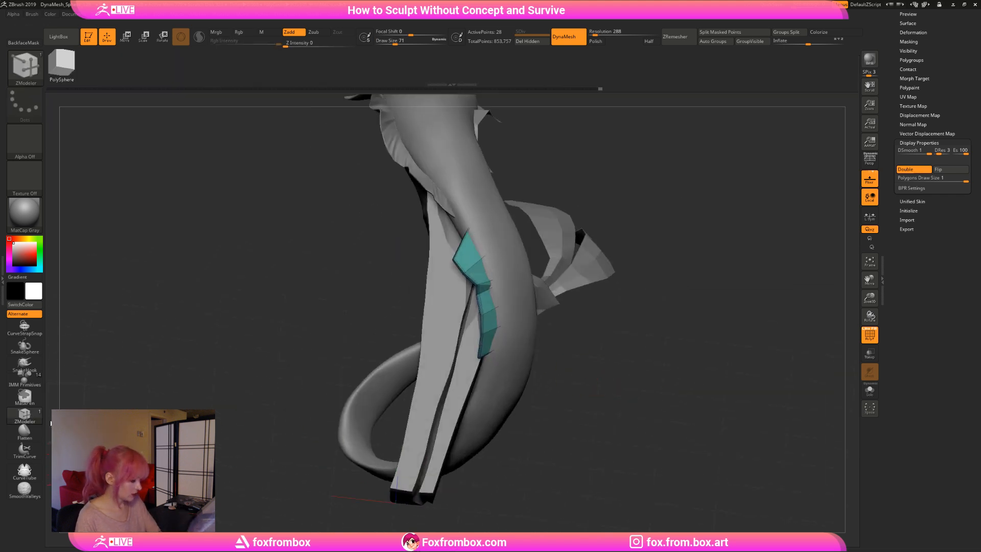
{"action": "left_click", "coordinate": [492, 311]}
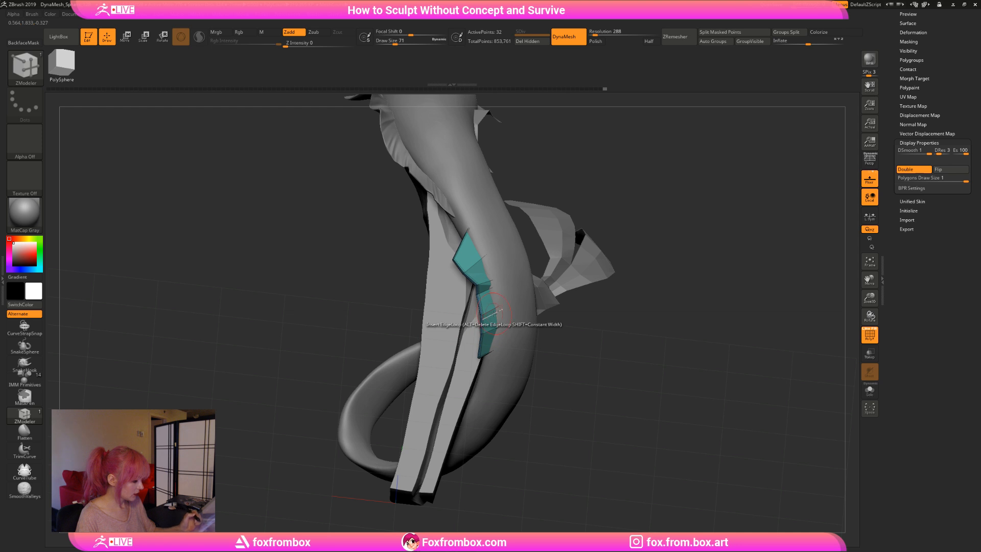
{"action": "mouse_move", "coordinate": [492, 312]}
{"action": "right_mouse_down"}
{"action": "mouse_move", "coordinate": [516, 317]}
{"action": "mouse_move", "coordinate": [493, 320]}
{"action": "right_mouse_up"}
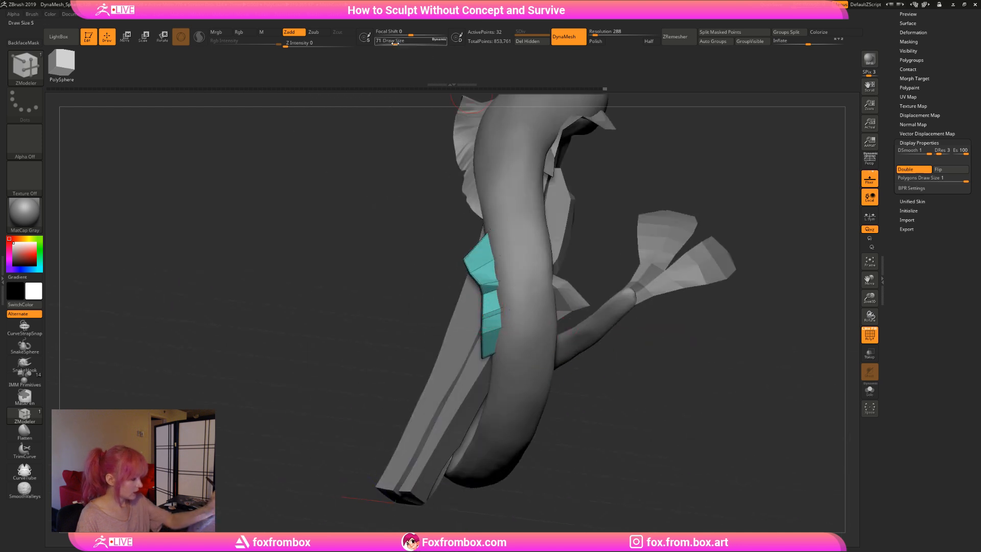
{"action": "left_click_drag", "start_coordinate": [394, 43], "coordinate": [390, 43]}
{"action": "left_click", "coordinate": [484, 314]}
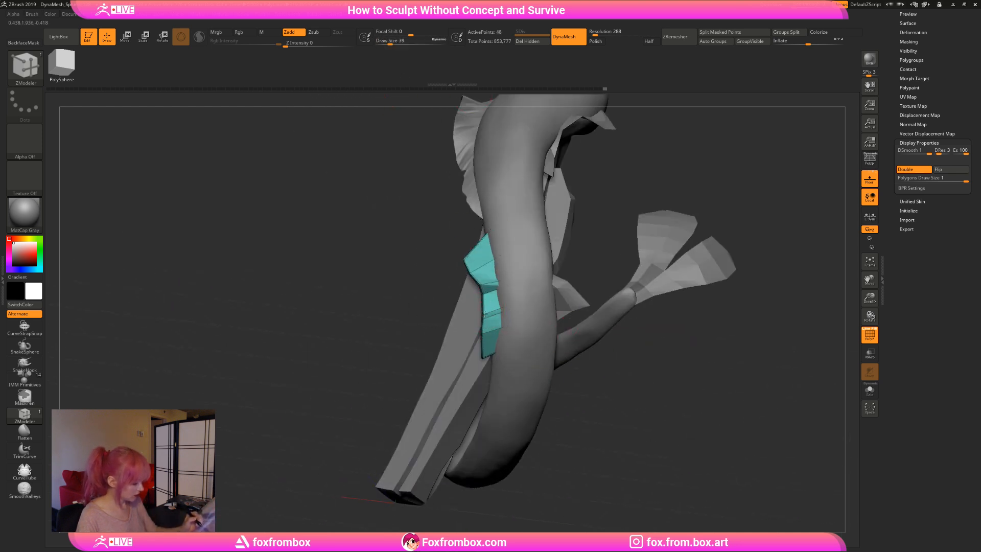
Reduce the ZModeler draw size to 13 and insert further edge loops across and along the small fin.
{"action": "left_click_drag", "start_coordinate": [870, 298], "coordinate": [863, 360]}
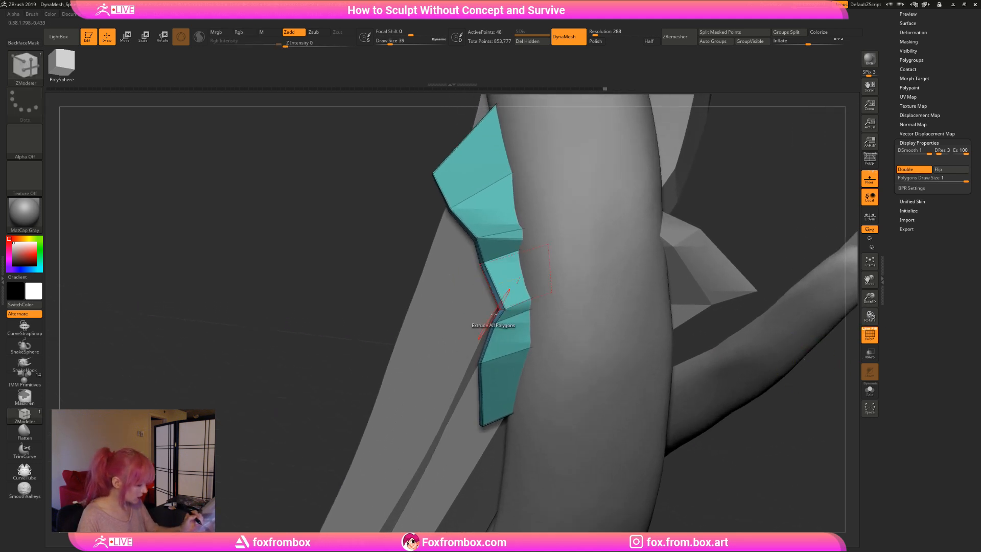
{"action": "mouse_move", "coordinate": [297, 383]}
{"action": "left_mouse_down"}
{"action": "mouse_move", "coordinate": [366, 377]}
{"action": "mouse_move", "coordinate": [534, 324]}
{"action": "mouse_move", "coordinate": [530, 271]}
{"action": "left_mouse_up"}
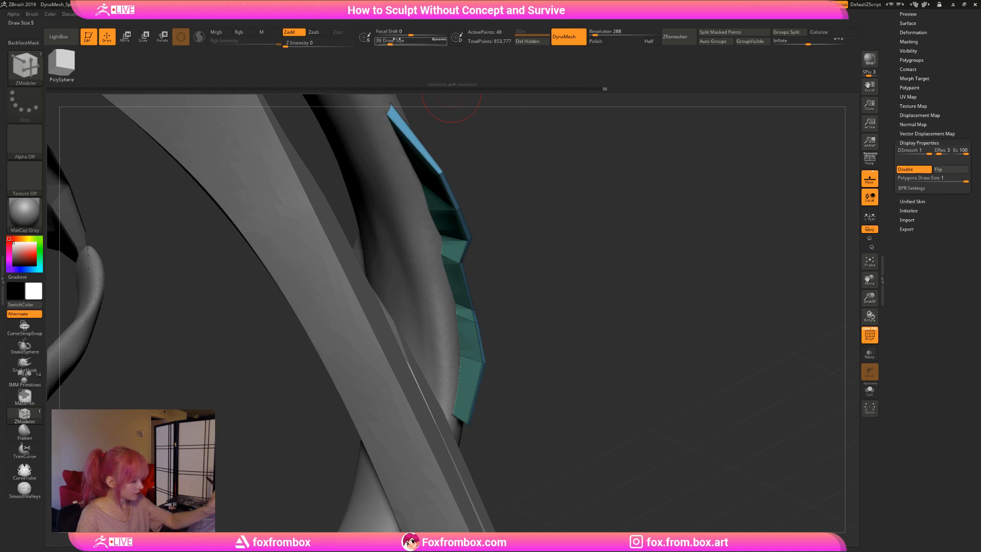
{"action": "left_click_drag", "start_coordinate": [396, 39], "coordinate": [390, 40]}
{"action": "mouse_move", "coordinate": [563, 230]}
{"action": "left_mouse_down"}
{"action": "mouse_move", "coordinate": [480, 308]}
{"action": "mouse_move", "coordinate": [580, 292]}
{"action": "mouse_move", "coordinate": [460, 133]}
{"action": "left_mouse_up"}
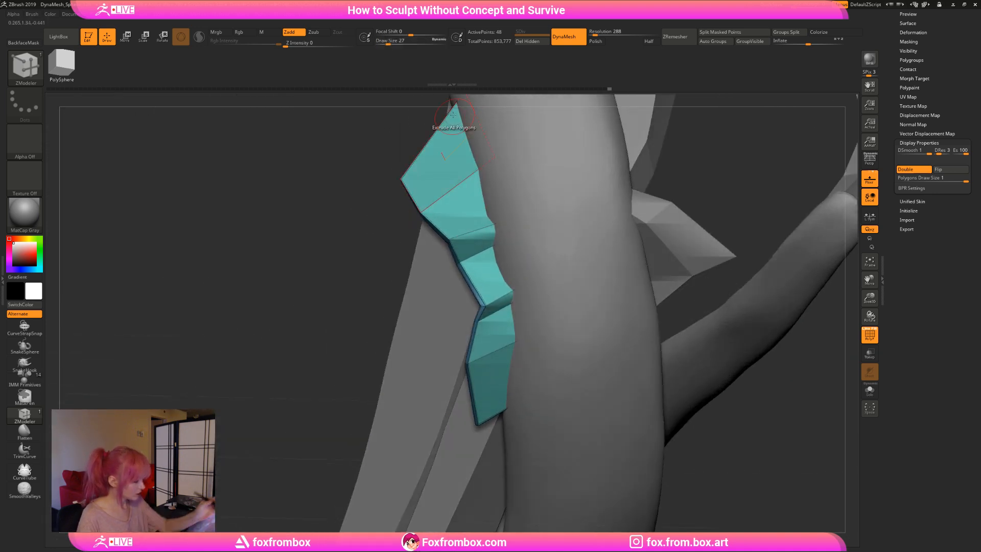
{"action": "left_click_drag", "start_coordinate": [390, 40], "coordinate": [384, 40]}
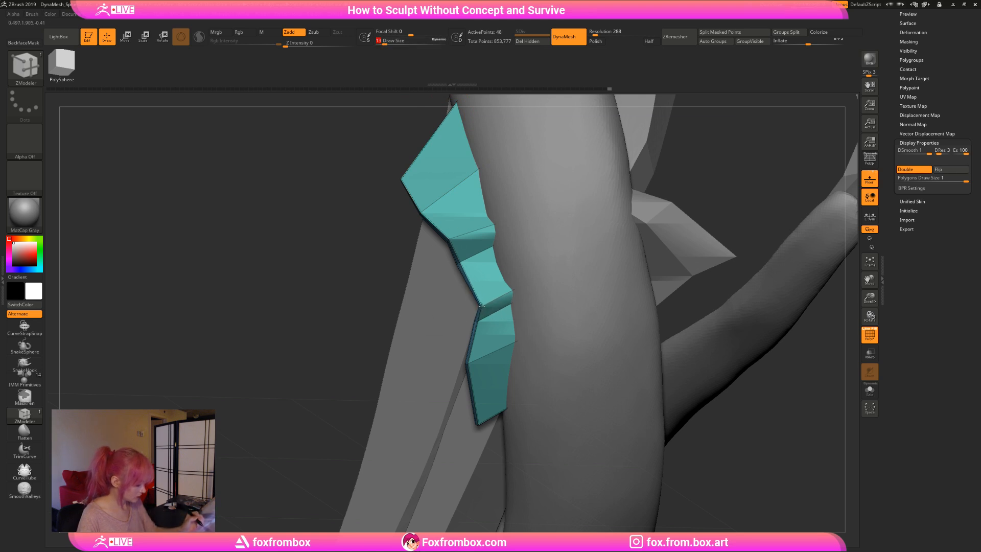
{"action": "mouse_move", "coordinate": [358, 340]}
{"action": "left_mouse_down"}
{"action": "mouse_move", "coordinate": [593, 287]}
{"action": "mouse_move", "coordinate": [584, 273]}
{"action": "mouse_move", "coordinate": [482, 303]}
{"action": "left_mouse_up"}
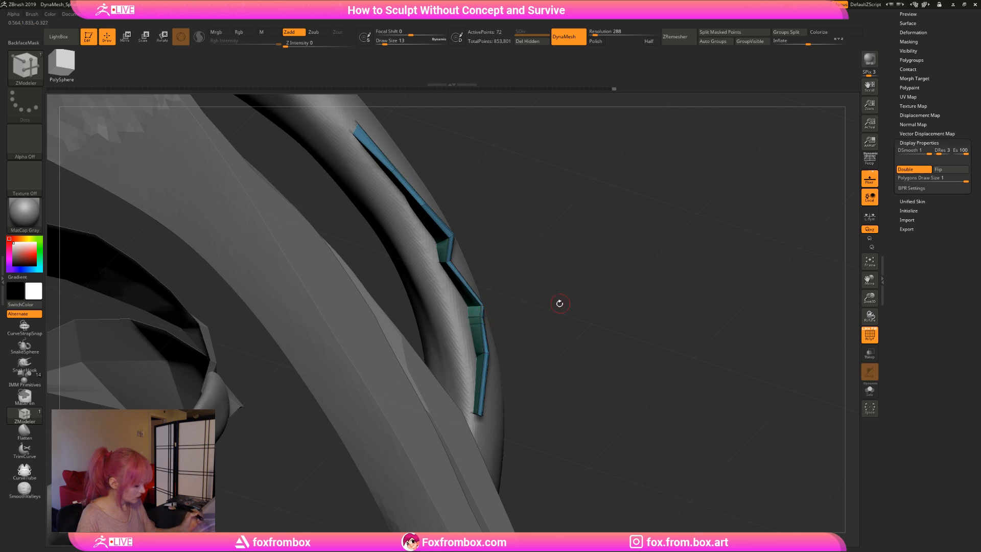
{"action": "left_click_drag", "start_coordinate": [559, 305], "coordinate": [430, 323]}
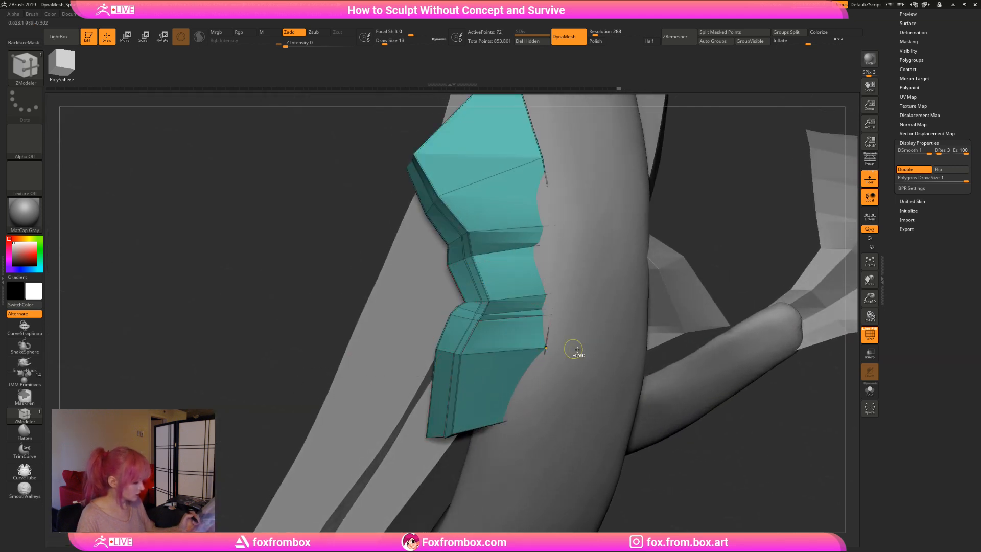
Try another lengthwise edge loop on the small fin and undo the extra lengthwise loops.
{"action": "mouse_move", "coordinate": [574, 346]}
{"action": "left_mouse_down"}
{"action": "mouse_move", "coordinate": [714, 467]}
{"action": "mouse_move", "coordinate": [607, 405]}
{"action": "left_mouse_up"}
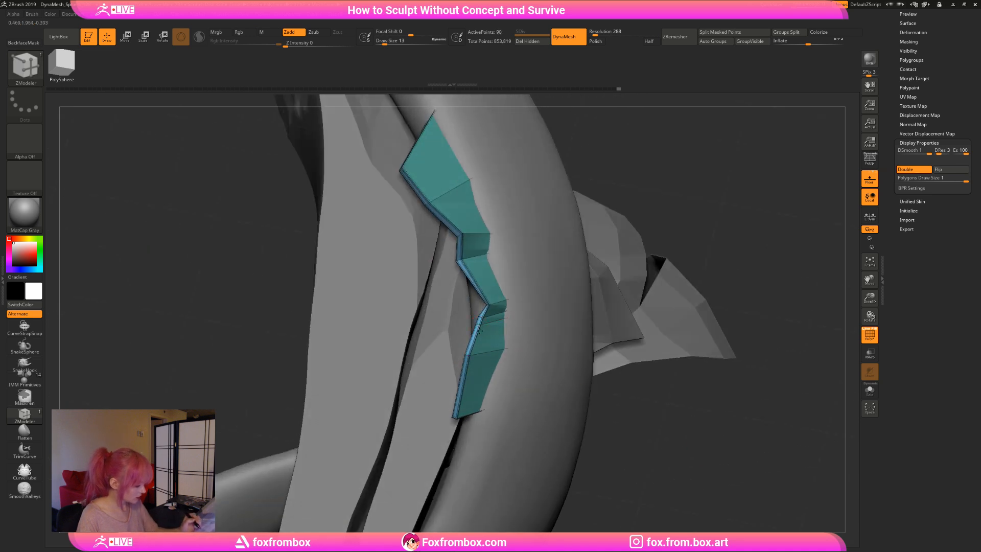
{"action": "left_click_drag", "start_coordinate": [587, 358], "coordinate": [675, 417]}
{"action": "key", "text": "ctrl"}
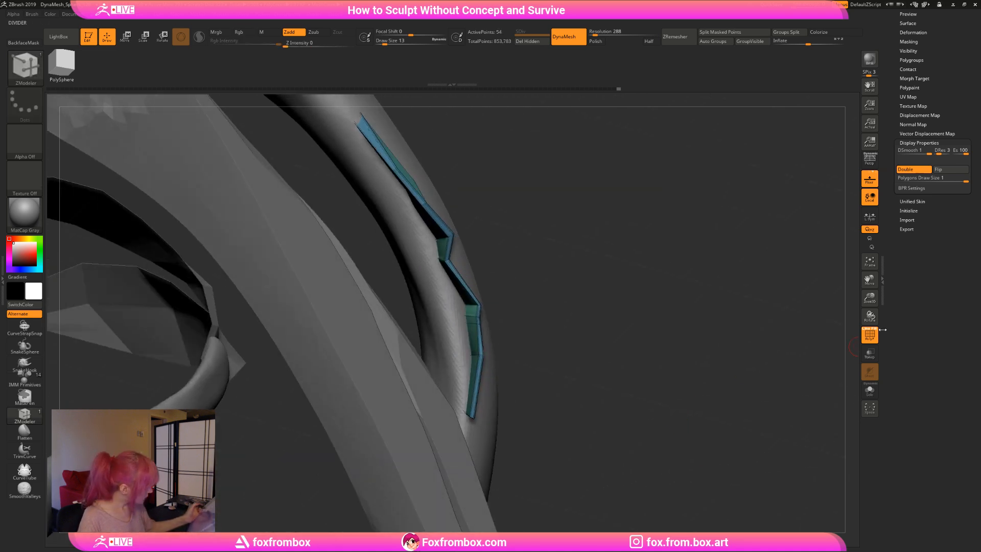
Insert a lengthwise edge loop along the small fin with ZModeler.
{"action": "mouse_move", "coordinate": [721, 379]}
{"action": "left_mouse_down", "text": "alt"}
{"action": "mouse_move", "coordinate": [626, 330]}
{"action": "mouse_move", "coordinate": [455, 330]}
{"action": "left_mouse_up", "text": "alt"}
{"action": "left_click", "coordinate": [488, 322]}
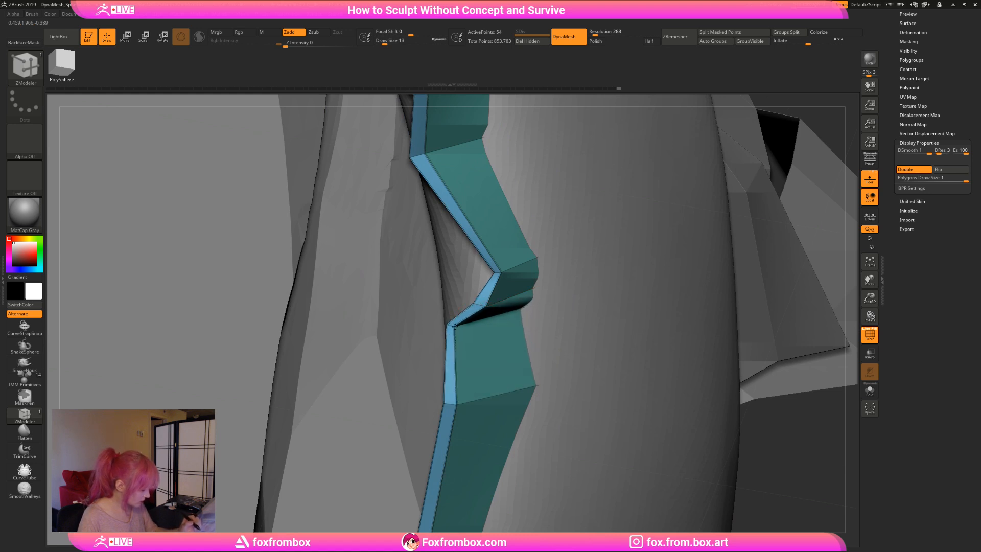
{"action": "mouse_move", "coordinate": [852, 317]}
{"action": "left_mouse_down", "text": "alt"}
{"action": "mouse_move", "coordinate": [846, 239]}
{"action": "mouse_move", "coordinate": [624, 258]}
{"action": "mouse_move", "coordinate": [633, 252]}
{"action": "mouse_move", "coordinate": [690, 307]}
{"action": "mouse_move", "coordinate": [537, 311]}
{"action": "mouse_move", "coordinate": [608, 327]}
{"action": "left_mouse_up", "text": "alt"}
{"action": "left_click", "coordinate": [473, 348]}
Reshape the lower folds of the small fin with the Move brush at draw size 44 and save the project.
{"action": "key", "text": "b"}
{"action": "key", "text": "m"}
{"action": "key", "text": "v"}
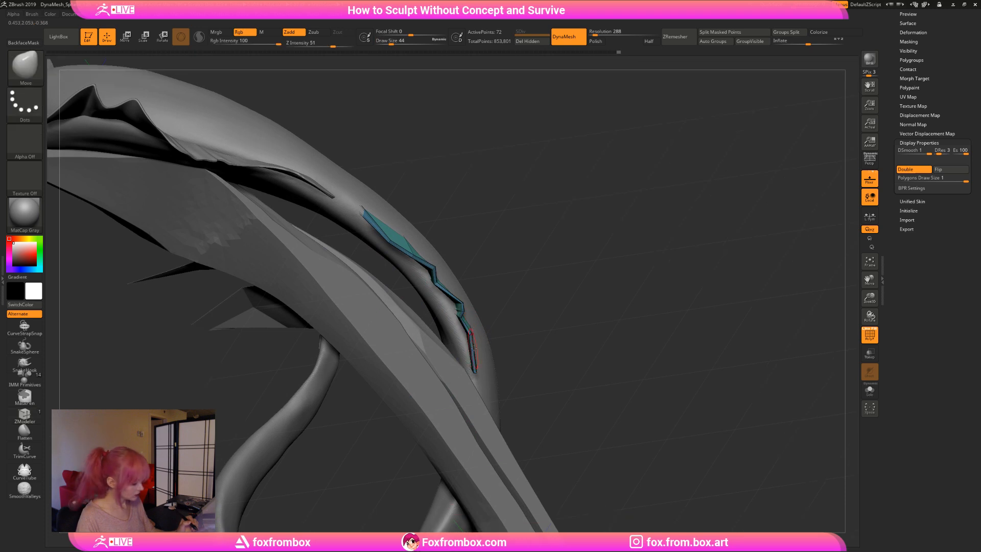
{"action": "left_click_drag", "start_coordinate": [606, 313], "coordinate": [475, 318]}
{"action": "left_click_drag", "start_coordinate": [716, 394], "coordinate": [736, 395]}
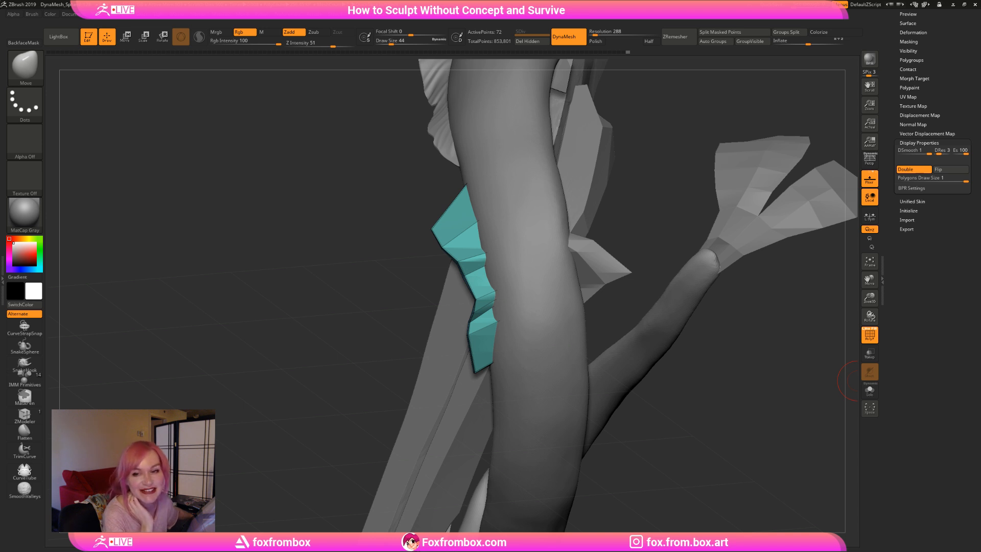
{"action": "key", "text": "ctrl+s"}
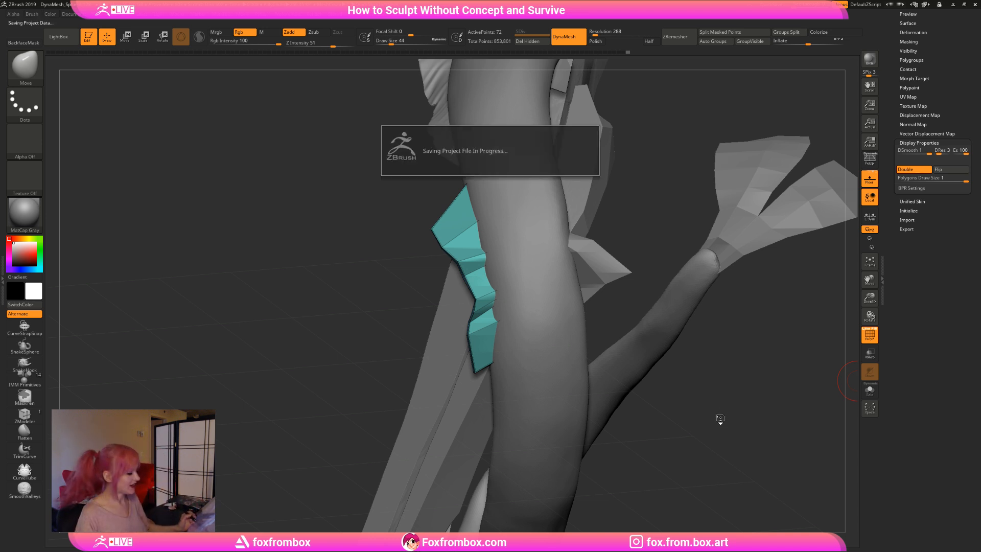
Pull the lower folds and tip of the small fin into shape with the Move brush, working from several angles.
{"action": "mouse_move", "coordinate": [699, 377]}
{"action": "left_mouse_down"}
{"action": "mouse_move", "coordinate": [598, 327]}
{"action": "mouse_move", "coordinate": [574, 346]}
{"action": "mouse_move", "coordinate": [556, 342]}
{"action": "mouse_move", "coordinate": [567, 325]}
{"action": "mouse_move", "coordinate": [533, 319]}
{"action": "mouse_move", "coordinate": [586, 320]}
{"action": "mouse_move", "coordinate": [616, 283]}
{"action": "mouse_move", "coordinate": [639, 292]}
{"action": "left_mouse_up"}
{"action": "left_click_drag", "start_coordinate": [753, 316], "coordinate": [701, 289]}
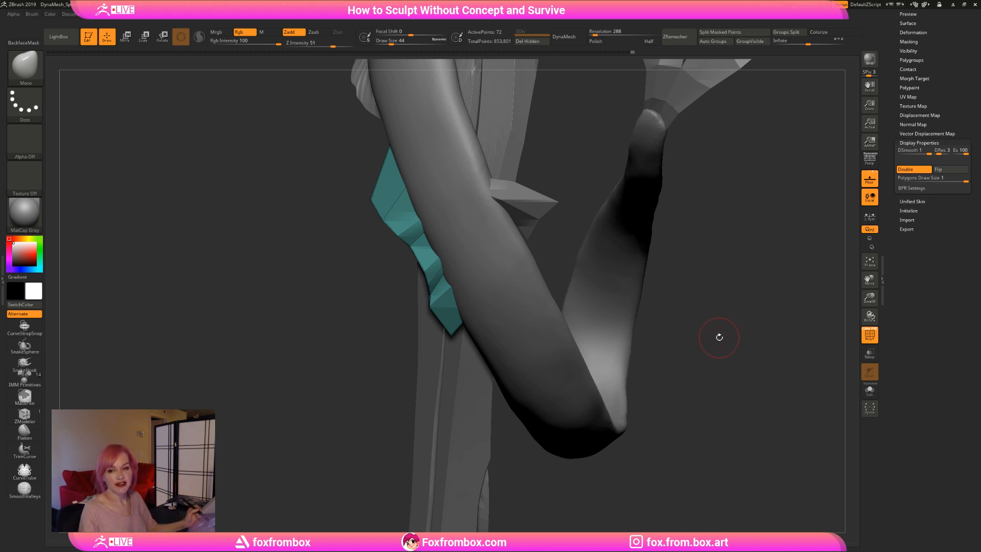
{"action": "left_click_drag", "start_coordinate": [712, 340], "coordinate": [707, 344], "text": "alt"}
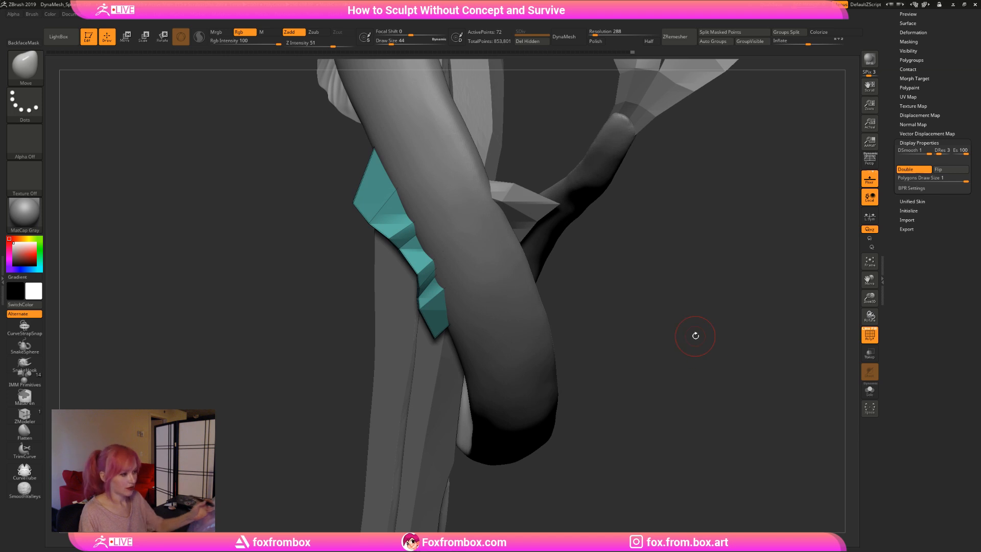
{"action": "mouse_move", "coordinate": [636, 309]}
{"action": "left_mouse_down"}
{"action": "mouse_move", "coordinate": [491, 287]}
{"action": "mouse_move", "coordinate": [528, 284]}
{"action": "mouse_move", "coordinate": [511, 279]}
{"action": "left_mouse_up"}
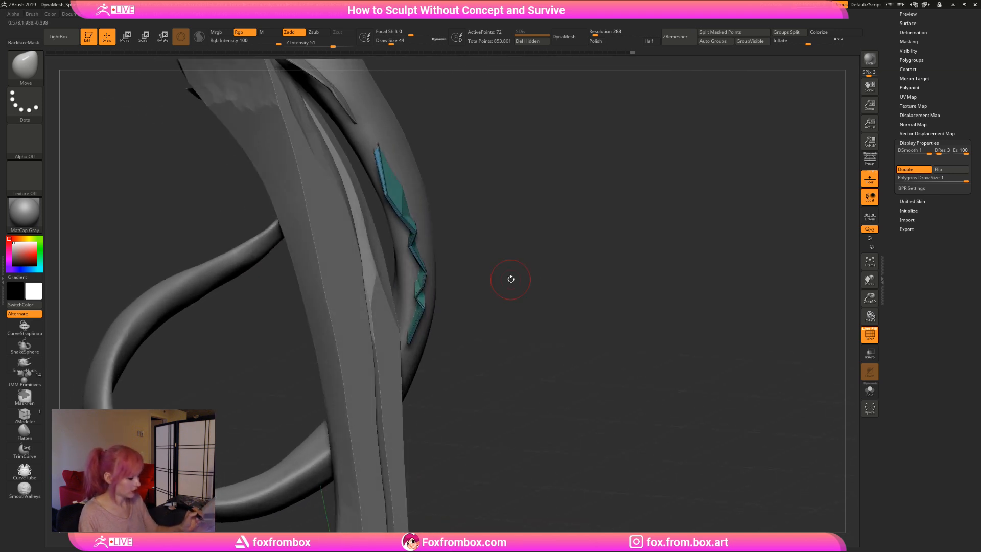
{"action": "left_click_drag", "start_coordinate": [421, 293], "coordinate": [426, 288]}
{"action": "mouse_move", "coordinate": [615, 293]}
{"action": "left_mouse_down"}
{"action": "mouse_move", "coordinate": [567, 287]}
{"action": "mouse_move", "coordinate": [605, 294]}
{"action": "mouse_move", "coordinate": [595, 305]}
{"action": "left_mouse_up"}
{"action": "left_click_drag", "start_coordinate": [445, 351], "coordinate": [456, 347]}
{"action": "left_click_drag", "start_coordinate": [651, 300], "coordinate": [637, 312]}
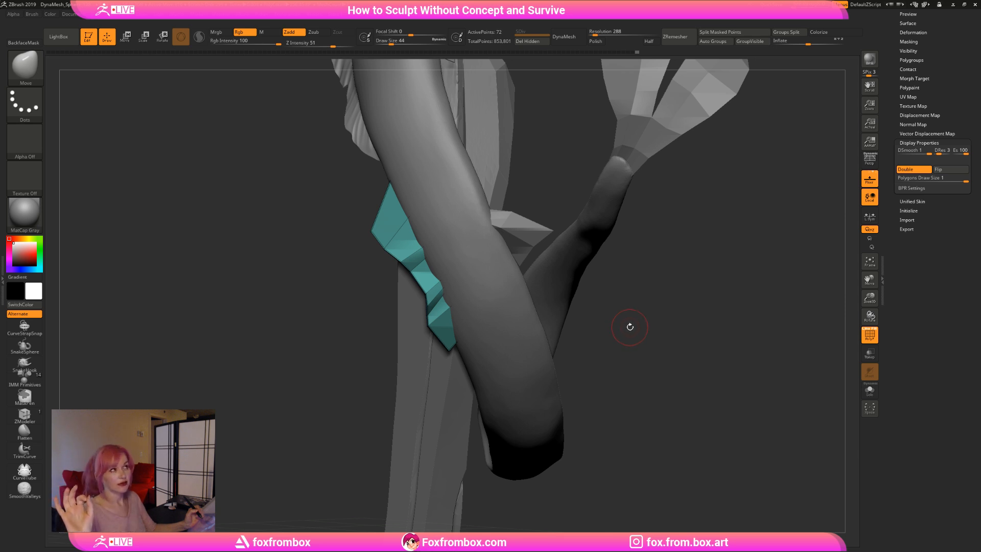
{"action": "left_click_drag", "start_coordinate": [629, 327], "coordinate": [618, 326]}
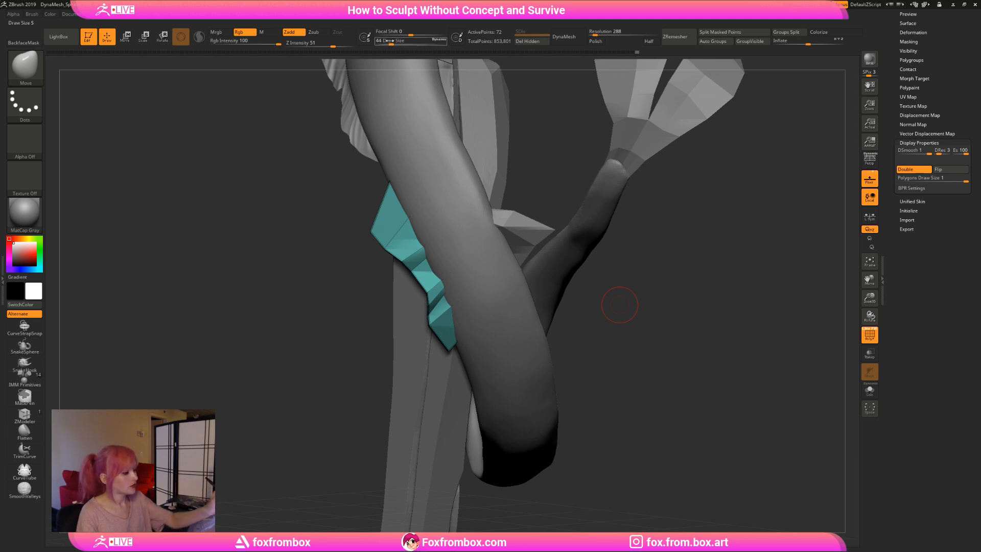
Adjust the small fin's fit against the tail with the Move brush at draw size 49.
{"action": "left_click_drag", "start_coordinate": [620, 306], "coordinate": [446, 350]}
{"action": "left_click_drag", "start_coordinate": [645, 325], "coordinate": [453, 214]}
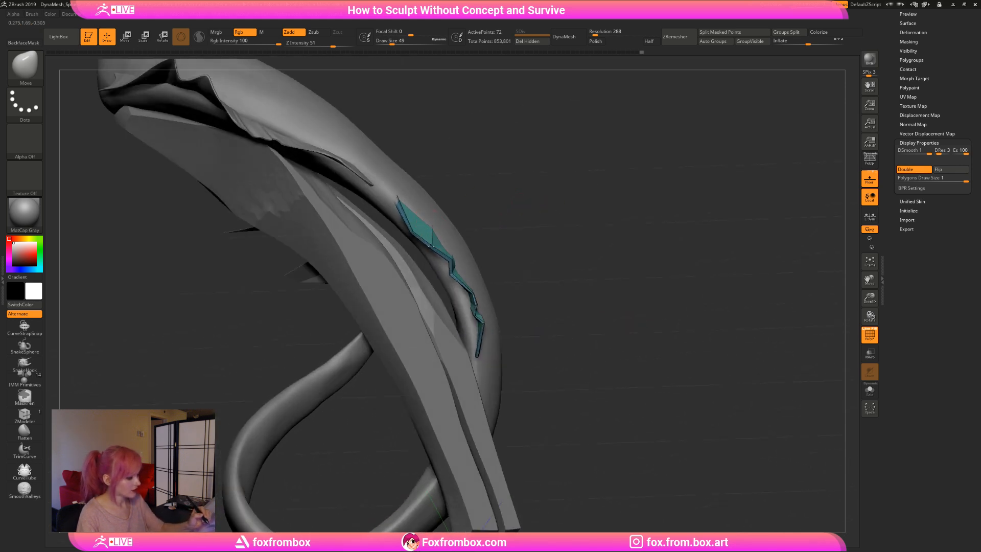
{"action": "mouse_move", "coordinate": [593, 253]}
{"action": "left_mouse_down"}
{"action": "mouse_move", "coordinate": [591, 272]}
{"action": "mouse_move", "coordinate": [471, 136]}
{"action": "left_mouse_up"}
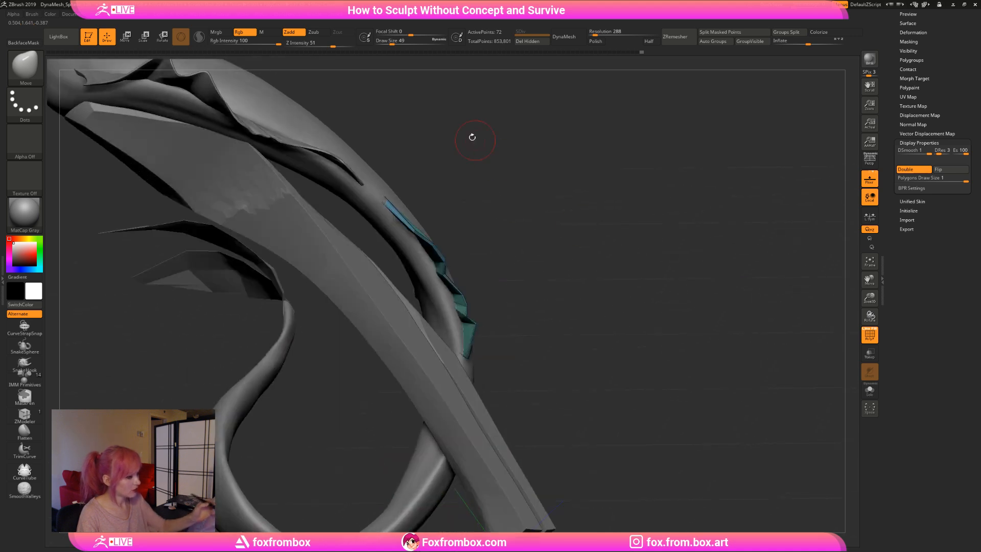
Refine the zigzag outer edge of the small fin with the Move brush, reducing the draw size to 7.
{"action": "left_click_drag", "start_coordinate": [392, 43], "coordinate": [384, 43]}
{"action": "left_click_drag", "start_coordinate": [864, 295], "coordinate": [864, 320]}
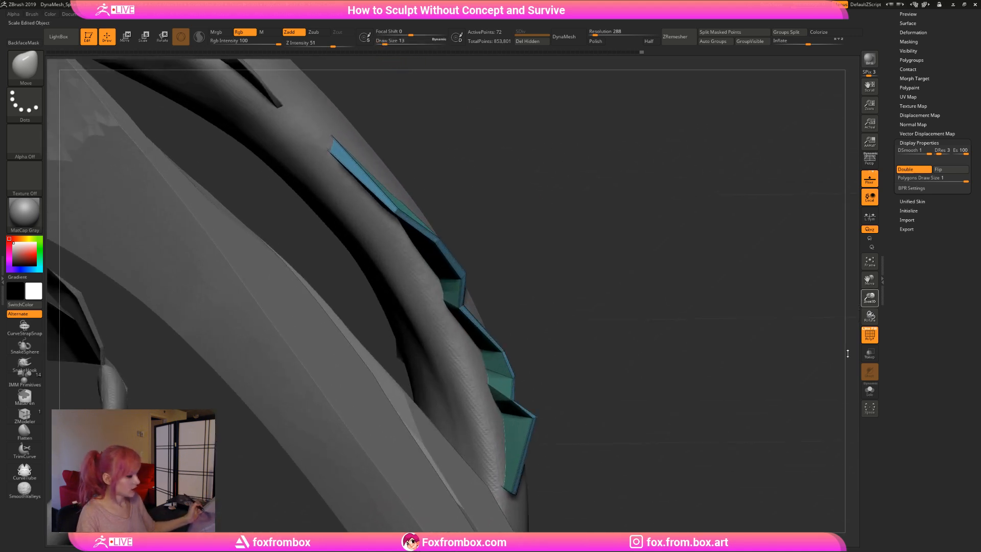
{"action": "left_click_drag", "start_coordinate": [638, 245], "coordinate": [403, 68]}
{"action": "left_click_drag", "start_coordinate": [689, 361], "coordinate": [510, 136]}
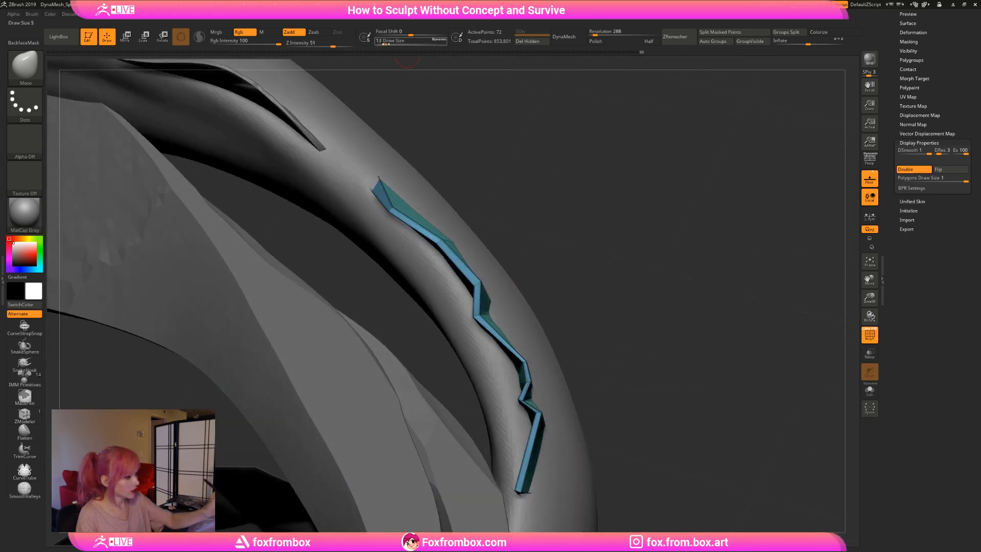
{"action": "left_click_drag", "start_coordinate": [384, 43], "coordinate": [381, 43]}
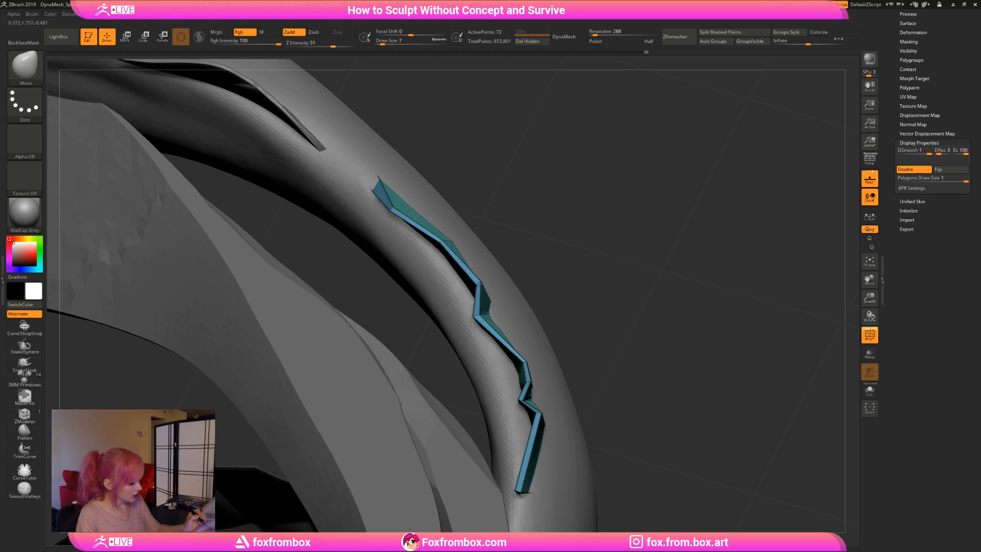
{"action": "left_click_drag", "start_coordinate": [568, 247], "coordinate": [587, 266]}
{"action": "left_click_drag", "start_coordinate": [646, 229], "coordinate": [595, 217]}
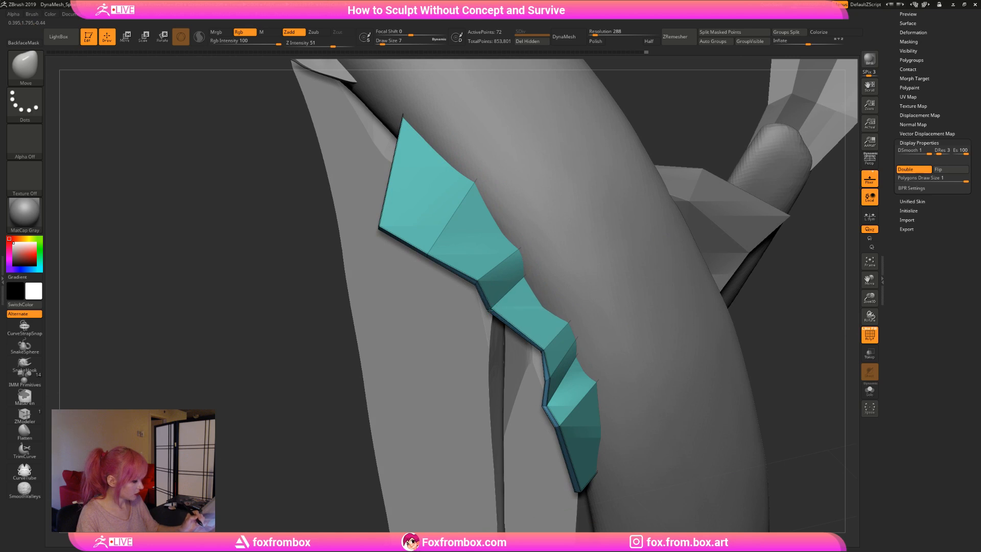
{"action": "left_click_drag", "start_coordinate": [344, 427], "coordinate": [343, 422]}
{"action": "left_click_drag", "start_coordinate": [876, 300], "coordinate": [868, 250]}
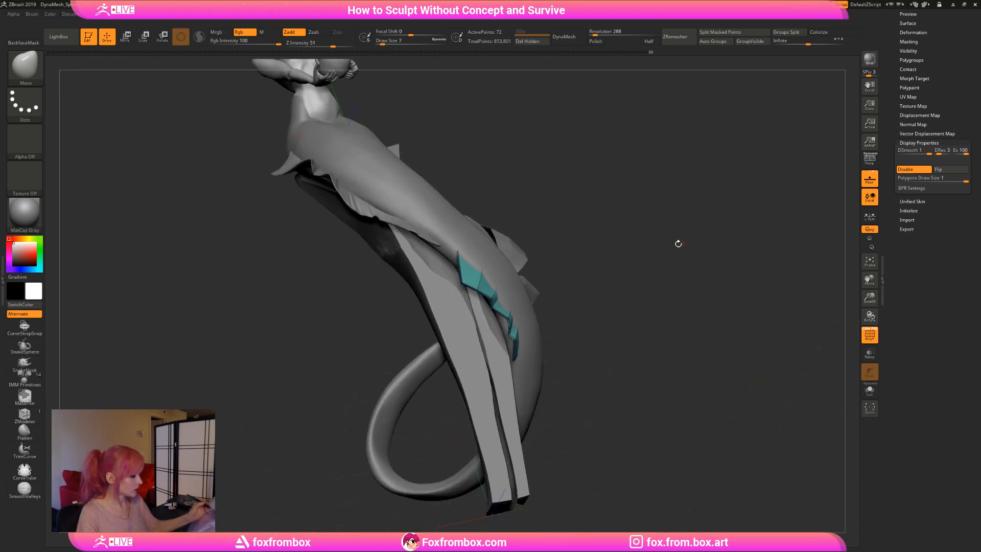
{"action": "left_click_drag", "start_coordinate": [679, 243], "coordinate": [714, 232]}
{"action": "left_click_drag", "start_coordinate": [634, 260], "coordinate": [567, 251], "text": "alt"}
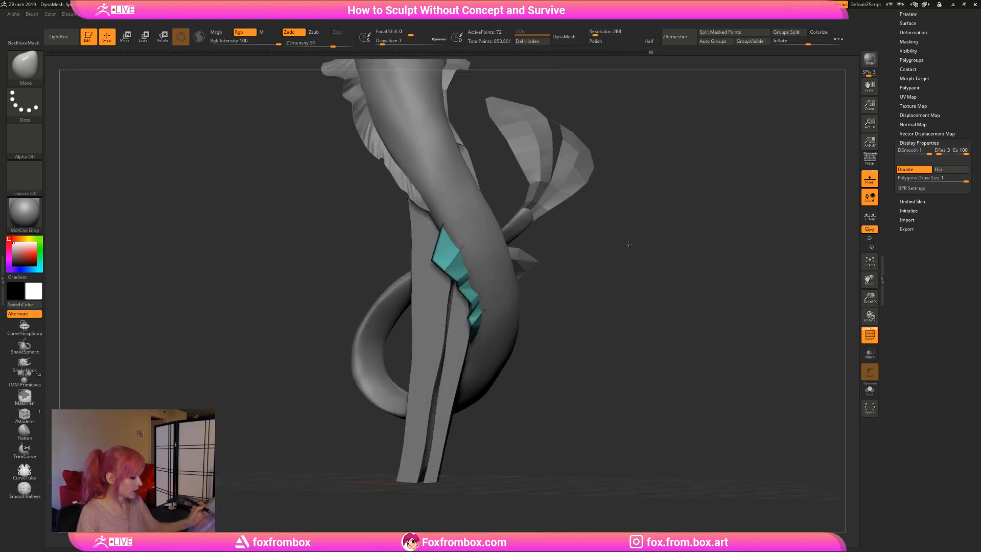
Review the small fin's fit against the whole figure from several angles and set the Move brush draw size to 71.
{"action": "mouse_move", "coordinate": [628, 244]}
{"action": "left_mouse_down"}
{"action": "mouse_move", "coordinate": [642, 240]}
{"action": "mouse_move", "coordinate": [607, 274]}
{"action": "left_mouse_up"}
{"action": "left_click_drag", "start_coordinate": [871, 301], "coordinate": [580, 318]}
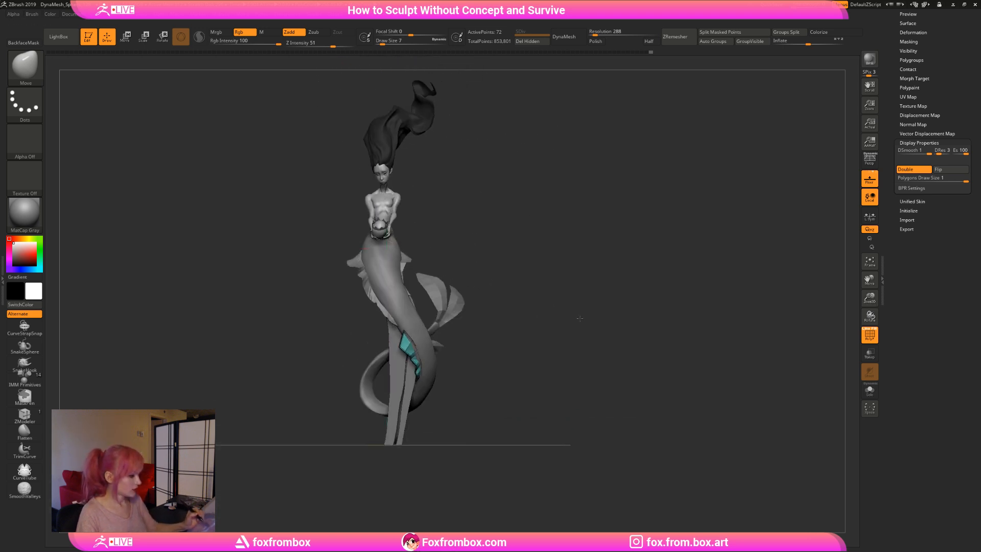
{"action": "mouse_move", "coordinate": [491, 355]}
{"action": "left_mouse_down"}
{"action": "mouse_move", "coordinate": [501, 372]}
{"action": "mouse_move", "coordinate": [558, 334]}
{"action": "mouse_move", "coordinate": [791, 317]}
{"action": "left_mouse_up"}
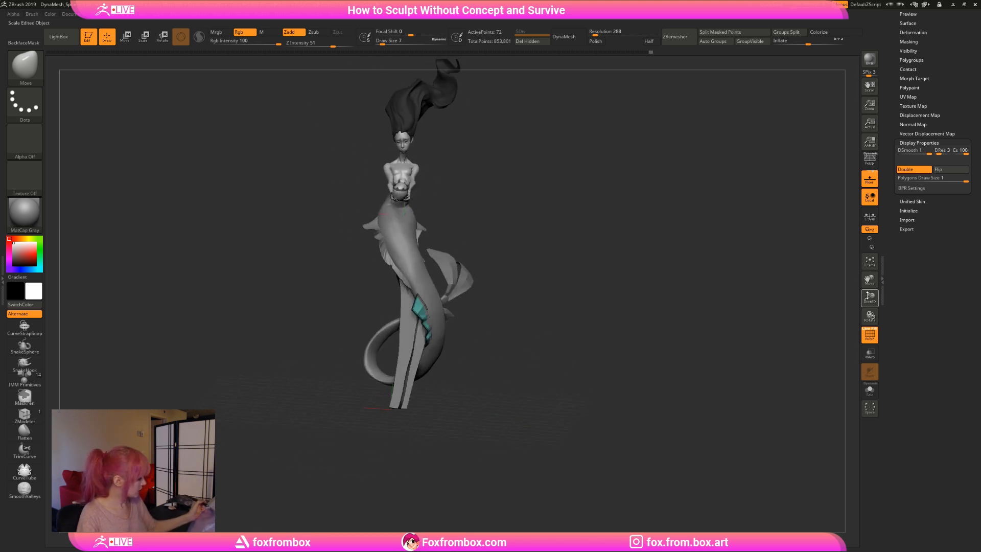
{"action": "left_click_drag", "start_coordinate": [867, 295], "coordinate": [867, 328]}
{"action": "mouse_move", "coordinate": [614, 311]}
{"action": "left_mouse_down"}
{"action": "mouse_move", "coordinate": [604, 324]}
{"action": "mouse_move", "coordinate": [615, 328]}
{"action": "mouse_move", "coordinate": [613, 353]}
{"action": "mouse_move", "coordinate": [587, 342]}
{"action": "mouse_move", "coordinate": [571, 317]}
{"action": "left_mouse_up"}
{"action": "left_click_drag", "start_coordinate": [462, 257], "coordinate": [479, 121]}
{"action": "left_click_drag", "start_coordinate": [383, 41], "coordinate": [395, 41]}
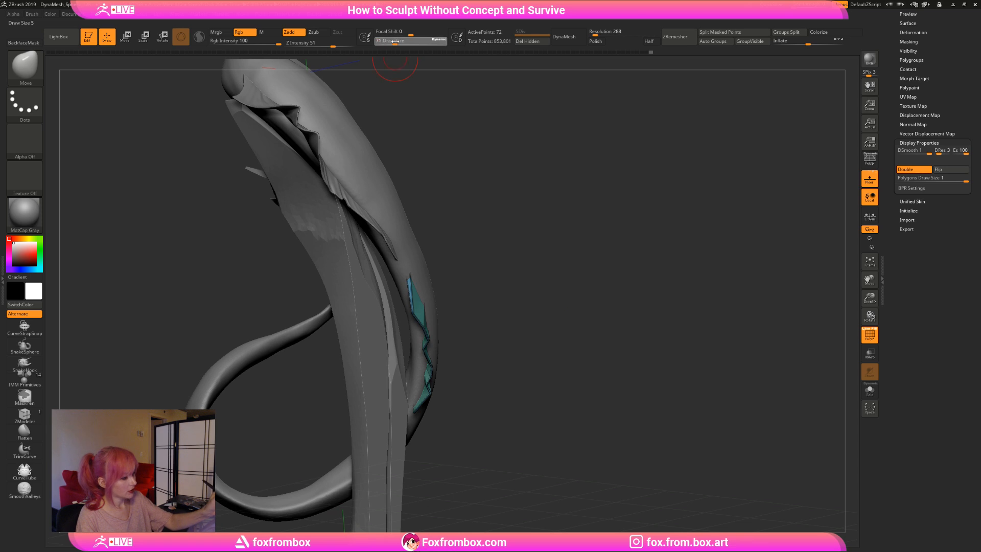
{"action": "left_click_drag", "start_coordinate": [436, 253], "coordinate": [434, 254]}
{"action": "left_click_drag", "start_coordinate": [514, 229], "coordinate": [422, 270]}
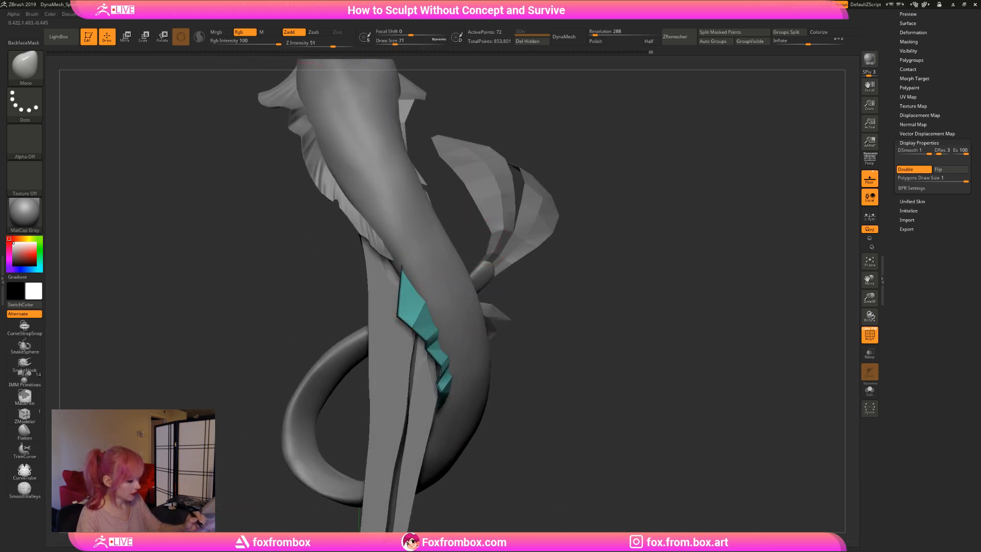
{"action": "mouse_move", "coordinate": [561, 292]}
{"action": "left_mouse_down"}
{"action": "mouse_move", "coordinate": [572, 329]}
{"action": "mouse_move", "coordinate": [620, 364]}
{"action": "mouse_move", "coordinate": [600, 368]}
{"action": "mouse_move", "coordinate": [601, 354]}
{"action": "left_mouse_up"}
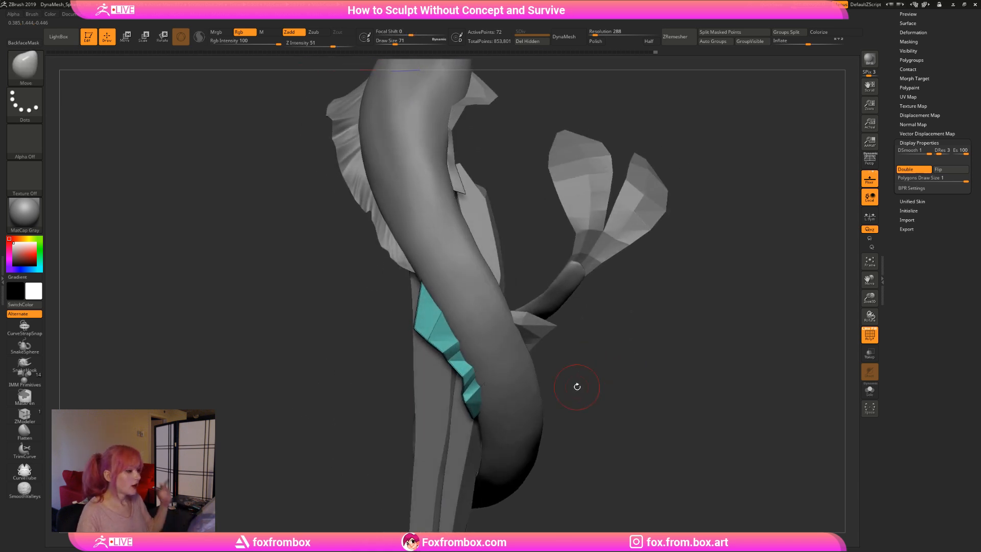
Try subdividing the small fin once with the polyframe hidden, and undo the subdivision.
{"action": "key", "text": "shift+f"}
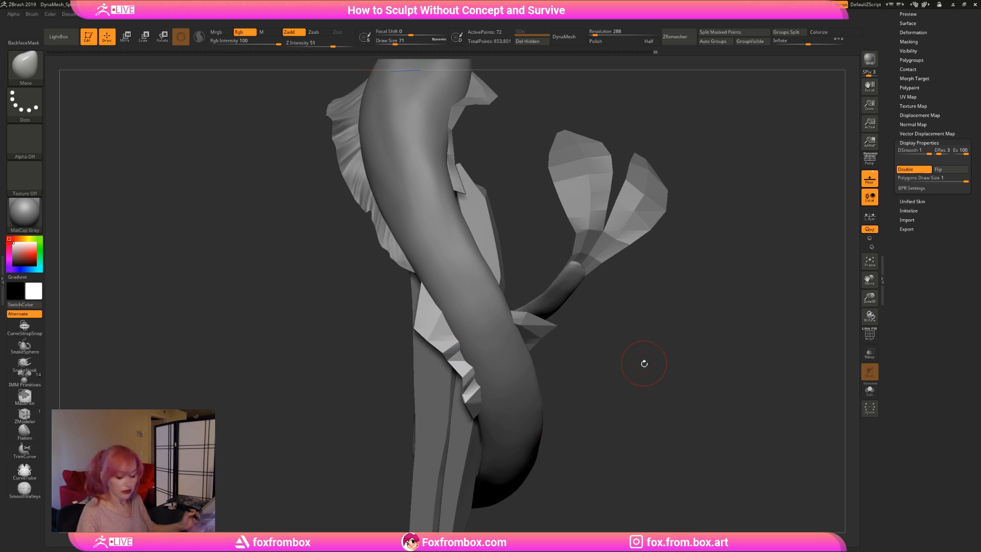
{"action": "left_click_drag", "start_coordinate": [644, 363], "coordinate": [643, 379]}
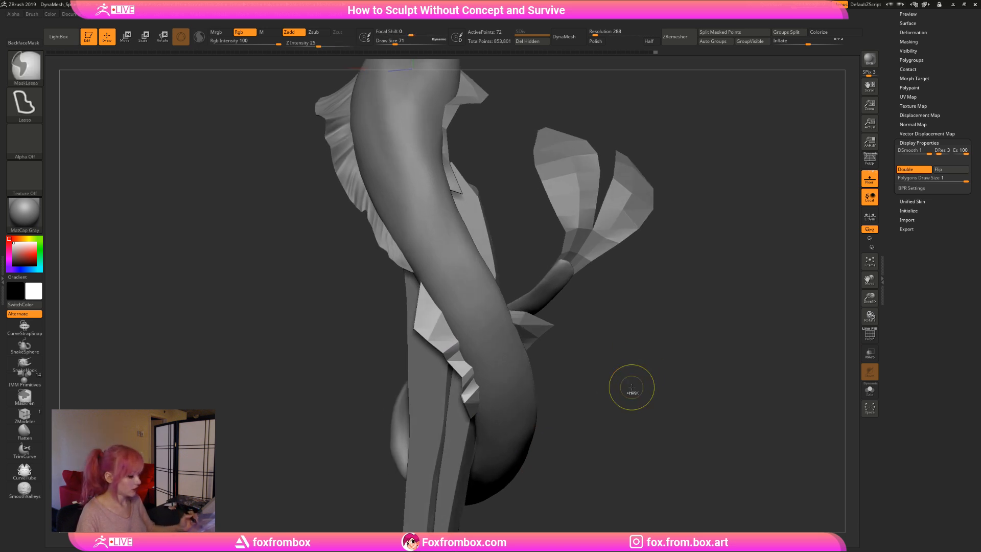
{"action": "key", "text": "ctrl+d"}
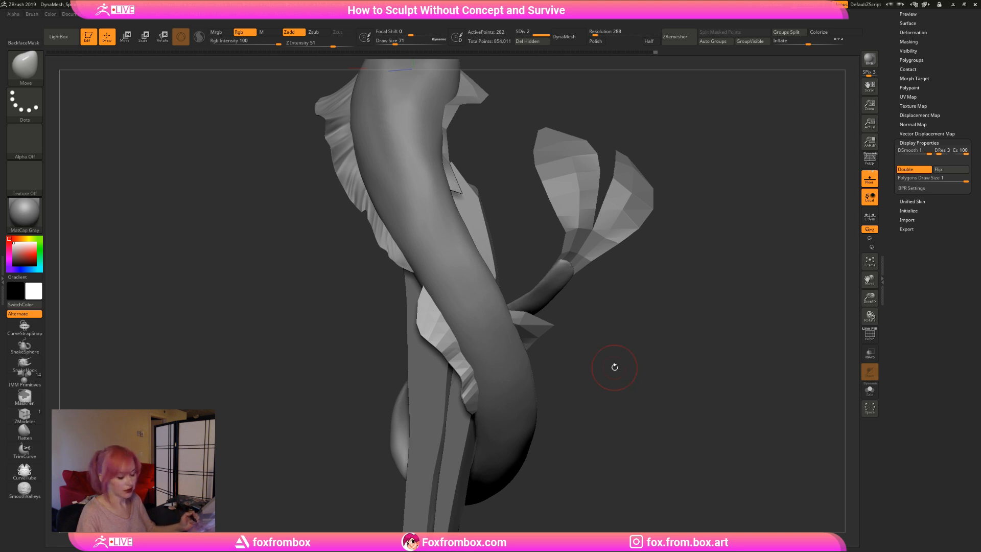
{"action": "key", "text": "ctrl+z"}
{"action": "left_click_drag", "start_coordinate": [607, 379], "coordinate": [639, 382]}
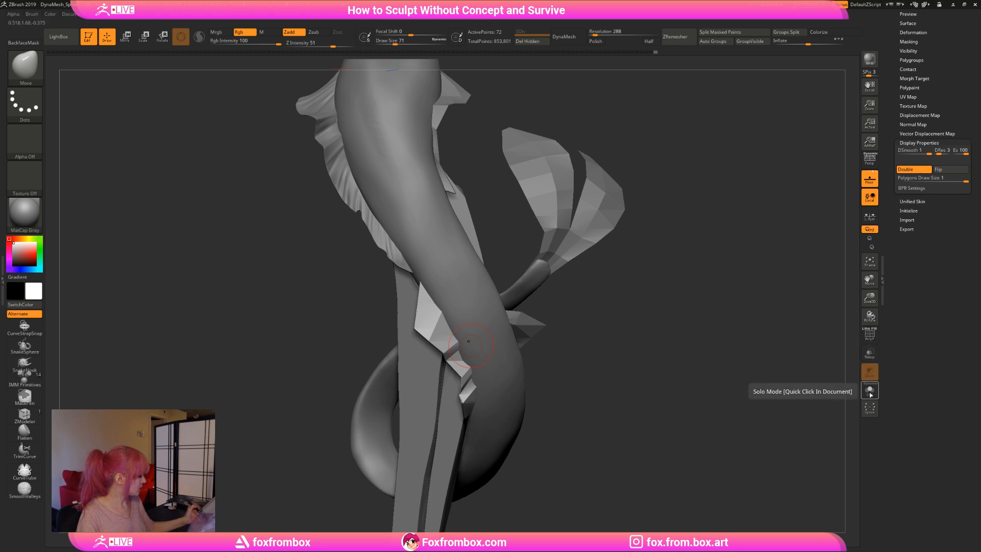
{"action": "left_click", "coordinate": [870, 335]}
Crease the edge at the upper corner of the small fin's thin rim with ZModeler's Crease edge action.
{"action": "left_click_drag", "start_coordinate": [870, 298], "coordinate": [869, 307]}
{"action": "left_click_drag", "start_coordinate": [741, 316], "coordinate": [552, 337]}
{"action": "left_click_drag", "start_coordinate": [869, 298], "coordinate": [870, 311]}
{"action": "left_click_drag", "start_coordinate": [632, 302], "coordinate": [561, 349]}
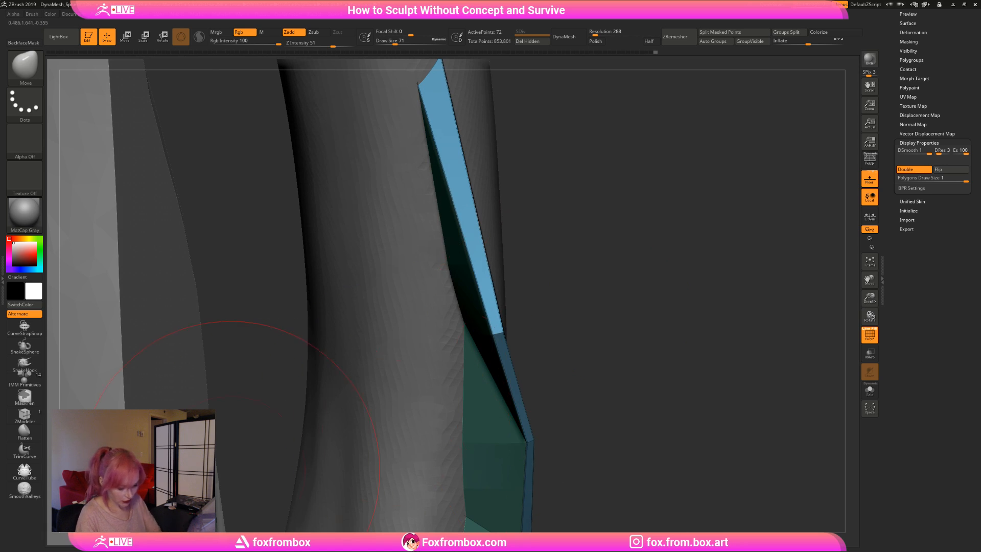
{"action": "left_click", "coordinate": [24, 415]}
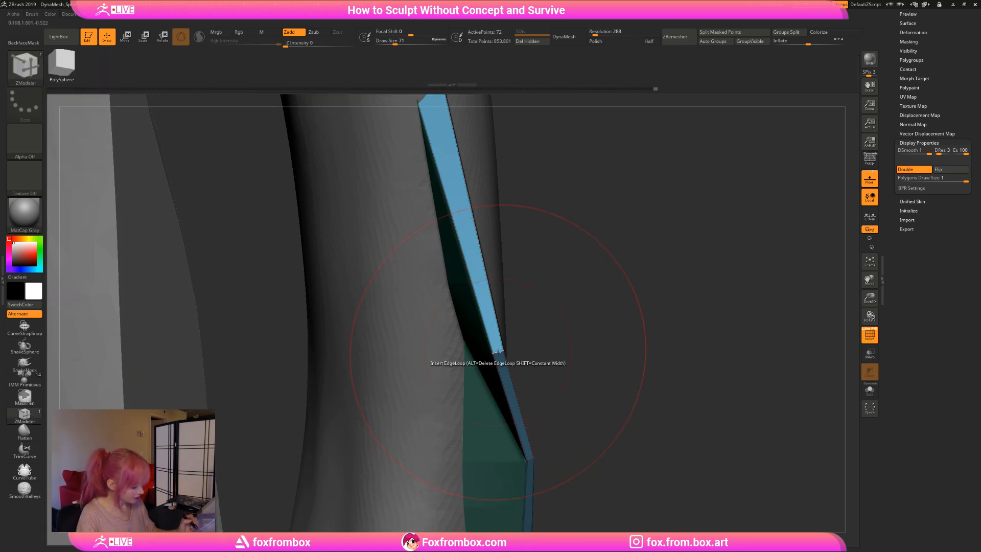
{"action": "key", "text": "space"}
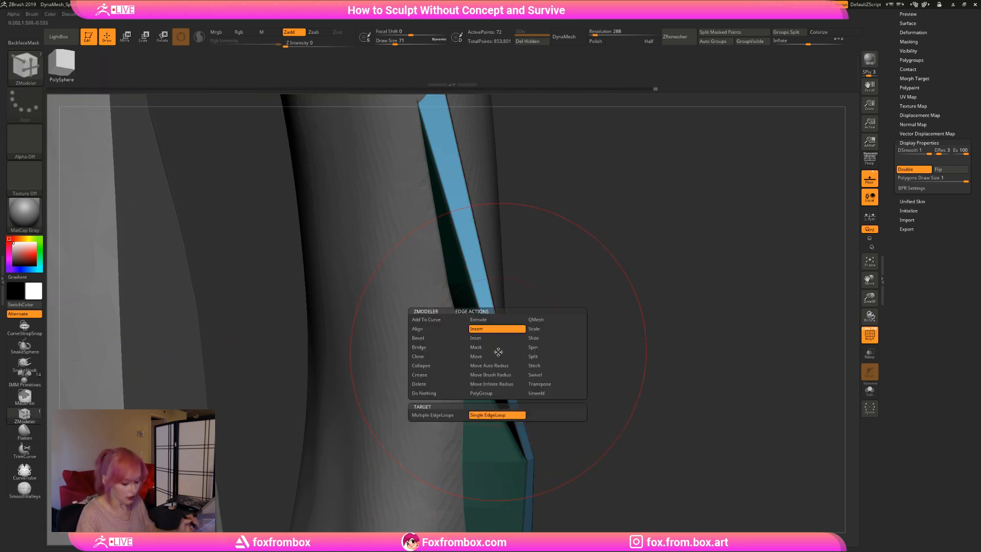
{"action": "left_click", "coordinate": [426, 377]}
{"action": "left_click_drag", "start_coordinate": [637, 348], "coordinate": [815, 313]}
{"action": "left_click_drag", "start_coordinate": [870, 299], "coordinate": [657, 312]}
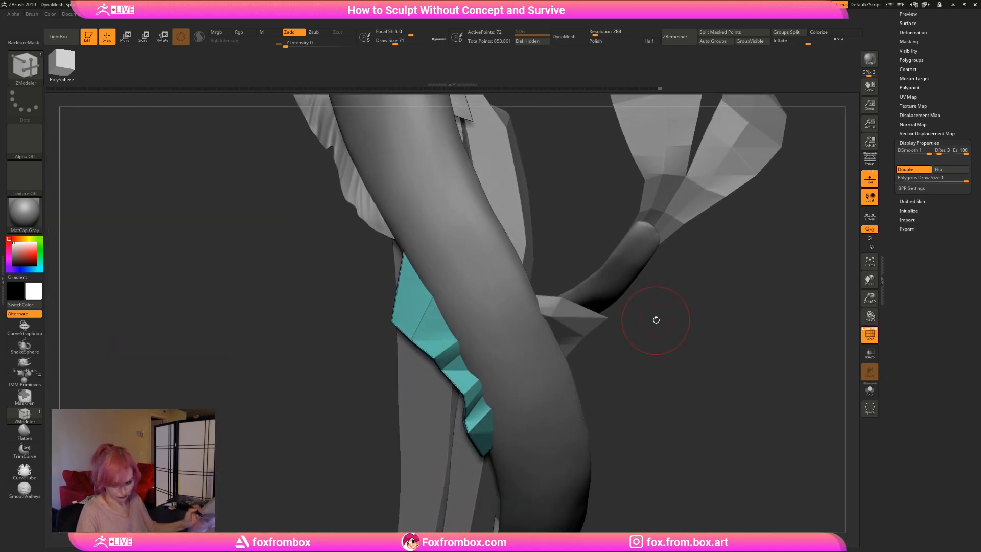
Try subdividing the creased fin once, inspect its thin rim up close, and undo the subdivision.
{"action": "key", "text": "ctrl+d"}
{"action": "mouse_move", "coordinate": [651, 348]}
{"action": "left_mouse_down"}
{"action": "mouse_move", "coordinate": [626, 344]}
{"action": "mouse_move", "coordinate": [665, 351]}
{"action": "mouse_move", "coordinate": [680, 337]}
{"action": "mouse_move", "coordinate": [817, 325]}
{"action": "mouse_move", "coordinate": [651, 229]}
{"action": "mouse_move", "coordinate": [653, 336]}
{"action": "mouse_move", "coordinate": [626, 340]}
{"action": "mouse_move", "coordinate": [640, 342]}
{"action": "left_mouse_up"}
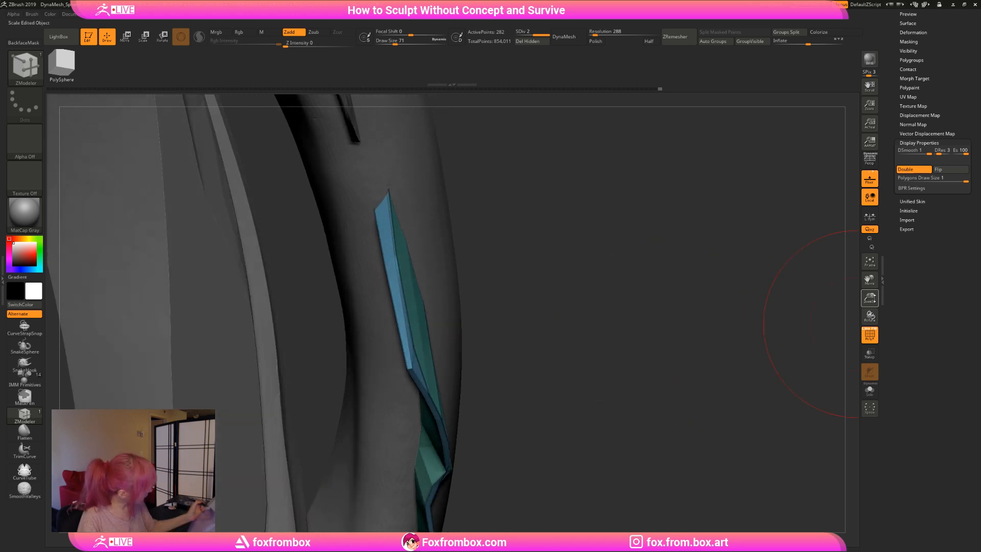
{"action": "left_click_drag", "start_coordinate": [874, 298], "coordinate": [786, 298]}
{"action": "left_click_drag", "start_coordinate": [598, 257], "coordinate": [639, 347], "text": "alt"}
{"action": "key", "text": "ctrl+z"}
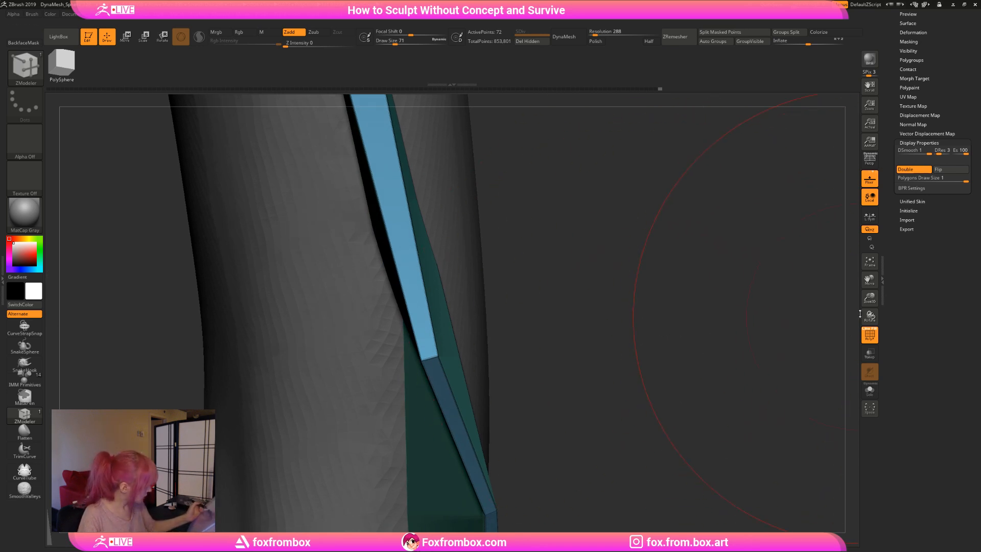
Subdivide the small fin to level 3 and view it without the polyframe against the whole figure.
{"action": "left_click_drag", "start_coordinate": [869, 299], "coordinate": [862, 340]}
{"action": "left_click_drag", "start_coordinate": [740, 303], "coordinate": [630, 341]}
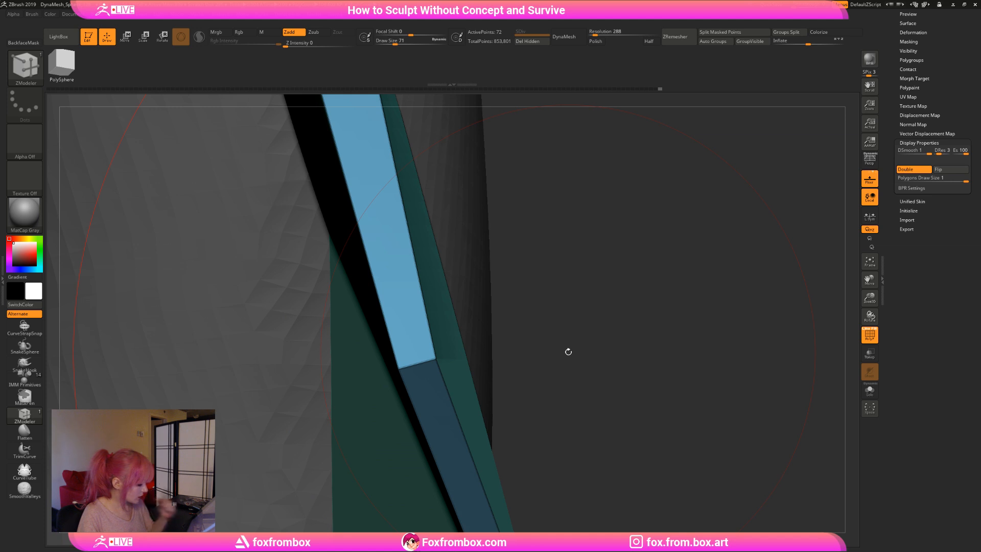
{"action": "left_click_drag", "start_coordinate": [581, 297], "coordinate": [575, 348]}
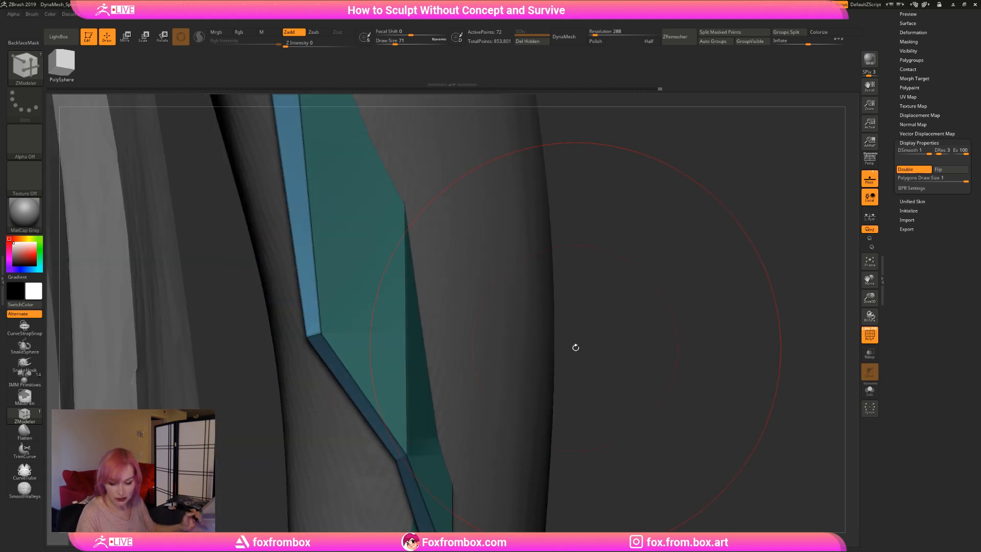
{"action": "key", "text": "ctrl+d"}
{"action": "left_click_drag", "start_coordinate": [628, 322], "coordinate": [751, 294]}
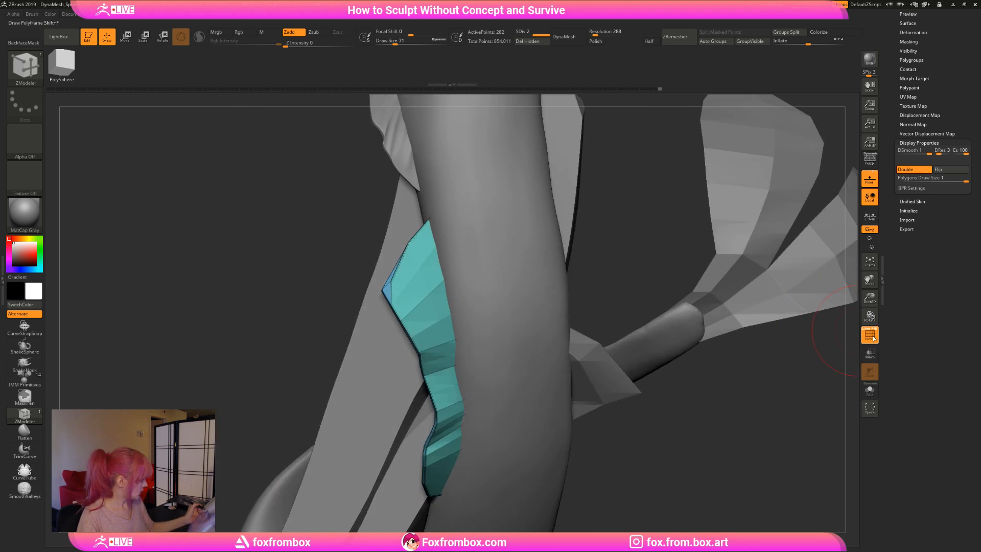
{"action": "left_click", "coordinate": [870, 335]}
{"action": "mouse_move", "coordinate": [707, 460]}
{"action": "left_mouse_down"}
{"action": "mouse_move", "coordinate": [653, 447]}
{"action": "mouse_move", "coordinate": [621, 403]}
{"action": "mouse_move", "coordinate": [644, 402]}
{"action": "left_mouse_up"}
{"action": "key", "text": "d"}
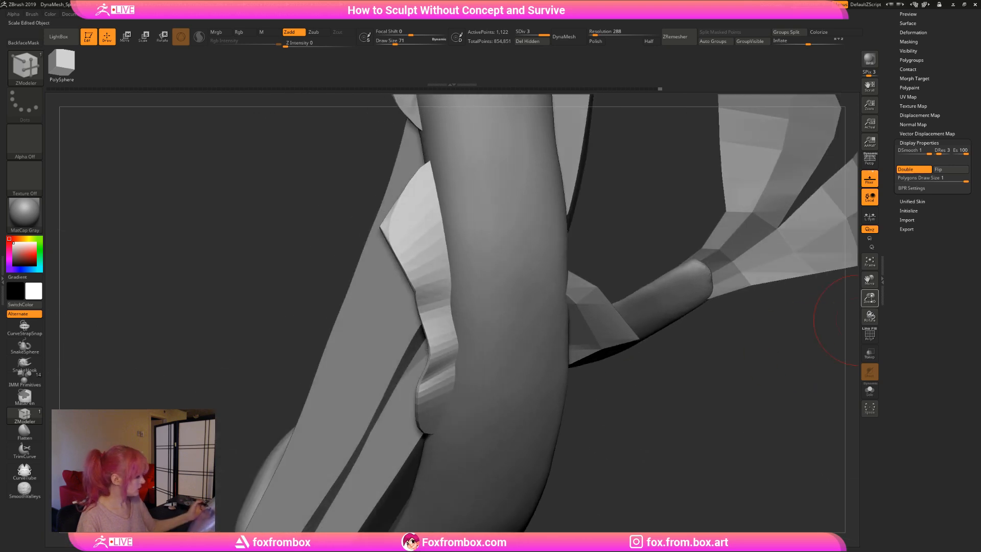
{"action": "key", "text": "f"}
{"action": "left_click_drag", "start_coordinate": [743, 252], "coordinate": [596, 370]}
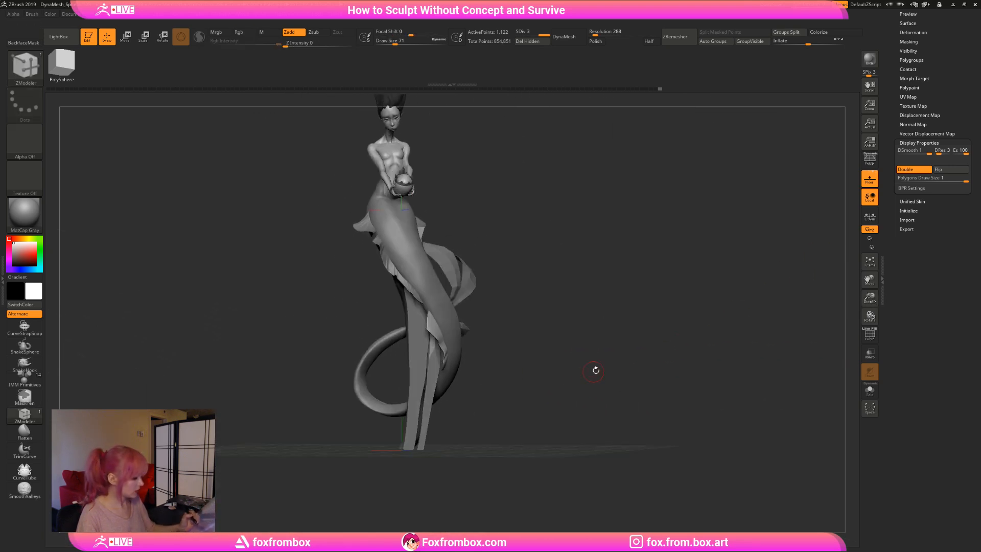
Show the polyframe again, return the small fin to subdivision level 1, and reduce the draw size to 8.
{"action": "left_click", "coordinate": [870, 336]}
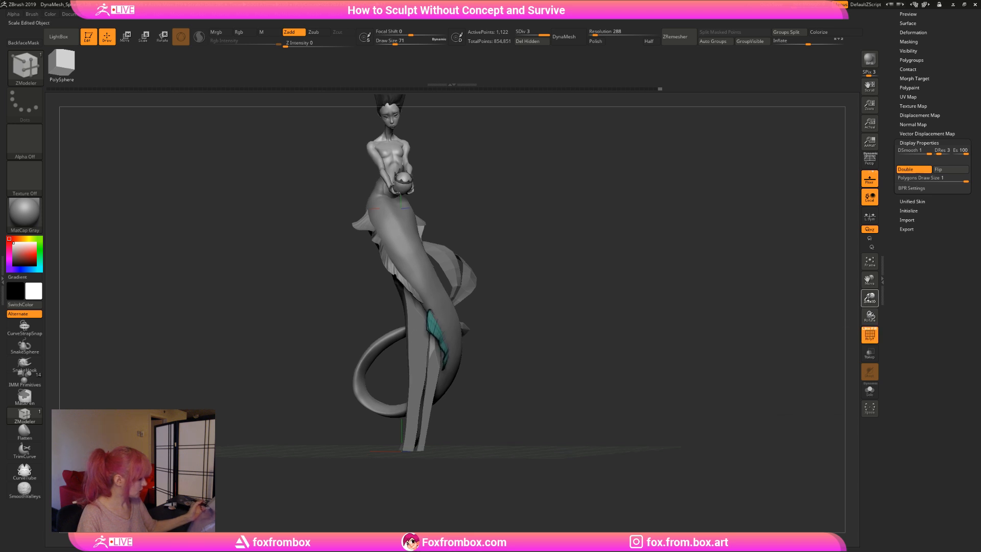
{"action": "key", "text": "f"}
{"action": "left_click_drag", "start_coordinate": [659, 282], "coordinate": [706, 330]}
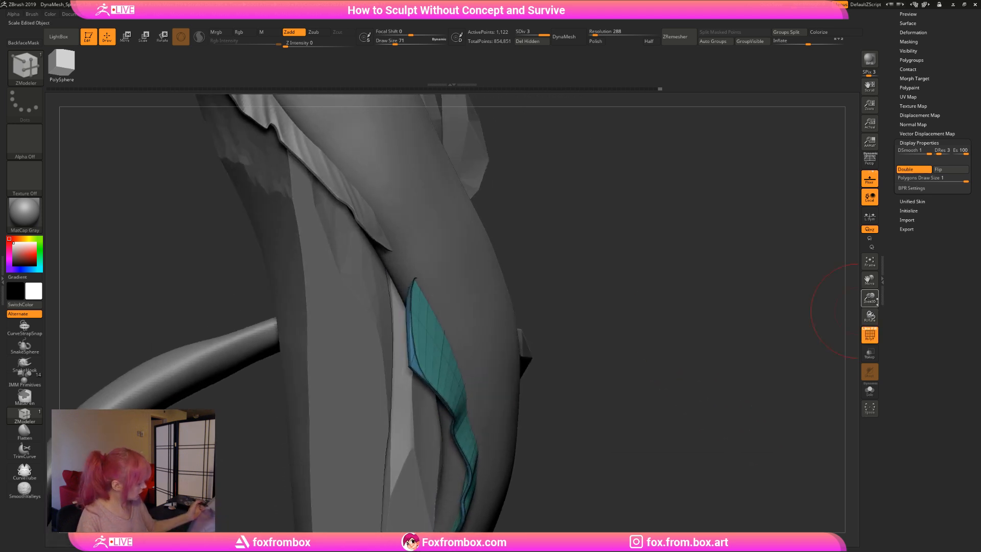
{"action": "left_click_drag", "start_coordinate": [870, 299], "coordinate": [868, 368]}
{"action": "left_click_drag", "start_coordinate": [769, 276], "coordinate": [741, 293]}
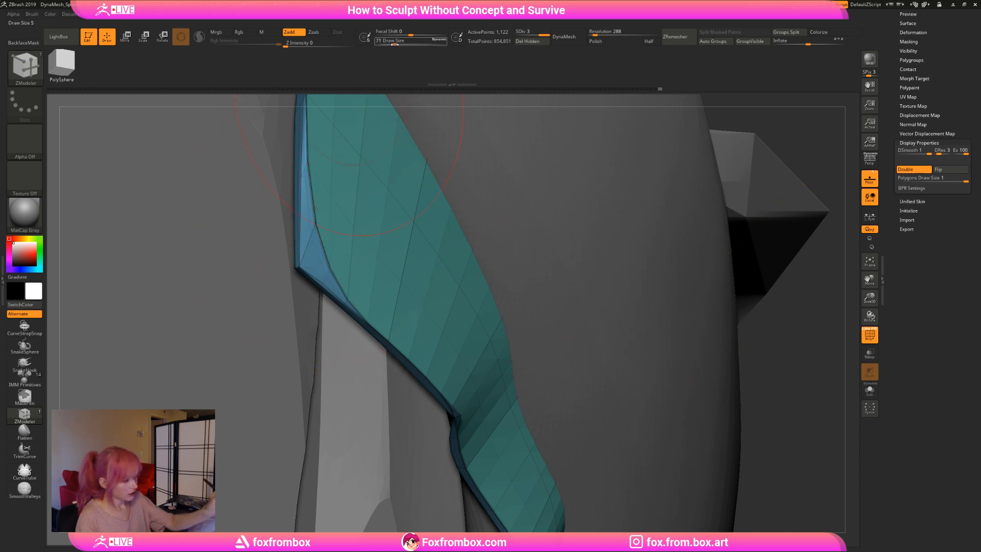
{"action": "left_click_drag", "start_coordinate": [395, 44], "coordinate": [386, 45]}
{"action": "key", "text": "shift+d"}
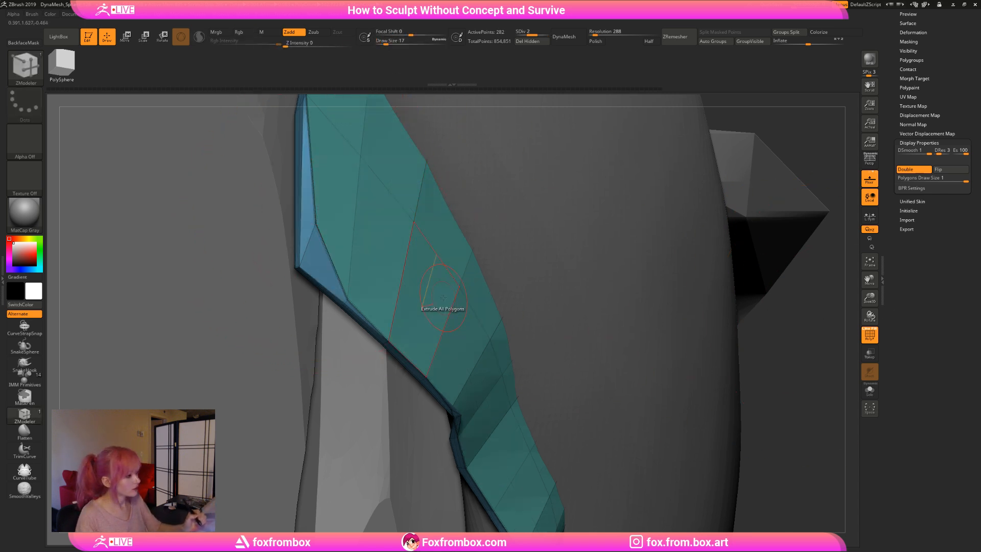
{"action": "key", "text": "shift+d"}
{"action": "left_click_drag", "start_coordinate": [387, 44], "coordinate": [385, 43]}
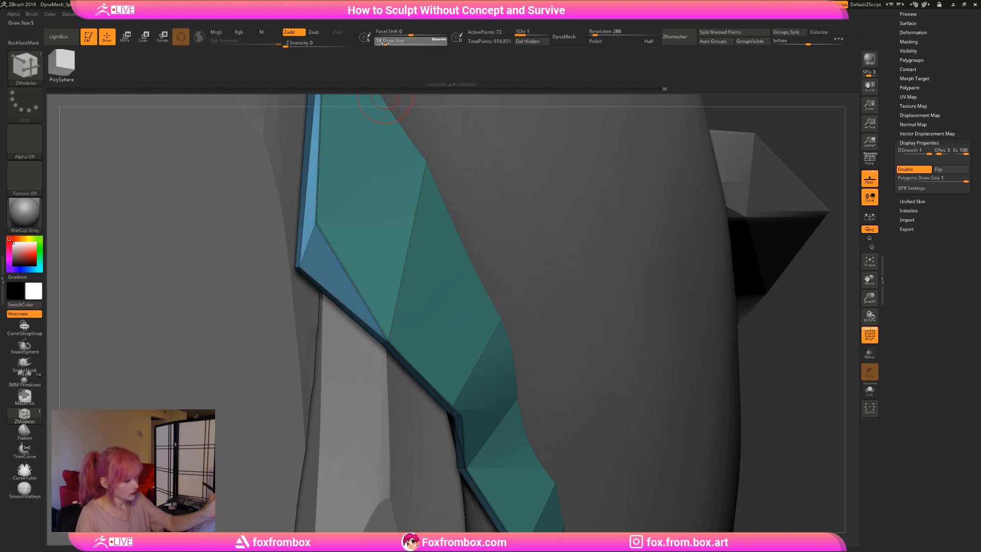
Set ZModeler's edge action to Delete with the EdgeLoop Complete target and try it on the fin's thin rim.
{"action": "left_click_drag", "start_coordinate": [800, 334], "coordinate": [782, 330]}
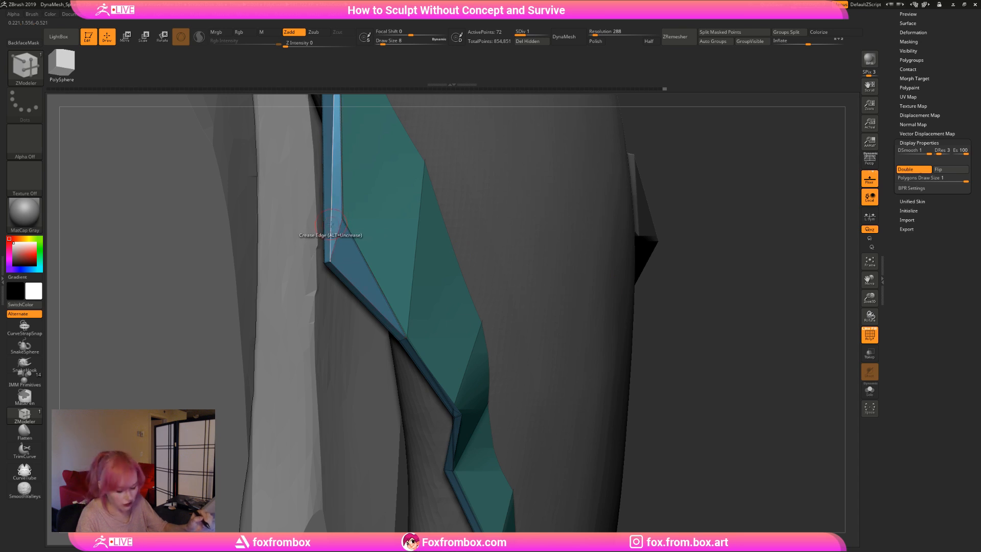
{"action": "key", "text": "space"}
{"action": "left_click", "coordinate": [251, 286]}
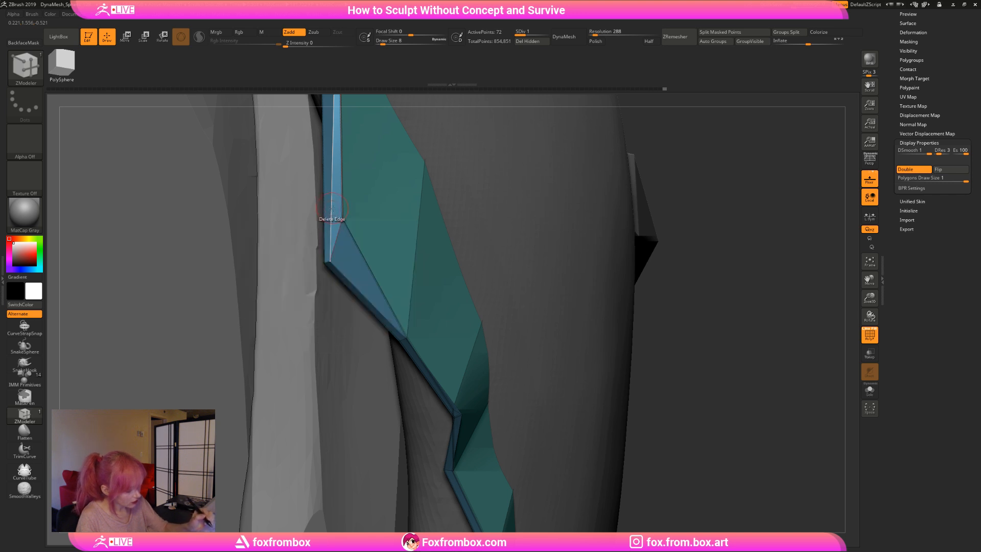
{"action": "key", "text": "space"}
{"action": "left_click", "coordinate": [325, 306]}
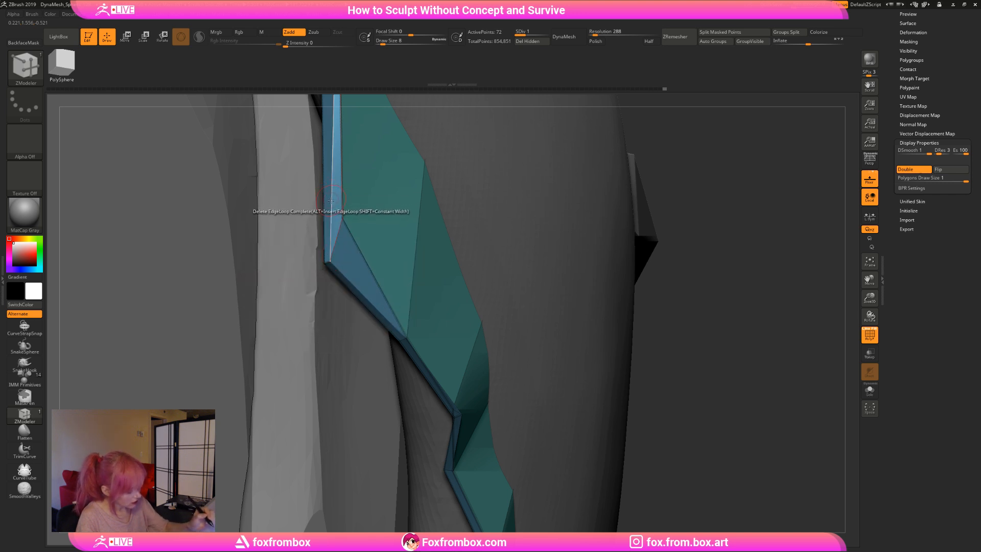
{"action": "left_click", "coordinate": [332, 202]}
{"action": "left_click", "coordinate": [714, 328]}
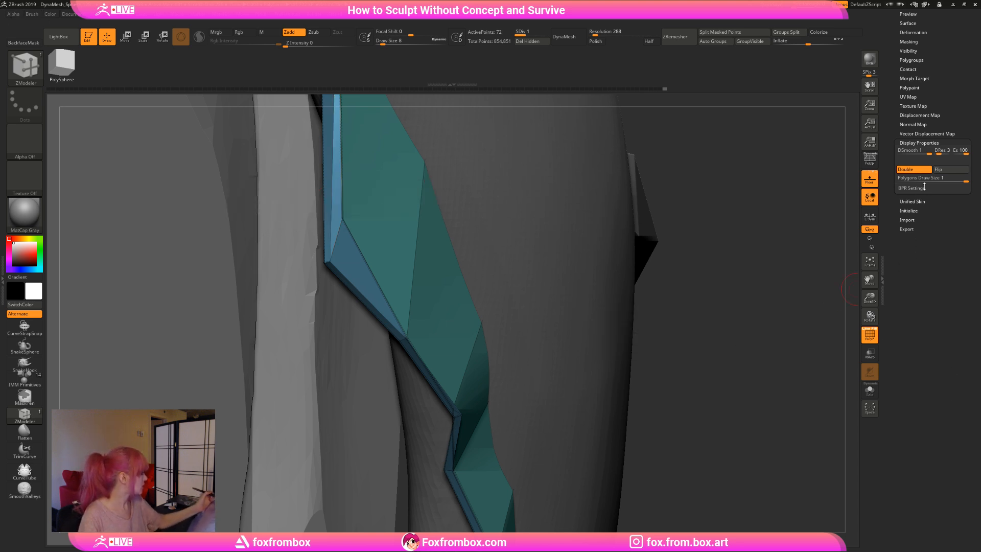
Delete the small fin's higher subdivision levels and remove the edge loop running along its thin rim.
{"action": "scroll", "coordinate": [929, 189], "scroll_direction": "up", "scroll_amount": 5}
{"action": "left_click_drag", "start_coordinate": [901, 211], "coordinate": [919, 186]}
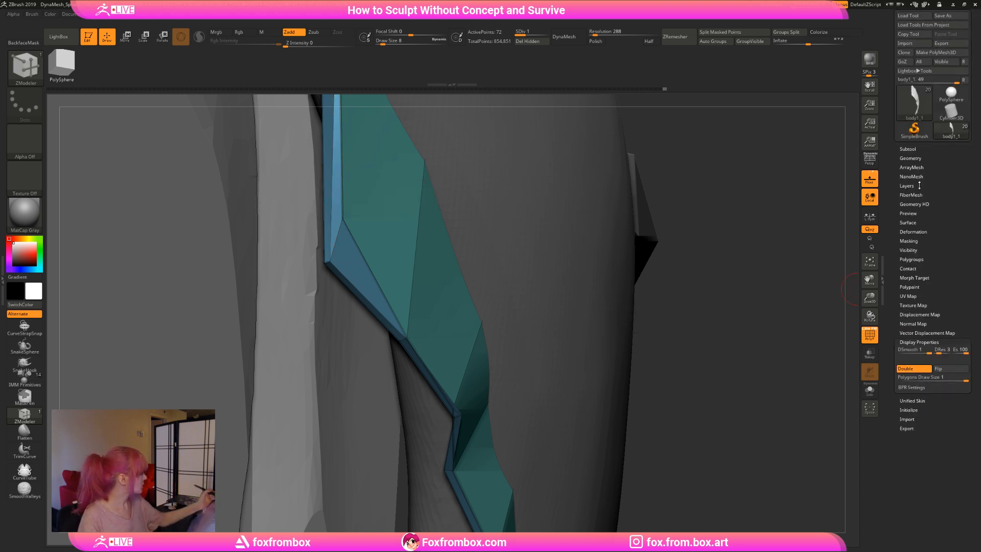
{"action": "left_click", "coordinate": [915, 159]}
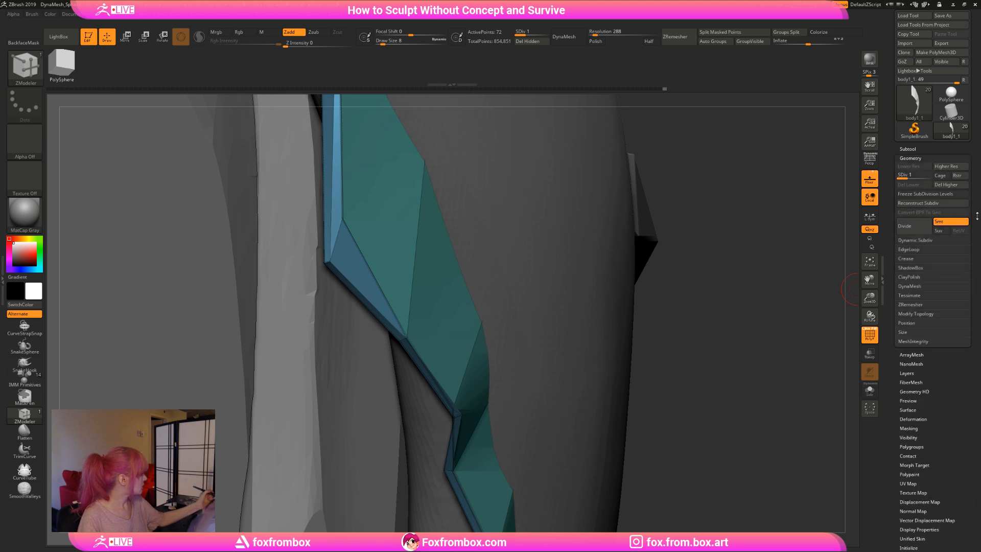
{"action": "left_click", "coordinate": [950, 185]}
{"action": "left_click_drag", "start_coordinate": [741, 272], "coordinate": [332, 221]}
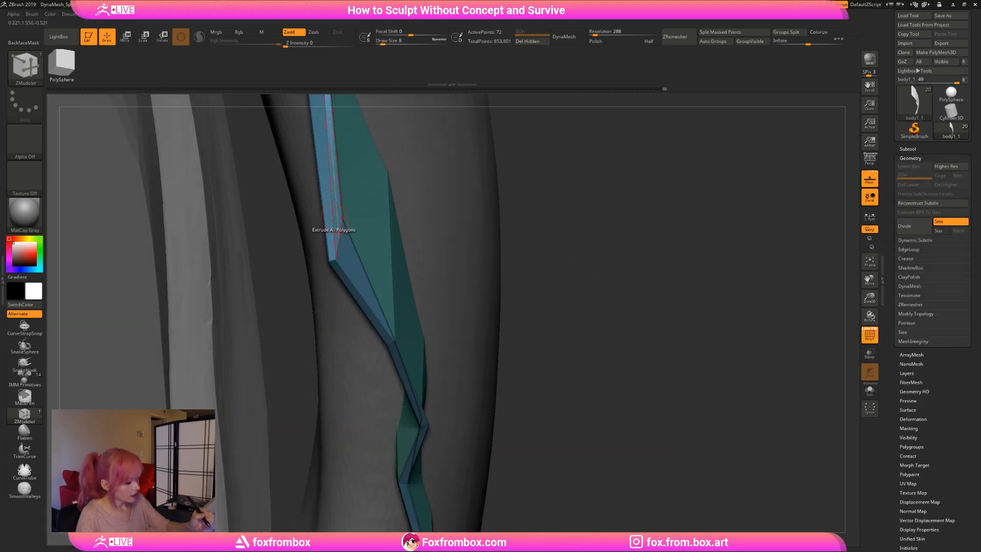
{"action": "left_click", "coordinate": [333, 221]}
{"action": "left_click", "coordinate": [333, 224]}
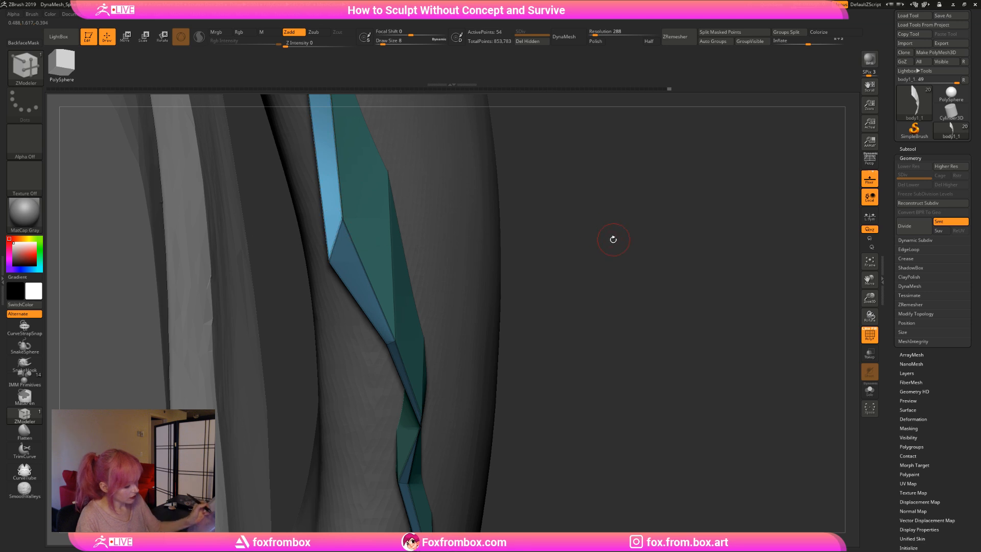
Undo the edge loop deletion and the subdivisions of the small fin.
{"action": "mouse_move", "coordinate": [616, 239]}
{"action": "left_mouse_down"}
{"action": "mouse_move", "coordinate": [490, 244]}
{"action": "mouse_move", "coordinate": [672, 245]}
{"action": "left_mouse_up"}
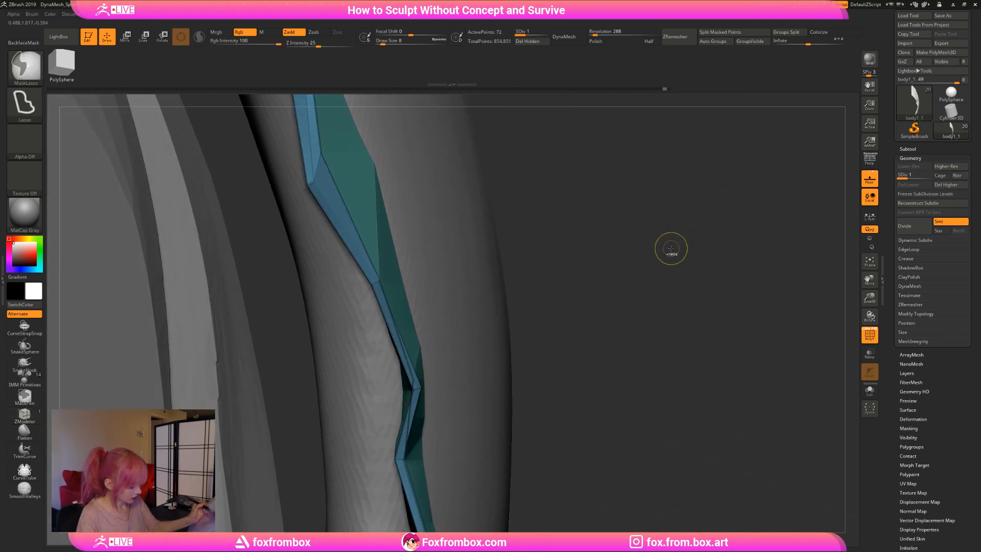
{"action": "key", "text": "ctrl+d"}
{"action": "key", "text": "ctrl+z"}
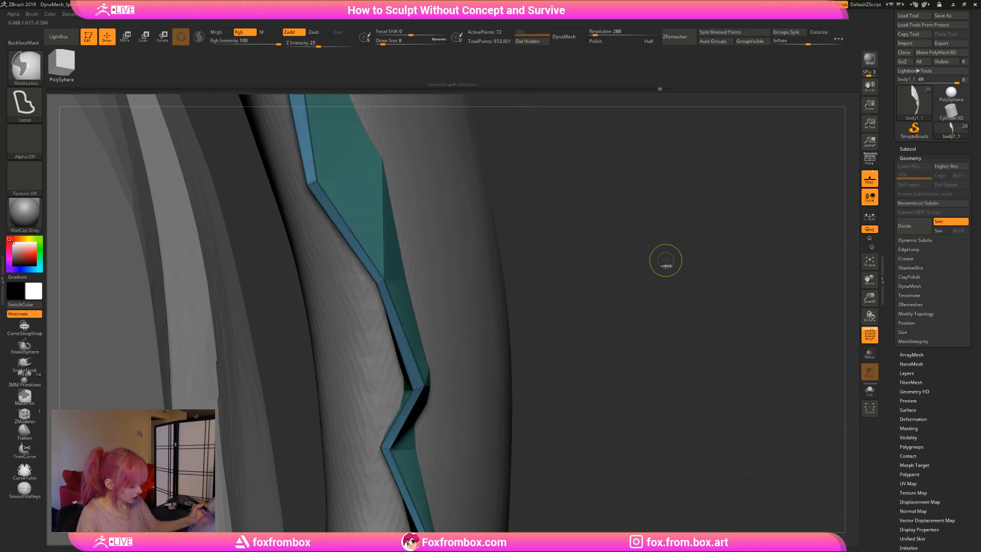
Activate the ZModeler brush and nudge the corner point at the zigzag of the small fin's rim slightly outward.
{"action": "key", "text": "b"}
{"action": "key", "text": "z"}
{"action": "key", "text": "m"}
{"action": "left_click_drag", "start_coordinate": [664, 260], "coordinate": [584, 234]}
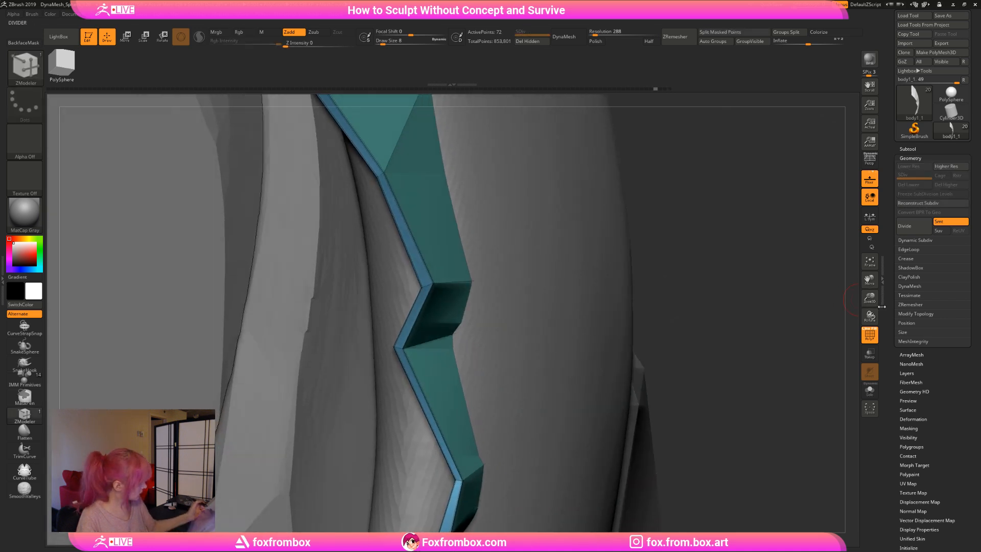
{"action": "left_click_drag", "start_coordinate": [870, 298], "coordinate": [761, 244]}
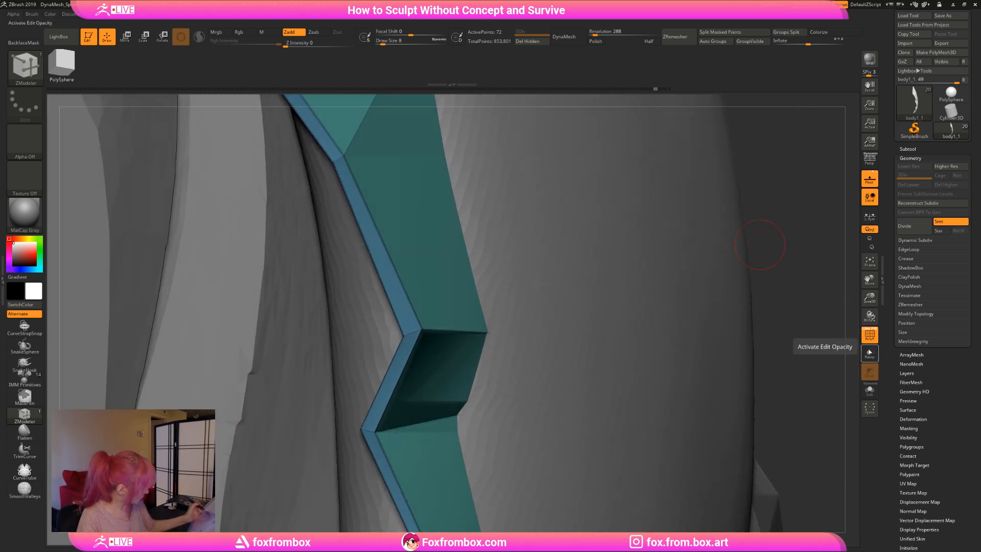
{"action": "mouse_move", "coordinate": [425, 338]}
{"action": "left_mouse_down"}
{"action": "mouse_move", "coordinate": [444, 327]}
{"action": "mouse_move", "coordinate": [416, 335]}
{"action": "left_mouse_up"}
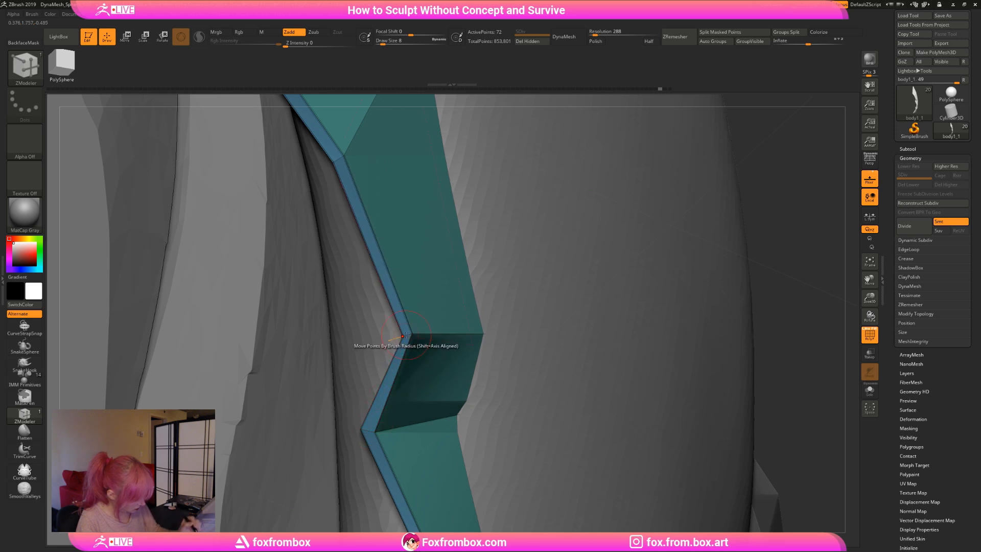
{"action": "left_click_drag", "start_coordinate": [812, 264], "coordinate": [800, 484], "text": "alt"}
{"action": "left_click_drag", "start_coordinate": [768, 234], "coordinate": [802, 276], "text": "alt"}
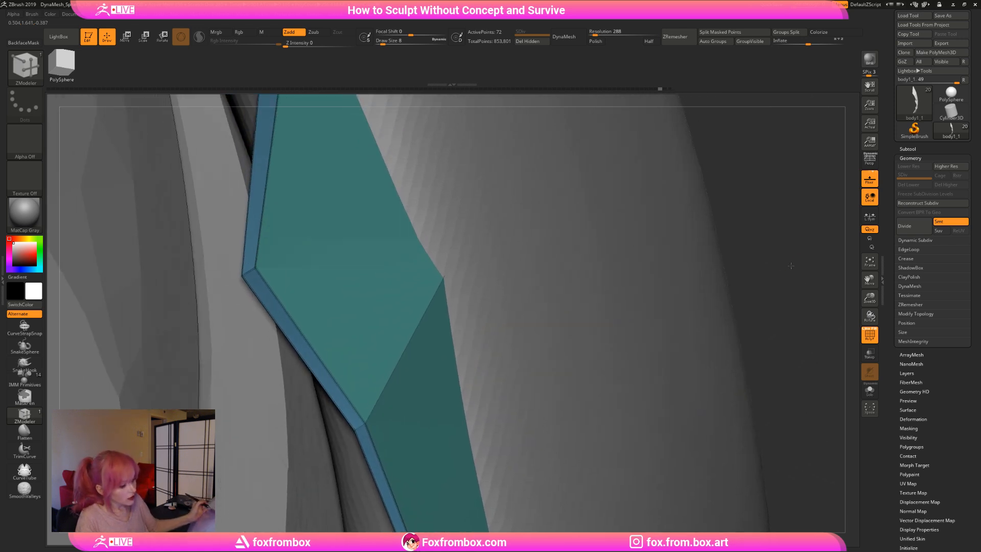
Subdivide the small fin once.
{"action": "left_click_drag", "start_coordinate": [649, 265], "coordinate": [801, 268]}
{"action": "left_click_drag", "start_coordinate": [517, 266], "coordinate": [591, 318], "text": "alt"}
{"action": "key", "text": "ctrl+d"}
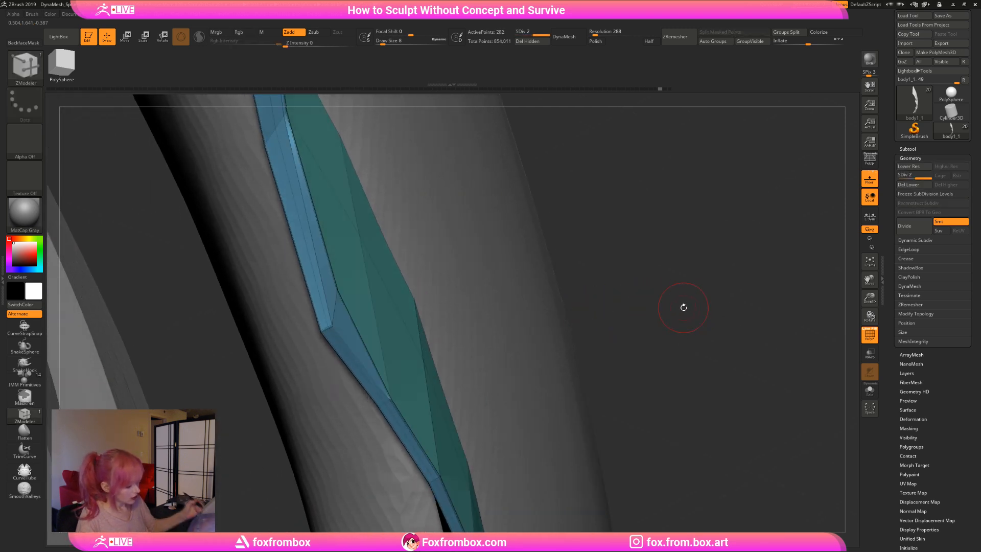
Set ZModeler's edge action to Collapse with the Edge target and try it on the small fin's rim.
{"action": "left_click_drag", "start_coordinate": [656, 284], "coordinate": [312, 307]}
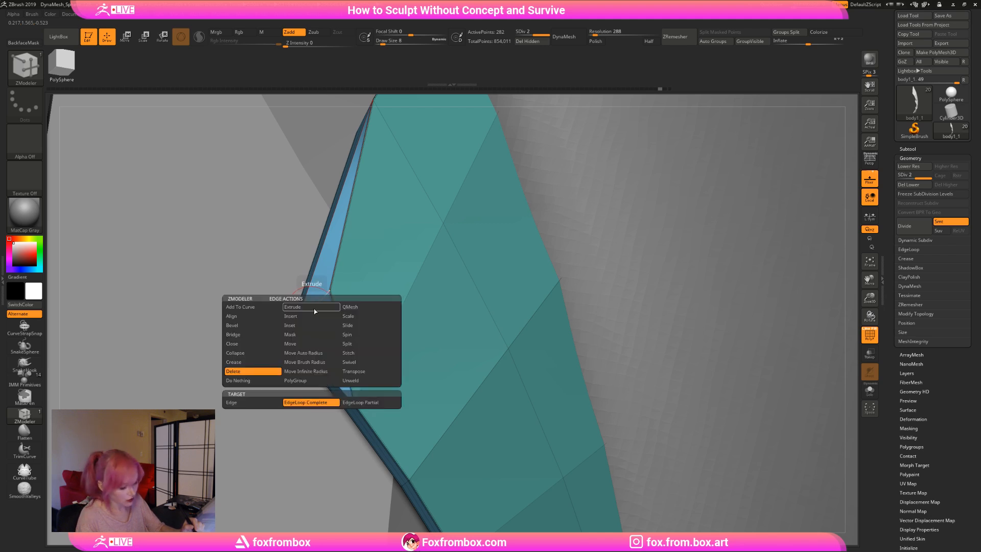
{"action": "key", "text": "space"}
{"action": "left_click", "coordinate": [235, 352]}
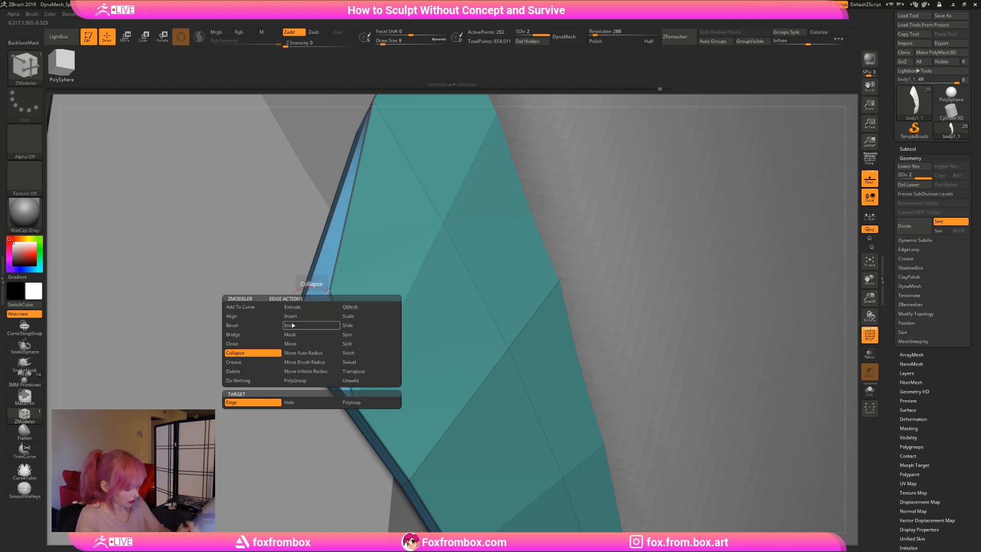
{"action": "left_click", "coordinate": [331, 343]}
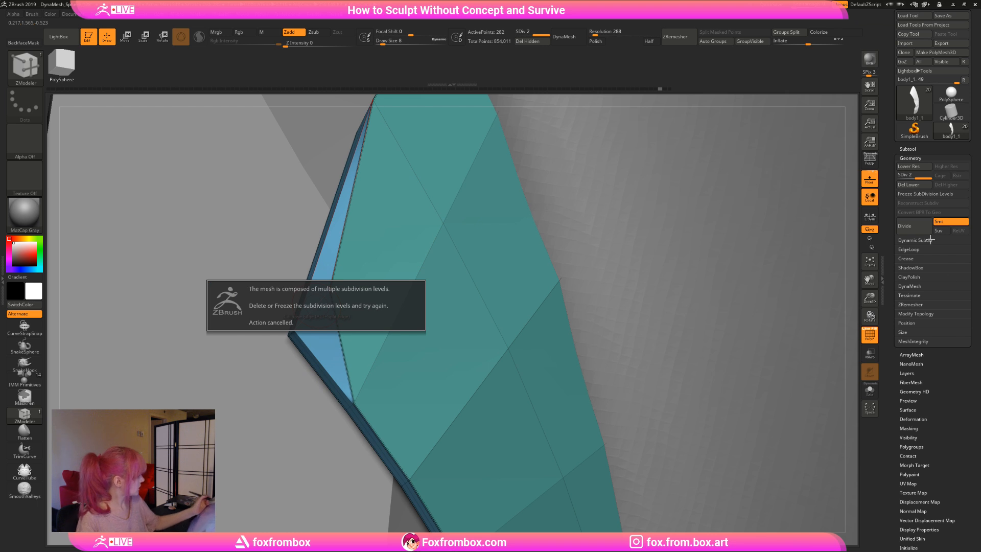
{"action": "left_click", "coordinate": [456, 295]}
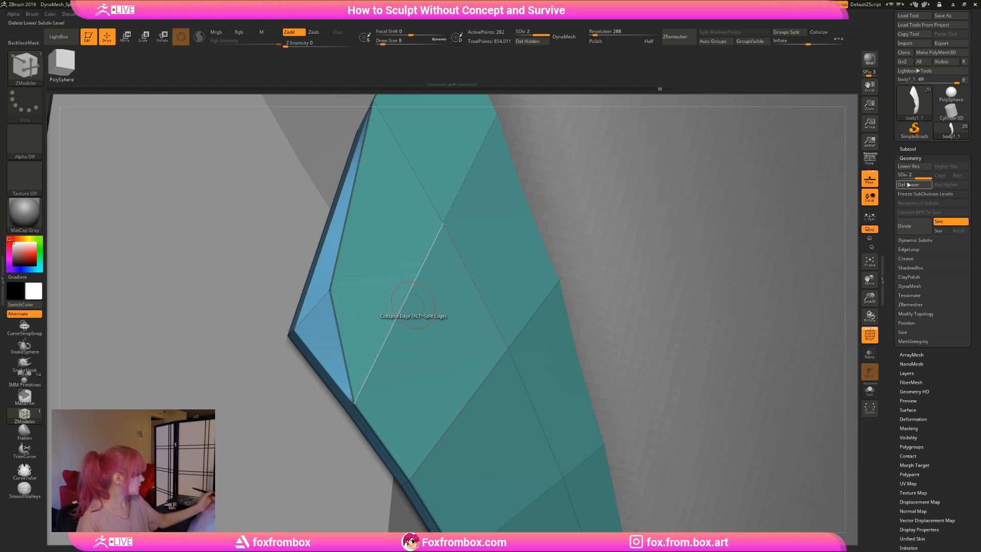
Return the small fin to its lowest subdivision level, delete the higher levels, and collapse the short edges at the rim's upper corner.
{"action": "left_click_drag", "start_coordinate": [922, 178], "coordinate": [907, 178]}
{"action": "left_click", "coordinate": [946, 185]}
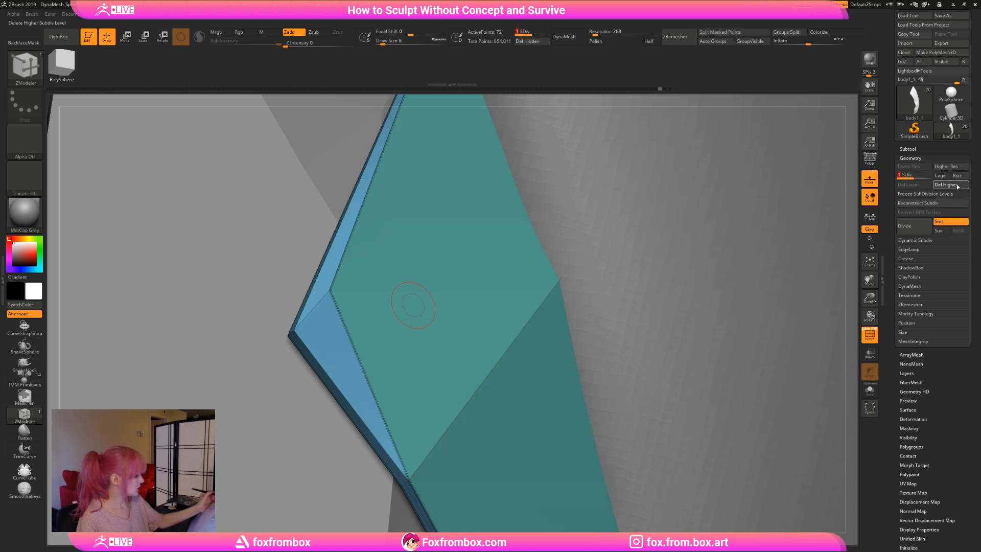
{"action": "left_click", "coordinate": [317, 314]}
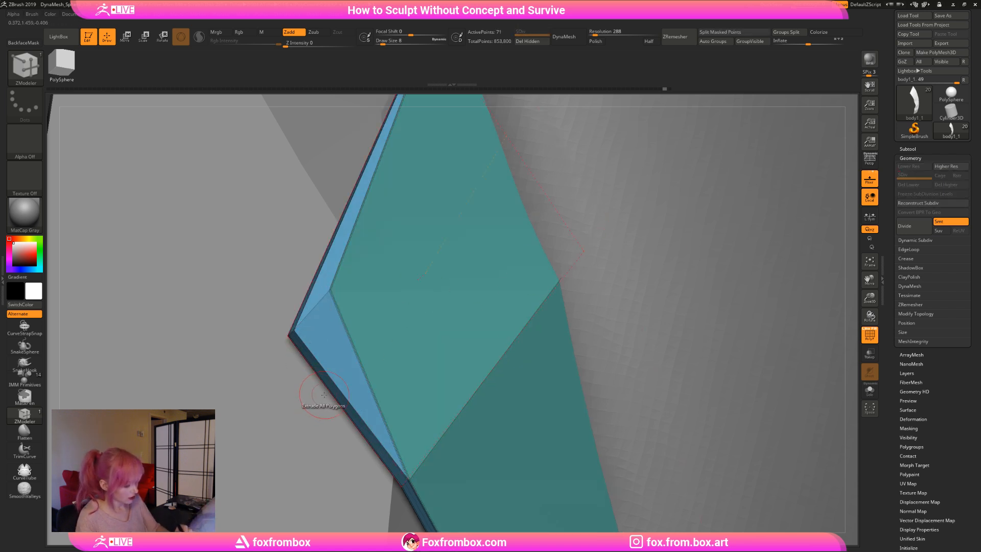
{"action": "left_click", "coordinate": [314, 313]}
Subdivide the small fin as a check and undo the subdivision.
{"action": "left_click_drag", "start_coordinate": [870, 297], "coordinate": [870, 307]}
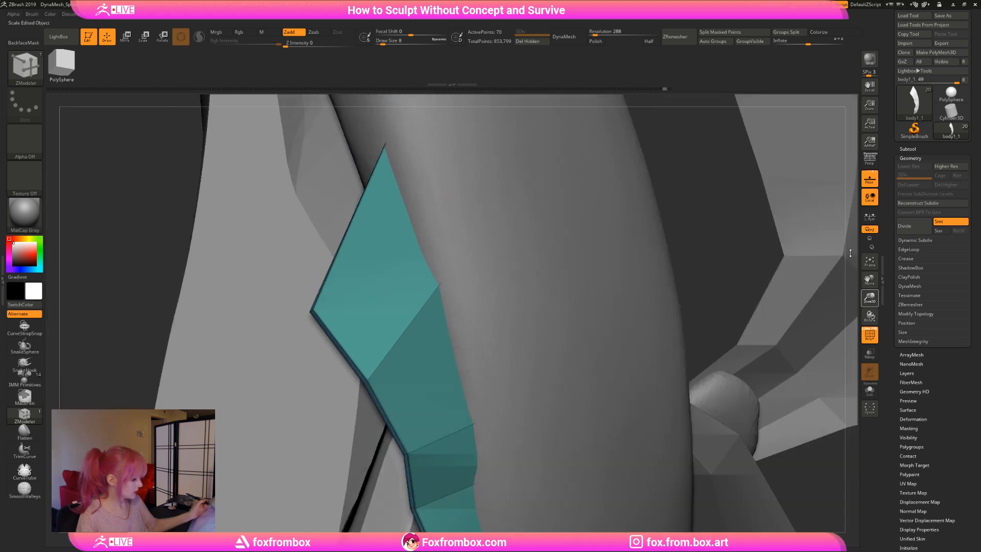
{"action": "left_click_drag", "start_coordinate": [818, 286], "coordinate": [639, 397]}
{"action": "key", "text": "ctrl+d"}
{"action": "key", "text": "ctrl+z"}
Isolate the small fin and collapse the short extra edge at a corner of its thin rim.
{"action": "left_click", "coordinate": [870, 392]}
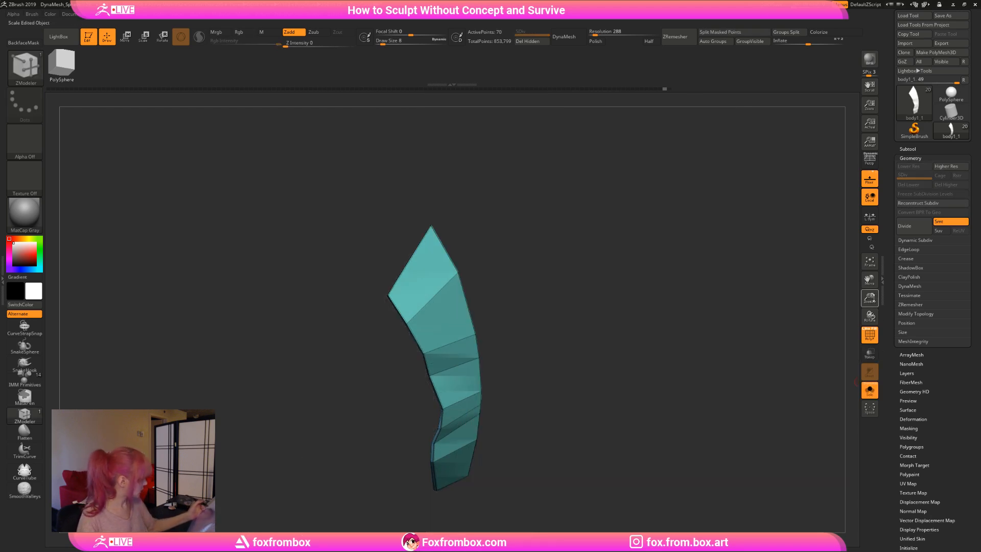
{"action": "left_click_drag", "start_coordinate": [859, 378], "coordinate": [528, 265]}
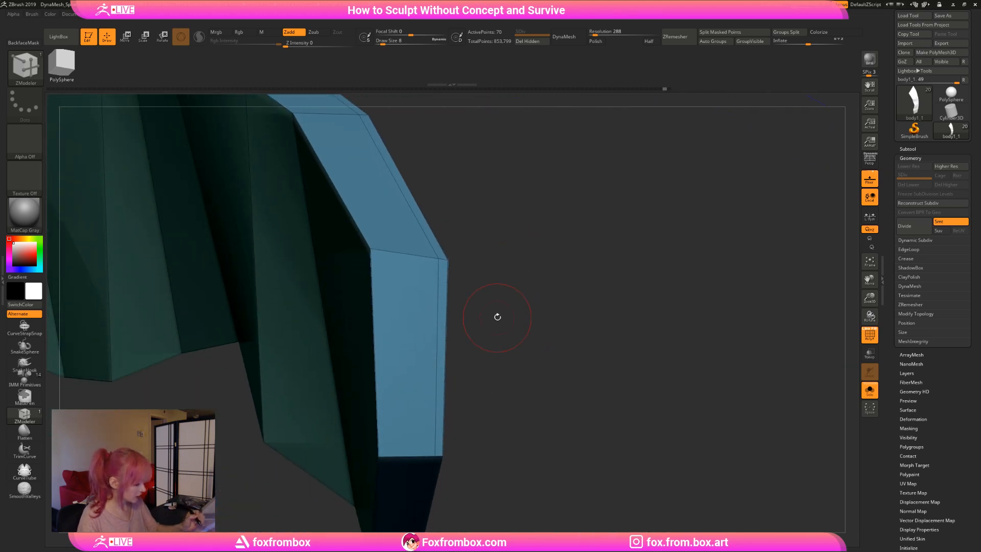
{"action": "left_click_drag", "start_coordinate": [497, 317], "coordinate": [447, 260]}
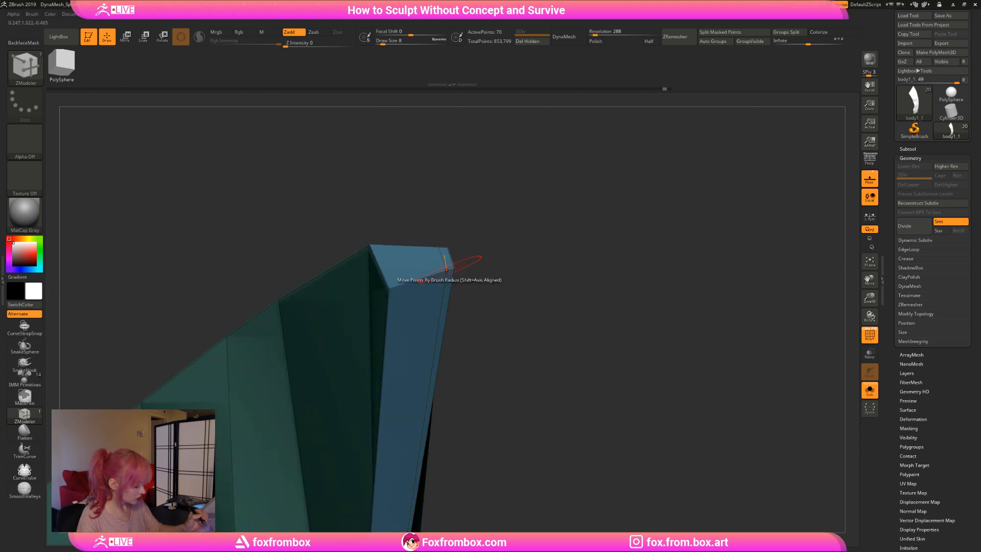
{"action": "left_click", "coordinate": [449, 262]}
{"action": "mouse_move", "coordinate": [460, 261]}
{"action": "left_mouse_down"}
{"action": "mouse_move", "coordinate": [510, 256]}
{"action": "mouse_move", "coordinate": [466, 250]}
{"action": "left_mouse_up"}
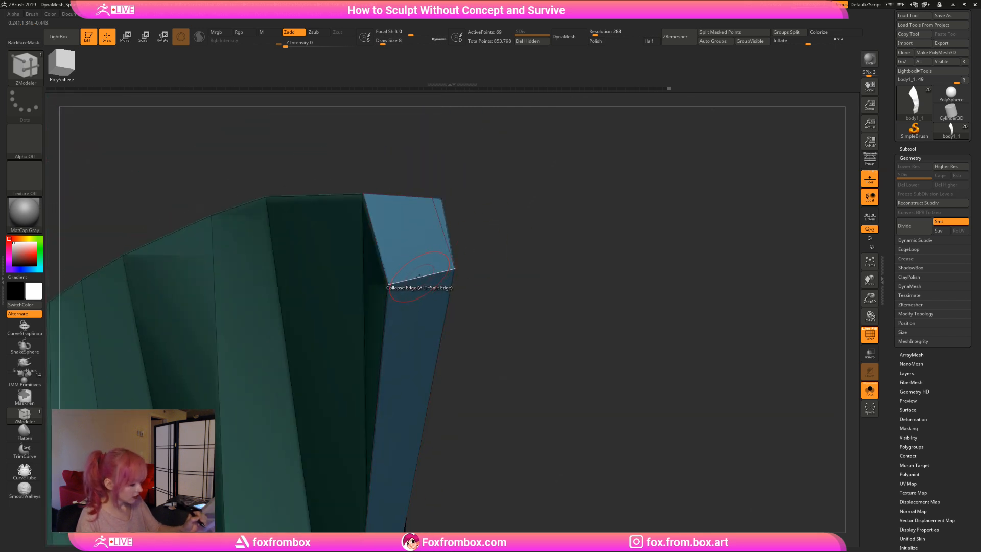
Set ZModeler's edge action to Crease with the Edge target, and show the rest of the sculpture again.
{"action": "key", "text": "space"}
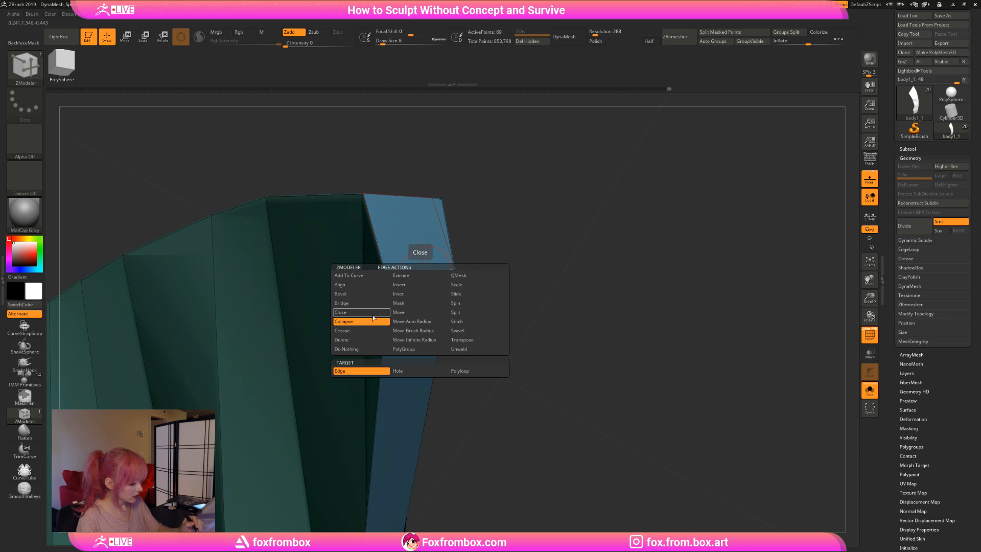
{"action": "left_click", "coordinate": [343, 331]}
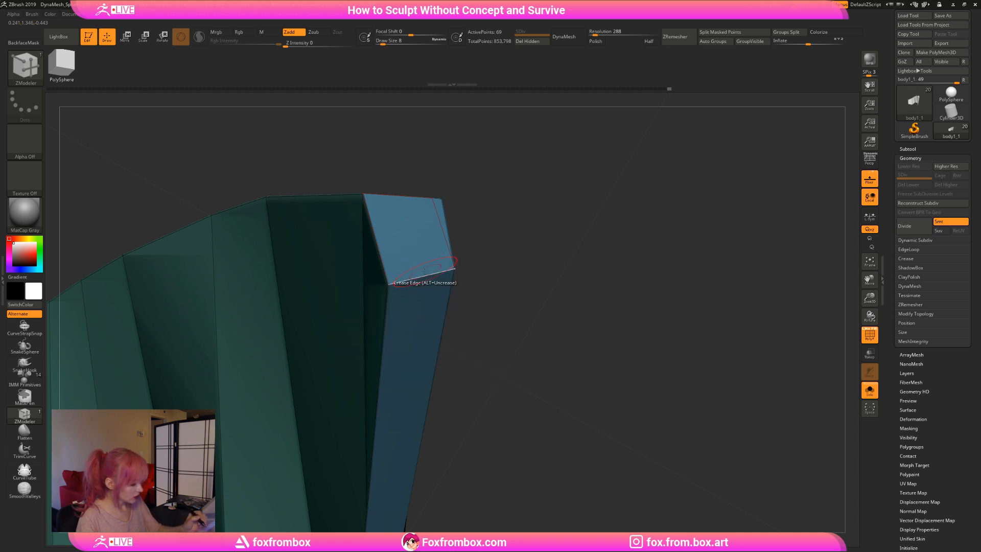
{"action": "left_click_drag", "start_coordinate": [536, 294], "coordinate": [665, 306]}
{"action": "left_click_drag", "start_coordinate": [870, 299], "coordinate": [818, 179]}
{"action": "left_click_drag", "start_coordinate": [655, 215], "coordinate": [570, 276], "text": "shift"}
{"action": "left_click", "coordinate": [870, 391]}
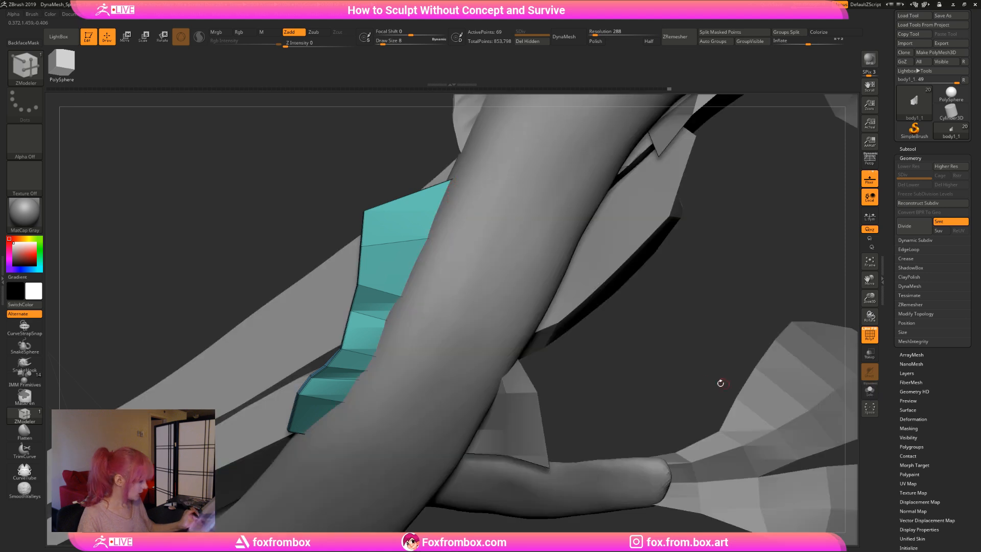
Hide the polyframe and subdivide the small fin twice to level 3.
{"action": "mouse_move", "coordinate": [721, 383]}
{"action": "left_mouse_down"}
{"action": "mouse_move", "coordinate": [708, 343]}
{"action": "mouse_move", "coordinate": [659, 358]}
{"action": "mouse_move", "coordinate": [623, 287]}
{"action": "mouse_move", "coordinate": [600, 298]}
{"action": "mouse_move", "coordinate": [606, 287]}
{"action": "mouse_move", "coordinate": [592, 366]}
{"action": "mouse_move", "coordinate": [605, 360]}
{"action": "left_mouse_up"}
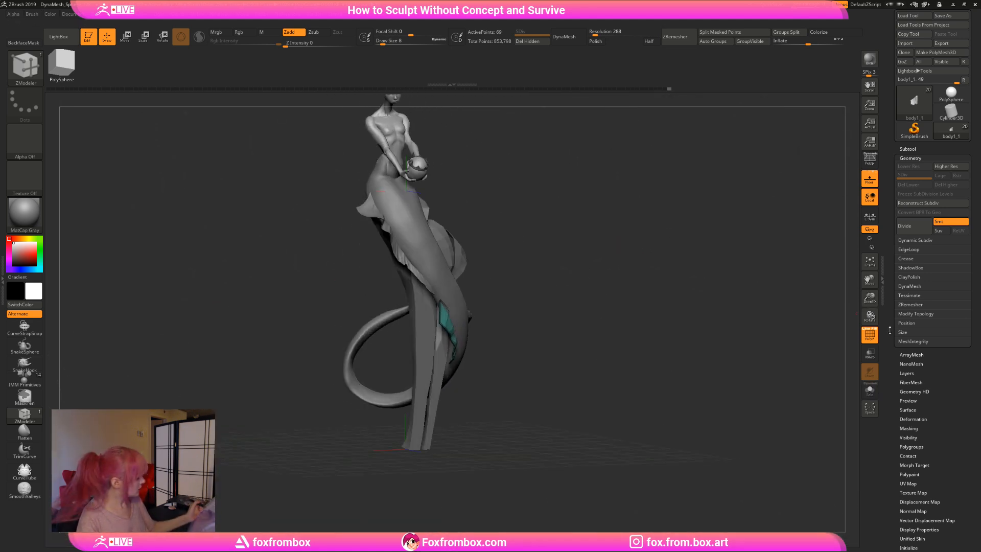
{"action": "left_click", "coordinate": [871, 334]}
{"action": "left_click_drag", "start_coordinate": [870, 298], "coordinate": [802, 375]}
{"action": "key", "text": "ctrl+d"}
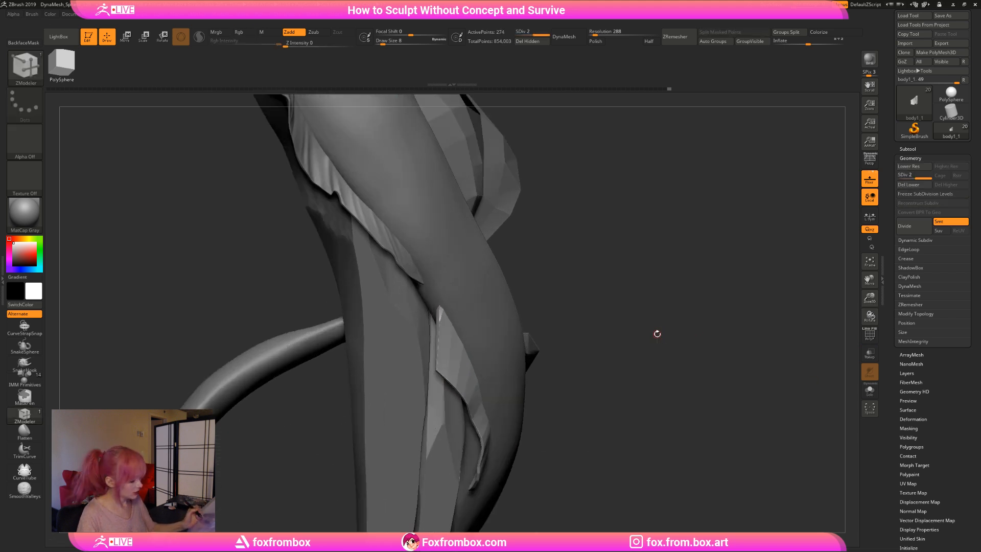
{"action": "key", "text": "ctrl+d"}
With the Move brush at draw size 71, push the small fin's upper outer edge inward to sharpen its corner.
{"action": "left_click_drag", "start_coordinate": [638, 339], "coordinate": [700, 333]}
{"action": "left_click_drag", "start_coordinate": [869, 300], "coordinate": [719, 314]}
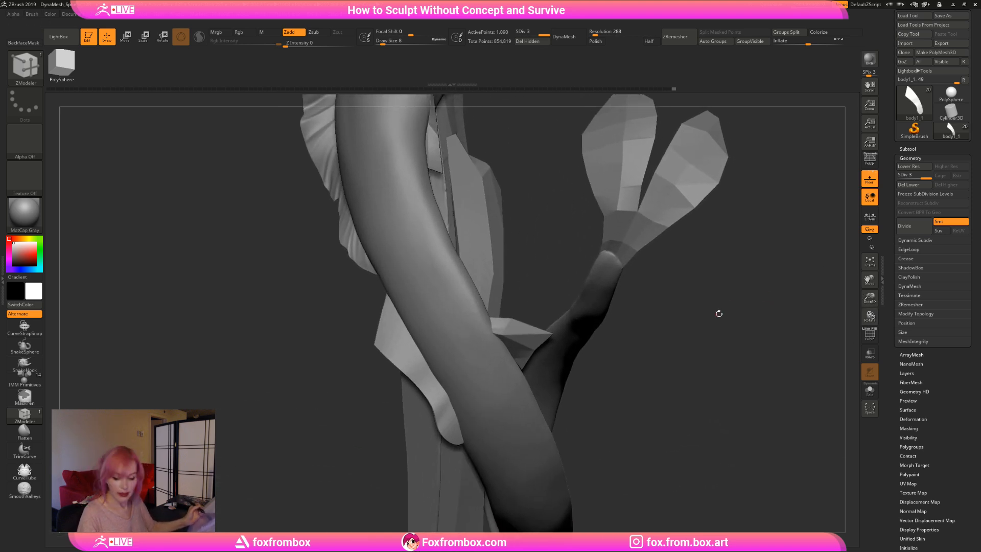
{"action": "key", "text": "b"}
{"action": "key", "text": "m"}
{"action": "key", "text": "v"}
{"action": "left_click", "coordinate": [395, 44]}
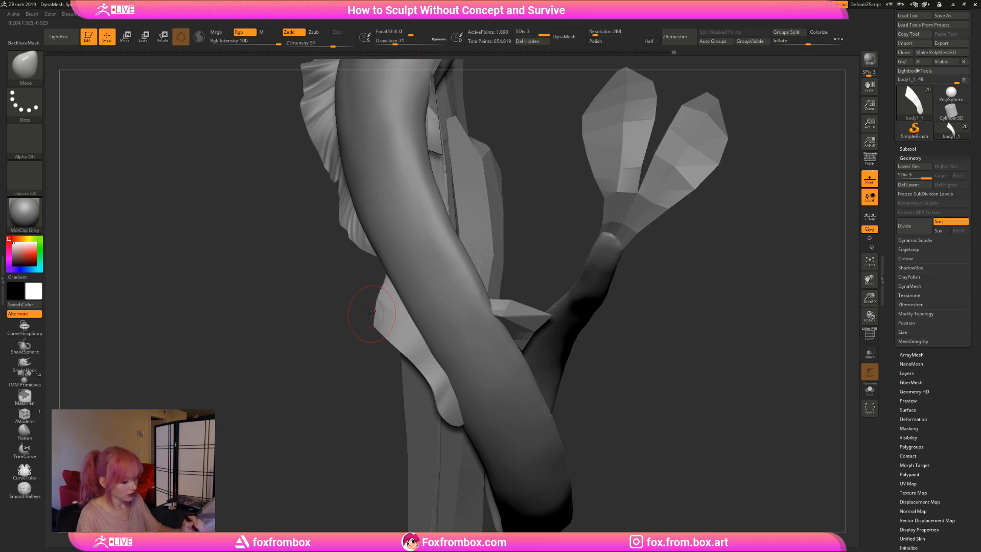
{"action": "left_click_drag", "start_coordinate": [345, 371], "coordinate": [327, 378]}
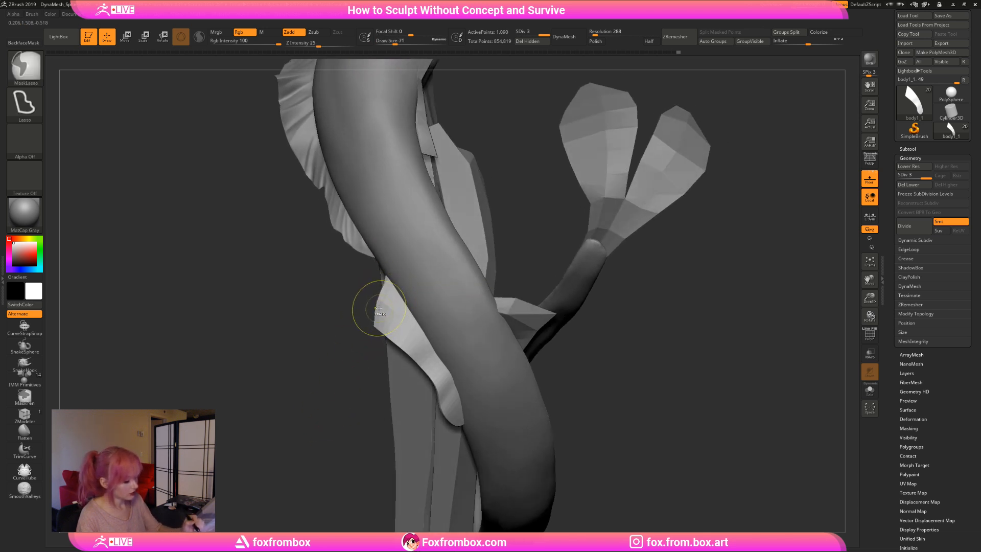
{"action": "key", "text": "ctrl+z"}
{"action": "left_click_drag", "start_coordinate": [375, 309], "coordinate": [384, 309]}
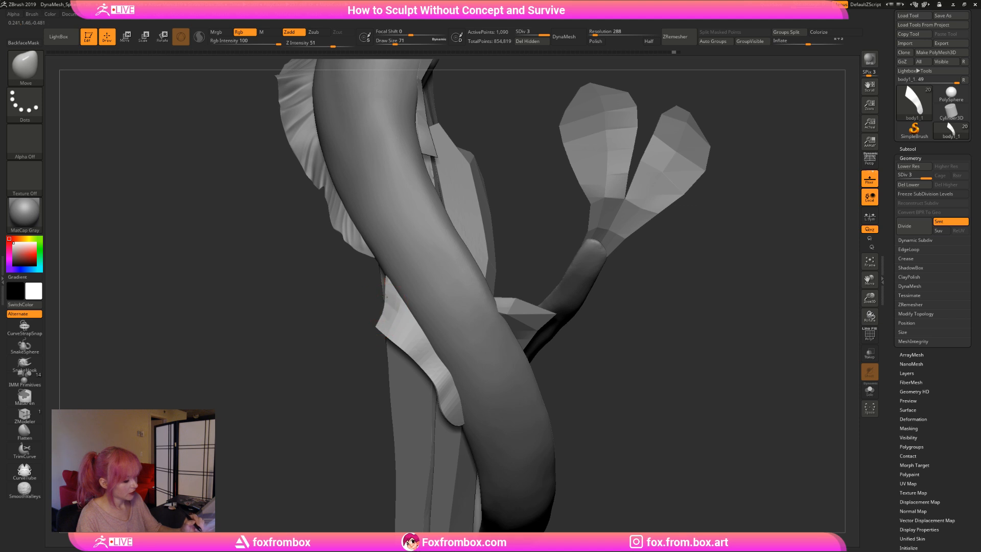
Reduce the draw size to 41 and push a notch into the small fin's outer edge below its pointed corner.
{"action": "left_click_drag", "start_coordinate": [339, 390], "coordinate": [399, 298]}
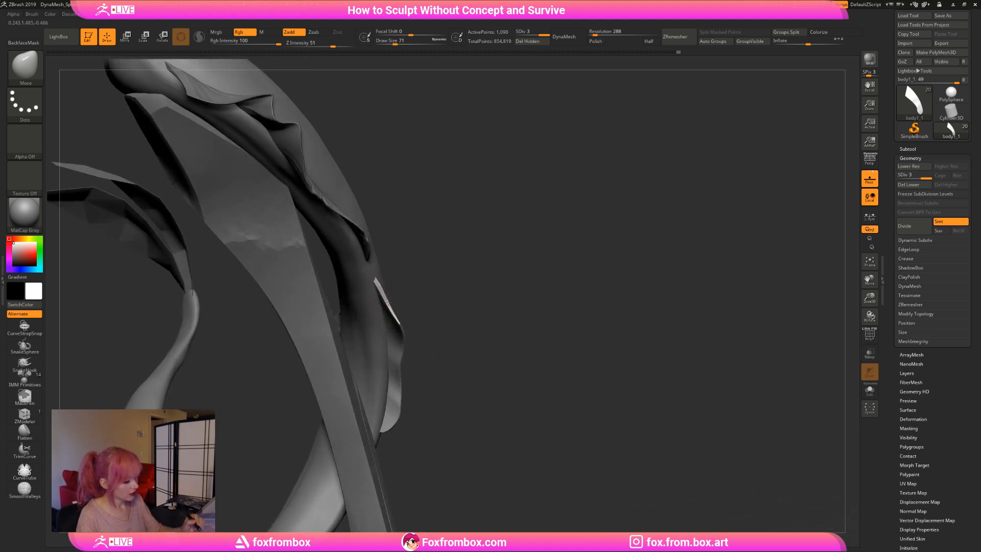
{"action": "left_click_drag", "start_coordinate": [486, 288], "coordinate": [404, 295]}
{"action": "mouse_move", "coordinate": [611, 276]}
{"action": "left_mouse_down"}
{"action": "mouse_move", "coordinate": [627, 259]}
{"action": "mouse_move", "coordinate": [603, 246]}
{"action": "mouse_move", "coordinate": [593, 276]}
{"action": "mouse_move", "coordinate": [613, 322]}
{"action": "mouse_move", "coordinate": [573, 298]}
{"action": "mouse_move", "coordinate": [581, 309]}
{"action": "mouse_move", "coordinate": [376, 243]}
{"action": "mouse_move", "coordinate": [607, 274]}
{"action": "left_mouse_up"}
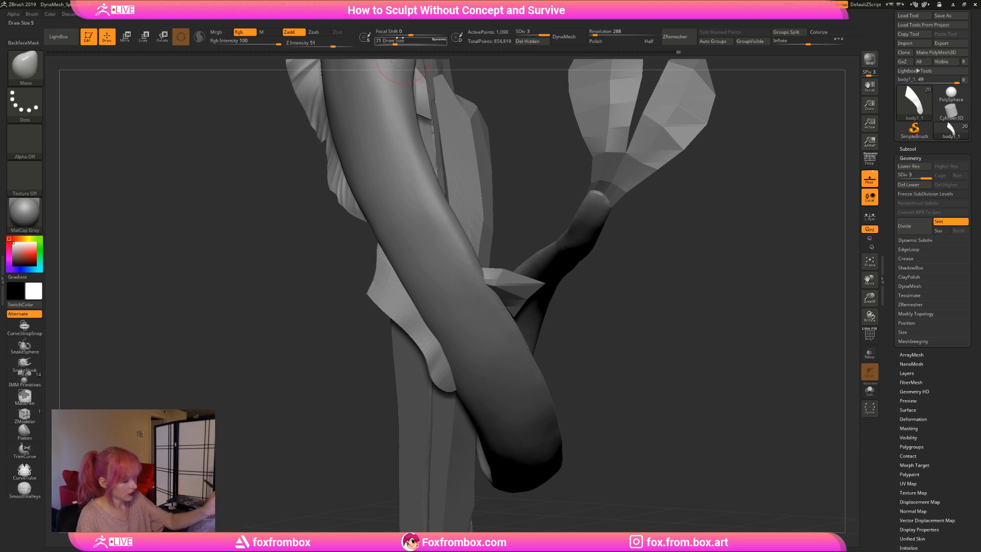
{"action": "left_click_drag", "start_coordinate": [396, 45], "coordinate": [386, 44]}
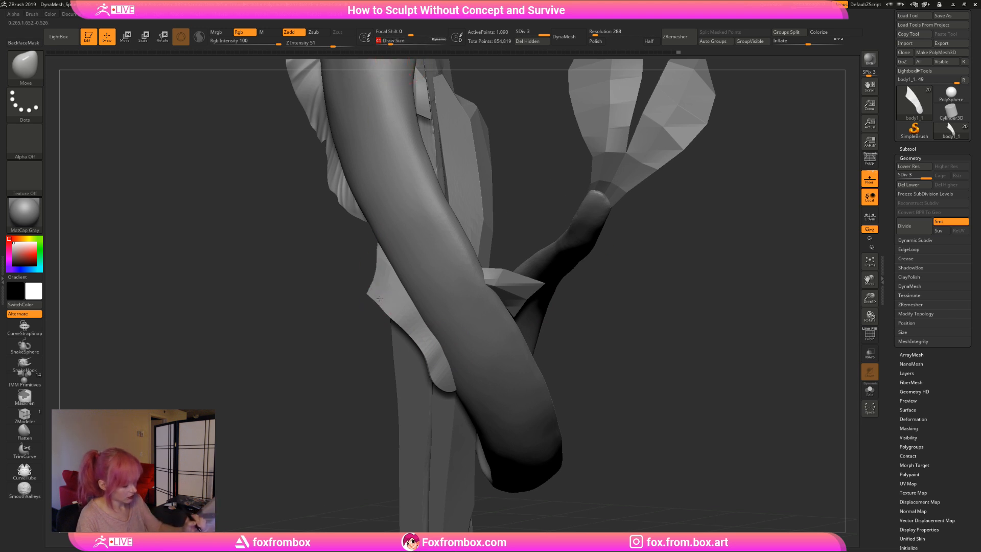
{"action": "left_click_drag", "start_coordinate": [363, 314], "coordinate": [416, 294]}
{"action": "right_click_drag", "start_coordinate": [417, 293], "coordinate": [402, 309]}
{"action": "right_click_drag", "start_coordinate": [354, 360], "coordinate": [381, 327]}
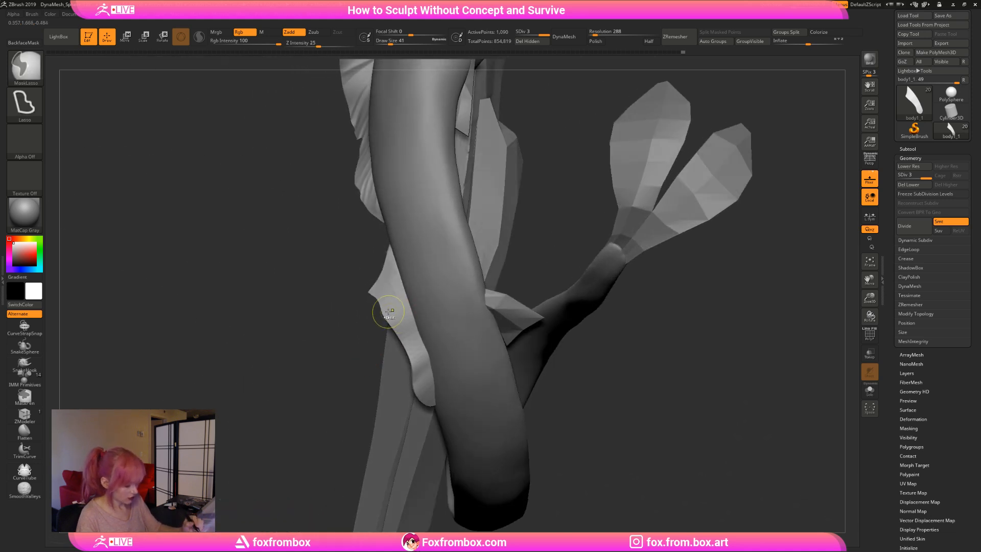
{"action": "left_click_drag", "start_coordinate": [397, 328], "coordinate": [402, 323]}
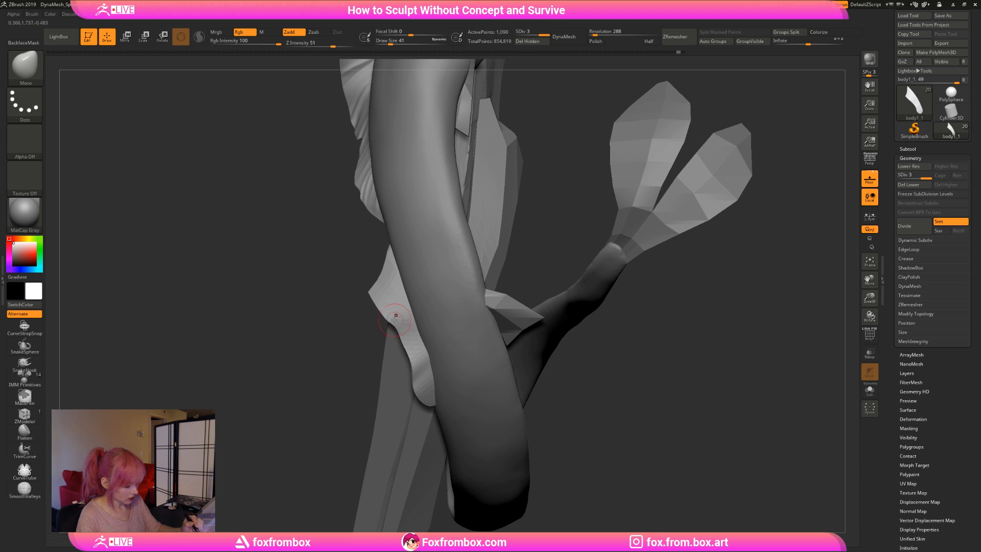
Reduce the draw size further and refine the notch in the small fin's outer edge.
{"action": "left_click", "coordinate": [387, 43]}
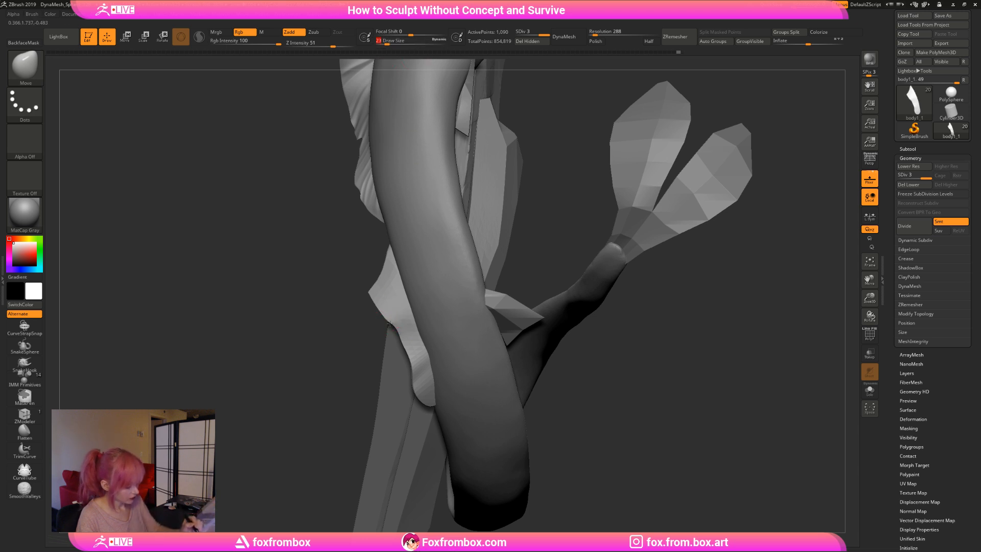
{"action": "left_click_drag", "start_coordinate": [390, 324], "coordinate": [386, 329]}
{"action": "left_click_drag", "start_coordinate": [327, 408], "coordinate": [417, 403]}
Set the Move brush's draw size to 77.
{"action": "left_click", "coordinate": [396, 42]}
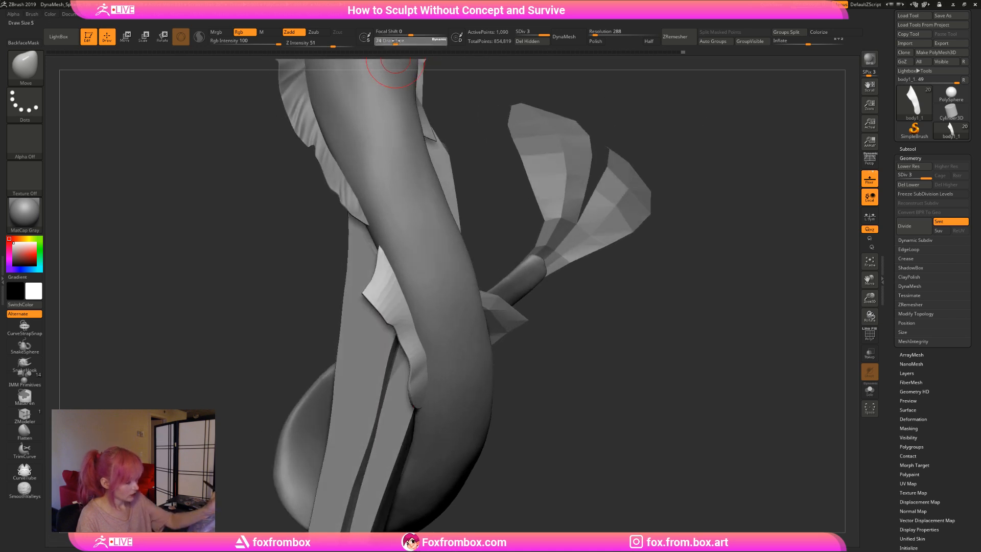
{"action": "left_click_drag", "start_coordinate": [396, 41], "coordinate": [398, 41]}
{"action": "mouse_move", "coordinate": [587, 368]}
{"action": "left_mouse_down"}
{"action": "mouse_move", "coordinate": [532, 367]}
{"action": "mouse_move", "coordinate": [587, 357]}
{"action": "mouse_move", "coordinate": [556, 354]}
{"action": "left_mouse_up"}
{"action": "left_click", "coordinate": [396, 42]}
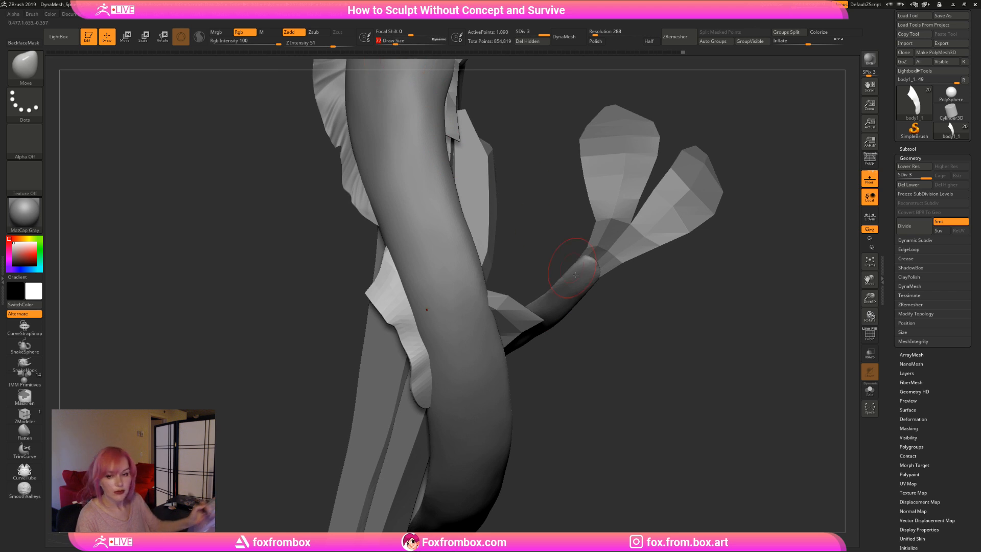
{"action": "left_click_drag", "start_coordinate": [636, 371], "coordinate": [664, 380]}
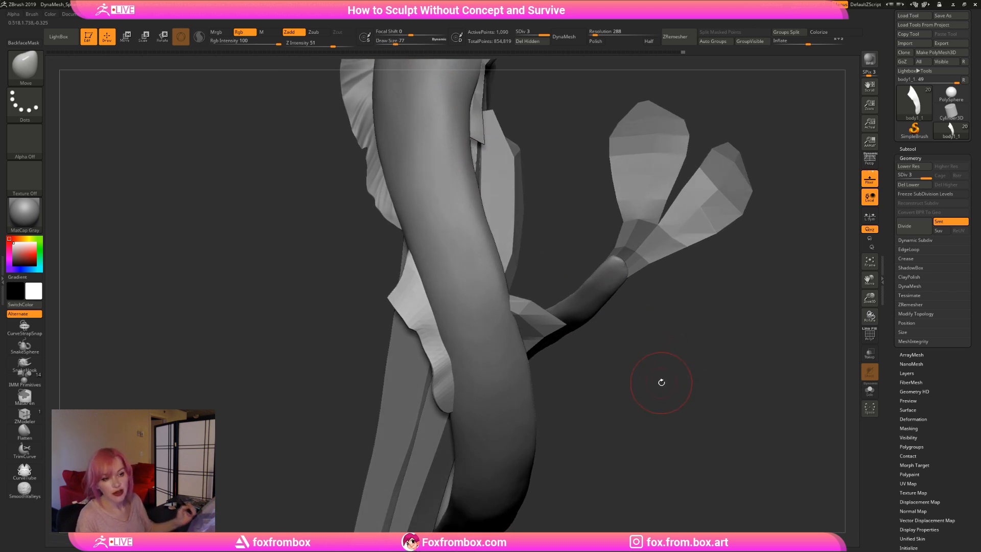
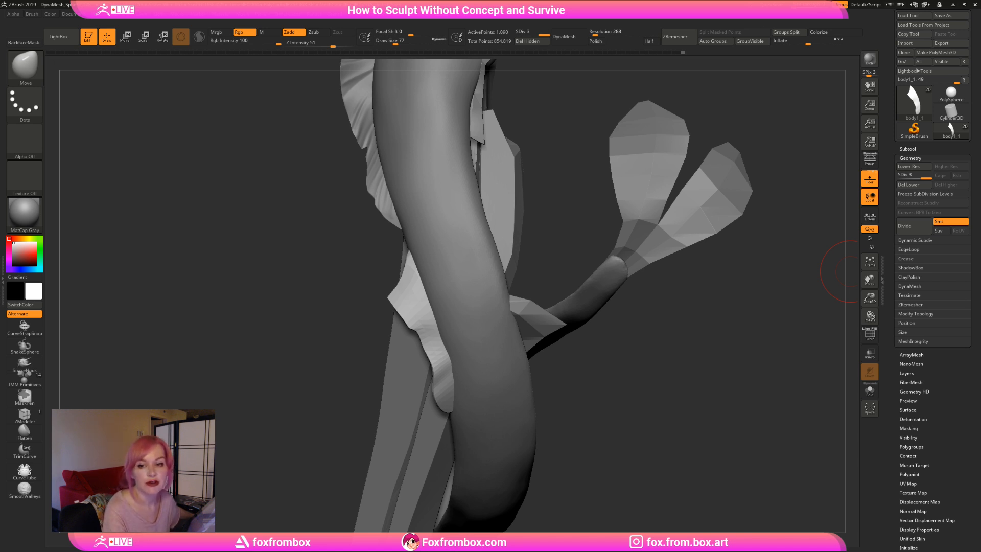
Save the project and work on the small fin's folds from the side, reducing the Move brush's draw size to 35.
{"action": "key", "text": "ctrl+s"}
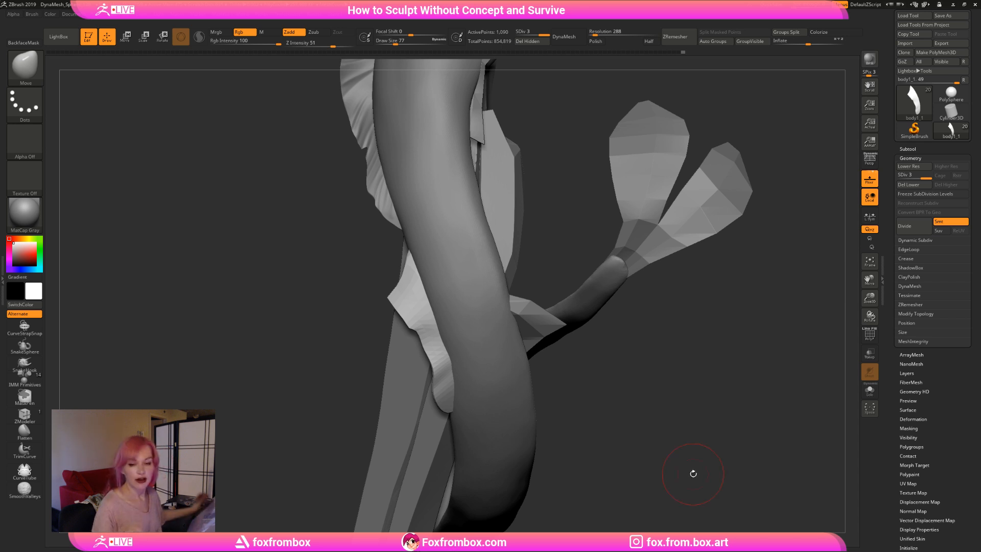
{"action": "mouse_move", "coordinate": [650, 355]}
{"action": "left_mouse_down"}
{"action": "mouse_move", "coordinate": [660, 329]}
{"action": "mouse_move", "coordinate": [595, 312]}
{"action": "mouse_move", "coordinate": [590, 335]}
{"action": "left_mouse_up"}
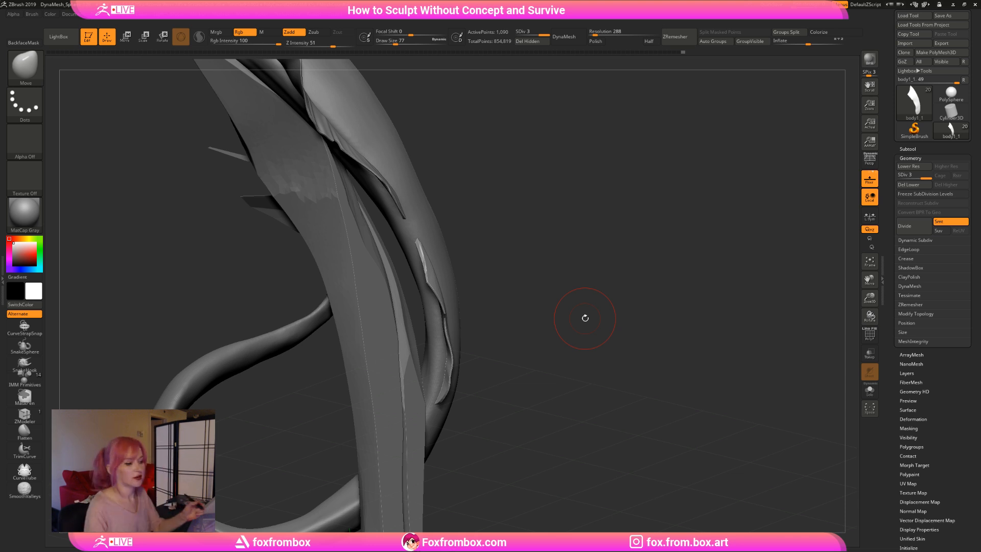
{"action": "left_click_drag", "start_coordinate": [396, 41], "coordinate": [392, 42]}
{"action": "mouse_move", "coordinate": [427, 121]}
{"action": "left_mouse_down"}
{"action": "mouse_move", "coordinate": [516, 283]}
{"action": "mouse_move", "coordinate": [490, 175]}
{"action": "left_mouse_up"}
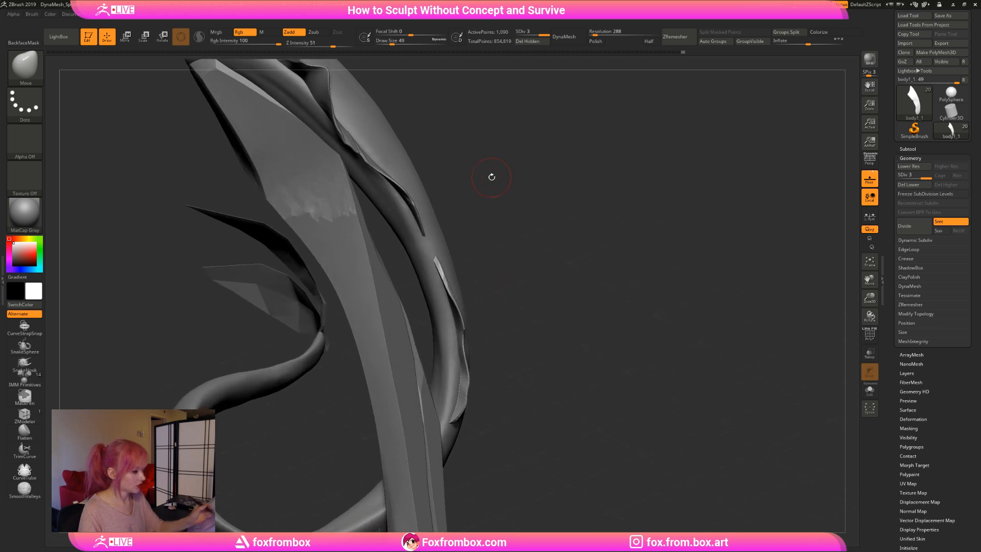
{"action": "left_click_drag", "start_coordinate": [392, 43], "coordinate": [390, 43]}
{"action": "mouse_move", "coordinate": [485, 296]}
{"action": "left_mouse_down"}
{"action": "mouse_move", "coordinate": [498, 250]}
{"action": "mouse_move", "coordinate": [491, 265]}
{"action": "mouse_move", "coordinate": [467, 167]}
{"action": "left_mouse_up"}
{"action": "left_click", "coordinate": [390, 43]}
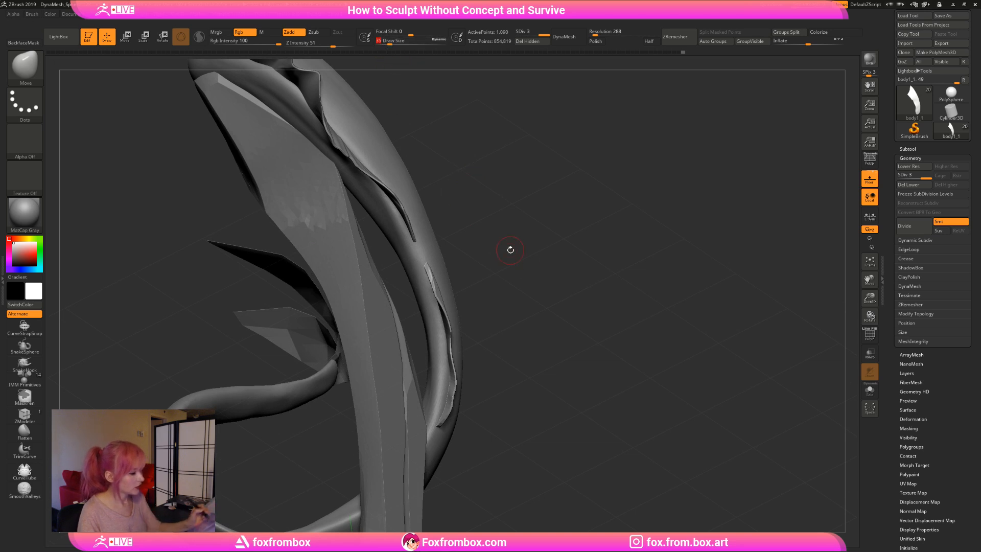
{"action": "mouse_move", "coordinate": [545, 313]}
{"action": "left_mouse_down"}
{"action": "mouse_move", "coordinate": [546, 325]}
{"action": "mouse_move", "coordinate": [582, 297]}
{"action": "mouse_move", "coordinate": [552, 286]}
{"action": "mouse_move", "coordinate": [480, 307]}
{"action": "mouse_move", "coordinate": [461, 302]}
{"action": "mouse_move", "coordinate": [466, 316]}
{"action": "mouse_move", "coordinate": [516, 215]}
{"action": "left_mouse_up"}
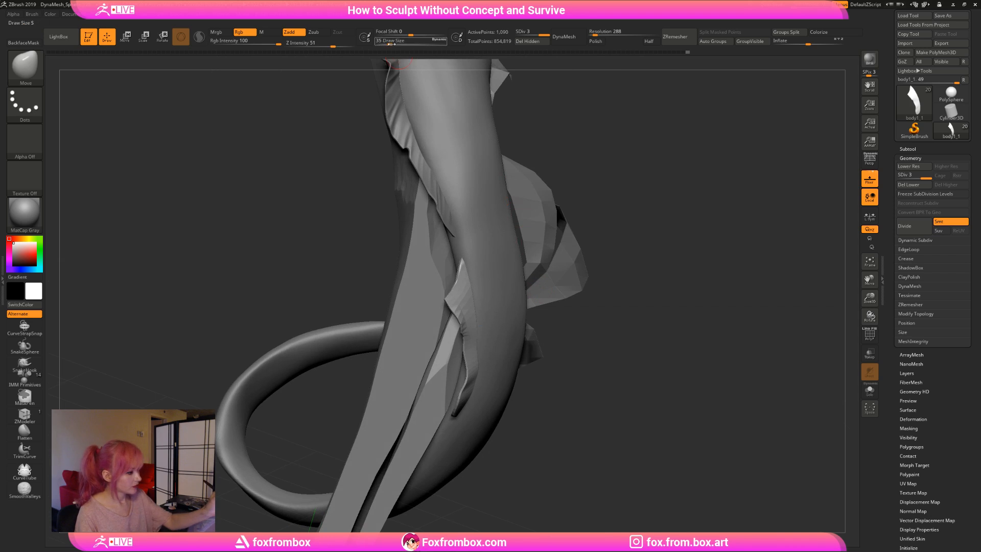
Nudge the fold at the middle of the small fin with the Move brush at draw sizes 68 and 54.
{"action": "left_click_drag", "start_coordinate": [390, 42], "coordinate": [396, 42]}
{"action": "left_click_drag", "start_coordinate": [616, 291], "coordinate": [598, 308]}
{"action": "left_click_drag", "start_coordinate": [470, 315], "coordinate": [473, 318]}
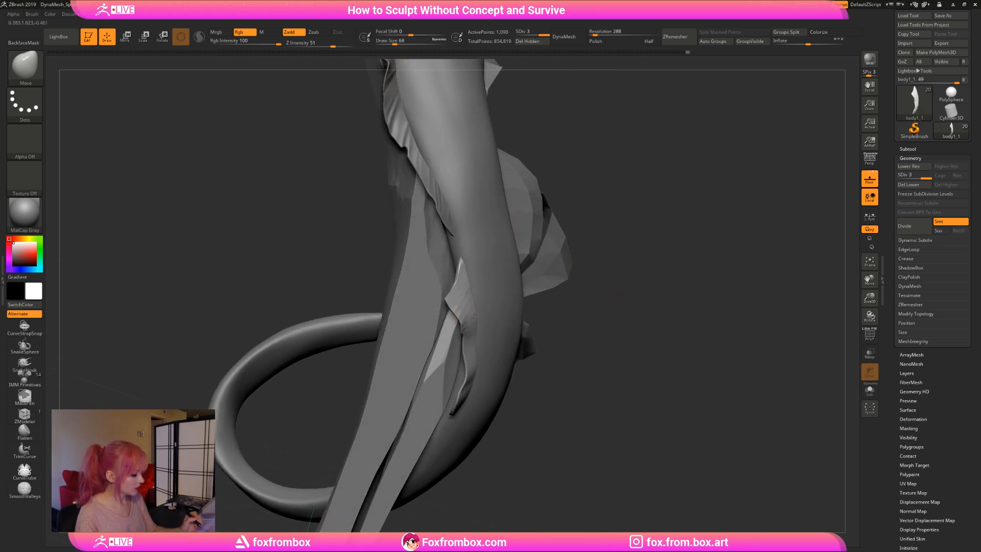
{"action": "left_click", "coordinate": [393, 41]}
{"action": "left_click_drag", "start_coordinate": [598, 306], "coordinate": [605, 287]}
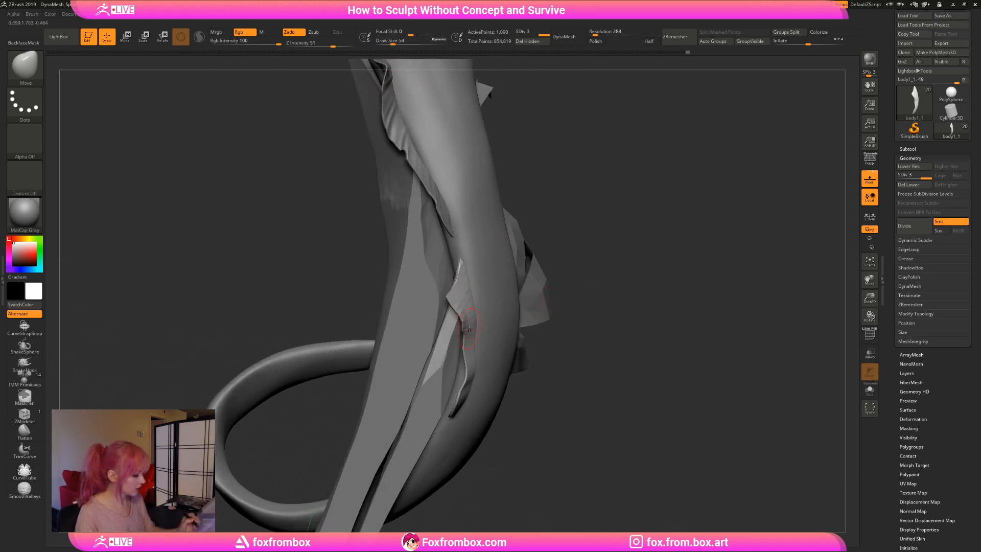
{"action": "left_click_drag", "start_coordinate": [471, 324], "coordinate": [465, 321]}
{"action": "left_click_drag", "start_coordinate": [654, 296], "coordinate": [590, 307]}
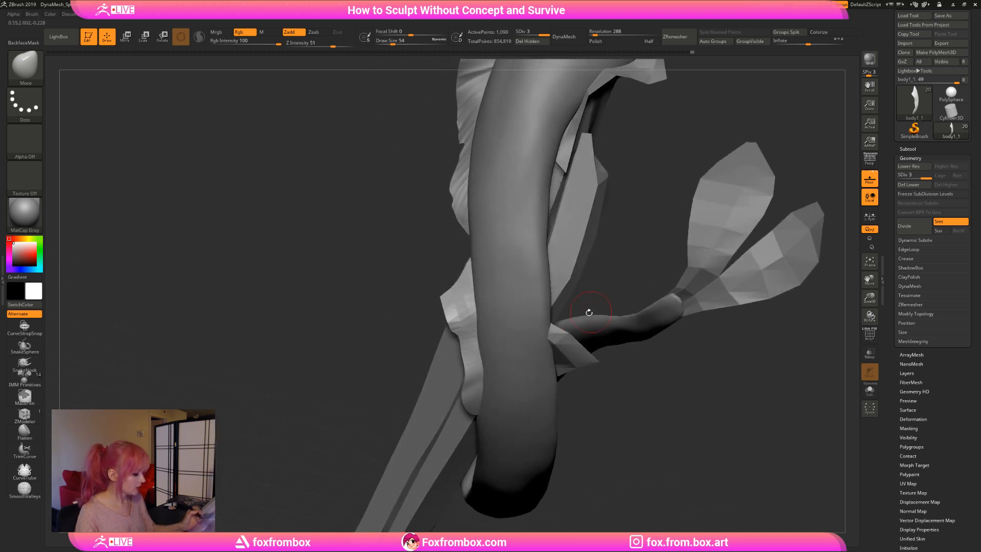
Reduce the draw size to 37 and refine the fold along the small fin's lower half.
{"action": "left_click", "coordinate": [390, 42]}
{"action": "mouse_move", "coordinate": [384, 128]}
{"action": "left_mouse_down"}
{"action": "mouse_move", "coordinate": [409, 259]}
{"action": "mouse_move", "coordinate": [470, 324]}
{"action": "left_mouse_up"}
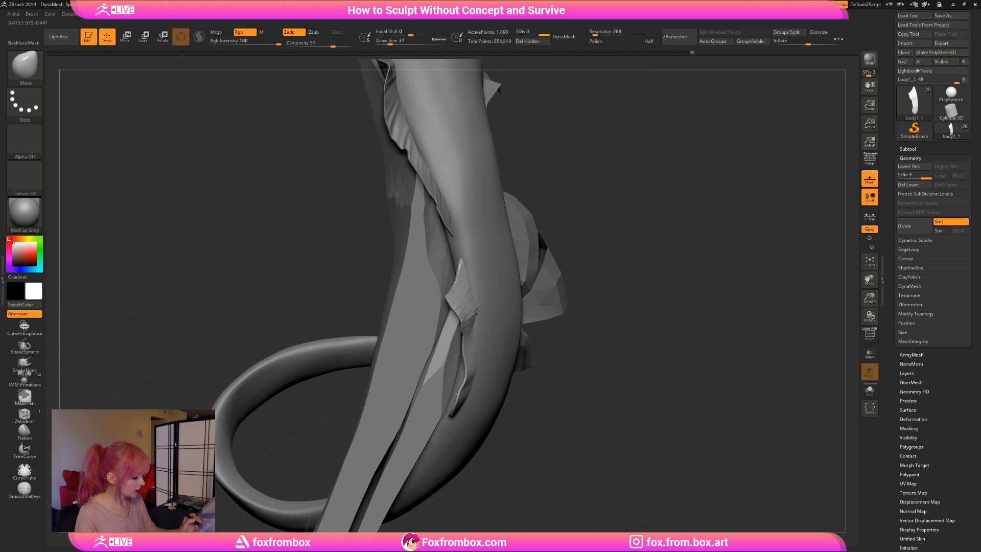
{"action": "left_click_drag", "start_coordinate": [594, 330], "coordinate": [472, 337]}
{"action": "left_click_drag", "start_coordinate": [409, 337], "coordinate": [445, 338]}
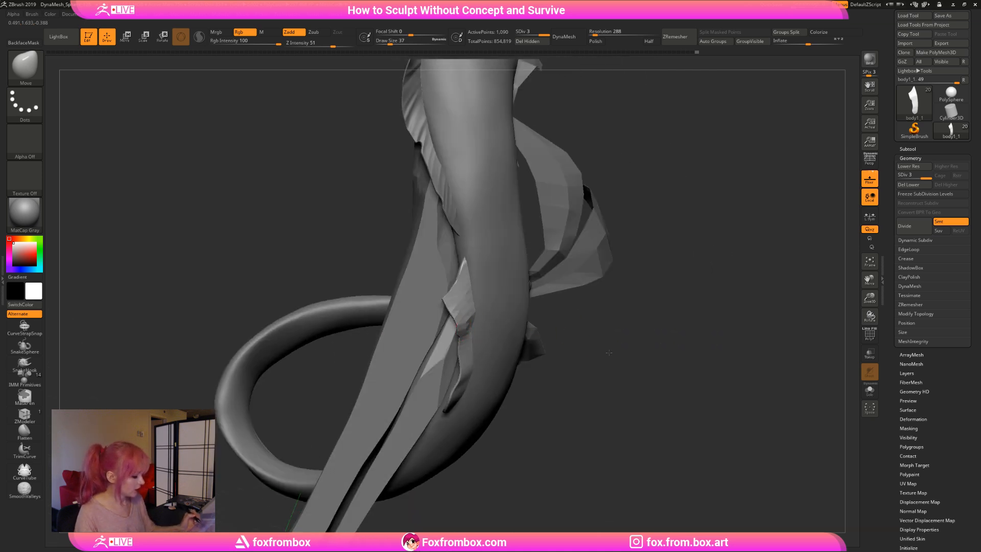
{"action": "left_click_drag", "start_coordinate": [609, 353], "coordinate": [573, 349]}
{"action": "left_click_drag", "start_coordinate": [570, 297], "coordinate": [554, 294]}
Set the draw size to 49, adjust the small fin's curvature, and smooth its surface around the widest part.
{"action": "left_click", "coordinate": [392, 42]}
{"action": "mouse_move", "coordinate": [513, 239]}
{"action": "left_mouse_down", "text": "alt"}
{"action": "mouse_move", "coordinate": [518, 259]}
{"action": "mouse_move", "coordinate": [475, 288]}
{"action": "mouse_move", "coordinate": [516, 322]}
{"action": "left_mouse_up", "text": "alt"}
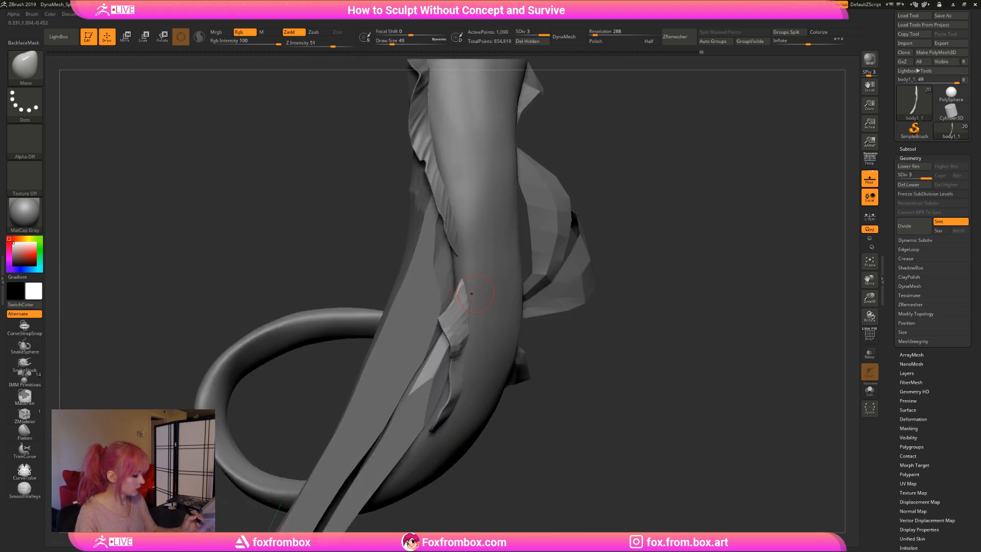
{"action": "left_click_drag", "start_coordinate": [629, 365], "coordinate": [586, 344]}
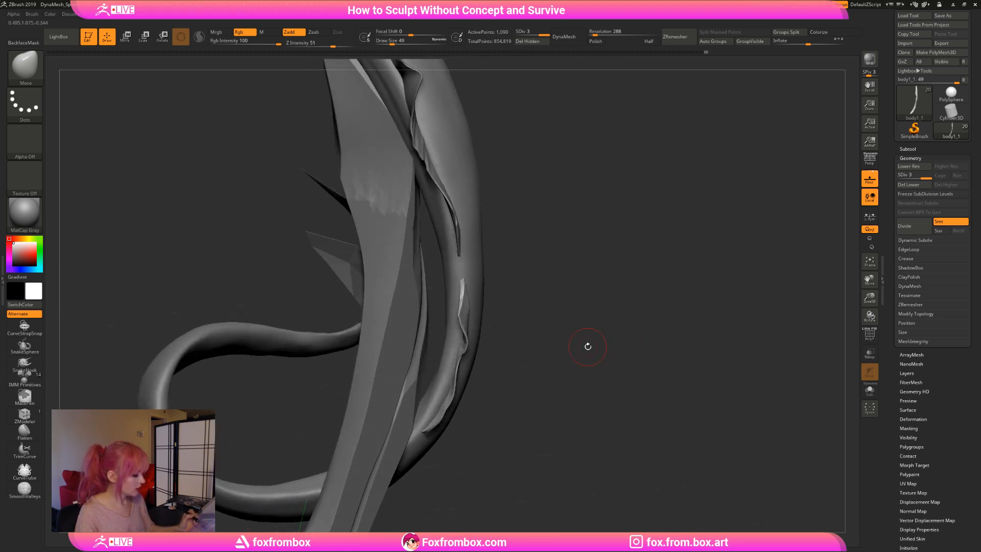
{"action": "mouse_move", "coordinate": [547, 293]}
{"action": "left_mouse_down"}
{"action": "mouse_move", "coordinate": [640, 354]}
{"action": "mouse_move", "coordinate": [627, 332]}
{"action": "left_mouse_up"}
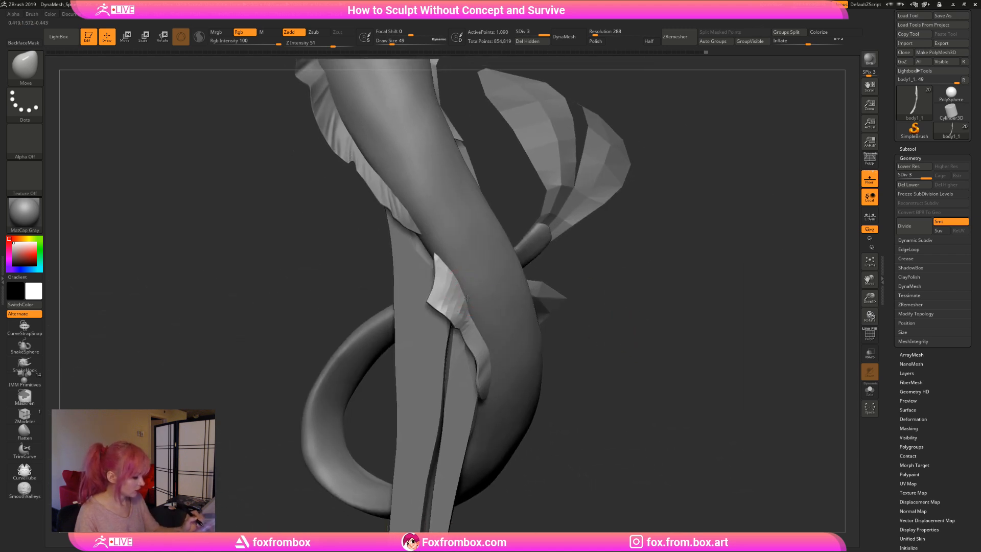
{"action": "mouse_move", "coordinate": [526, 294]}
{"action": "left_mouse_down"}
{"action": "mouse_move", "coordinate": [627, 344]}
{"action": "mouse_move", "coordinate": [660, 319]}
{"action": "mouse_move", "coordinate": [651, 313]}
{"action": "left_mouse_up"}
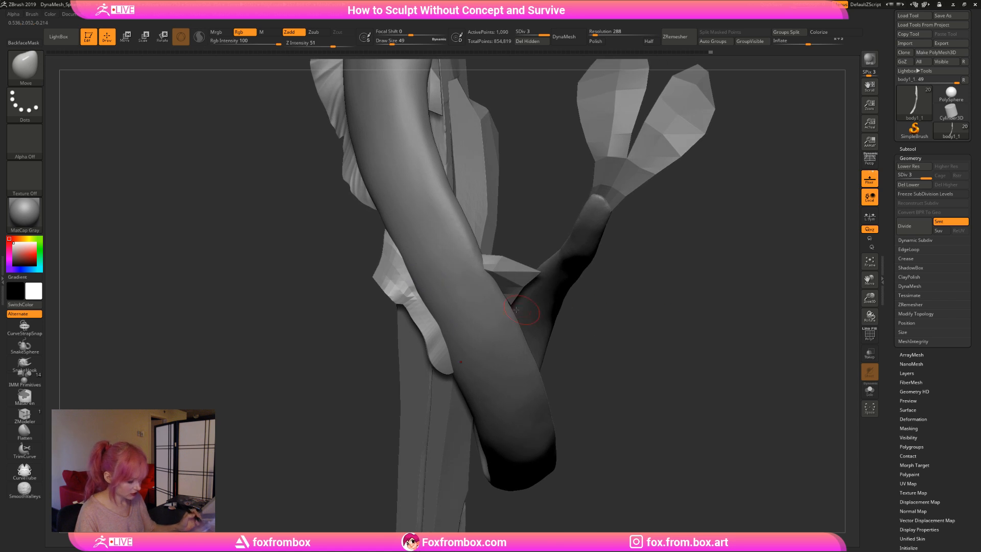
{"action": "left_click_drag", "start_coordinate": [409, 291], "coordinate": [431, 274], "text": "shift"}
{"action": "mouse_move", "coordinate": [655, 305]}
{"action": "left_mouse_down"}
{"action": "mouse_move", "coordinate": [651, 322]}
{"action": "mouse_move", "coordinate": [618, 322]}
{"action": "left_mouse_up"}
{"action": "left_click_drag", "start_coordinate": [618, 322], "coordinate": [624, 299], "text": "alt"}
{"action": "left_click_drag", "start_coordinate": [624, 300], "coordinate": [664, 301]}
{"action": "left_click_drag", "start_coordinate": [439, 333], "coordinate": [427, 382], "text": "ctrl"}
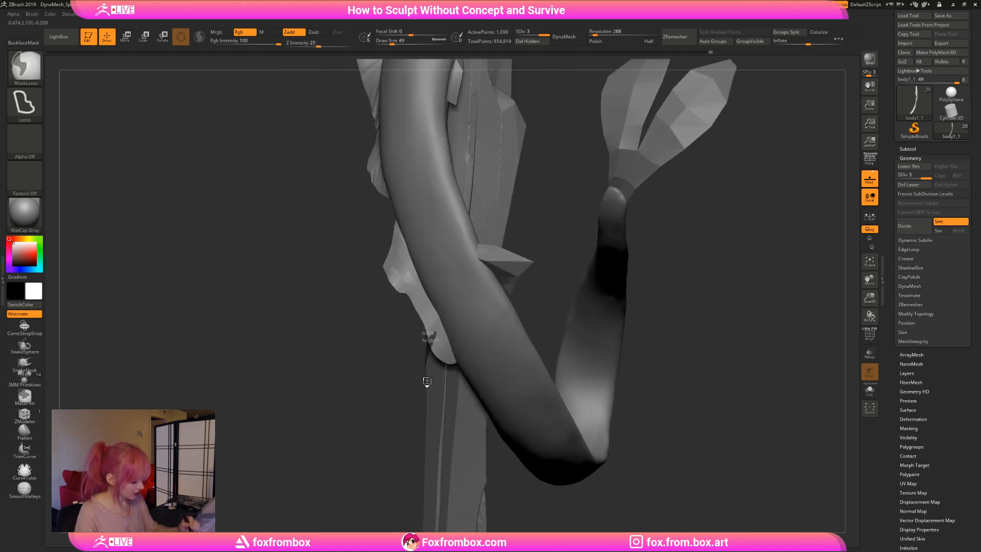
{"action": "left_click", "coordinate": [728, 287], "text": "ctrl"}
{"action": "mouse_move", "coordinate": [699, 305]}
{"action": "left_mouse_down", "text": "ctrl"}
{"action": "mouse_move", "coordinate": [695, 348]}
{"action": "mouse_move", "coordinate": [694, 329]}
{"action": "left_mouse_up", "text": "ctrl"}
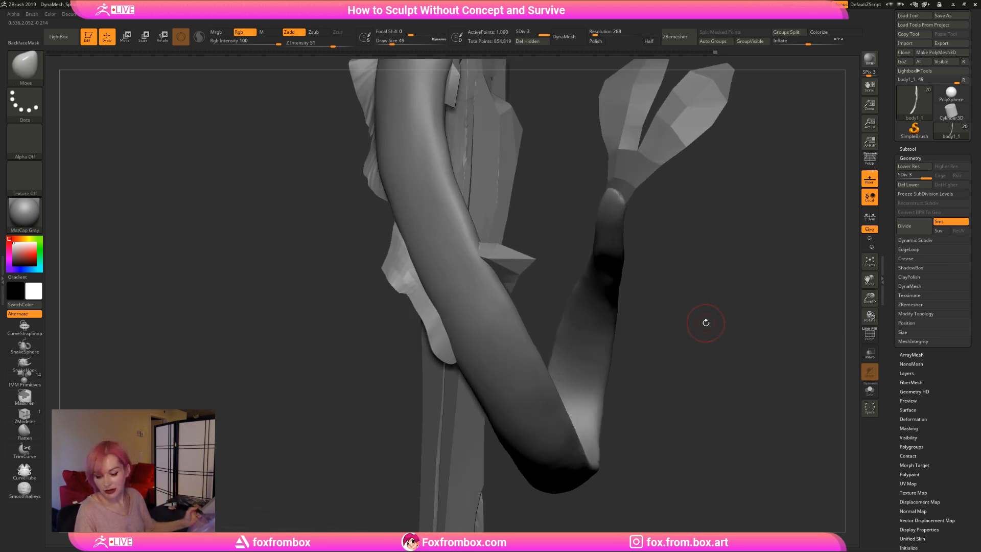
Subdivide the small fin to level 4 and mask everything except a narrow strip on its lower outer edge.
{"action": "key", "text": "ctrl+d"}
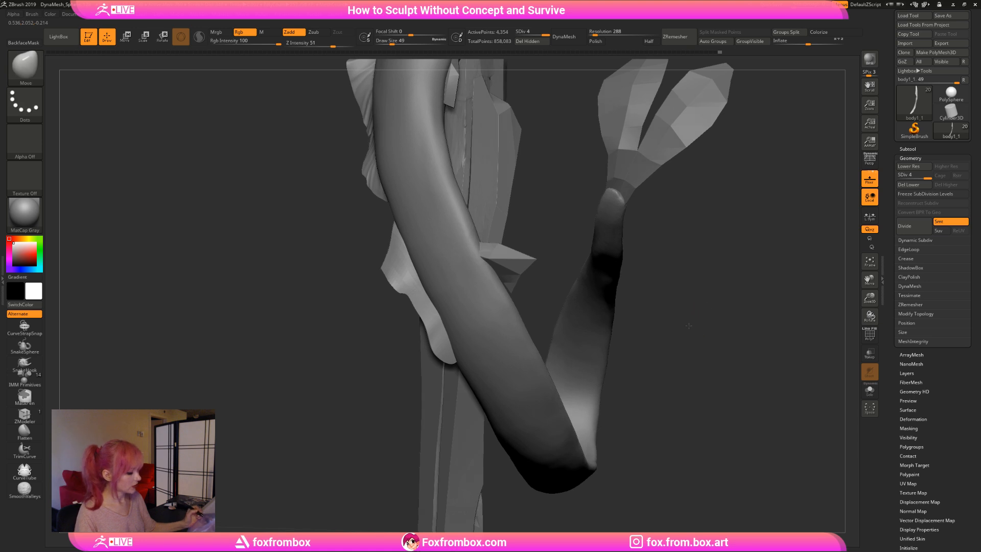
{"action": "mouse_move", "coordinate": [703, 324]}
{"action": "left_mouse_down"}
{"action": "mouse_move", "coordinate": [677, 326]}
{"action": "mouse_move", "coordinate": [675, 287]}
{"action": "mouse_move", "coordinate": [608, 327]}
{"action": "mouse_move", "coordinate": [526, 327]}
{"action": "mouse_move", "coordinate": [516, 312]}
{"action": "left_mouse_up"}
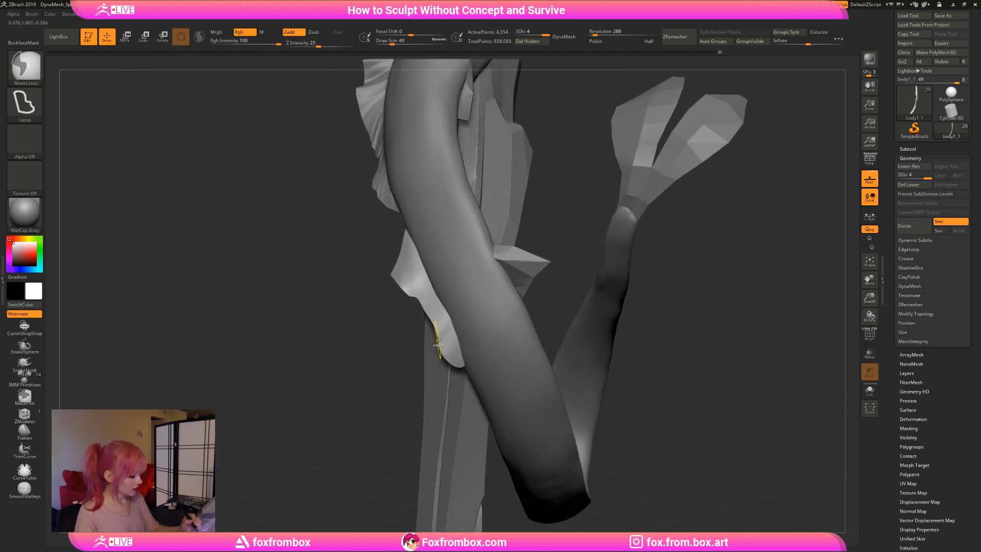
{"action": "mouse_move", "coordinate": [435, 343]}
{"action": "left_mouse_down", "text": "ctrl"}
{"action": "mouse_move", "coordinate": [444, 345]}
{"action": "mouse_move", "coordinate": [439, 354]}
{"action": "left_mouse_up", "text": "ctrl"}
{"action": "left_click", "coordinate": [701, 306], "text": "ctrl"}
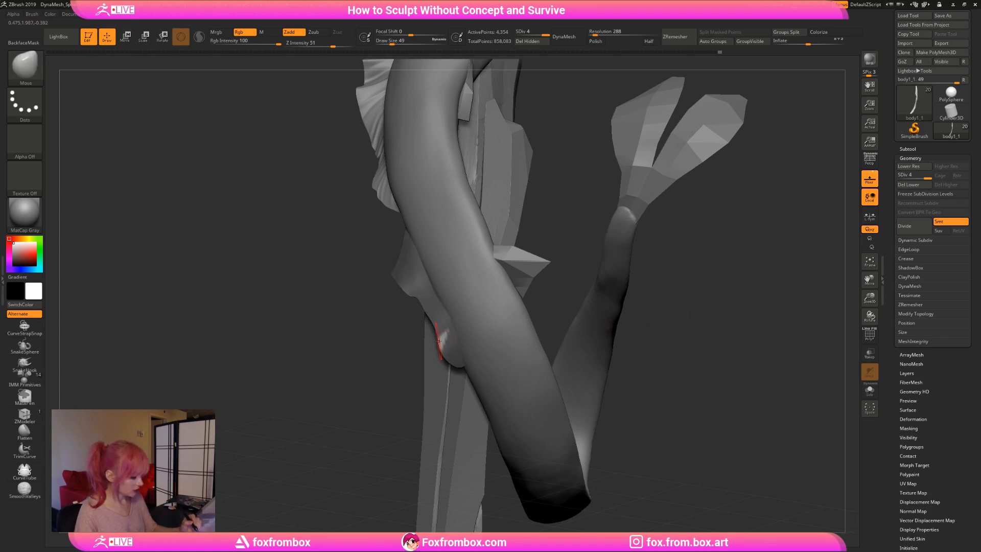
Push the unmasked strip inward with the Move brush to form a notch in the small fin's lower outer edge.
{"action": "left_click_drag", "start_coordinate": [438, 345], "coordinate": [448, 341]}
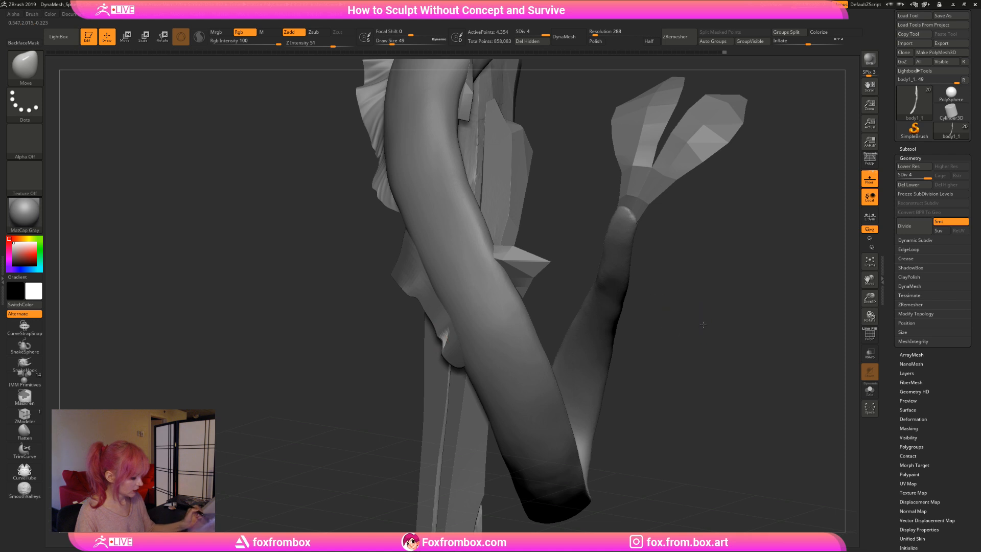
{"action": "mouse_move", "coordinate": [703, 325]}
{"action": "left_mouse_down"}
{"action": "mouse_move", "coordinate": [539, 335]}
{"action": "mouse_move", "coordinate": [609, 316]}
{"action": "mouse_move", "coordinate": [592, 307]}
{"action": "mouse_move", "coordinate": [675, 307]}
{"action": "left_mouse_up"}
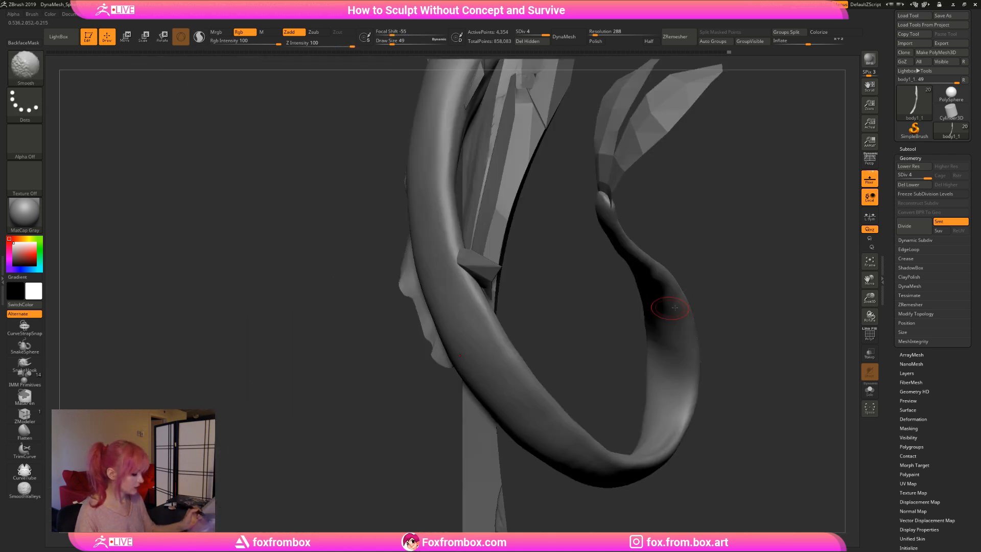
{"action": "left_click_drag", "start_coordinate": [736, 281], "coordinate": [398, 357]}
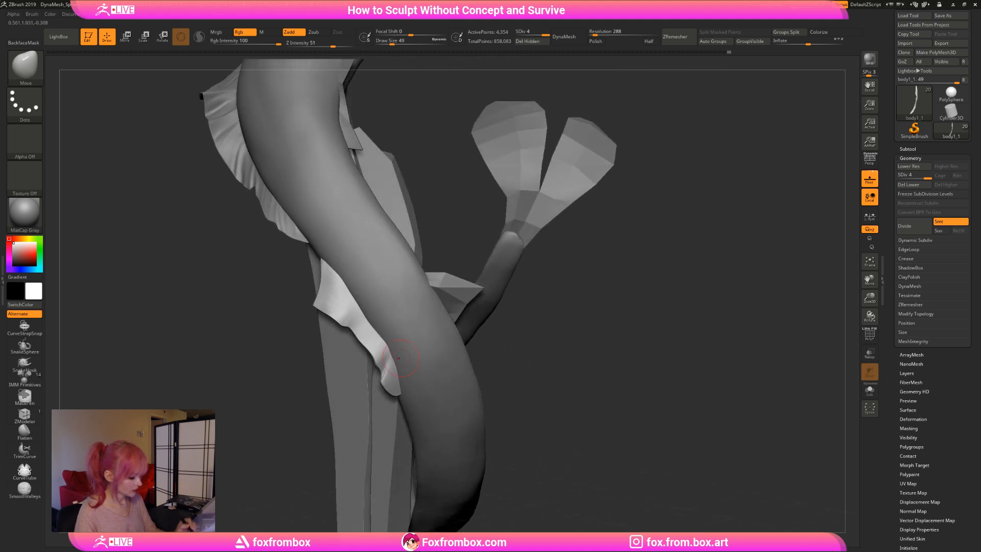
Isolate the small fin's lower tip with a mask and reshape the fin there, using the Move brush up to draw size 68.
{"action": "key", "text": "ctrl"}
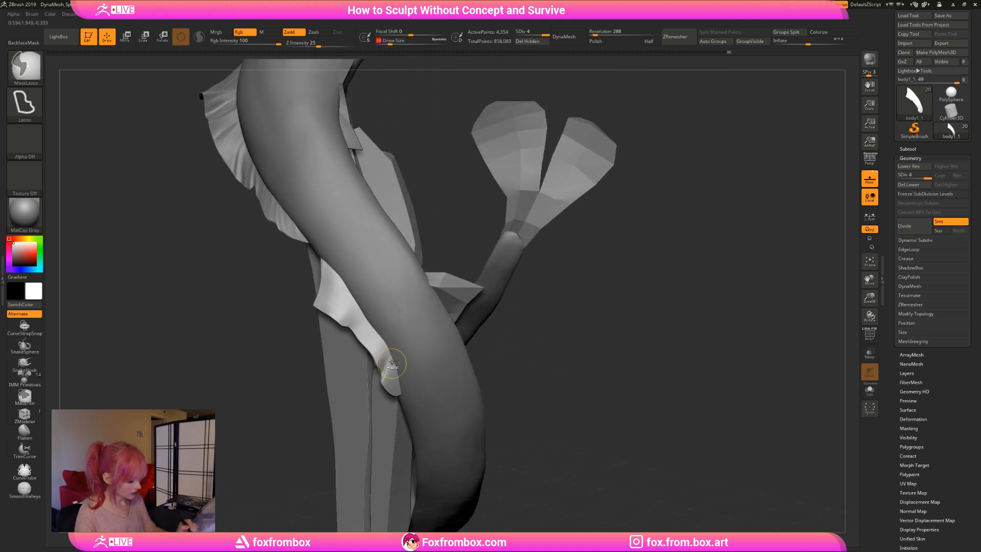
{"action": "key", "text": "ctrl"}
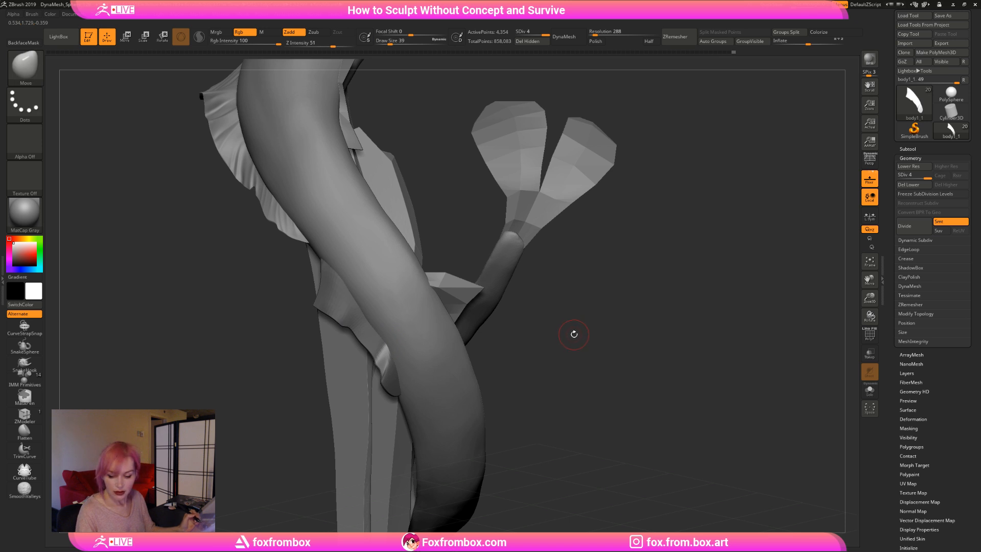
{"action": "left_click", "coordinate": [395, 42]}
{"action": "mouse_move", "coordinate": [565, 300]}
{"action": "left_mouse_down", "text": "alt"}
{"action": "mouse_move", "coordinate": [590, 296]}
{"action": "mouse_move", "coordinate": [608, 271]}
{"action": "left_mouse_up", "text": "alt"}
{"action": "left_click_drag", "start_coordinate": [437, 336], "coordinate": [425, 327]}
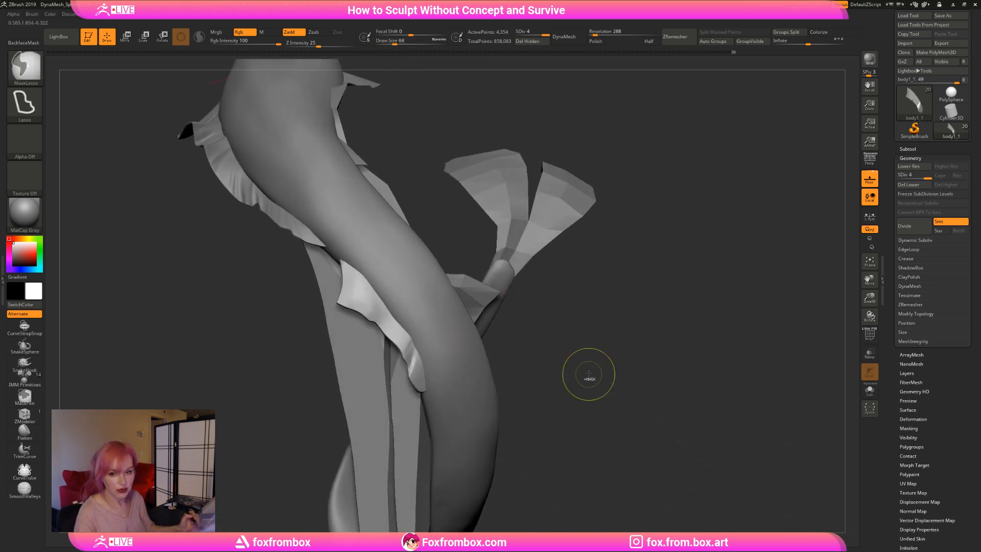
Reduce the draw size to 44 and pull the ripple in the small fin's outer edge outward from the side.
{"action": "mouse_move", "coordinate": [587, 375]}
{"action": "left_mouse_down"}
{"action": "mouse_move", "coordinate": [602, 357]}
{"action": "mouse_move", "coordinate": [600, 373]}
{"action": "left_mouse_up"}
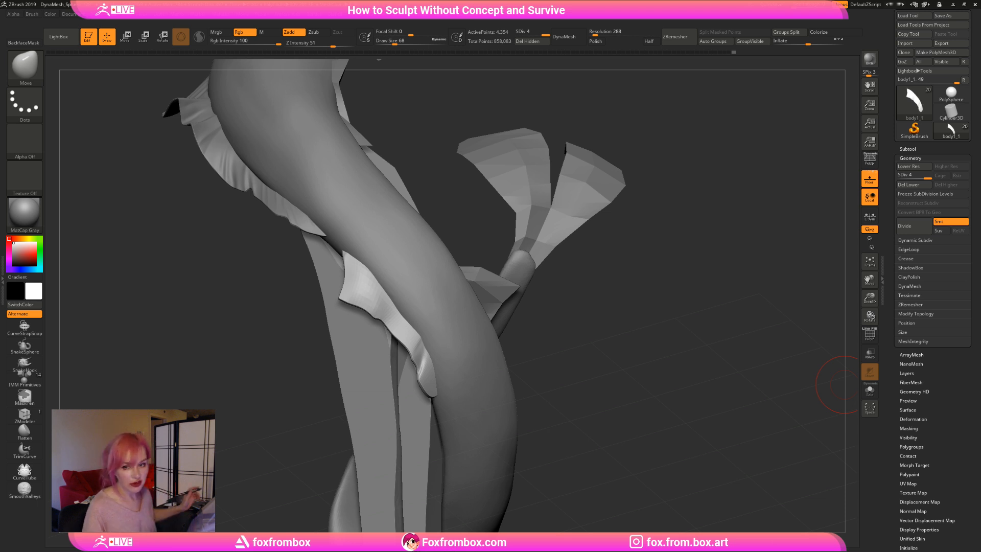
{"action": "left_click_drag", "start_coordinate": [579, 296], "coordinate": [563, 282], "text": "alt"}
{"action": "left_click", "coordinate": [392, 43]}
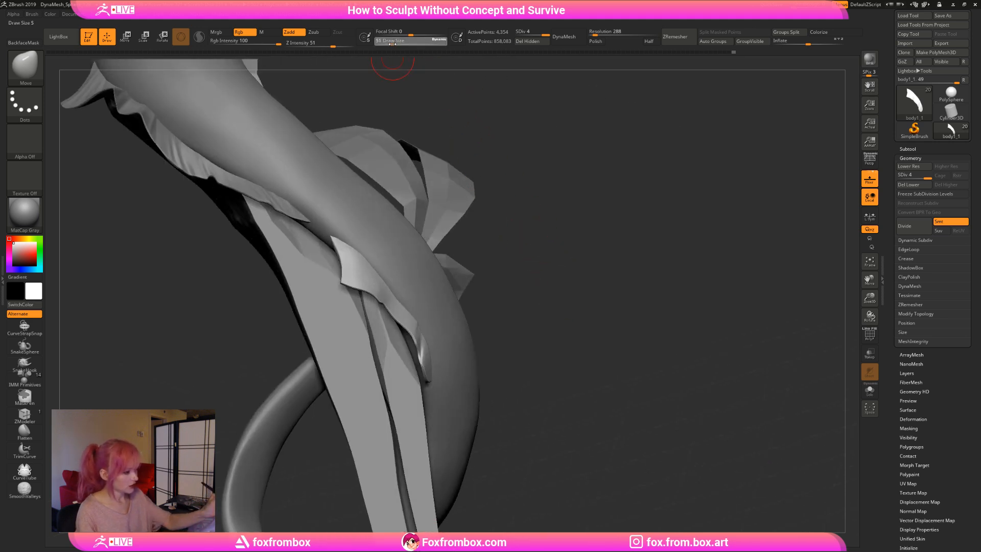
{"action": "mouse_move", "coordinate": [497, 211]}
{"action": "left_mouse_down"}
{"action": "mouse_move", "coordinate": [561, 247]}
{"action": "mouse_move", "coordinate": [475, 199]}
{"action": "mouse_move", "coordinate": [424, 253]}
{"action": "mouse_move", "coordinate": [475, 268]}
{"action": "mouse_move", "coordinate": [531, 264]}
{"action": "mouse_move", "coordinate": [416, 281]}
{"action": "mouse_move", "coordinate": [422, 287]}
{"action": "mouse_move", "coordinate": [406, 276]}
{"action": "mouse_move", "coordinate": [522, 213]}
{"action": "mouse_move", "coordinate": [547, 219]}
{"action": "left_mouse_up"}
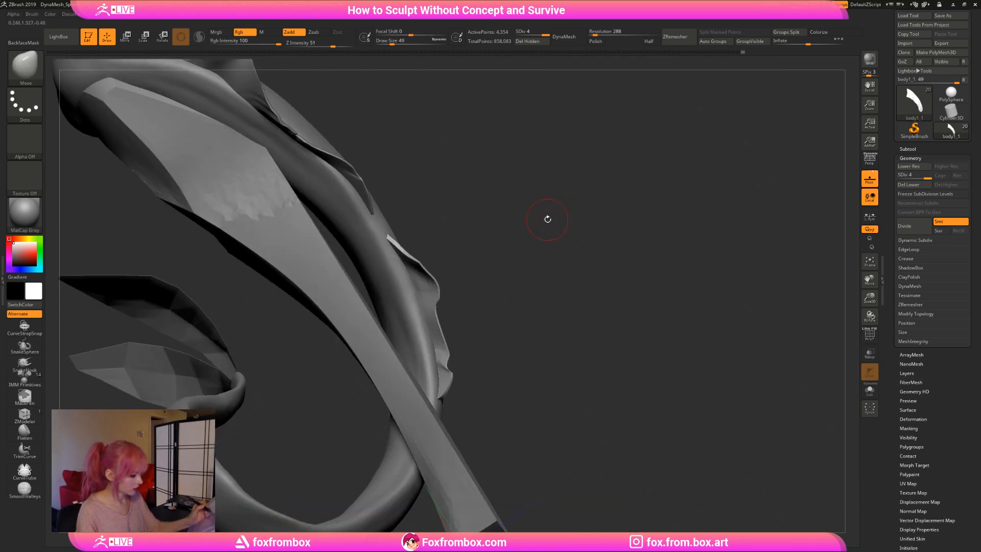
{"action": "left_click", "coordinate": [391, 43]}
{"action": "left_click_drag", "start_coordinate": [439, 299], "coordinate": [444, 297]}
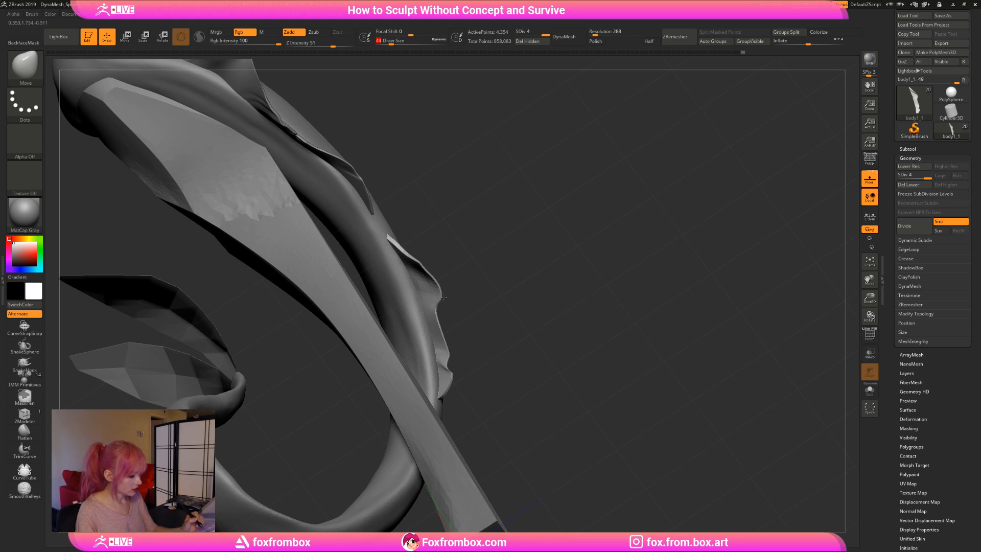
{"action": "left_click_drag", "start_coordinate": [706, 286], "coordinate": [606, 287]}
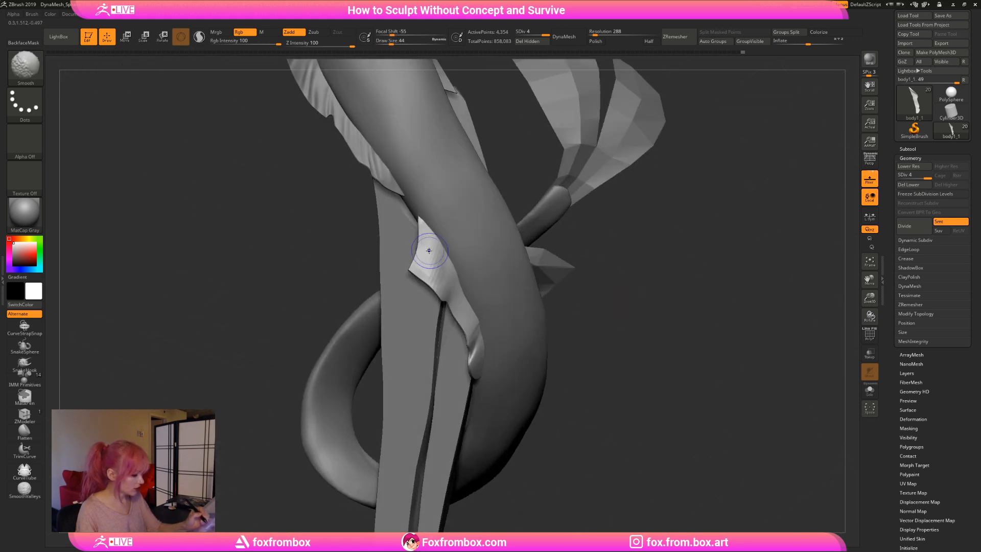
Reselect the Move brush and refine the folds along the small fin's middle and lower edge from several angles.
{"action": "key", "text": "b"}
{"action": "key", "text": "m"}
{"action": "key", "text": "v"}
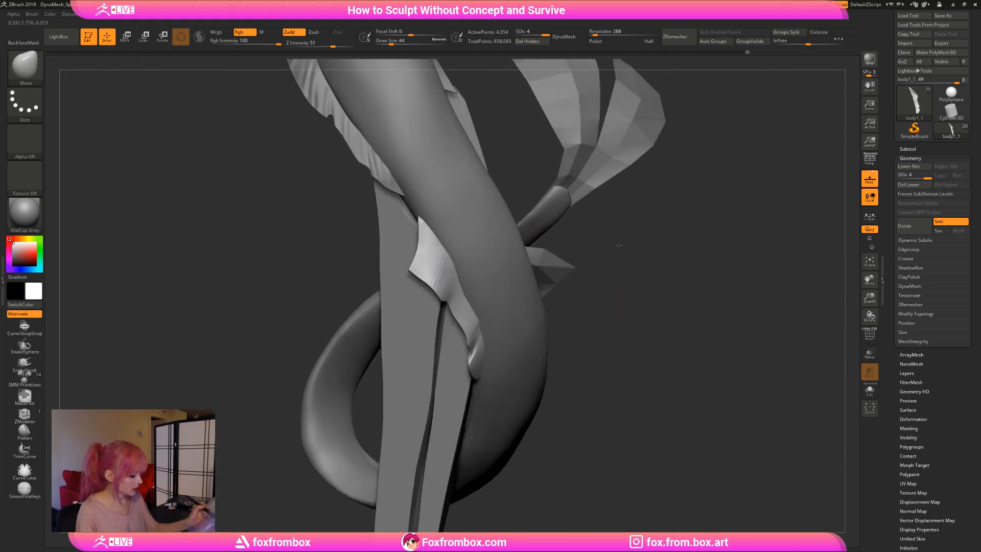
{"action": "left_click_drag", "start_coordinate": [618, 245], "coordinate": [508, 249]}
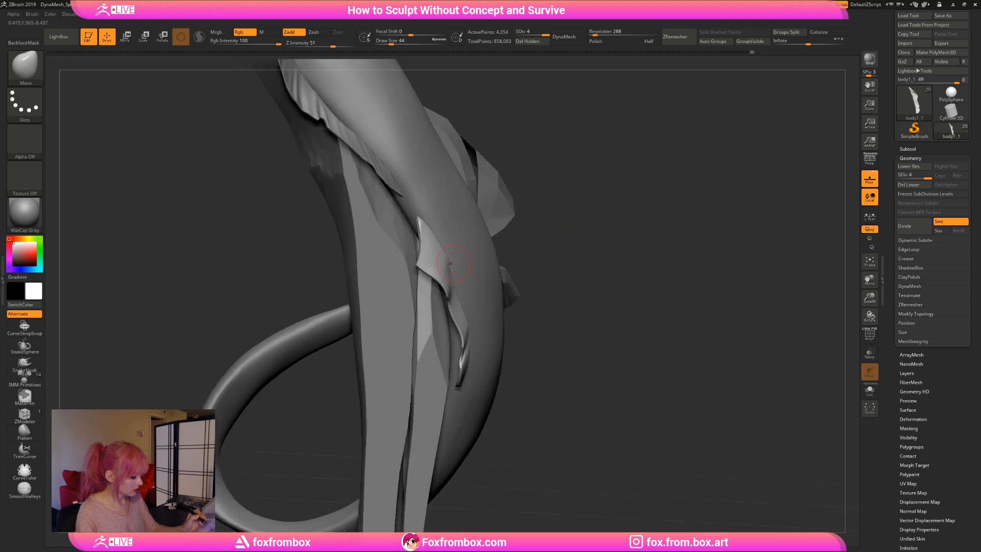
{"action": "left_click_drag", "start_coordinate": [539, 278], "coordinate": [475, 295]}
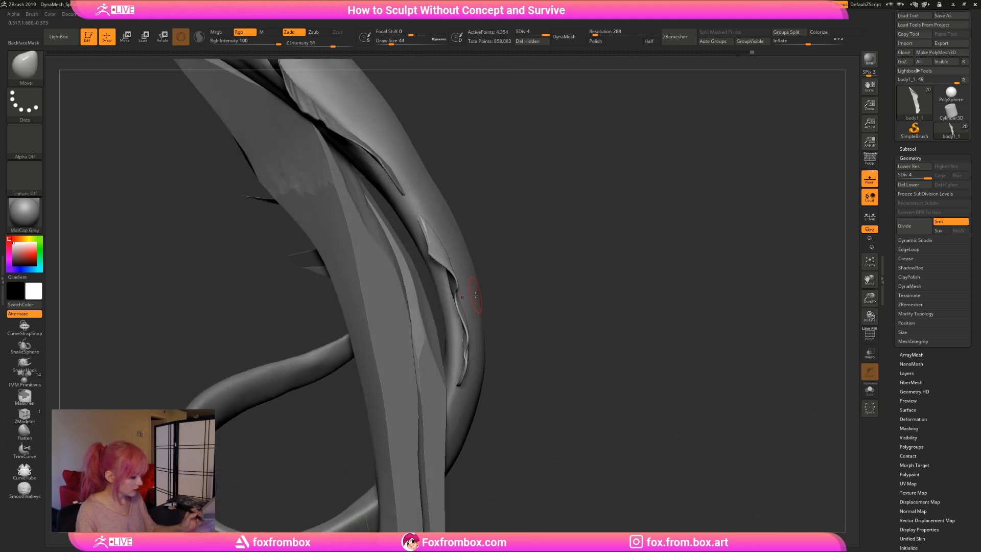
{"action": "mouse_move", "coordinate": [574, 287]}
{"action": "left_mouse_down"}
{"action": "mouse_move", "coordinate": [503, 301]}
{"action": "mouse_move", "coordinate": [486, 327]}
{"action": "left_mouse_up"}
{"action": "left_click_drag", "start_coordinate": [668, 355], "coordinate": [664, 371], "text": "alt"}
{"action": "left_click_drag", "start_coordinate": [638, 286], "coordinate": [642, 294], "text": "alt"}
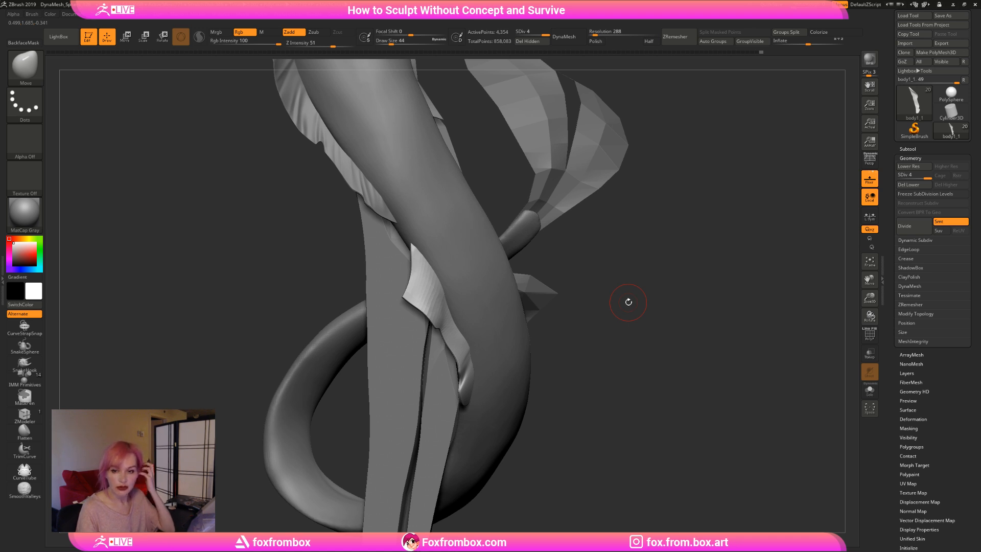
{"action": "left_click_drag", "start_coordinate": [633, 315], "coordinate": [588, 317]}
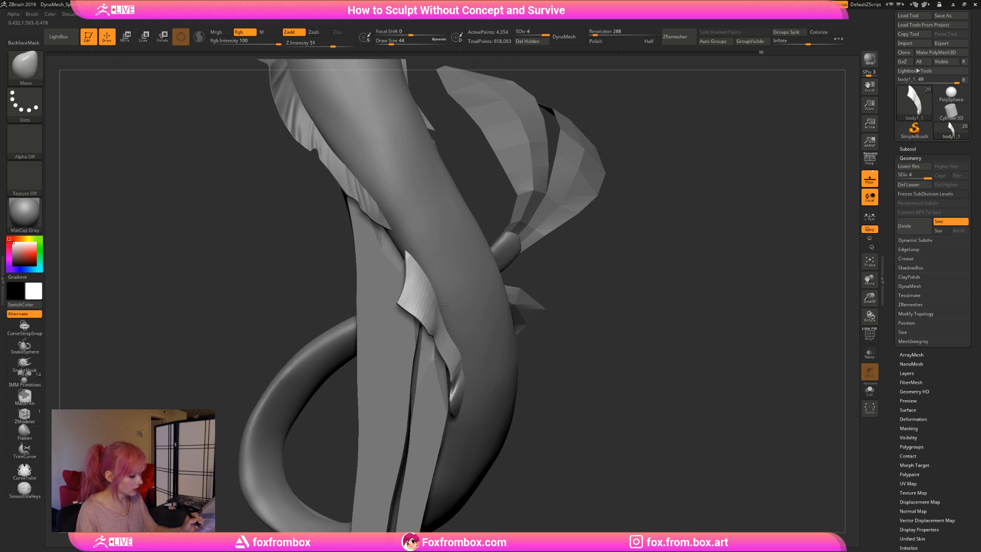
{"action": "left_click_drag", "start_coordinate": [598, 276], "coordinate": [590, 280]}
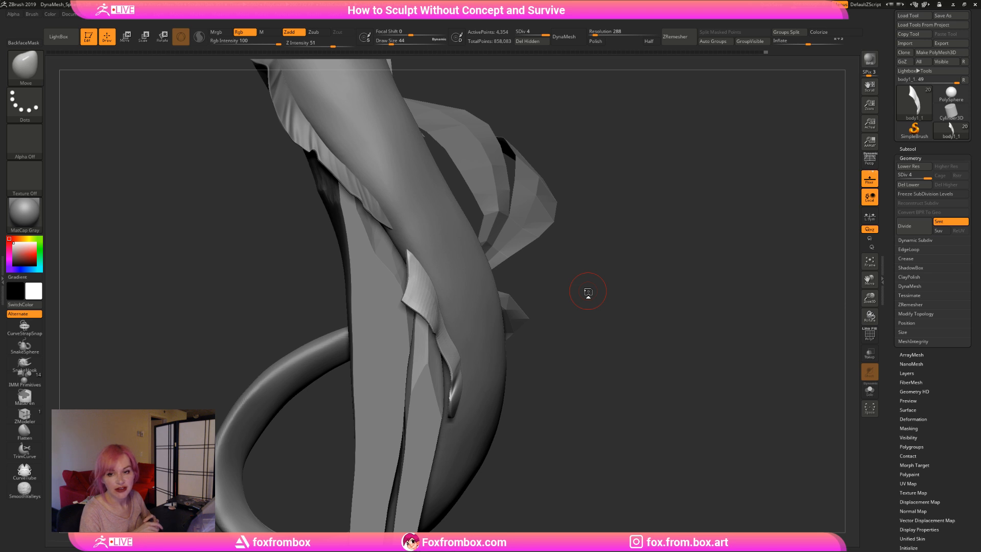
{"action": "left_click_drag", "start_coordinate": [559, 293], "coordinate": [809, 347]}
{"action": "key", "text": "f"}
{"action": "left_click_drag", "start_coordinate": [662, 335], "coordinate": [669, 348]}
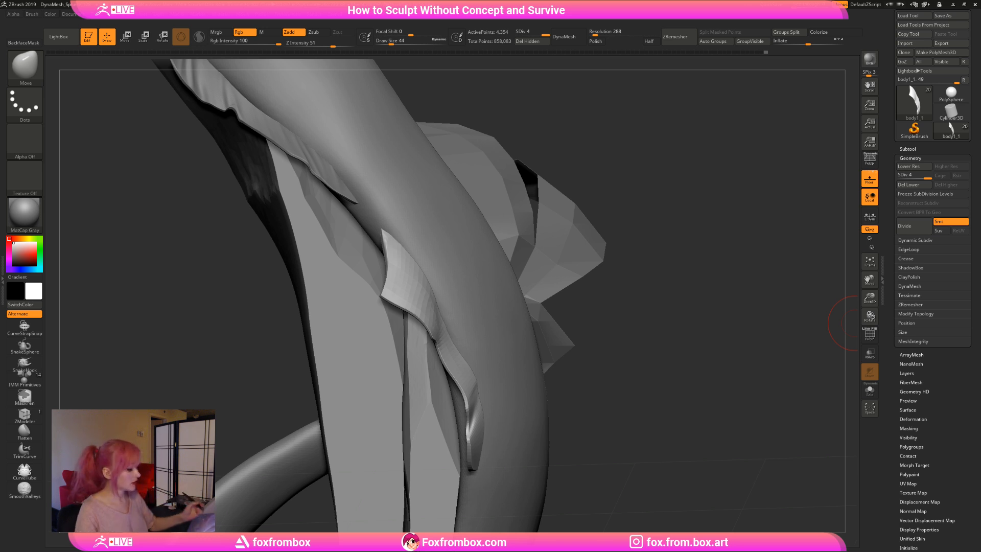
{"action": "mouse_move", "coordinate": [650, 286]}
{"action": "left_mouse_down"}
{"action": "mouse_move", "coordinate": [632, 278]}
{"action": "mouse_move", "coordinate": [440, 311]}
{"action": "left_mouse_up"}
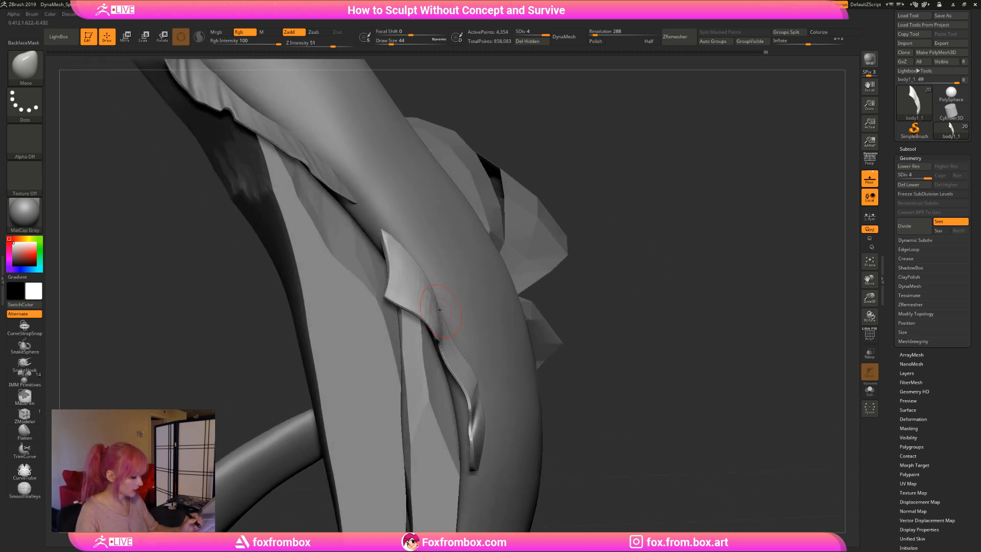
Switch to the DamStandard brush at draw size 31 and subdivide the small fin to level 5.
{"action": "mouse_move", "coordinate": [619, 275]}
{"action": "left_mouse_down"}
{"action": "mouse_move", "coordinate": [686, 340]}
{"action": "mouse_move", "coordinate": [598, 307]}
{"action": "mouse_move", "coordinate": [606, 351]}
{"action": "mouse_move", "coordinate": [594, 364]}
{"action": "left_mouse_up"}
{"action": "key", "text": "b"}
{"action": "key", "text": "d"}
{"action": "key", "text": "s"}
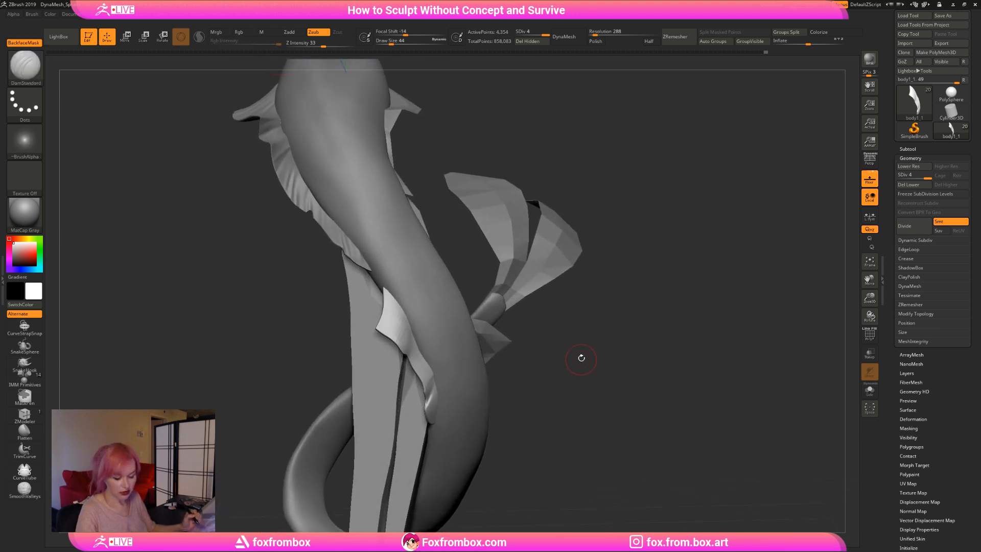
{"action": "left_click_drag", "start_coordinate": [392, 40], "coordinate": [388, 40]}
{"action": "left_click_drag", "start_coordinate": [445, 118], "coordinate": [425, 154]}
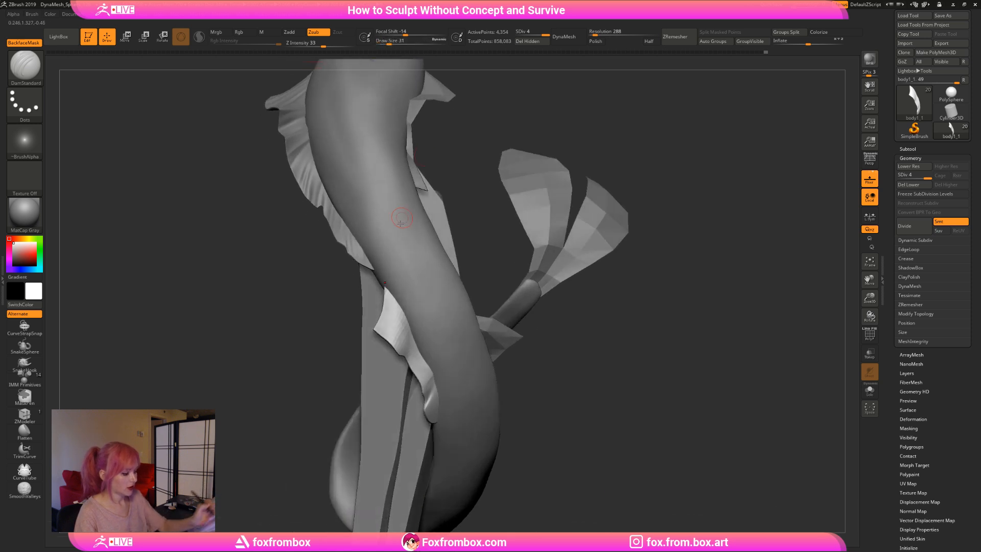
{"action": "left_click_drag", "start_coordinate": [546, 359], "coordinate": [542, 361]}
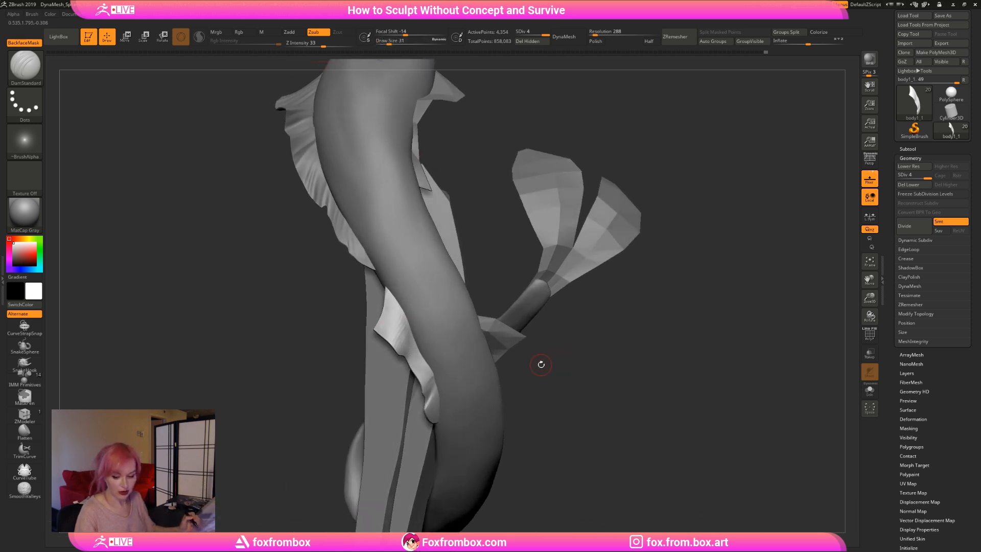
{"action": "key", "text": "ctrl+d"}
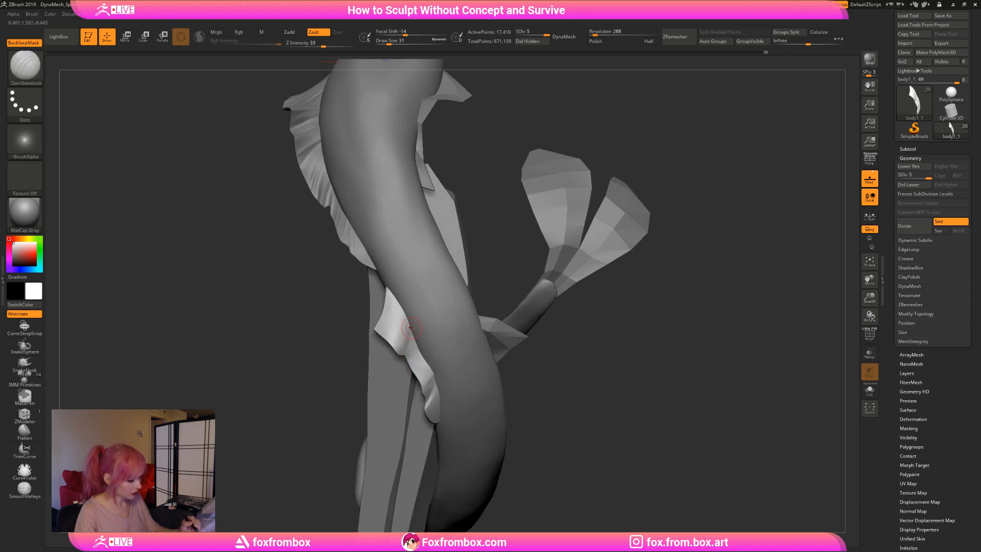
Adjust the notch in the small fin's outer edge with the Move brush at draw size 17.
{"action": "mouse_move", "coordinate": [584, 315]}
{"action": "left_mouse_down"}
{"action": "mouse_move", "coordinate": [612, 271]}
{"action": "mouse_move", "coordinate": [598, 267]}
{"action": "mouse_move", "coordinate": [577, 306]}
{"action": "left_mouse_up"}
{"action": "key", "text": "b"}
{"action": "key", "text": "m"}
{"action": "key", "text": "v"}
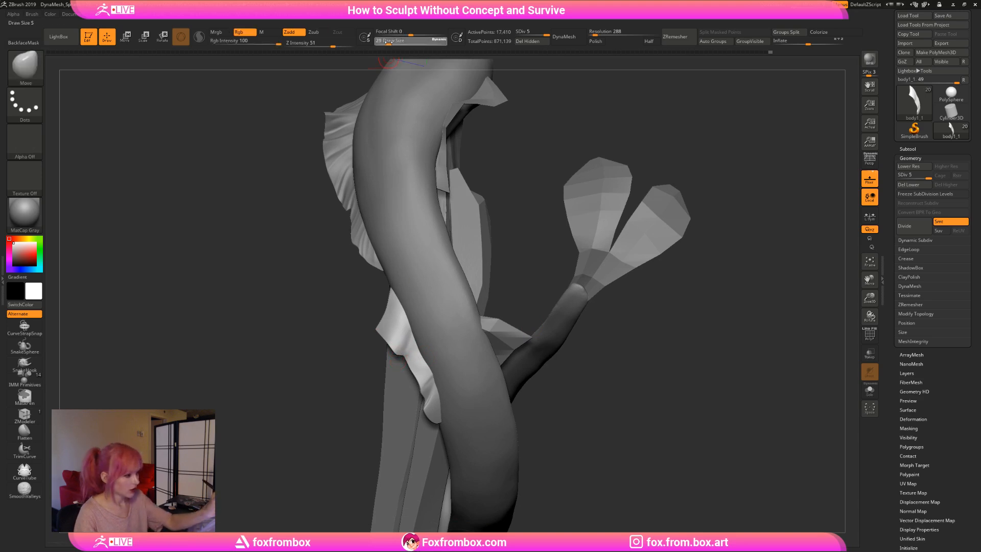
{"action": "key", "text": "Return"}
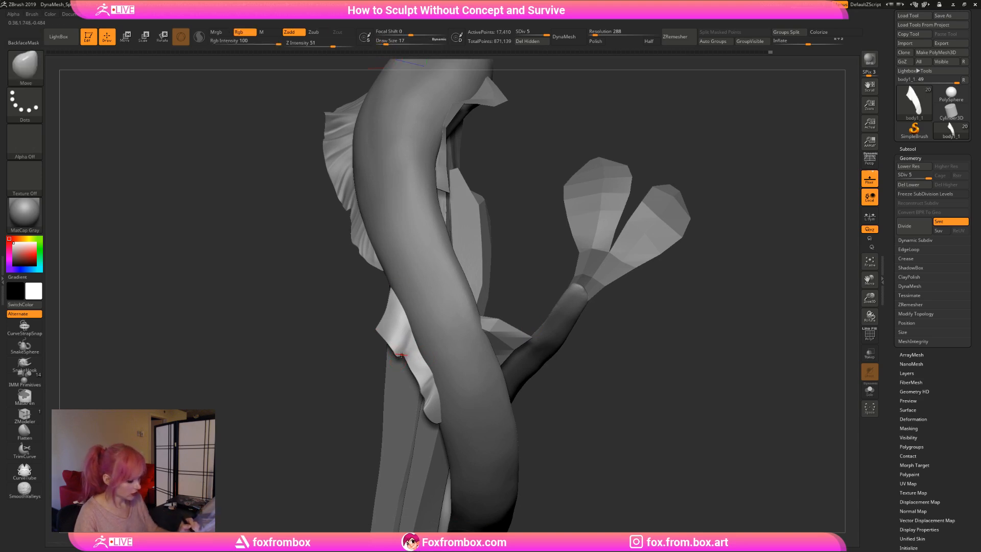
{"action": "left_click_drag", "start_coordinate": [355, 390], "coordinate": [445, 354]}
Return to the DamStandard brush at draw size 29 and subdivide the small fin to level 6.
{"action": "key", "text": "b"}
{"action": "key", "text": "d"}
{"action": "key", "text": "s"}
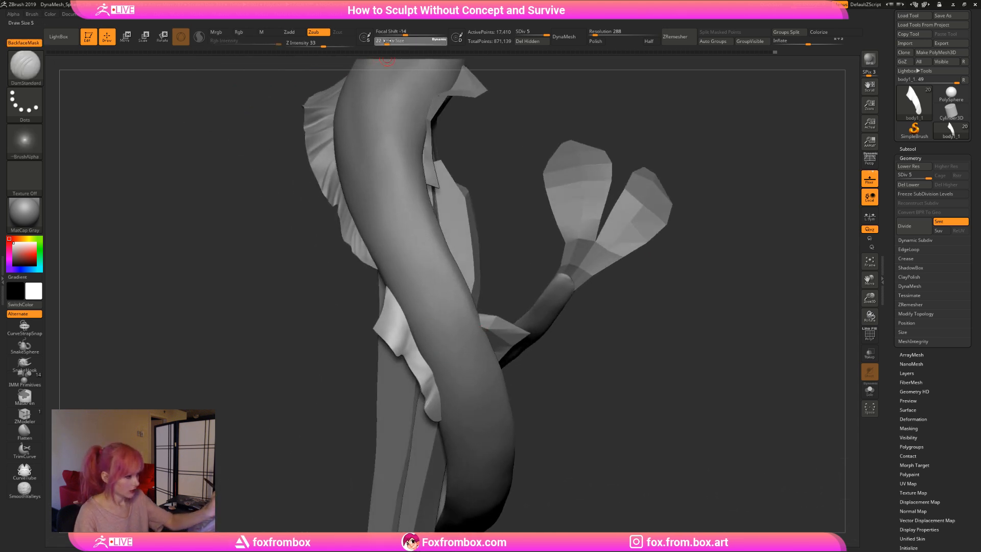
{"action": "left_click_drag", "start_coordinate": [387, 43], "coordinate": [391, 44]}
{"action": "key", "text": "ctrl+d"}
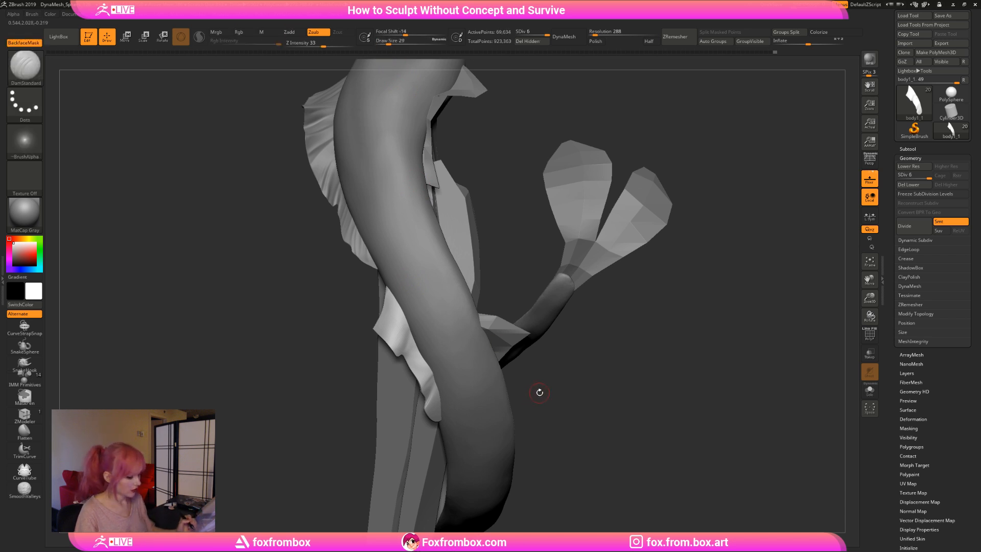
Carve a crease running inward from the notch in the small fin's outer edge and smooth it.
{"action": "left_click_drag", "start_coordinate": [538, 393], "coordinate": [551, 391]}
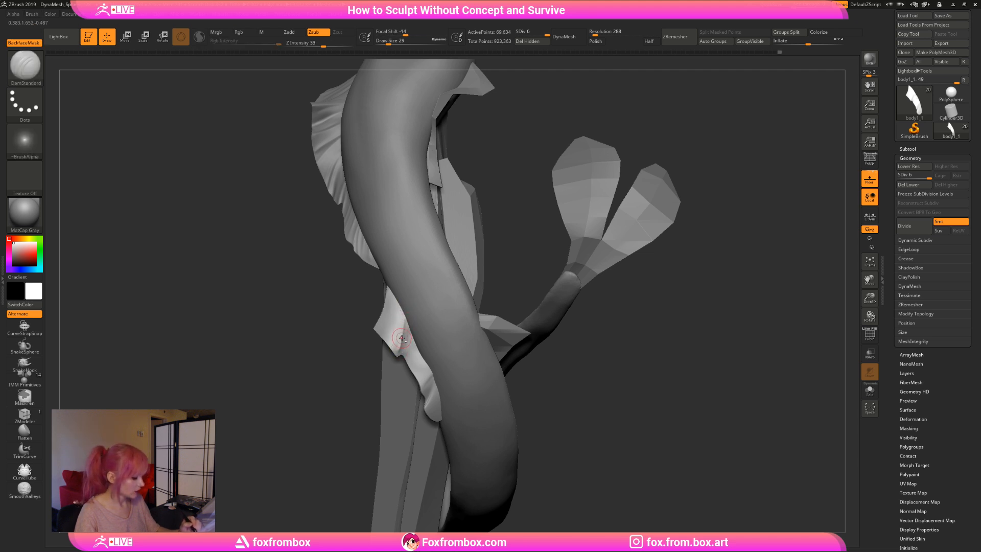
{"action": "key", "text": "shift"}
{"action": "mouse_move", "coordinate": [620, 350]}
{"action": "left_mouse_down"}
{"action": "mouse_move", "coordinate": [679, 354]}
{"action": "mouse_move", "coordinate": [537, 341]}
{"action": "mouse_move", "coordinate": [400, 346]}
{"action": "mouse_move", "coordinate": [403, 364]}
{"action": "left_mouse_up"}
{"action": "key", "text": "shift"}
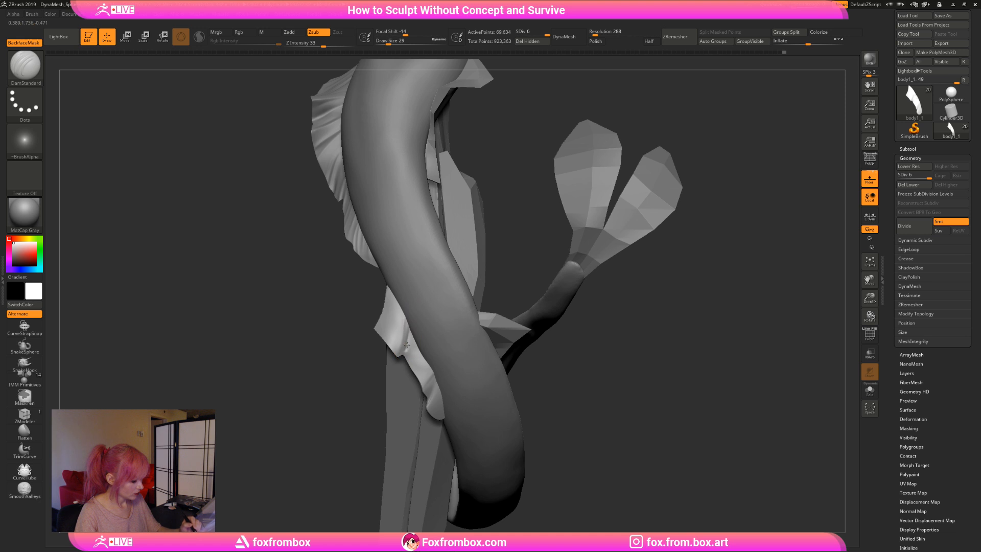
{"action": "mouse_move", "coordinate": [870, 298]}
{"action": "left_mouse_down"}
{"action": "mouse_move", "coordinate": [861, 343]}
{"action": "mouse_move", "coordinate": [790, 338]}
{"action": "left_mouse_up"}
{"action": "left_click_drag", "start_coordinate": [407, 327], "coordinate": [401, 359], "text": "shift"}
Reduce the draw size to 11 and sharpen the crease above the small fin's notch.
{"action": "left_click", "coordinate": [387, 44]}
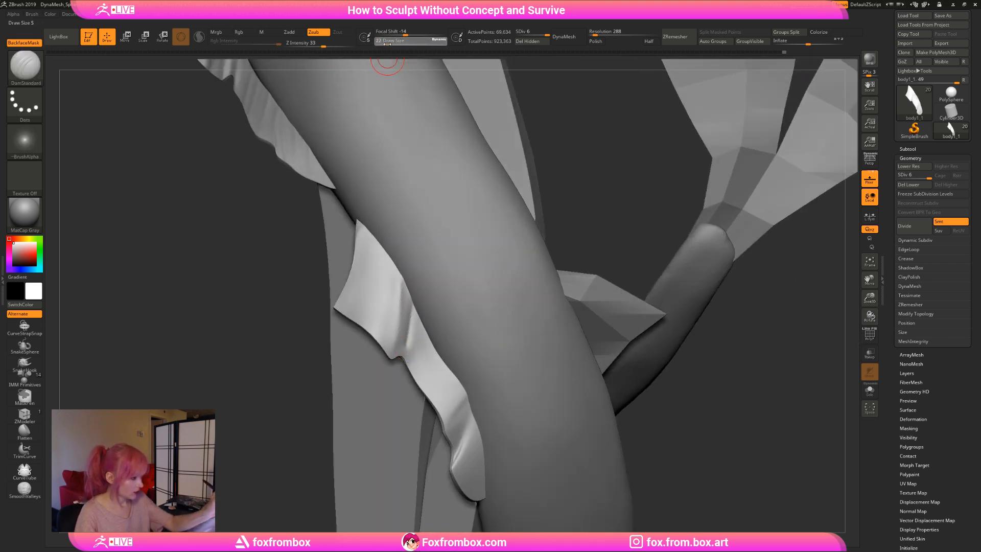
{"action": "left_click_drag", "start_coordinate": [387, 44], "coordinate": [382, 44]}
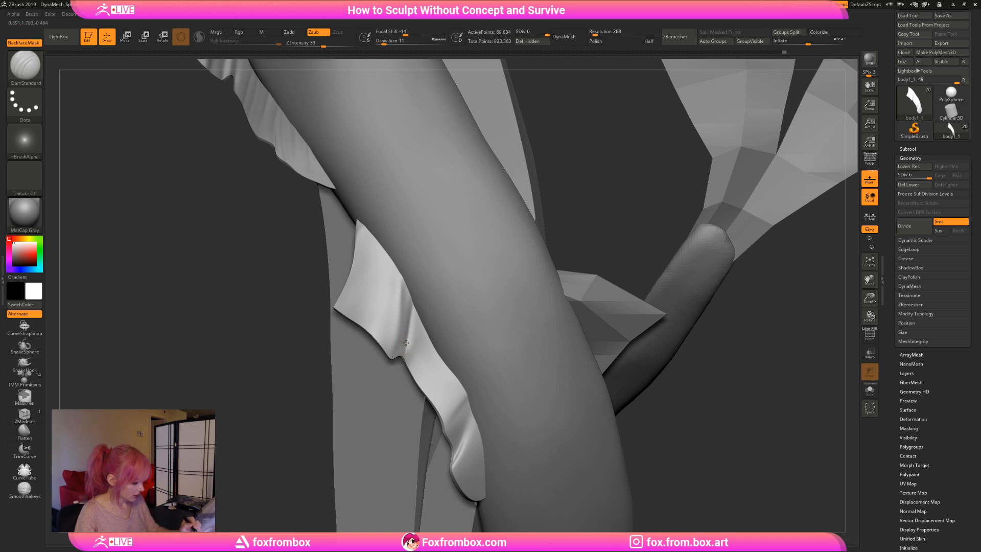
{"action": "left_click_drag", "start_coordinate": [706, 401], "coordinate": [410, 344]}
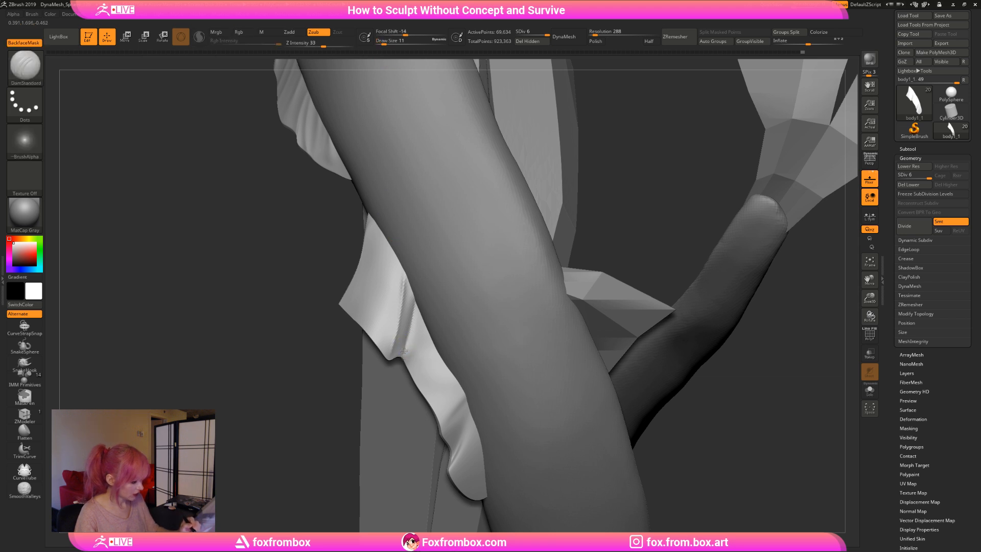
Raise the draw size to 31 and carve broader creases through the small fin's middle section.
{"action": "left_click_drag", "start_coordinate": [806, 335], "coordinate": [578, 199], "text": "alt"}
{"action": "left_click", "coordinate": [389, 42]}
{"action": "left_click_drag", "start_coordinate": [657, 266], "coordinate": [549, 268]}
{"action": "mouse_move", "coordinate": [415, 362]}
{"action": "left_mouse_down"}
{"action": "mouse_move", "coordinate": [424, 309]}
{"action": "mouse_move", "coordinate": [411, 366]}
{"action": "left_mouse_up"}
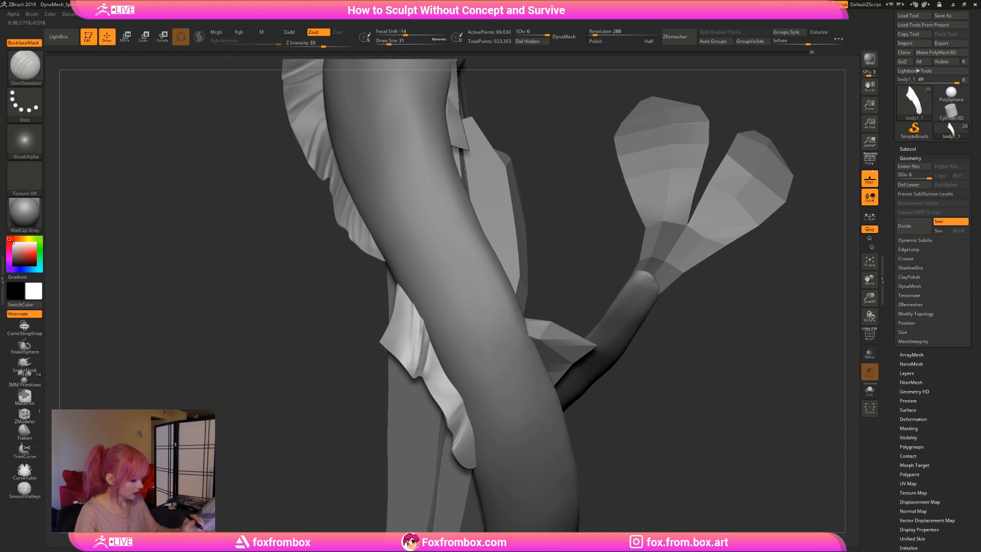
Carve additional folds across the small fin's upper section with DamStandard and soften them with the Smooth brush.
{"action": "mouse_move", "coordinate": [633, 338]}
{"action": "left_mouse_down"}
{"action": "mouse_move", "coordinate": [651, 332]}
{"action": "mouse_move", "coordinate": [609, 332]}
{"action": "left_mouse_up"}
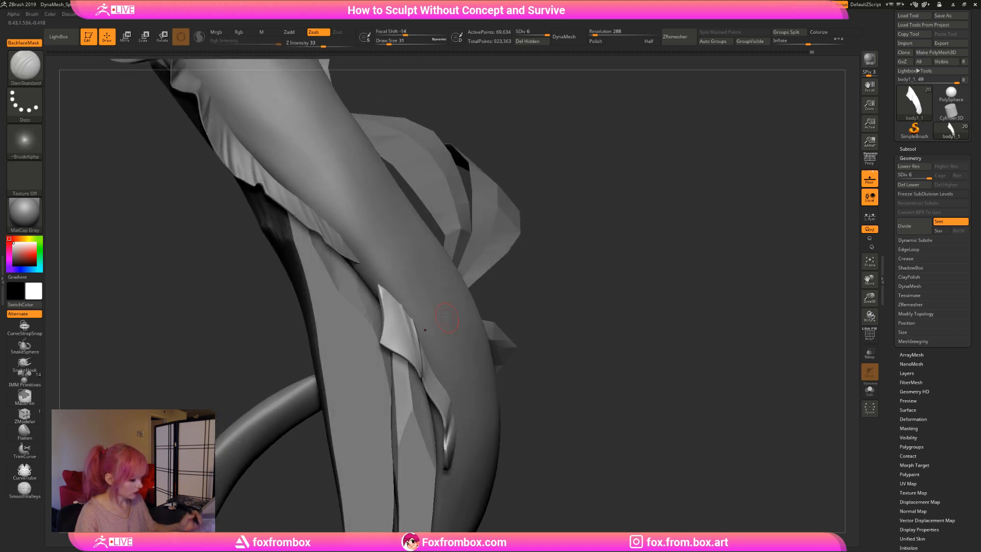
{"action": "left_click_drag", "start_coordinate": [530, 281], "coordinate": [391, 302]}
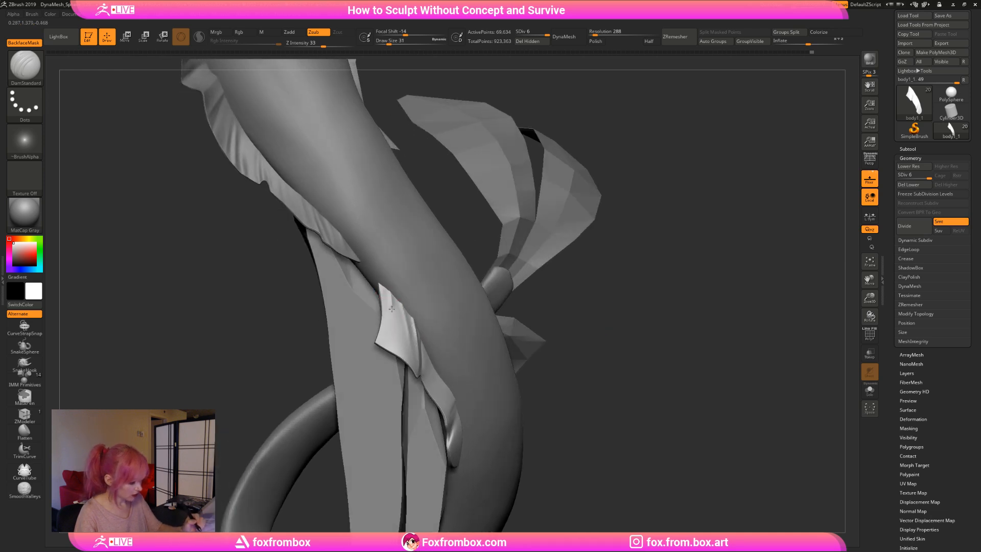
{"action": "left_click_drag", "start_coordinate": [658, 346], "coordinate": [386, 337]}
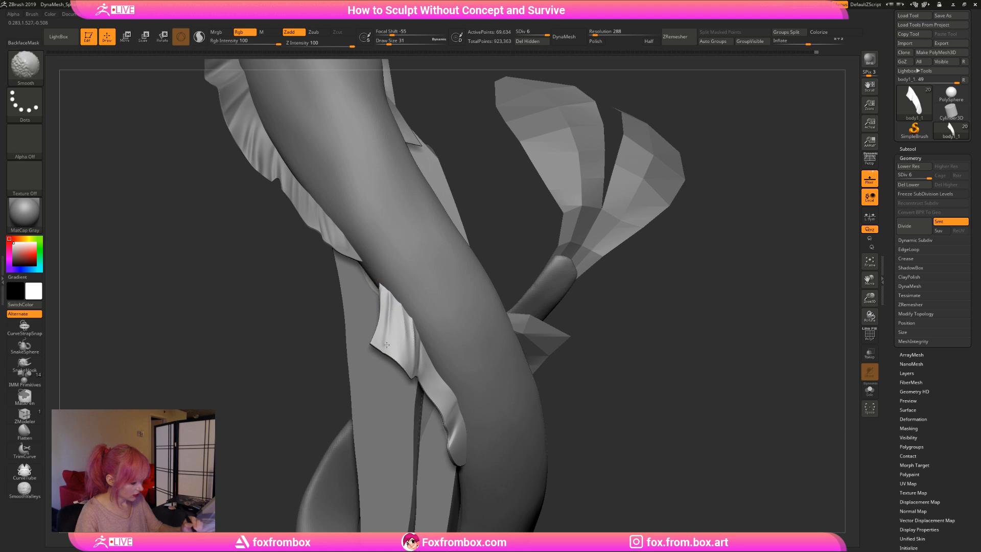
{"action": "left_click_drag", "start_coordinate": [635, 349], "coordinate": [391, 299]}
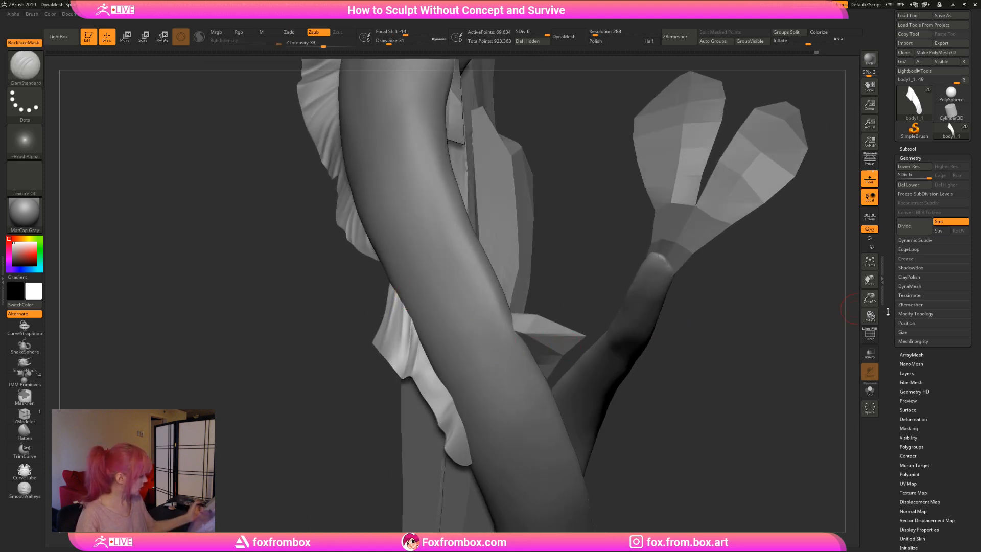
Check the fin against the whole figure and undo the last two strokes on the small fin.
{"action": "mouse_move", "coordinate": [665, 342]}
{"action": "left_mouse_down", "text": "alt"}
{"action": "mouse_move", "coordinate": [662, 266]}
{"action": "mouse_move", "coordinate": [582, 298]}
{"action": "mouse_move", "coordinate": [604, 334]}
{"action": "mouse_move", "coordinate": [540, 336]}
{"action": "left_mouse_up", "text": "alt"}
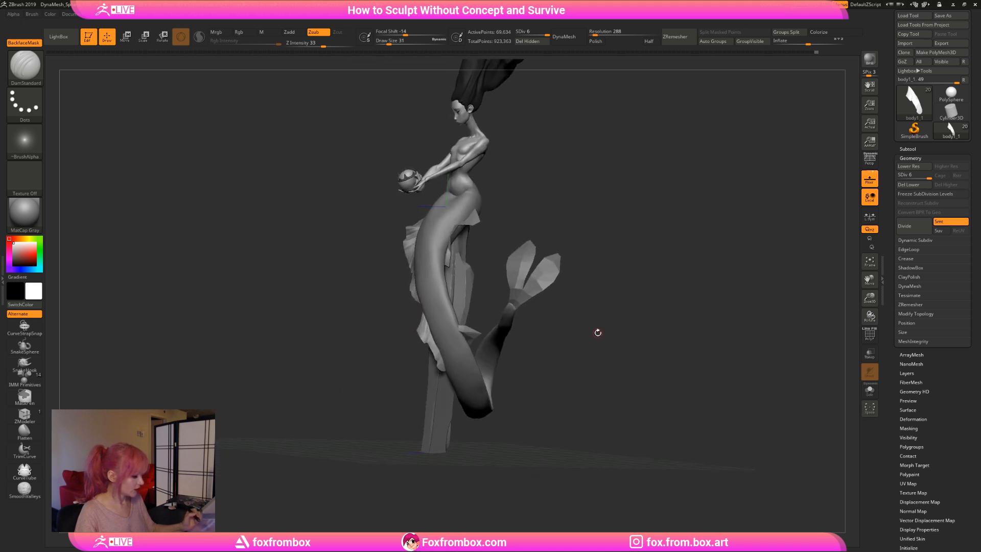
{"action": "left_click_drag", "start_coordinate": [870, 298], "coordinate": [854, 349]}
{"action": "mouse_move", "coordinate": [727, 351]}
{"action": "left_mouse_down", "text": "alt"}
{"action": "mouse_move", "coordinate": [690, 322]}
{"action": "mouse_move", "coordinate": [659, 325]}
{"action": "left_mouse_up", "text": "alt"}
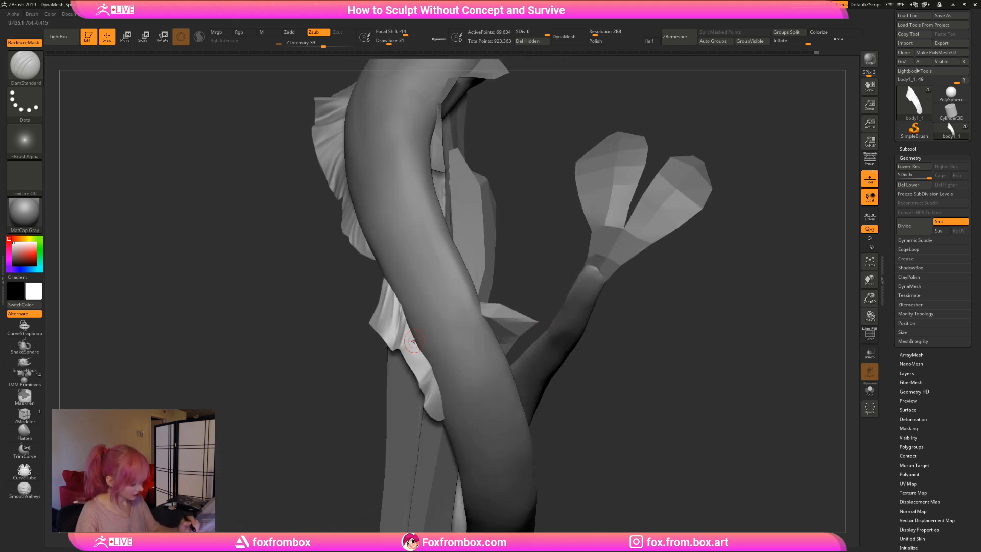
{"action": "key", "text": "ctrl+z"}
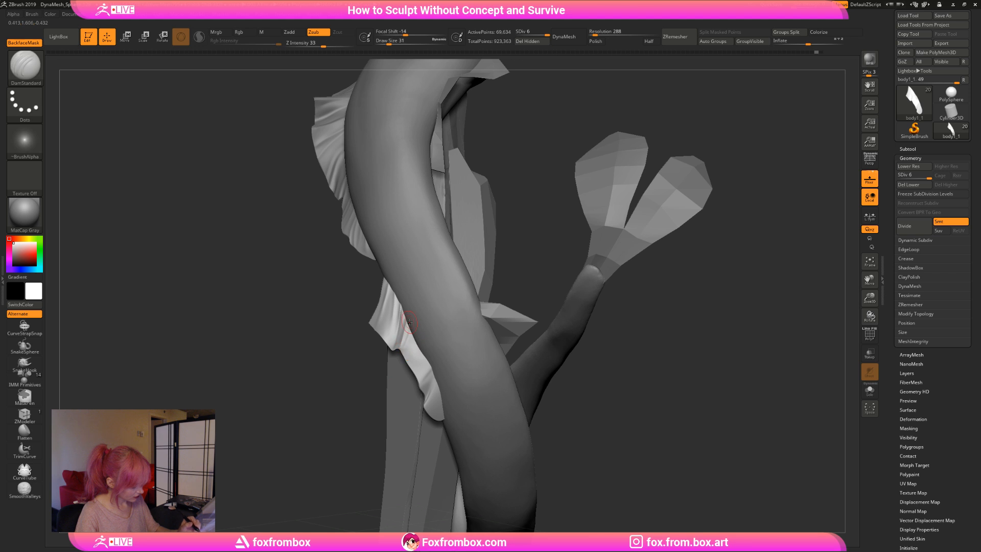
{"action": "key", "text": "ctrl+z"}
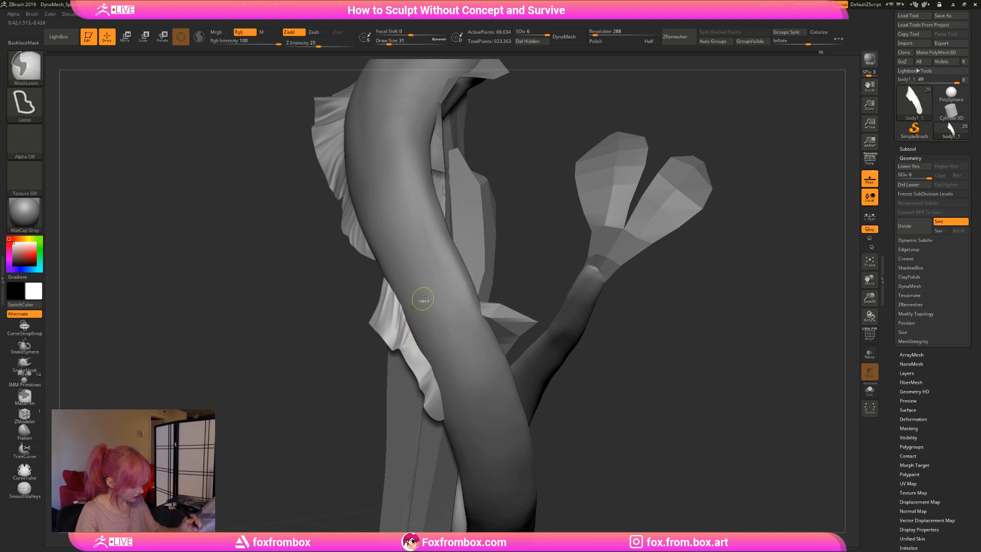
Set the draw size to 18, then carve and smooth fine creases around the small fin's notch from several angles.
{"action": "left_click", "coordinate": [385, 41]}
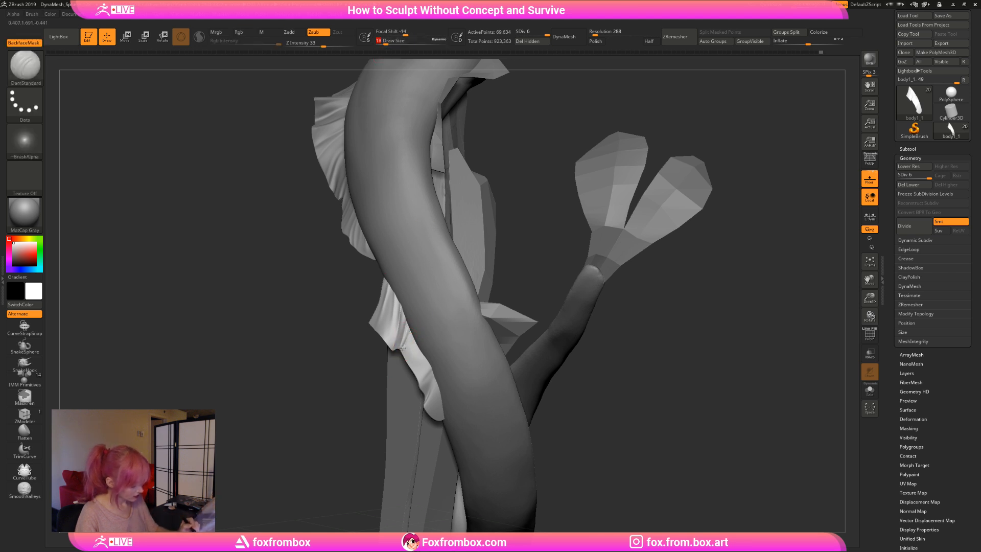
{"action": "key", "text": "Return"}
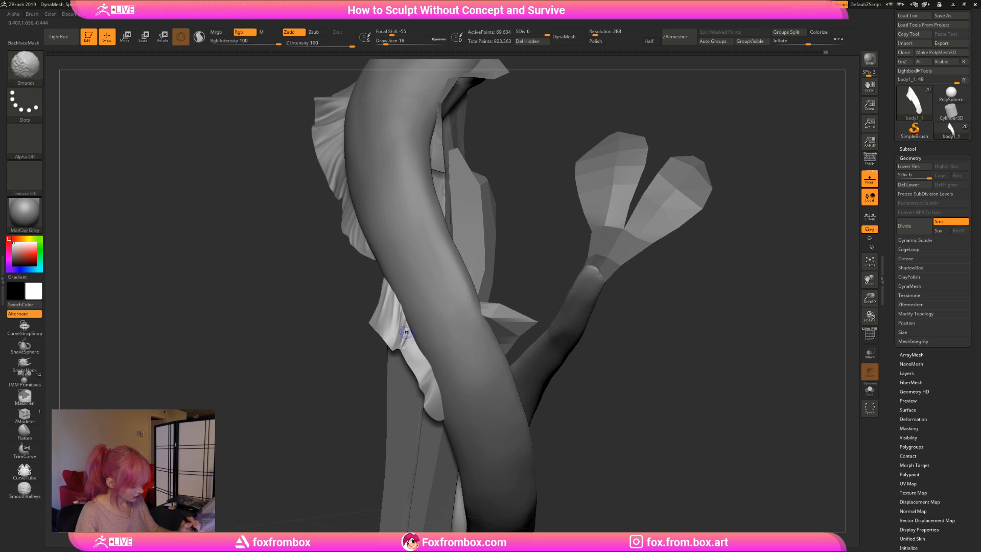
{"action": "left_click_drag", "start_coordinate": [405, 335], "coordinate": [410, 333], "text": "shift"}
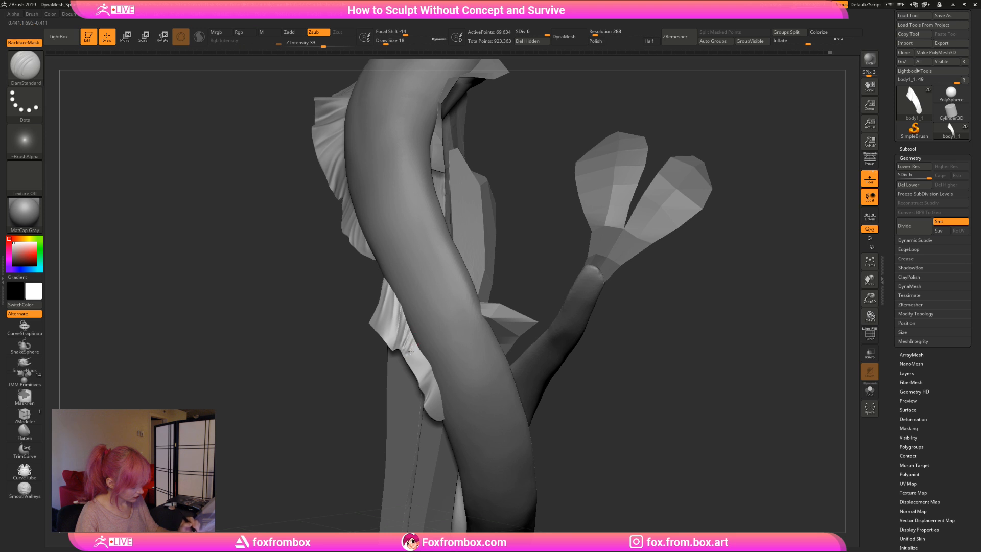
{"action": "left_click_drag", "start_coordinate": [411, 352], "coordinate": [409, 354]}
{"action": "left_click_drag", "start_coordinate": [568, 369], "coordinate": [602, 369]}
{"action": "left_click_drag", "start_coordinate": [407, 343], "coordinate": [406, 349], "text": "shift"}
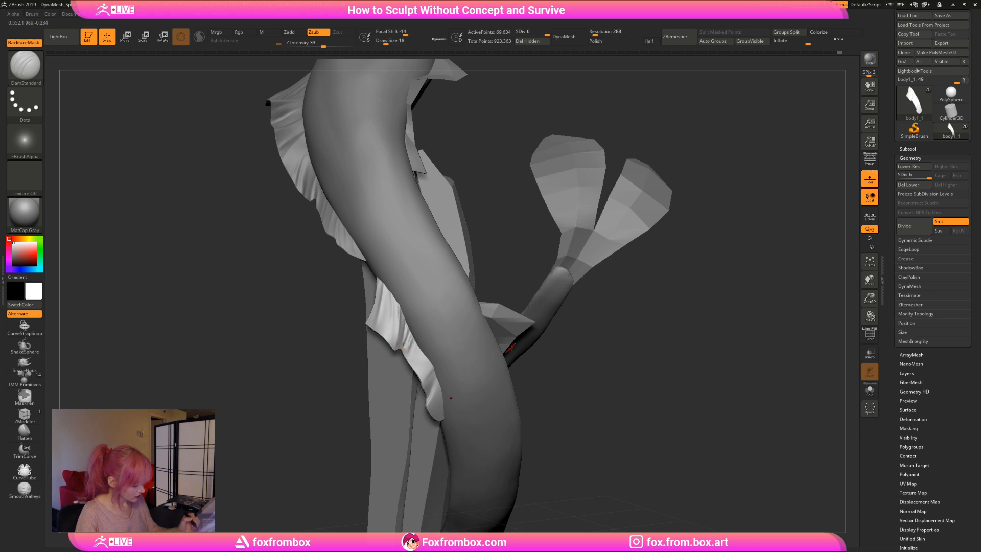
{"action": "left_click_drag", "start_coordinate": [555, 369], "coordinate": [587, 372]}
{"action": "left_click_drag", "start_coordinate": [404, 342], "coordinate": [405, 341], "text": "shift"}
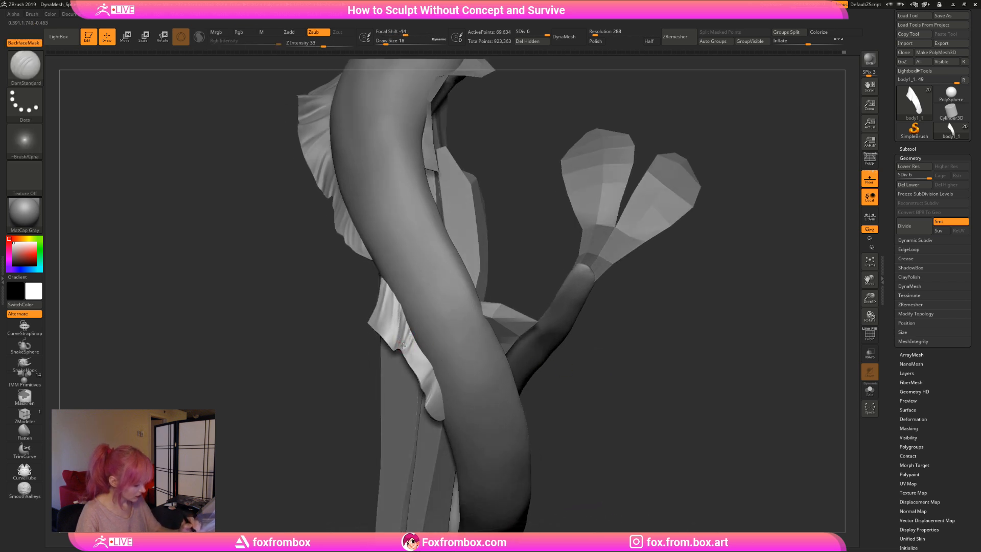
Reduce the draw size to 12 and carve fine creases up from the small fin's notch toward the body, smoothing them at the edge.
{"action": "left_click_drag", "start_coordinate": [607, 392], "coordinate": [634, 399]}
{"action": "left_click_drag", "start_coordinate": [877, 292], "coordinate": [729, 383]}
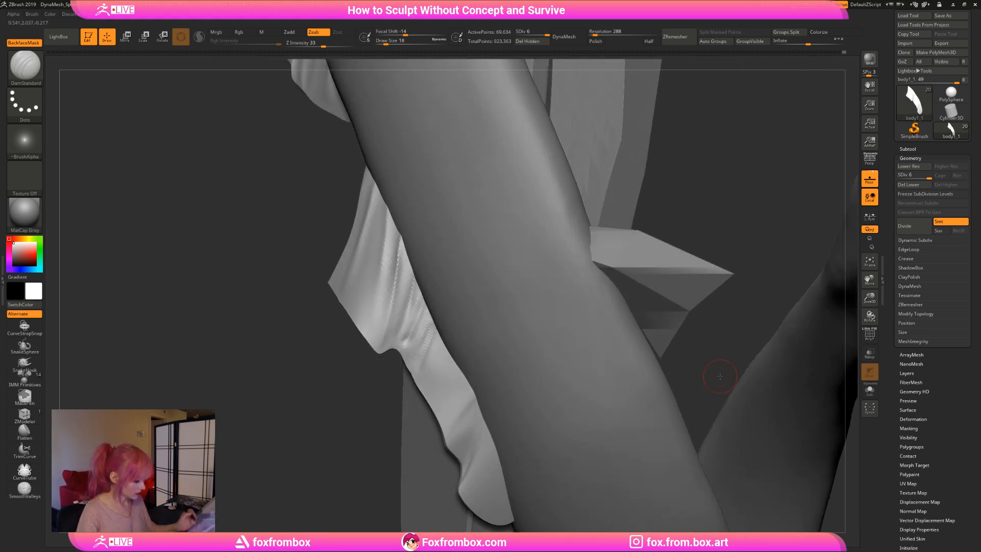
{"action": "left_click_drag", "start_coordinate": [386, 42], "coordinate": [384, 43]}
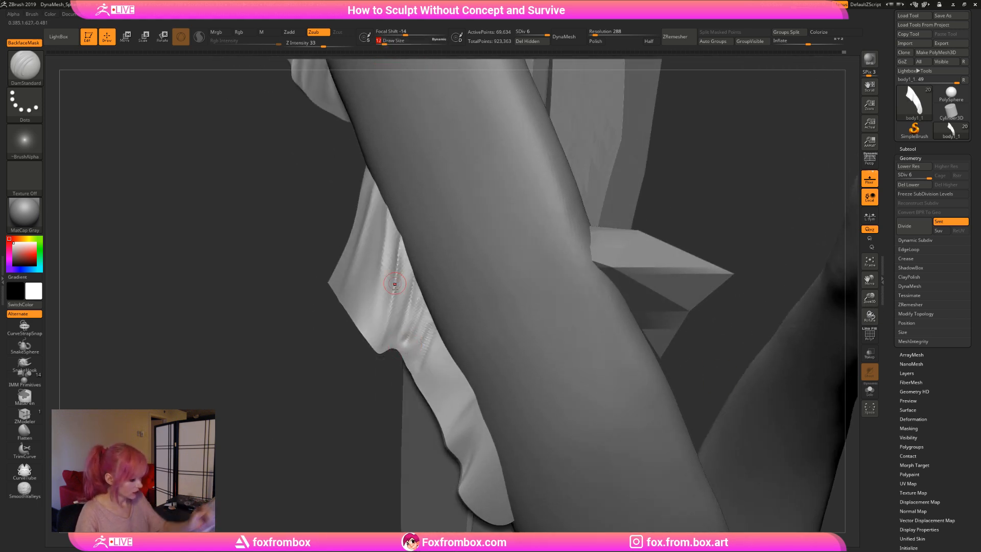
{"action": "left_click_drag", "start_coordinate": [404, 341], "coordinate": [398, 349], "text": "shift"}
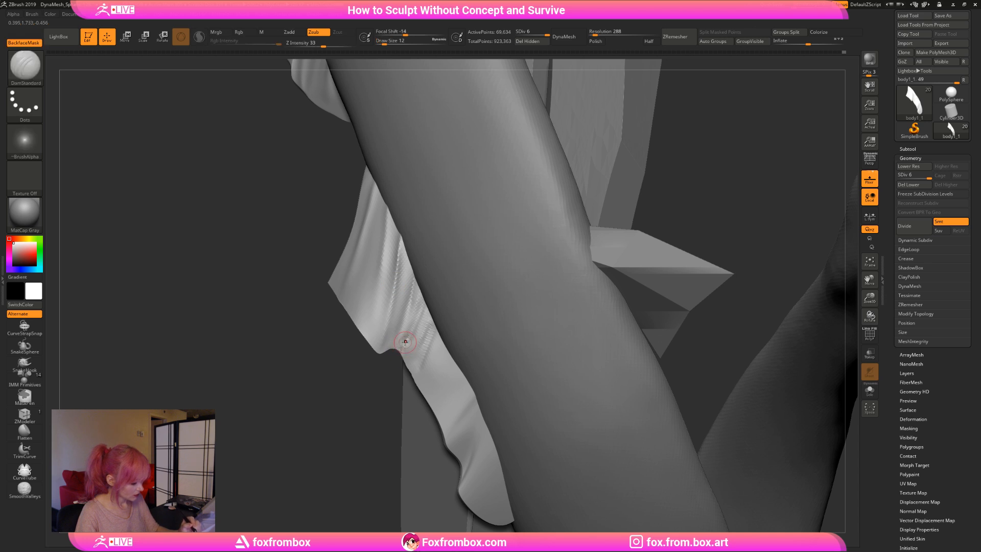
{"action": "left_click_drag", "start_coordinate": [409, 334], "coordinate": [423, 298]}
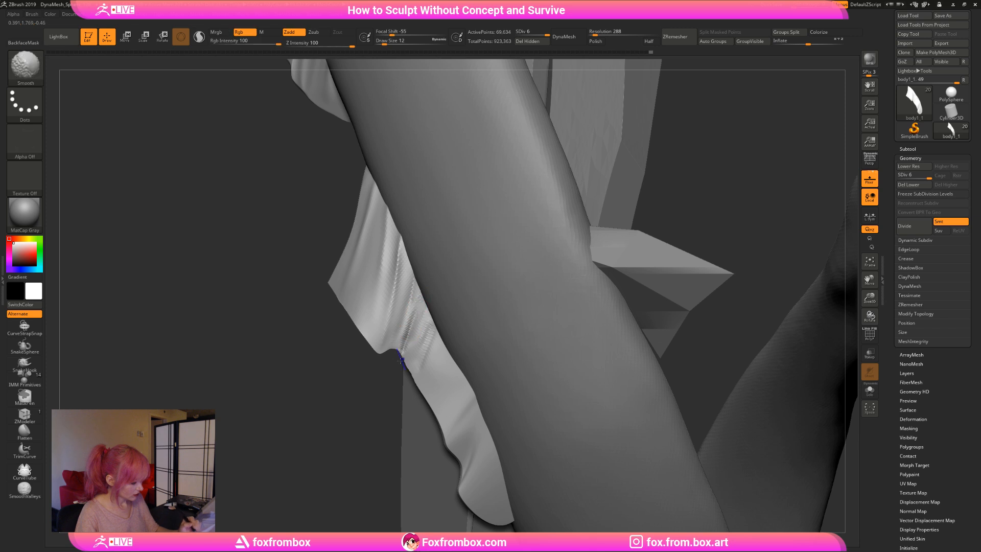
{"action": "mouse_move", "coordinate": [399, 368]}
{"action": "left_mouse_down"}
{"action": "mouse_move", "coordinate": [489, 350]}
{"action": "mouse_move", "coordinate": [419, 309]}
{"action": "left_mouse_up"}
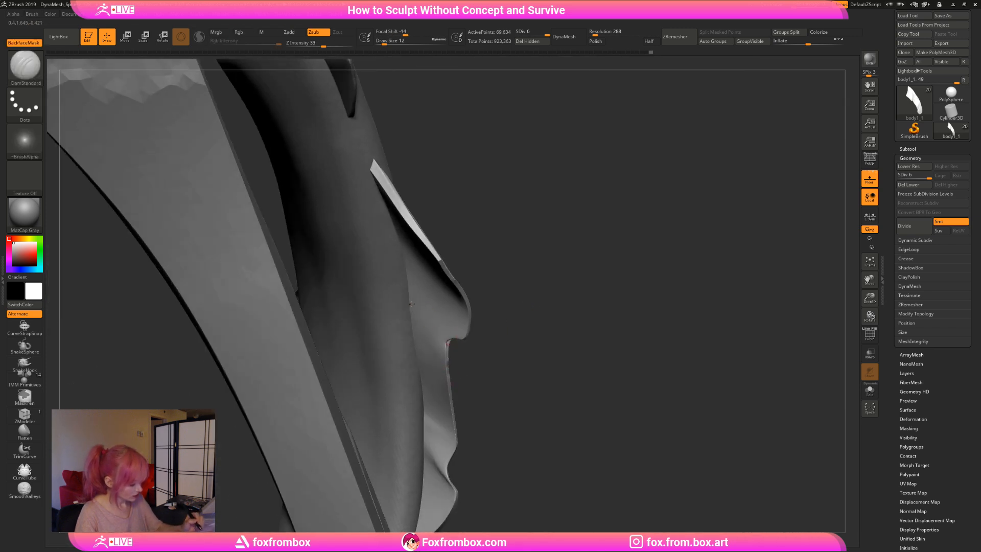
Smooth and recarve the fine creases on the small fin beside its notch, working from the side.
{"action": "mouse_move", "coordinate": [489, 353]}
{"action": "left_mouse_down"}
{"action": "mouse_move", "coordinate": [409, 296]}
{"action": "mouse_move", "coordinate": [449, 355]}
{"action": "left_mouse_up"}
{"action": "mouse_move", "coordinate": [419, 308]}
{"action": "left_mouse_down", "text": "shift"}
{"action": "mouse_move", "coordinate": [437, 324]}
{"action": "mouse_move", "coordinate": [440, 351]}
{"action": "left_mouse_up", "text": "shift"}
{"action": "mouse_move", "coordinate": [404, 316]}
{"action": "left_mouse_down"}
{"action": "mouse_move", "coordinate": [443, 370]}
{"action": "mouse_move", "coordinate": [434, 423]}
{"action": "mouse_move", "coordinate": [444, 449]}
{"action": "left_mouse_up"}
Examine the small fin's folds against the whole figure from the front and side.
{"action": "mouse_move", "coordinate": [410, 404]}
{"action": "left_mouse_down"}
{"action": "mouse_move", "coordinate": [449, 443]}
{"action": "mouse_move", "coordinate": [846, 324]}
{"action": "mouse_move", "coordinate": [648, 292]}
{"action": "mouse_move", "coordinate": [641, 303]}
{"action": "mouse_move", "coordinate": [669, 290]}
{"action": "mouse_move", "coordinate": [635, 256]}
{"action": "mouse_move", "coordinate": [556, 342]}
{"action": "mouse_move", "coordinate": [552, 318]}
{"action": "mouse_move", "coordinate": [563, 318]}
{"action": "left_mouse_up"}
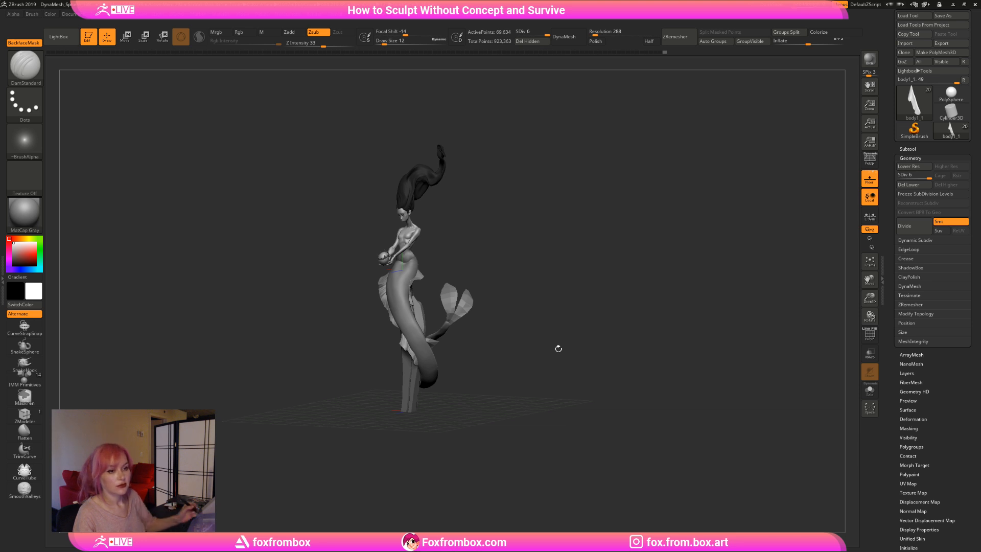
{"action": "left_click_drag", "start_coordinate": [557, 346], "coordinate": [605, 314]}
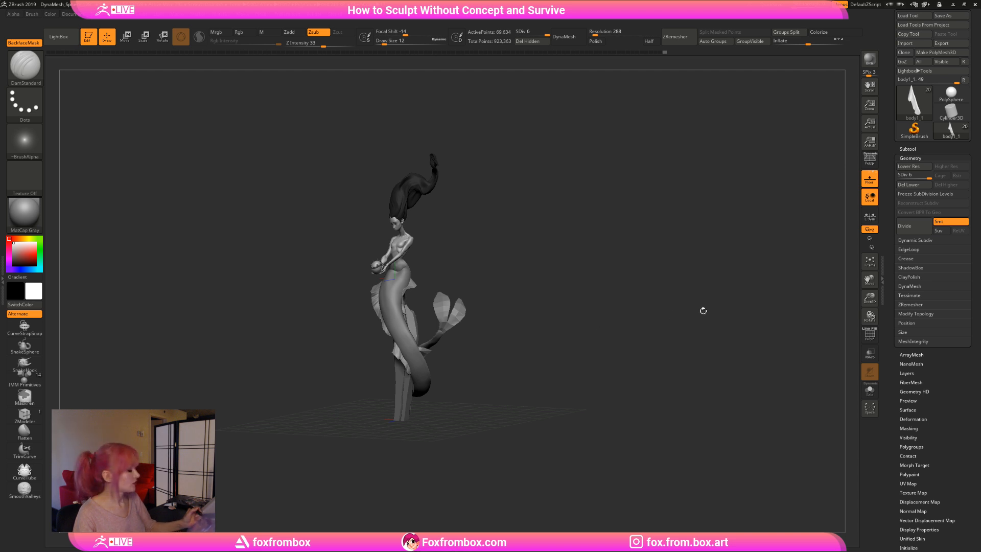
{"action": "left_click_drag", "start_coordinate": [701, 309], "coordinate": [596, 306], "text": "alt"}
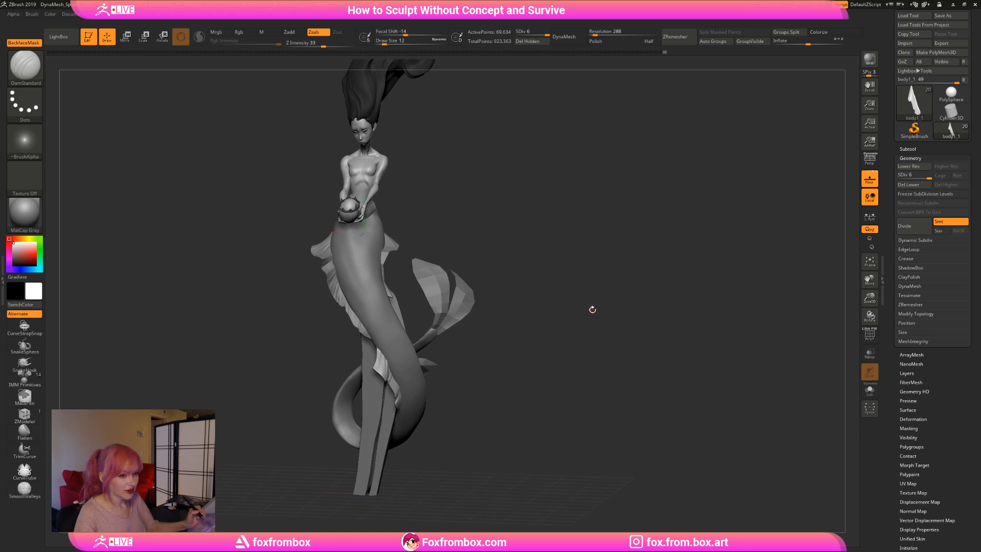
{"action": "left_click", "coordinate": [395, 42]}
{"action": "mouse_move", "coordinate": [538, 277]}
{"action": "left_mouse_down", "text": "alt"}
{"action": "mouse_move", "coordinate": [557, 292]}
{"action": "mouse_move", "coordinate": [548, 305]}
{"action": "mouse_move", "coordinate": [552, 280]}
{"action": "left_mouse_up", "text": "alt"}
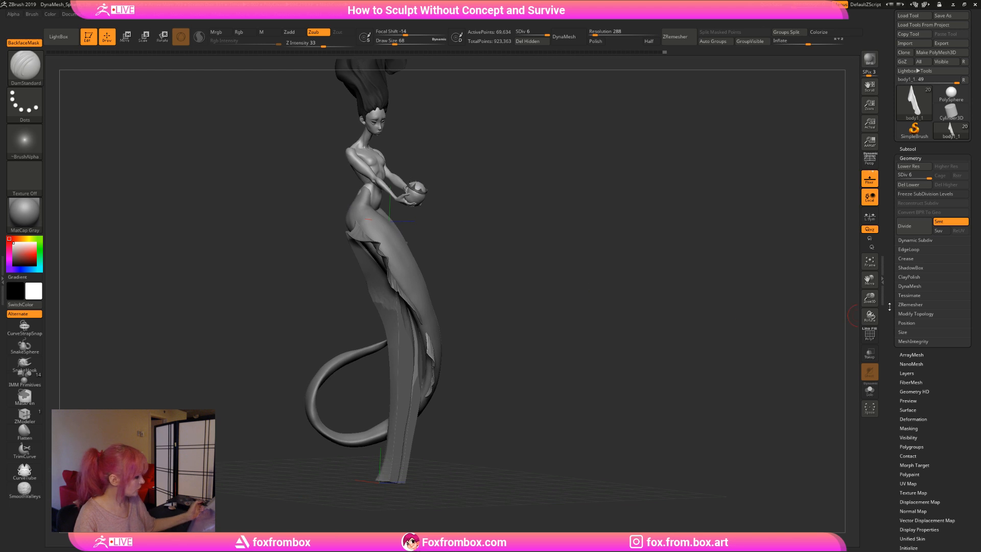
{"action": "left_click_drag", "start_coordinate": [870, 298], "coordinate": [868, 368]}
{"action": "left_click_drag", "start_coordinate": [642, 289], "coordinate": [598, 311], "text": "alt"}
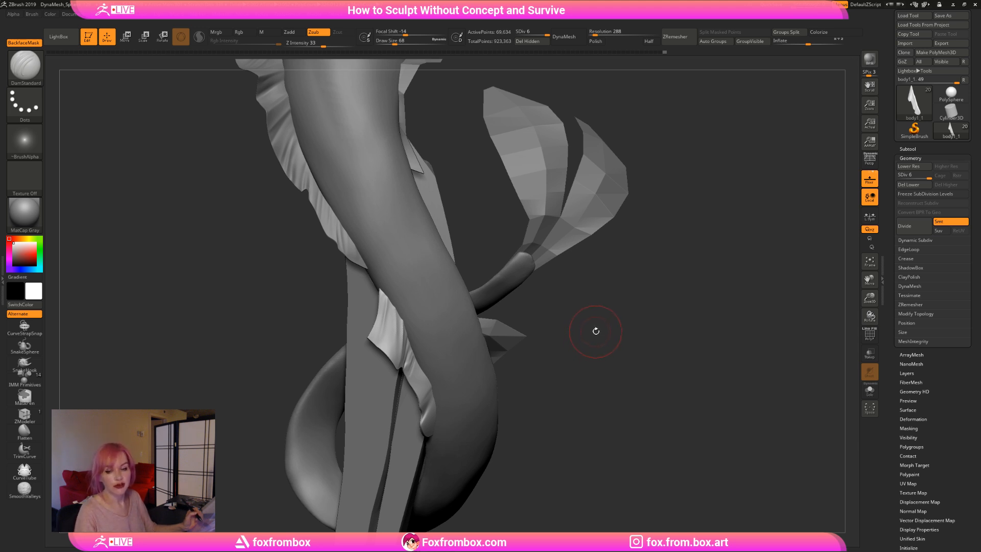
{"action": "left_click_drag", "start_coordinate": [597, 326], "coordinate": [392, 348]}
Reduce the draw size to 12, then carve and smooth the creases running up from the small fin's notch toward the body.
{"action": "left_click", "coordinate": [390, 42]}
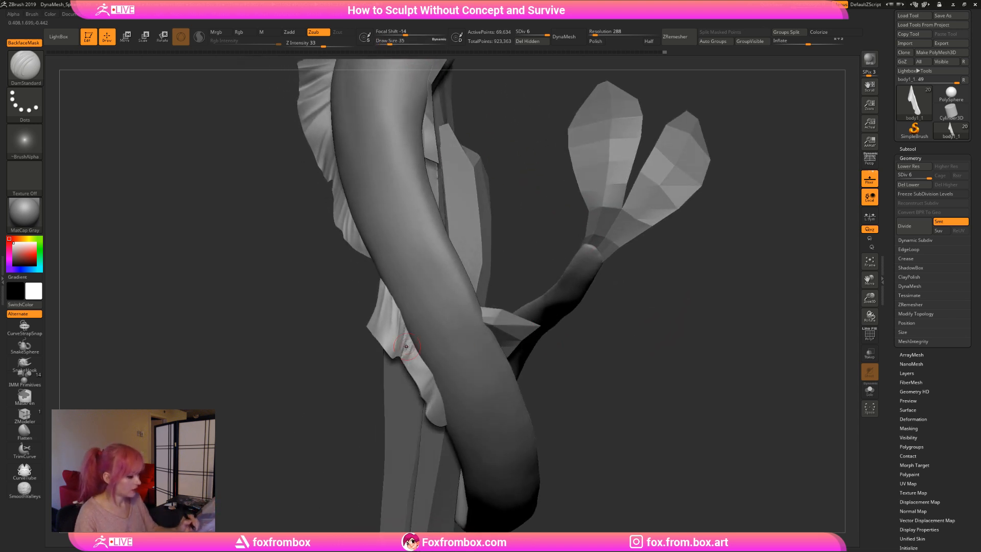
{"action": "left_click", "coordinate": [387, 43]}
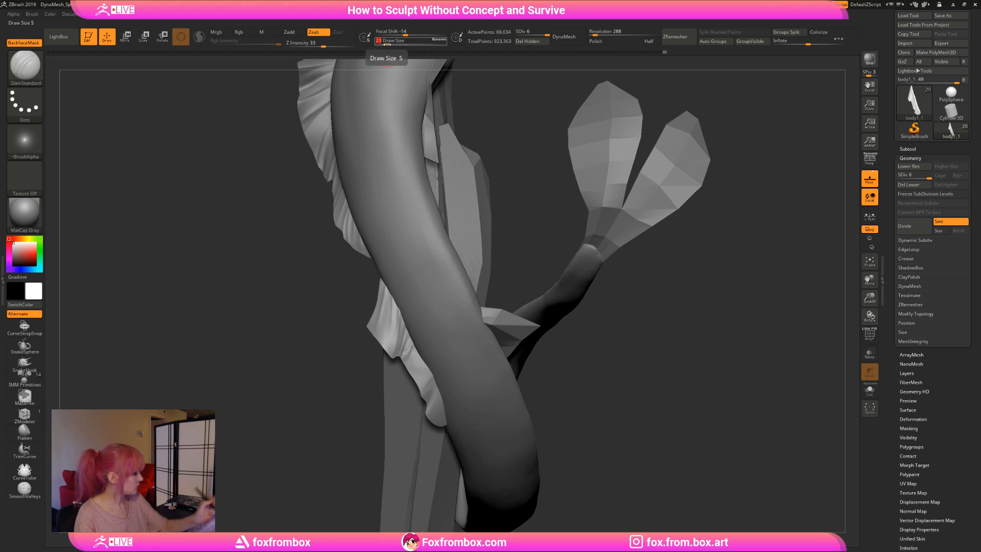
{"action": "left_click_drag", "start_coordinate": [869, 298], "coordinate": [870, 334]}
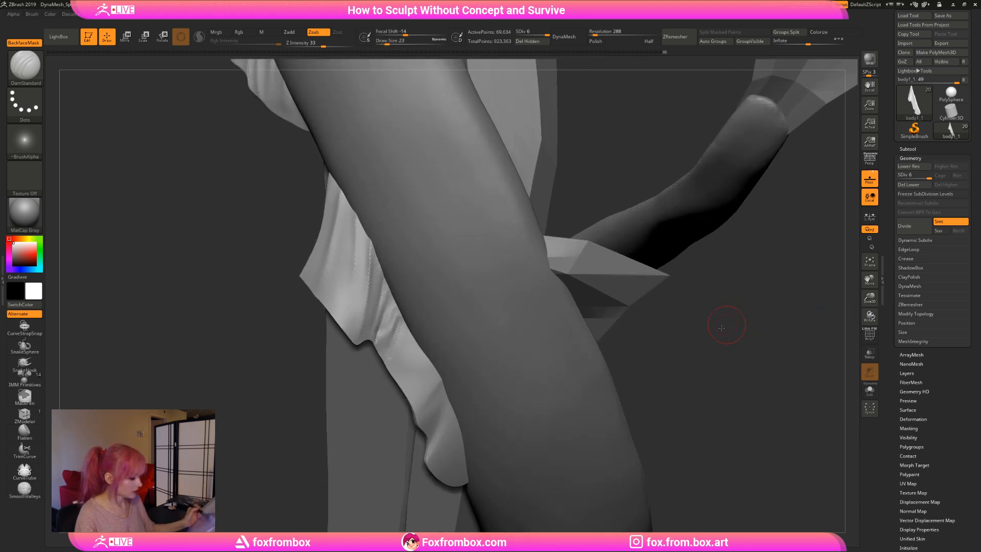
{"action": "left_click_drag", "start_coordinate": [723, 326], "coordinate": [702, 347]}
{"action": "left_click", "coordinate": [387, 42]}
{"action": "left_click_drag", "start_coordinate": [387, 41], "coordinate": [384, 41]}
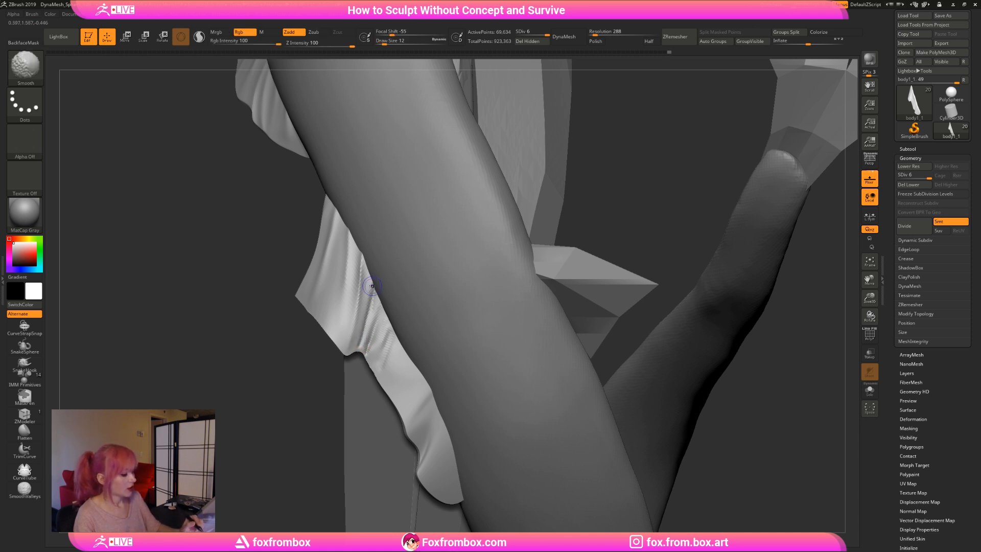
{"action": "mouse_move", "coordinate": [371, 290]}
{"action": "left_mouse_down", "text": "shift"}
{"action": "mouse_move", "coordinate": [370, 280]}
{"action": "mouse_move", "coordinate": [359, 337]}
{"action": "mouse_move", "coordinate": [353, 302]}
{"action": "left_mouse_up", "text": "shift"}
{"action": "mouse_move", "coordinate": [352, 338]}
{"action": "left_mouse_down", "text": "shift"}
{"action": "mouse_move", "coordinate": [351, 349]}
{"action": "mouse_move", "coordinate": [360, 262]}
{"action": "left_mouse_up", "text": "shift"}
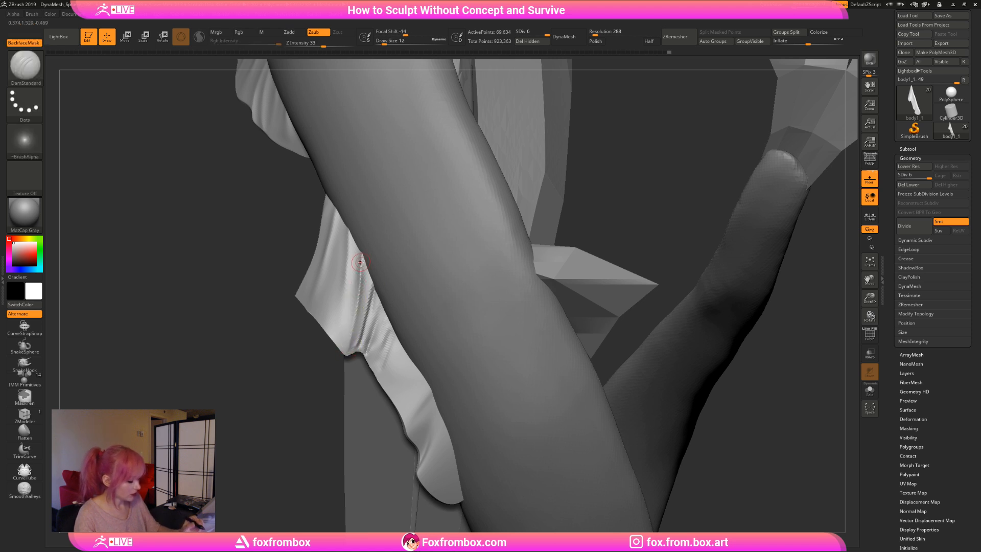
Carve more long creases across the small fin's upper section with DamStandard, working from several angles.
{"action": "mouse_move", "coordinate": [793, 368]}
{"action": "left_mouse_down"}
{"action": "mouse_move", "coordinate": [776, 370]}
{"action": "mouse_move", "coordinate": [768, 386]}
{"action": "left_mouse_up"}
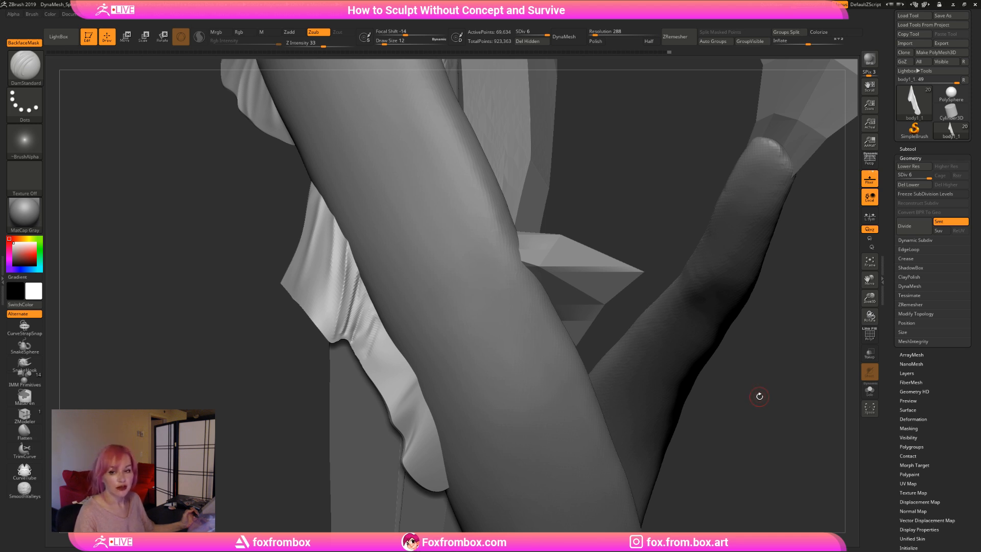
{"action": "left_click_drag", "start_coordinate": [762, 390], "coordinate": [394, 259]}
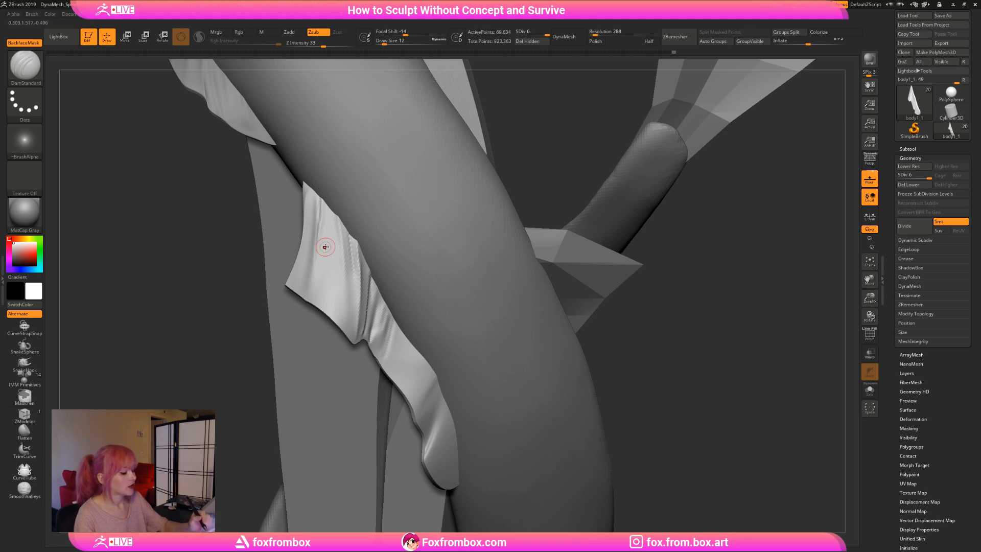
{"action": "left_click_drag", "start_coordinate": [671, 327], "coordinate": [680, 330]}
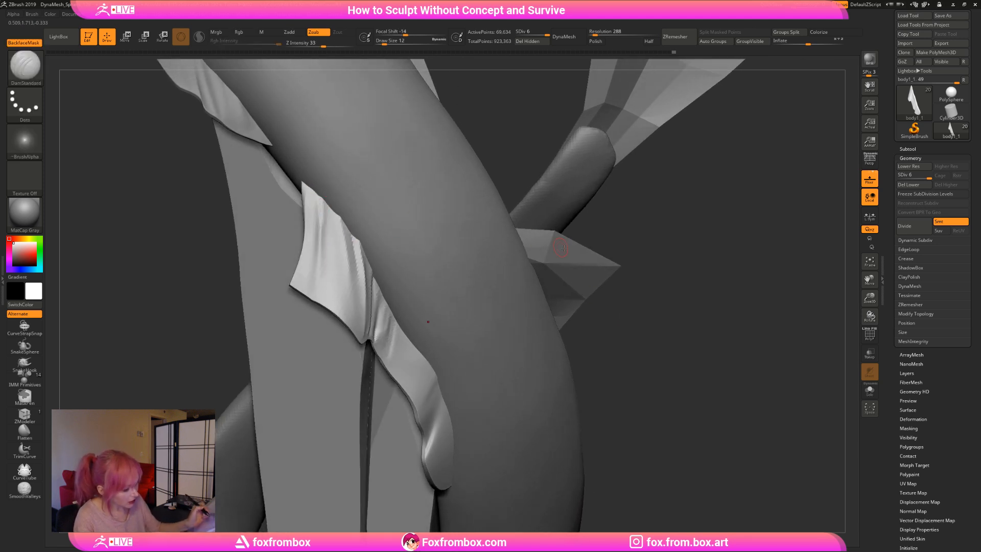
{"action": "left_click_drag", "start_coordinate": [583, 286], "coordinate": [328, 219]}
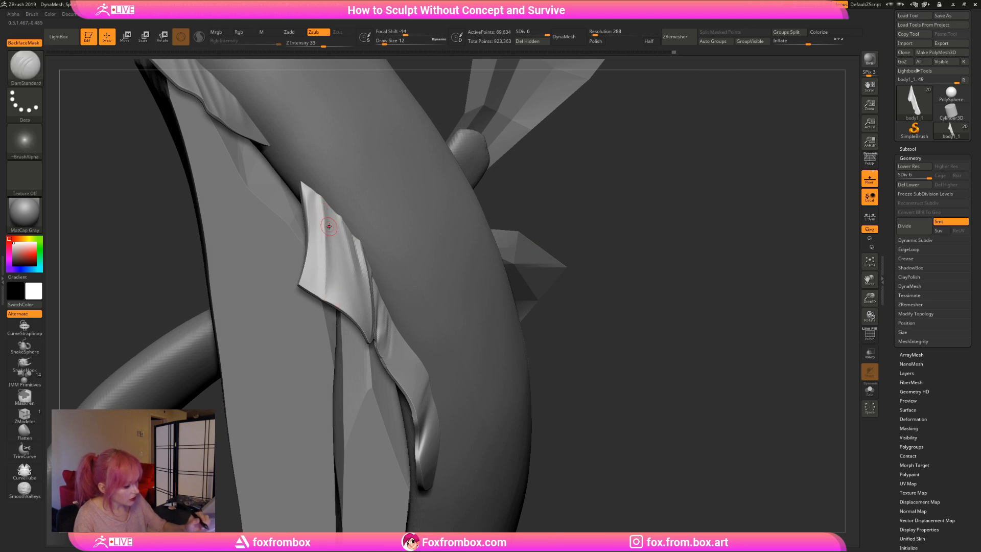
{"action": "left_click_drag", "start_coordinate": [657, 369], "coordinate": [649, 256]}
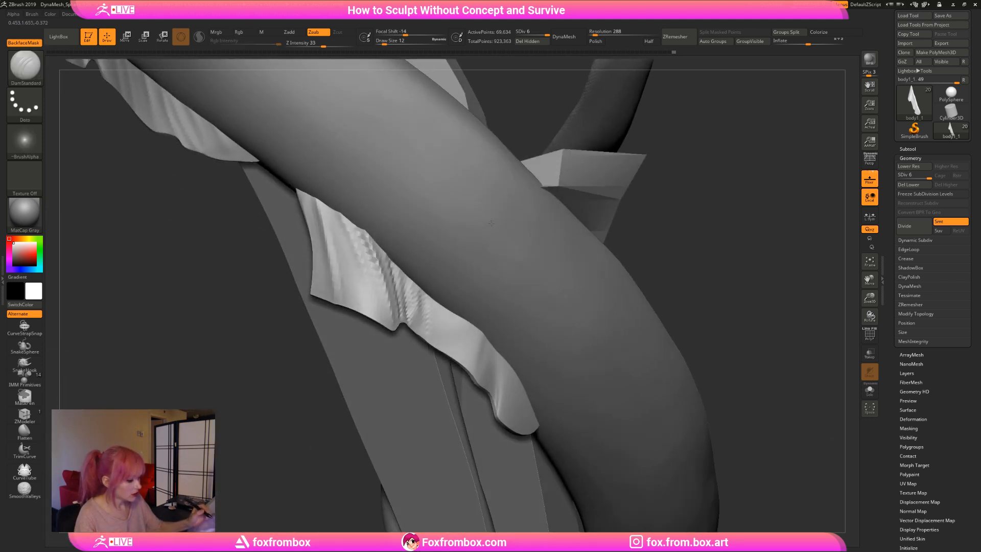
{"action": "mouse_move", "coordinate": [327, 223]}
{"action": "left_mouse_down"}
{"action": "mouse_move", "coordinate": [340, 300]}
{"action": "mouse_move", "coordinate": [338, 260]}
{"action": "mouse_move", "coordinate": [350, 307]}
{"action": "left_mouse_up"}
{"action": "left_click_drag", "start_coordinate": [641, 216], "coordinate": [731, 225]}
{"action": "left_click_drag", "start_coordinate": [697, 281], "coordinate": [680, 284]}
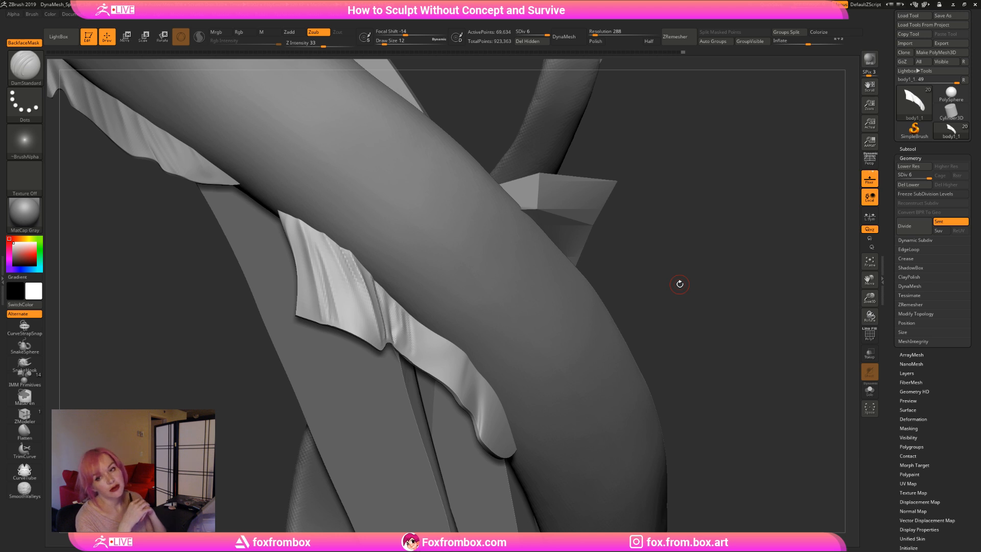
Check the small fin within the tail, then raise a ridge and carve diagonal creases across its section below the notch.
{"action": "mouse_move", "coordinate": [706, 274]}
{"action": "left_mouse_down"}
{"action": "mouse_move", "coordinate": [688, 272]}
{"action": "mouse_move", "coordinate": [716, 274]}
{"action": "mouse_move", "coordinate": [731, 245]}
{"action": "mouse_move", "coordinate": [583, 268]}
{"action": "mouse_move", "coordinate": [631, 292]}
{"action": "mouse_move", "coordinate": [608, 318]}
{"action": "mouse_move", "coordinate": [610, 300]}
{"action": "mouse_move", "coordinate": [598, 304]}
{"action": "left_mouse_up"}
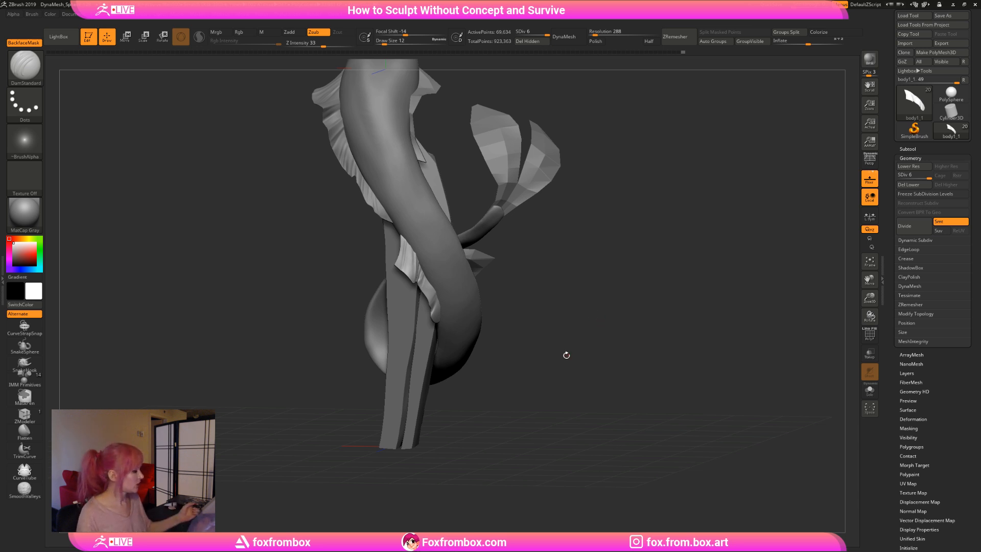
{"action": "left_click_drag", "start_coordinate": [566, 355], "coordinate": [819, 342], "text": "alt"}
{"action": "left_click_drag", "start_coordinate": [691, 293], "coordinate": [638, 269], "text": "alt"}
{"action": "mouse_move", "coordinate": [700, 276]}
{"action": "left_mouse_down"}
{"action": "mouse_move", "coordinate": [635, 264]}
{"action": "mouse_move", "coordinate": [630, 331]}
{"action": "left_mouse_up"}
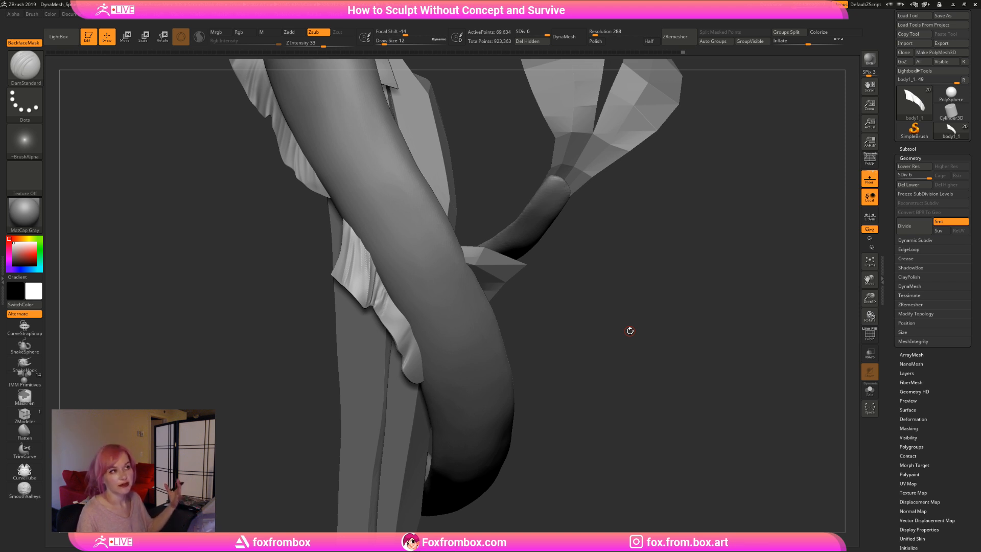
{"action": "mouse_move", "coordinate": [630, 332]}
{"action": "left_mouse_down", "text": "alt"}
{"action": "mouse_move", "coordinate": [677, 299]}
{"action": "mouse_move", "coordinate": [693, 247]}
{"action": "mouse_move", "coordinate": [649, 237]}
{"action": "left_mouse_up", "text": "alt"}
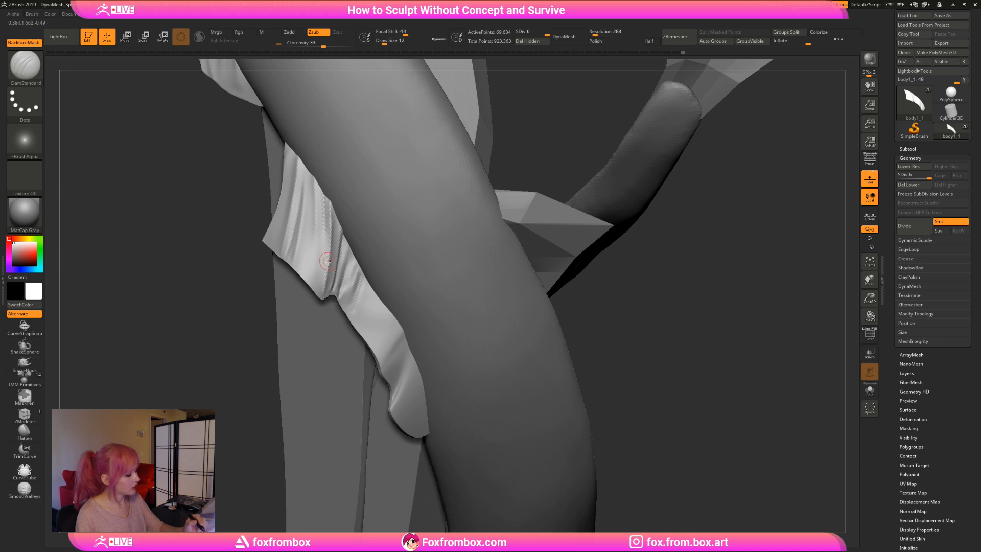
{"action": "left_click_drag", "start_coordinate": [718, 278], "coordinate": [676, 294]}
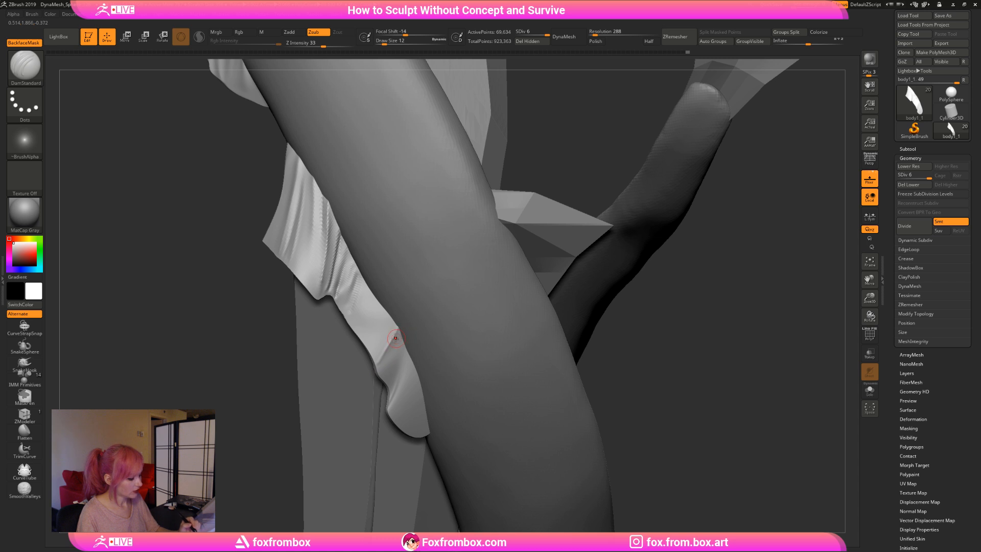
{"action": "left_click_drag", "start_coordinate": [379, 363], "coordinate": [396, 342], "text": "alt"}
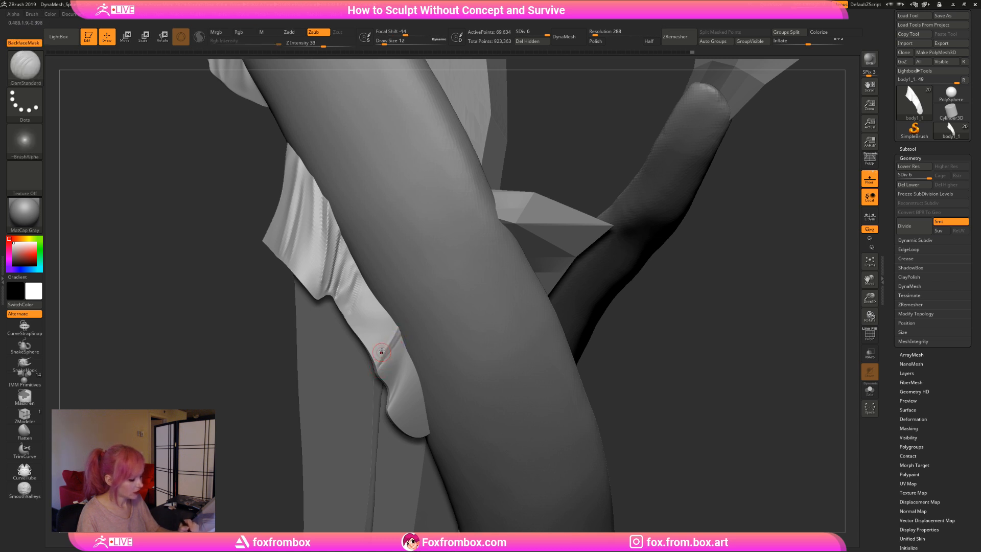
{"action": "mouse_move", "coordinate": [376, 357]}
{"action": "left_mouse_down"}
{"action": "mouse_move", "coordinate": [379, 301]}
{"action": "mouse_move", "coordinate": [378, 345]}
{"action": "left_mouse_up"}
{"action": "left_click_drag", "start_coordinate": [374, 289], "coordinate": [366, 345]}
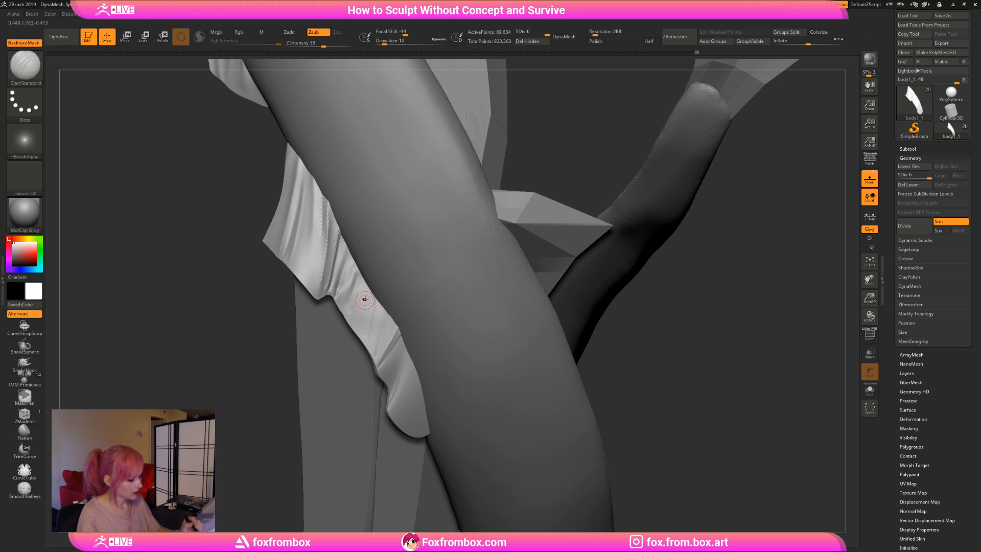
Soften the new diagonal creases below the small fin's notch with the Smooth brush, checking the edge from the side.
{"action": "right_click_drag", "start_coordinate": [346, 349], "coordinate": [373, 324]}
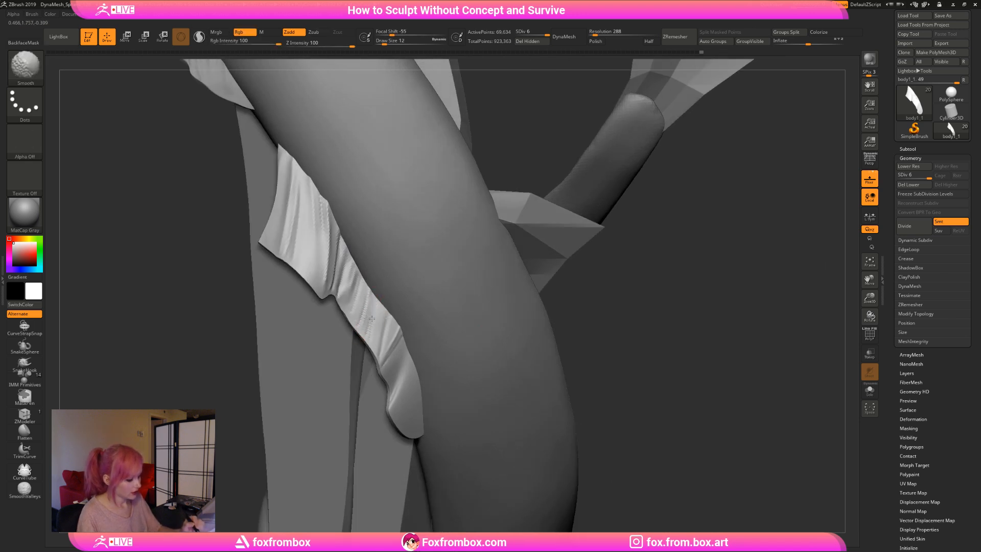
{"action": "right_click_drag", "start_coordinate": [535, 300], "coordinate": [460, 291]}
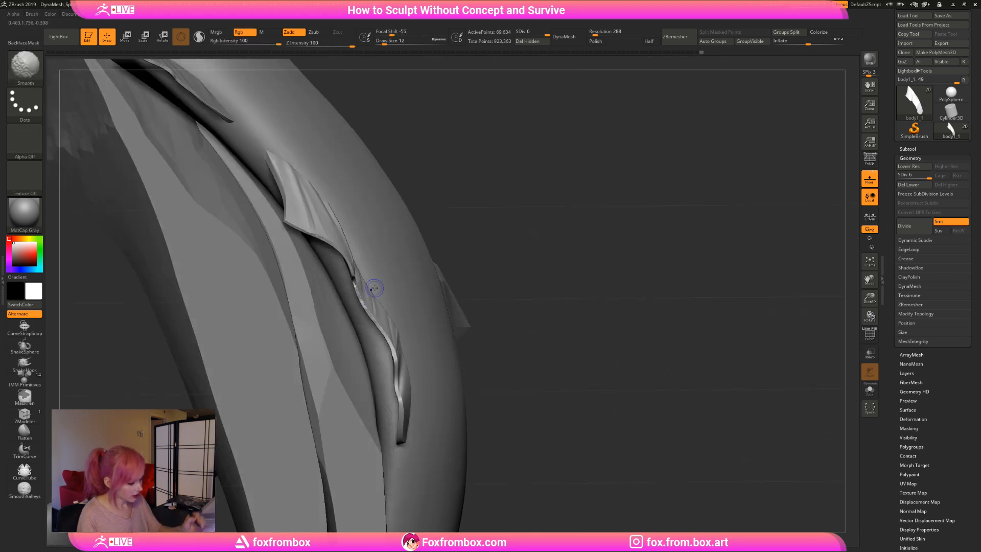
{"action": "right_click_drag", "start_coordinate": [373, 284], "coordinate": [494, 247]}
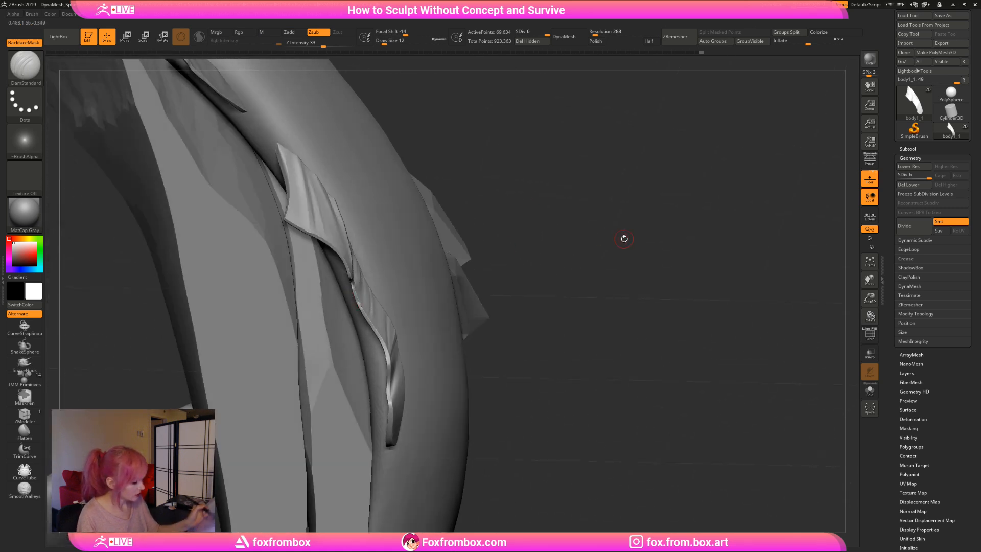
{"action": "right_click_drag", "start_coordinate": [624, 239], "coordinate": [354, 267]}
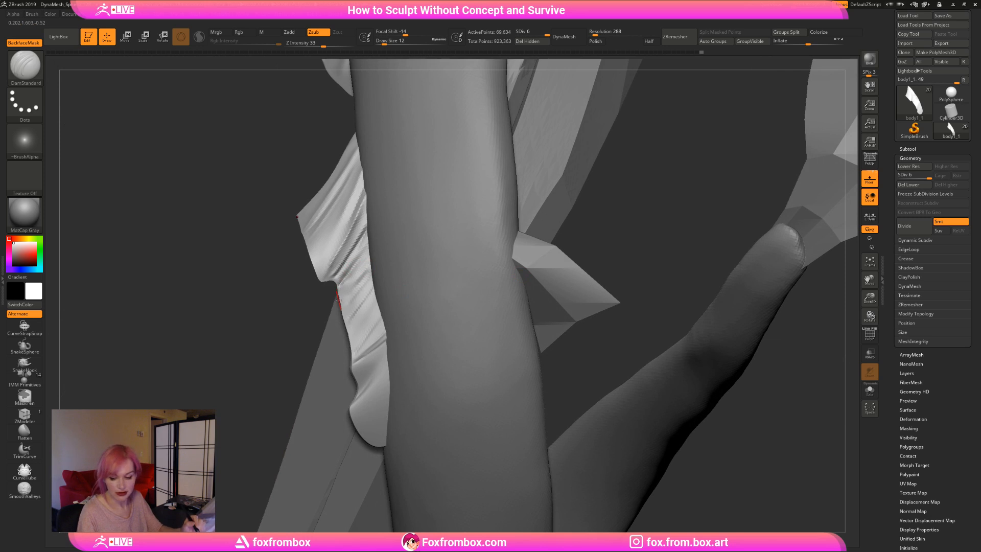
Switch to the Move brush at draw size 7 and pull the edge at the small fin's notch into a sharper corner.
{"action": "key", "text": "b"}
{"action": "key", "text": "m"}
{"action": "key", "text": "v"}
{"action": "left_click", "coordinate": [384, 41]}
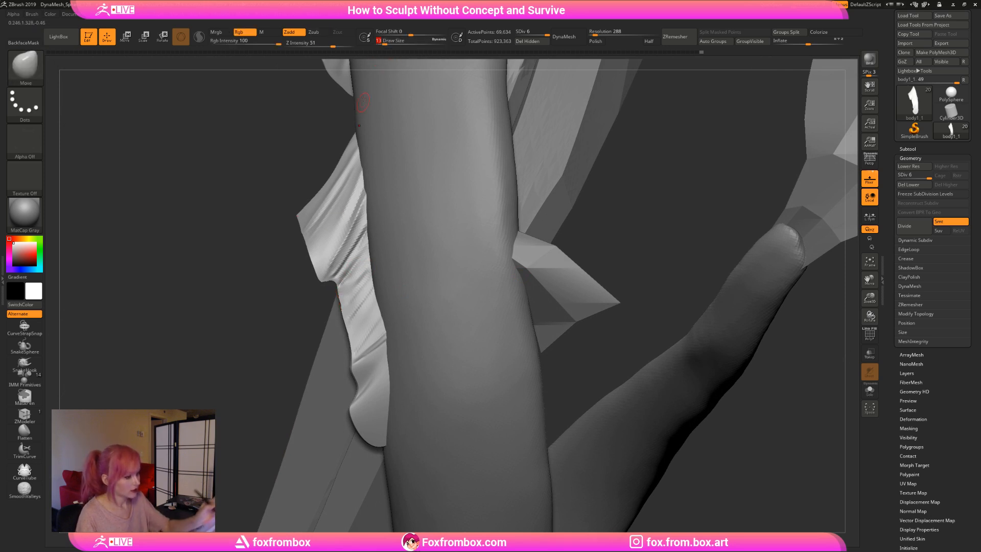
{"action": "left_click", "coordinate": [382, 41]}
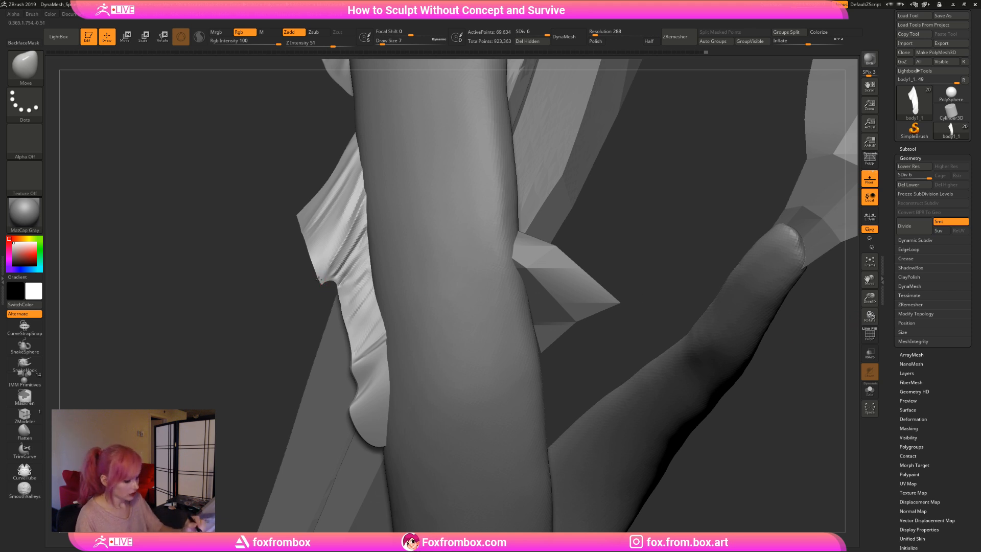
{"action": "key", "text": "shift"}
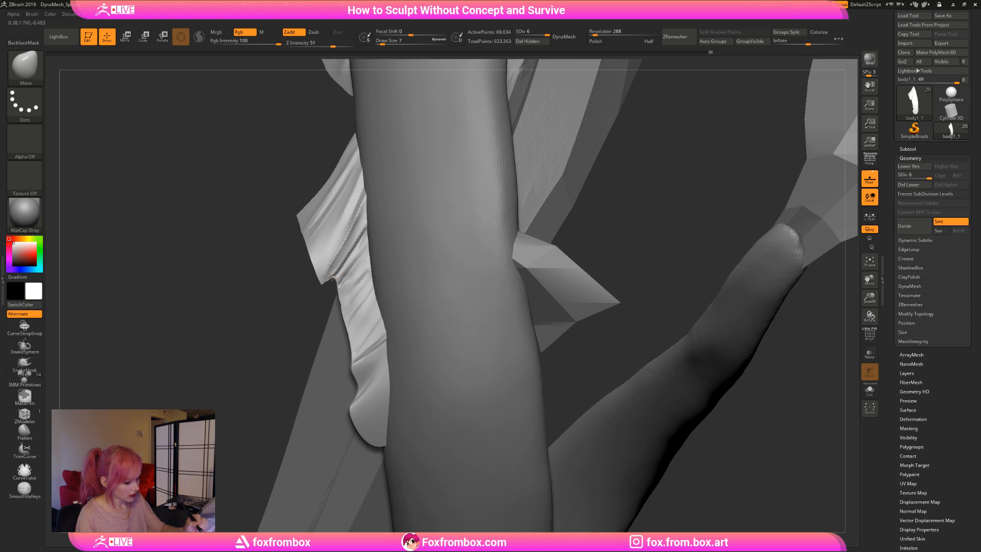
Return to DamStandard at draw size 22, then refine and smooth the creases just below the small fin's notch.
{"action": "mouse_move", "coordinate": [830, 302]}
{"action": "left_mouse_down"}
{"action": "mouse_move", "coordinate": [546, 299]}
{"action": "mouse_move", "coordinate": [532, 333]}
{"action": "mouse_move", "coordinate": [514, 330]}
{"action": "mouse_move", "coordinate": [527, 328]}
{"action": "mouse_move", "coordinate": [525, 357]}
{"action": "mouse_move", "coordinate": [507, 368]}
{"action": "left_mouse_up"}
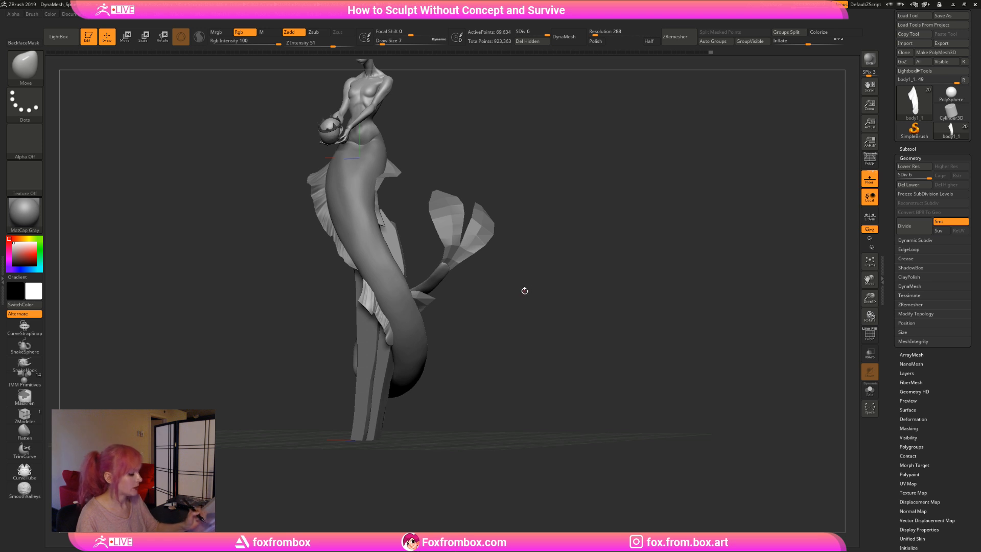
{"action": "left_click_drag", "start_coordinate": [524, 290], "coordinate": [529, 309]}
{"action": "left_click_drag", "start_coordinate": [870, 298], "coordinate": [867, 330]}
{"action": "left_click_drag", "start_coordinate": [389, 296], "coordinate": [393, 305], "text": "shift"}
{"action": "key", "text": "b"}
{"action": "key", "text": "d"}
{"action": "key", "text": "s"}
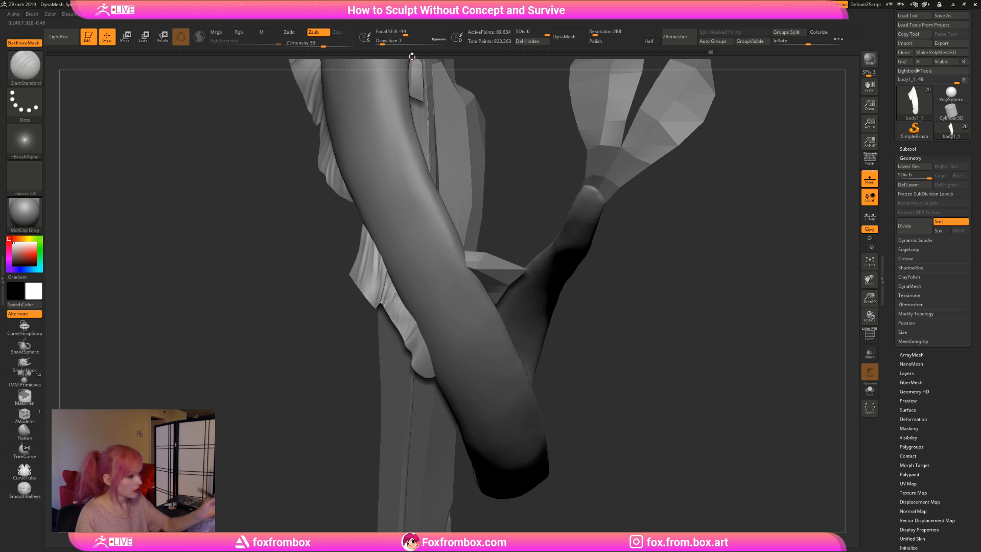
{"action": "left_click", "coordinate": [384, 41]}
{"action": "left_click_drag", "start_coordinate": [384, 42], "coordinate": [387, 41]}
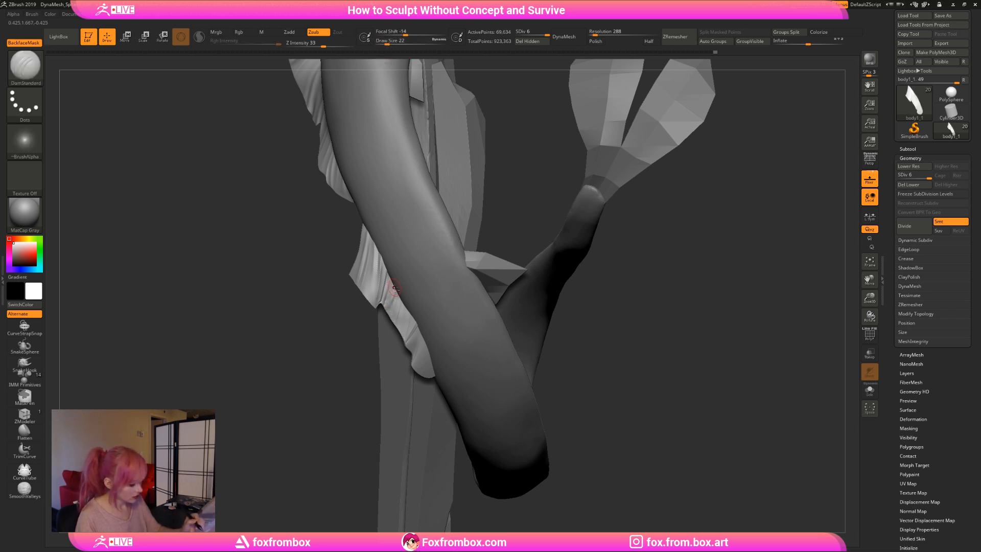
{"action": "left_click_drag", "start_coordinate": [389, 303], "coordinate": [391, 287], "text": "shift"}
{"action": "left_click_drag", "start_coordinate": [593, 309], "coordinate": [560, 307]}
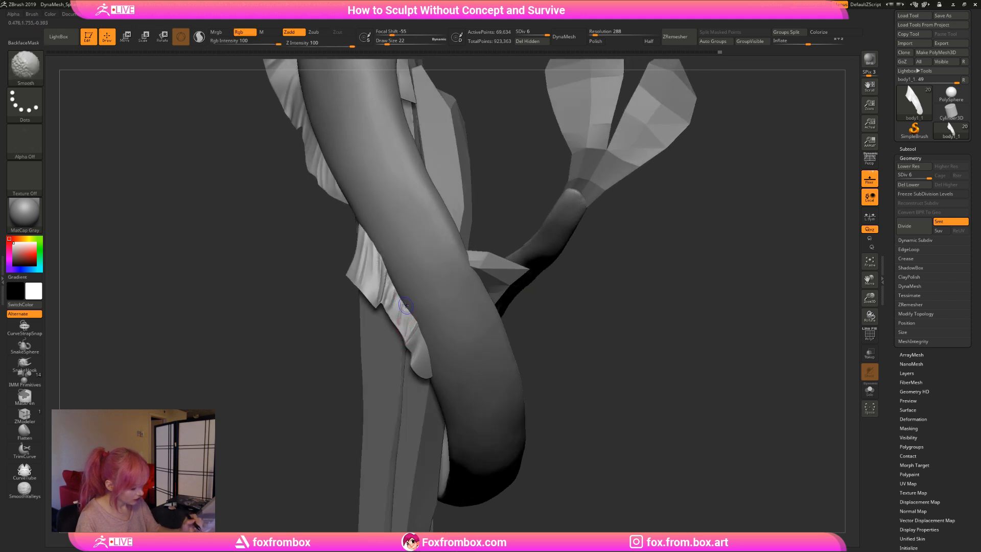
{"action": "left_click_drag", "start_coordinate": [404, 320], "coordinate": [405, 307], "text": "shift"}
{"action": "mouse_move", "coordinate": [588, 319]}
{"action": "left_mouse_down"}
{"action": "mouse_move", "coordinate": [632, 322]}
{"action": "mouse_move", "coordinate": [571, 321]}
{"action": "left_mouse_up"}
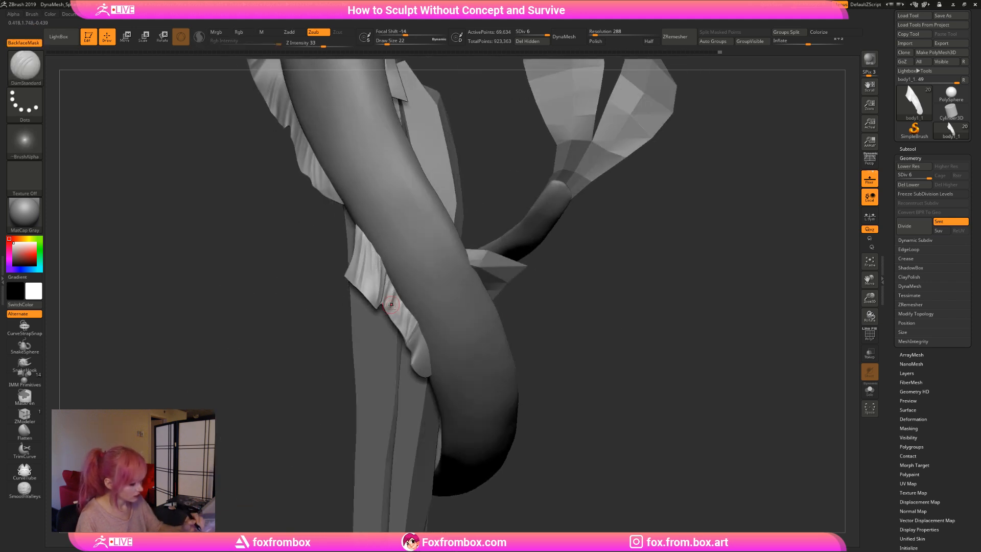
{"action": "left_click", "coordinate": [25, 432]}
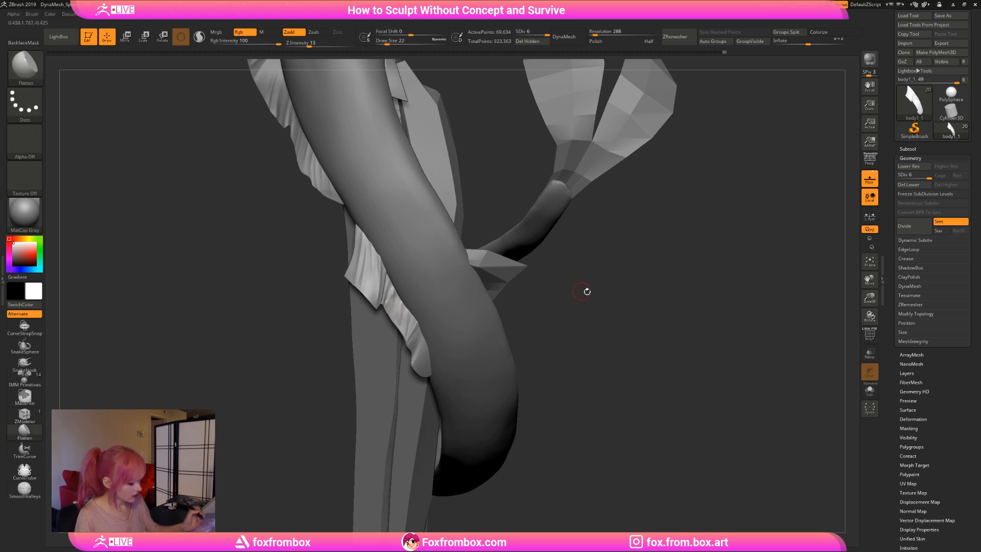
{"action": "left_click_drag", "start_coordinate": [586, 291], "coordinate": [407, 340]}
{"action": "mouse_move", "coordinate": [648, 292]}
{"action": "left_mouse_down"}
{"action": "mouse_move", "coordinate": [677, 303]}
{"action": "mouse_move", "coordinate": [556, 329]}
{"action": "left_mouse_up"}
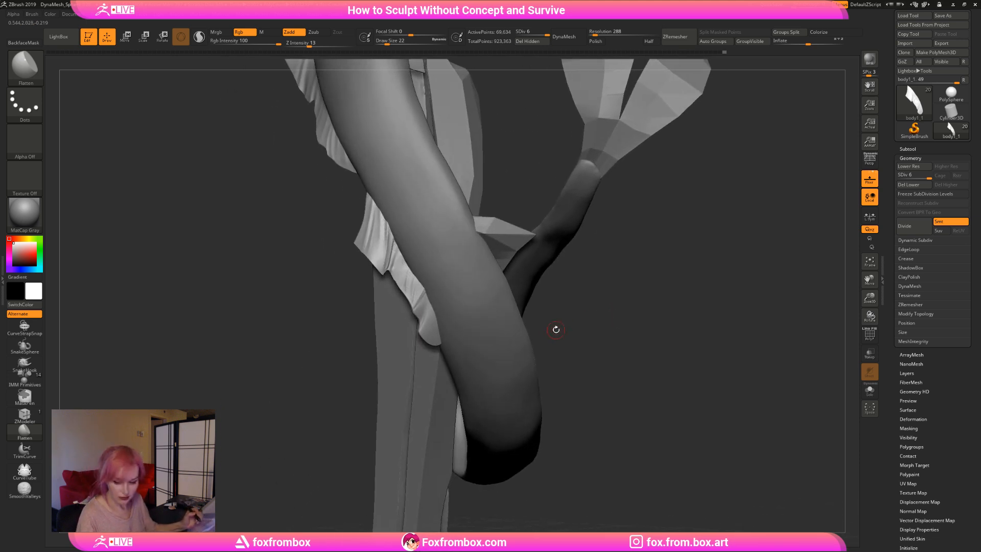
Return to DamStandard at draw size 31, then refine and smooth the rounded lower end of the small creased fin.
{"action": "key", "text": "b"}
{"action": "key", "text": "d"}
{"action": "key", "text": "s"}
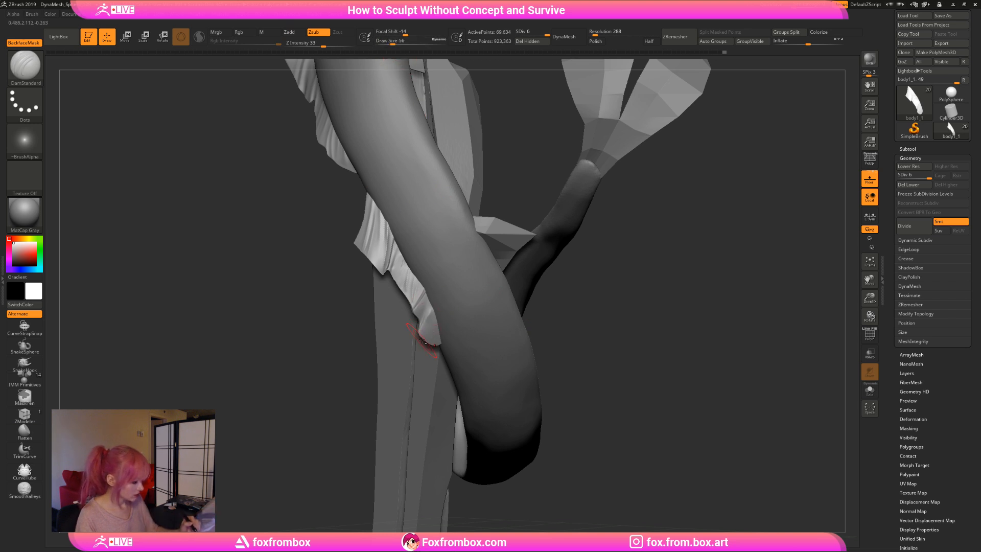
{"action": "key", "text": "bracketleft"}
{"action": "key", "text": "bracketleft"}
{"action": "key", "text": "bracketleft"}
{"action": "key", "text": "bracketleft"}
{"action": "key", "text": "bracketleft"}
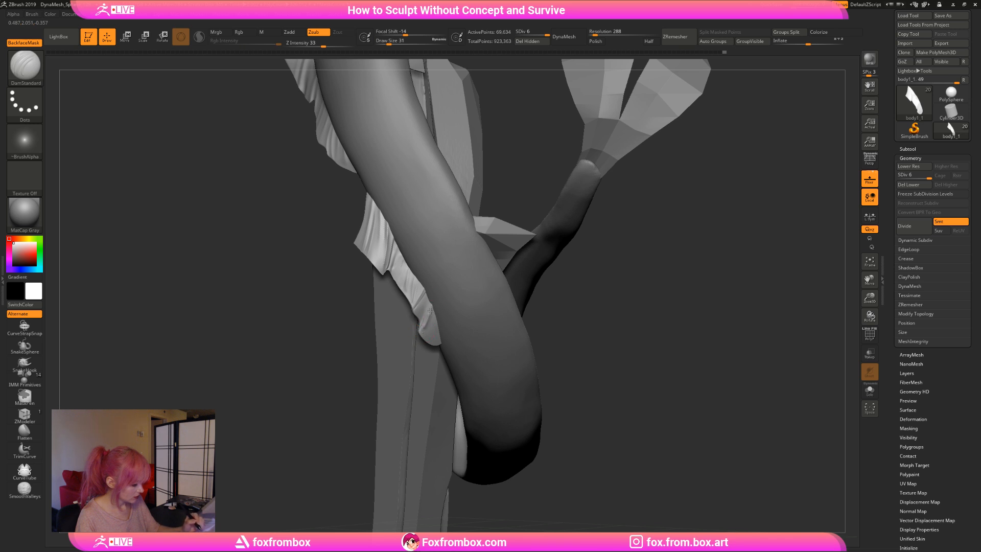
{"action": "key", "text": "shift"}
{"action": "left_click_drag", "start_coordinate": [431, 317], "coordinate": [429, 337], "text": "shift"}
{"action": "right_click_drag", "start_coordinate": [434, 335], "coordinate": [432, 339]}
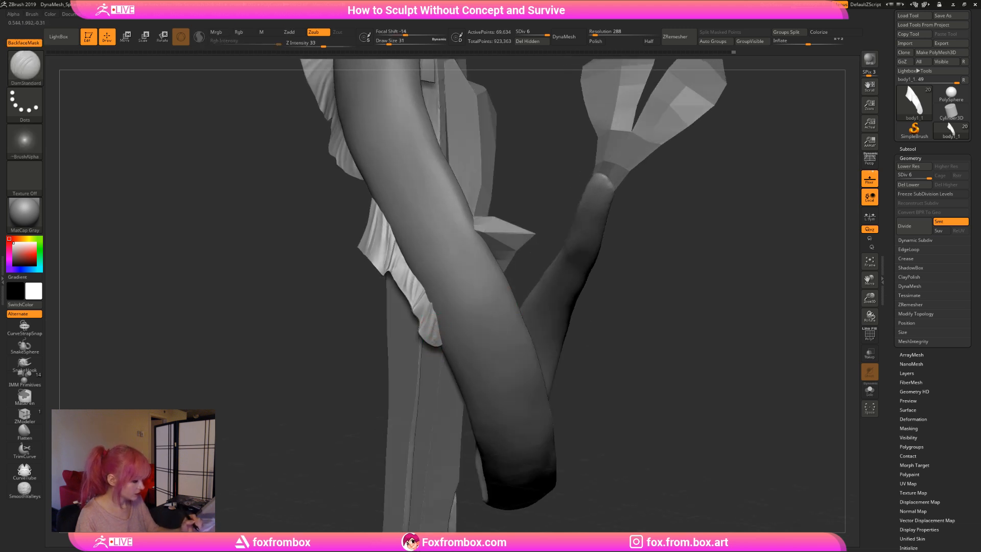
{"action": "key", "text": "shift"}
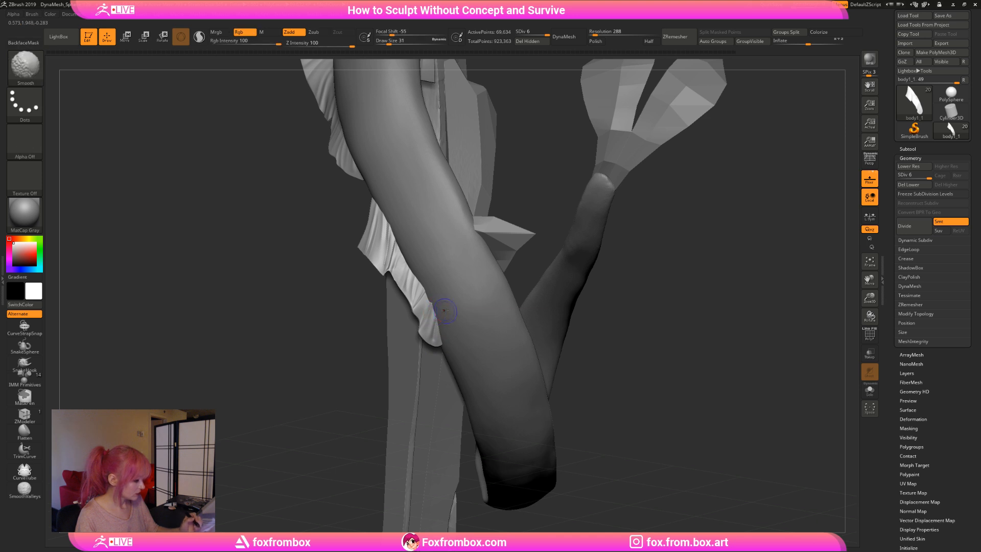
Check the small creased fin in isolation, then examine it against the tail with the whole model shown.
{"action": "mouse_move", "coordinate": [823, 335]}
{"action": "left_mouse_down", "text": "alt"}
{"action": "mouse_move", "coordinate": [797, 286]}
{"action": "mouse_move", "coordinate": [606, 290]}
{"action": "mouse_move", "coordinate": [568, 325]}
{"action": "mouse_move", "coordinate": [638, 338]}
{"action": "left_mouse_up", "text": "alt"}
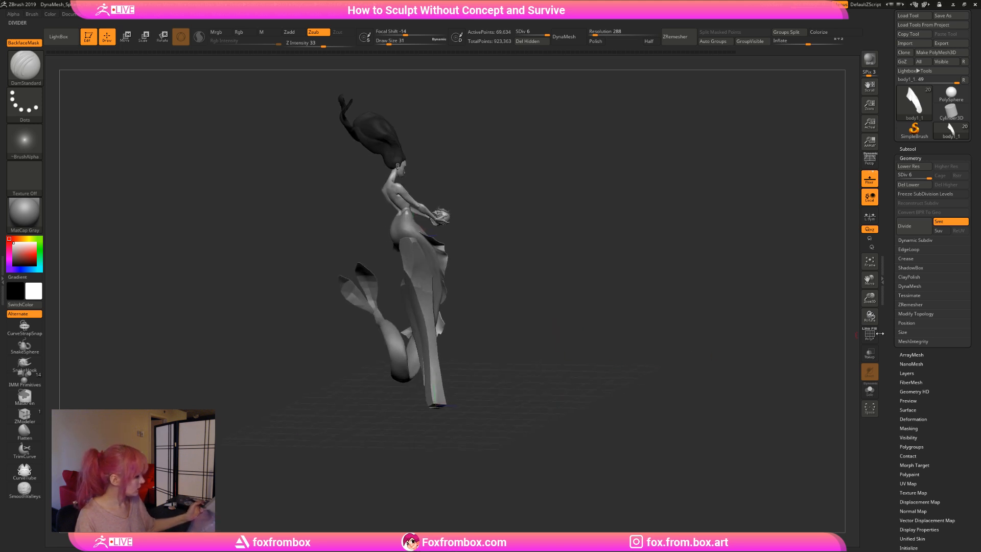
{"action": "left_click", "coordinate": [870, 391]}
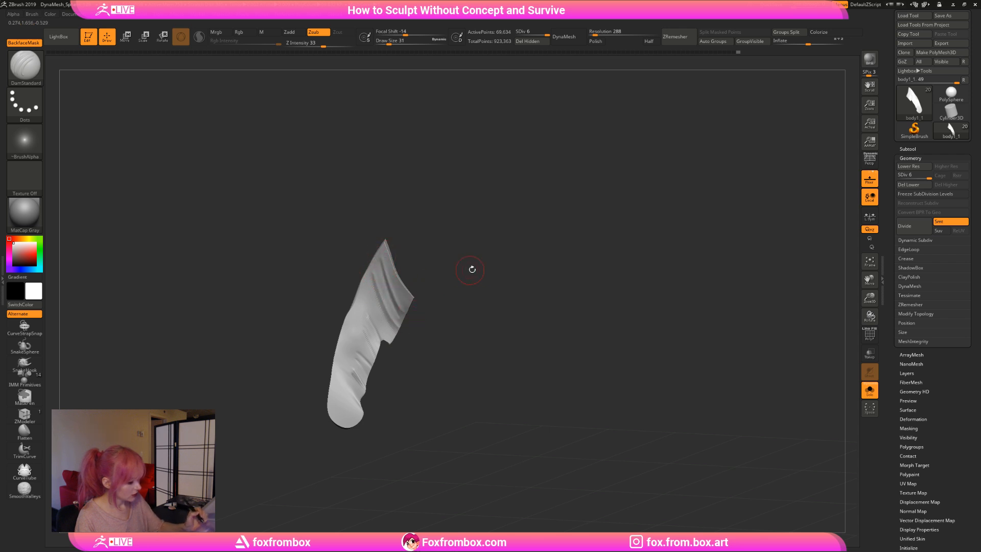
{"action": "left_click_drag", "start_coordinate": [472, 270], "coordinate": [402, 290]}
{"action": "left_click_drag", "start_coordinate": [479, 283], "coordinate": [534, 271]}
{"action": "left_click", "coordinate": [869, 390]}
{"action": "mouse_move", "coordinate": [870, 299]}
{"action": "left_mouse_down"}
{"action": "mouse_move", "coordinate": [757, 217]}
{"action": "mouse_move", "coordinate": [499, 320]}
{"action": "mouse_move", "coordinate": [543, 355]}
{"action": "mouse_move", "coordinate": [523, 363]}
{"action": "mouse_move", "coordinate": [535, 351]}
{"action": "mouse_move", "coordinate": [534, 317]}
{"action": "left_mouse_up"}
{"action": "left_click_drag", "start_coordinate": [870, 298], "coordinate": [722, 300]}
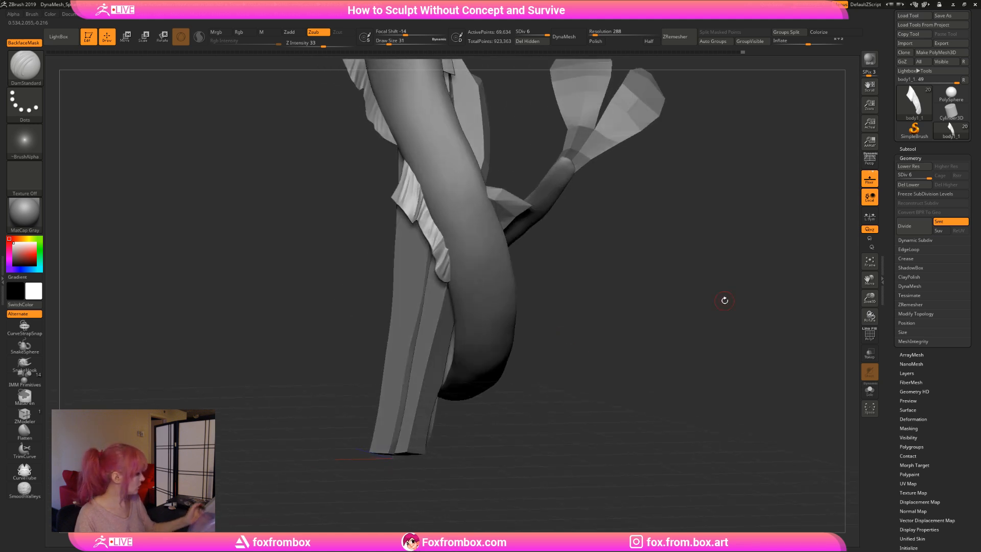
Show the hidden body1_8 subtool, then make the angular body1_2 fin behind the tail the active subtool.
{"action": "left_click", "coordinate": [920, 149]}
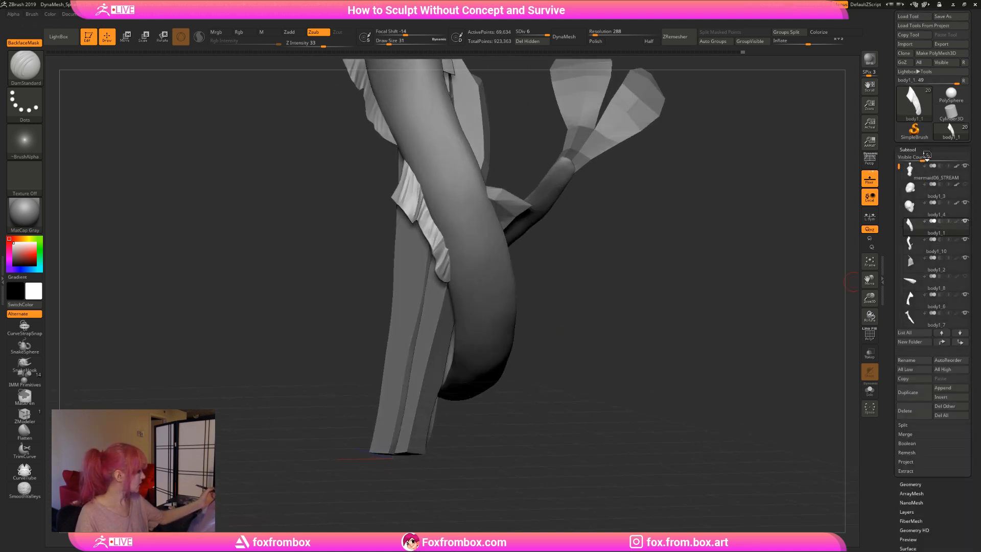
{"action": "left_click", "coordinate": [968, 280]}
{"action": "left_click_drag", "start_coordinate": [716, 298], "coordinate": [628, 254]}
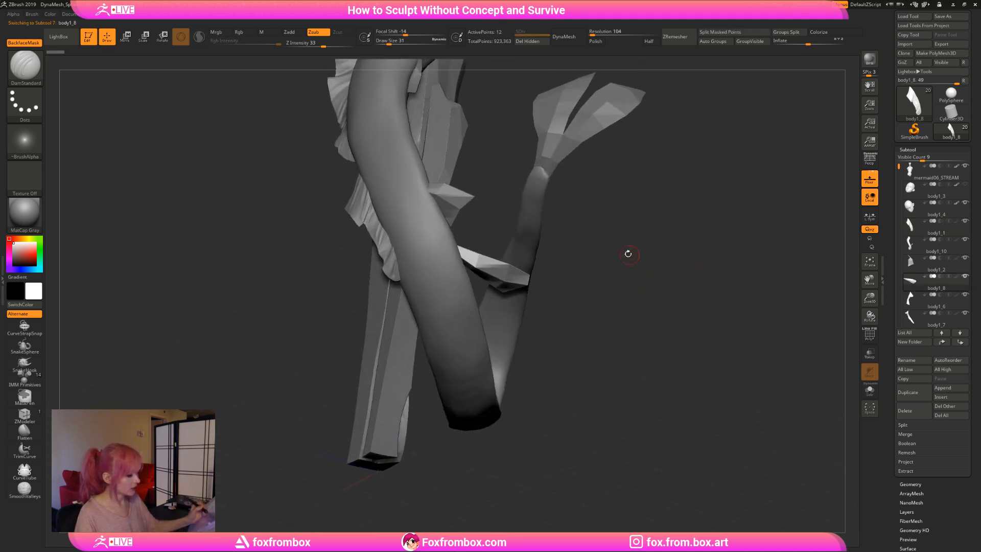
{"action": "left_click", "coordinate": [465, 194], "text": "alt"}
{"action": "left_click_drag", "start_coordinate": [666, 299], "coordinate": [661, 290]}
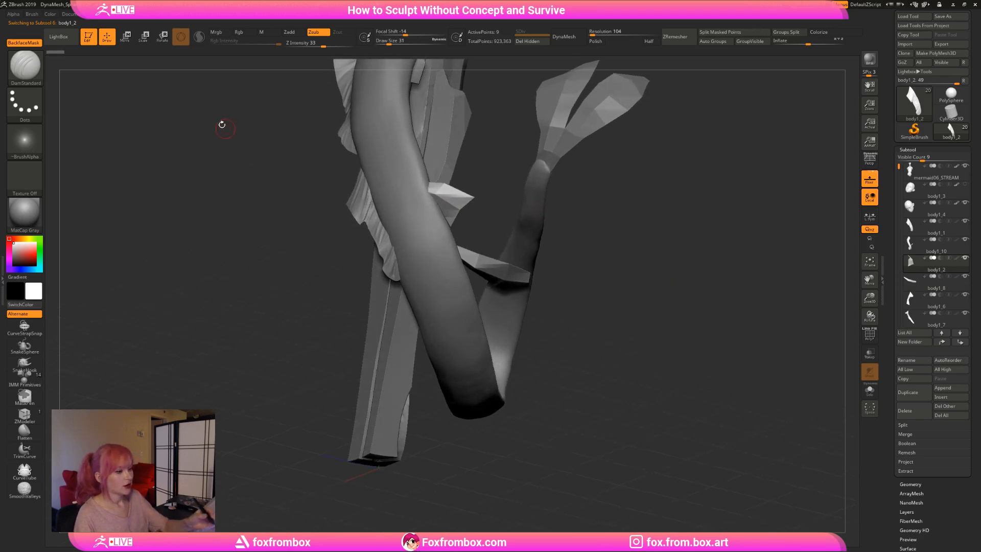
Duplicate the angular body1_2 fin with the Move gizmo and place the copy on the tail below the small creased fin.
{"action": "key", "text": "w"}
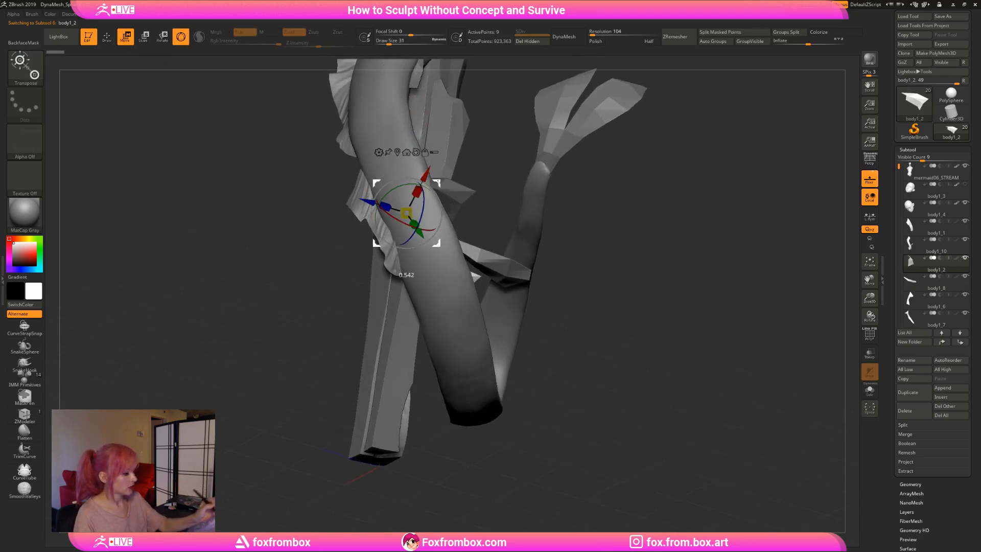
{"action": "left_click_drag", "start_coordinate": [438, 183], "coordinate": [405, 299], "text": "ctrl"}
{"action": "left_click_drag", "start_coordinate": [407, 249], "coordinate": [554, 256]}
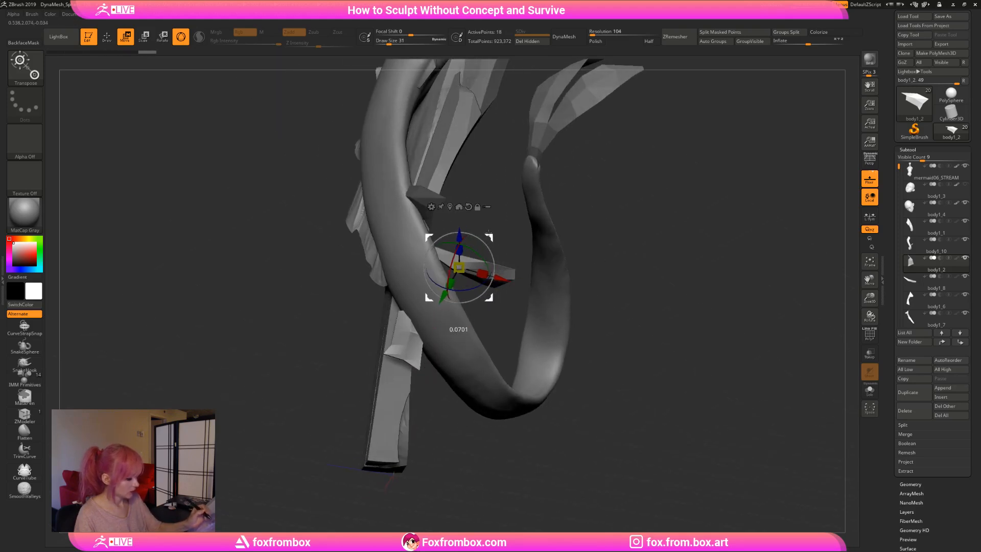
{"action": "left_click_drag", "start_coordinate": [489, 234], "coordinate": [480, 239]}
{"action": "left_click_drag", "start_coordinate": [567, 258], "coordinate": [596, 278]}
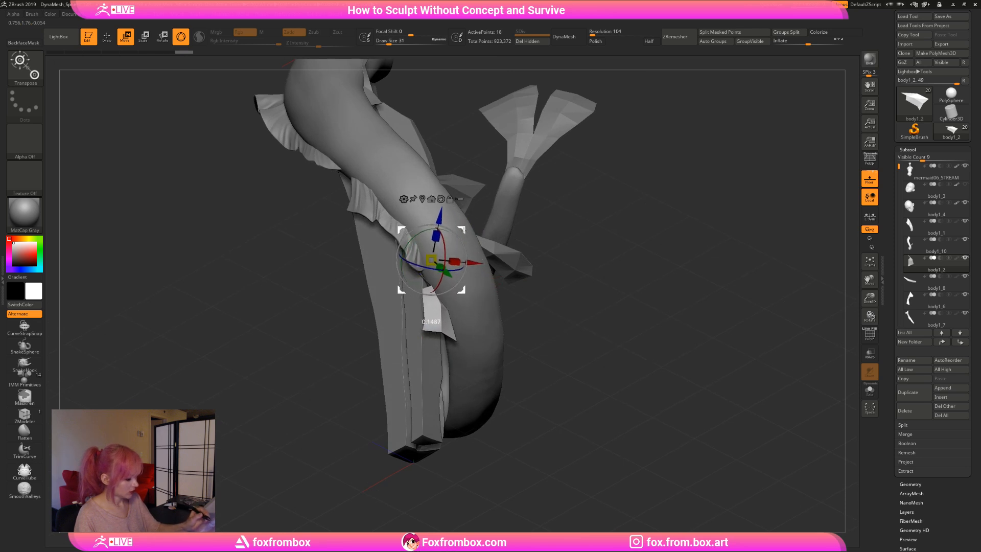
{"action": "left_click_drag", "start_coordinate": [464, 230], "coordinate": [466, 231]}
{"action": "left_click_drag", "start_coordinate": [593, 282], "coordinate": [480, 272]}
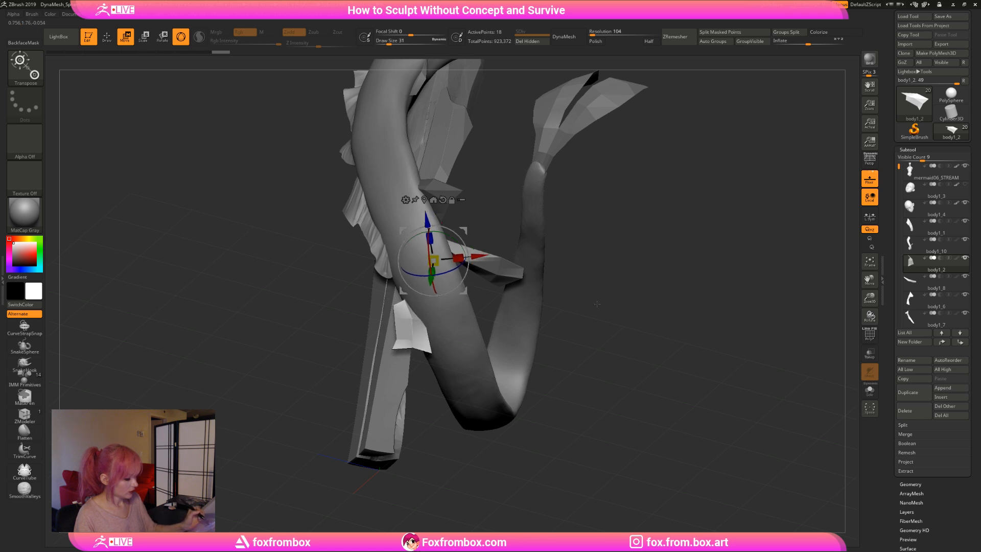
Adjust the copied fin's placement against the tail with the gizmo, checking it from underneath and other angles.
{"action": "left_click_drag", "start_coordinate": [597, 304], "coordinate": [438, 289]}
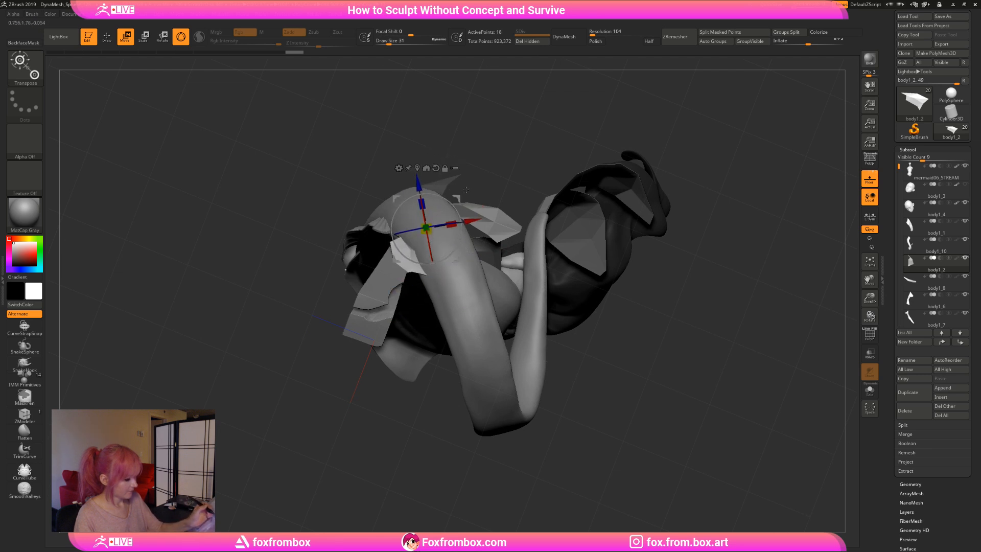
{"action": "left_click_drag", "start_coordinate": [664, 266], "coordinate": [690, 251]}
{"action": "left_click_drag", "start_coordinate": [460, 242], "coordinate": [442, 181]}
{"action": "left_click_drag", "start_coordinate": [542, 221], "coordinate": [501, 223]}
{"action": "left_click_drag", "start_coordinate": [442, 182], "coordinate": [432, 187]}
{"action": "left_click_drag", "start_coordinate": [503, 298], "coordinate": [601, 328]}
Isolate the fin subtool and pull the copied fin's upper point inward with the Move brush at draw size 17.
{"action": "left_click", "coordinate": [869, 391]}
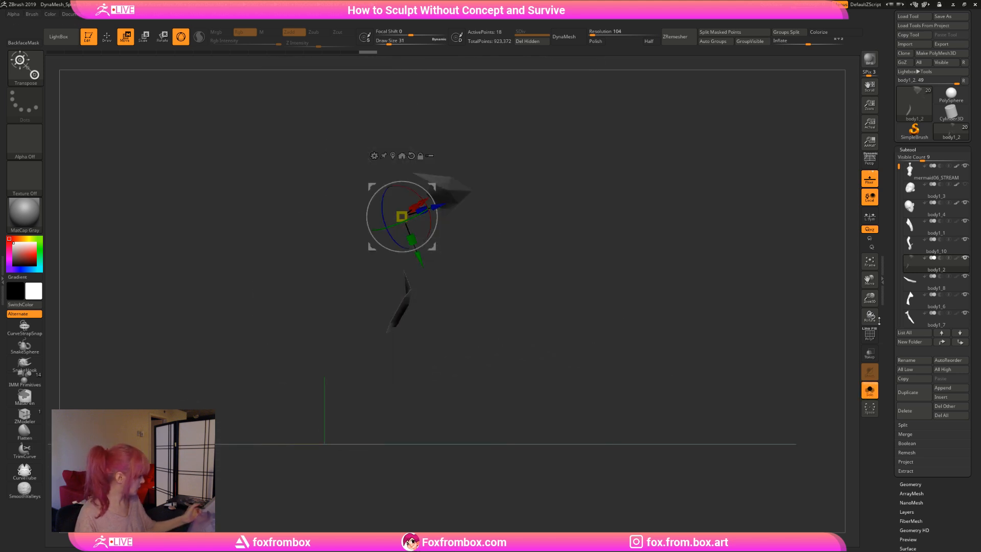
{"action": "left_click_drag", "start_coordinate": [798, 286], "coordinate": [574, 327], "text": "alt"}
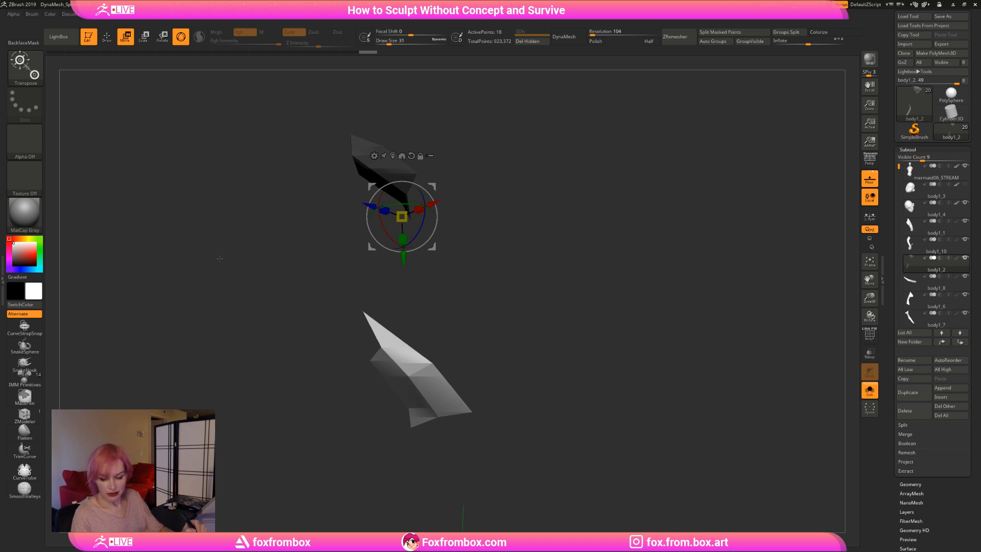
{"action": "key", "text": "q"}
{"action": "left_click", "coordinate": [386, 43]}
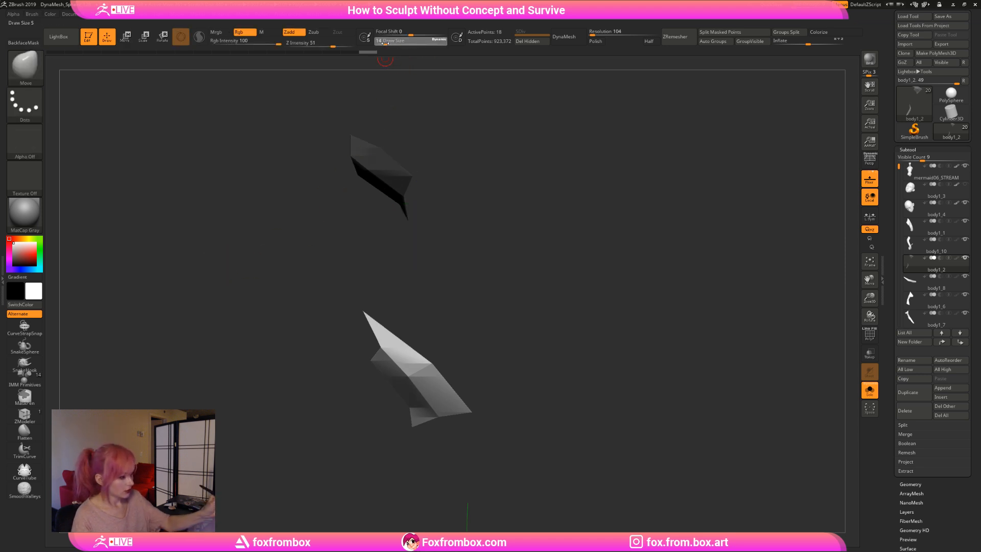
{"action": "mouse_move", "coordinate": [364, 310]}
{"action": "left_mouse_down"}
{"action": "mouse_move", "coordinate": [399, 335]}
{"action": "mouse_move", "coordinate": [383, 326]}
{"action": "left_mouse_up"}
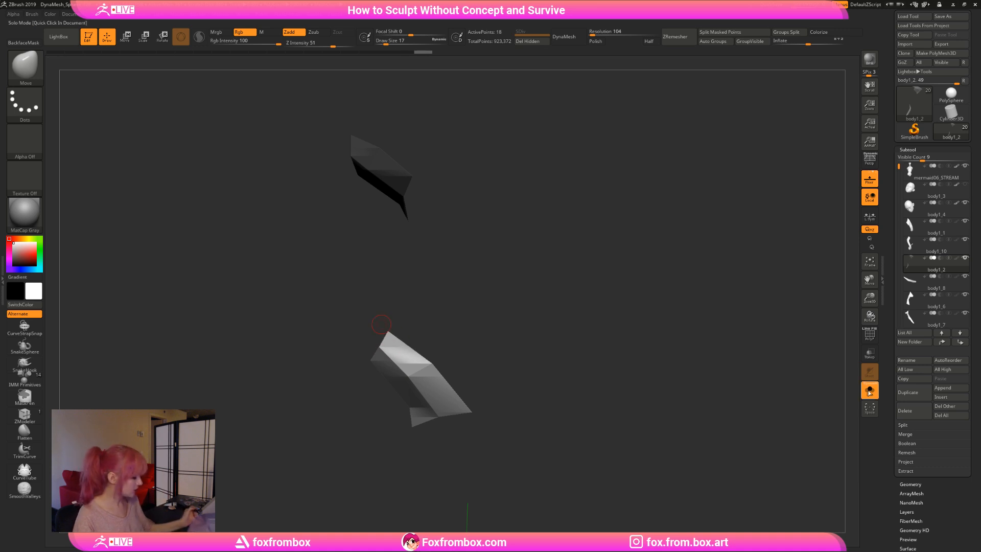
Check the copied fin against the full tail and pull its upper point slightly up and outward.
{"action": "left_click", "coordinate": [869, 390]}
{"action": "left_click_drag", "start_coordinate": [550, 319], "coordinate": [585, 294]}
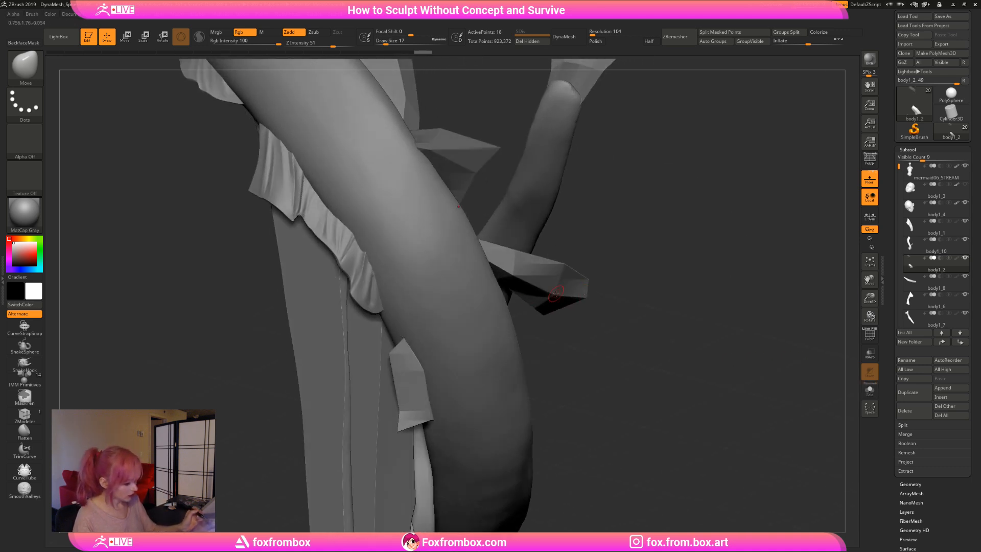
{"action": "left_click_drag", "start_coordinate": [633, 337], "coordinate": [596, 336]}
{"action": "mouse_move", "coordinate": [657, 320]}
{"action": "left_mouse_down"}
{"action": "mouse_move", "coordinate": [490, 314]}
{"action": "mouse_move", "coordinate": [505, 343]}
{"action": "left_mouse_up"}
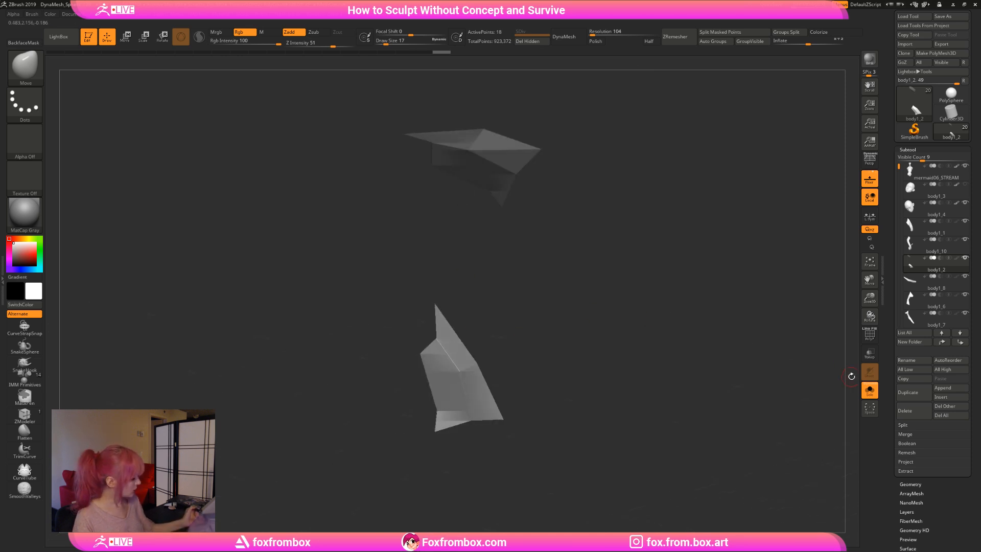
{"action": "left_click", "coordinate": [870, 390]}
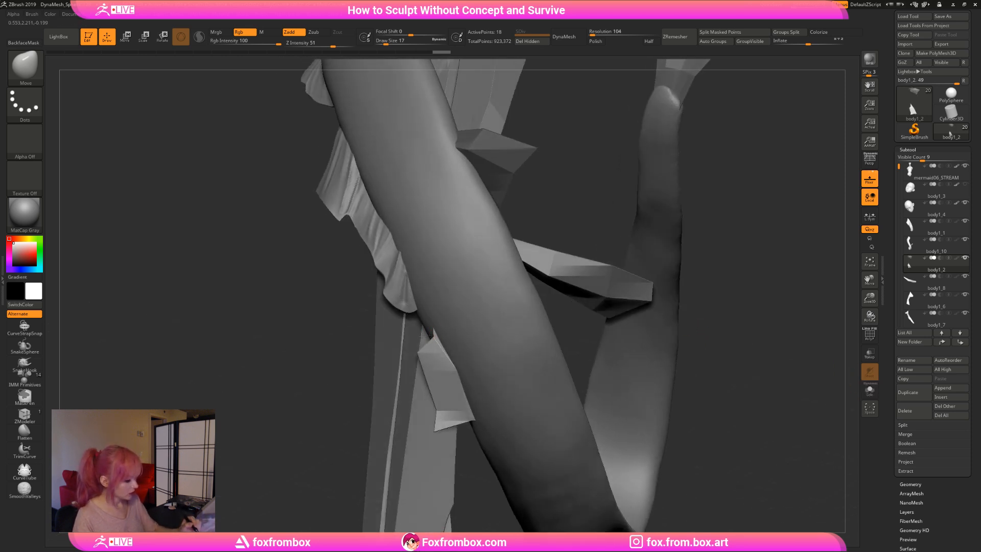
{"action": "left_click_drag", "start_coordinate": [434, 335], "coordinate": [426, 329]}
{"action": "left_click_drag", "start_coordinate": [746, 290], "coordinate": [734, 292]}
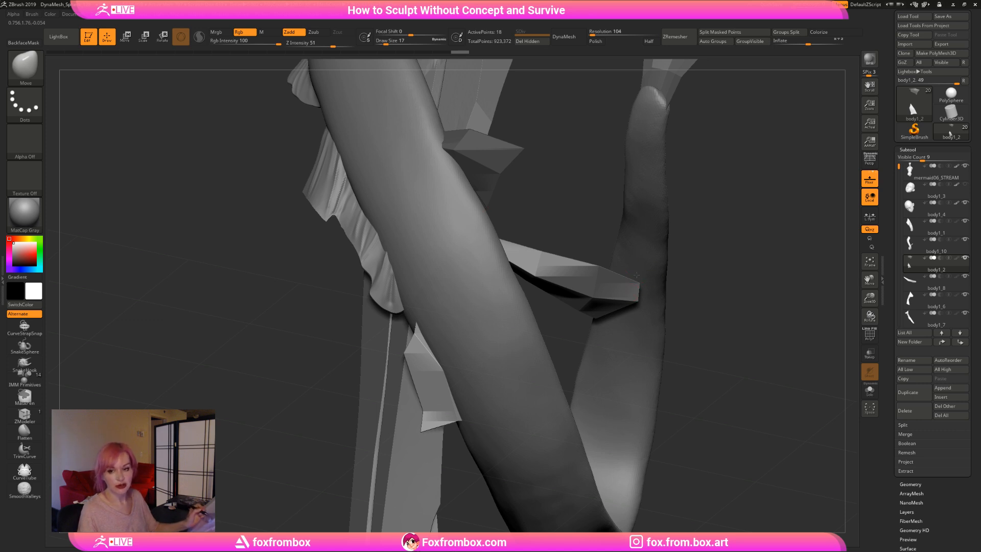
Turn on the polyframe display and pull the copied fin's upper outer edge and middle vertex outward from the tail.
{"action": "right_click_drag", "start_coordinate": [622, 281], "coordinate": [655, 292]}
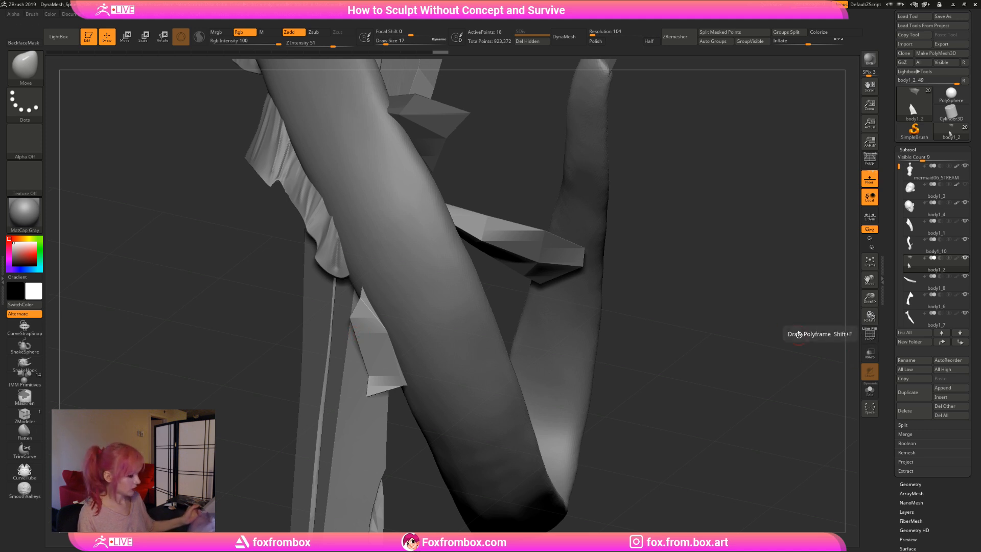
{"action": "left_click_drag", "start_coordinate": [790, 333], "coordinate": [749, 338]}
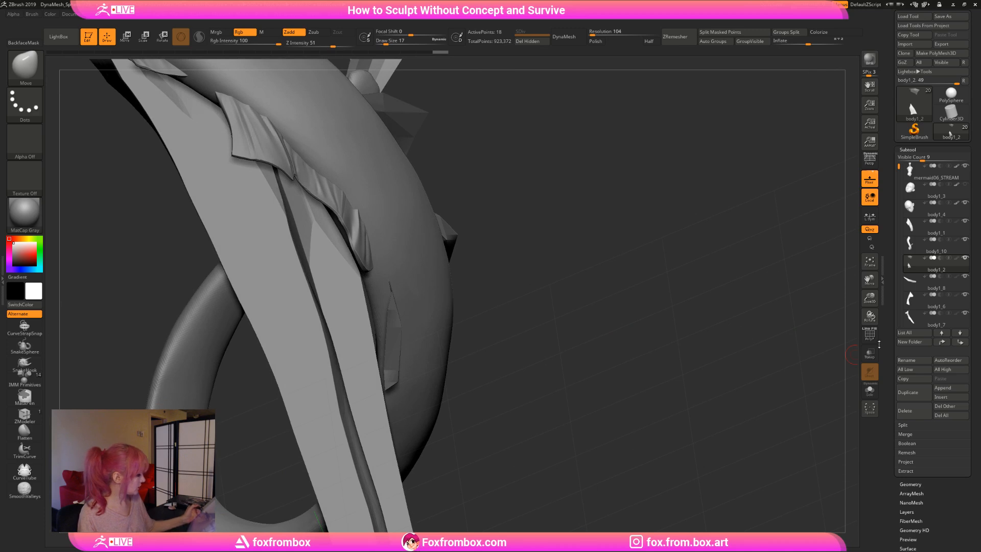
{"action": "left_click", "coordinate": [872, 336]}
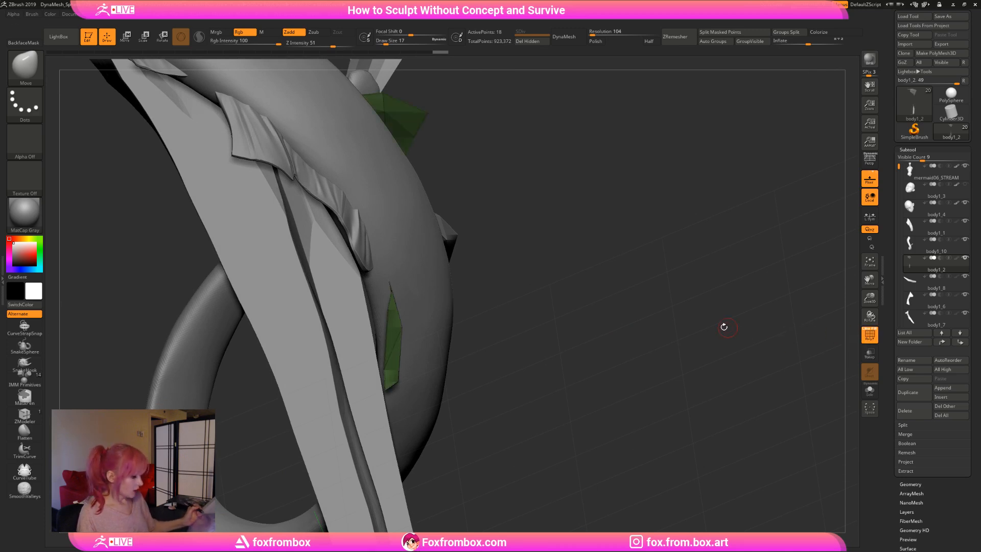
{"action": "mouse_move", "coordinate": [724, 327]}
{"action": "left_mouse_down"}
{"action": "mouse_move", "coordinate": [406, 363]}
{"action": "mouse_move", "coordinate": [397, 344]}
{"action": "left_mouse_up"}
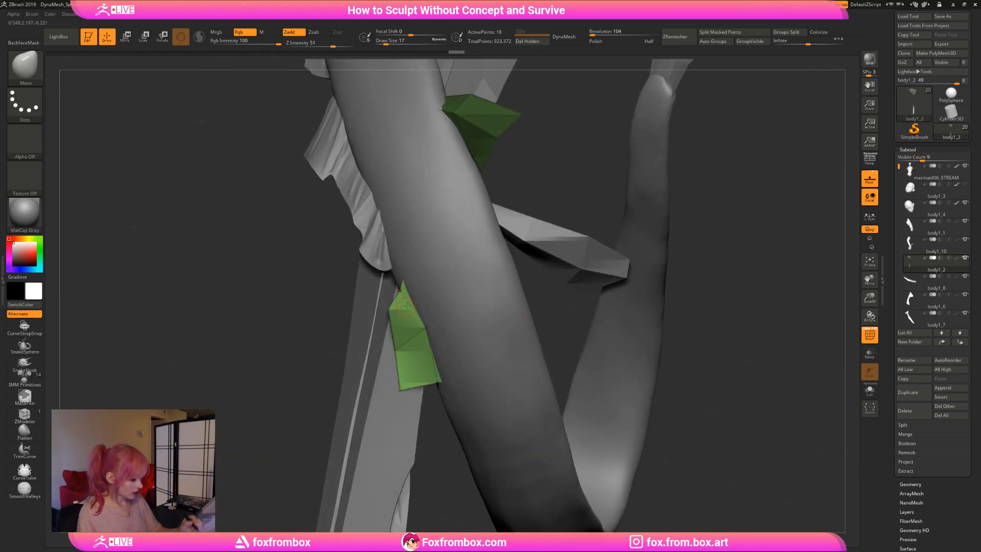
{"action": "left_click_drag", "start_coordinate": [401, 290], "coordinate": [390, 296]}
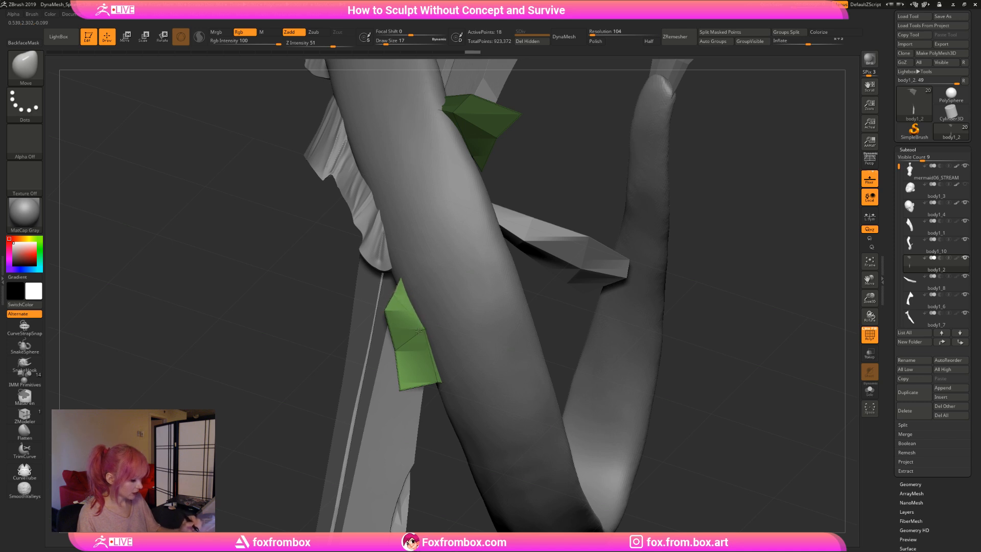
{"action": "left_click_drag", "start_coordinate": [418, 331], "coordinate": [410, 335]}
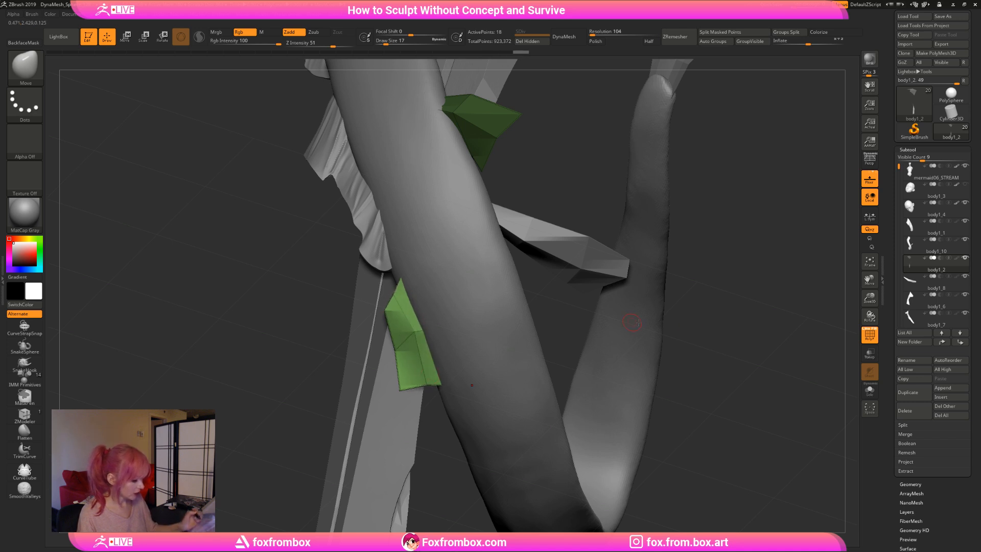
Isolate the fin subtool, pull the copied fin's inner corner and middle vertex inward, and recheck it on the full tail.
{"action": "left_click_drag", "start_coordinate": [715, 327], "coordinate": [434, 352]}
{"action": "left_click_drag", "start_coordinate": [521, 321], "coordinate": [437, 351]}
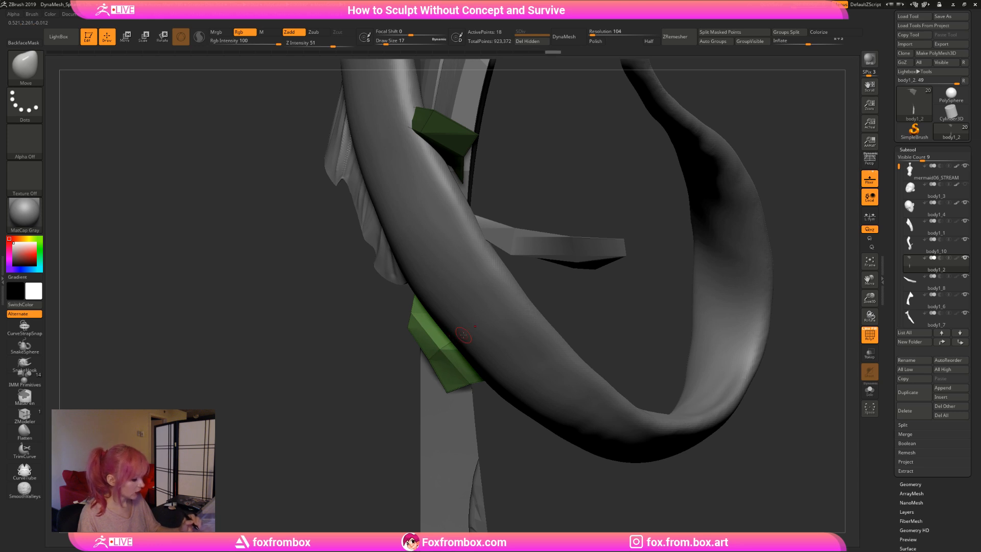
{"action": "left_click", "coordinate": [870, 390]}
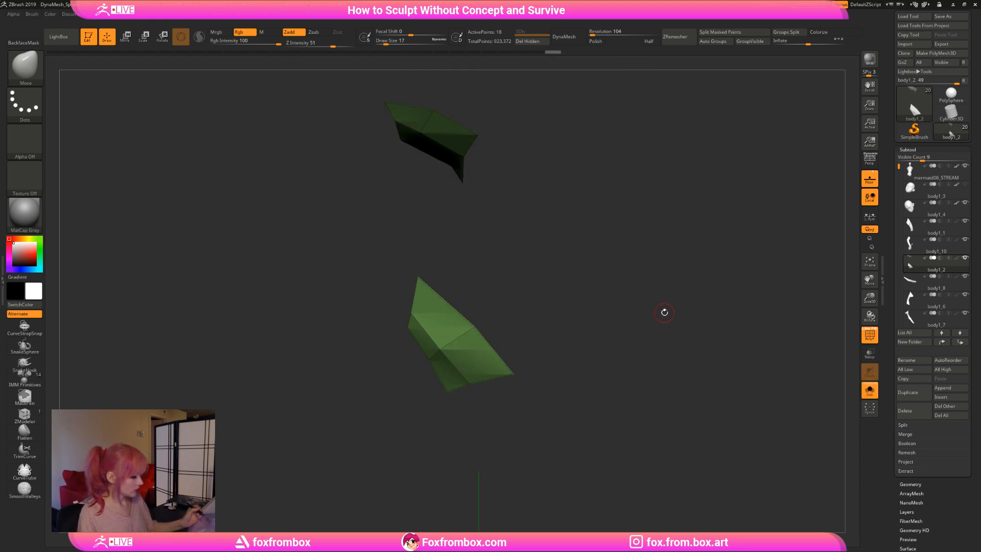
{"action": "left_click_drag", "start_coordinate": [512, 372], "coordinate": [494, 376]}
{"action": "left_click_drag", "start_coordinate": [457, 319], "coordinate": [441, 326]}
{"action": "mouse_move", "coordinate": [471, 287]}
{"action": "left_mouse_down"}
{"action": "mouse_move", "coordinate": [486, 284]}
{"action": "mouse_move", "coordinate": [483, 304]}
{"action": "mouse_move", "coordinate": [511, 305]}
{"action": "mouse_move", "coordinate": [428, 316]}
{"action": "left_mouse_up"}
{"action": "left_click", "coordinate": [870, 390]}
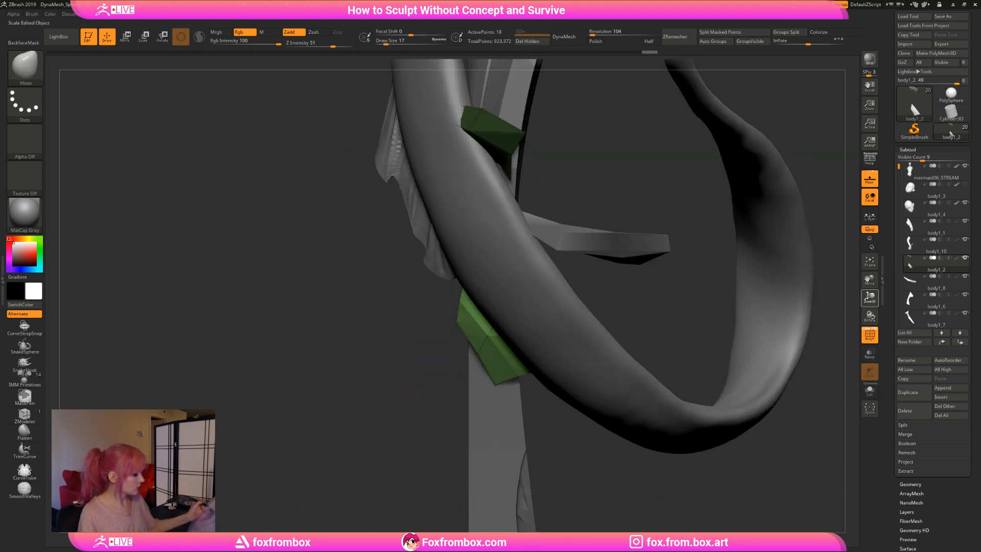
{"action": "left_click_drag", "start_coordinate": [798, 240], "coordinate": [559, 296]}
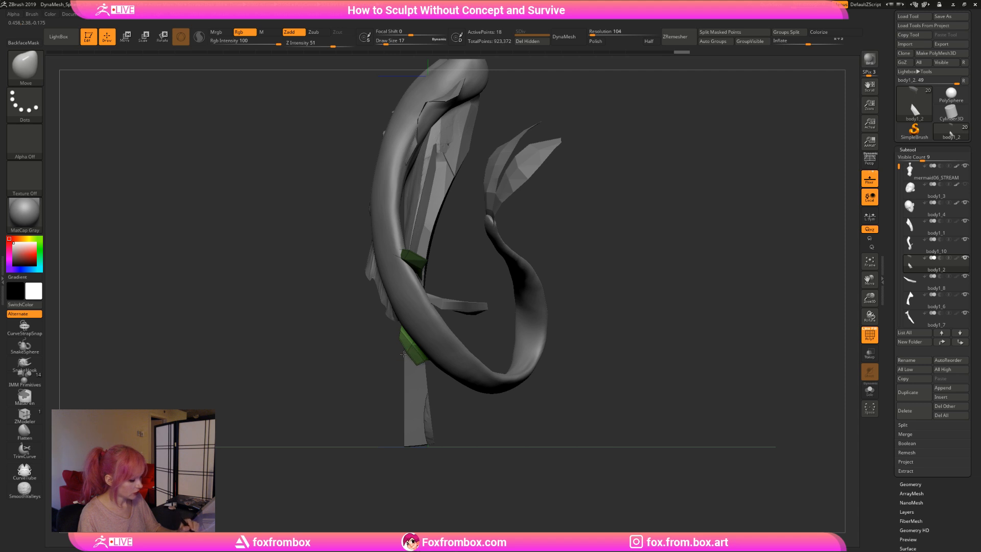
Isolate the fin subtool, bend the copied fin's middle with the Move brush at draw size 74, and redisplay the full tail with draw size 46.
{"action": "left_click_drag", "start_coordinate": [602, 306], "coordinate": [527, 286]}
{"action": "mouse_move", "coordinate": [874, 307]}
{"action": "left_mouse_down"}
{"action": "mouse_move", "coordinate": [646, 328]}
{"action": "mouse_move", "coordinate": [455, 285]}
{"action": "left_mouse_up"}
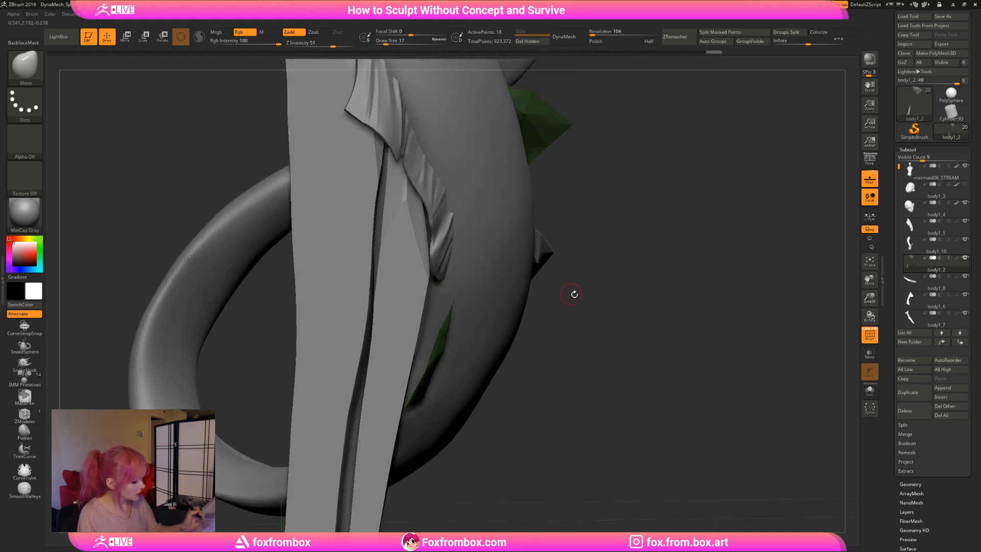
{"action": "left_click_drag", "start_coordinate": [572, 294], "coordinate": [446, 330]}
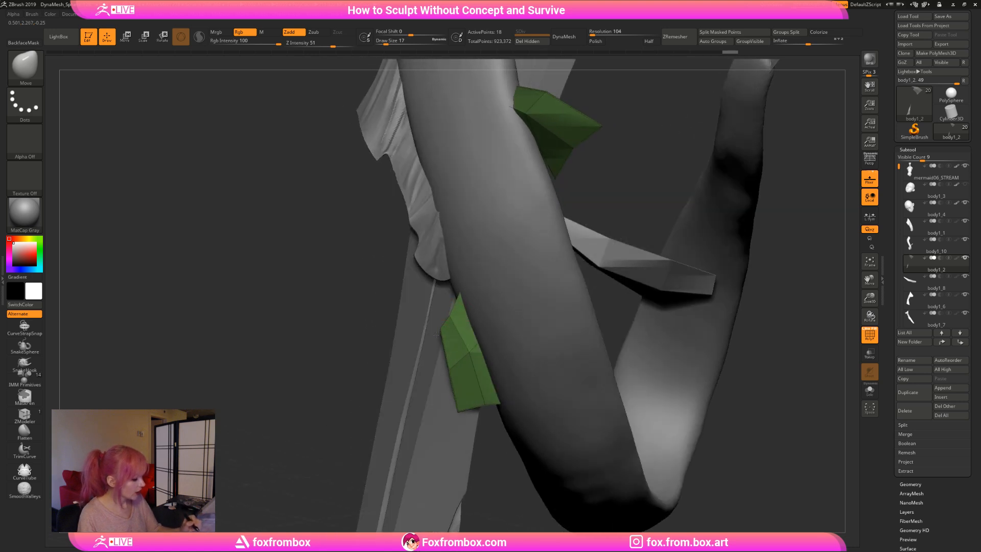
{"action": "left_click_drag", "start_coordinate": [332, 390], "coordinate": [425, 318]}
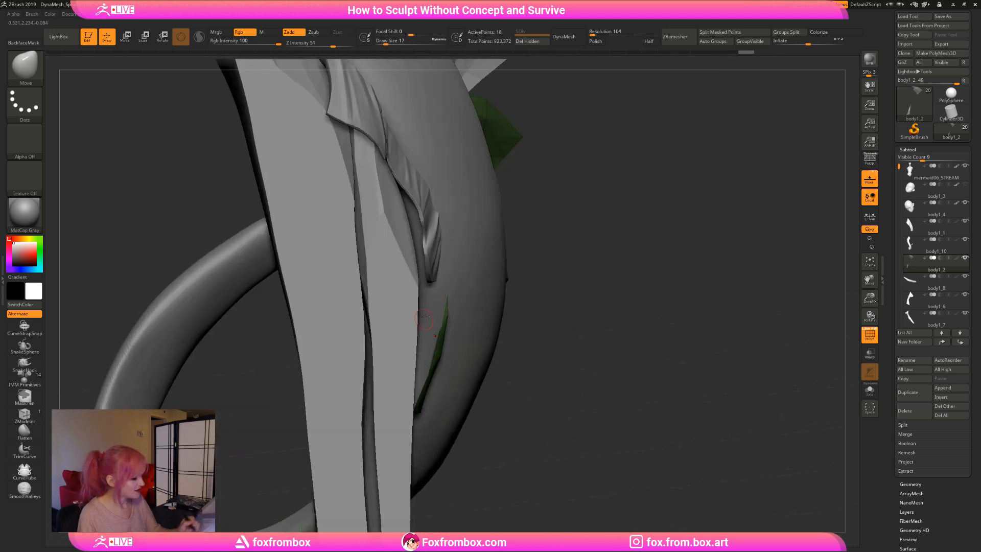
{"action": "mouse_move", "coordinate": [634, 299]}
{"action": "left_mouse_down"}
{"action": "mouse_move", "coordinate": [583, 301]}
{"action": "mouse_move", "coordinate": [600, 299]}
{"action": "left_mouse_up"}
{"action": "left_click_drag", "start_coordinate": [387, 43], "coordinate": [396, 43]}
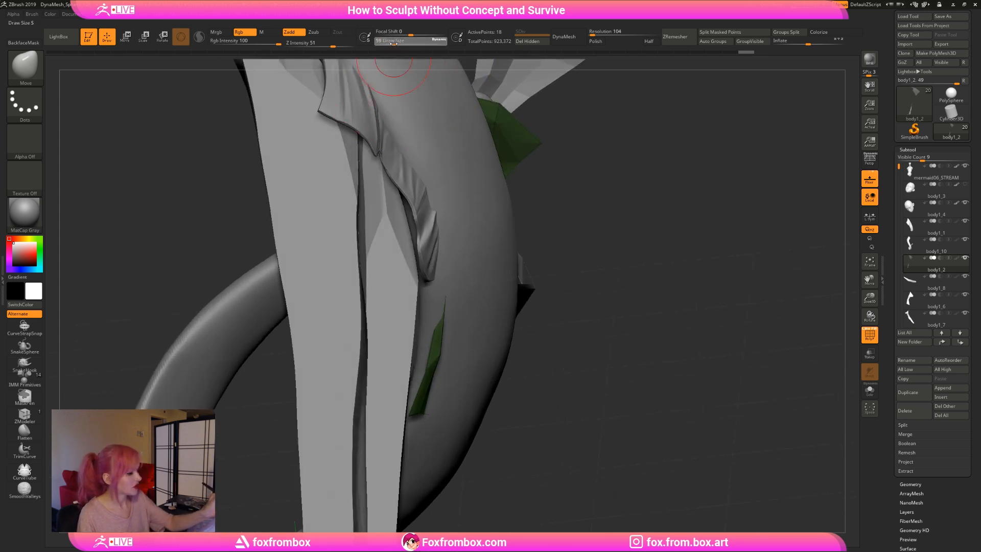
{"action": "left_click_drag", "start_coordinate": [552, 204], "coordinate": [662, 289]}
{"action": "left_click", "coordinate": [870, 390]}
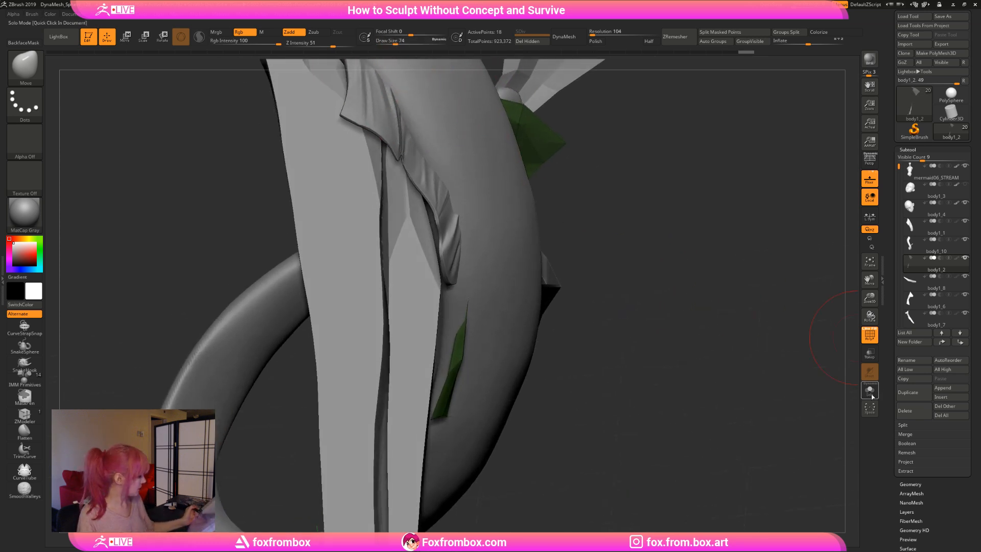
{"action": "left_click_drag", "start_coordinate": [601, 219], "coordinate": [612, 262]}
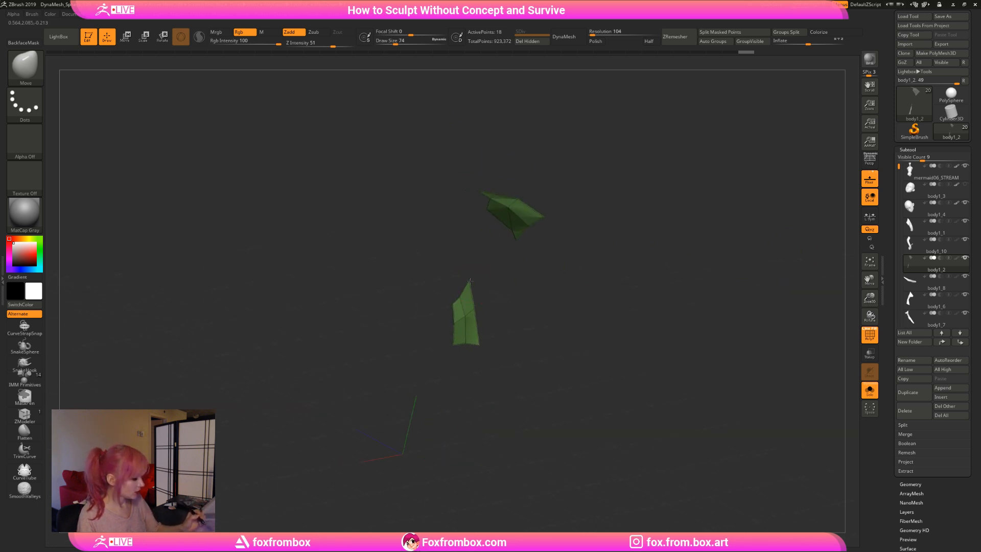
{"action": "mouse_move", "coordinate": [487, 291]}
{"action": "left_mouse_down"}
{"action": "mouse_move", "coordinate": [469, 313]}
{"action": "mouse_move", "coordinate": [485, 301]}
{"action": "mouse_move", "coordinate": [460, 282]}
{"action": "mouse_move", "coordinate": [511, 286]}
{"action": "mouse_move", "coordinate": [508, 325]}
{"action": "mouse_move", "coordinate": [457, 352]}
{"action": "left_mouse_up"}
{"action": "left_click", "coordinate": [392, 42]}
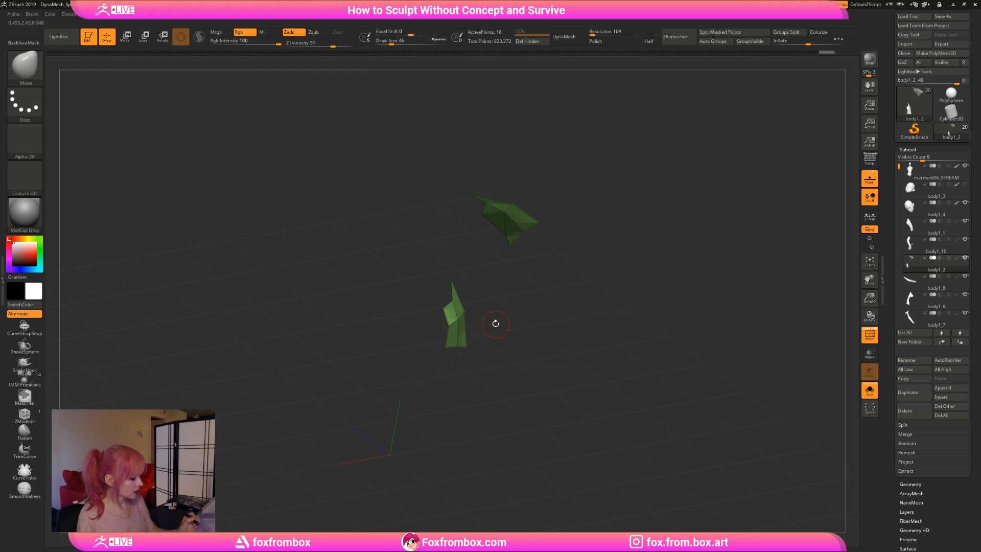
{"action": "left_click", "coordinate": [869, 389]}
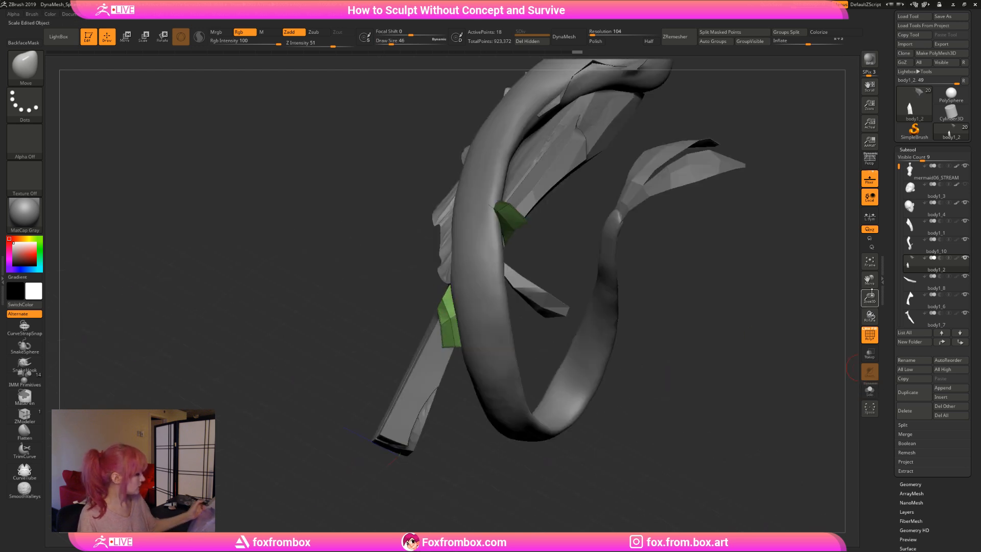
Switch to the ZModeler brush and insert a crosswise edge loop in the lower half of the copied fin, undoing the accidental edge crease.
{"action": "left_click_drag", "start_coordinate": [872, 293], "coordinate": [871, 255]}
{"action": "left_click_drag", "start_coordinate": [640, 288], "coordinate": [596, 326], "text": "shift"}
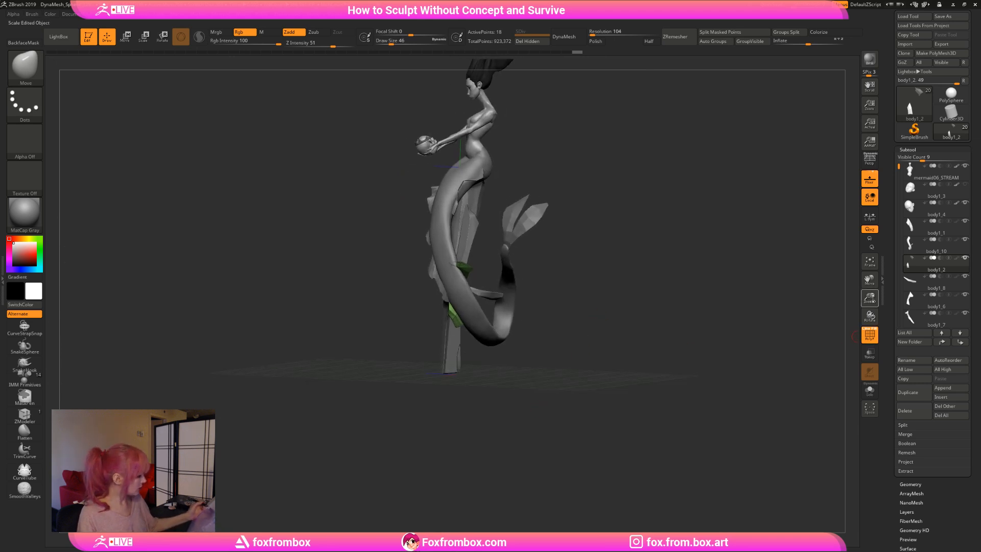
{"action": "left_click_drag", "start_coordinate": [869, 298], "coordinate": [869, 337]}
{"action": "left_click_drag", "start_coordinate": [740, 307], "coordinate": [711, 276], "text": "alt"}
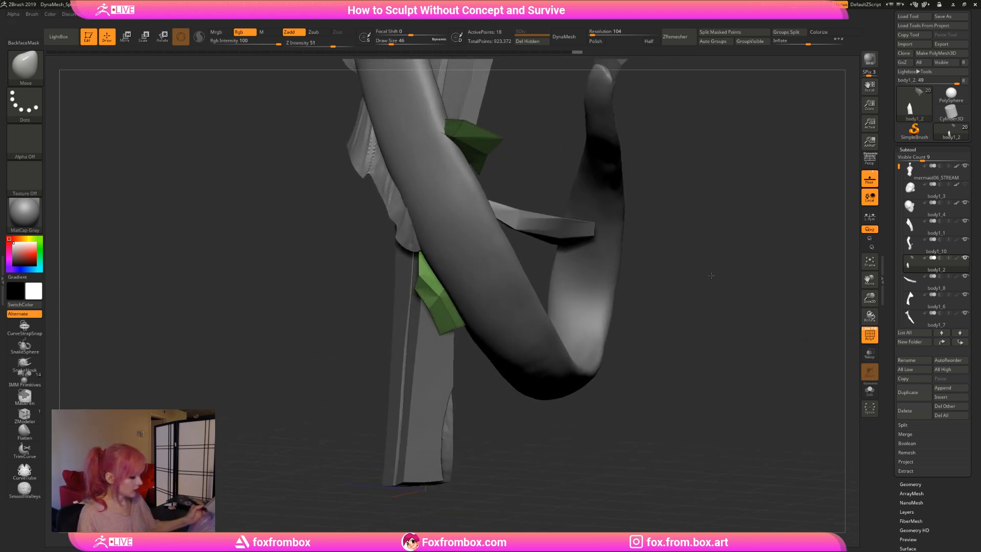
{"action": "left_click", "coordinate": [24, 415]}
{"action": "left_click", "coordinate": [448, 334]}
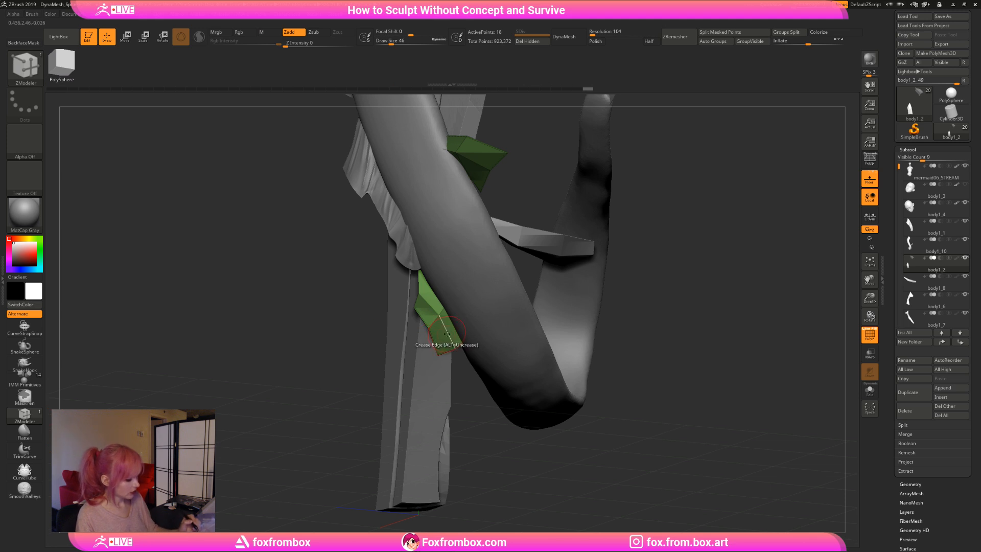
{"action": "left_click", "coordinate": [452, 348]}
{"action": "key", "text": "ctrl+z"}
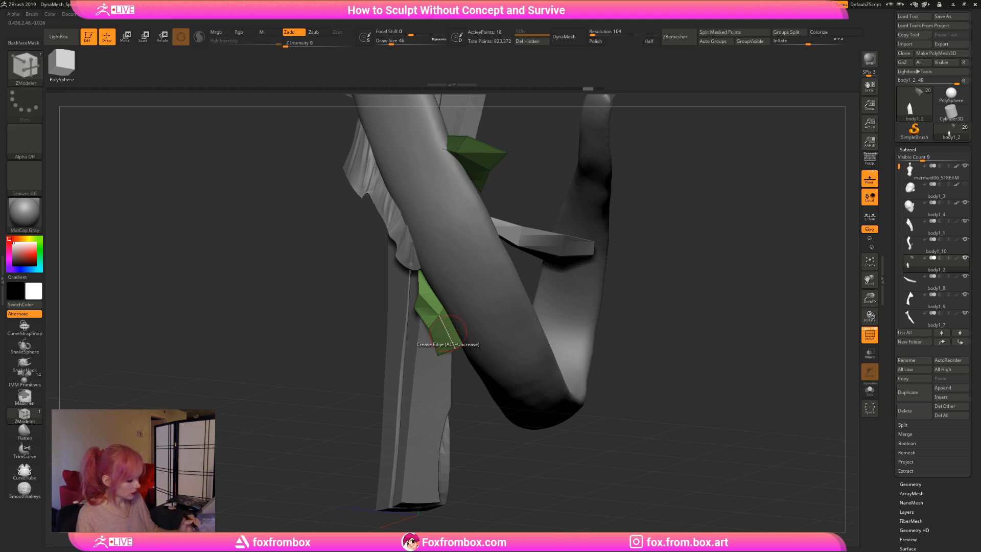
{"action": "key", "text": "space"}
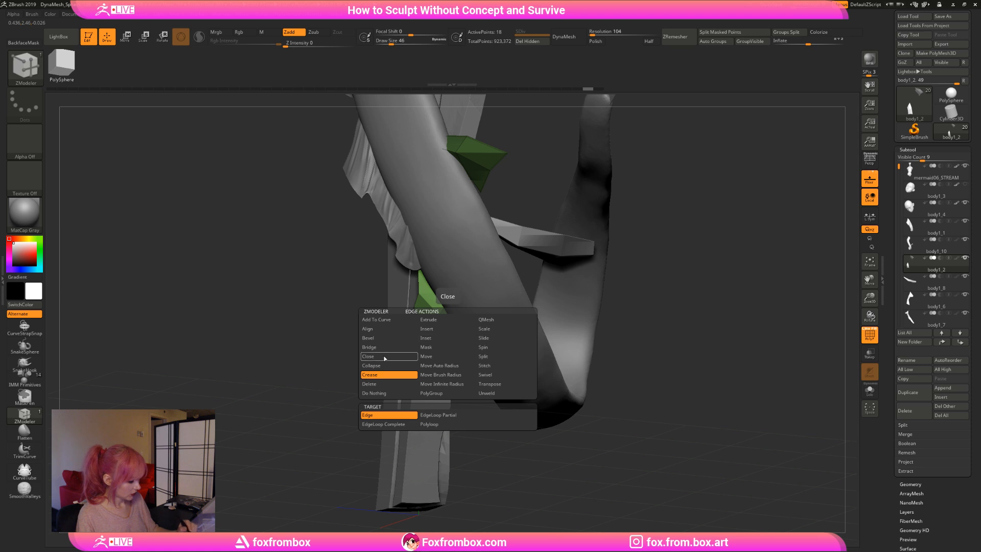
{"action": "left_click", "coordinate": [446, 329]}
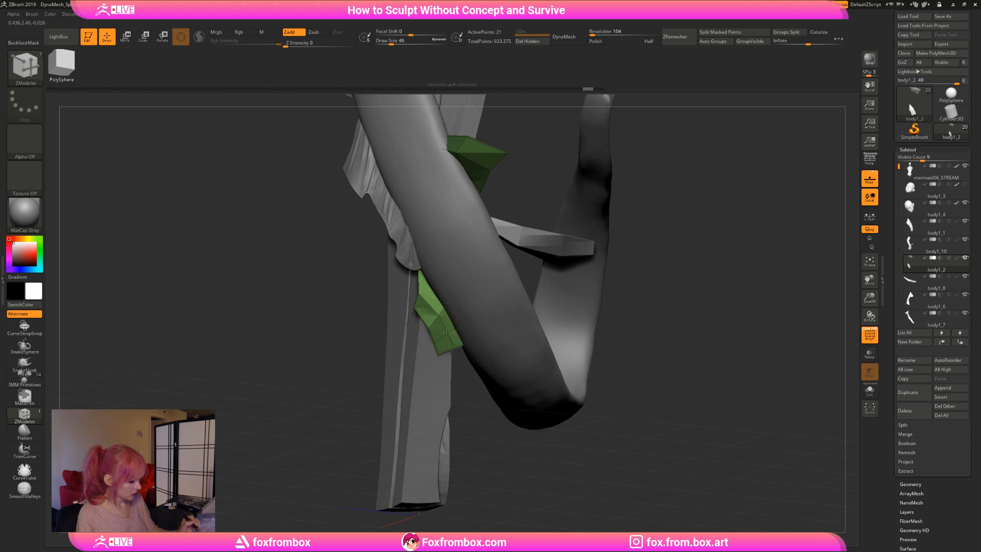
Pull the copied fin's lower outer corner down into a point and insert a lengthwise edge loop.
{"action": "left_click_drag", "start_coordinate": [439, 355], "coordinate": [432, 382]}
{"action": "left_click_drag", "start_coordinate": [611, 327], "coordinate": [409, 358]}
{"action": "left_click", "coordinate": [443, 345]}
{"action": "key", "text": "space"}
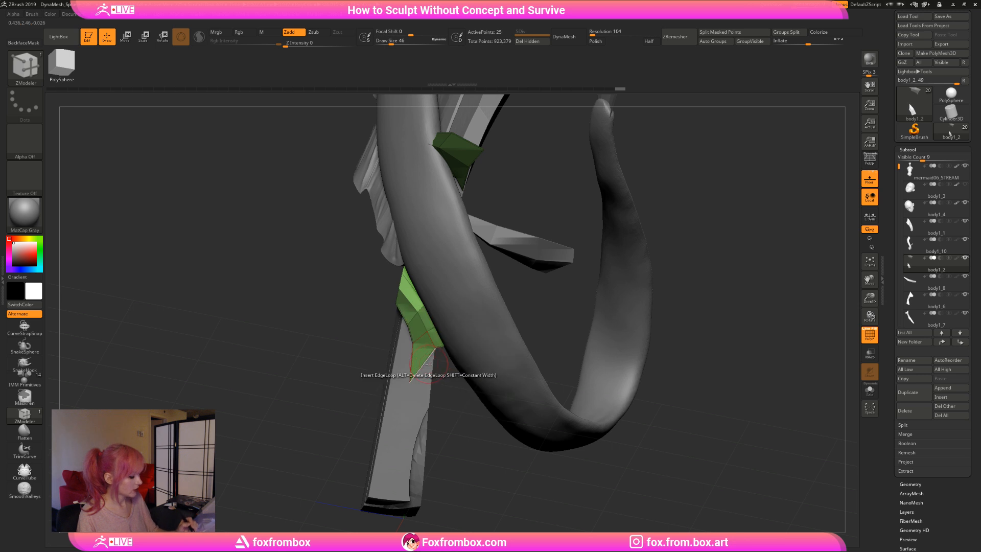
{"action": "key", "text": "space"}
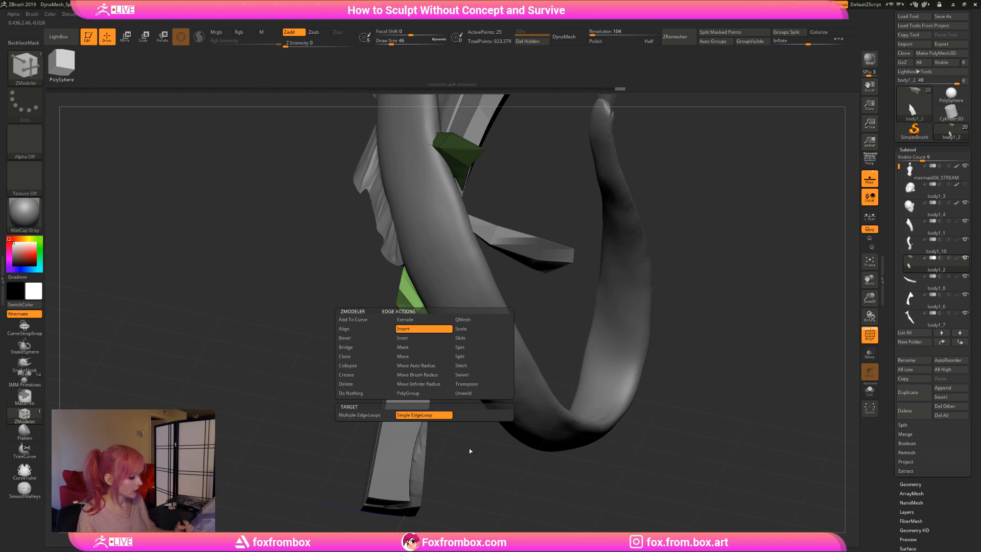
{"action": "left_click", "coordinate": [425, 375]}
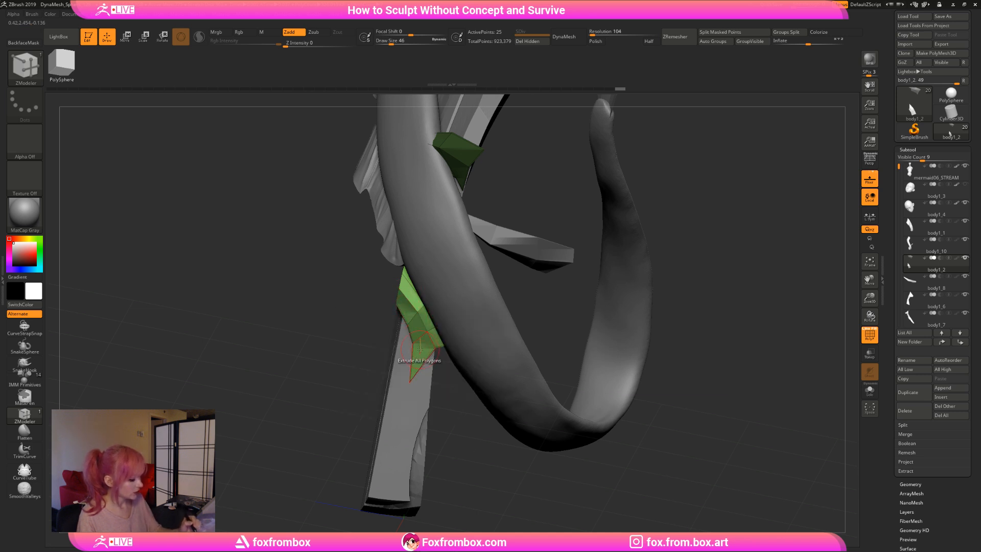
{"action": "key", "text": "space"}
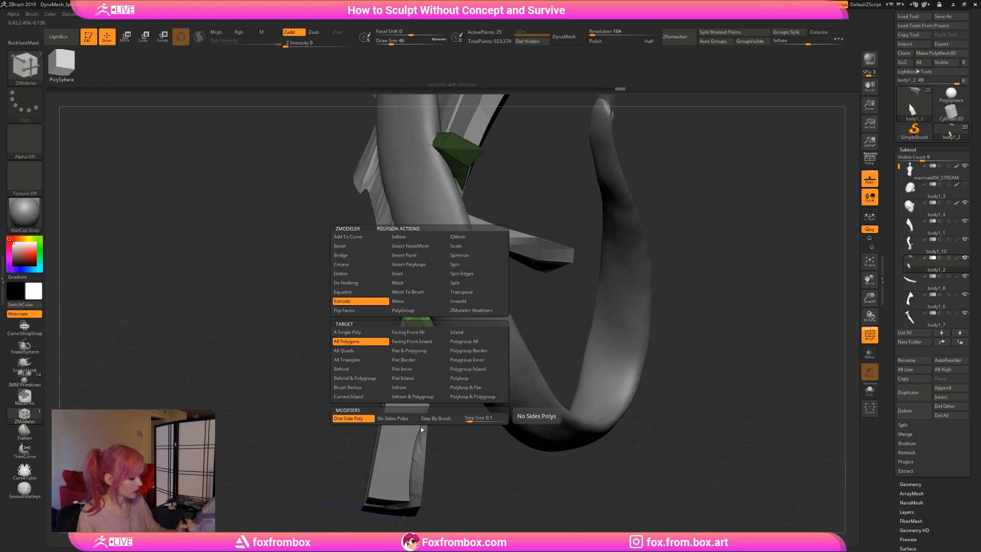
{"action": "left_click_drag", "start_coordinate": [448, 469], "coordinate": [504, 332]}
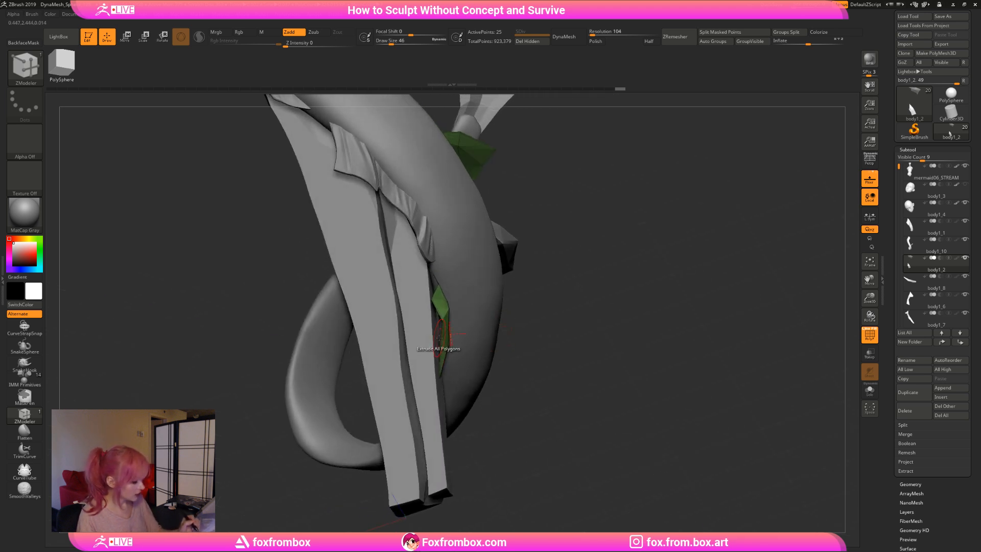
{"action": "left_click_drag", "start_coordinate": [441, 338], "coordinate": [443, 317]}
{"action": "key", "text": "ctrl+z"}
Pull the copied fin's lower inner corner outward at draw size 22 and adjust its middle vertex with the subtool isolated.
{"action": "left_click_drag", "start_coordinate": [581, 333], "coordinate": [475, 246]}
{"action": "left_click", "coordinate": [387, 42]}
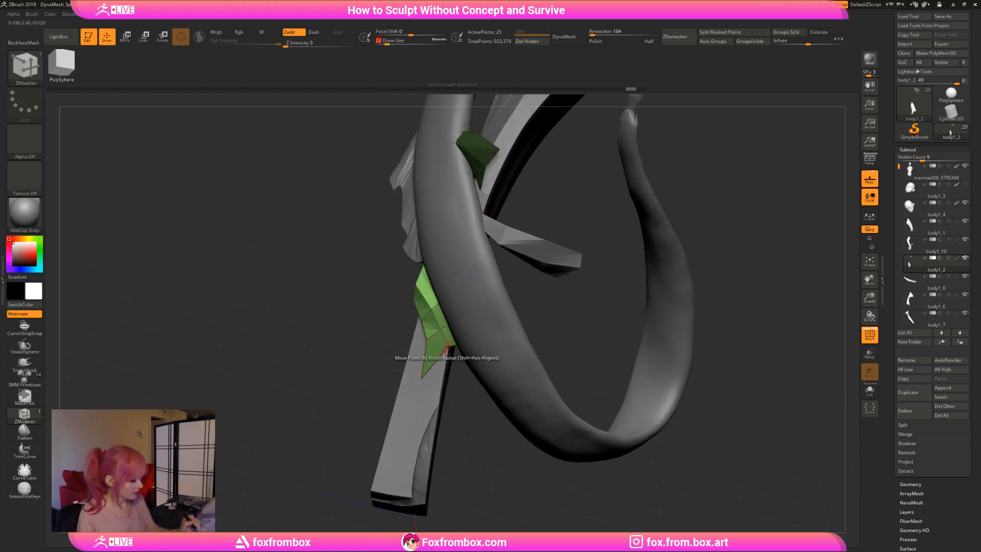
{"action": "left_click_drag", "start_coordinate": [448, 347], "coordinate": [449, 352]}
{"action": "left_click_drag", "start_coordinate": [716, 360], "coordinate": [766, 370]}
{"action": "left_click", "coordinate": [870, 389]}
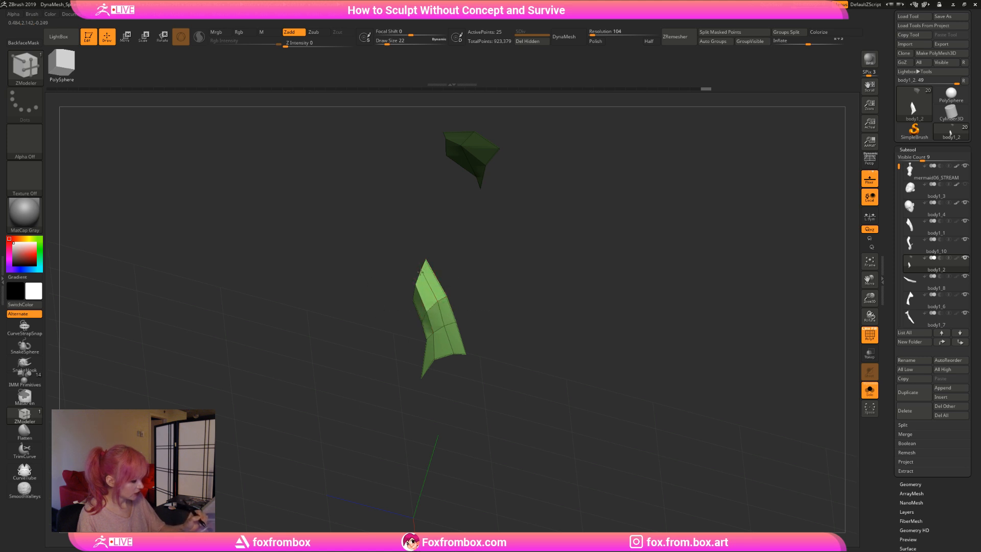
{"action": "left_click_drag", "start_coordinate": [464, 272], "coordinate": [458, 292]}
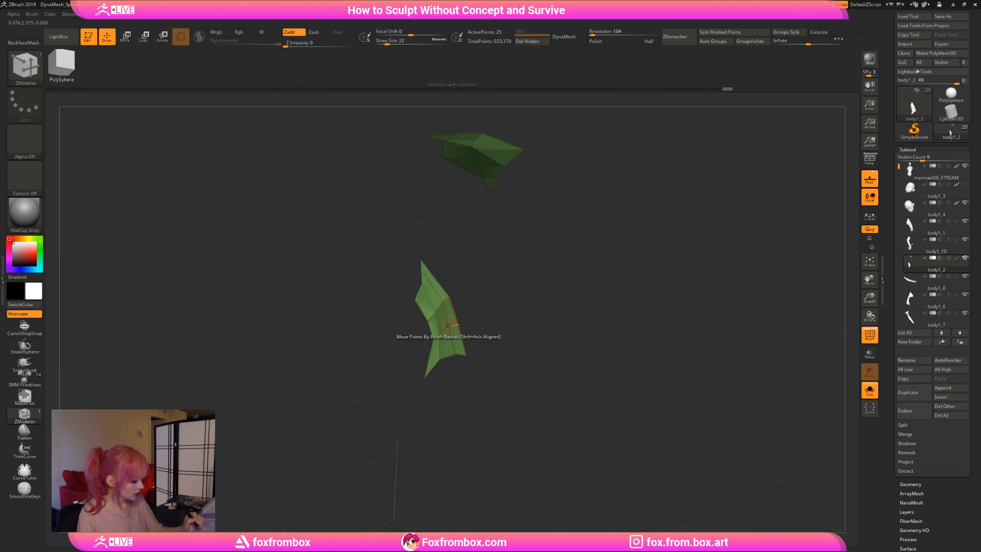
{"action": "left_click_drag", "start_coordinate": [449, 326], "coordinate": [468, 301]}
{"action": "left_click", "coordinate": [871, 391]}
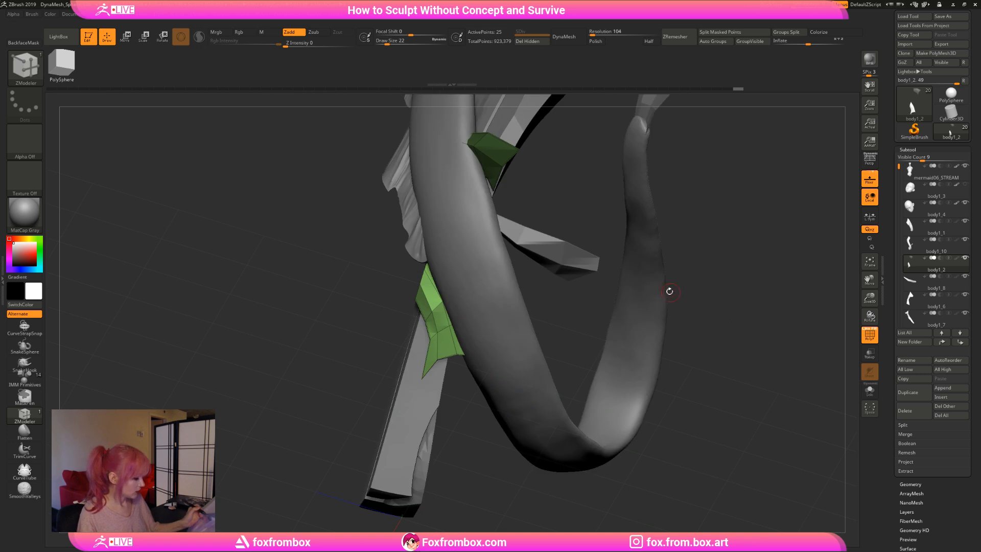
Check the copied fin against the tail from both sides and delete its extra lengthwise edge loop.
{"action": "left_click_drag", "start_coordinate": [669, 291], "coordinate": [575, 231]}
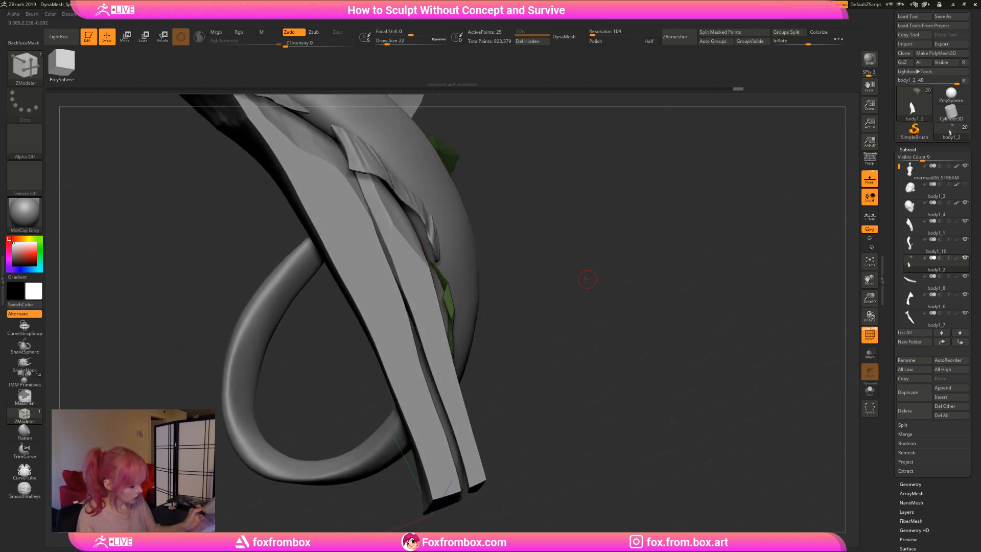
{"action": "left_click_drag", "start_coordinate": [587, 278], "coordinate": [513, 285]}
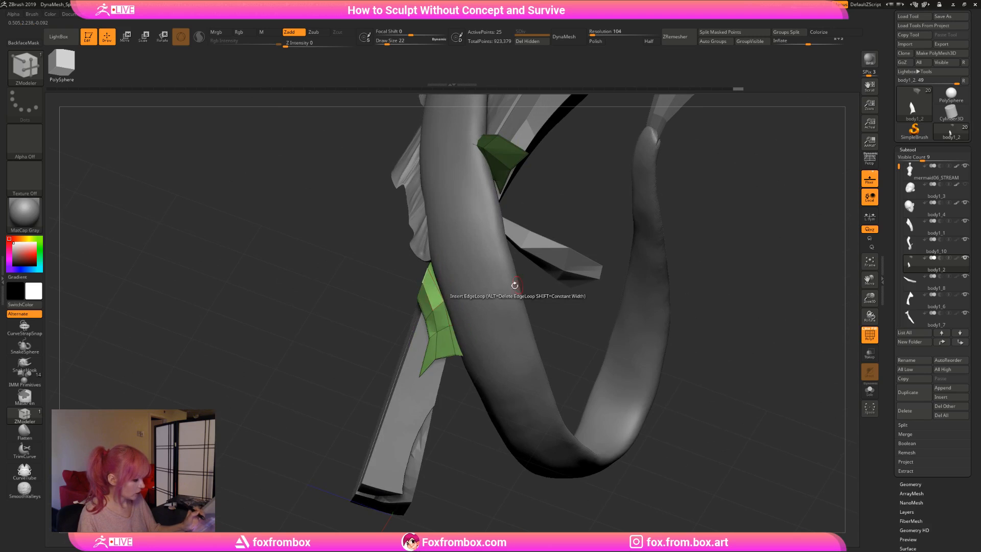
{"action": "left_click", "coordinate": [432, 279], "text": "alt"}
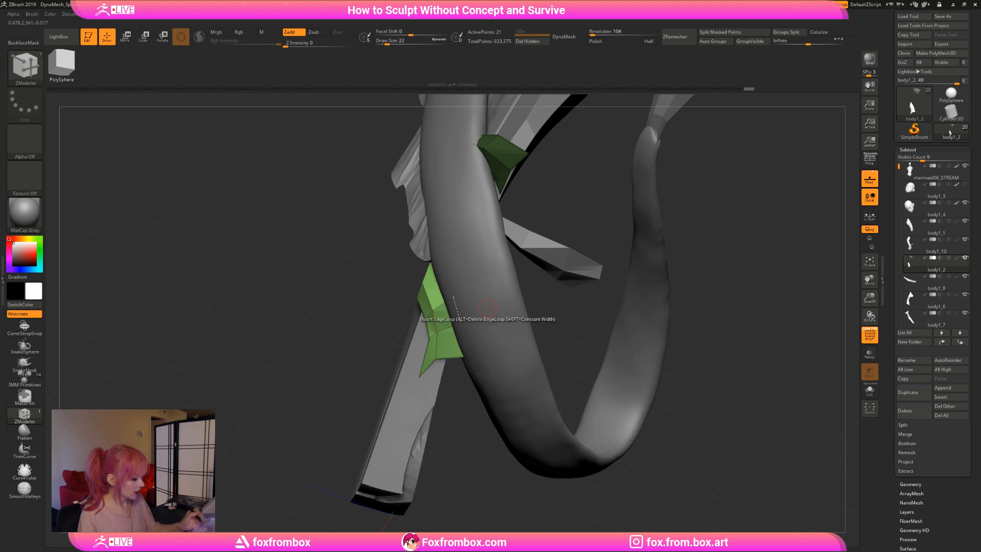
Isolate the fin subtool, shift the copied fin's upper tip inward toward the tail, and nudge its inner edge vertex.
{"action": "left_click_drag", "start_coordinate": [740, 279], "coordinate": [685, 298]}
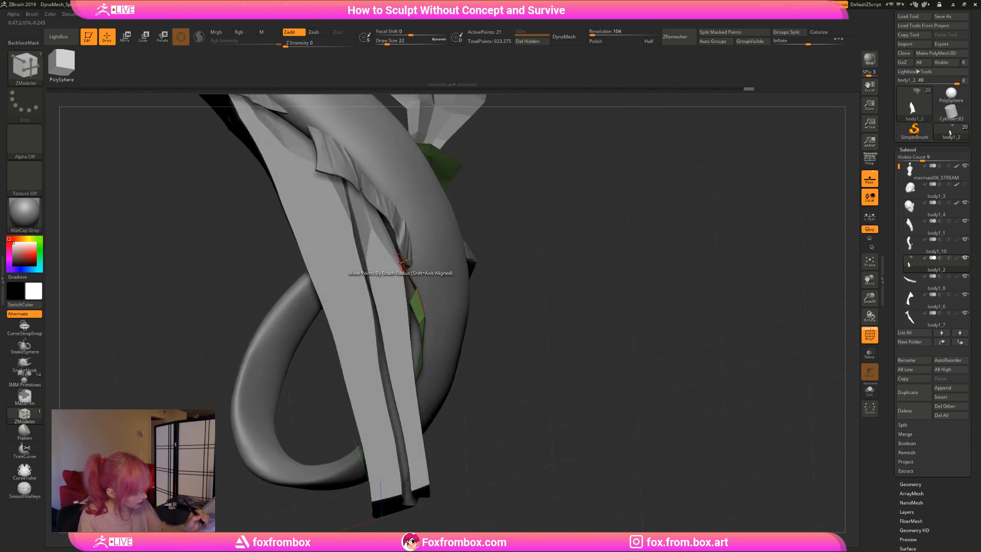
{"action": "left_click", "coordinate": [869, 389]}
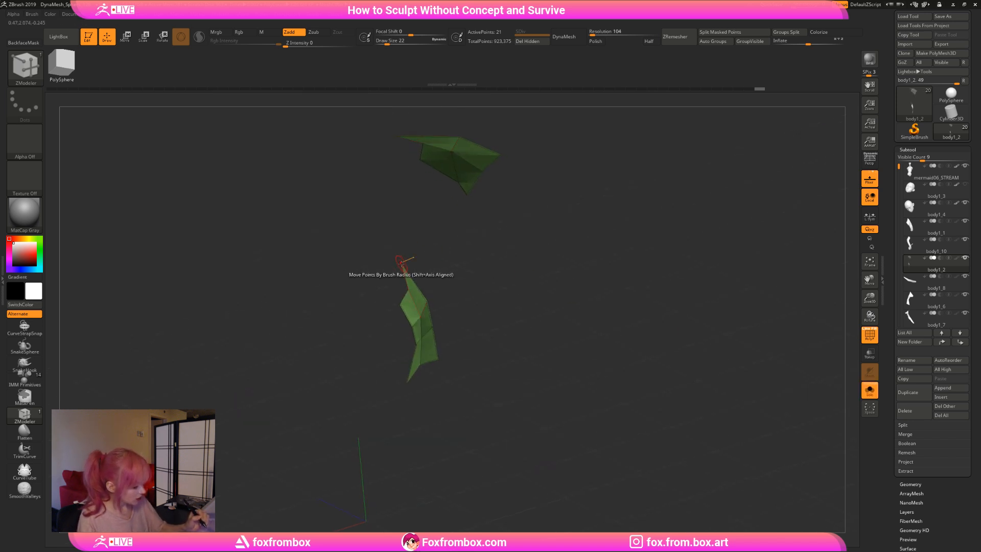
{"action": "left_click_drag", "start_coordinate": [402, 263], "coordinate": [413, 264]}
{"action": "left_click_drag", "start_coordinate": [428, 303], "coordinate": [430, 303]}
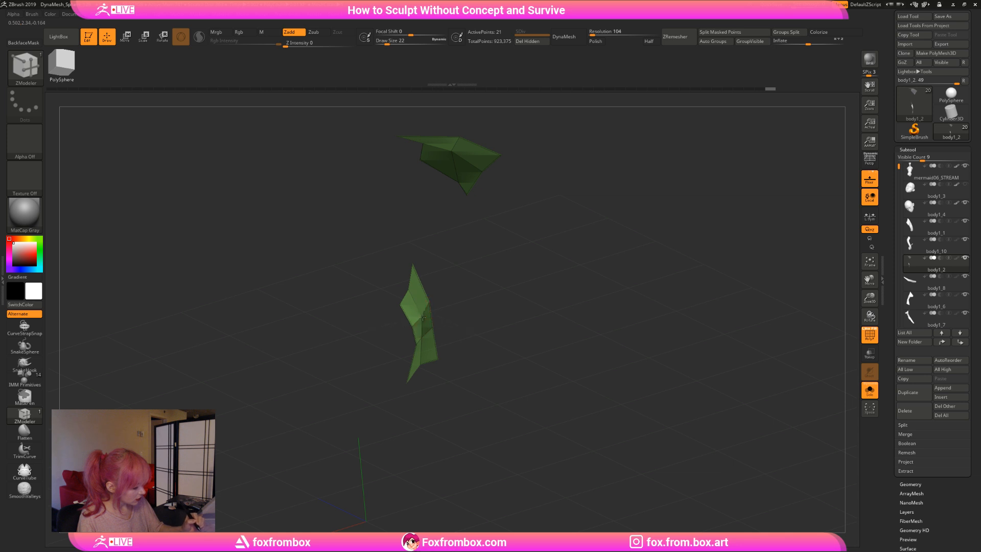
Examine the isolated copied fin's silhouette and folds from several angles.
{"action": "left_click_drag", "start_coordinate": [495, 285], "coordinate": [501, 310]}
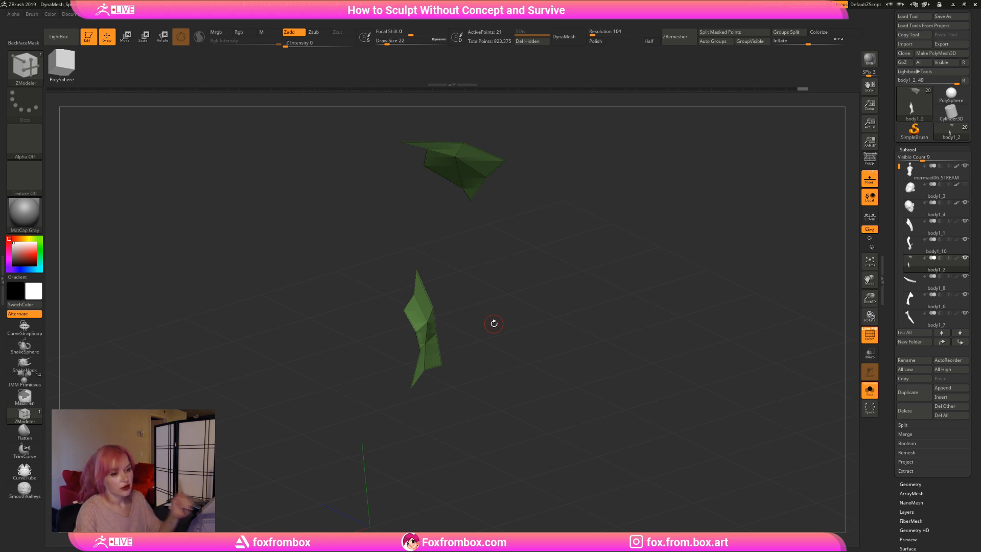
{"action": "left_click_drag", "start_coordinate": [547, 285], "coordinate": [542, 322]}
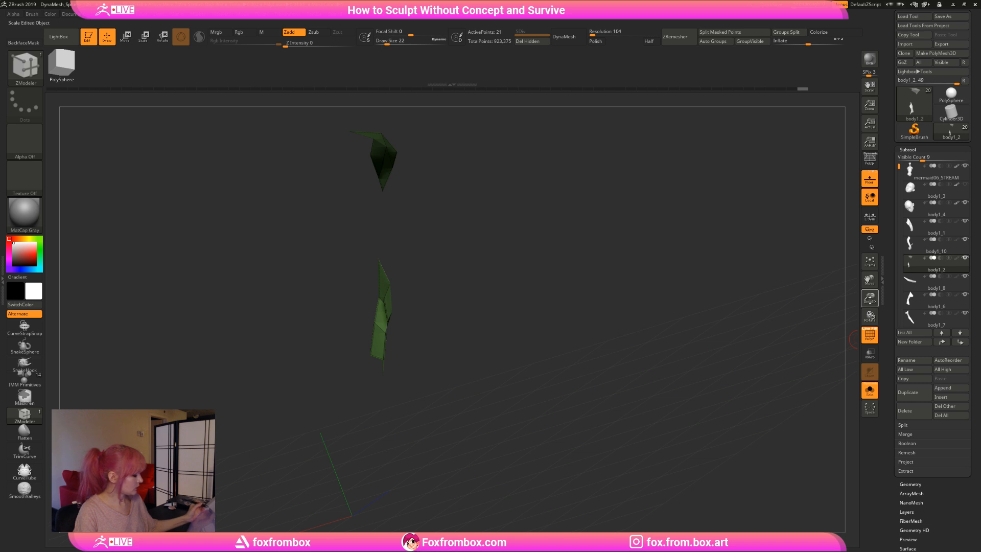
{"action": "mouse_move", "coordinate": [870, 316]}
{"action": "left_mouse_down"}
{"action": "mouse_move", "coordinate": [817, 337]}
{"action": "mouse_move", "coordinate": [625, 322]}
{"action": "mouse_move", "coordinate": [477, 328]}
{"action": "mouse_move", "coordinate": [498, 299]}
{"action": "mouse_move", "coordinate": [420, 321]}
{"action": "left_mouse_up"}
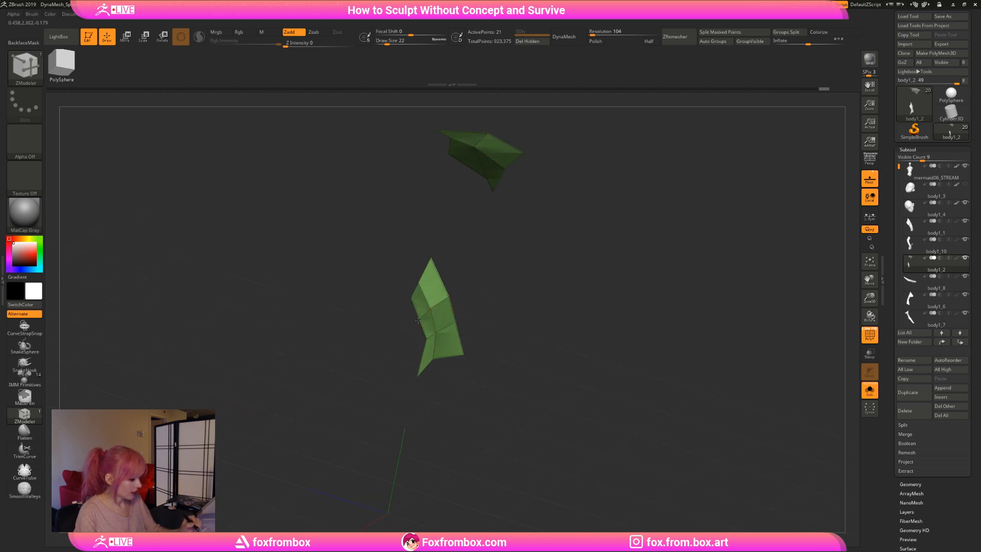
{"action": "left_click_drag", "start_coordinate": [488, 270], "coordinate": [588, 263]}
{"action": "mouse_move", "coordinate": [464, 285]}
{"action": "left_mouse_down"}
{"action": "mouse_move", "coordinate": [427, 300]}
{"action": "mouse_move", "coordinate": [504, 250]}
{"action": "mouse_move", "coordinate": [439, 306]}
{"action": "mouse_move", "coordinate": [497, 292]}
{"action": "mouse_move", "coordinate": [490, 318]}
{"action": "mouse_move", "coordinate": [454, 337]}
{"action": "mouse_move", "coordinate": [470, 341]}
{"action": "mouse_move", "coordinate": [508, 289]}
{"action": "mouse_move", "coordinate": [435, 329]}
{"action": "left_mouse_up"}
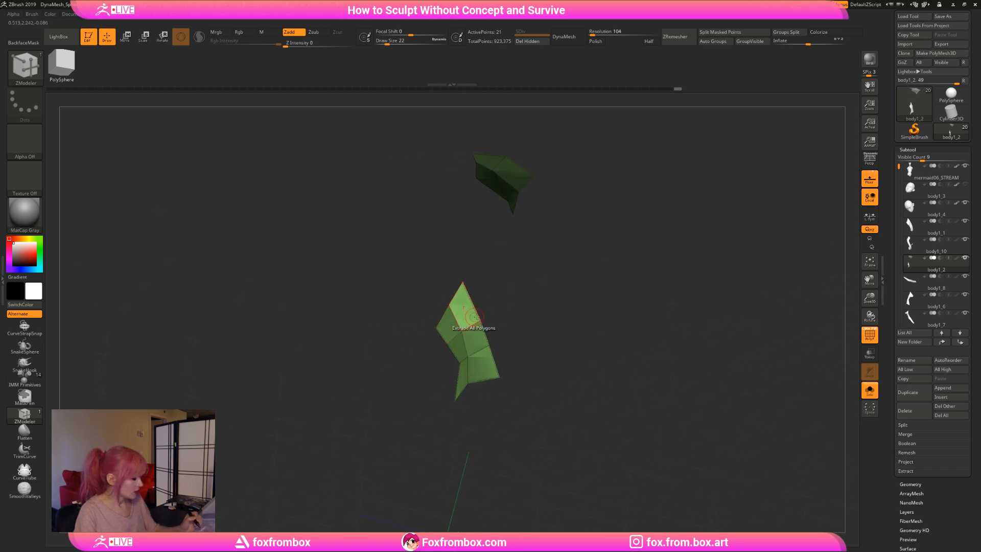
{"action": "left_click_drag", "start_coordinate": [506, 303], "coordinate": [500, 305]}
{"action": "left_click_drag", "start_coordinate": [450, 343], "coordinate": [451, 341]}
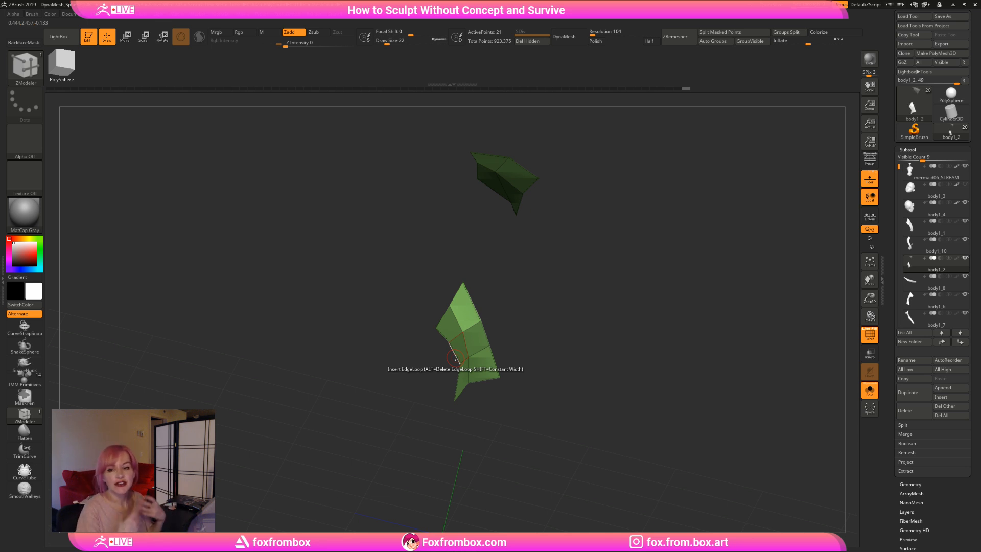
{"action": "left_click_drag", "start_coordinate": [566, 320], "coordinate": [562, 338]}
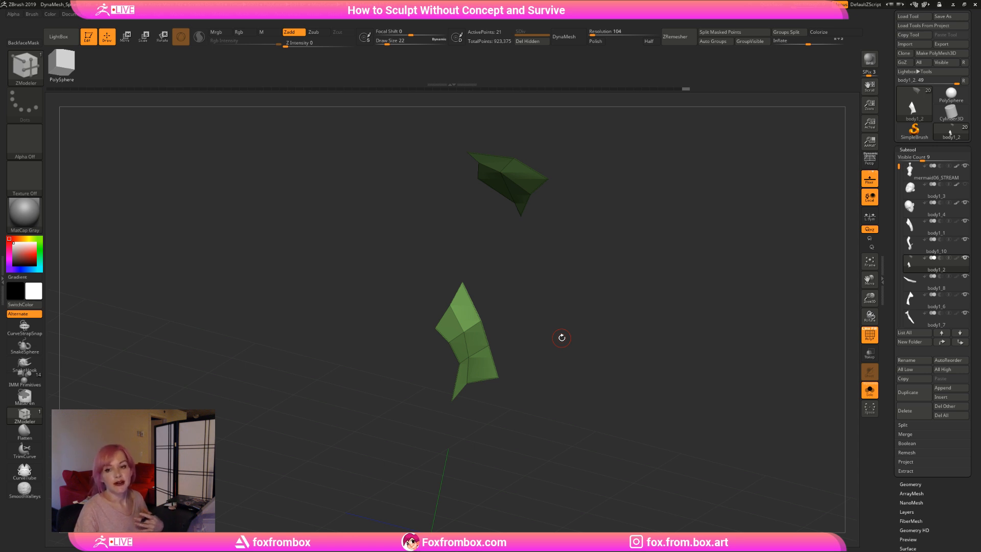
Inspect the isolated copied fin's outline and edge flow in face-on and edge-on views.
{"action": "left_click_drag", "start_coordinate": [562, 338], "coordinate": [533, 316], "text": "alt"}
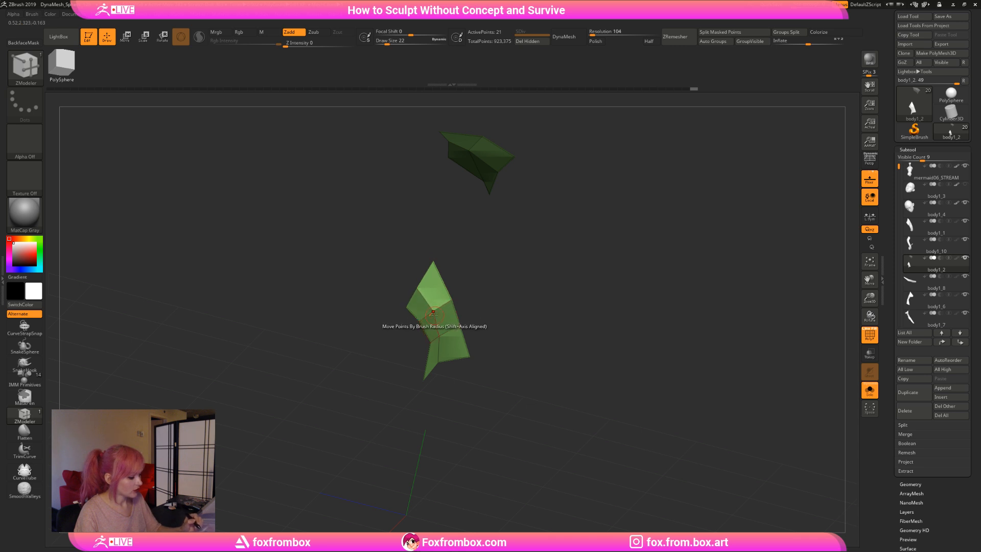
{"action": "left_click_drag", "start_coordinate": [519, 316], "coordinate": [499, 332]}
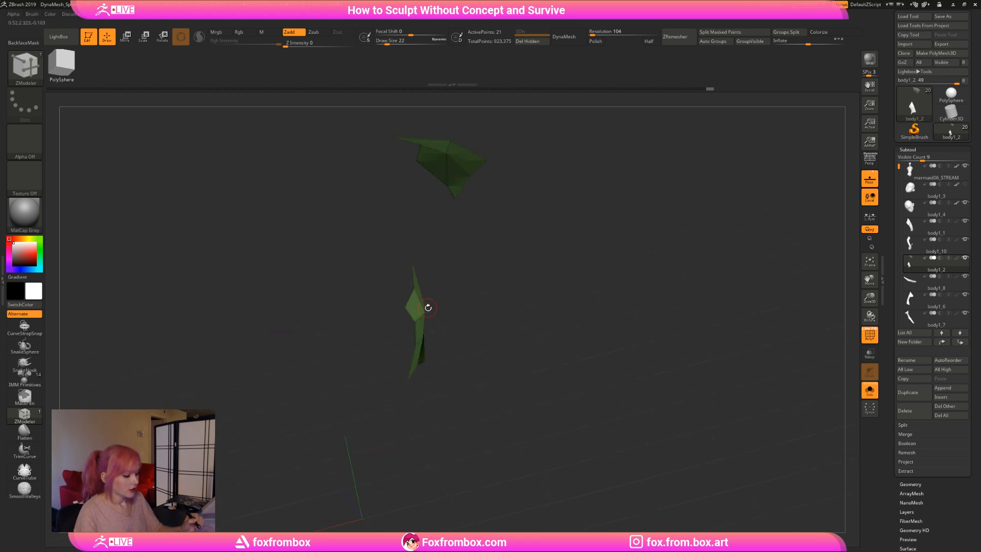
{"action": "left_click_drag", "start_coordinate": [424, 311], "coordinate": [507, 303]}
{"action": "left_click_drag", "start_coordinate": [462, 326], "coordinate": [463, 349]}
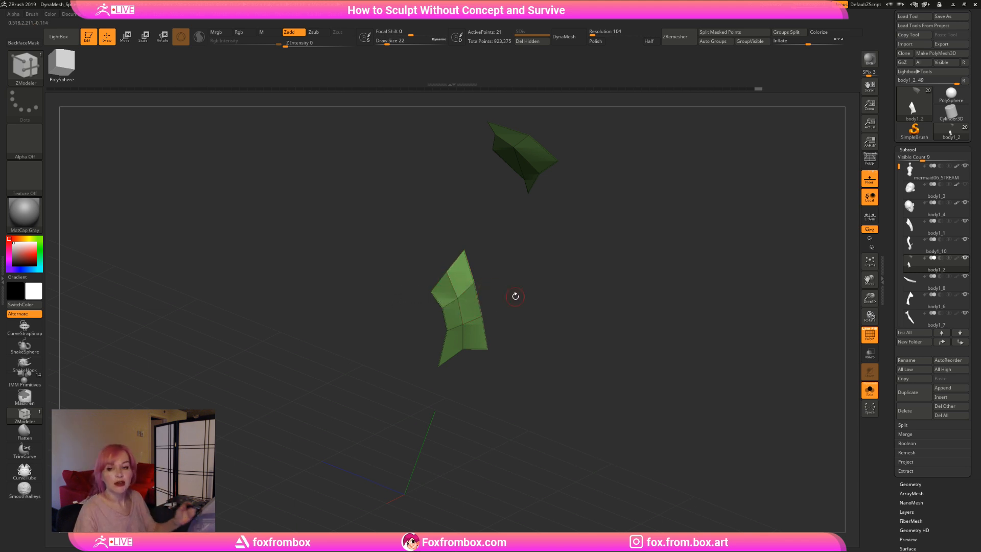
{"action": "left_click_drag", "start_coordinate": [529, 282], "coordinate": [535, 318]}
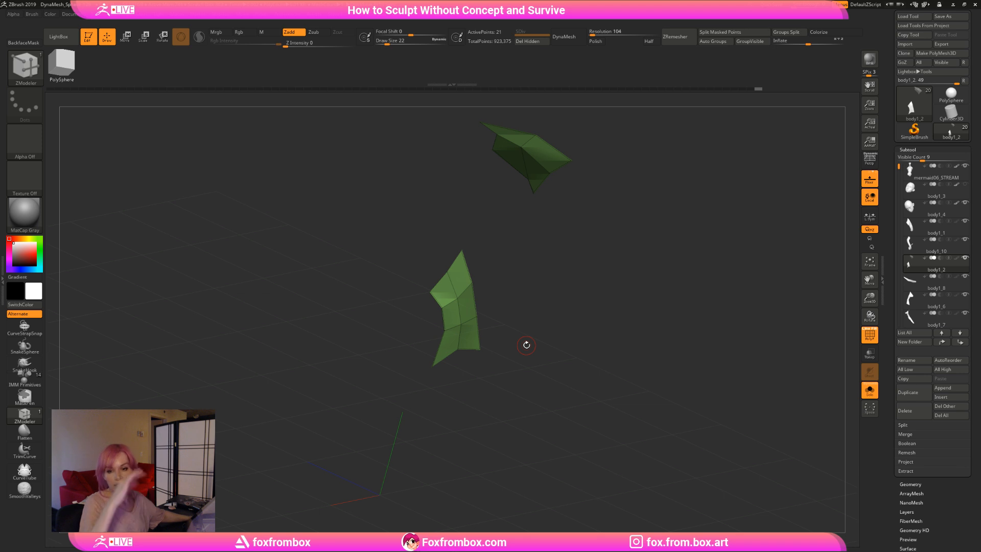
{"action": "mouse_move", "coordinate": [915, 225]}
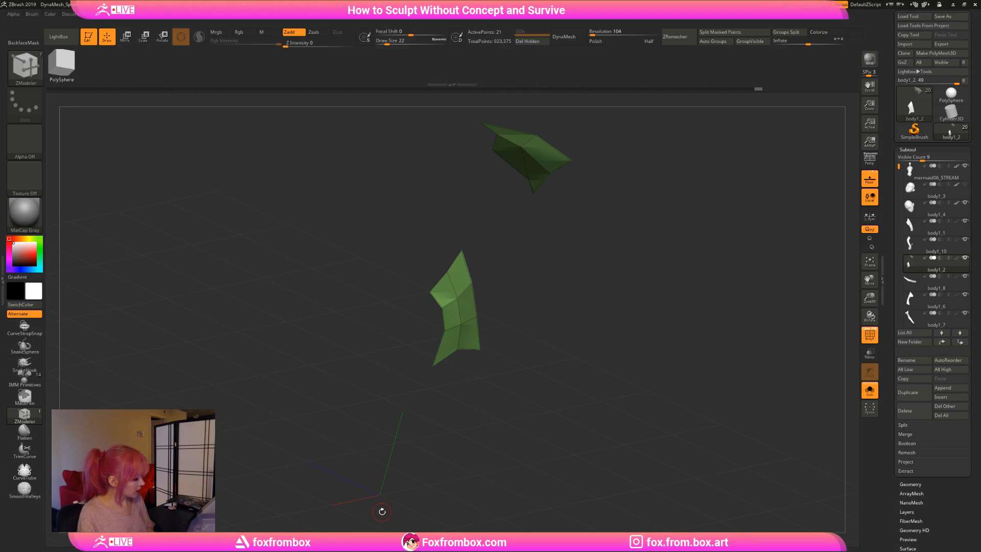
{"action": "left_click_drag", "start_coordinate": [592, 391], "coordinate": [600, 358]}
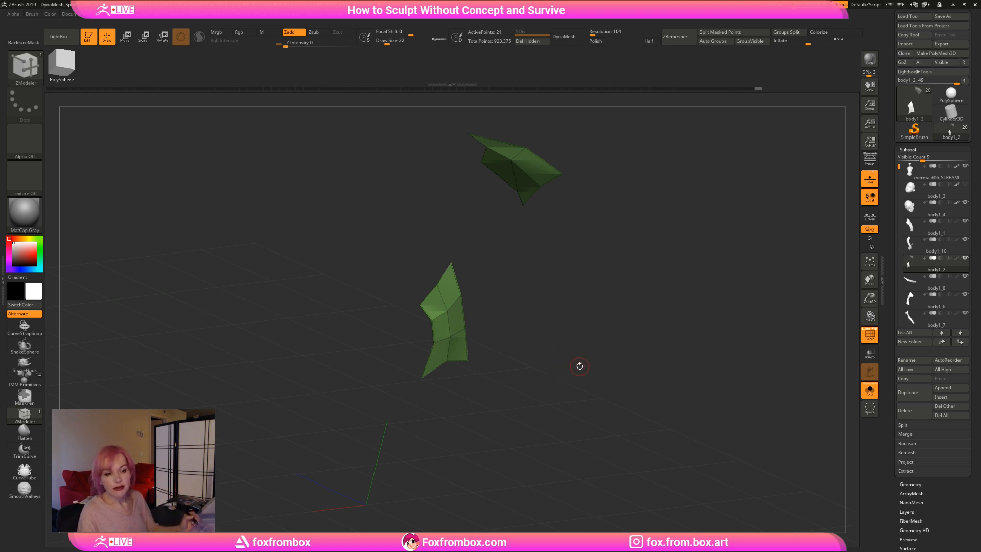
{"action": "left_click_drag", "start_coordinate": [584, 366], "coordinate": [580, 365], "text": "alt"}
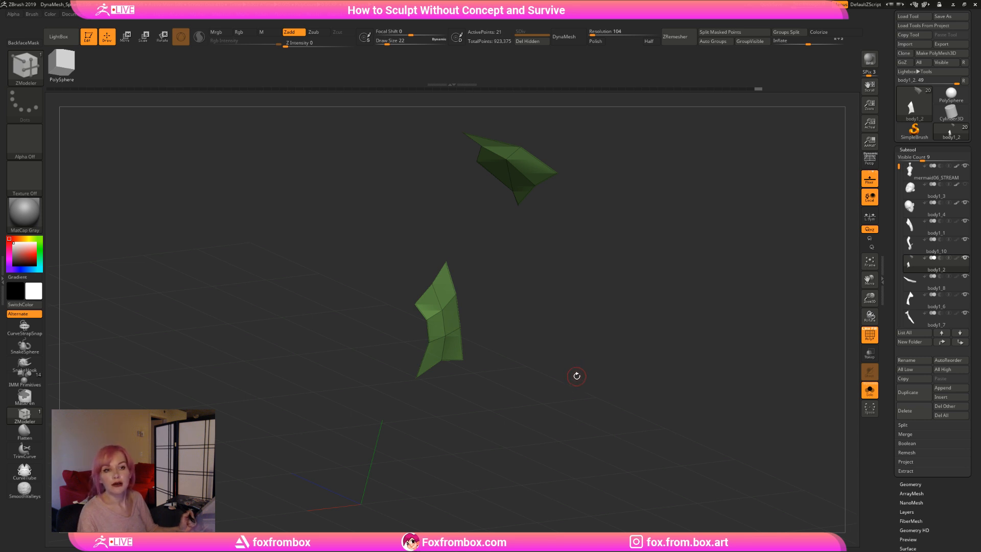
{"action": "left_click_drag", "start_coordinate": [580, 352], "coordinate": [608, 365]}
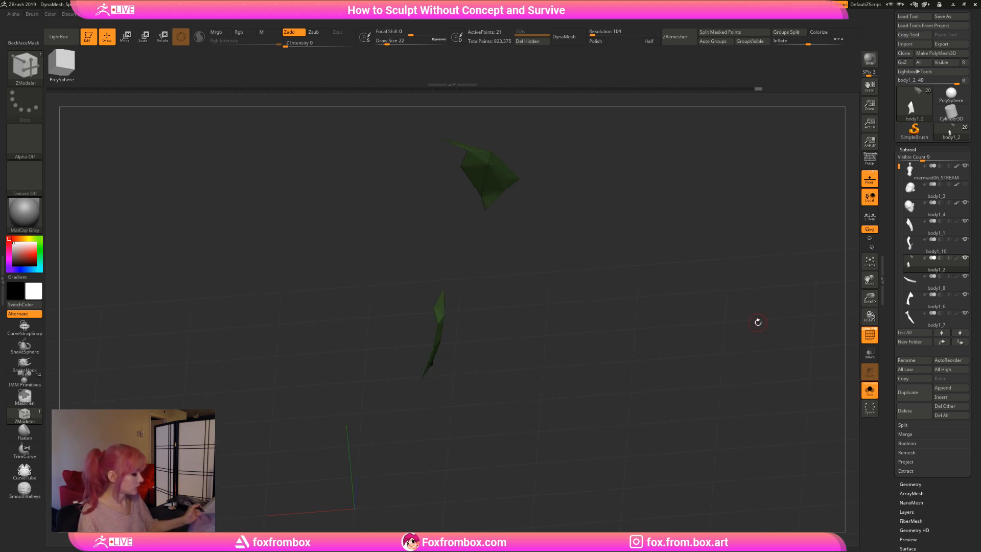
{"action": "left_click_drag", "start_coordinate": [656, 299], "coordinate": [626, 295]}
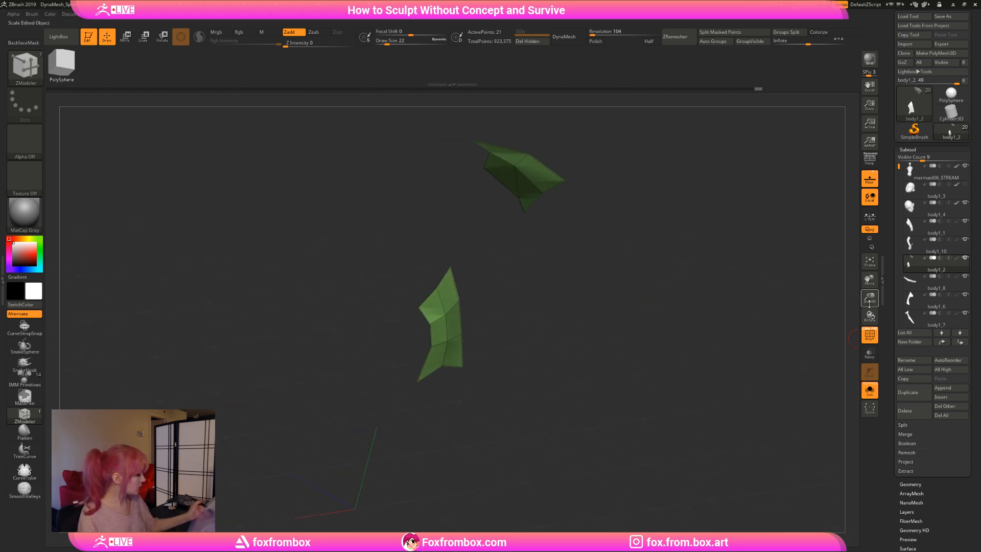
Add an edge loop to the copied fin and compare it with the tail by toggling subtool isolation.
{"action": "left_click", "coordinate": [870, 389]}
{"action": "mouse_move", "coordinate": [666, 331]}
{"action": "left_mouse_down"}
{"action": "mouse_move", "coordinate": [686, 334]}
{"action": "mouse_move", "coordinate": [656, 322]}
{"action": "left_mouse_up"}
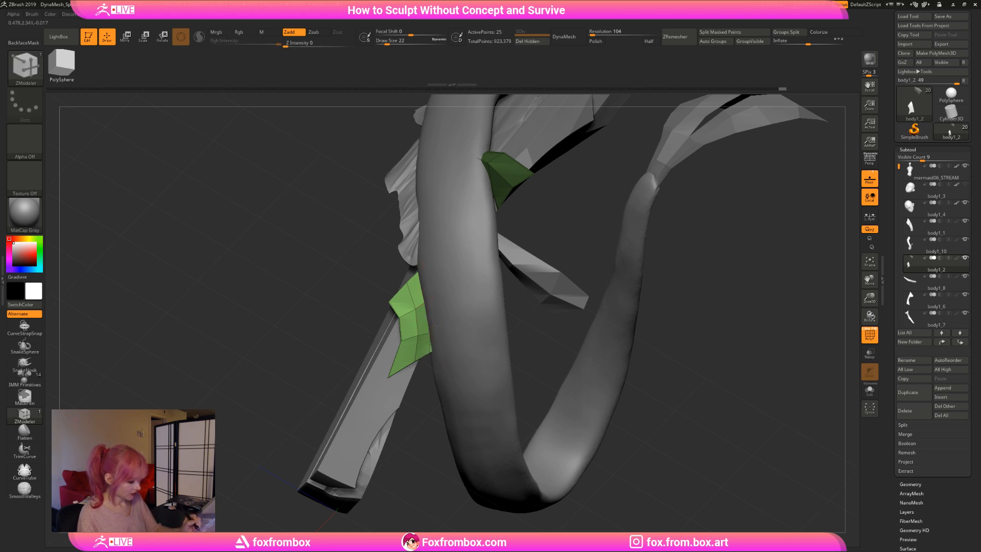
{"action": "left_click", "coordinate": [870, 390]}
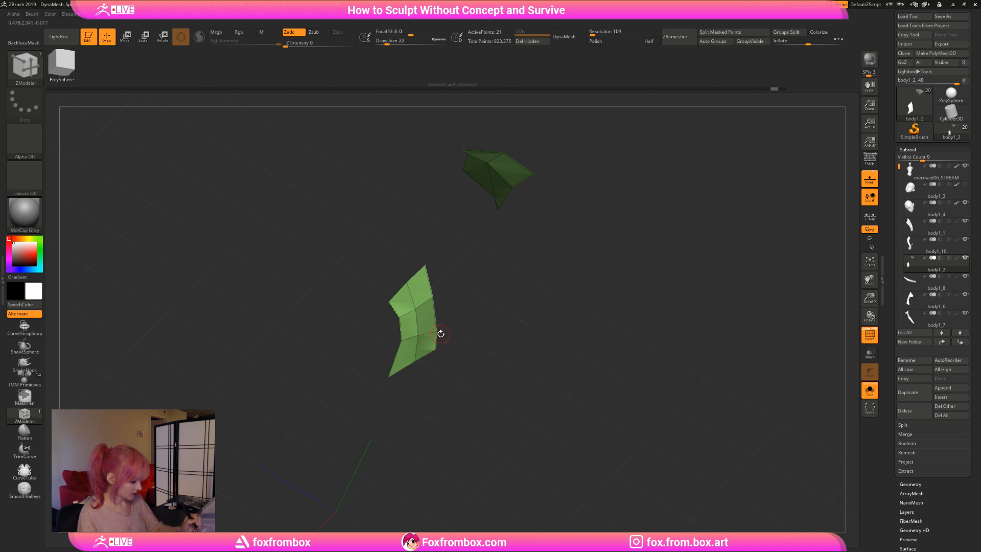
{"action": "left_click_drag", "start_coordinate": [457, 321], "coordinate": [583, 305]}
{"action": "left_click", "coordinate": [870, 390]}
{"action": "left_click_drag", "start_coordinate": [629, 279], "coordinate": [589, 283]}
{"action": "left_click", "coordinate": [435, 299]}
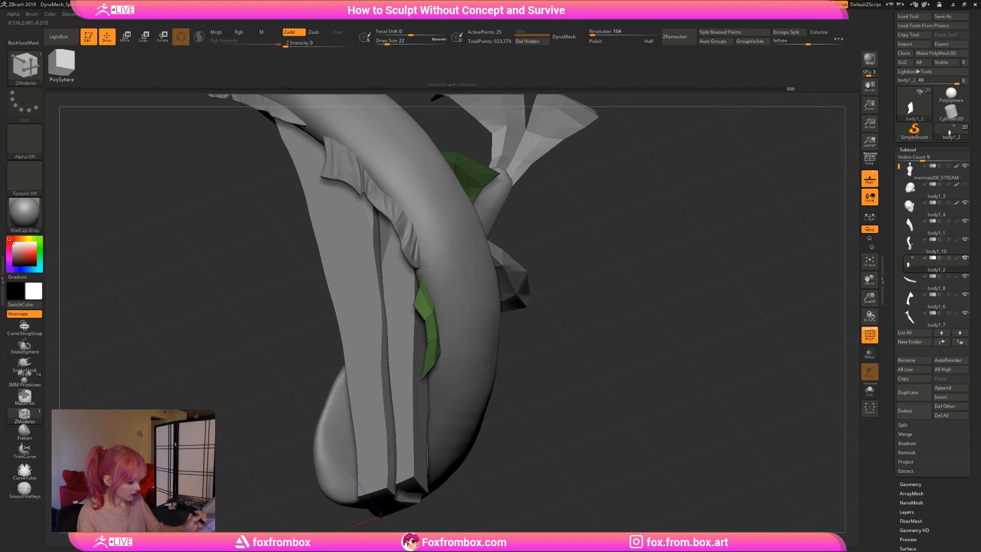
{"action": "key", "text": "ctrl+z"}
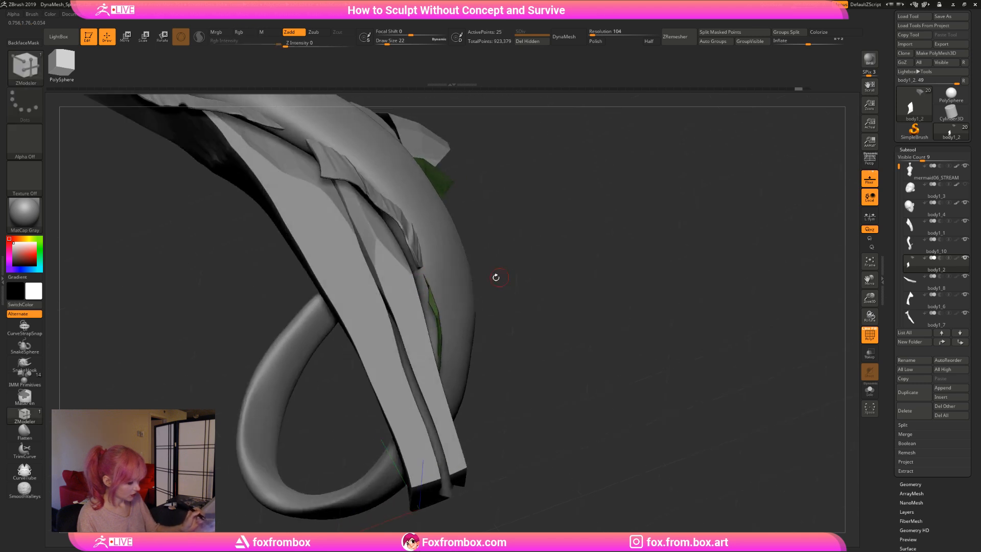
{"action": "left_click_drag", "start_coordinate": [429, 285], "coordinate": [434, 289]}
{"action": "key", "text": "ctrl+z"}
Pull the copied fin's upper outer edge inward toward the tail using the Move brush at draw size 94.
{"action": "left_click_drag", "start_coordinate": [621, 326], "coordinate": [571, 339]}
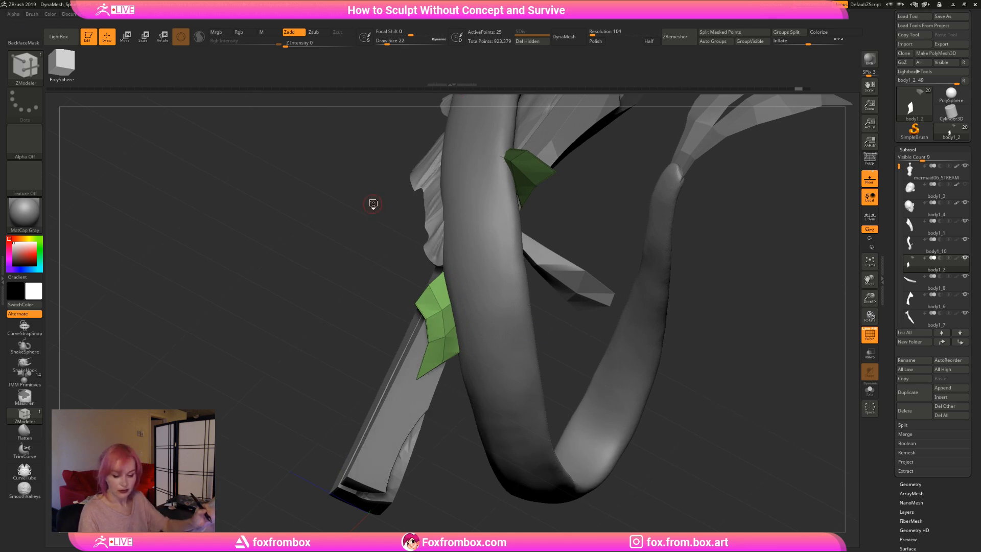
{"action": "key", "text": "b"}
{"action": "key", "text": "m"}
{"action": "key", "text": "v"}
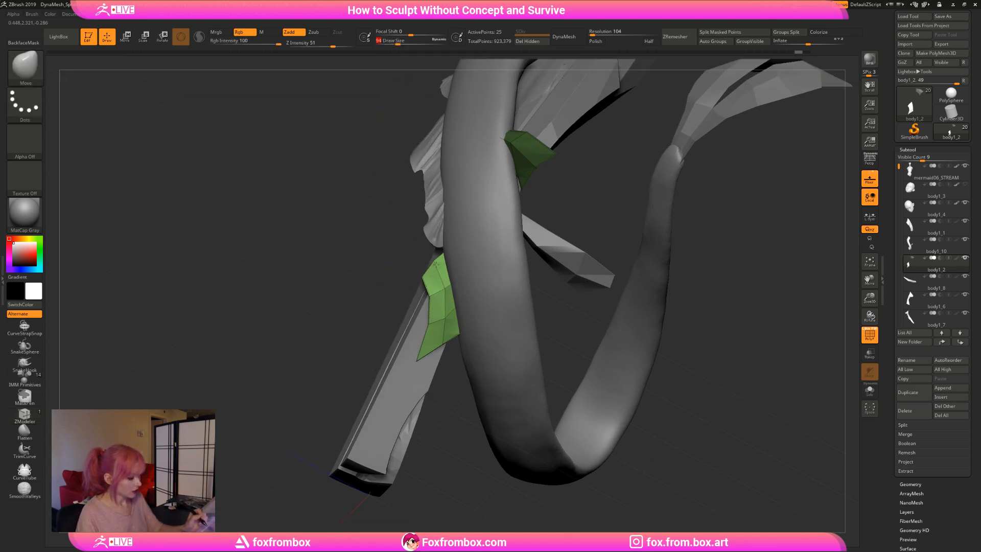
{"action": "left_click_drag", "start_coordinate": [436, 265], "coordinate": [446, 258]}
{"action": "left_click_drag", "start_coordinate": [434, 302], "coordinate": [435, 297]}
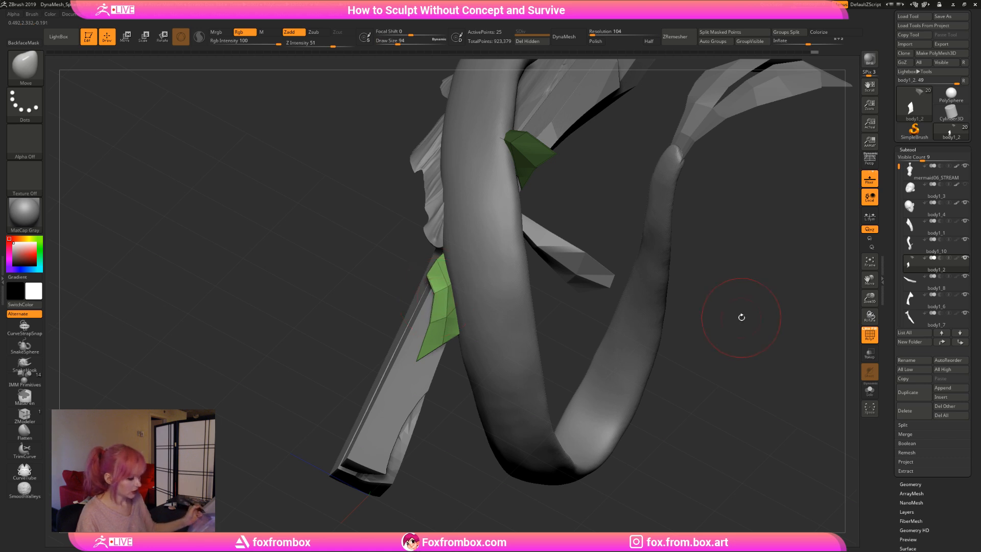
Slim the copied fin's upper section further from other angles, reducing the Move brush's draw size to 37.
{"action": "left_click_drag", "start_coordinate": [741, 317], "coordinate": [764, 327]}
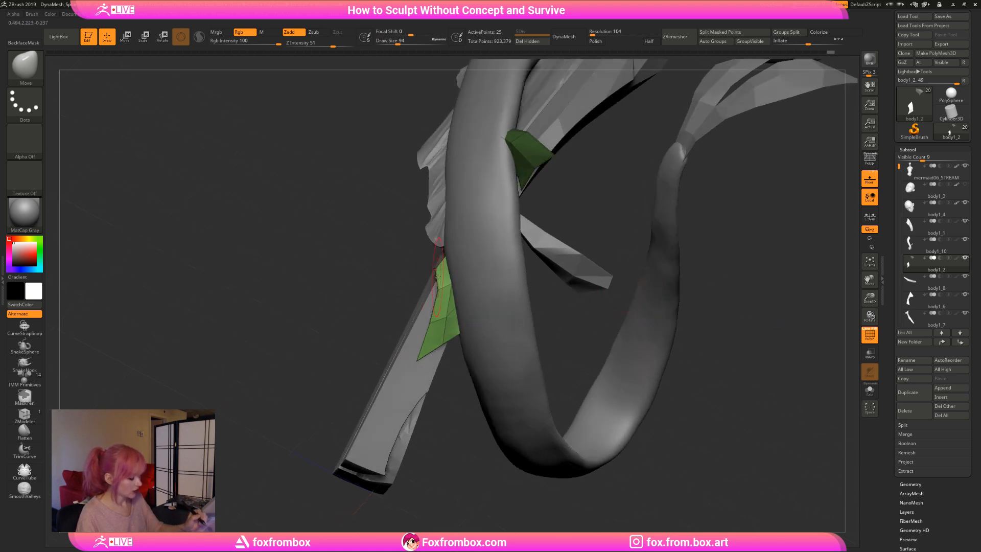
{"action": "left_click_drag", "start_coordinate": [388, 305], "coordinate": [307, 307]}
{"action": "left_click_drag", "start_coordinate": [441, 284], "coordinate": [448, 283]}
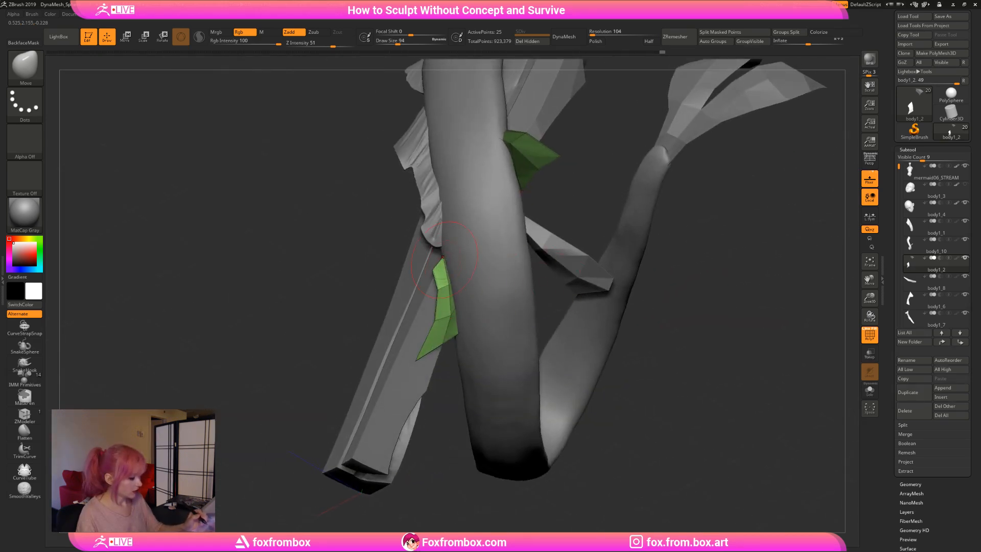
{"action": "key", "text": "bracketleft"}
{"action": "key", "text": "bracketleft"}
{"action": "key", "text": "bracketleft"}
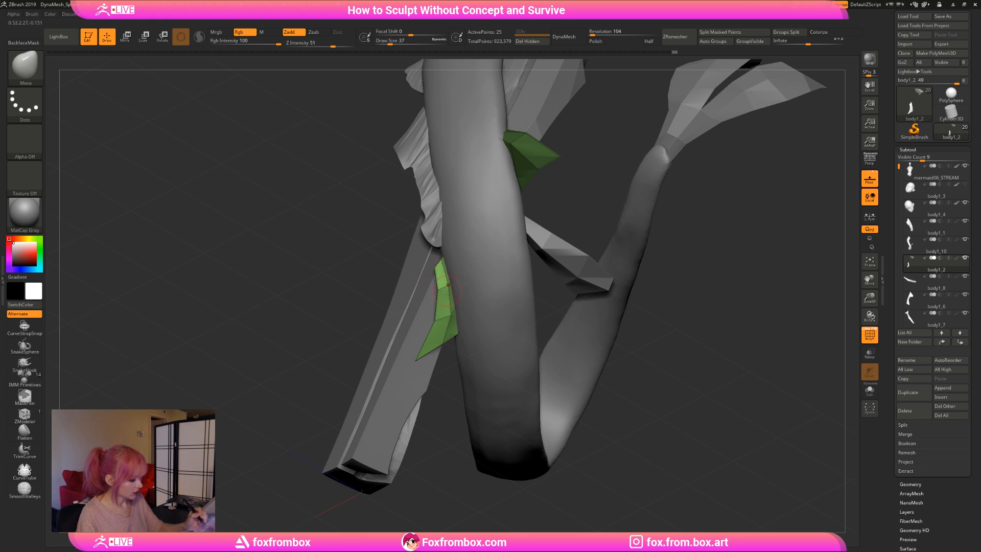
{"action": "left_click_drag", "start_coordinate": [542, 298], "coordinate": [688, 300]}
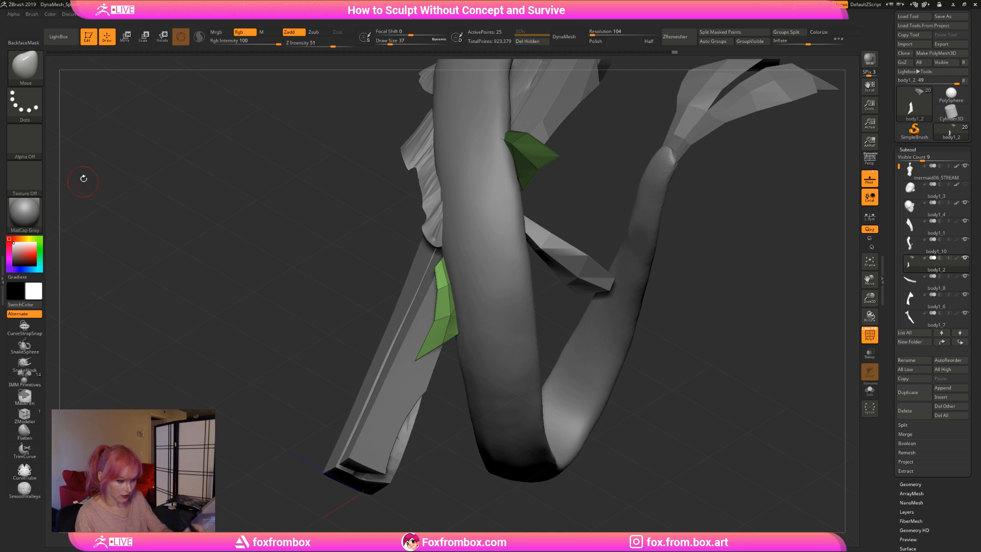
Insert a crosswise edge loop in the copied fin's lower section with ZModeler and reshape its lower tip at draw size 25.
{"action": "left_click", "coordinate": [25, 414]}
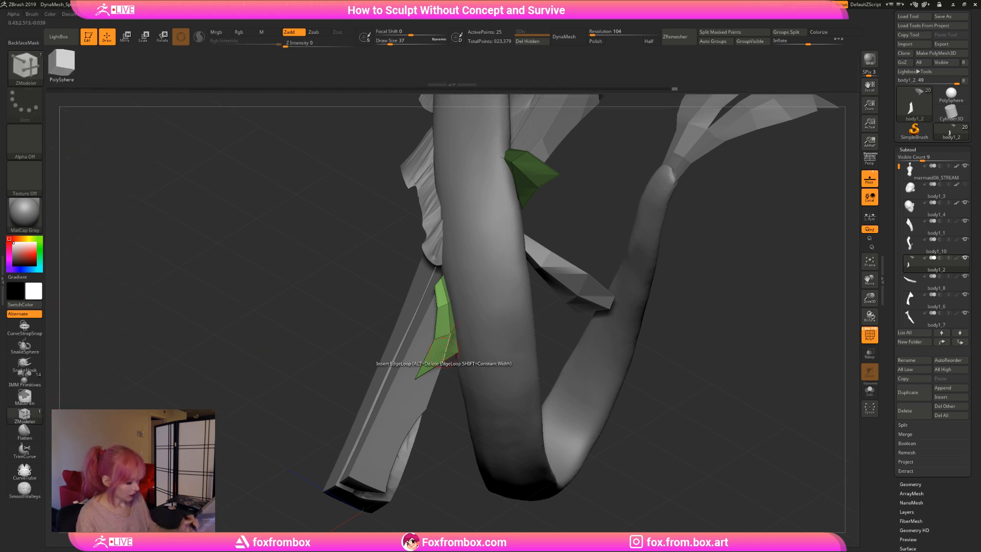
{"action": "left_click", "coordinate": [426, 353]}
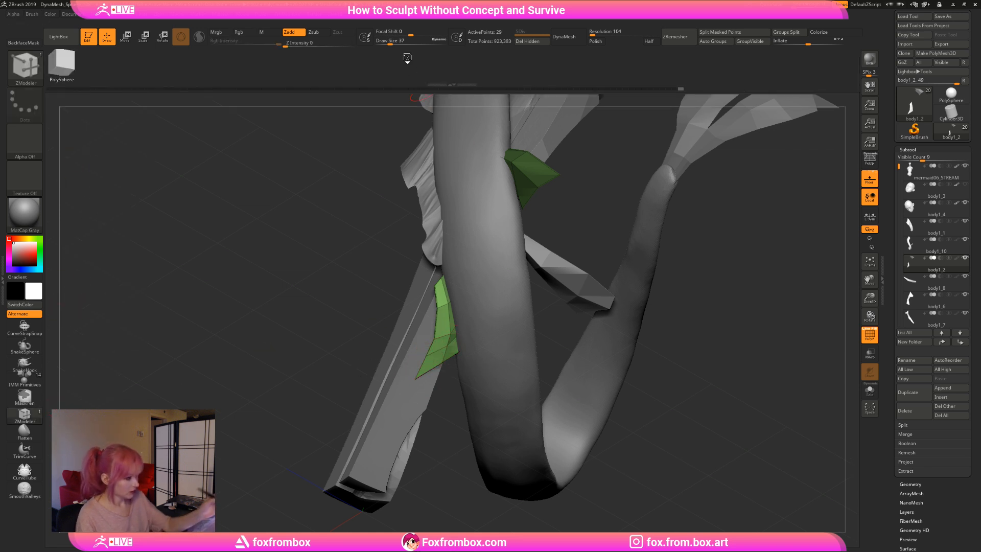
{"action": "left_click", "coordinate": [387, 43]}
{"action": "left_click_drag", "start_coordinate": [415, 379], "coordinate": [441, 374]}
{"action": "left_click_drag", "start_coordinate": [433, 426], "coordinate": [418, 395]}
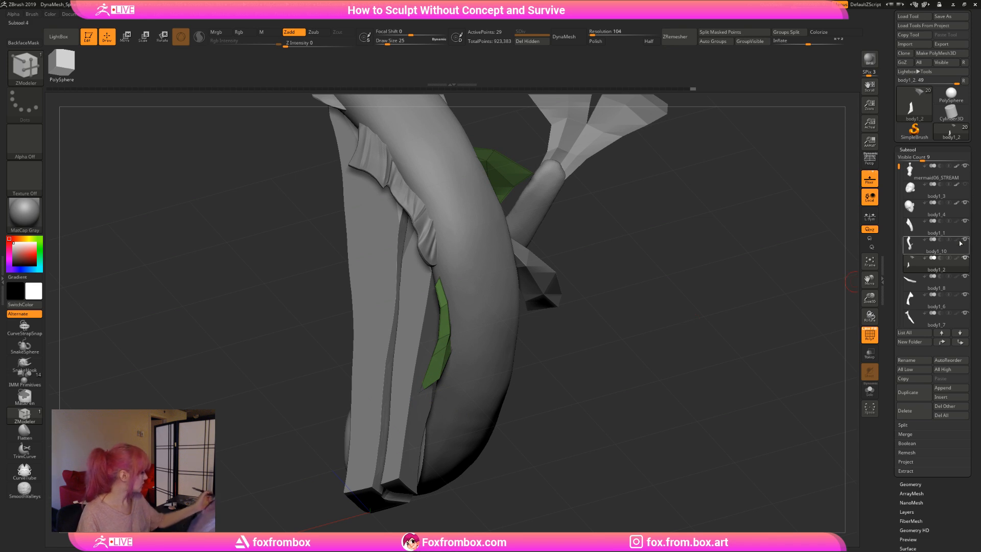
Hide the PolySphere1_1 subtool behind the copied fin.
{"action": "left_click_drag", "start_coordinate": [899, 166], "coordinate": [898, 250]}
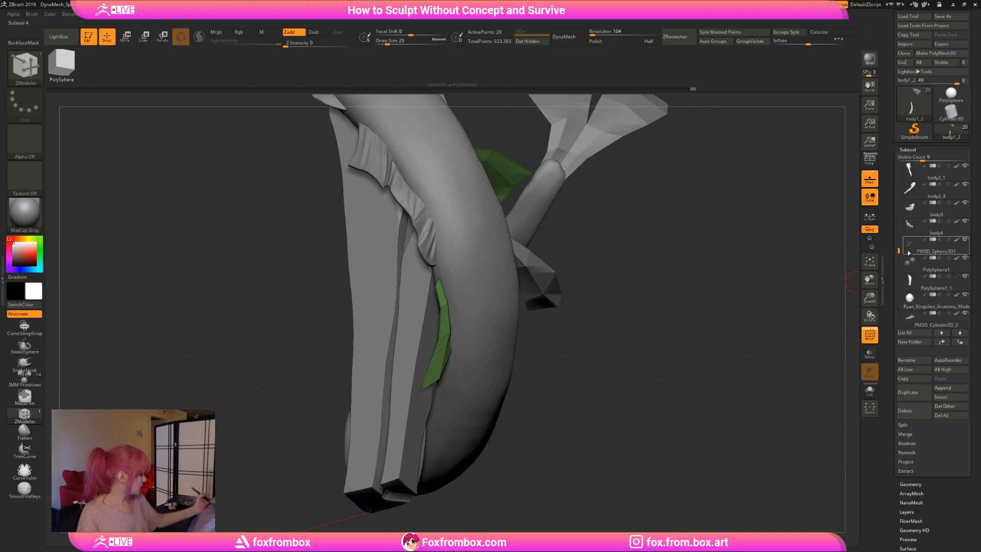
{"action": "left_click", "coordinate": [964, 277]}
{"action": "mouse_move", "coordinate": [585, 347]}
{"action": "left_mouse_down"}
{"action": "mouse_move", "coordinate": [526, 357]}
{"action": "mouse_move", "coordinate": [450, 401]}
{"action": "mouse_move", "coordinate": [451, 385]}
{"action": "mouse_move", "coordinate": [408, 391]}
{"action": "mouse_move", "coordinate": [628, 350]}
{"action": "mouse_move", "coordinate": [450, 337]}
{"action": "left_mouse_up"}
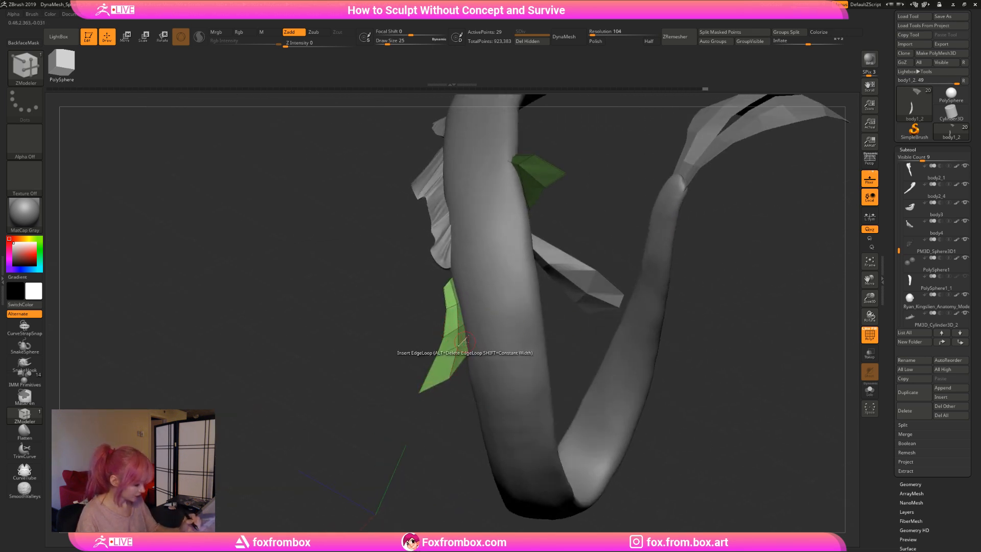
{"action": "key", "text": "ctrl"}
{"action": "left_click", "coordinate": [468, 335]}
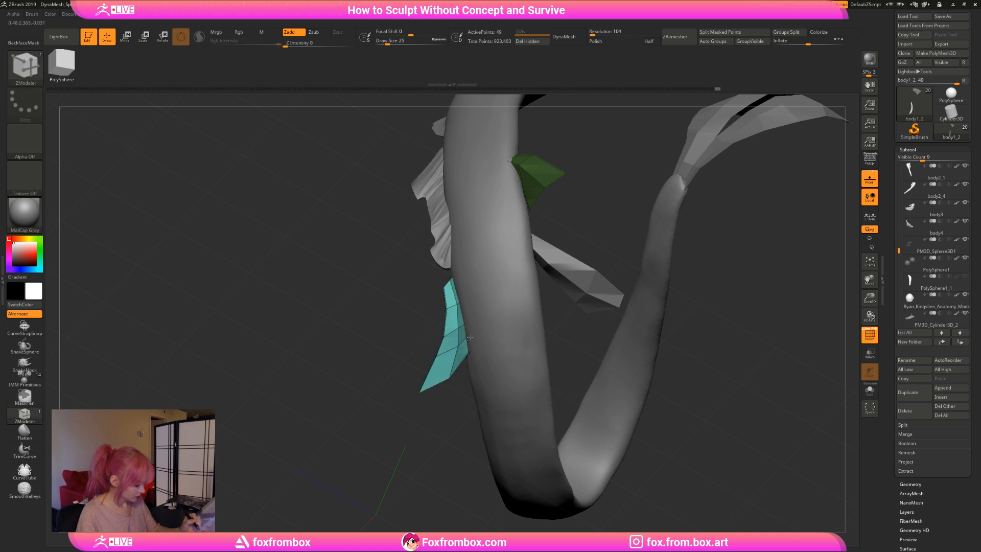
{"action": "key", "text": "ctrl+z"}
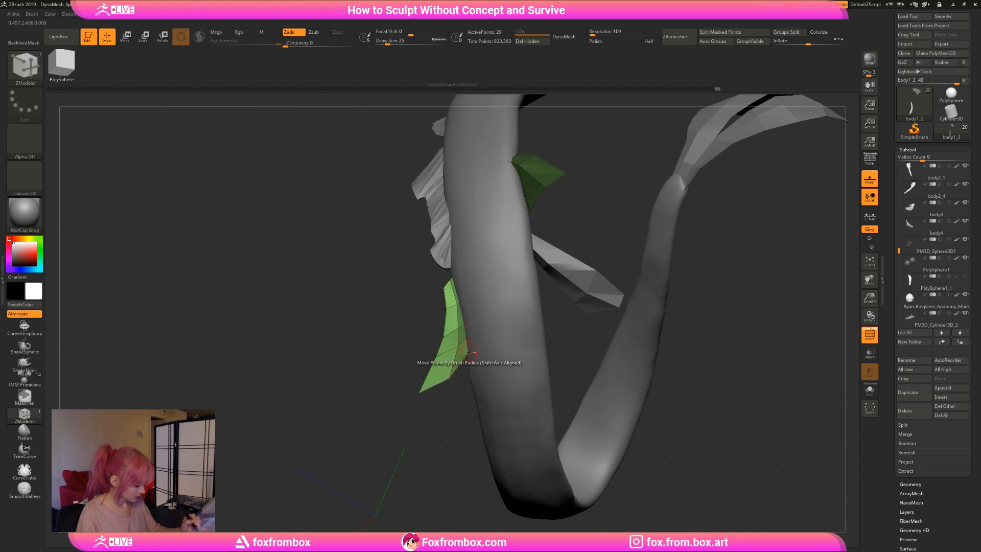
Remove creasing from the copied fin's edges and save the project.
{"action": "mouse_move", "coordinate": [451, 418]}
{"action": "left_mouse_down"}
{"action": "mouse_move", "coordinate": [583, 351]}
{"action": "mouse_move", "coordinate": [547, 376]}
{"action": "mouse_move", "coordinate": [736, 356]}
{"action": "left_mouse_up"}
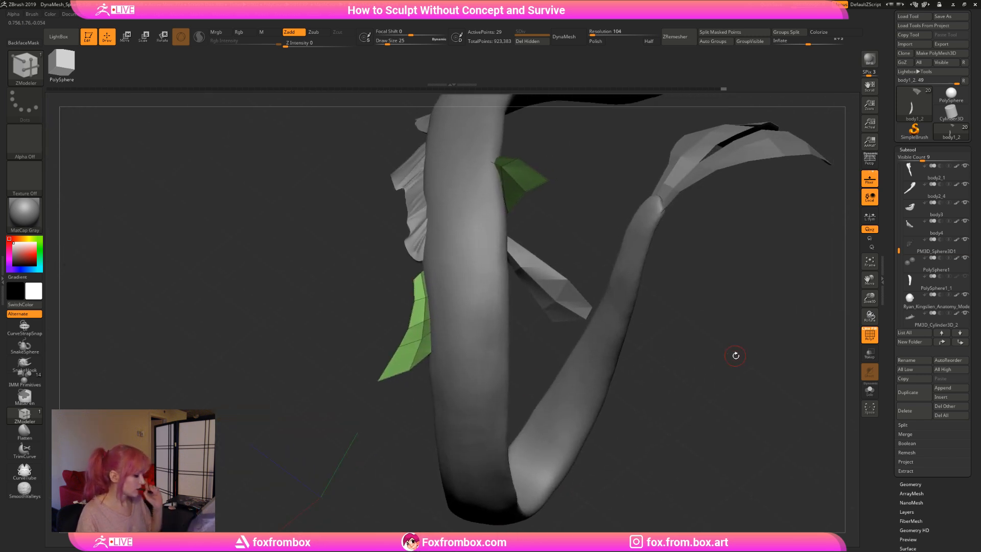
{"action": "left_click_drag", "start_coordinate": [646, 379], "coordinate": [566, 351]}
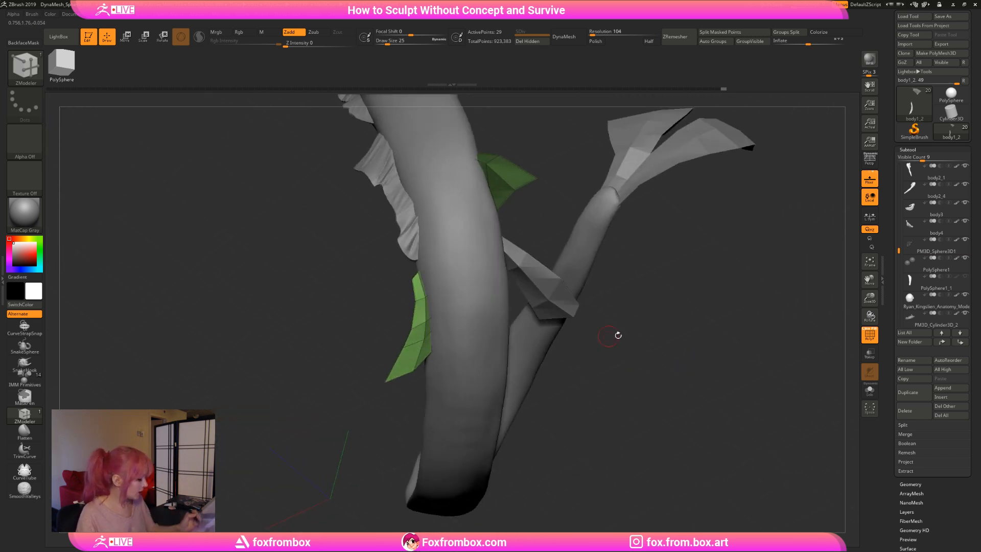
{"action": "mouse_move", "coordinate": [618, 336]}
{"action": "left_mouse_down"}
{"action": "mouse_move", "coordinate": [810, 382]}
{"action": "mouse_move", "coordinate": [813, 359]}
{"action": "mouse_move", "coordinate": [674, 361]}
{"action": "left_mouse_up"}
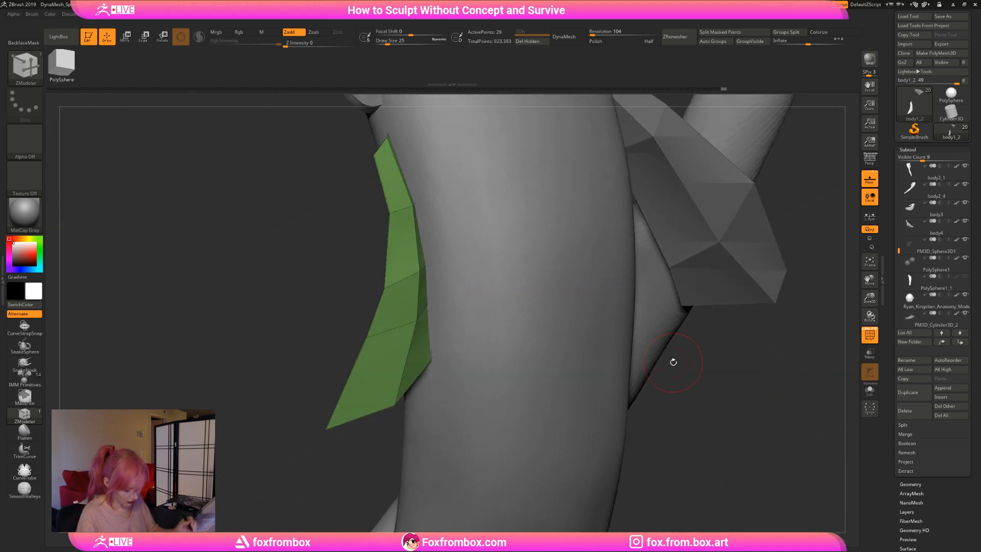
{"action": "left_click_drag", "start_coordinate": [757, 411], "coordinate": [716, 406]}
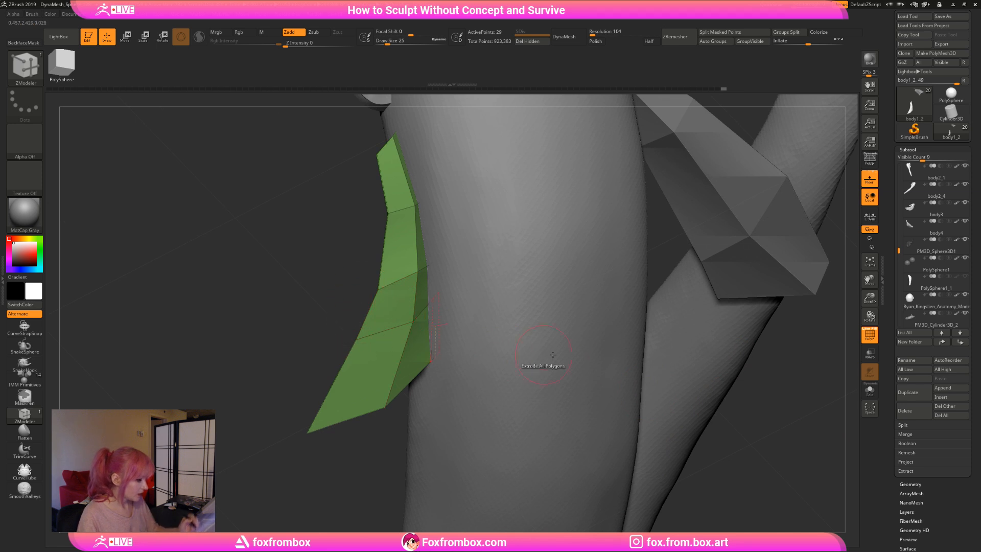
{"action": "left_click_drag", "start_coordinate": [814, 434], "coordinate": [776, 428]}
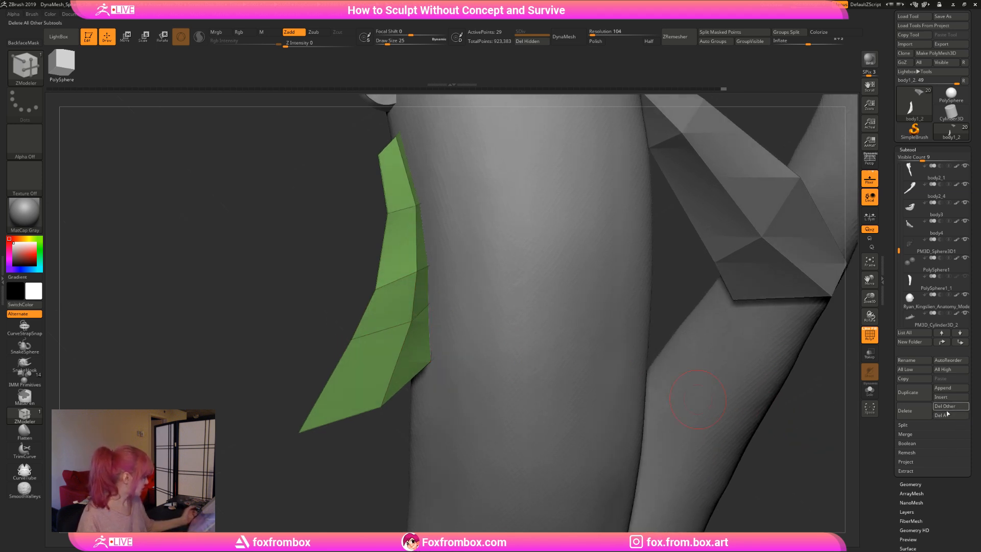
{"action": "scroll", "coordinate": [923, 443], "scroll_direction": "up", "scroll_amount": 1}
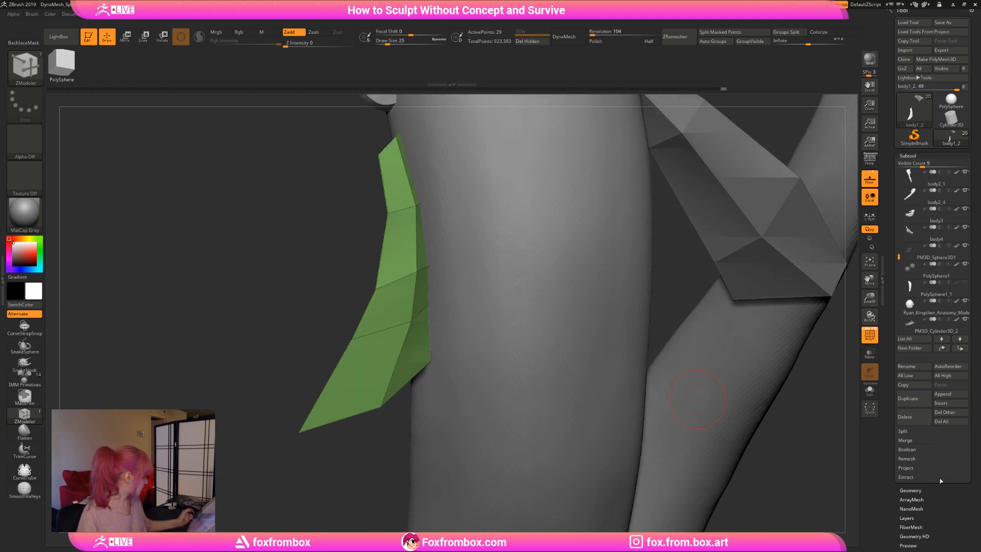
{"action": "left_click", "coordinate": [911, 491]}
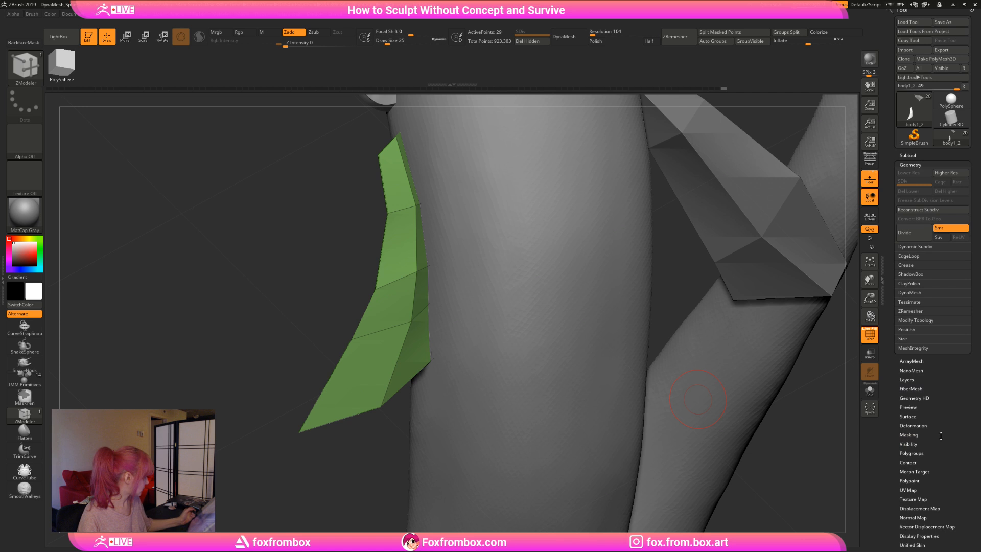
{"action": "left_click", "coordinate": [914, 265]}
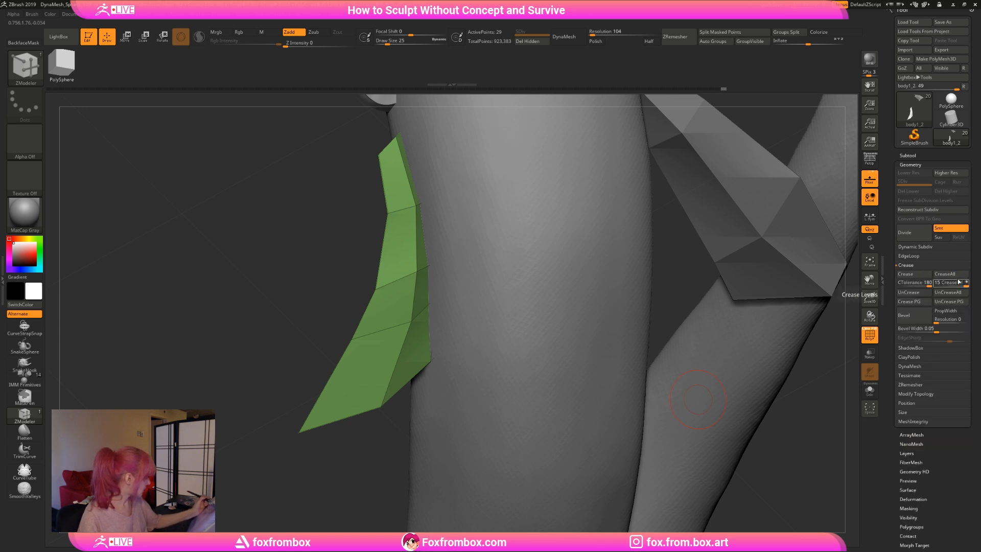
{"action": "left_click", "coordinate": [956, 306]}
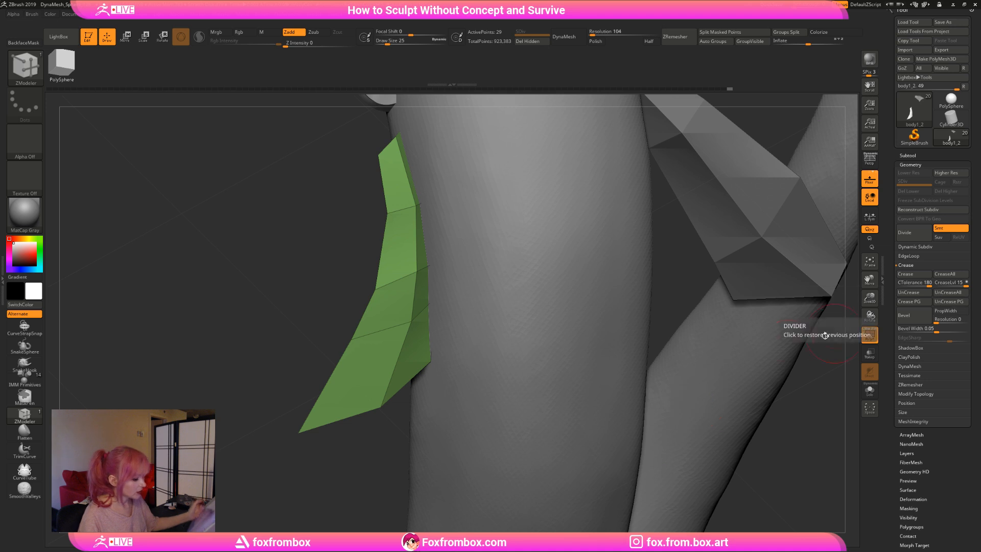
{"action": "mouse_move", "coordinate": [355, 460]}
{"action": "left_mouse_down"}
{"action": "mouse_move", "coordinate": [409, 459]}
{"action": "mouse_move", "coordinate": [333, 460]}
{"action": "mouse_move", "coordinate": [371, 445]}
{"action": "mouse_move", "coordinate": [431, 360]}
{"action": "left_mouse_up"}
{"action": "key", "text": "ctrl+s"}
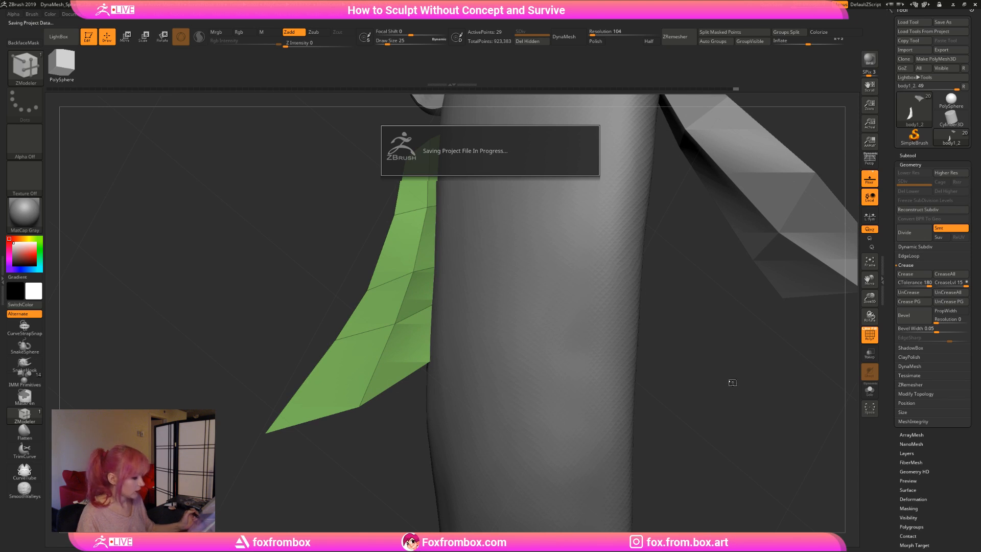
Isolate the copied fin, remove the lengthwise edge loop close to its inner edge, and show the full model again.
{"action": "left_click", "coordinate": [870, 390]}
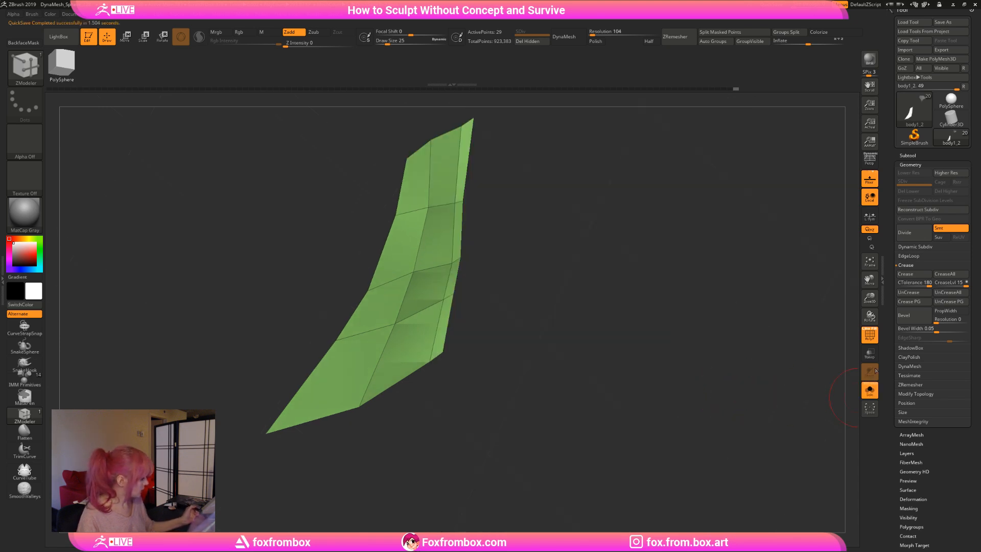
{"action": "left_click_drag", "start_coordinate": [870, 298], "coordinate": [868, 324]}
{"action": "left_click_drag", "start_coordinate": [585, 325], "coordinate": [581, 372]}
{"action": "left_click", "coordinate": [488, 359], "text": "alt"}
{"action": "left_click", "coordinate": [869, 391]}
{"action": "left_click_drag", "start_coordinate": [869, 298], "coordinate": [842, 225]}
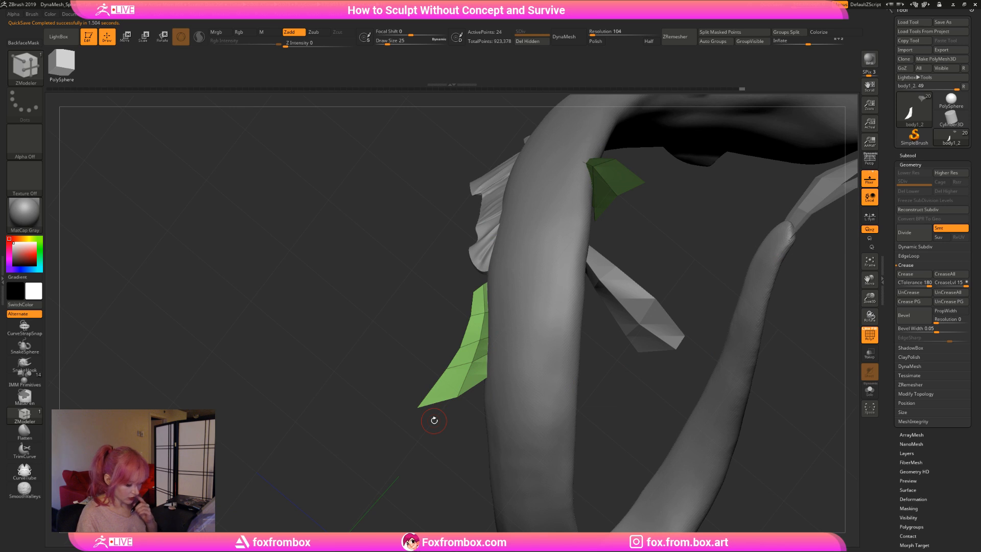
Insert lengthwise edge loops in the copied fin with ZModeler and extend its lower tip outward at draw size 17.
{"action": "left_click", "coordinate": [458, 364]}
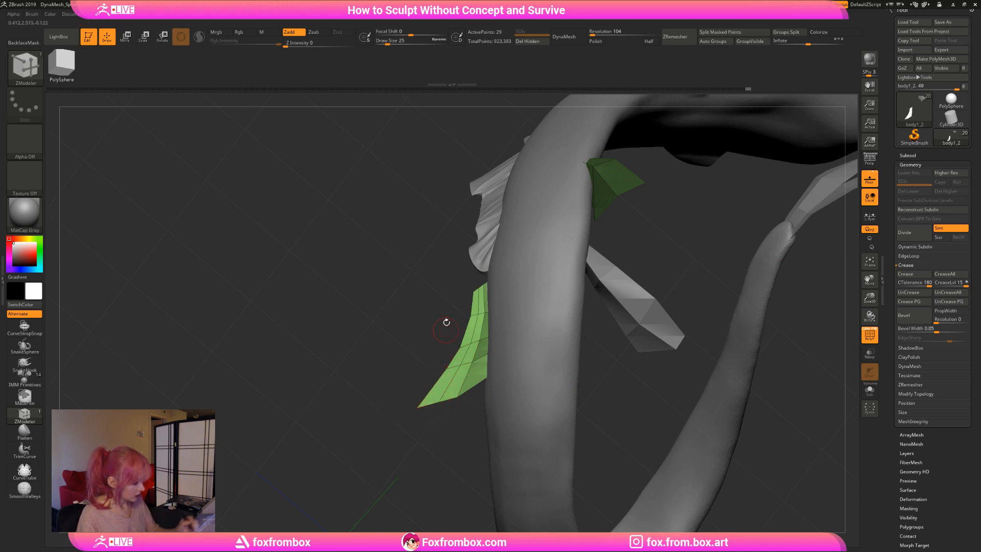
{"action": "left_click", "coordinate": [386, 43]}
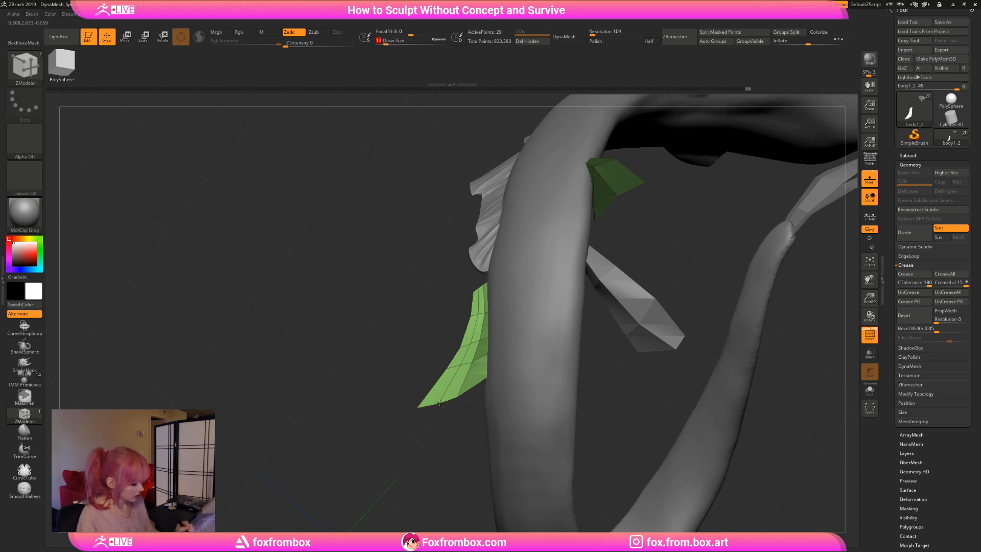
{"action": "left_click_drag", "start_coordinate": [439, 403], "coordinate": [412, 416]}
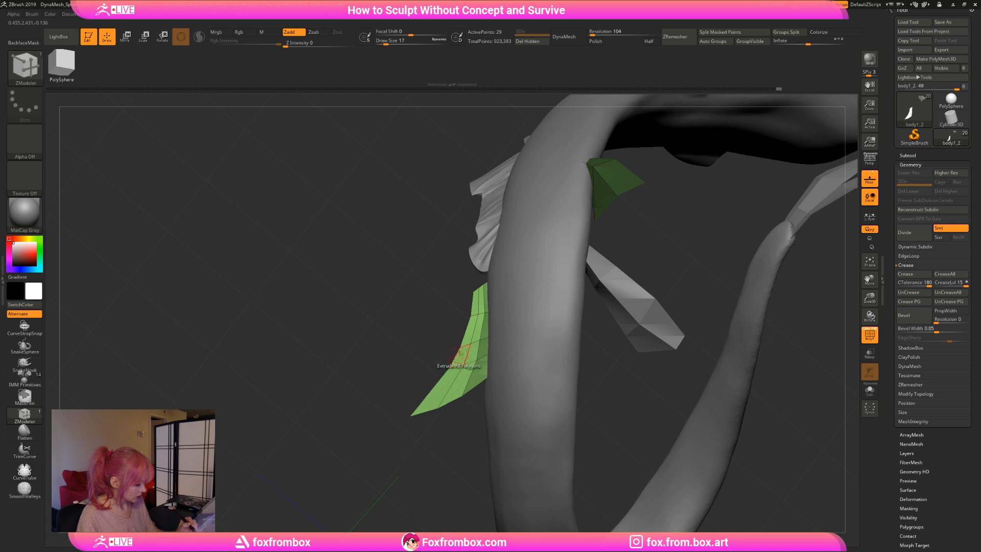
{"action": "left_click_drag", "start_coordinate": [461, 347], "coordinate": [464, 346]}
Examine how the copied fin sits against the mermaid's tail from several angles.
{"action": "mouse_move", "coordinate": [409, 394]}
{"action": "left_mouse_down"}
{"action": "mouse_move", "coordinate": [508, 443]}
{"action": "mouse_move", "coordinate": [673, 369]}
{"action": "left_mouse_up"}
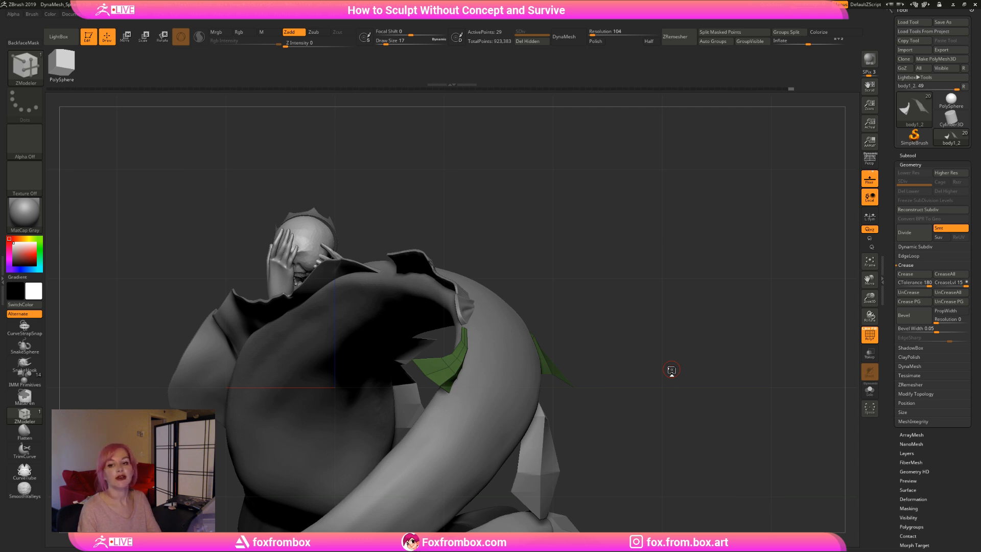
{"action": "left_click_drag", "start_coordinate": [672, 368], "coordinate": [597, 349]}
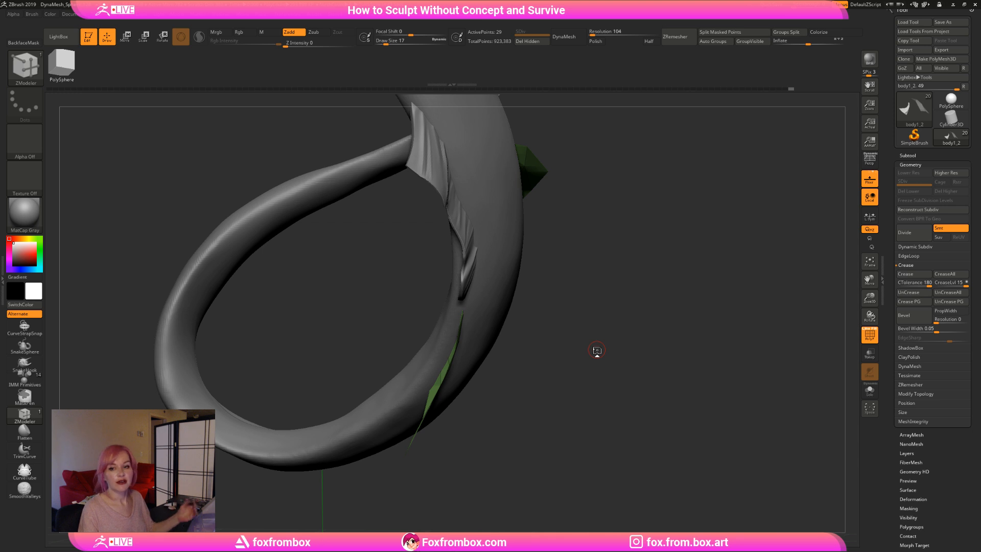
{"action": "mouse_move", "coordinate": [629, 348]}
{"action": "left_mouse_down"}
{"action": "mouse_move", "coordinate": [632, 356]}
{"action": "mouse_move", "coordinate": [578, 365]}
{"action": "mouse_move", "coordinate": [602, 325]}
{"action": "mouse_move", "coordinate": [610, 347]}
{"action": "left_mouse_up"}
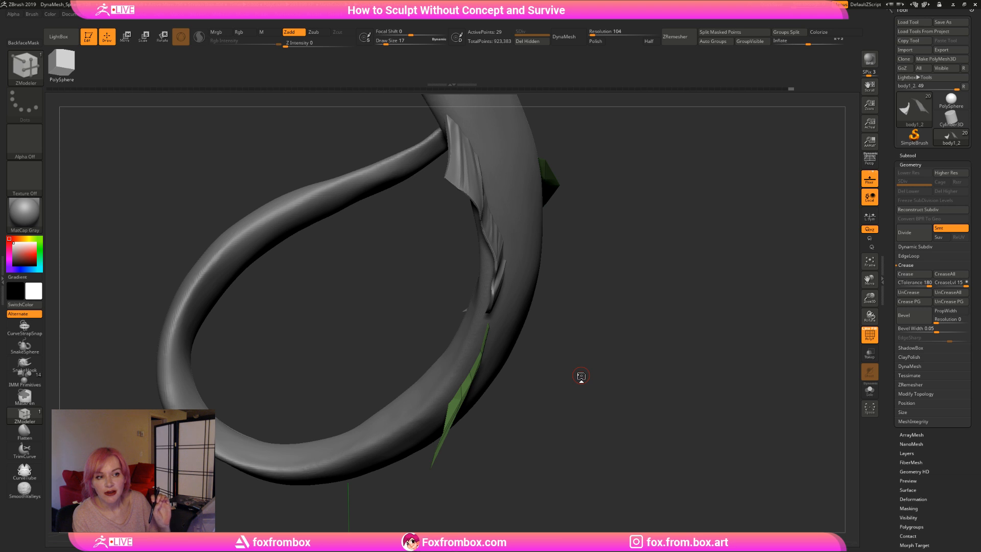
{"action": "left_click_drag", "start_coordinate": [602, 296], "coordinate": [389, 279]}
{"action": "left_click_drag", "start_coordinate": [588, 266], "coordinate": [614, 273]}
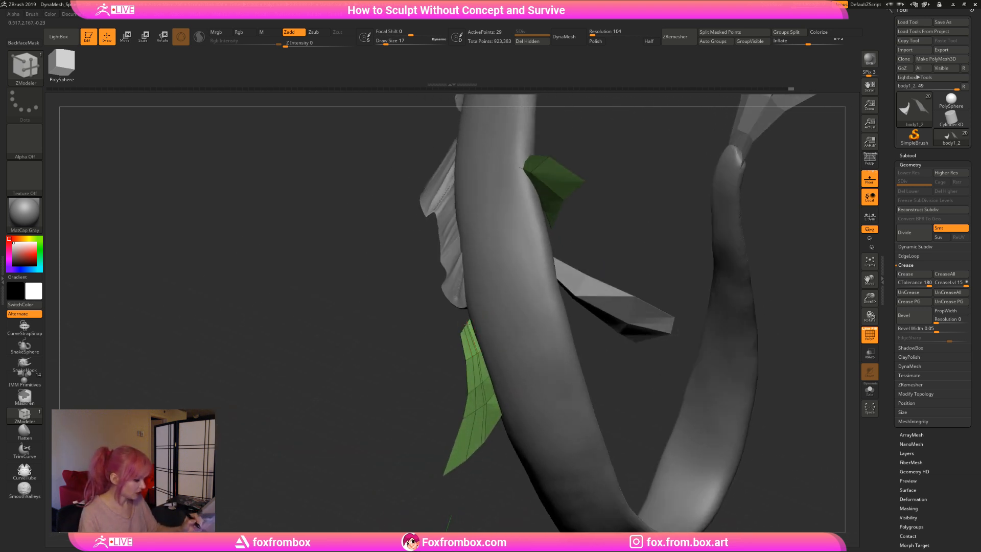
{"action": "left_click_drag", "start_coordinate": [421, 394], "coordinate": [557, 200]}
{"action": "left_click_drag", "start_coordinate": [636, 245], "coordinate": [547, 260]}
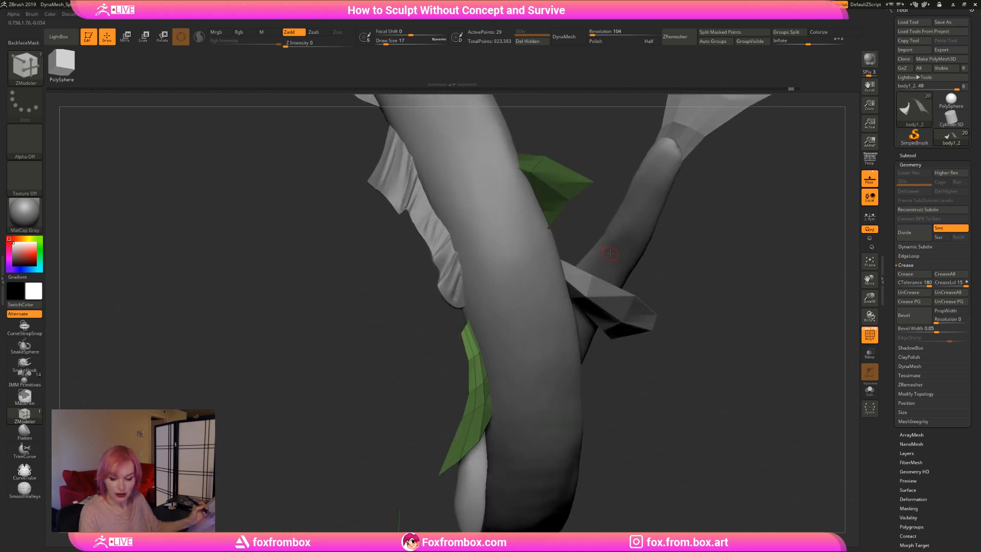
Reshape the copied fin's lower section beside the tail using the Move brush at draw size 31.
{"action": "key", "text": "b"}
{"action": "key", "text": "m"}
{"action": "key", "text": "v"}
{"action": "left_click", "coordinate": [388, 43]}
{"action": "mouse_move", "coordinate": [393, 344]}
{"action": "left_mouse_down"}
{"action": "mouse_move", "coordinate": [470, 307]}
{"action": "mouse_move", "coordinate": [463, 337]}
{"action": "mouse_move", "coordinate": [473, 387]}
{"action": "mouse_move", "coordinate": [483, 313]}
{"action": "left_mouse_up"}
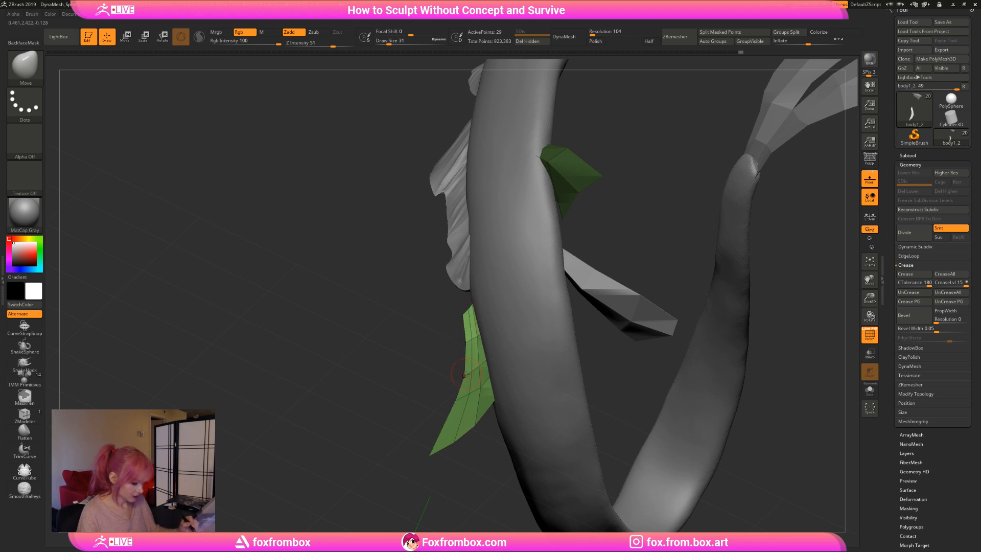
{"action": "mouse_move", "coordinate": [458, 447]}
{"action": "left_mouse_down"}
{"action": "mouse_move", "coordinate": [465, 412]}
{"action": "mouse_move", "coordinate": [465, 444]}
{"action": "left_mouse_up"}
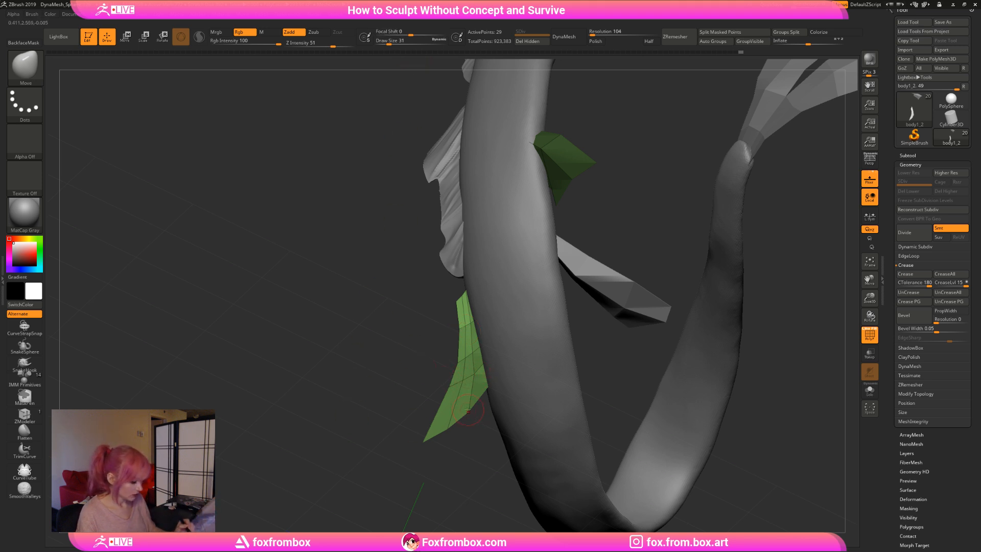
Delete a single polygon from the copied fin's lower edge with ZModeler to open a notch.
{"action": "left_click", "coordinate": [25, 415]}
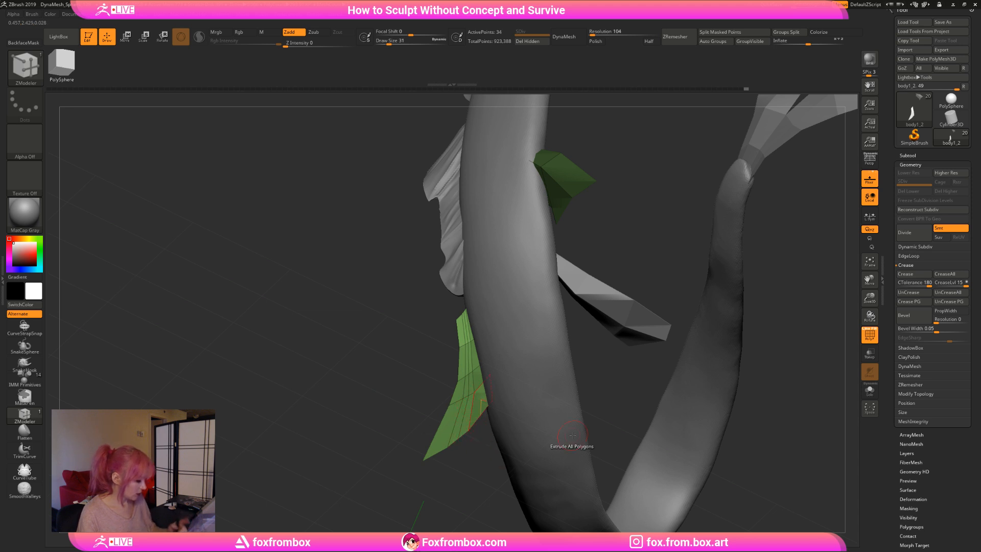
{"action": "left_click_drag", "start_coordinate": [870, 298], "coordinate": [442, 442]}
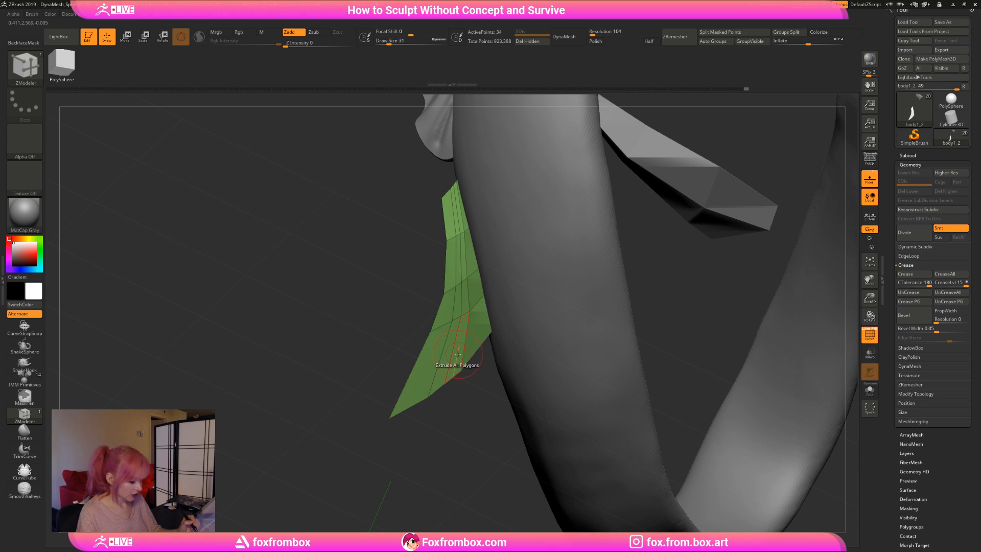
{"action": "key", "text": "space"}
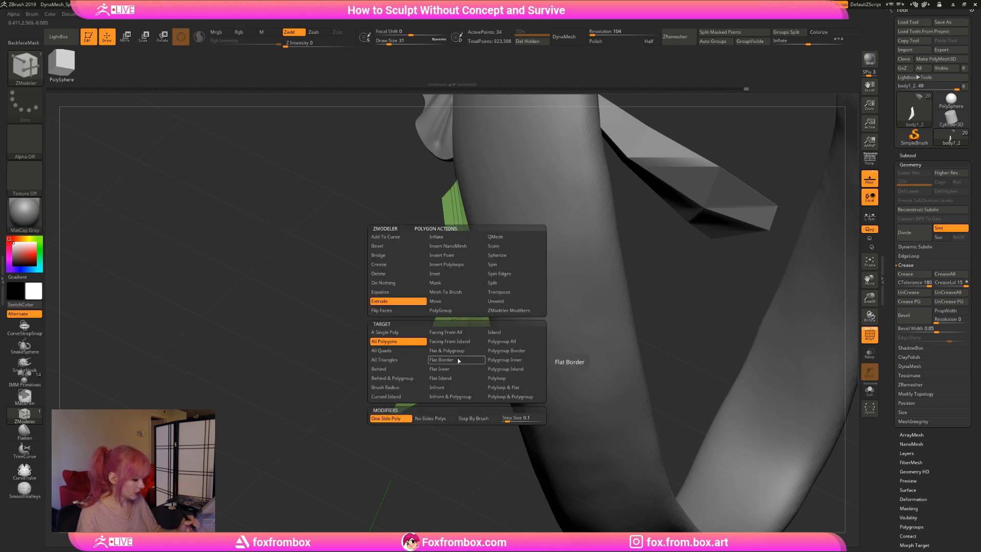
{"action": "left_click", "coordinate": [399, 279]}
{"action": "left_click", "coordinate": [460, 352]}
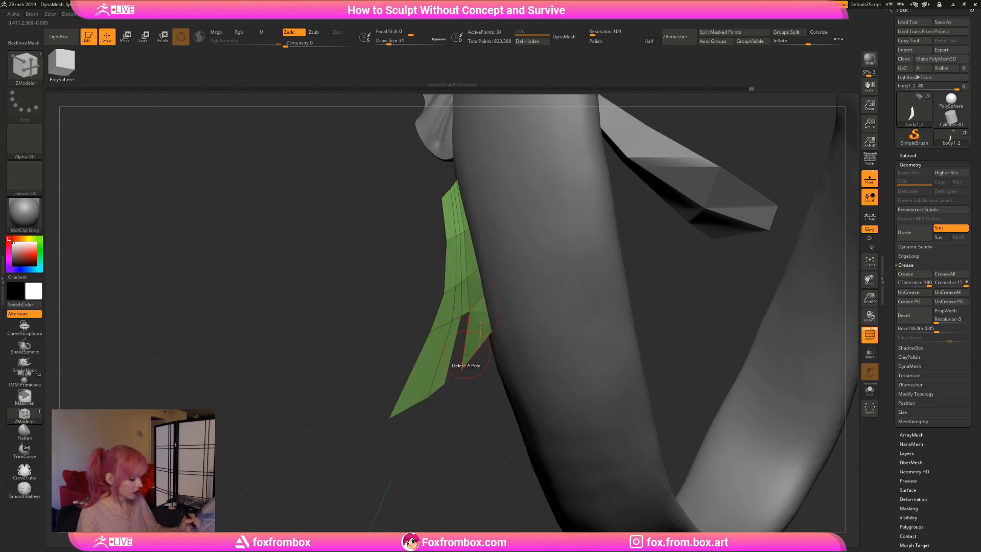
Refine the points around the copied fin's notch and upper end with ZModeler at draw size 16.
{"action": "left_click_drag", "start_coordinate": [389, 42], "coordinate": [385, 42]}
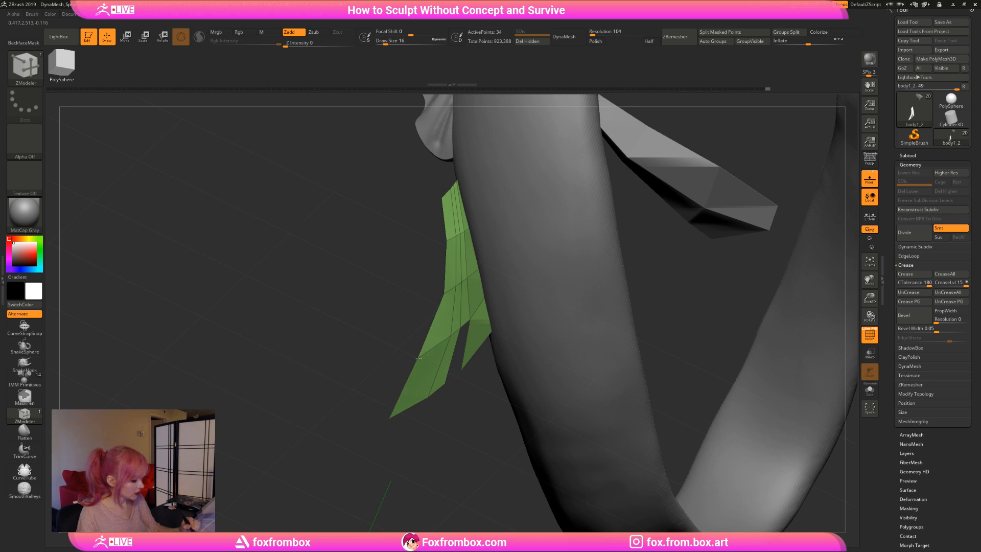
{"action": "left_click", "coordinate": [471, 332]}
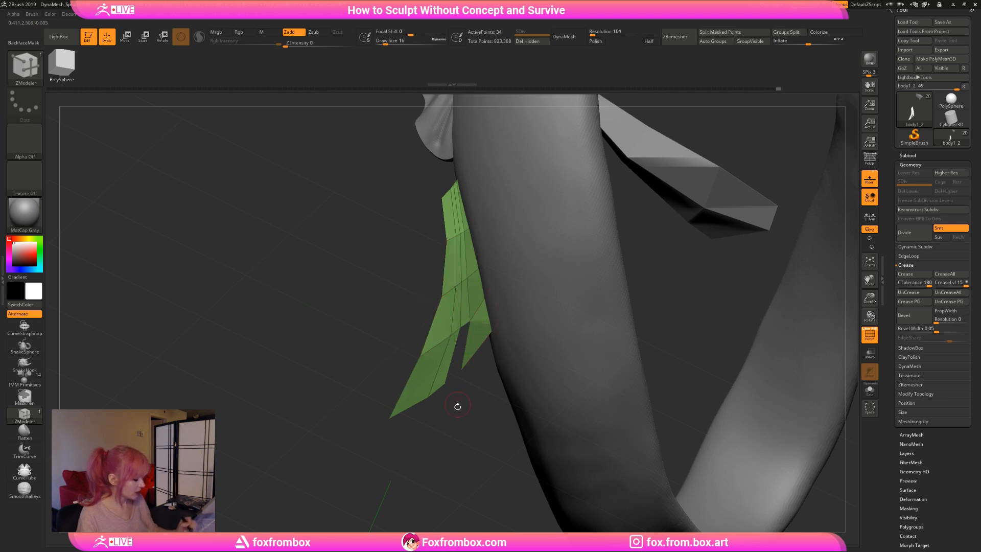
{"action": "left_click_drag", "start_coordinate": [456, 406], "coordinate": [450, 355]}
{"action": "left_click", "coordinate": [456, 192]}
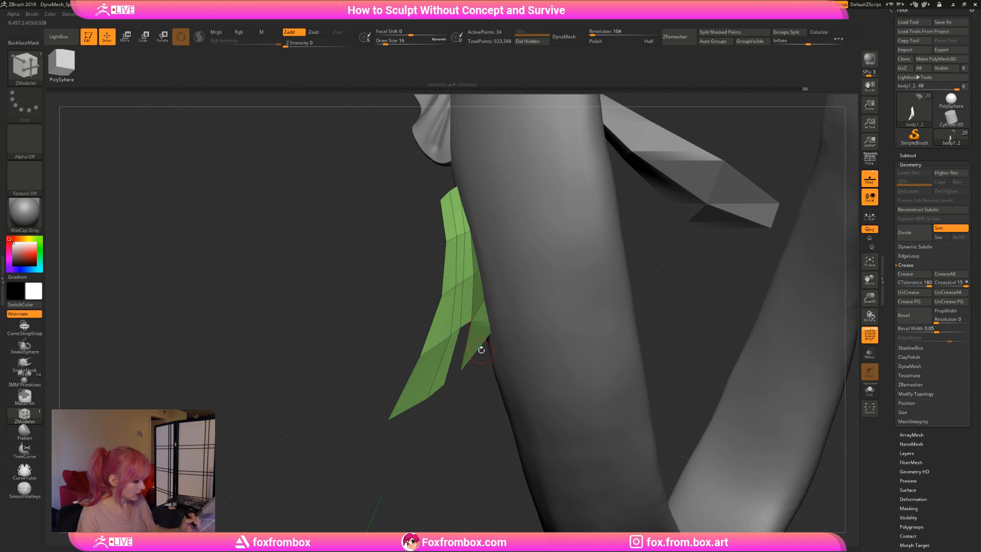
Try subdividing the copied fin twice, check it against the whole figure, and undo the subdivisions.
{"action": "left_click_drag", "start_coordinate": [463, 400], "coordinate": [443, 441]}
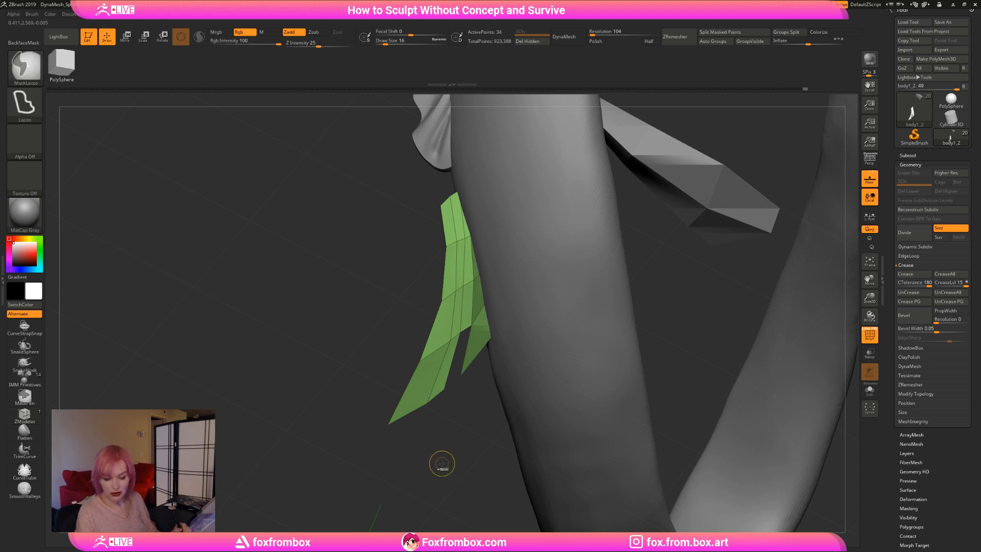
{"action": "key", "text": "ctrl+d"}
{"action": "key", "text": "ctrl+d"}
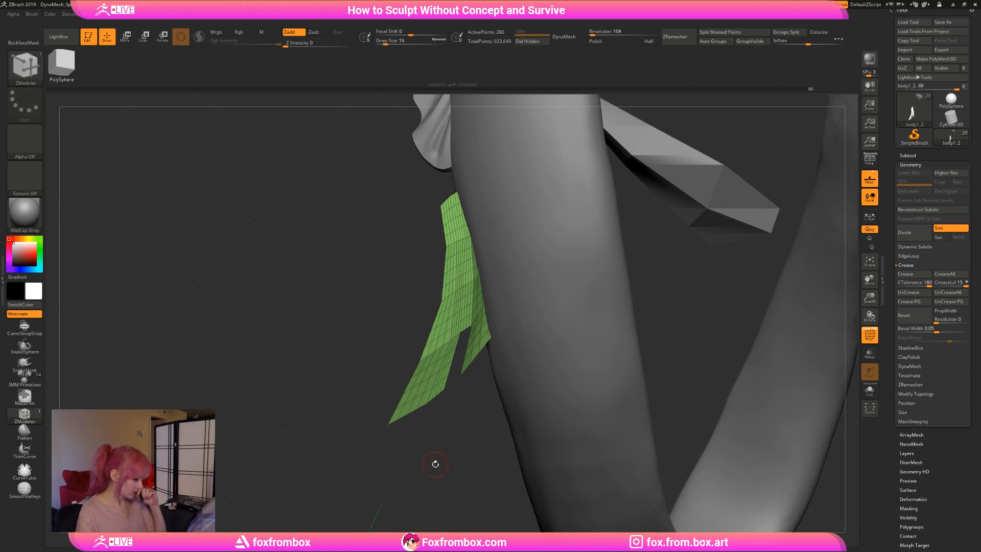
{"action": "mouse_move", "coordinate": [874, 303]}
{"action": "left_mouse_down"}
{"action": "mouse_move", "coordinate": [637, 361]}
{"action": "mouse_move", "coordinate": [665, 362]}
{"action": "mouse_move", "coordinate": [650, 364]}
{"action": "left_mouse_up"}
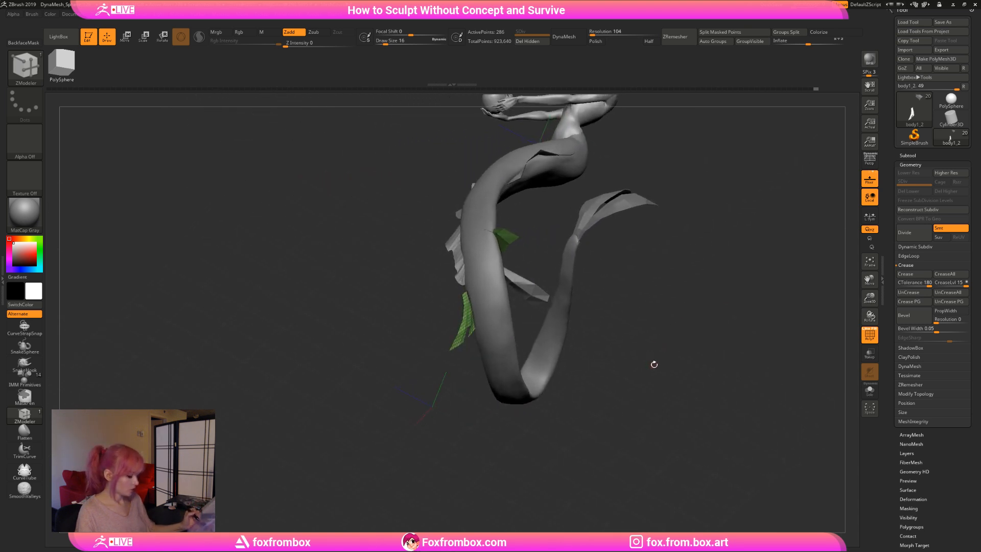
{"action": "key", "text": "ctrl+z"}
{"action": "key", "text": "ctrl+z"}
{"action": "key", "text": "ctrl+z"}
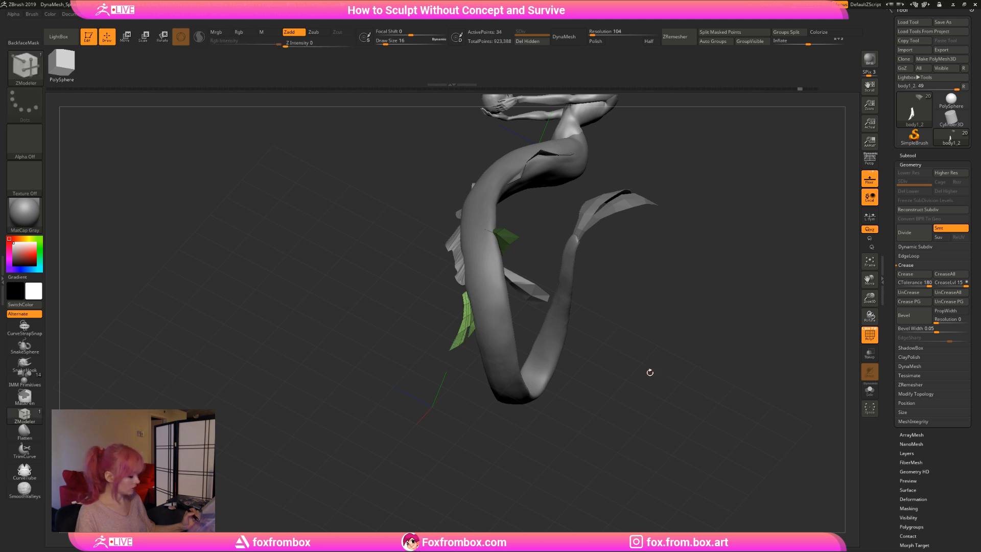
Set ZModeler's edge action to Crease with the EdgeLoop Partial target for the copied fin beside the tail.
{"action": "left_click_drag", "start_coordinate": [650, 372], "coordinate": [670, 371]}
{"action": "left_click_drag", "start_coordinate": [868, 298], "coordinate": [841, 401]}
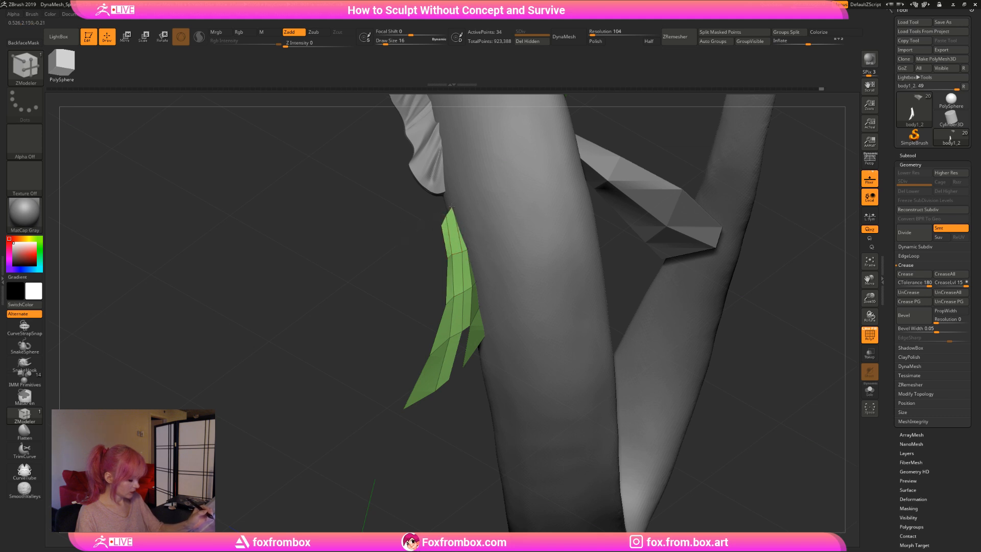
{"action": "left_click_drag", "start_coordinate": [396, 385], "coordinate": [600, 302]}
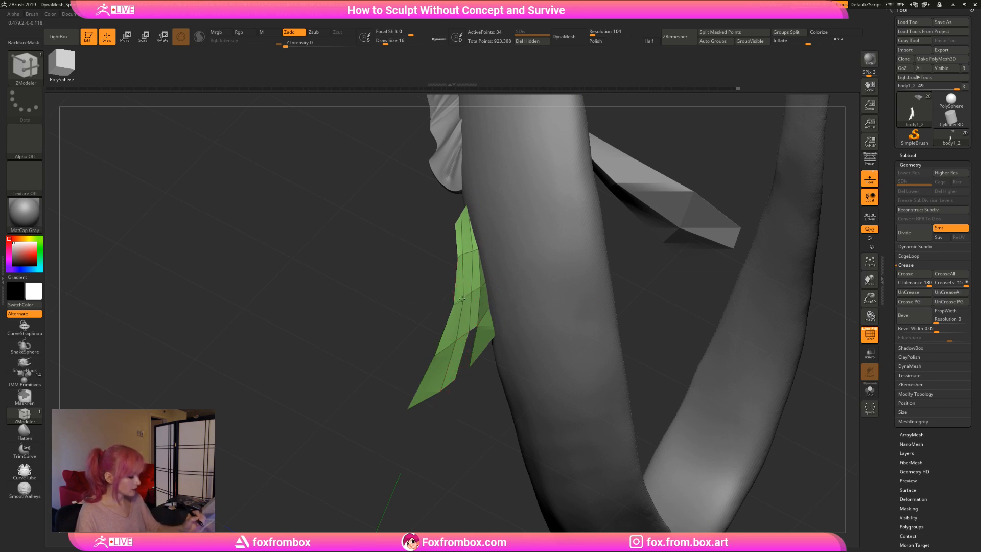
{"action": "key", "text": "space"}
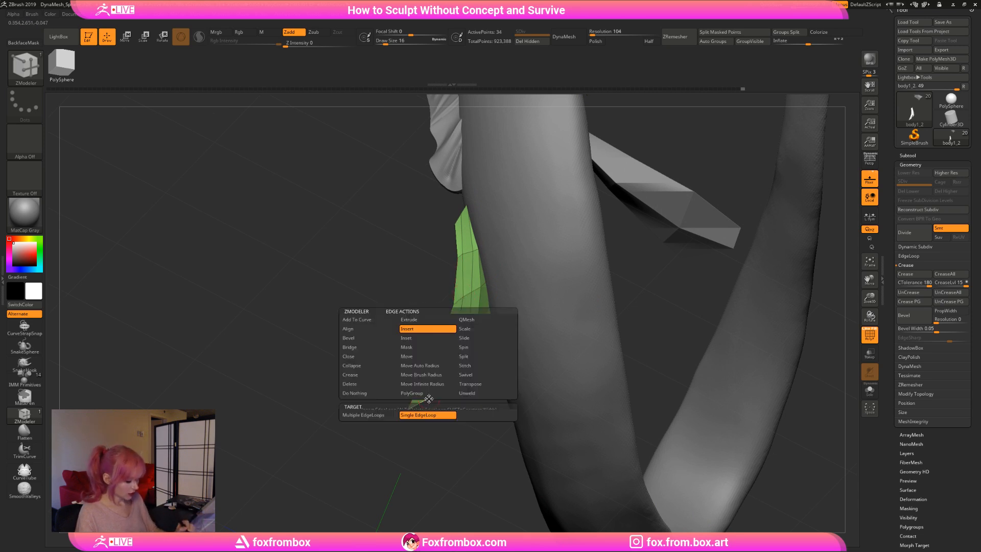
{"action": "left_click", "coordinate": [368, 375]}
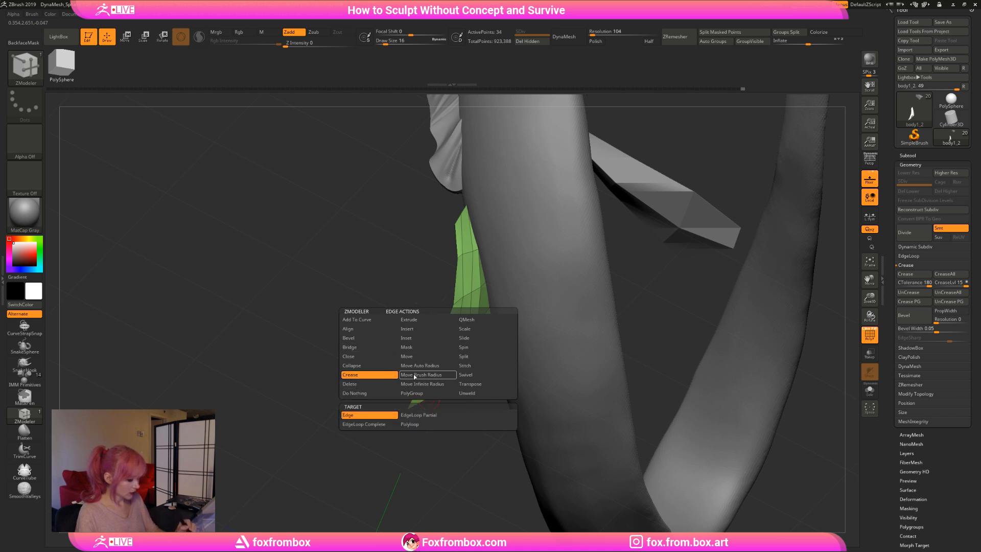
{"action": "left_click", "coordinate": [417, 415]}
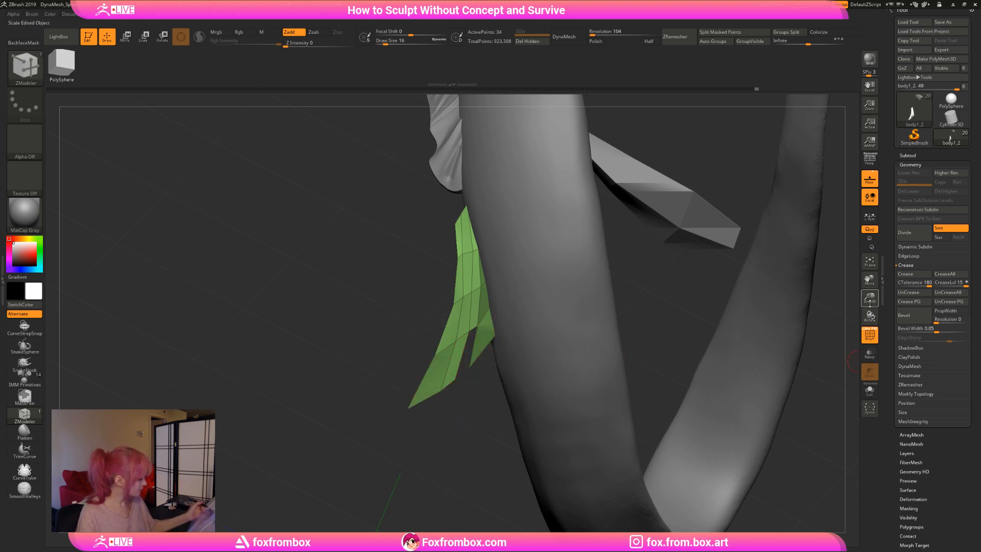
Try creasing a partial edge loop along the copied fin beside its notch, and undo it.
{"action": "left_click_drag", "start_coordinate": [870, 298], "coordinate": [868, 379]}
{"action": "left_click_drag", "start_coordinate": [467, 404], "coordinate": [494, 401]}
{"action": "left_click", "coordinate": [477, 283]}
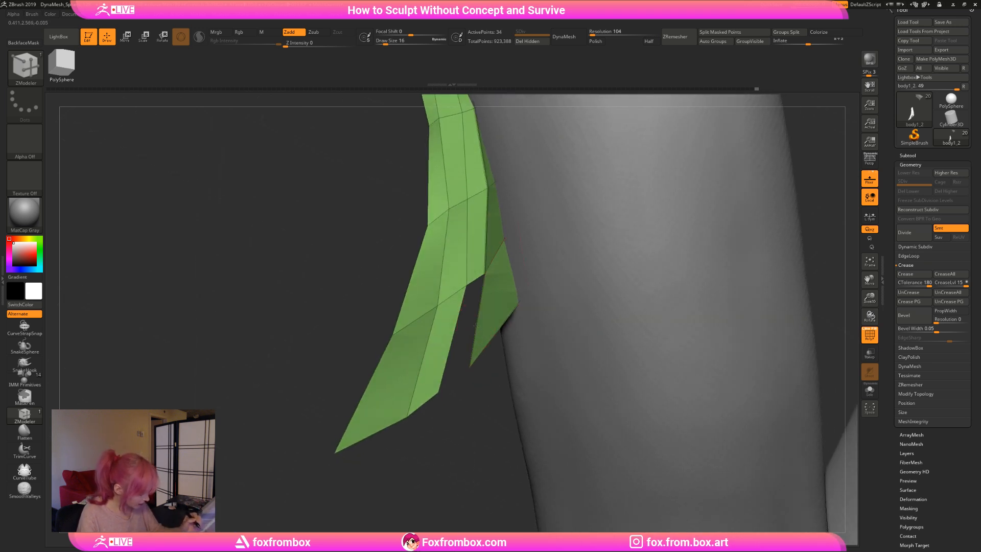
{"action": "key", "text": "ctrl+z"}
Crease individual edges around the copied fin's notch and lower end using ZModeler's single Edge target.
{"action": "key", "text": "space"}
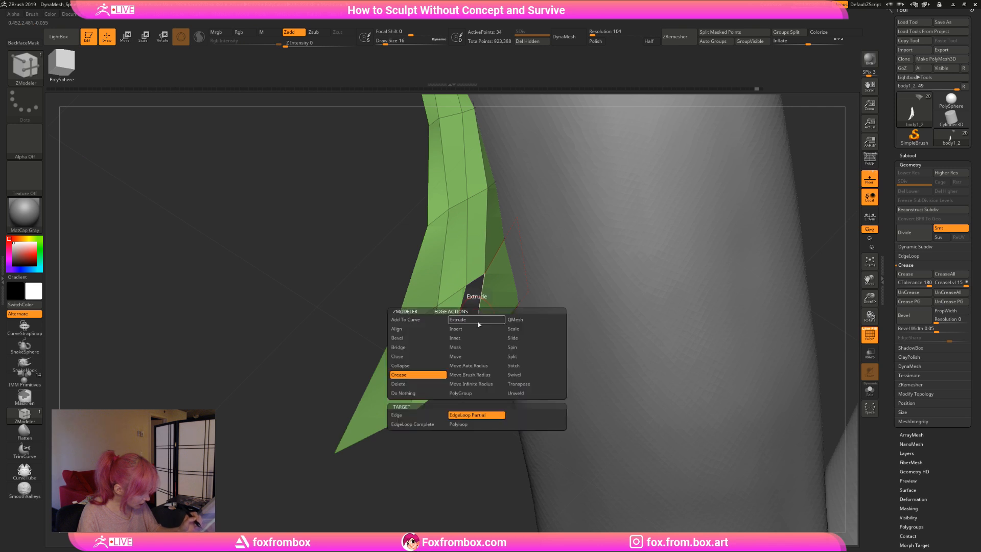
{"action": "left_click", "coordinate": [414, 415]}
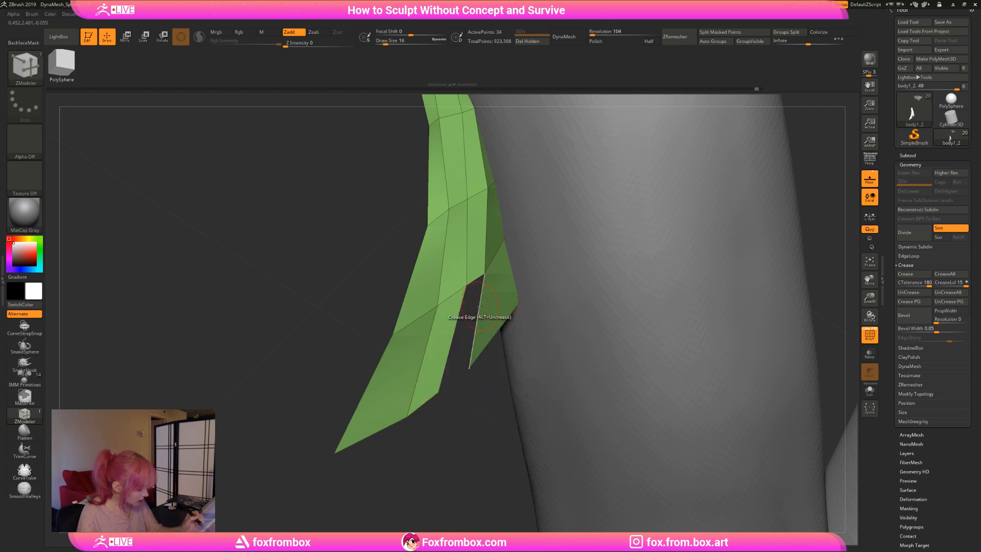
{"action": "left_click", "coordinate": [453, 334]}
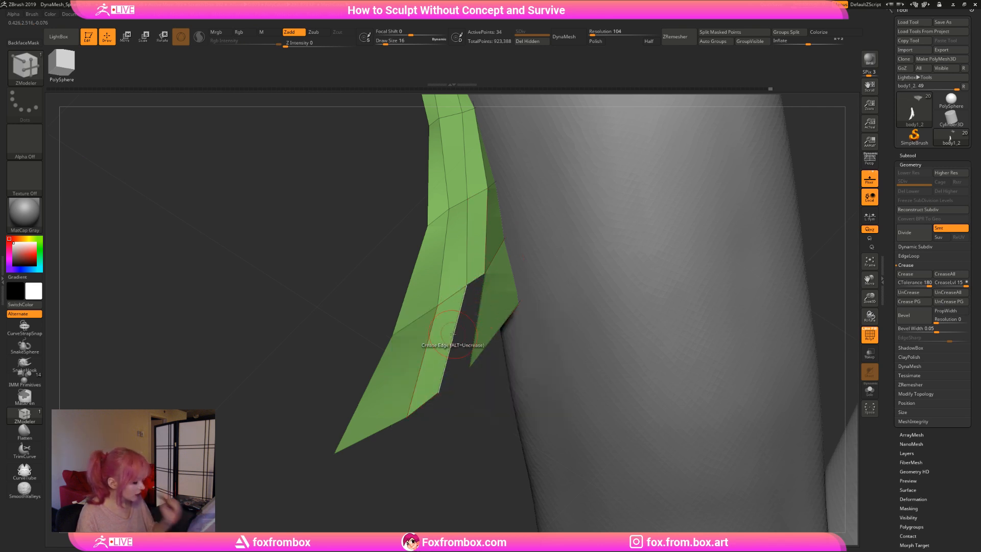
{"action": "left_click", "coordinate": [400, 308]}
{"action": "mouse_move", "coordinate": [337, 446]}
{"action": "left_mouse_down"}
{"action": "mouse_move", "coordinate": [449, 448]}
{"action": "mouse_move", "coordinate": [407, 417]}
{"action": "left_mouse_up"}
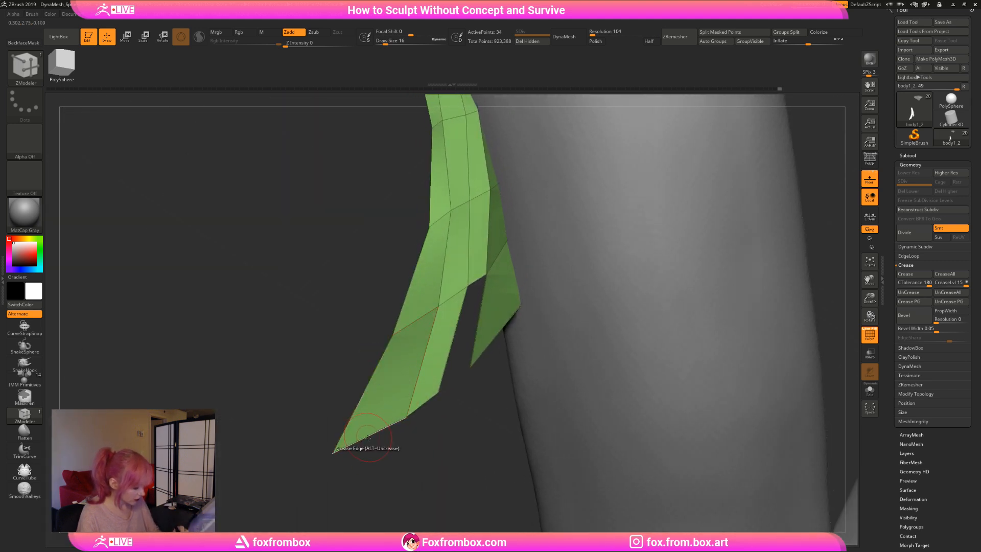
Isolate the copied fin, examine its edges from the notch to the upper end on both sides, and show the whole figure again.
{"action": "left_click_drag", "start_coordinate": [383, 457], "coordinate": [363, 547]}
{"action": "left_click", "coordinate": [870, 390]}
{"action": "left_click_drag", "start_coordinate": [870, 297], "coordinate": [807, 281]}
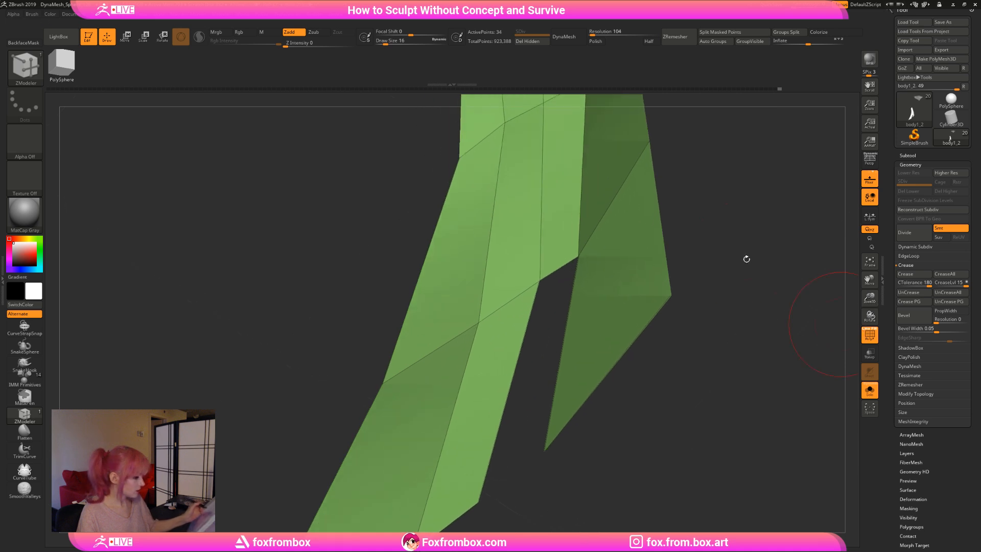
{"action": "left_click_drag", "start_coordinate": [696, 237], "coordinate": [695, 319], "text": "alt"}
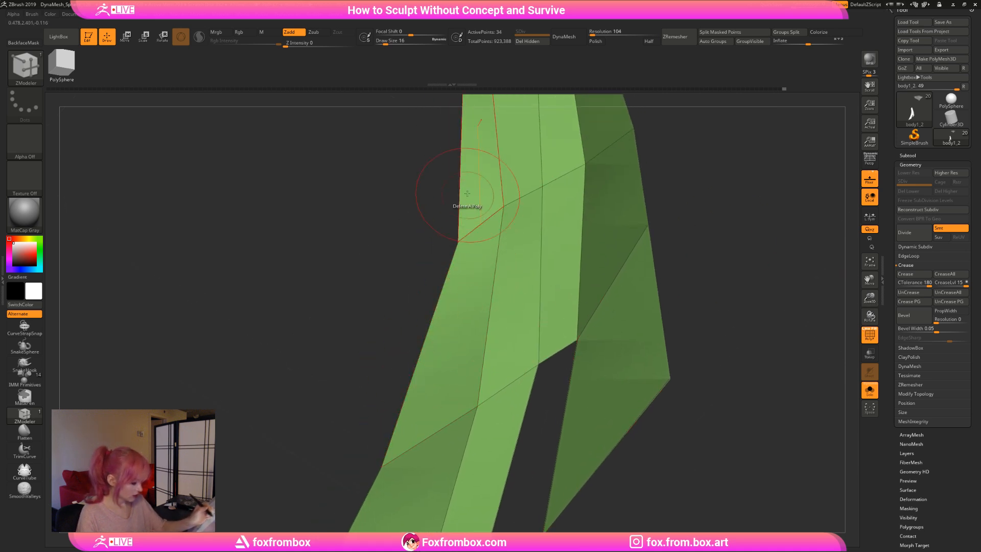
{"action": "left_click_drag", "start_coordinate": [702, 234], "coordinate": [630, 468], "text": "alt"}
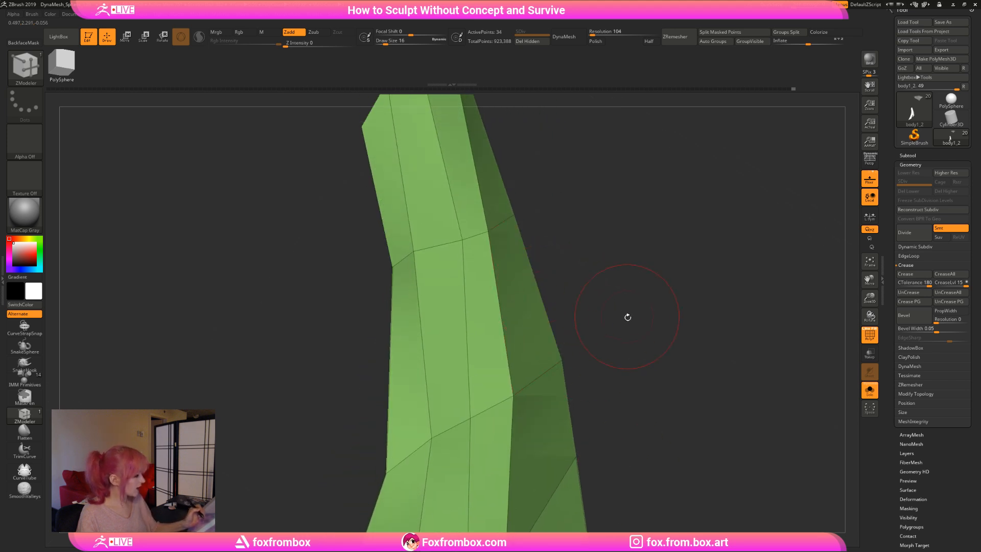
{"action": "left_click_drag", "start_coordinate": [626, 318], "coordinate": [644, 274], "text": "alt"}
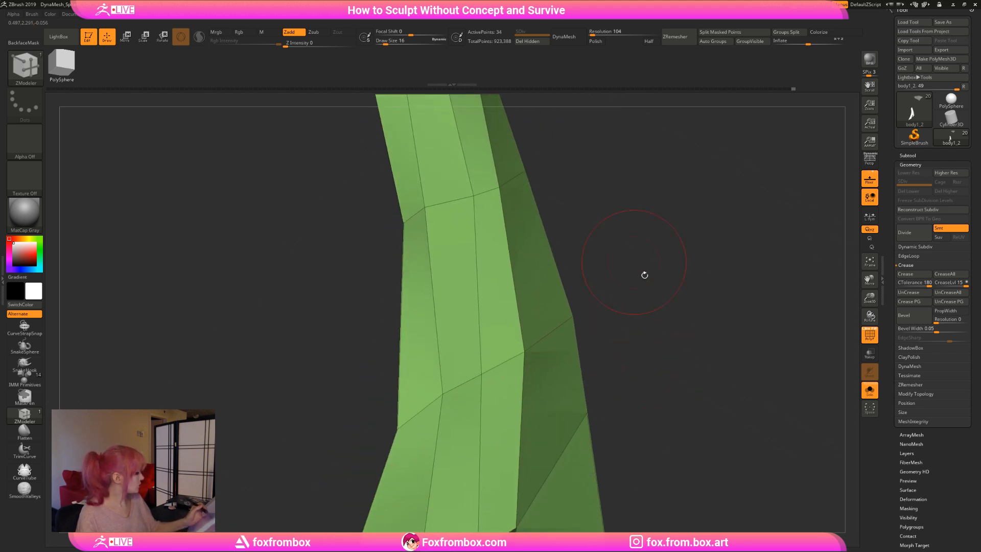
{"action": "left_click_drag", "start_coordinate": [870, 300], "coordinate": [865, 263]}
{"action": "left_click_drag", "start_coordinate": [678, 325], "coordinate": [629, 312], "text": "alt"}
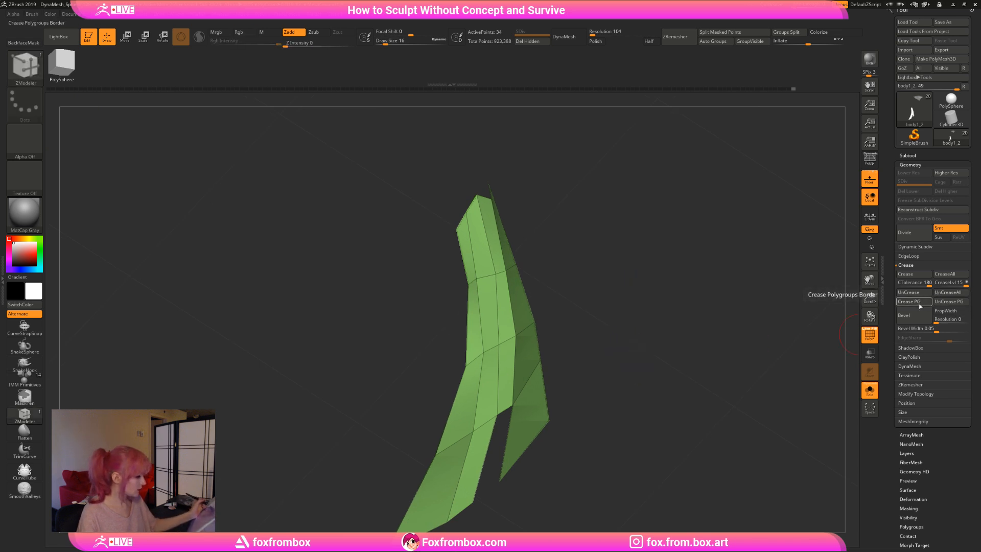
{"action": "left_click_drag", "start_coordinate": [593, 336], "coordinate": [578, 296]}
{"action": "mouse_move", "coordinate": [539, 176]}
{"action": "left_mouse_down"}
{"action": "mouse_move", "coordinate": [538, 197]}
{"action": "mouse_move", "coordinate": [523, 189]}
{"action": "mouse_move", "coordinate": [536, 184]}
{"action": "mouse_move", "coordinate": [523, 185]}
{"action": "left_mouse_up"}
{"action": "left_click_drag", "start_coordinate": [578, 286], "coordinate": [649, 263], "text": "shift"}
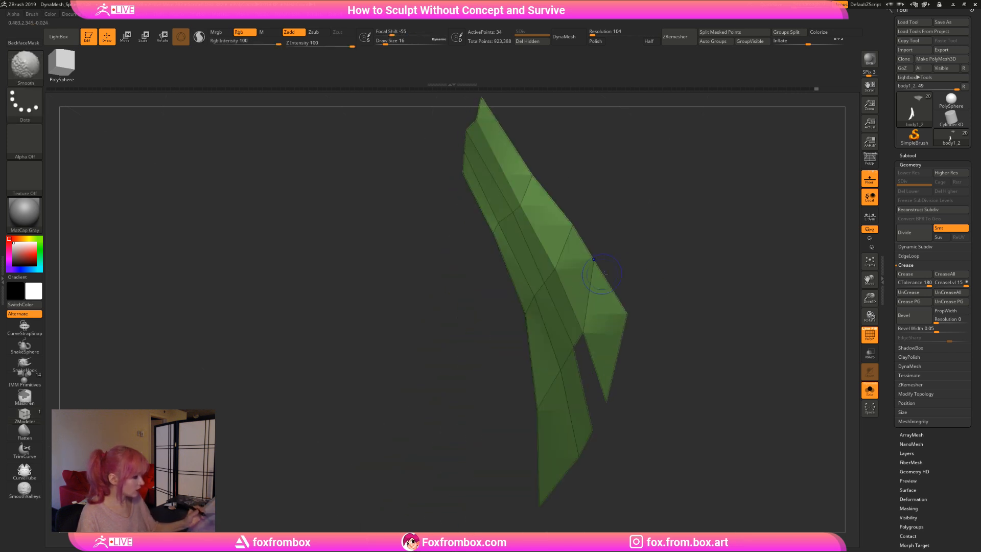
{"action": "left_click_drag", "start_coordinate": [554, 163], "coordinate": [568, 311], "text": "alt"}
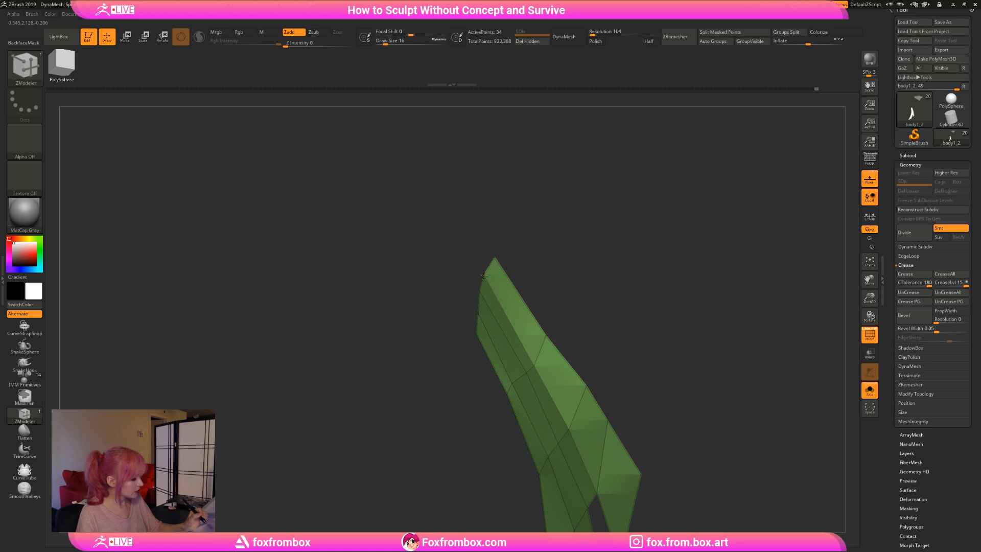
{"action": "left_click_drag", "start_coordinate": [647, 313], "coordinate": [563, 243], "text": "alt"}
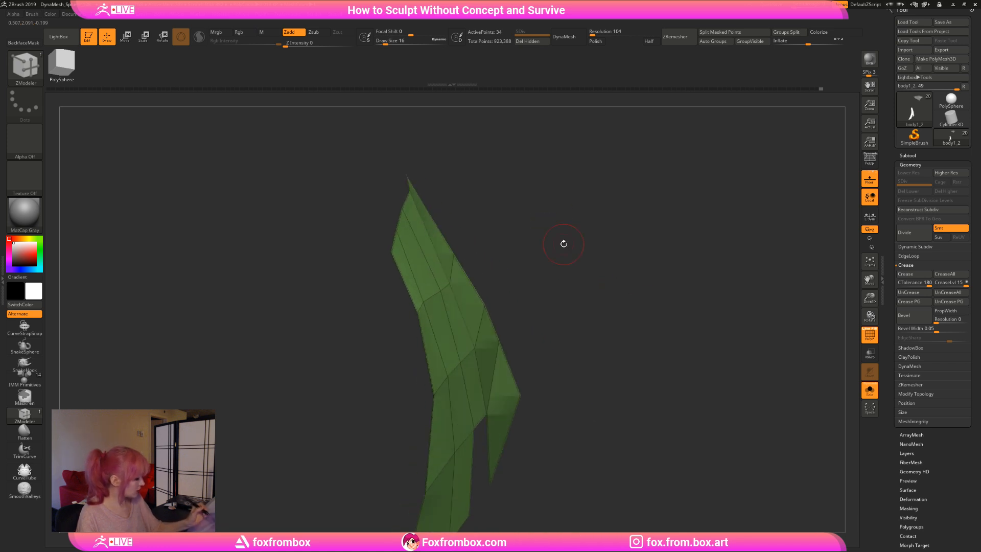
{"action": "left_click", "coordinate": [866, 390]}
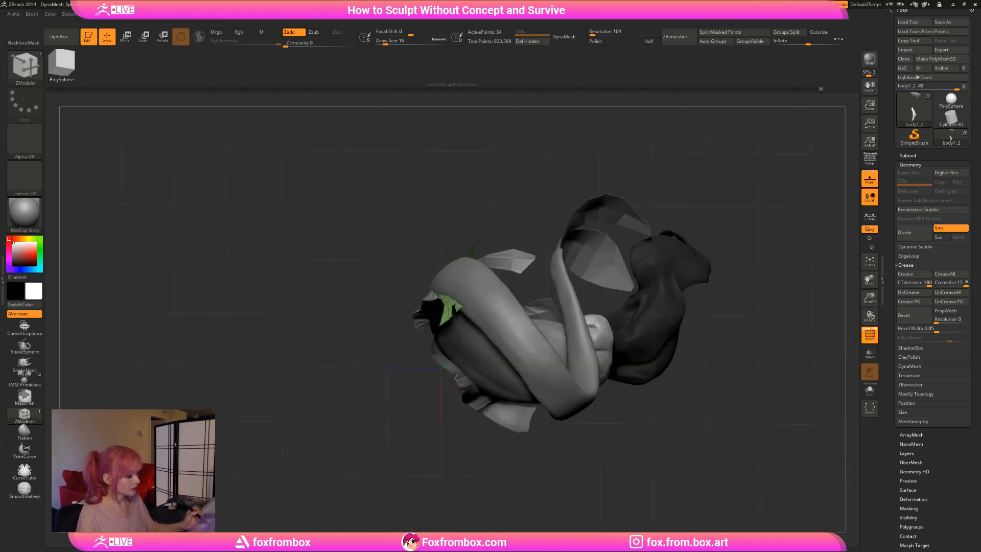
Give the copied fin thickness by extruding its whole surface with a ZModeler polygon action.
{"action": "left_click_drag", "start_coordinate": [620, 332], "coordinate": [715, 324]}
{"action": "left_click", "coordinate": [467, 349]}
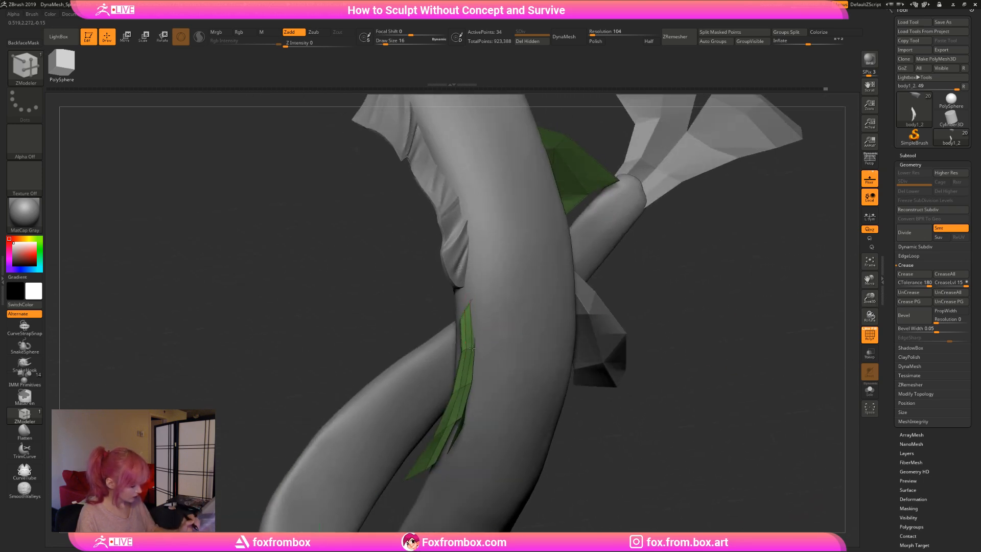
{"action": "left_click", "coordinate": [466, 346]}
{"action": "left_click", "coordinate": [467, 348]}
{"action": "mouse_move", "coordinate": [682, 404]}
{"action": "left_mouse_down"}
{"action": "mouse_move", "coordinate": [660, 406]}
{"action": "mouse_move", "coordinate": [668, 416]}
{"action": "mouse_move", "coordinate": [526, 339]}
{"action": "left_mouse_up"}
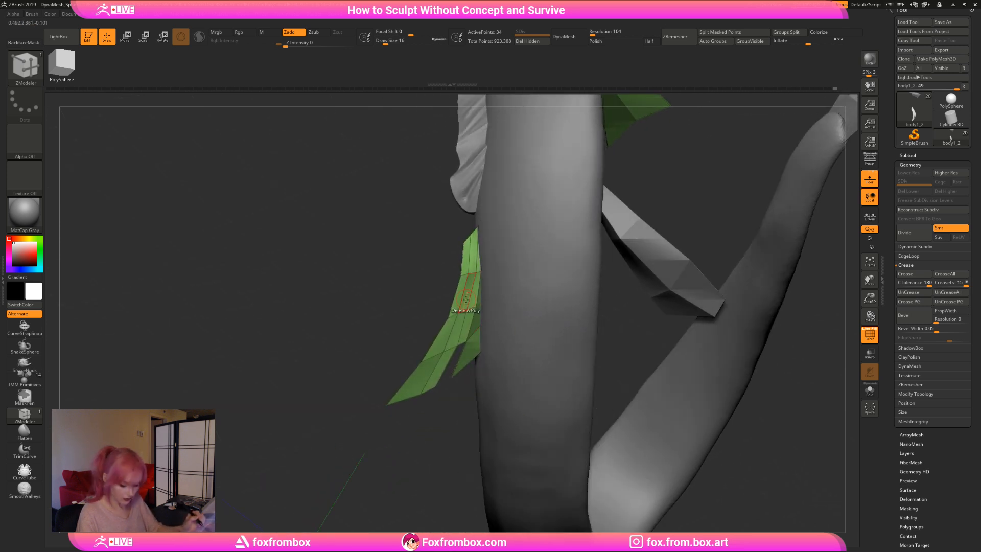
{"action": "key", "text": "space"}
{"action": "left_click", "coordinate": [391, 304]}
{"action": "left_click_drag", "start_coordinate": [392, 304], "coordinate": [380, 453]}
{"action": "left_click_drag", "start_coordinate": [463, 340], "coordinate": [475, 335]}
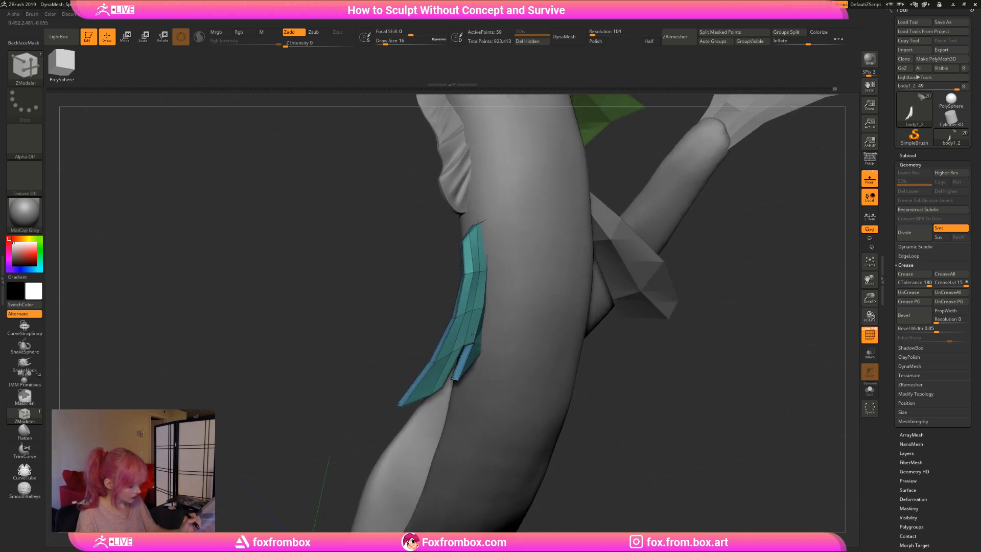
Check how the thickened fin sits along the tail and activate the Move gizmo to reposition it.
{"action": "mouse_move", "coordinate": [605, 357]}
{"action": "left_mouse_down"}
{"action": "mouse_move", "coordinate": [692, 398]}
{"action": "mouse_move", "coordinate": [688, 412]}
{"action": "mouse_move", "coordinate": [669, 361]}
{"action": "mouse_move", "coordinate": [479, 267]}
{"action": "left_mouse_up"}
{"action": "key", "text": "ctrl"}
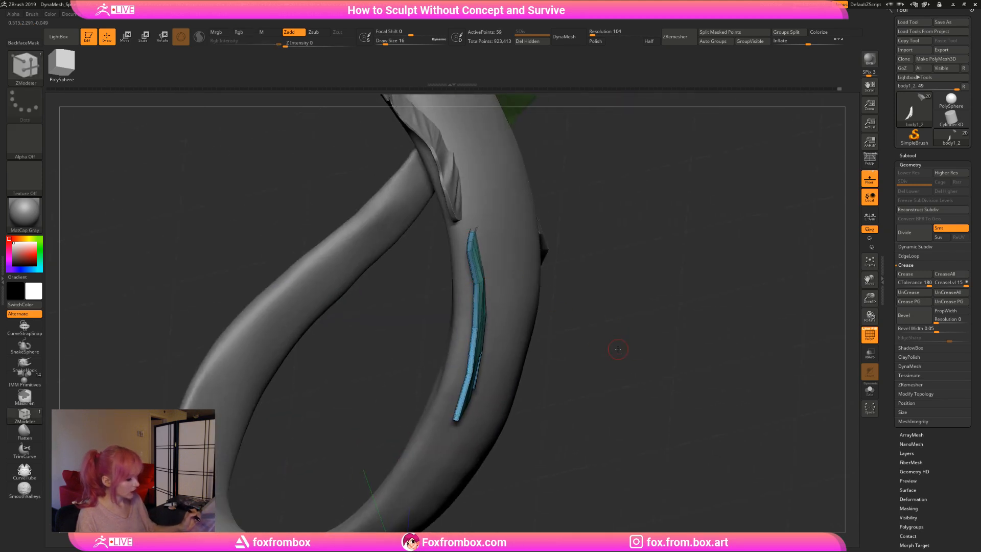
{"action": "mouse_move", "coordinate": [618, 346]}
{"action": "left_mouse_down"}
{"action": "mouse_move", "coordinate": [625, 352]}
{"action": "mouse_move", "coordinate": [585, 348]}
{"action": "mouse_move", "coordinate": [602, 346]}
{"action": "left_mouse_up"}
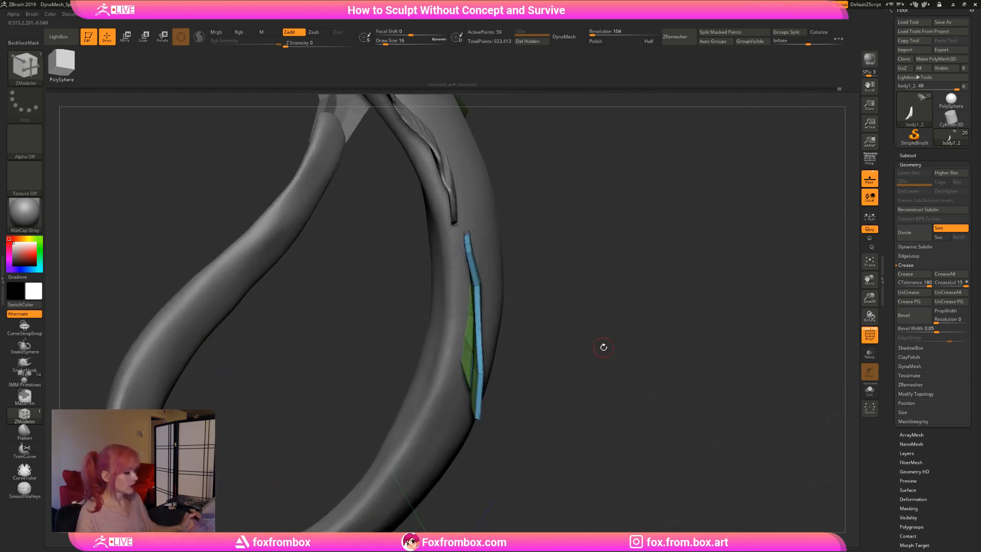
{"action": "key", "text": "w"}
{"action": "left_click_drag", "start_coordinate": [316, 168], "coordinate": [445, 189]}
{"action": "left_click", "coordinate": [394, 169]}
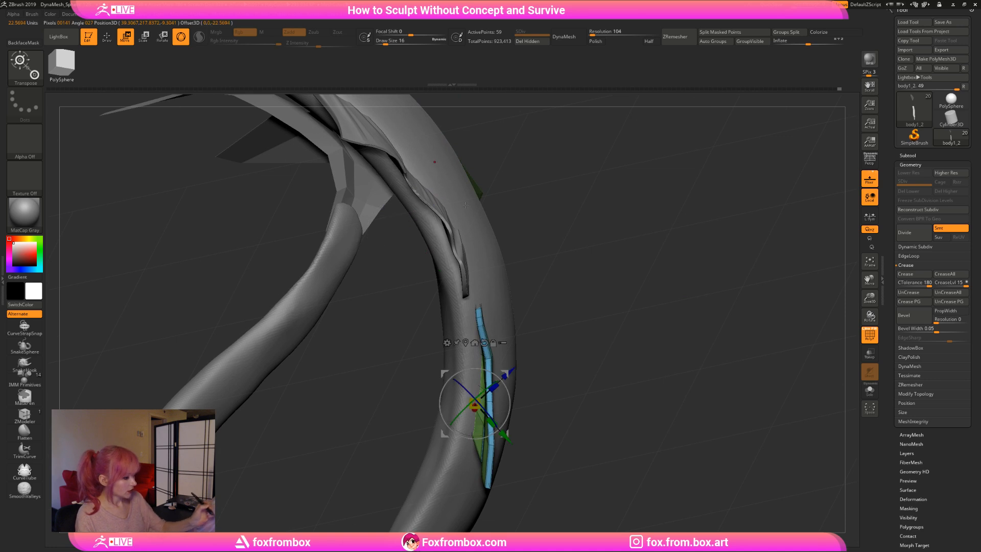
Narrow the lower part of the split fin's edge strip by moving its edge points inward with ZModeler at draw size 7.
{"action": "left_click_drag", "start_coordinate": [551, 363], "coordinate": [552, 276], "text": "alt"}
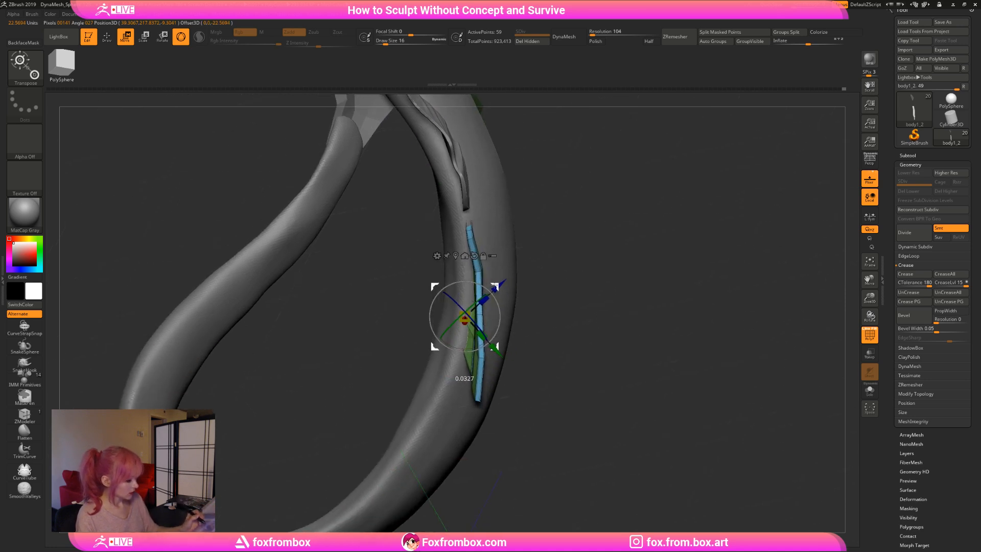
{"action": "mouse_move", "coordinate": [603, 327]}
{"action": "left_mouse_down"}
{"action": "mouse_move", "coordinate": [409, 291]}
{"action": "mouse_move", "coordinate": [724, 368]}
{"action": "mouse_move", "coordinate": [486, 394]}
{"action": "mouse_move", "coordinate": [461, 401]}
{"action": "mouse_move", "coordinate": [444, 427]}
{"action": "mouse_move", "coordinate": [665, 353]}
{"action": "left_mouse_up"}
{"action": "left_click", "coordinate": [108, 39]}
{"action": "mouse_move", "coordinate": [870, 298]}
{"action": "left_mouse_down"}
{"action": "mouse_move", "coordinate": [676, 322]}
{"action": "mouse_move", "coordinate": [633, 238]}
{"action": "left_mouse_up"}
{"action": "left_click_drag", "start_coordinate": [389, 42], "coordinate": [383, 45]}
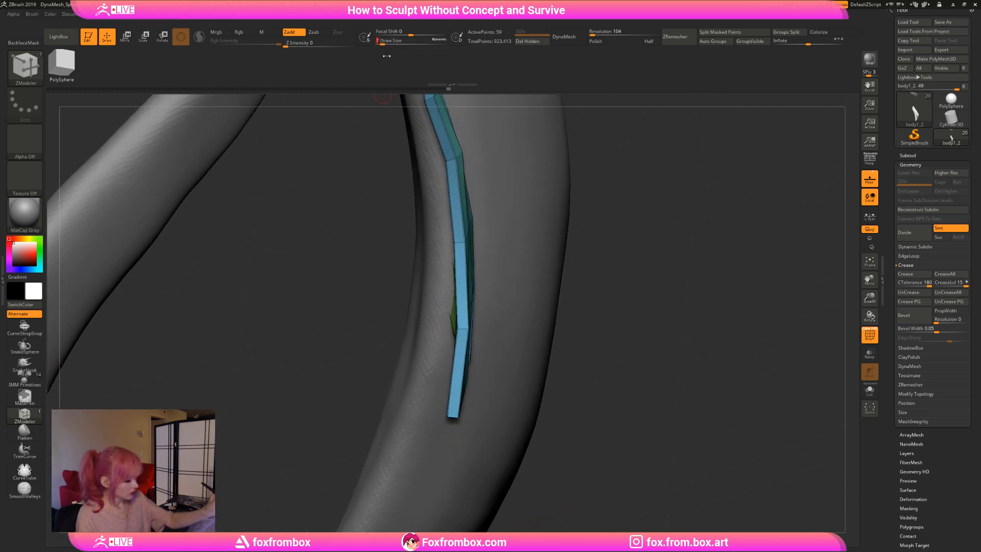
{"action": "left_click_drag", "start_coordinate": [448, 418], "coordinate": [457, 419]}
{"action": "left_click_drag", "start_coordinate": [458, 329], "coordinate": [463, 328]}
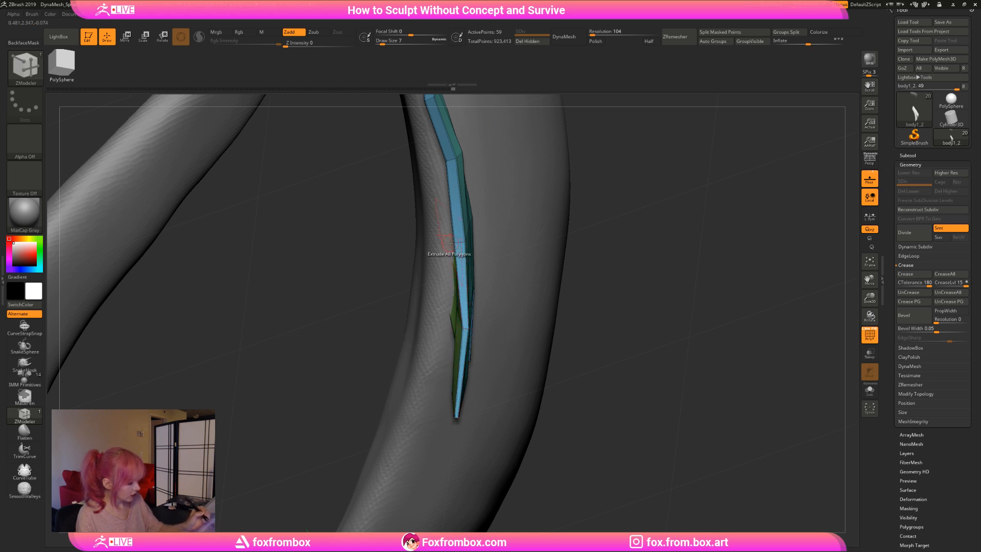
{"action": "left_click_drag", "start_coordinate": [456, 242], "coordinate": [461, 242]}
{"action": "left_click_drag", "start_coordinate": [602, 177], "coordinate": [625, 260], "text": "alt"}
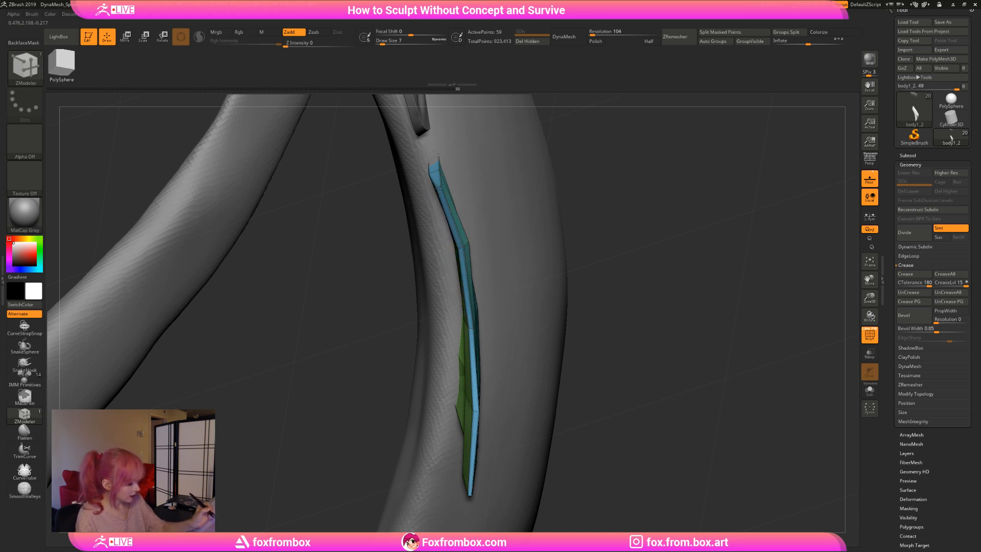
{"action": "left_click_drag", "start_coordinate": [611, 228], "coordinate": [612, 242], "text": "alt"}
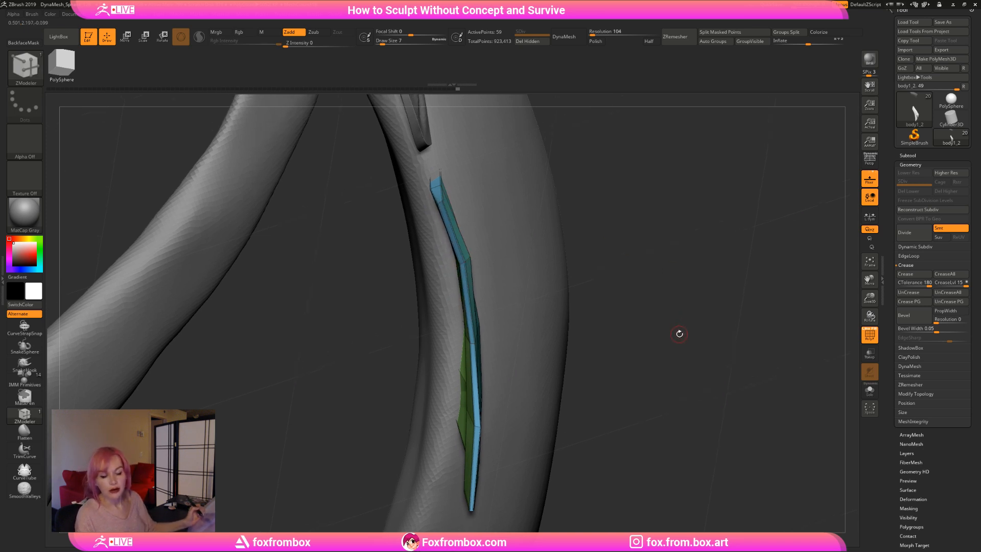
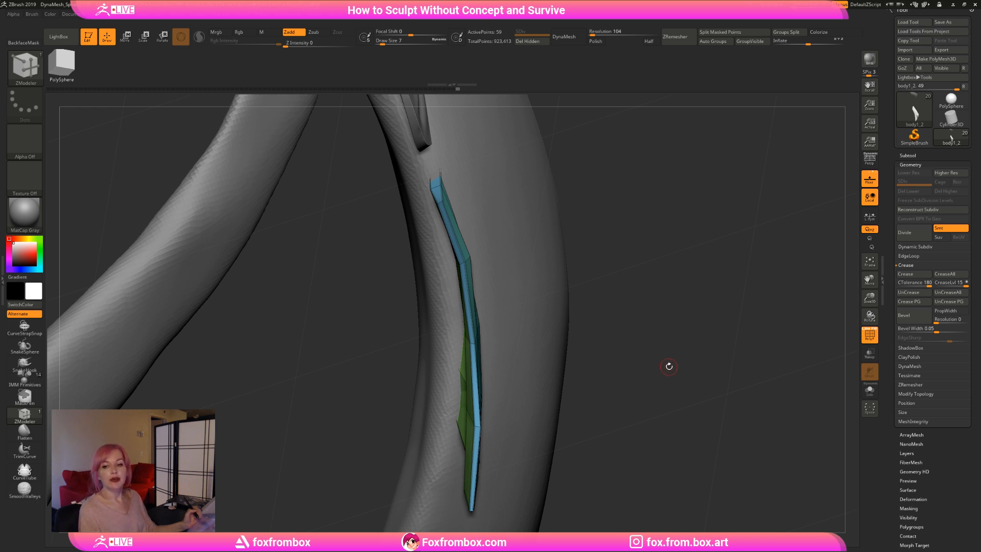
Thin the upper end of the fin's edge strip by pulling its points towards the outer edge.
{"action": "left_click_drag", "start_coordinate": [668, 367], "coordinate": [670, 318]}
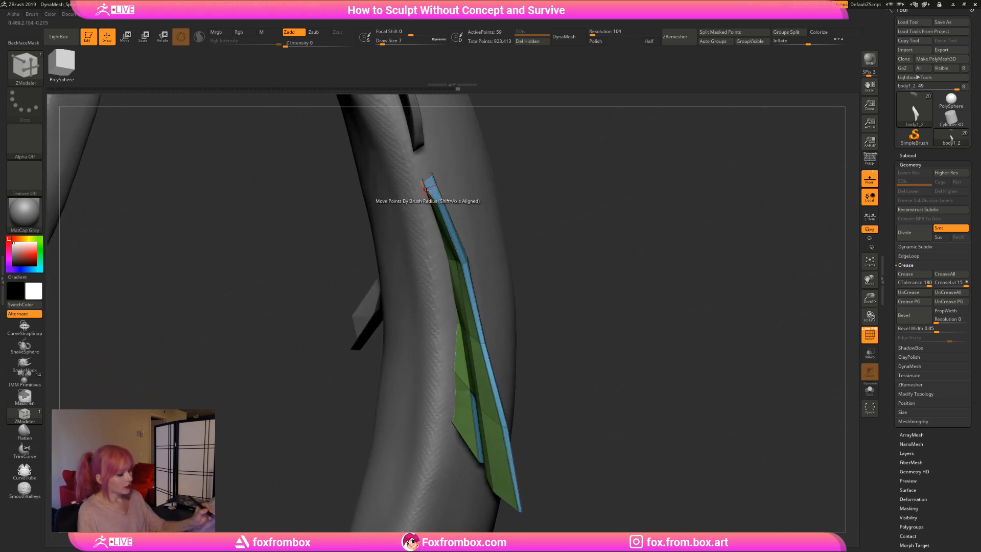
{"action": "left_click_drag", "start_coordinate": [428, 188], "coordinate": [443, 202]}
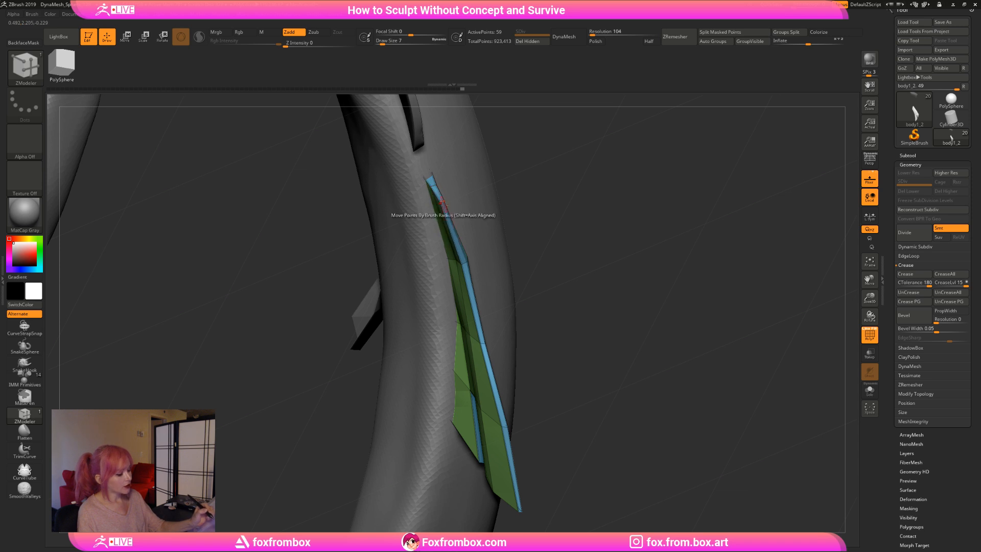
{"action": "left_click_drag", "start_coordinate": [462, 264], "coordinate": [464, 264]}
{"action": "left_click_drag", "start_coordinate": [640, 315], "coordinate": [645, 294]}
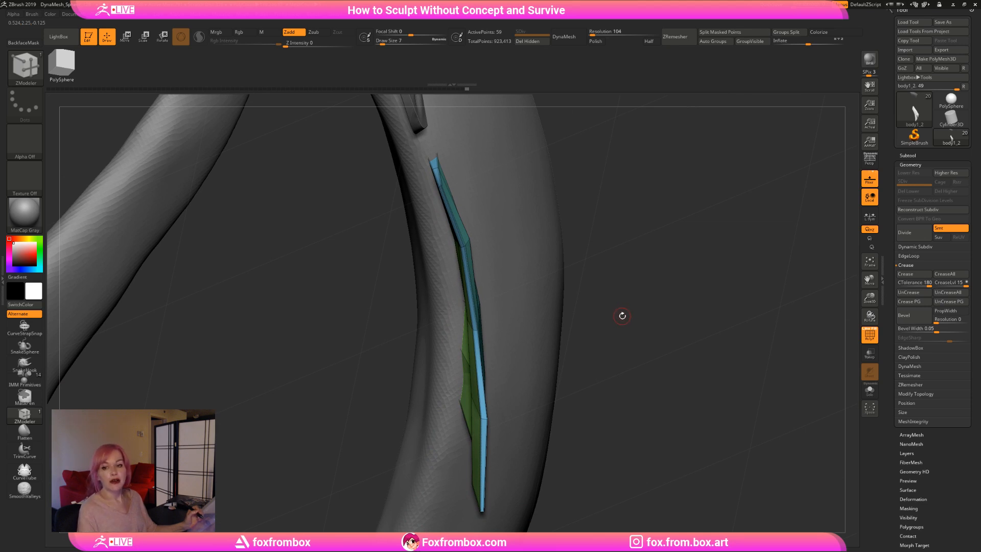
{"action": "left_click_drag", "start_coordinate": [623, 316], "coordinate": [626, 322]}
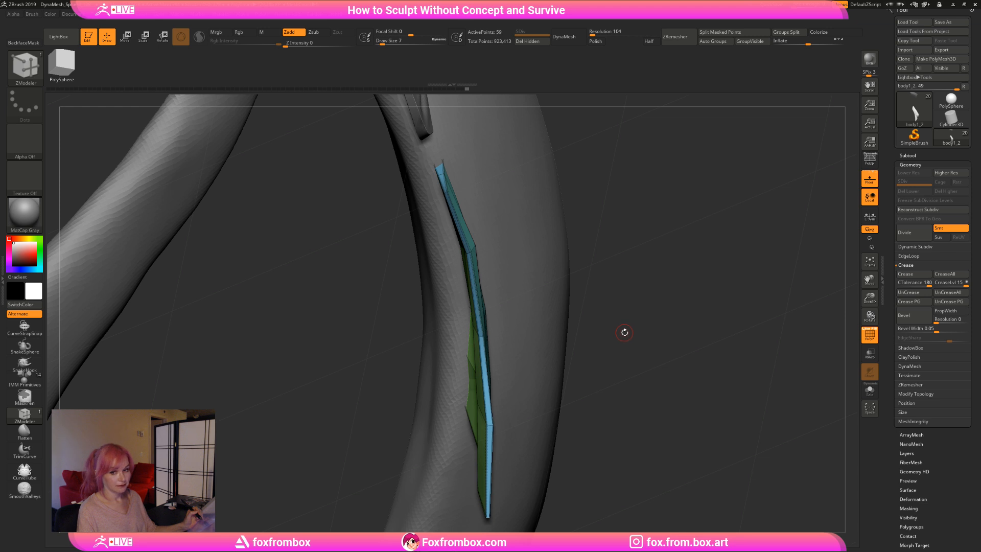
{"action": "left_click_drag", "start_coordinate": [625, 333], "coordinate": [635, 319]}
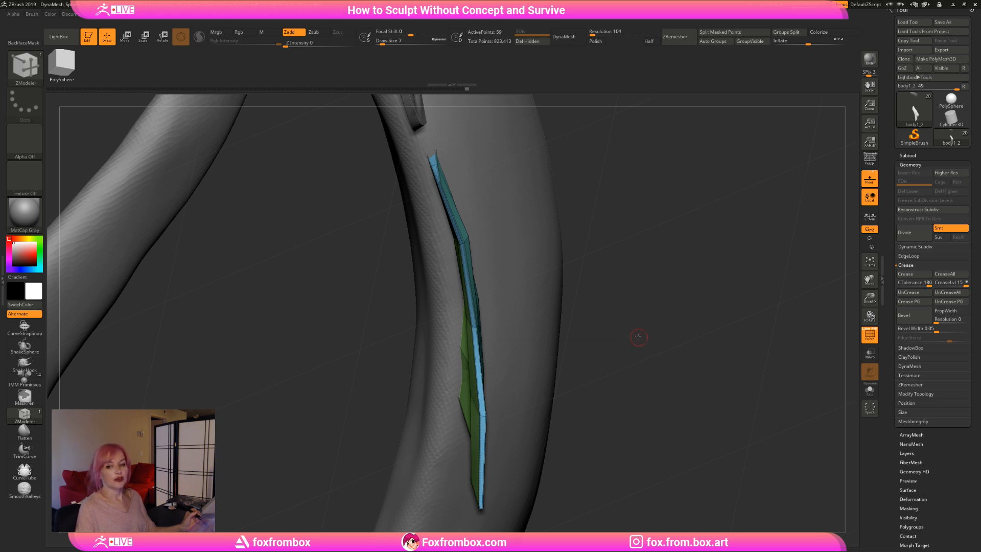
{"action": "left_click_drag", "start_coordinate": [638, 340], "coordinate": [634, 336], "text": "alt"}
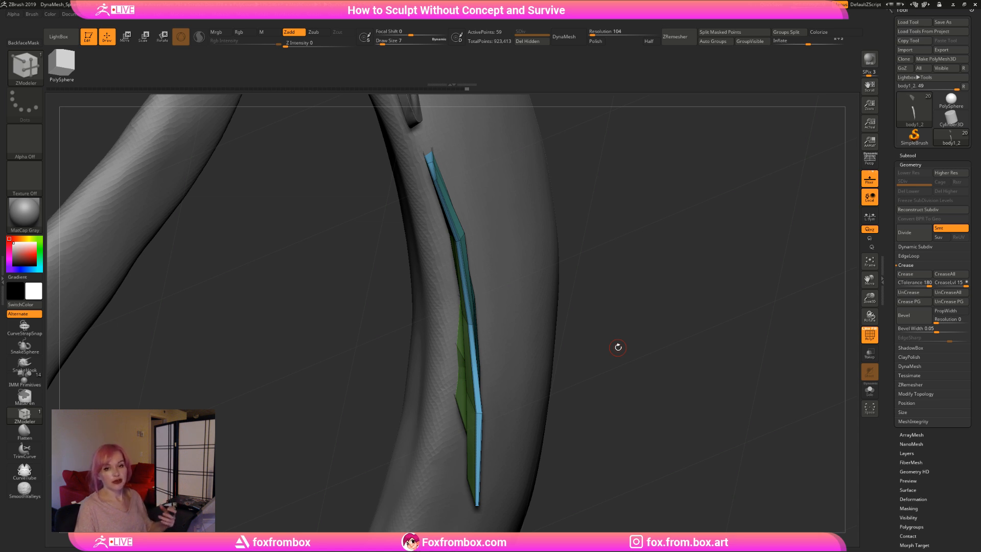
{"action": "left_click_drag", "start_coordinate": [658, 328], "coordinate": [640, 343]}
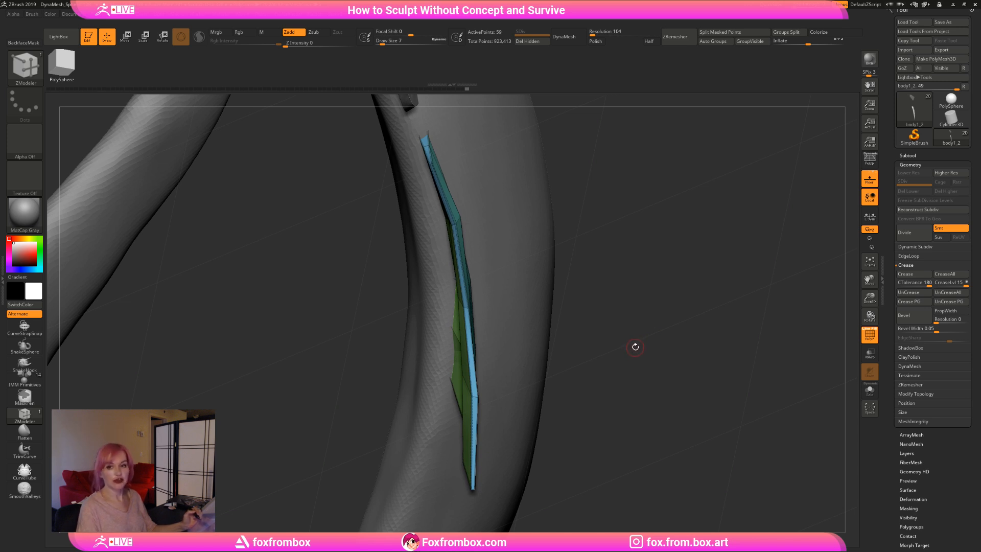
{"action": "left_click_drag", "start_coordinate": [643, 333], "coordinate": [644, 333]}
Reposition the points at the notch between the fin's two tips, using draw size 4.
{"action": "left_click_drag", "start_coordinate": [630, 342], "coordinate": [562, 358]}
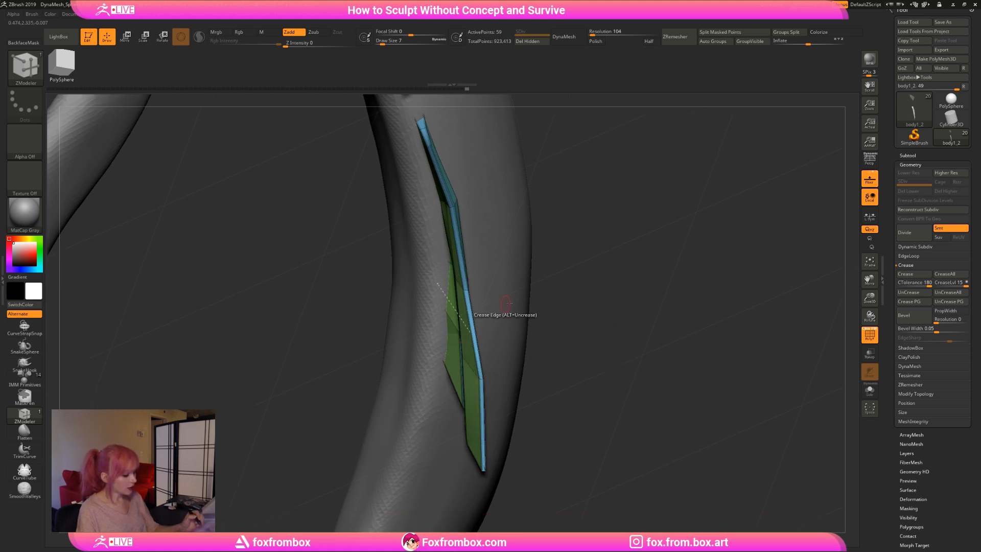
{"action": "left_click_drag", "start_coordinate": [638, 327], "coordinate": [508, 334]}
{"action": "left_click", "coordinate": [545, 343]}
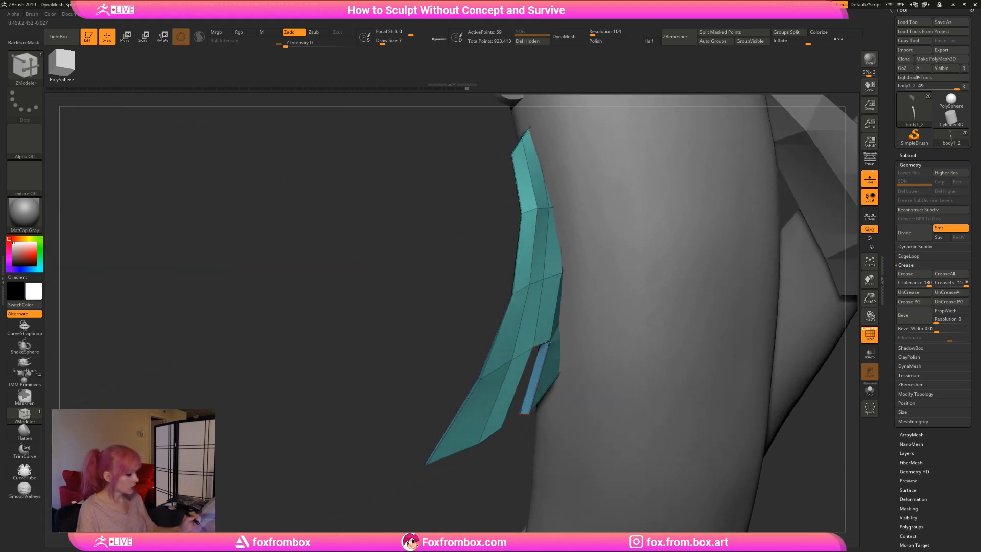
{"action": "left_click_drag", "start_coordinate": [519, 428], "coordinate": [543, 339]}
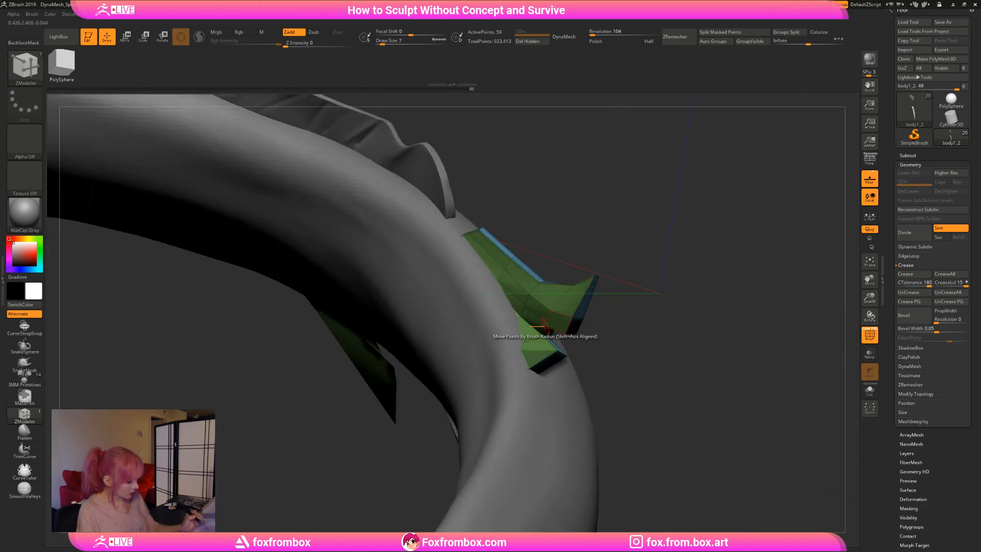
{"action": "left_click_drag", "start_coordinate": [670, 265], "coordinate": [545, 295]}
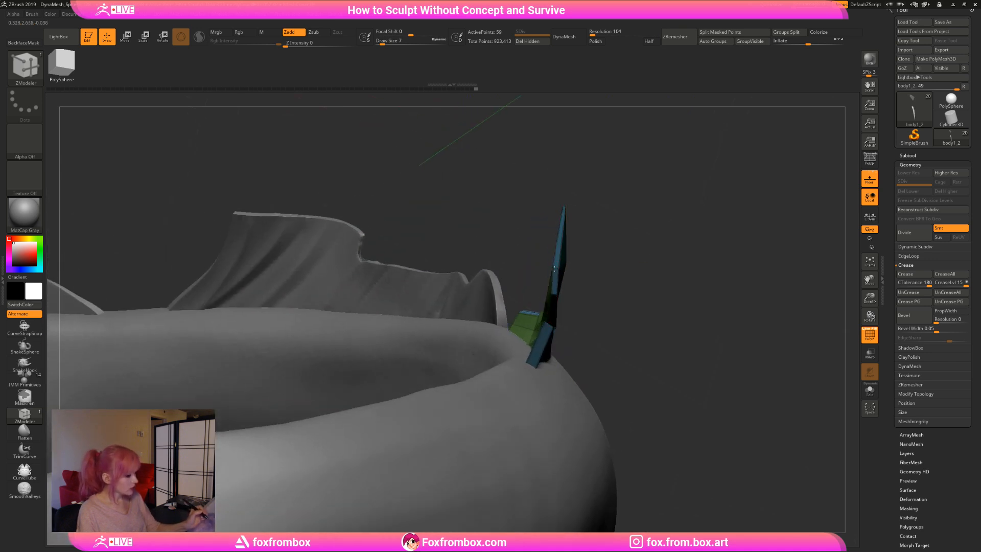
{"action": "left_click_drag", "start_coordinate": [608, 290], "coordinate": [603, 352]}
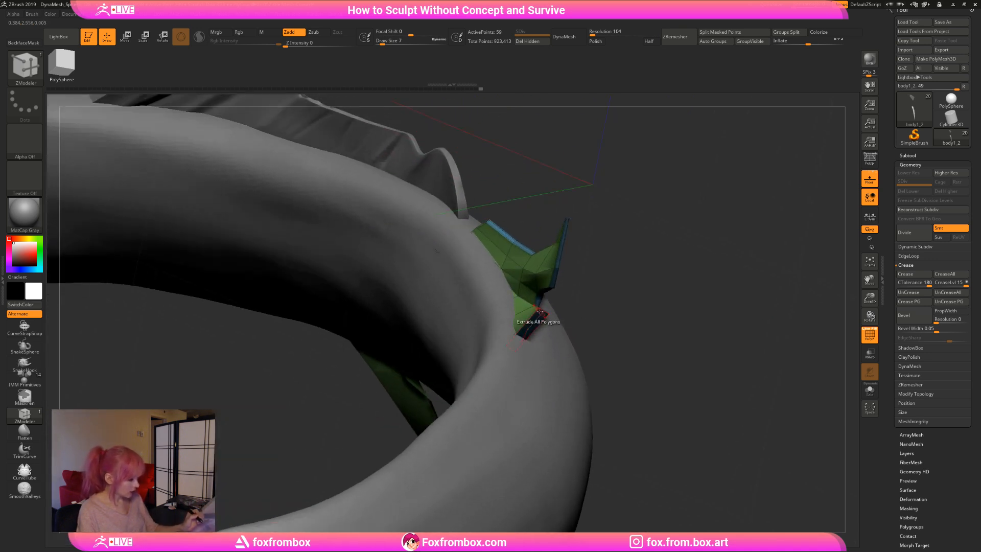
{"action": "key", "text": "ctrl+w"}
{"action": "left_click_drag", "start_coordinate": [664, 286], "coordinate": [610, 282]}
{"action": "left_click_drag", "start_coordinate": [742, 267], "coordinate": [738, 298]}
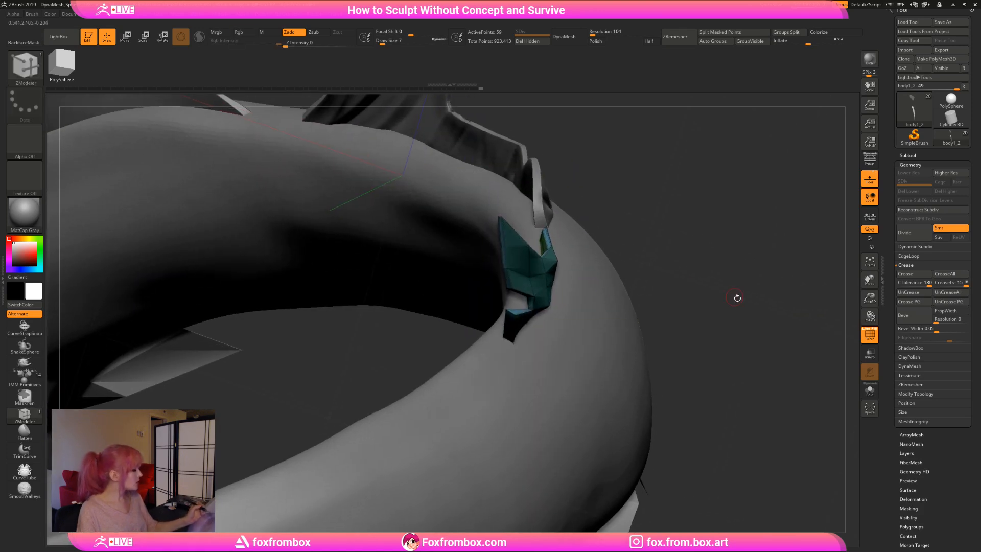
{"action": "mouse_move", "coordinate": [870, 299]}
{"action": "left_mouse_down"}
{"action": "mouse_move", "coordinate": [823, 242]}
{"action": "mouse_move", "coordinate": [705, 176]}
{"action": "left_mouse_up"}
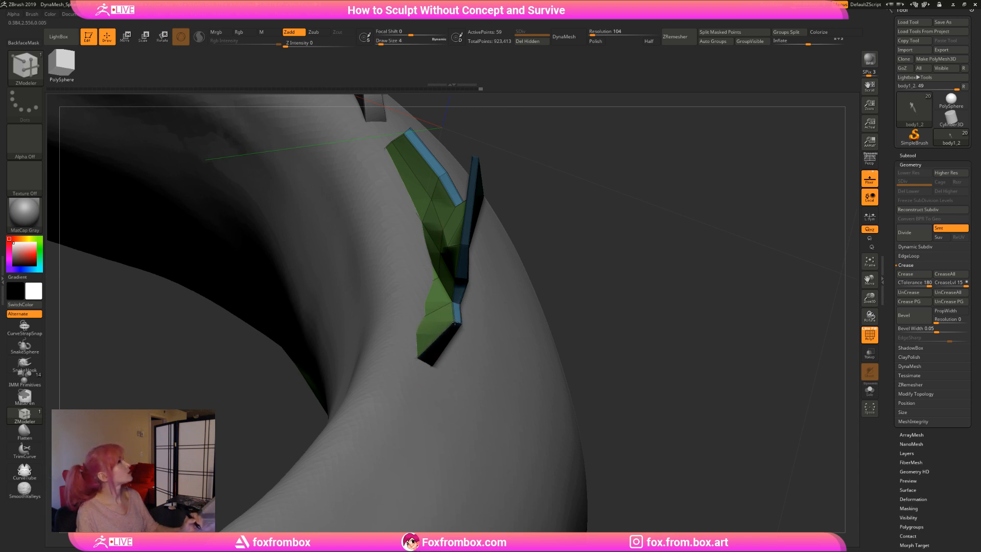
{"action": "mouse_move", "coordinate": [631, 228]}
{"action": "left_mouse_down"}
{"action": "mouse_move", "coordinate": [642, 235]}
{"action": "mouse_move", "coordinate": [681, 206]}
{"action": "mouse_move", "coordinate": [676, 227]}
{"action": "mouse_move", "coordinate": [653, 210]}
{"action": "mouse_move", "coordinate": [629, 217]}
{"action": "left_mouse_up"}
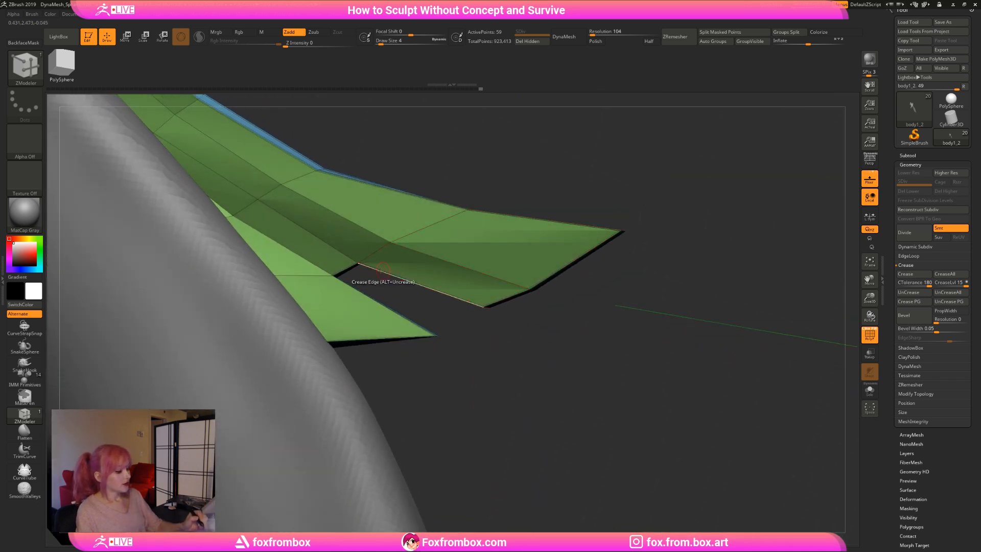
{"action": "left_click_drag", "start_coordinate": [359, 264], "coordinate": [364, 274]}
{"action": "left_click_drag", "start_coordinate": [506, 335], "coordinate": [329, 366]}
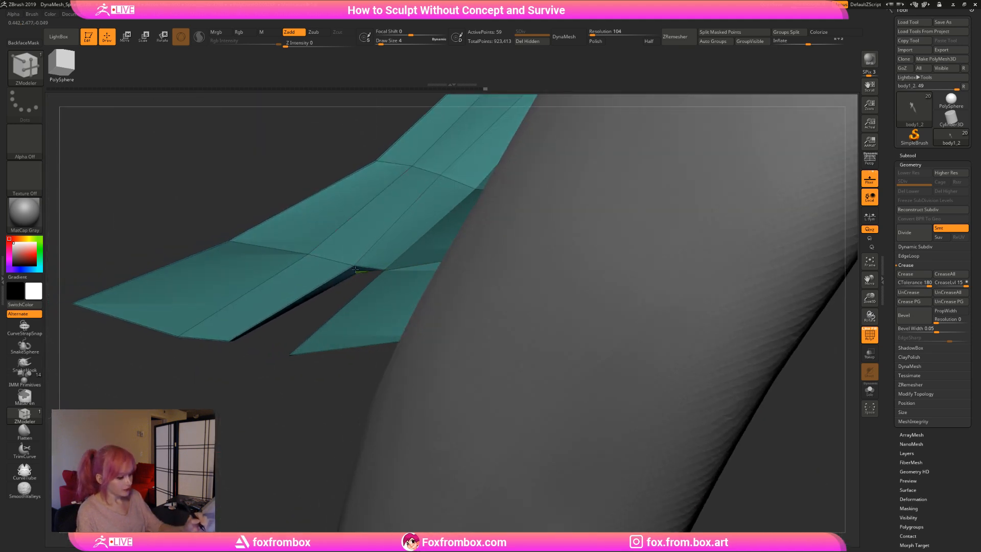
{"action": "left_click_drag", "start_coordinate": [313, 438], "coordinate": [534, 281]}
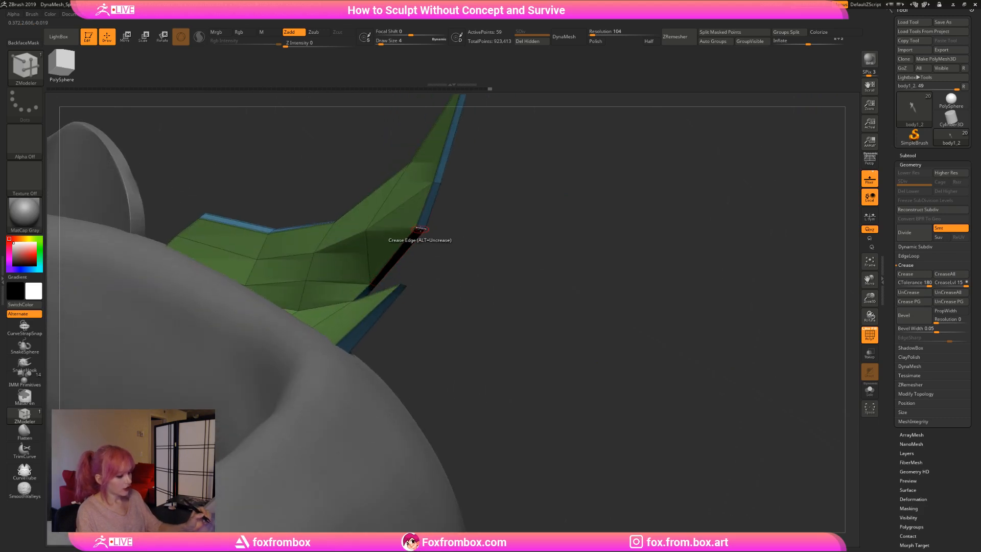
Set the brush's draw size to 13.
{"action": "left_click_drag", "start_coordinate": [550, 202], "coordinate": [574, 359]}
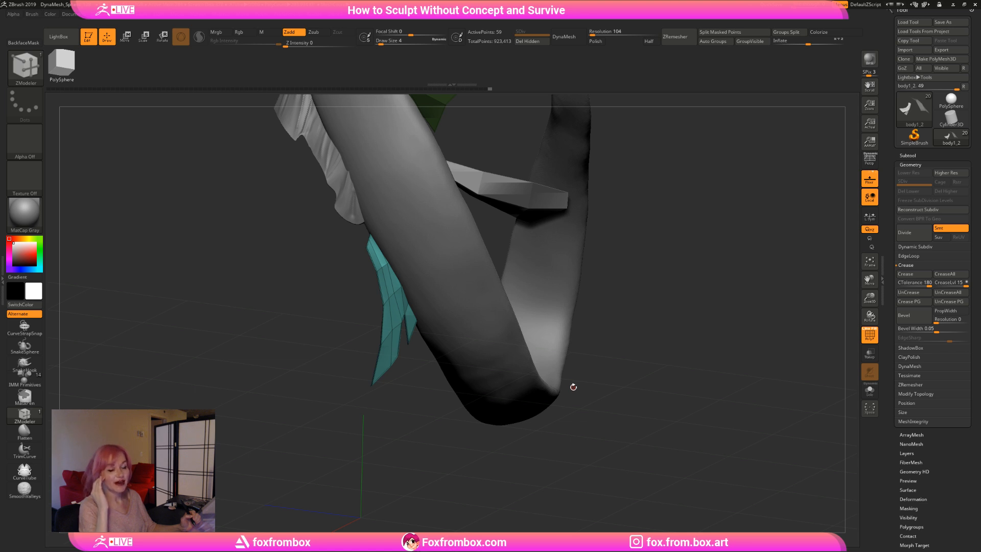
{"action": "left_click_drag", "start_coordinate": [575, 384], "coordinate": [576, 350]}
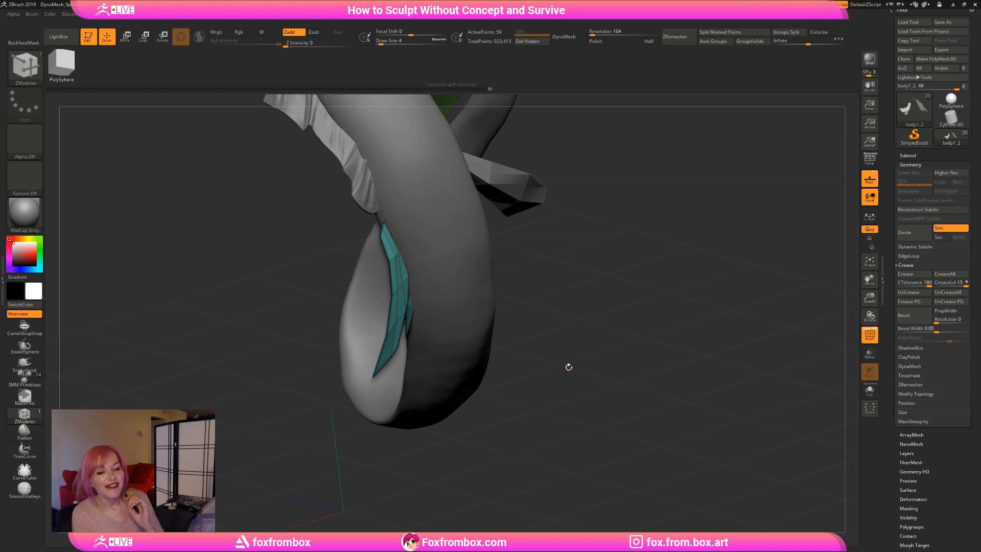
{"action": "mouse_move", "coordinate": [569, 367]}
{"action": "left_mouse_down"}
{"action": "mouse_move", "coordinate": [602, 303]}
{"action": "mouse_move", "coordinate": [593, 343]}
{"action": "left_mouse_up"}
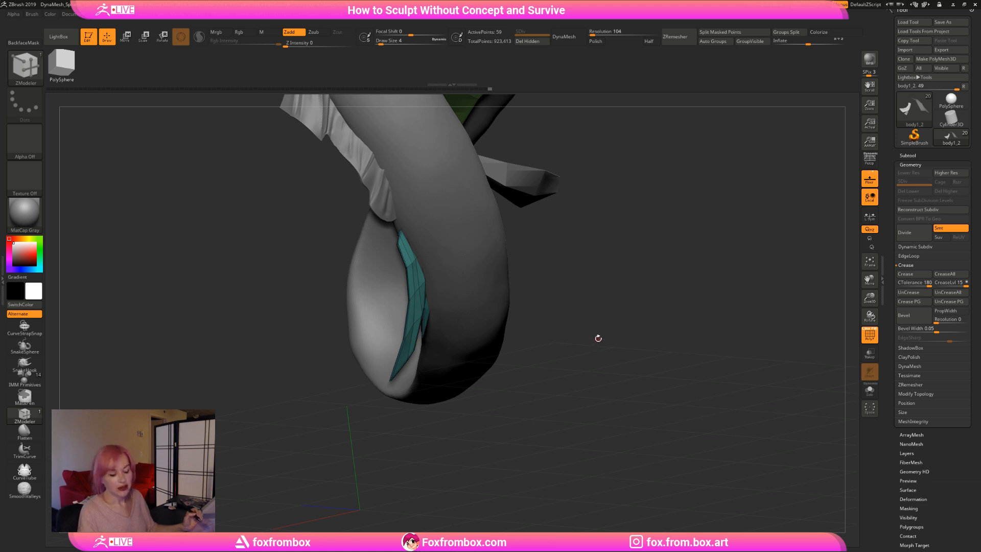
{"action": "mouse_move", "coordinate": [590, 316]}
{"action": "left_mouse_down"}
{"action": "mouse_move", "coordinate": [585, 352]}
{"action": "mouse_move", "coordinate": [587, 293]}
{"action": "left_mouse_up"}
{"action": "left_click", "coordinate": [384, 41]}
{"action": "type", "text": "11"}
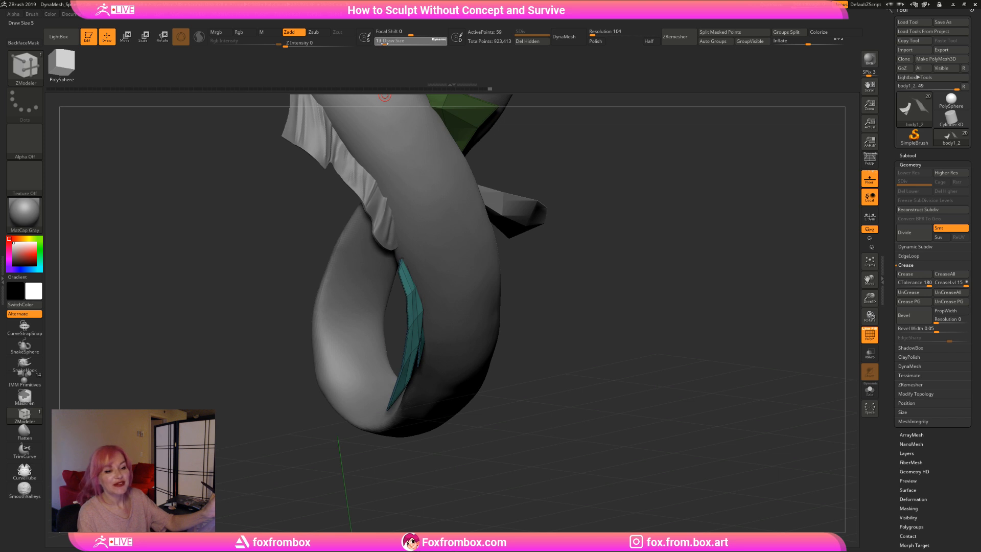
{"action": "key", "text": "Return"}
Try one subdivision level on the split fin and undo it.
{"action": "left_click_drag", "start_coordinate": [544, 301], "coordinate": [506, 287]}
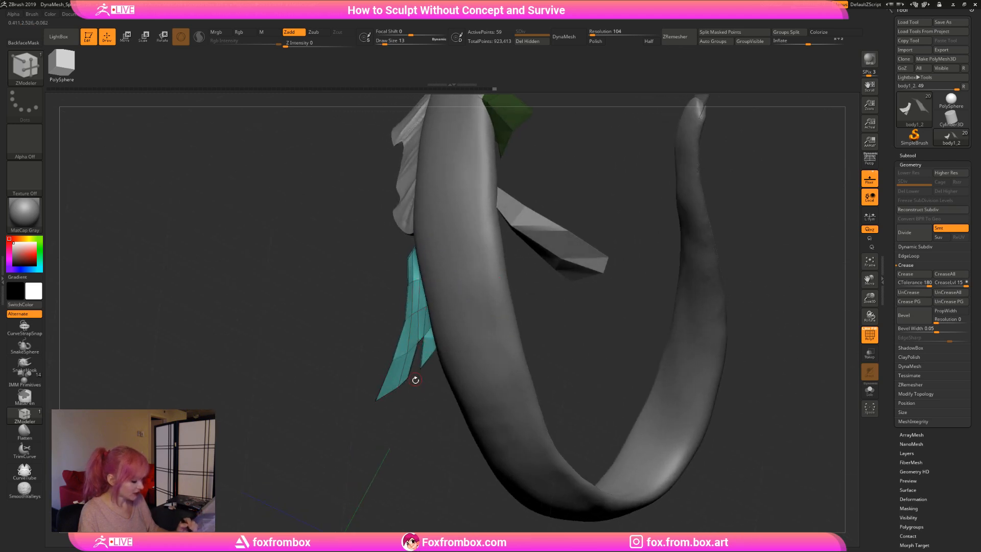
{"action": "left_click_drag", "start_coordinate": [414, 378], "coordinate": [430, 313]}
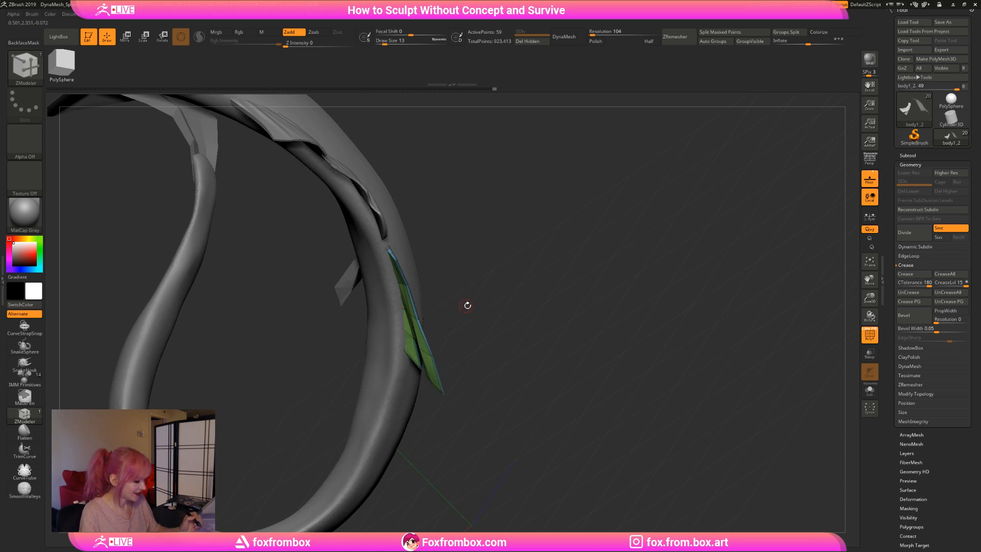
{"action": "left_click_drag", "start_coordinate": [495, 317], "coordinate": [504, 348]}
{"action": "left_click_drag", "start_coordinate": [831, 312], "coordinate": [796, 314]}
{"action": "left_click_drag", "start_coordinate": [865, 295], "coordinate": [605, 352]}
{"action": "key", "text": "ctrl+d"}
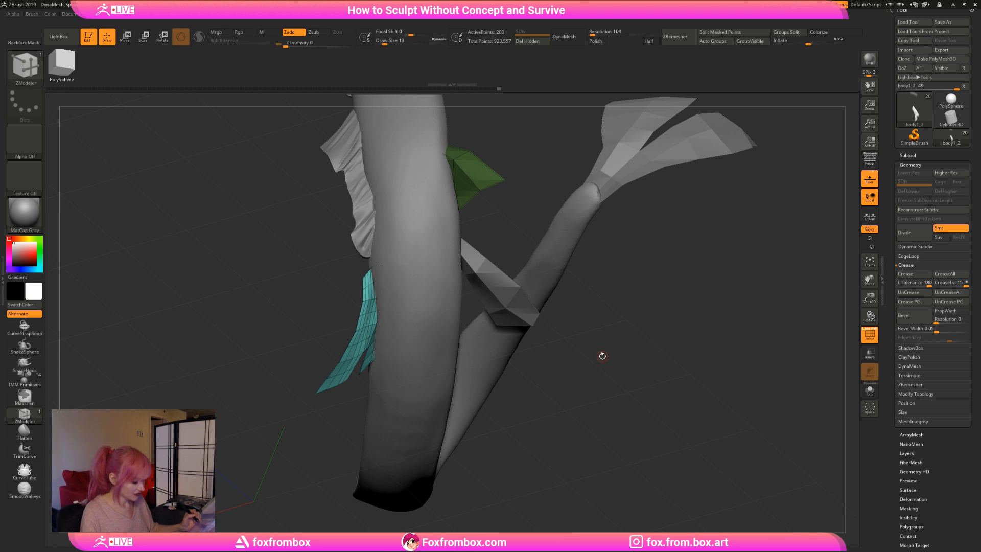
{"action": "key", "text": "ctrl+z"}
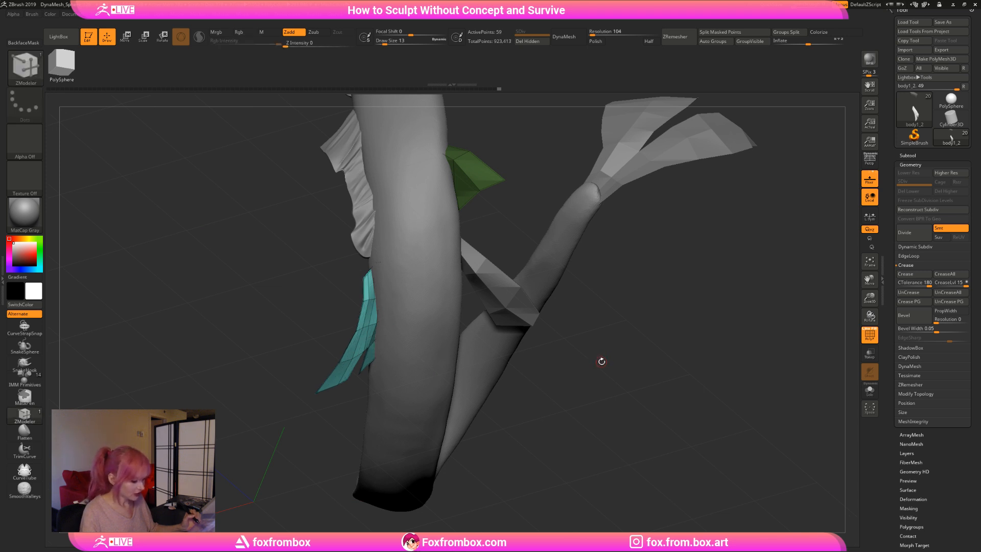
Isolate the split fin in Solo mode and bring its edge strip into close view.
{"action": "left_click_drag", "start_coordinate": [600, 360], "coordinate": [541, 369]}
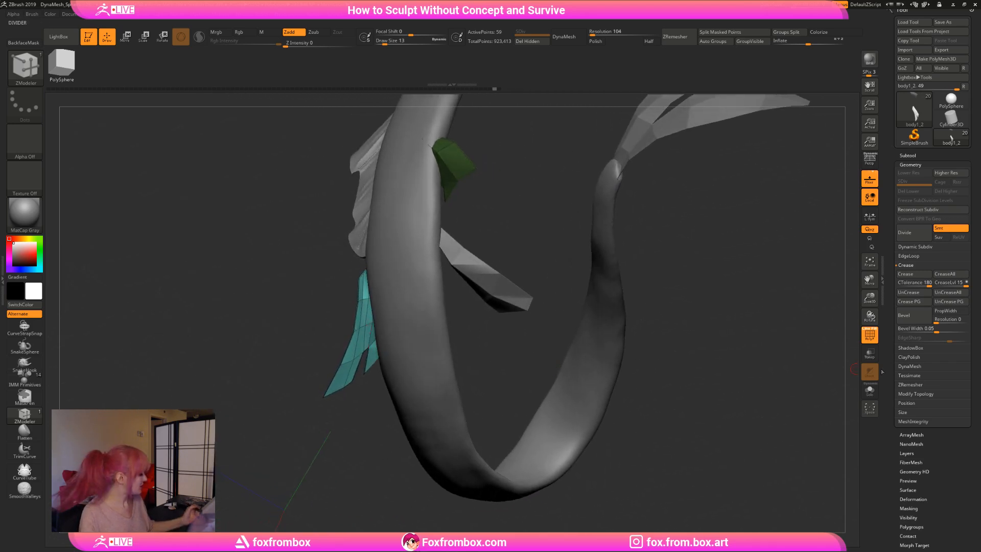
{"action": "key", "text": "shift+f"}
{"action": "left_click_drag", "start_coordinate": [744, 340], "coordinate": [866, 352]}
{"action": "left_click", "coordinate": [870, 336]}
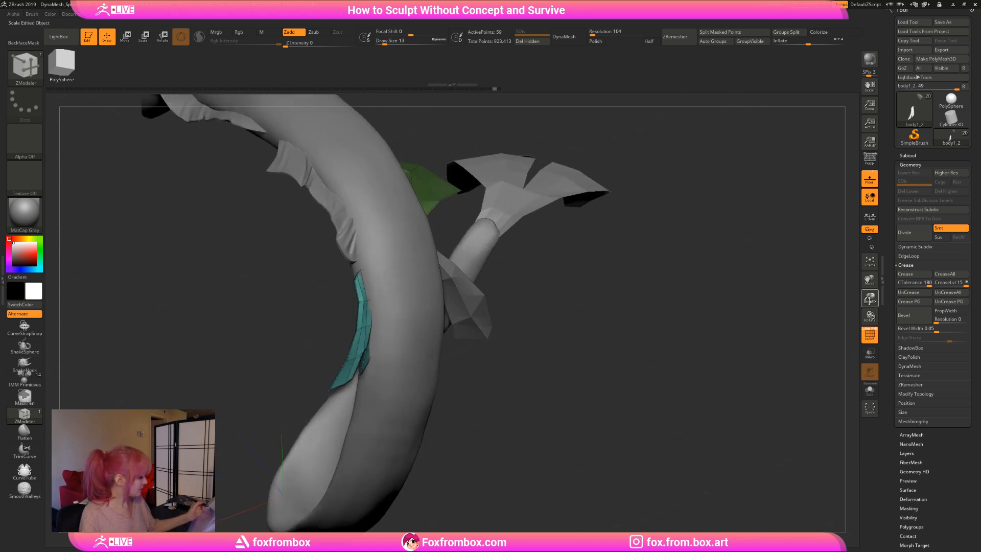
{"action": "left_click_drag", "start_coordinate": [767, 352], "coordinate": [720, 314]}
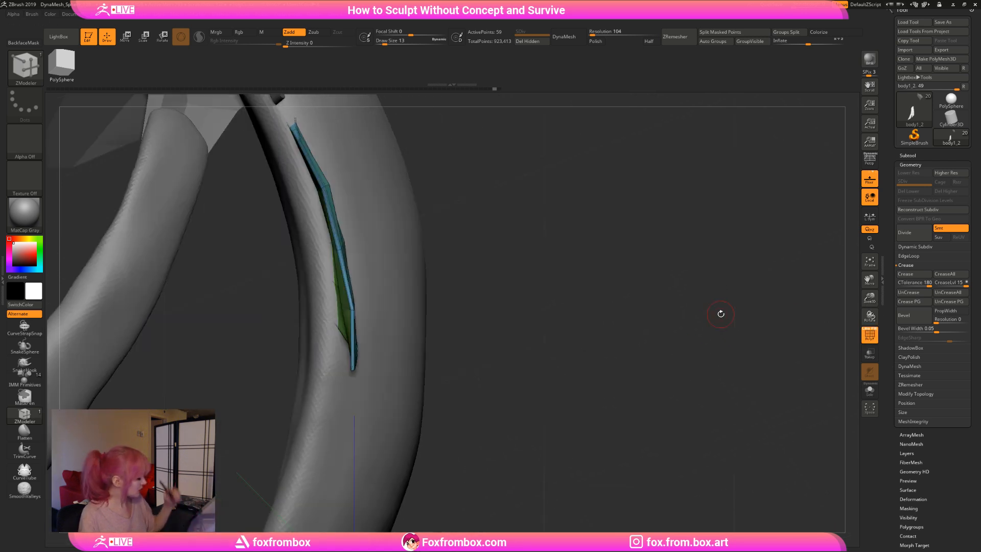
{"action": "left_click", "coordinate": [871, 391]}
{"action": "left_click_drag", "start_coordinate": [871, 299], "coordinate": [864, 348]}
{"action": "left_click_drag", "start_coordinate": [559, 338], "coordinate": [548, 277]}
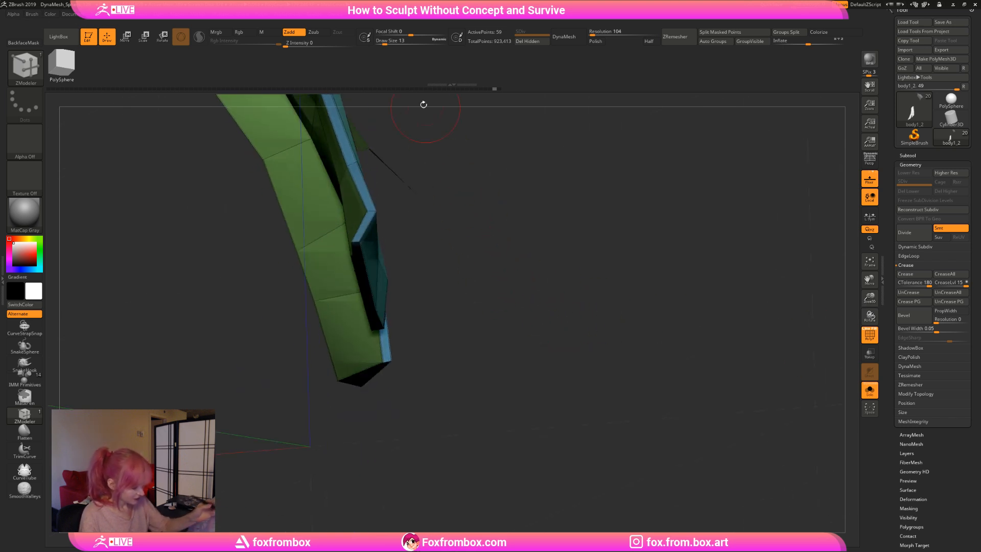
Set the draw size to 3 and examine the isolated split fin's edges, tips and thickness from several angles.
{"action": "left_click_drag", "start_coordinate": [386, 42], "coordinate": [380, 42]}
{"action": "mouse_move", "coordinate": [464, 265]}
{"action": "left_mouse_down"}
{"action": "mouse_move", "coordinate": [479, 295]}
{"action": "mouse_move", "coordinate": [532, 278]}
{"action": "left_mouse_up"}
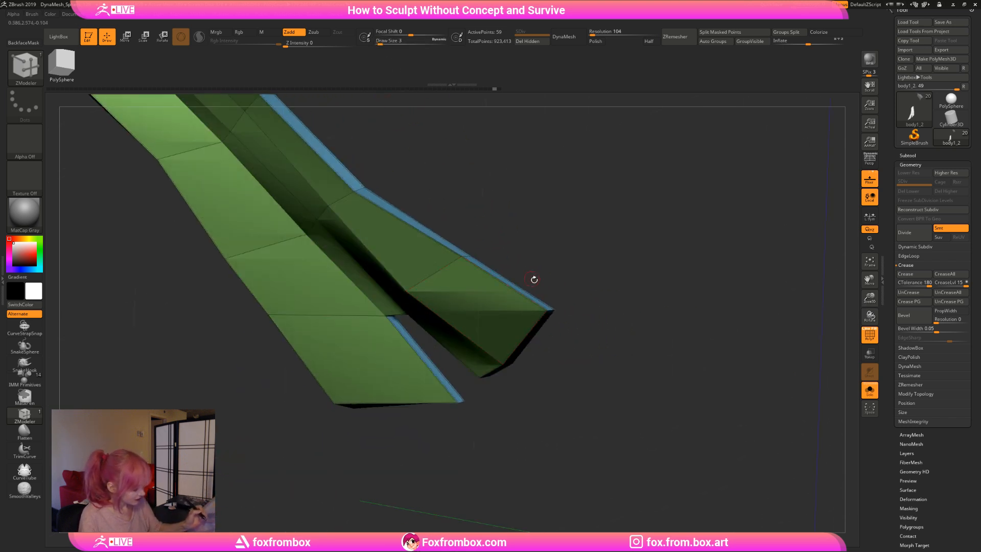
{"action": "left_click_drag", "start_coordinate": [560, 195], "coordinate": [363, 335]}
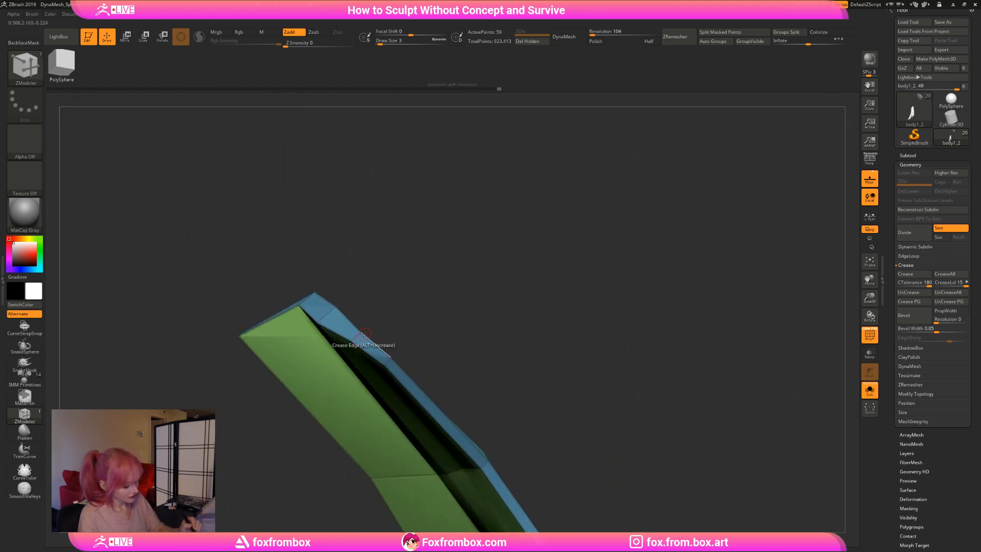
{"action": "left_click_drag", "start_coordinate": [427, 320], "coordinate": [561, 321]}
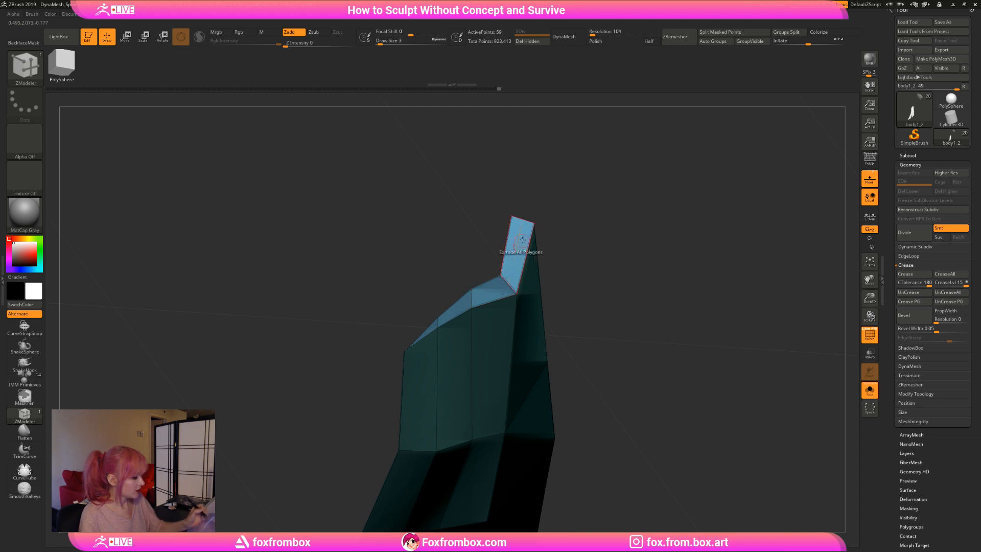
{"action": "left_click_drag", "start_coordinate": [628, 279], "coordinate": [601, 236], "text": "alt"}
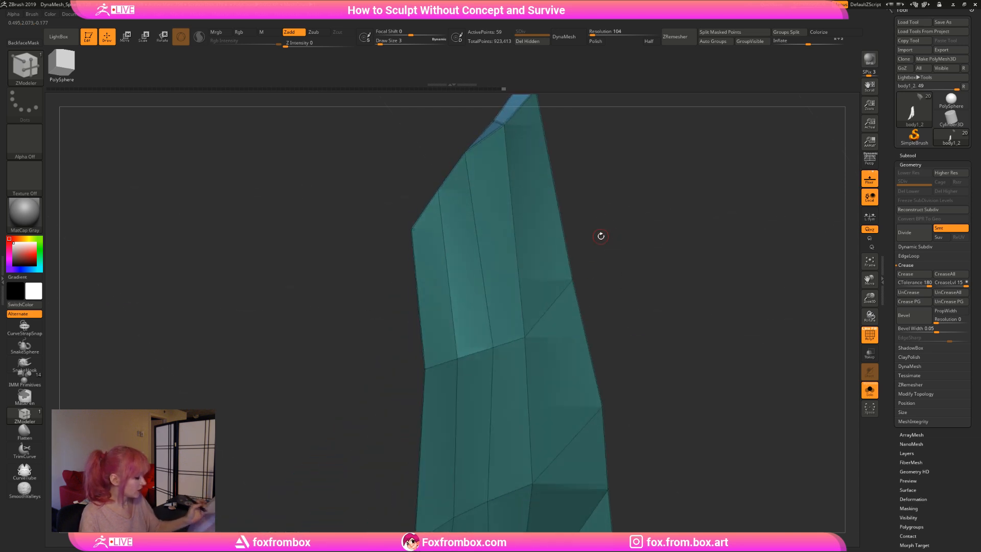
{"action": "left_click_drag", "start_coordinate": [876, 305], "coordinate": [872, 225]}
{"action": "left_click_drag", "start_coordinate": [621, 337], "coordinate": [598, 382]}
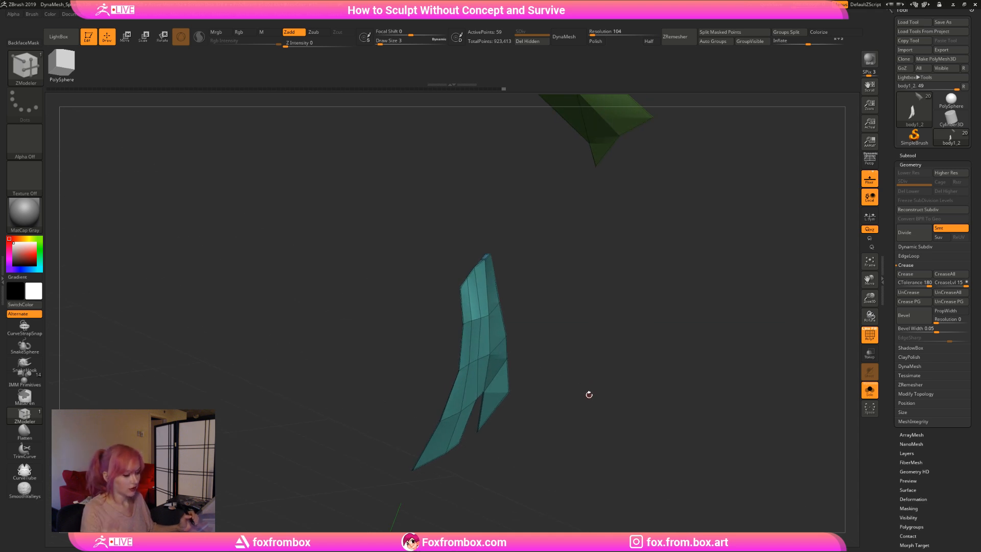
{"action": "left_click_drag", "start_coordinate": [572, 336], "coordinate": [545, 322]}
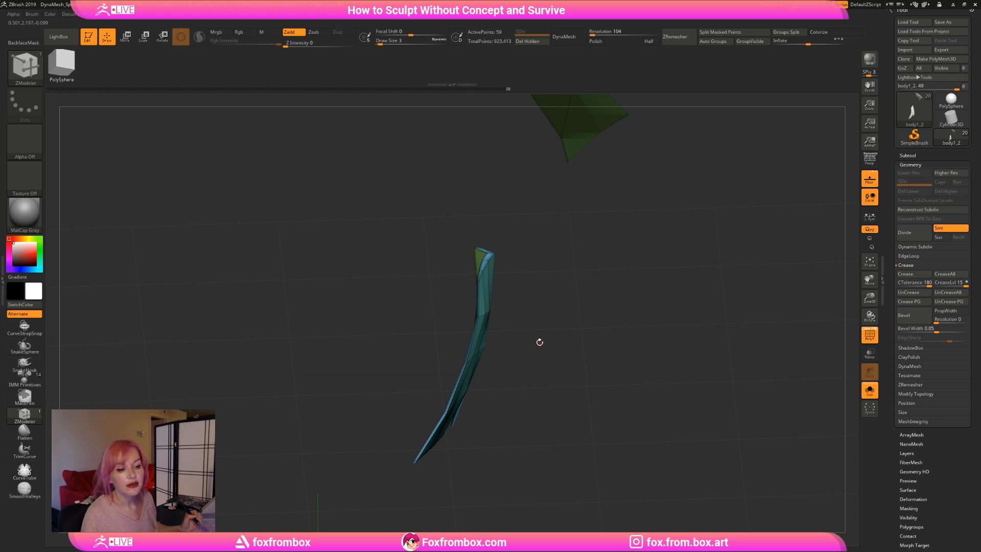
{"action": "left_click_drag", "start_coordinate": [542, 335], "coordinate": [547, 305]}
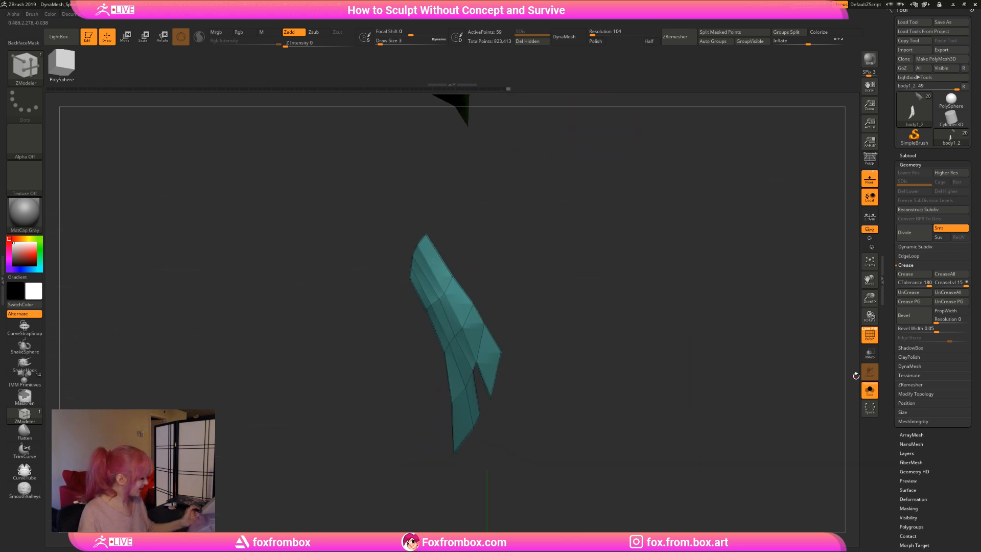
Leave Solo mode to show the whole body around the split fin, declining the Dynamic Subdiv activation.
{"action": "left_click", "coordinate": [870, 390]}
{"action": "left_click_drag", "start_coordinate": [870, 301], "coordinate": [646, 338]}
{"action": "left_click_drag", "start_coordinate": [870, 299], "coordinate": [755, 367]}
{"action": "key", "text": "d"}
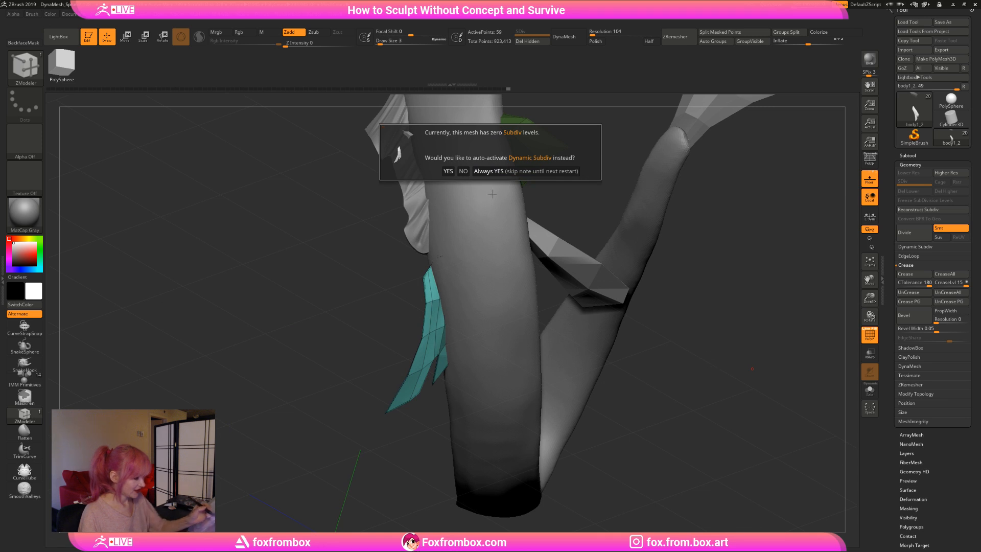
{"action": "left_click", "coordinate": [464, 172]}
Try subdividing the split fin once and check its shape on the body with the polyframe hidden.
{"action": "left_click_drag", "start_coordinate": [696, 369], "coordinate": [586, 327]}
{"action": "key", "text": "ctrl+d"}
{"action": "key", "text": "shift+f"}
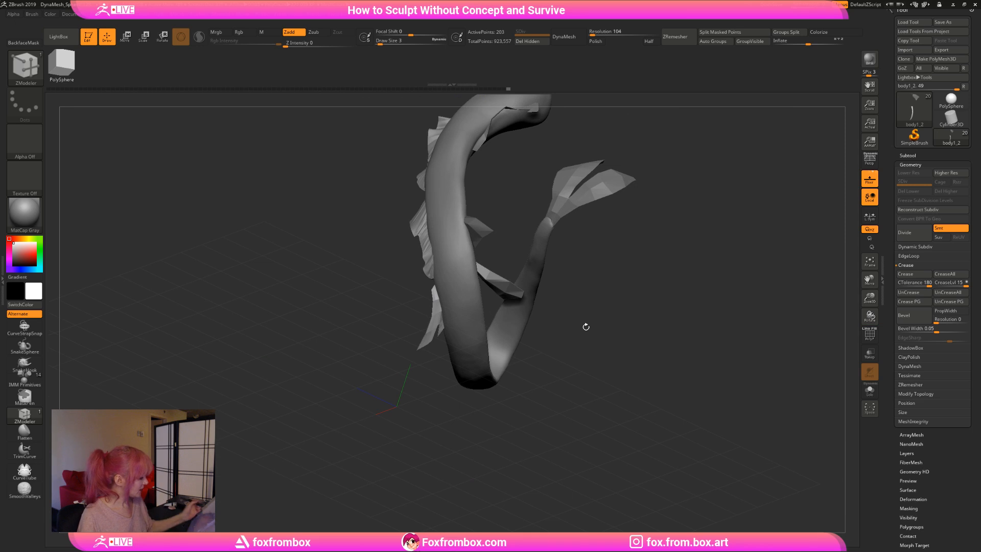
{"action": "left_click", "coordinate": [867, 341]}
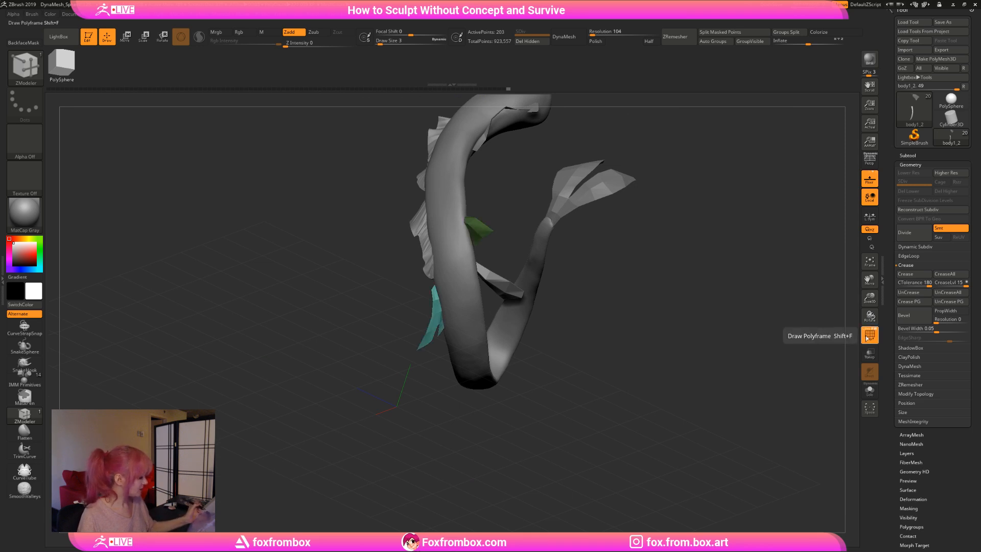
{"action": "left_click_drag", "start_coordinate": [716, 365], "coordinate": [835, 326]}
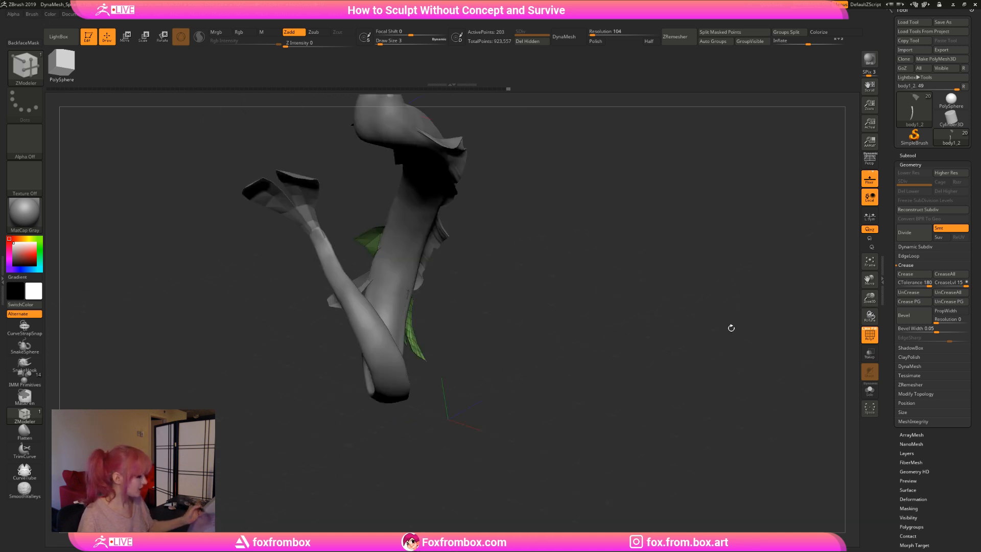
{"action": "left_click_drag", "start_coordinate": [729, 329], "coordinate": [672, 354]}
{"action": "left_click", "coordinate": [870, 335]}
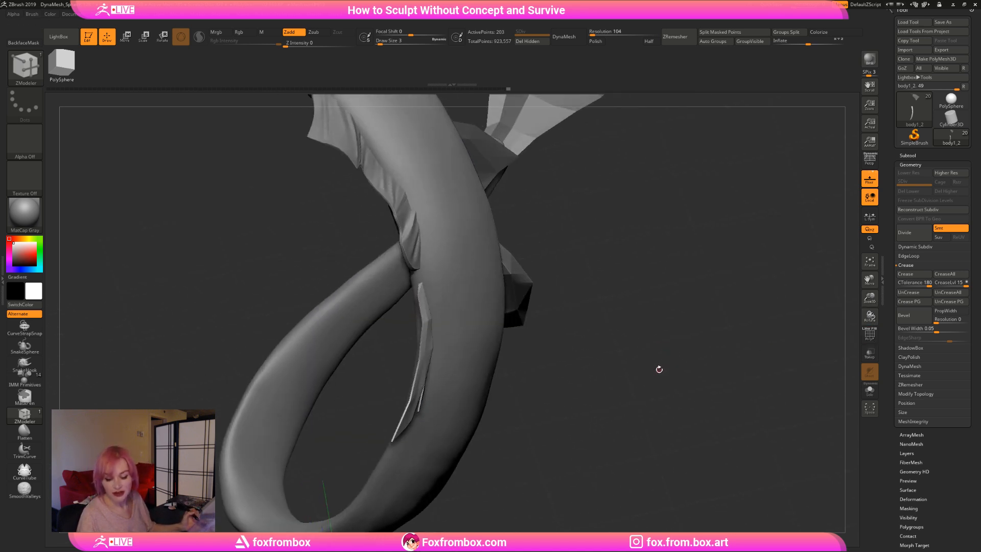
Try further subdivisions on the split fin and inspect the denser mesh with the polyframe shown.
{"action": "left_click", "coordinate": [657, 373], "text": "ctrl+shift"}
{"action": "left_click_drag", "start_coordinate": [655, 369], "coordinate": [607, 370]}
{"action": "key", "text": "d"}
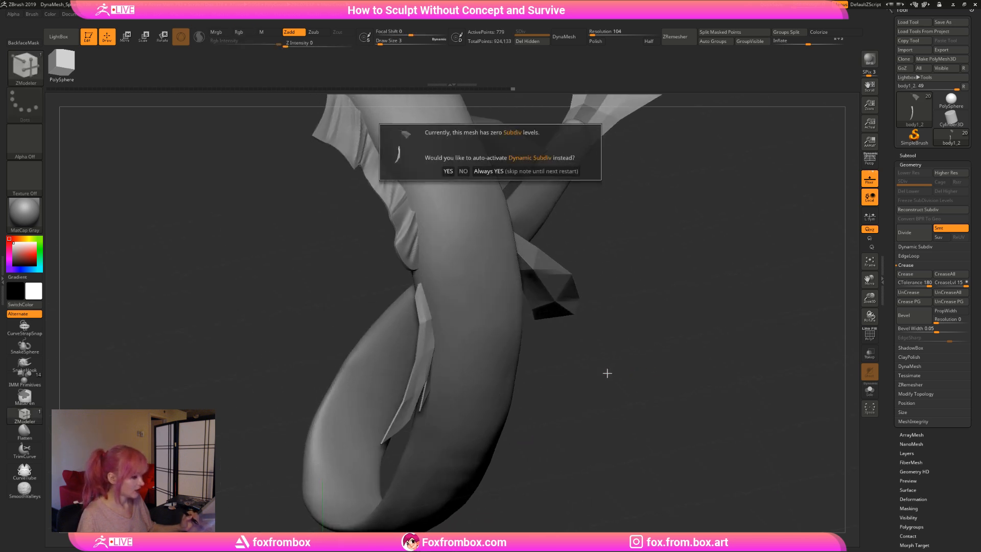
{"action": "left_click_drag", "start_coordinate": [590, 358], "coordinate": [688, 402]}
{"action": "left_click_drag", "start_coordinate": [610, 407], "coordinate": [604, 408]}
{"action": "left_click", "coordinate": [869, 335]}
{"action": "left_click_drag", "start_coordinate": [741, 353], "coordinate": [657, 372]}
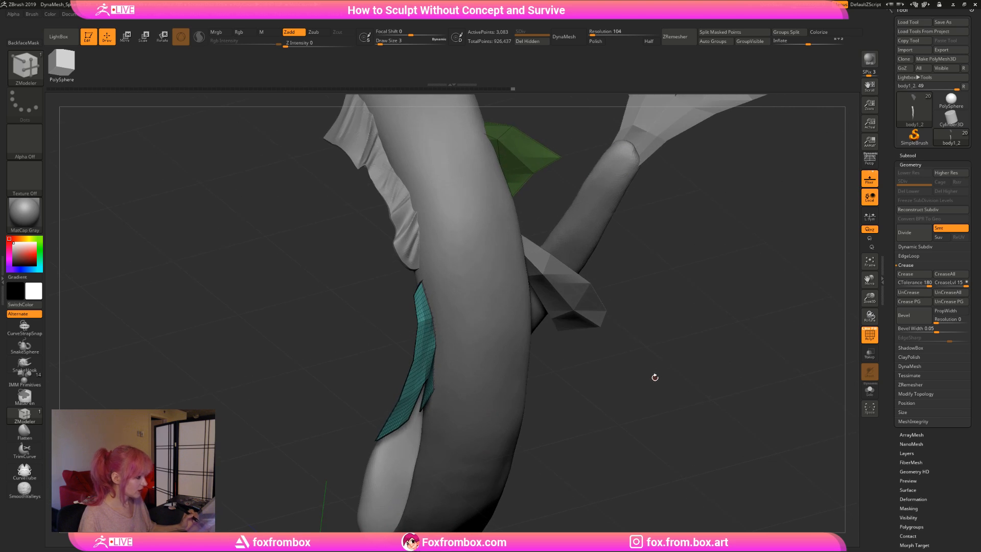
Undo the split fin's subdivisions, retry Divide twice and undo it, then hide the polyframe.
{"action": "key", "text": "ctrl"}
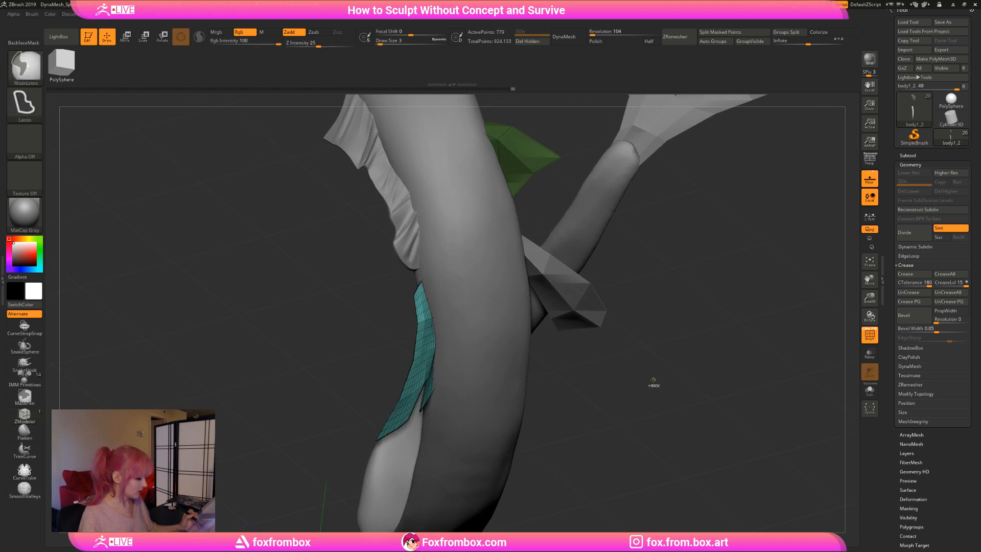
{"action": "mouse_move", "coordinate": [653, 381]}
{"action": "left_mouse_down"}
{"action": "mouse_move", "coordinate": [661, 390]}
{"action": "mouse_move", "coordinate": [678, 369]}
{"action": "mouse_move", "coordinate": [625, 374]}
{"action": "mouse_move", "coordinate": [598, 397]}
{"action": "mouse_move", "coordinate": [570, 355]}
{"action": "left_mouse_up"}
{"action": "key", "text": "ctrl+z"}
{"action": "left_click", "coordinate": [912, 235]}
{"action": "left_click", "coordinate": [913, 236]}
{"action": "key", "text": "ctrl+z"}
{"action": "key", "text": "ctrl+z"}
{"action": "left_click", "coordinate": [869, 336]}
{"action": "left_click_drag", "start_coordinate": [631, 344], "coordinate": [528, 223]}
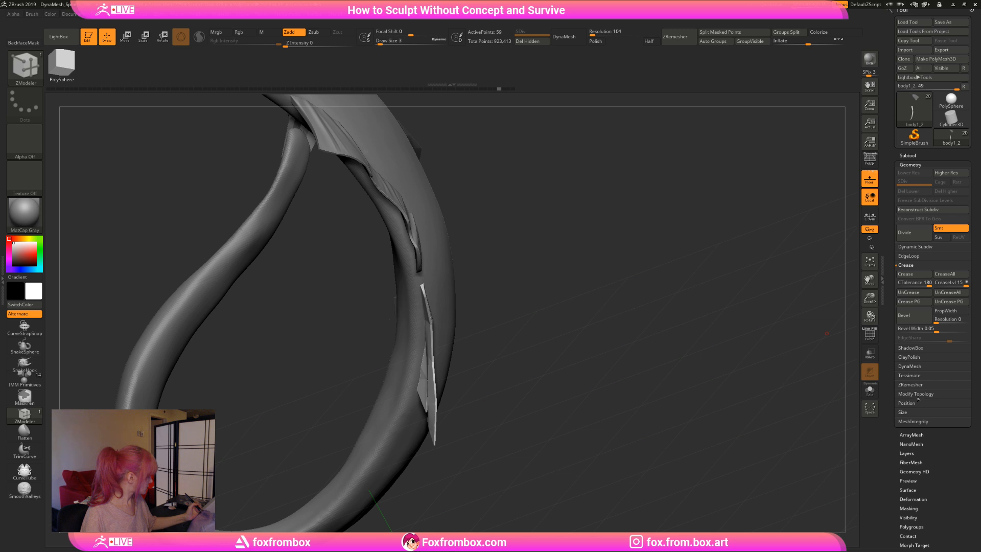
Expand the Dynamic Subdiv settings and try two regular subdivisions on the split fin.
{"action": "left_click", "coordinate": [918, 247]}
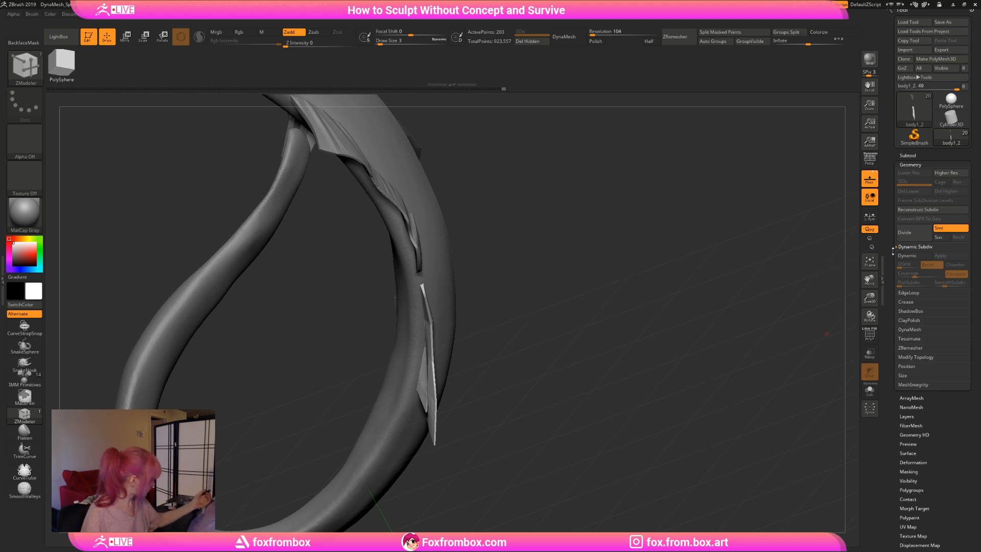
{"action": "mouse_move", "coordinate": [595, 341]}
{"action": "left_mouse_down"}
{"action": "mouse_move", "coordinate": [613, 339]}
{"action": "mouse_move", "coordinate": [571, 351]}
{"action": "mouse_move", "coordinate": [572, 332]}
{"action": "mouse_move", "coordinate": [535, 274]}
{"action": "mouse_move", "coordinate": [532, 290]}
{"action": "left_mouse_up"}
{"action": "key", "text": "ctrl+z"}
{"action": "key", "text": "ctrl+d"}
{"action": "key", "text": "ctrl+d"}
Switch to the Move brush and set its draw size to 29.
{"action": "key", "text": "b"}
{"action": "key", "text": "m"}
{"action": "key", "text": "v"}
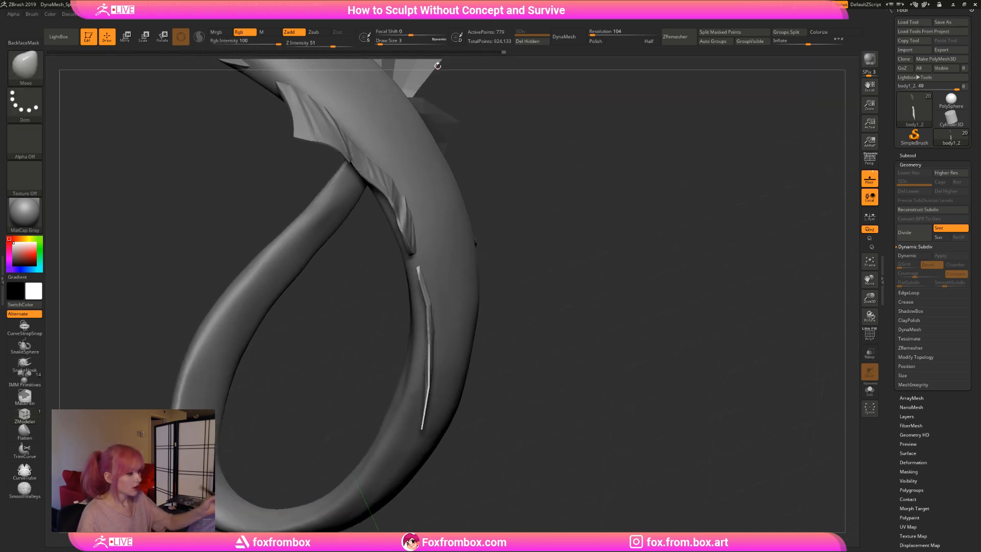
{"action": "left_click_drag", "start_coordinate": [389, 42], "coordinate": [389, 41]}
{"action": "mouse_move", "coordinate": [516, 256]}
{"action": "left_mouse_down"}
{"action": "mouse_move", "coordinate": [541, 294]}
{"action": "mouse_move", "coordinate": [542, 324]}
{"action": "left_mouse_up"}
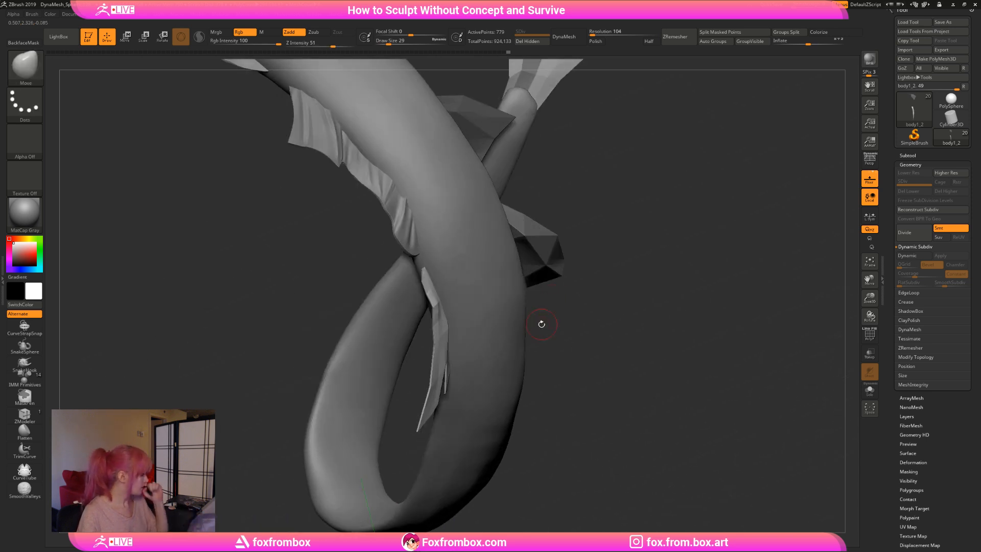
Undo the split fin's two subdivisions and show the polyframe again for a closer check.
{"action": "key", "text": "ctrl+z"}
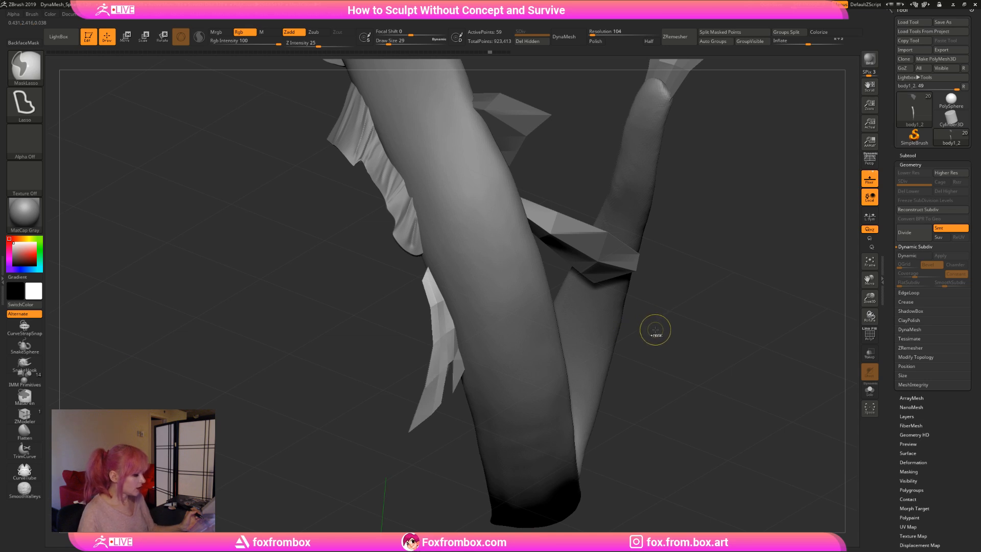
{"action": "left_click_drag", "start_coordinate": [658, 329], "coordinate": [642, 327]}
{"action": "left_click_drag", "start_coordinate": [701, 333], "coordinate": [700, 359]}
{"action": "left_click", "coordinate": [870, 335]}
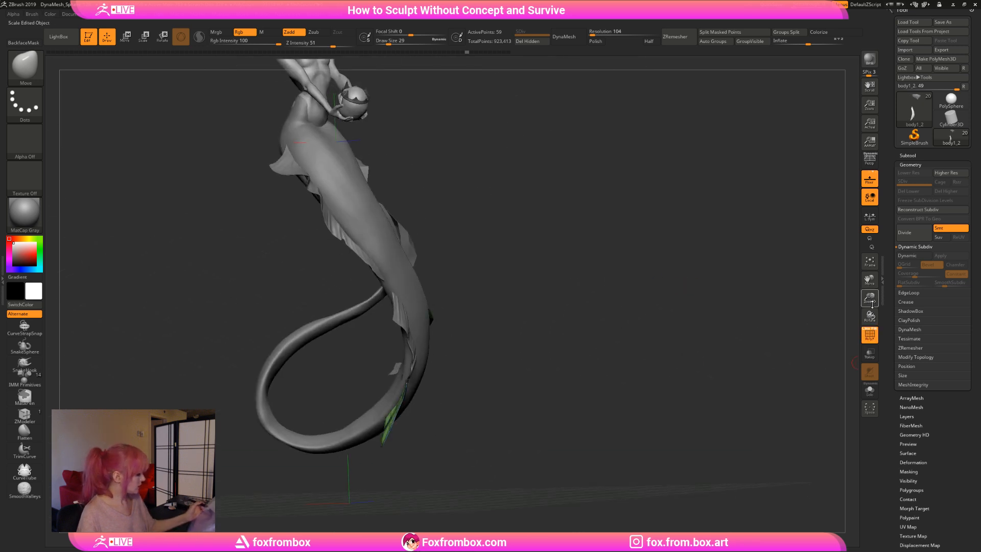
{"action": "left_click_drag", "start_coordinate": [872, 303], "coordinate": [829, 277]}
{"action": "left_click_drag", "start_coordinate": [646, 293], "coordinate": [669, 274]}
{"action": "left_click_drag", "start_coordinate": [872, 301], "coordinate": [854, 399]}
{"action": "mouse_move", "coordinate": [659, 304]}
{"action": "left_mouse_down"}
{"action": "mouse_move", "coordinate": [633, 295]}
{"action": "mouse_move", "coordinate": [615, 270]}
{"action": "mouse_move", "coordinate": [635, 310]}
{"action": "mouse_move", "coordinate": [608, 315]}
{"action": "left_mouse_up"}
Try dividing the split fin once with the Divide command and undo it.
{"action": "key", "text": "ctrl"}
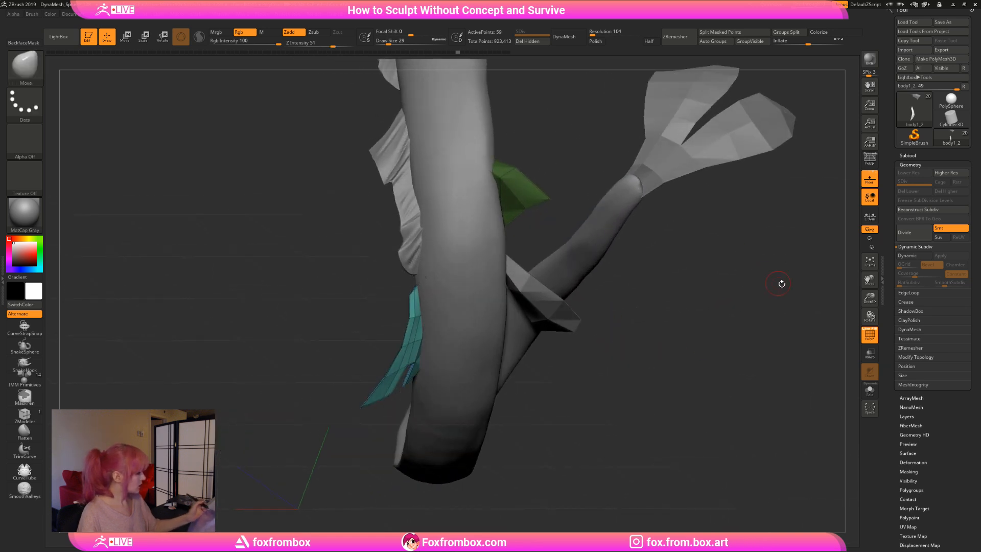
{"action": "left_click", "coordinate": [913, 236]}
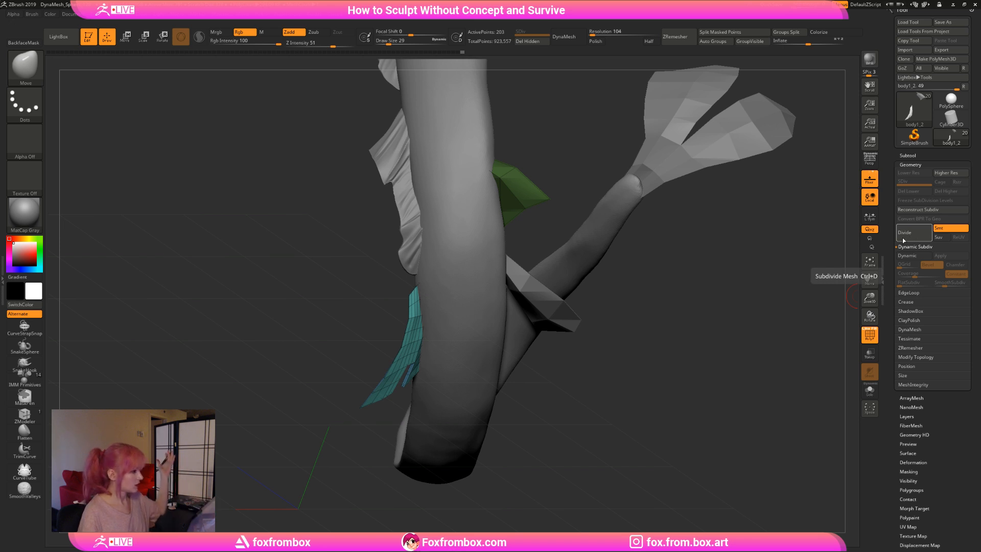
{"action": "key", "text": "ctrl+z"}
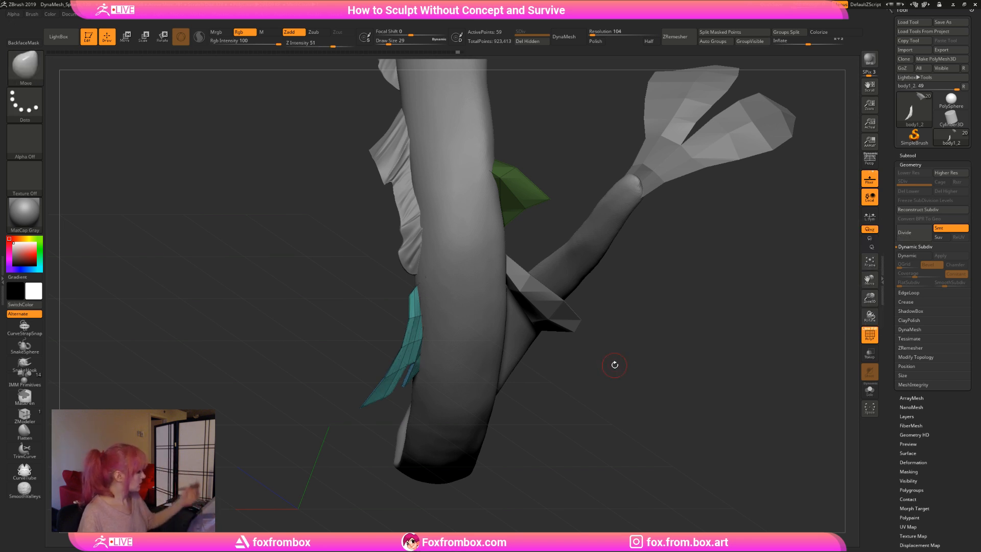
Save the current sculpt to disk.
{"action": "left_click_drag", "start_coordinate": [615, 365], "coordinate": [657, 335]}
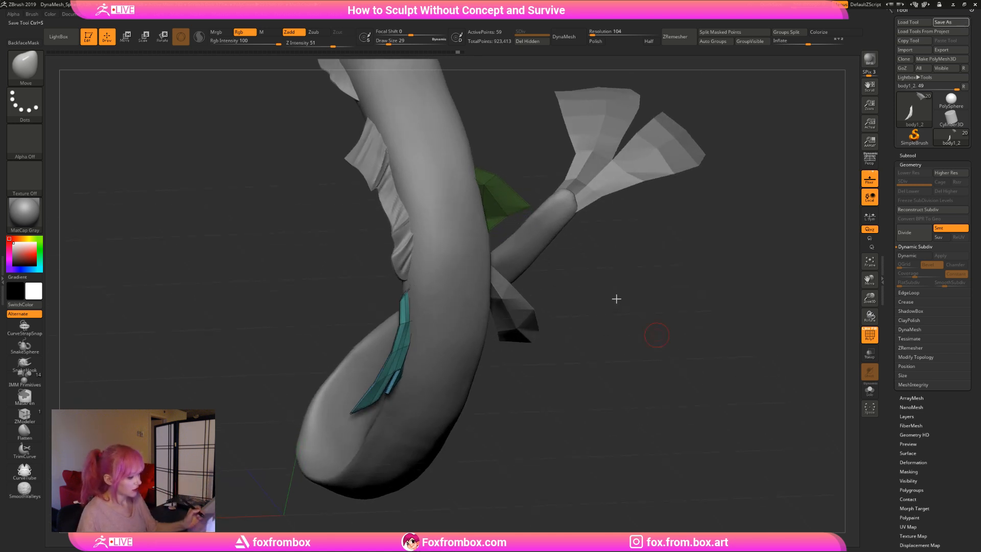
{"action": "key", "text": "ctrl+s"}
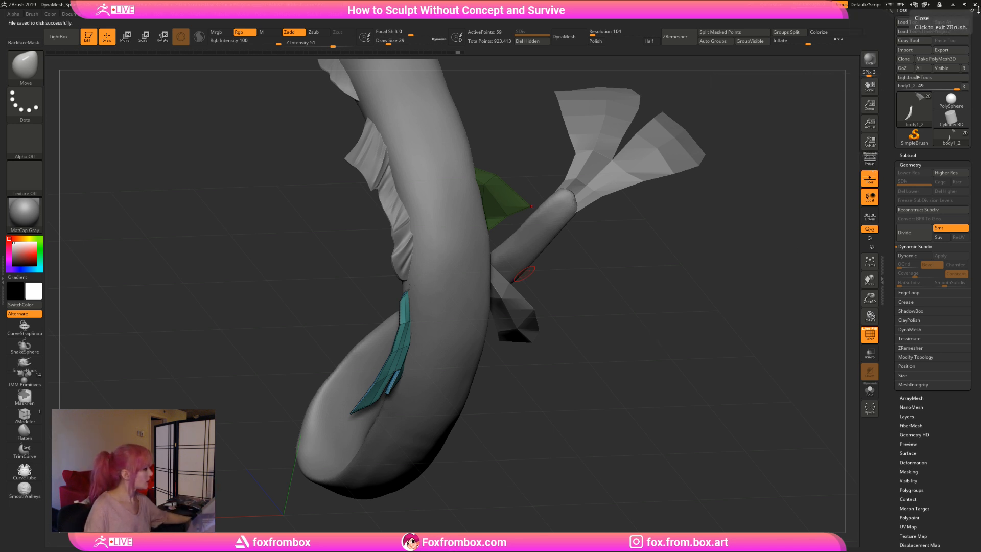
Select the forked tail fin, test one subdivision level on it and undo it.
{"action": "mouse_move", "coordinate": [655, 211]}
{"action": "left_mouse_down"}
{"action": "mouse_move", "coordinate": [687, 243]}
{"action": "mouse_move", "coordinate": [644, 204]}
{"action": "left_mouse_up"}
{"action": "left_click", "coordinate": [600, 162], "text": "alt"}
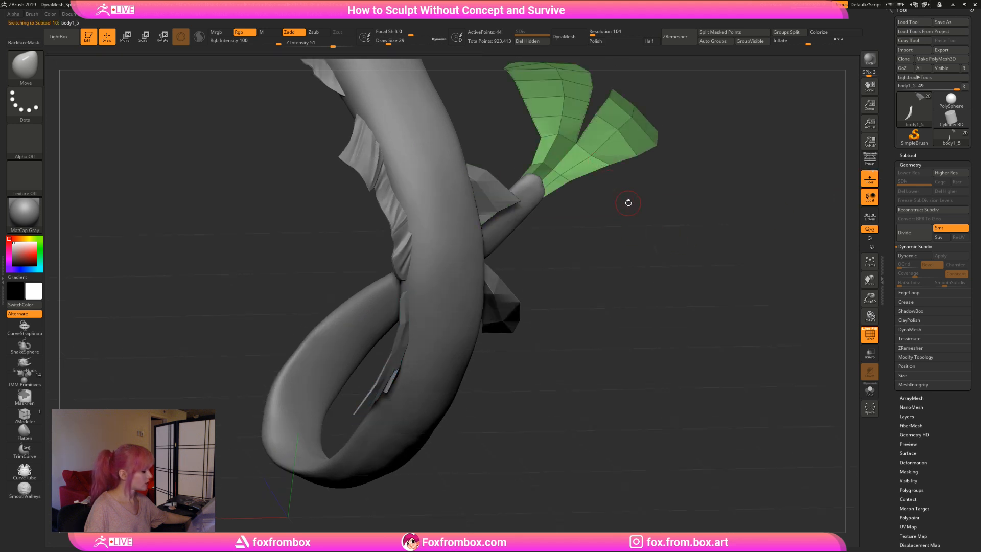
{"action": "key", "text": "ctrl+d"}
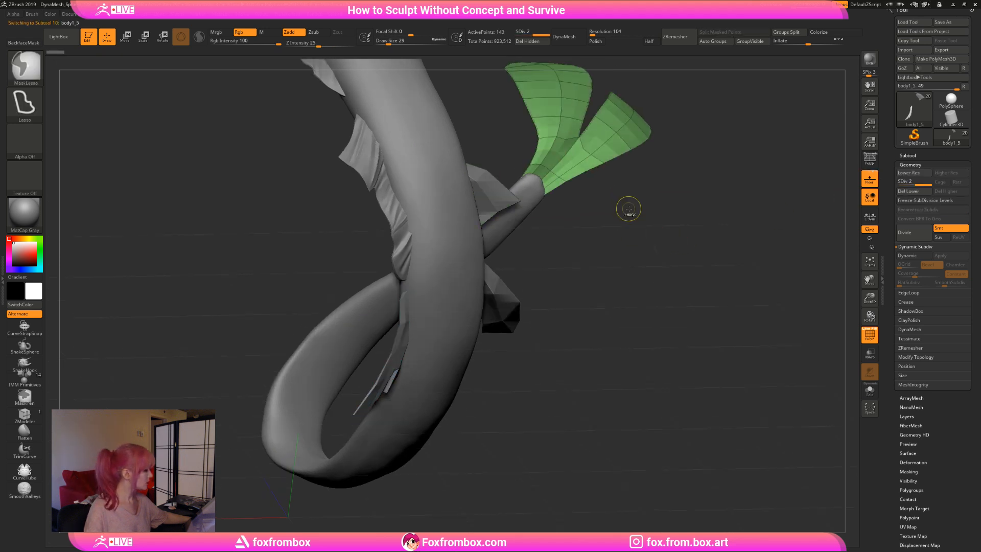
{"action": "key", "text": "ctrl+z"}
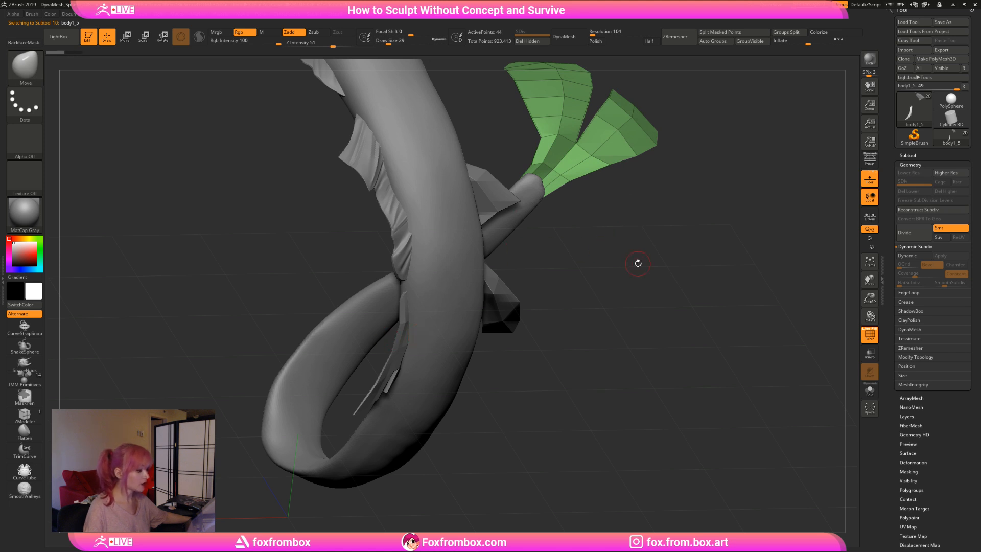
Reselect the split fin's subtool and split the neighbouring fin off it into a separate subtool.
{"action": "left_click_drag", "start_coordinate": [639, 272], "coordinate": [555, 262]}
{"action": "left_click", "coordinate": [497, 196], "text": "alt"}
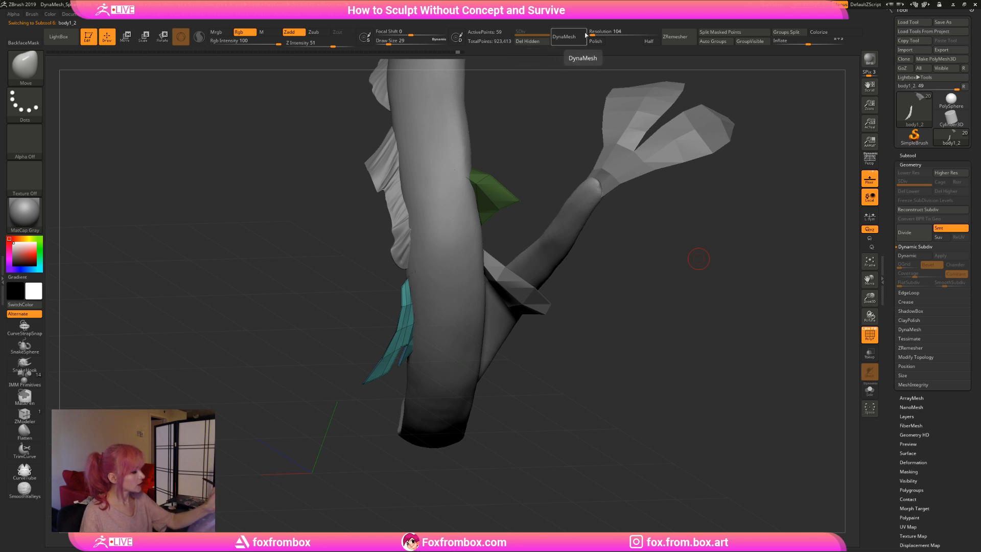
{"action": "left_click", "coordinate": [735, 33]}
Subdivide the separated split fin twice to reach subdivision level 3 and check it against the curled body.
{"action": "left_click_drag", "start_coordinate": [682, 360], "coordinate": [597, 352]}
{"action": "key", "text": "ctrl+d"}
{"action": "key", "text": "ctrl+d"}
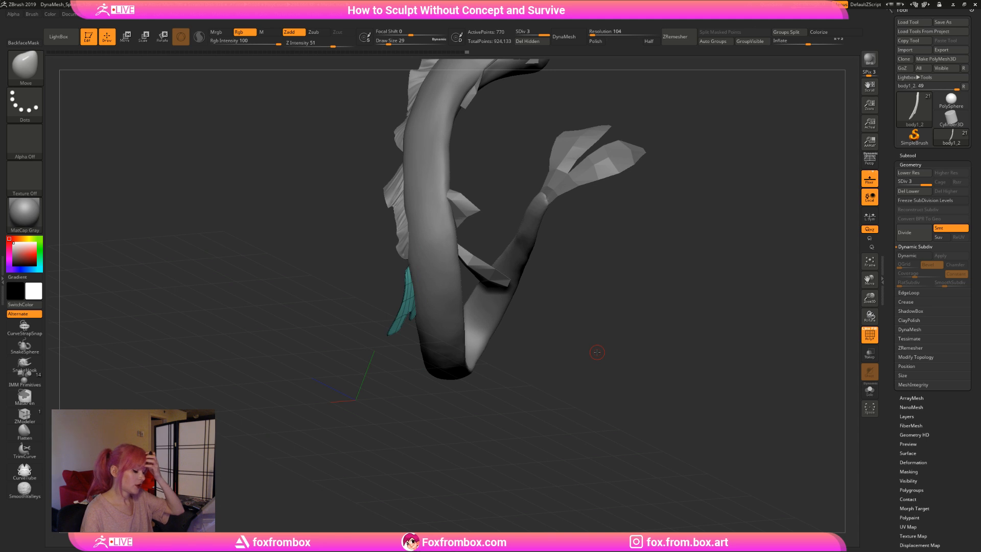
{"action": "left_click_drag", "start_coordinate": [631, 280], "coordinate": [588, 324]}
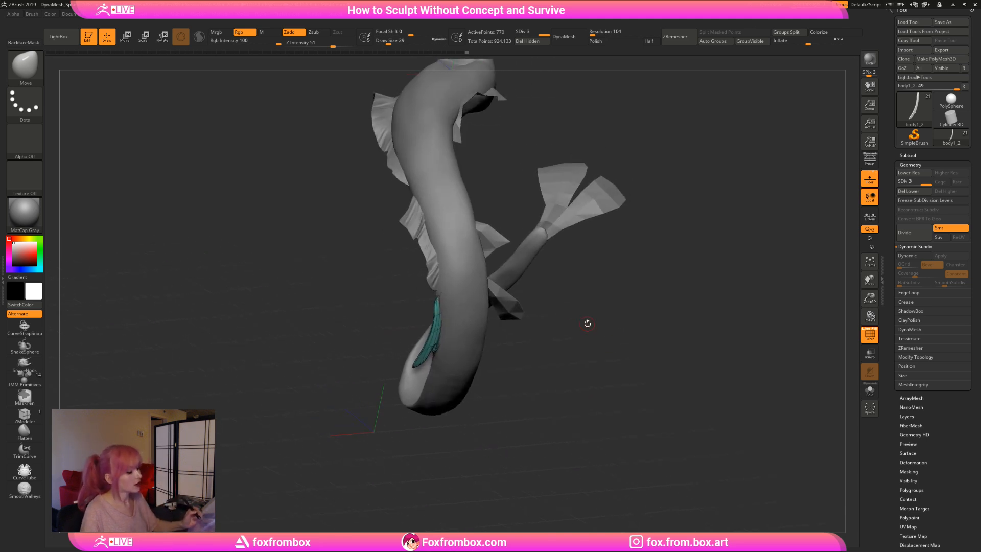
{"action": "left_click_drag", "start_coordinate": [652, 260], "coordinate": [641, 313]}
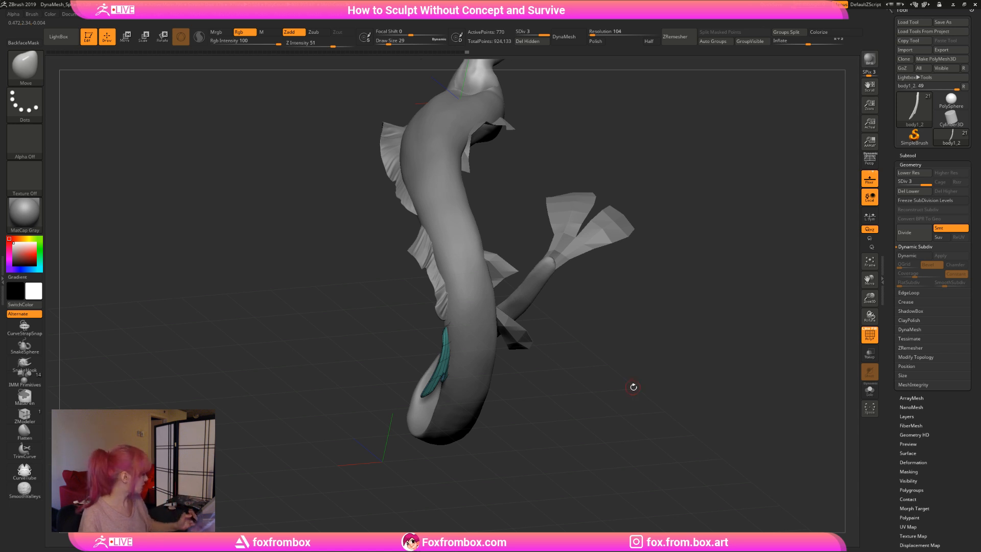
{"action": "left_click_drag", "start_coordinate": [634, 387], "coordinate": [675, 359]}
{"action": "left_click_drag", "start_coordinate": [870, 298], "coordinate": [863, 330]}
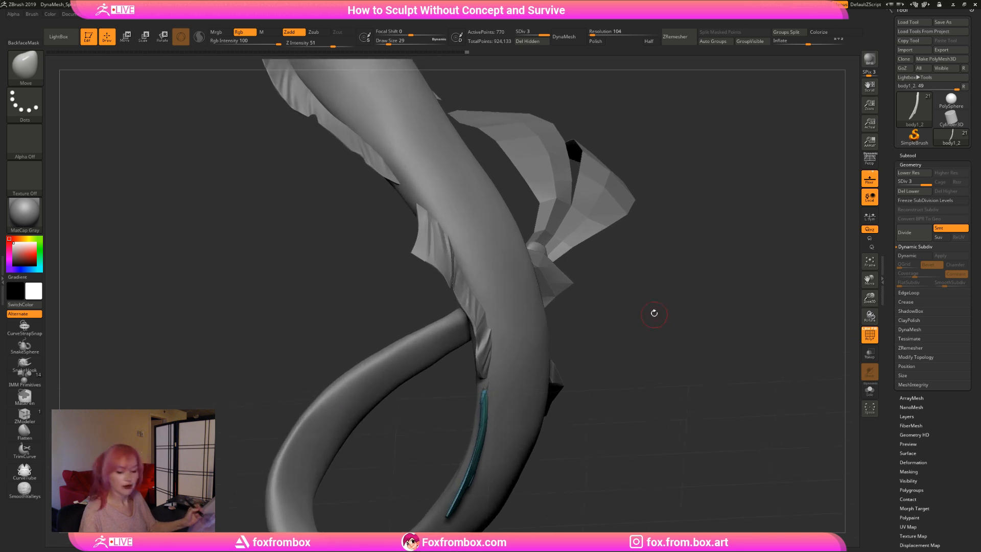
{"action": "left_click_drag", "start_coordinate": [653, 314], "coordinate": [642, 285], "text": "alt"}
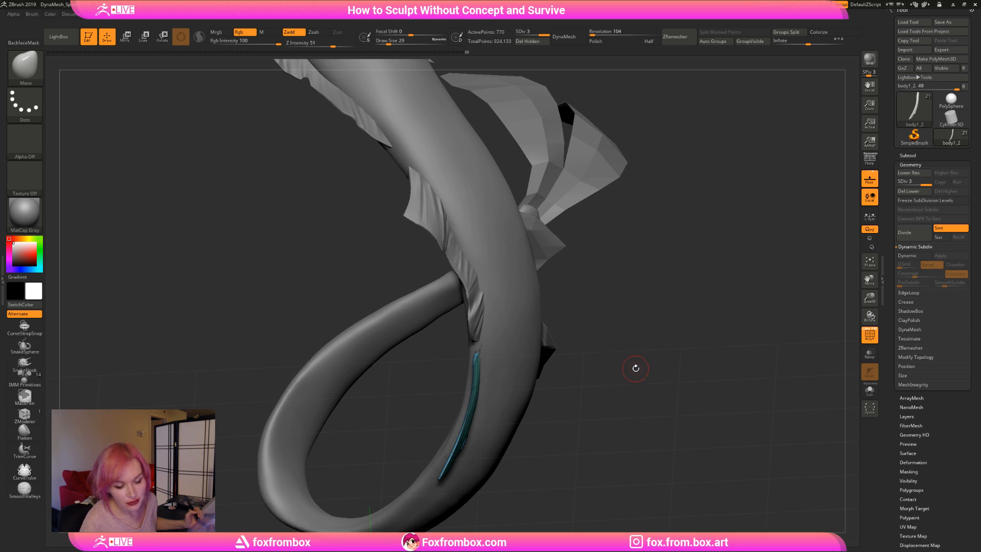
Reshape the split fin along the inside of the tail's curve with the Move brush, varying the draw size between 65 and 25.
{"action": "mouse_move", "coordinate": [636, 350]}
{"action": "left_mouse_down"}
{"action": "mouse_move", "coordinate": [661, 333]}
{"action": "mouse_move", "coordinate": [629, 296]}
{"action": "mouse_move", "coordinate": [672, 295]}
{"action": "mouse_move", "coordinate": [613, 268]}
{"action": "left_mouse_up"}
{"action": "left_click", "coordinate": [390, 42]}
{"action": "left_click_drag", "start_coordinate": [390, 42], "coordinate": [394, 43]}
{"action": "mouse_move", "coordinate": [636, 300]}
{"action": "left_mouse_down"}
{"action": "mouse_move", "coordinate": [601, 302]}
{"action": "mouse_move", "coordinate": [657, 310]}
{"action": "mouse_move", "coordinate": [582, 302]}
{"action": "mouse_move", "coordinate": [664, 313]}
{"action": "mouse_move", "coordinate": [631, 318]}
{"action": "left_mouse_up"}
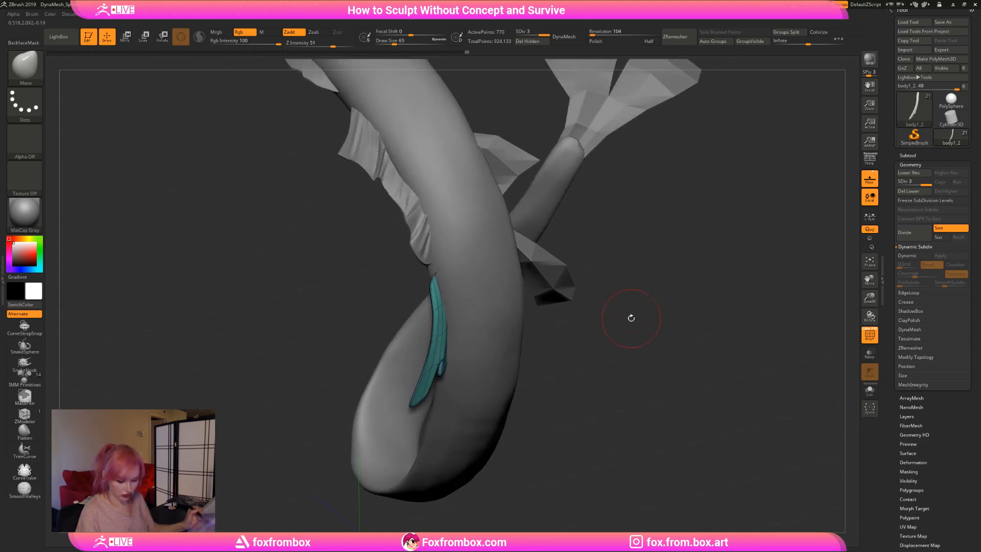
{"action": "left_click_drag", "start_coordinate": [395, 43], "coordinate": [389, 44]}
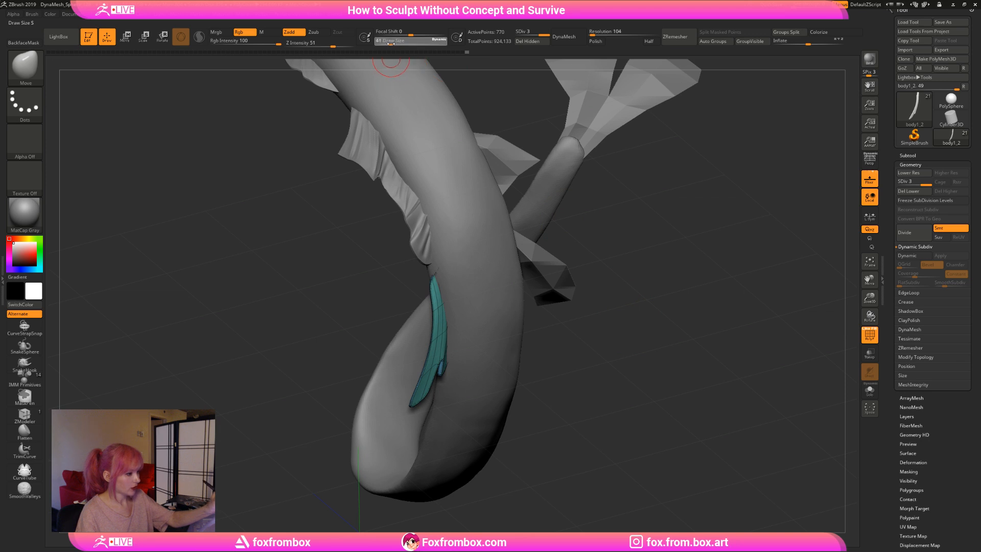
{"action": "mouse_move", "coordinate": [586, 358]}
{"action": "left_mouse_down", "text": "alt"}
{"action": "mouse_move", "coordinate": [611, 297]}
{"action": "mouse_move", "coordinate": [497, 344]}
{"action": "left_mouse_up", "text": "alt"}
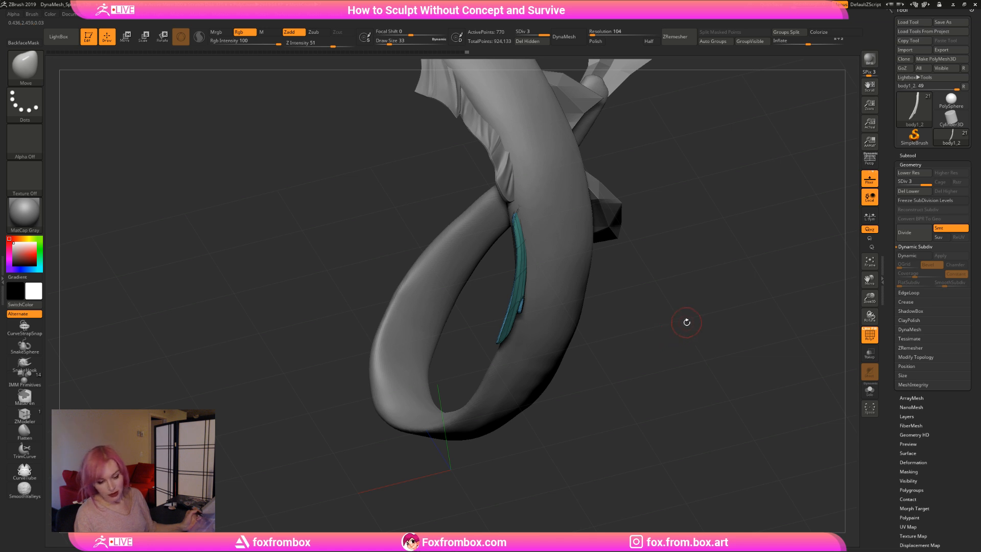
{"action": "left_click_drag", "start_coordinate": [687, 322], "coordinate": [660, 324], "text": "alt"}
{"action": "left_click_drag", "start_coordinate": [390, 43], "coordinate": [388, 43]}
{"action": "left_click_drag", "start_coordinate": [870, 298], "coordinate": [798, 272]}
{"action": "mouse_move", "coordinate": [646, 276]}
{"action": "left_mouse_down", "text": "alt"}
{"action": "mouse_move", "coordinate": [610, 362]}
{"action": "mouse_move", "coordinate": [531, 306]}
{"action": "mouse_move", "coordinate": [557, 312]}
{"action": "mouse_move", "coordinate": [586, 298]}
{"action": "mouse_move", "coordinate": [546, 309]}
{"action": "mouse_move", "coordinate": [558, 305]}
{"action": "left_mouse_up", "text": "alt"}
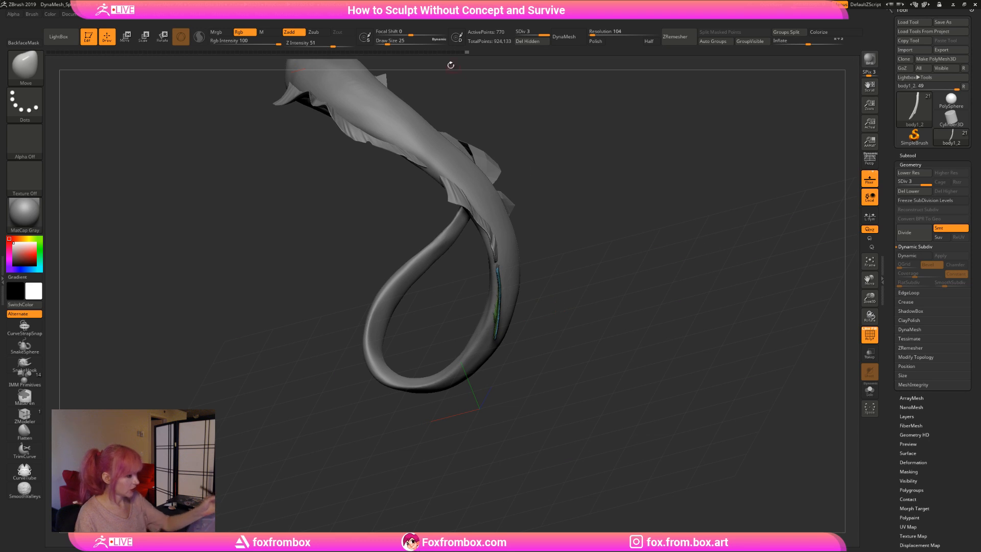
Pull the split fin away from the curled body with the Move brush at draw sizes around 46 to 49.
{"action": "left_click_drag", "start_coordinate": [388, 42], "coordinate": [391, 43]}
{"action": "left_click_drag", "start_coordinate": [555, 302], "coordinate": [475, 266]}
{"action": "mouse_move", "coordinate": [606, 299]}
{"action": "left_mouse_down"}
{"action": "mouse_move", "coordinate": [581, 322]}
{"action": "mouse_move", "coordinate": [561, 316]}
{"action": "mouse_move", "coordinate": [583, 305]}
{"action": "left_mouse_up"}
{"action": "left_click_drag", "start_coordinate": [390, 43], "coordinate": [392, 43]}
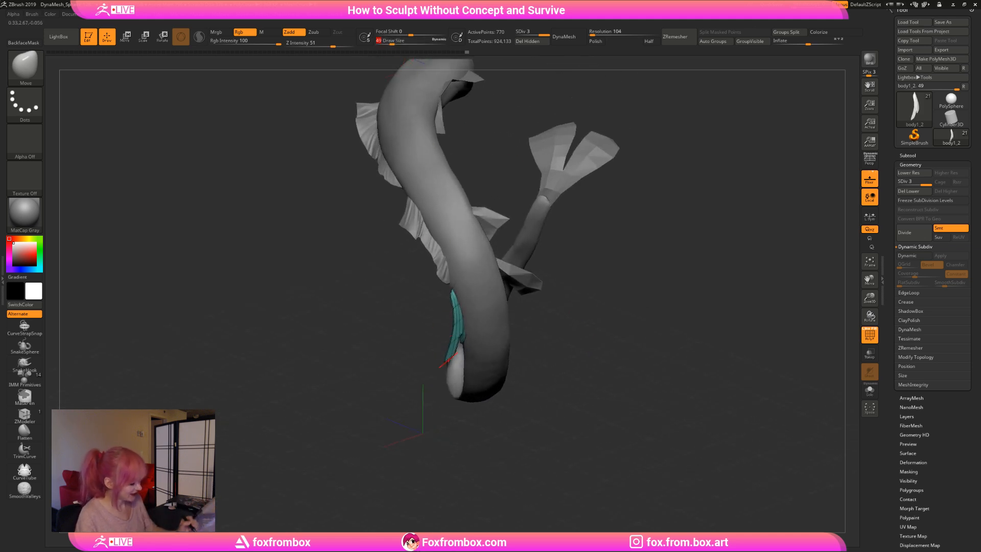
{"action": "left_click_drag", "start_coordinate": [596, 310], "coordinate": [599, 360]}
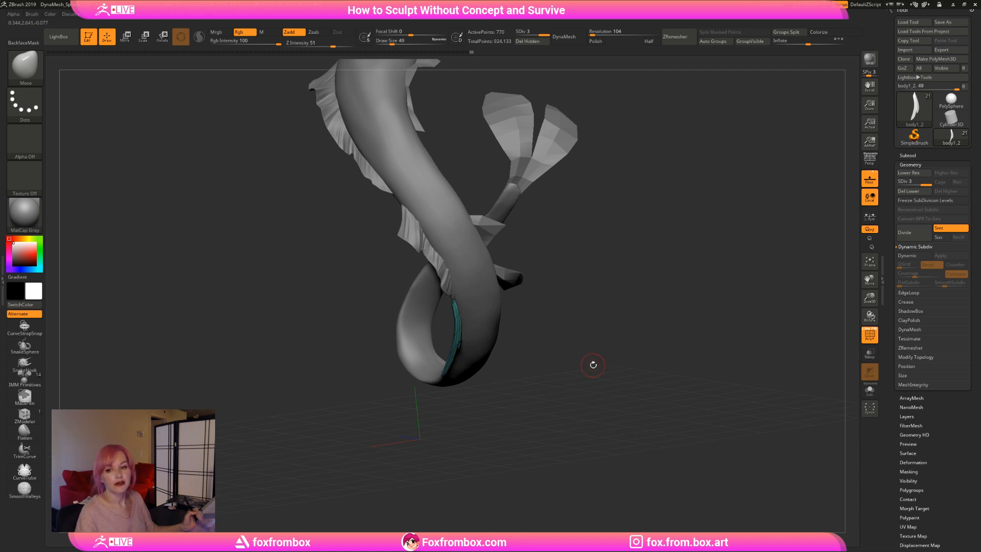
{"action": "left_click_drag", "start_coordinate": [587, 325], "coordinate": [484, 158]}
{"action": "left_click_drag", "start_coordinate": [394, 41], "coordinate": [392, 41]}
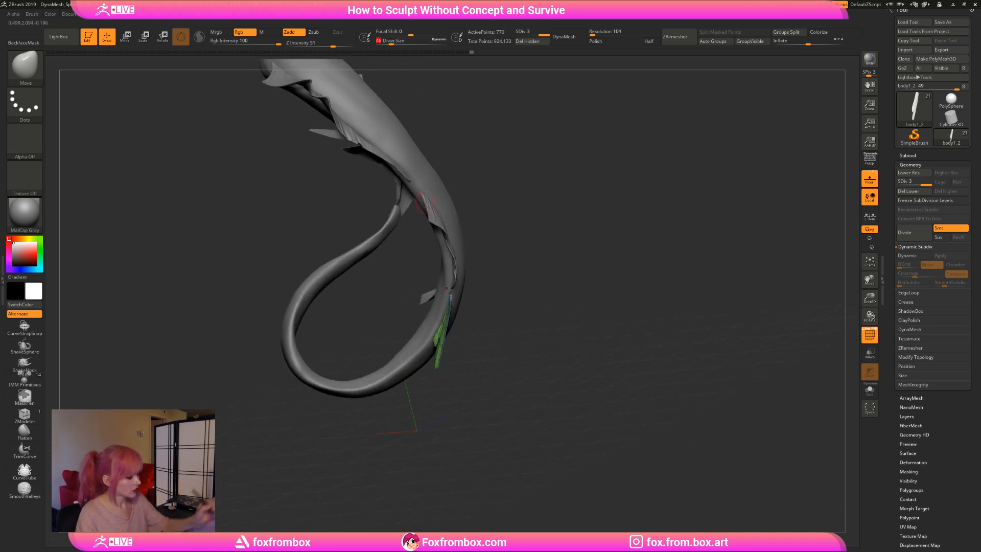
{"action": "mouse_move", "coordinate": [528, 323]}
{"action": "left_mouse_down"}
{"action": "mouse_move", "coordinate": [528, 333]}
{"action": "mouse_move", "coordinate": [487, 290]}
{"action": "mouse_move", "coordinate": [429, 342]}
{"action": "left_mouse_up"}
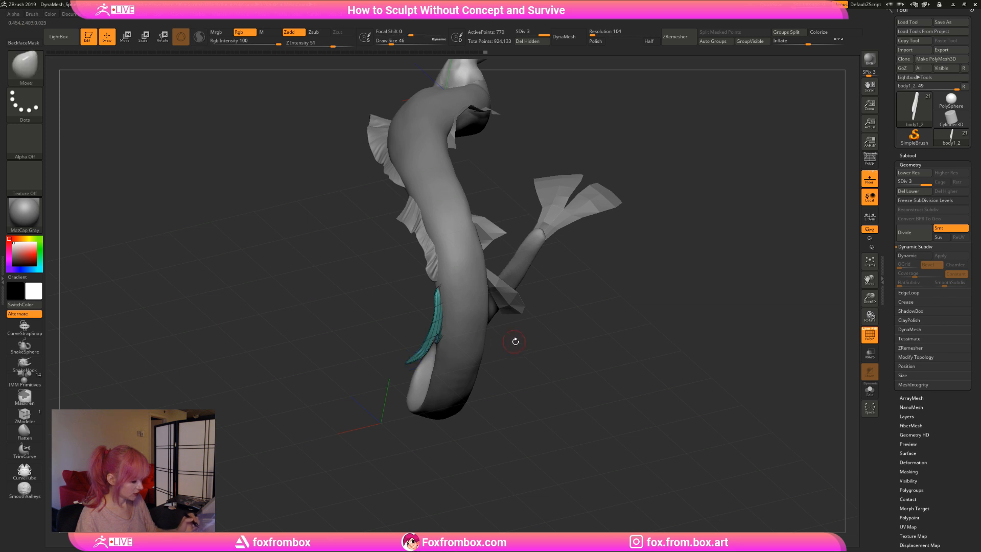
Turn off the polyframe display and subdivide the split fin to level 4.
{"action": "left_click_drag", "start_coordinate": [517, 340], "coordinate": [413, 343]}
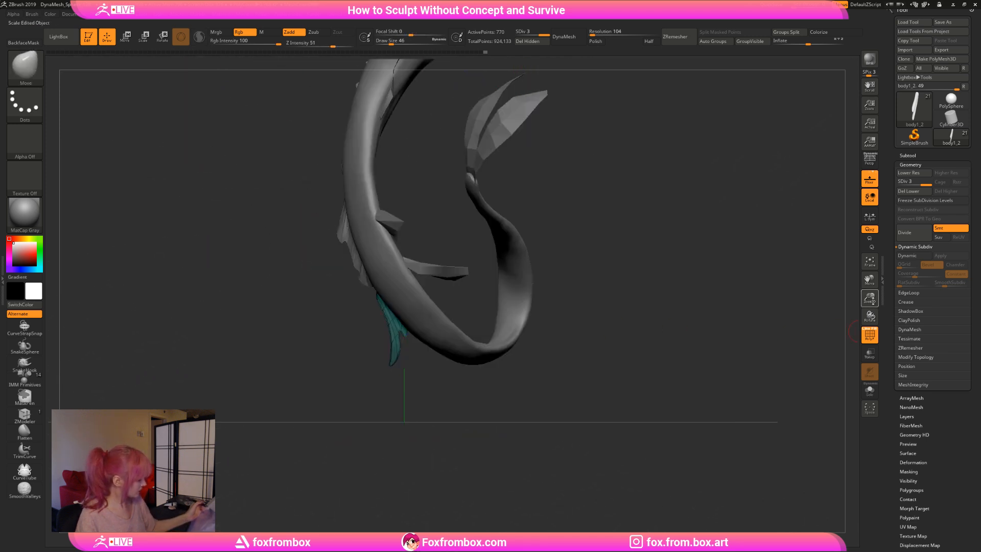
{"action": "left_click_drag", "start_coordinate": [870, 298], "coordinate": [863, 273]}
{"action": "left_click_drag", "start_coordinate": [655, 339], "coordinate": [631, 385]}
{"action": "left_click", "coordinate": [870, 334]}
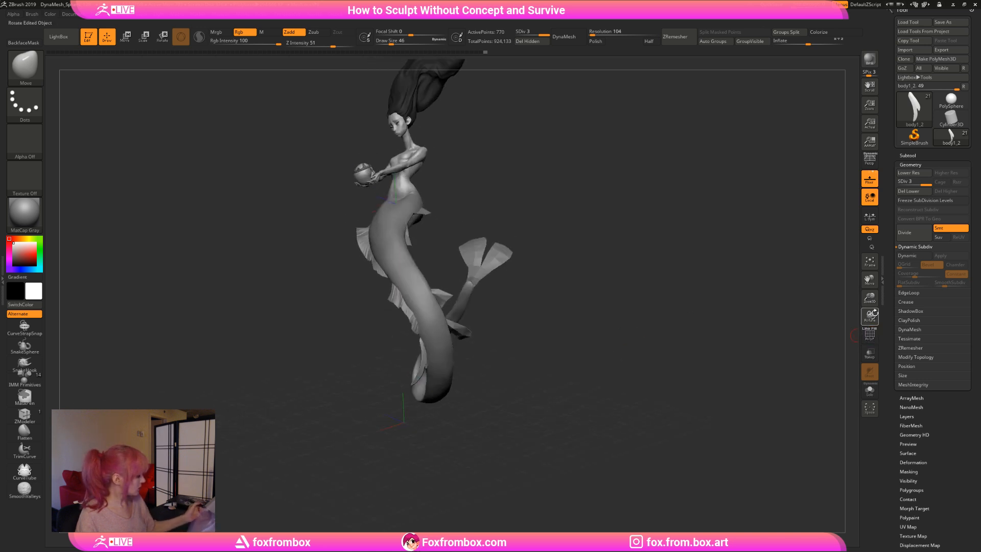
{"action": "left_click_drag", "start_coordinate": [870, 298], "coordinate": [864, 348]}
{"action": "left_click_drag", "start_coordinate": [719, 348], "coordinate": [563, 309]}
{"action": "key", "text": "ctrl+d"}
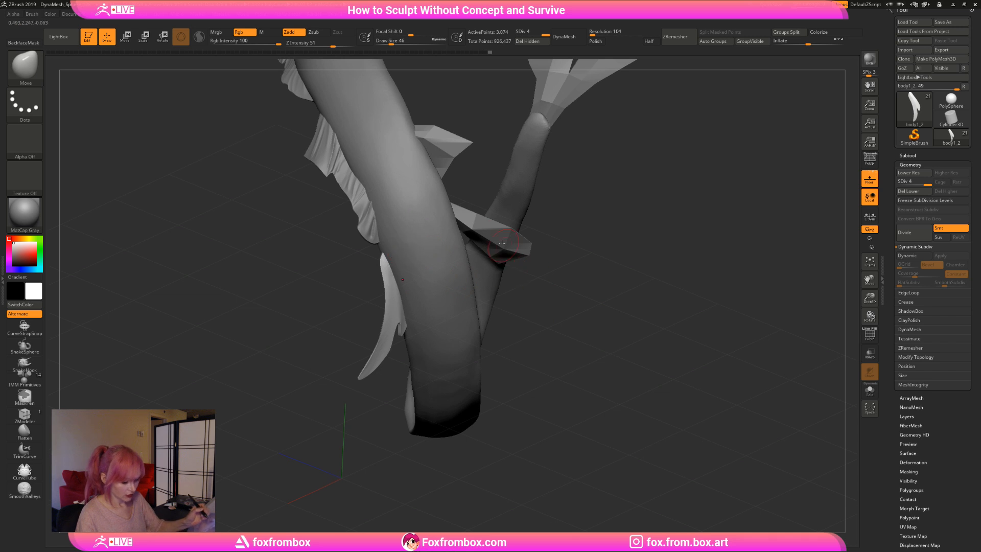
Adjust the split fin's shape with the Move brush at draw size 112 and reduce the draw size to 37.
{"action": "left_click_drag", "start_coordinate": [392, 43], "coordinate": [400, 43]}
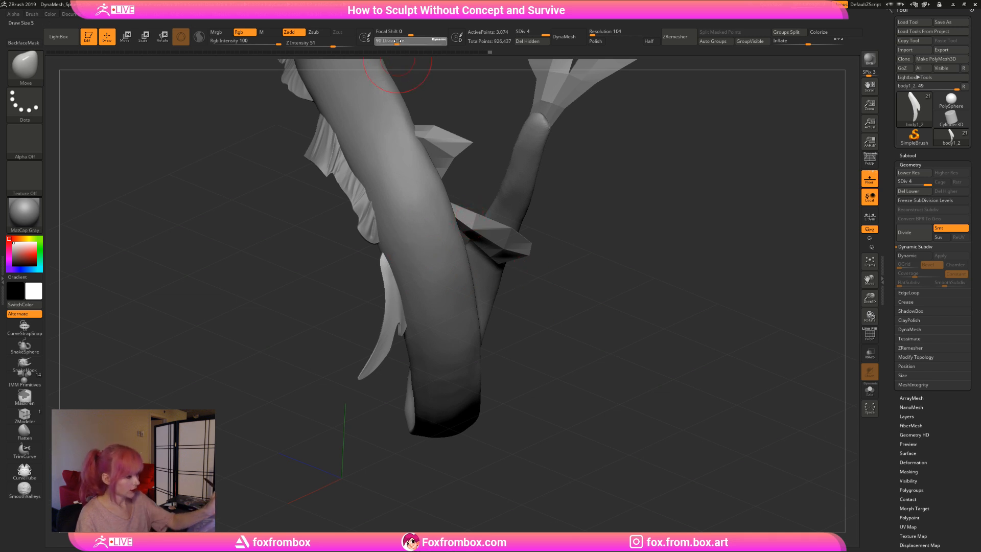
{"action": "left_click_drag", "start_coordinate": [387, 254], "coordinate": [393, 285]}
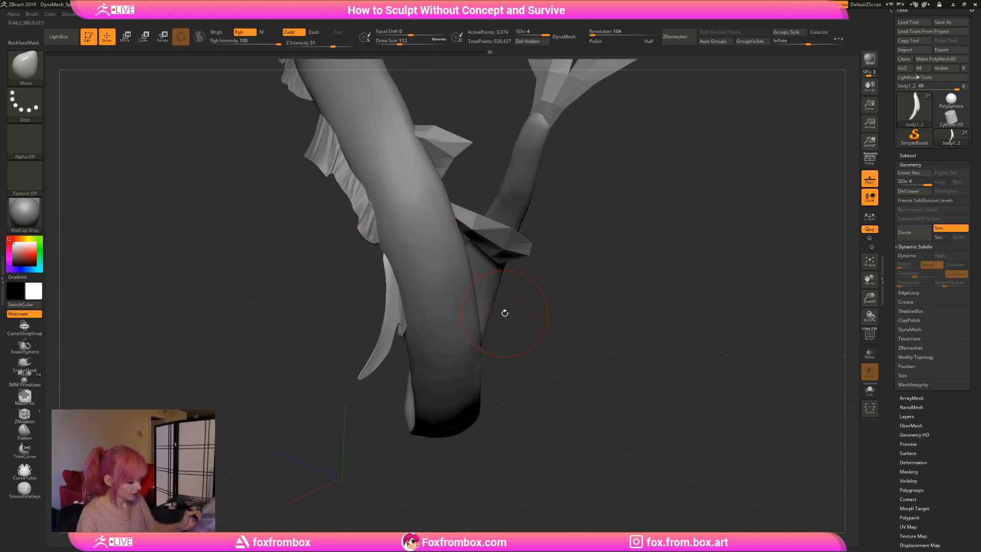
{"action": "mouse_move", "coordinate": [505, 312]}
{"action": "left_mouse_down"}
{"action": "mouse_move", "coordinate": [585, 330]}
{"action": "mouse_move", "coordinate": [556, 323]}
{"action": "left_mouse_up"}
{"action": "left_click_drag", "start_coordinate": [399, 43], "coordinate": [390, 43]}
{"action": "left_click_drag", "start_coordinate": [511, 318], "coordinate": [568, 304]}
{"action": "left_click_drag", "start_coordinate": [581, 343], "coordinate": [486, 326]}
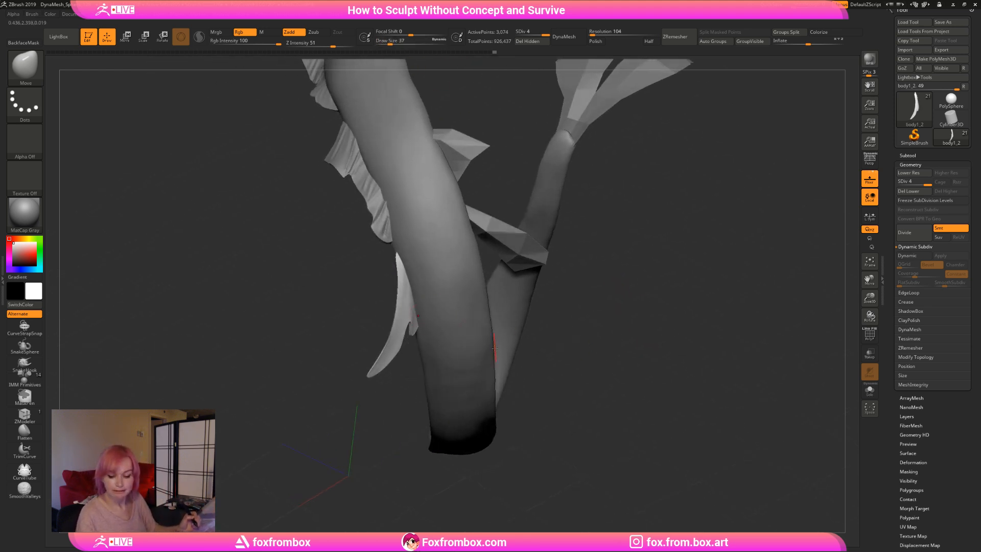
Carve lengthwise grooves from the split fin's base to its long tip with the DamStandard brush at draw size 37.
{"action": "key", "text": "b"}
{"action": "key", "text": "d"}
{"action": "key", "text": "s"}
{"action": "mouse_move", "coordinate": [401, 264]}
{"action": "left_mouse_down"}
{"action": "mouse_move", "coordinate": [401, 322]}
{"action": "mouse_move", "coordinate": [383, 369]}
{"action": "left_mouse_up"}
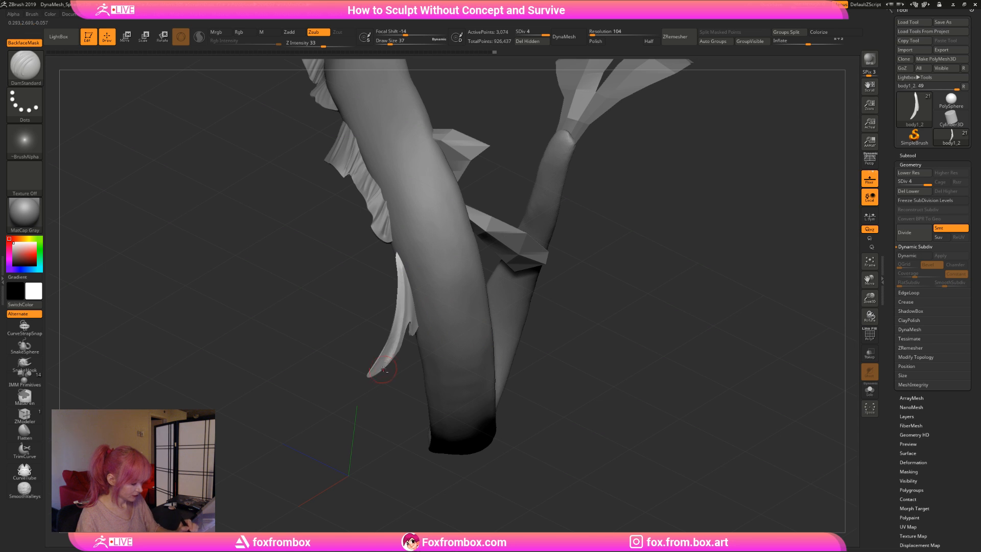
{"action": "mouse_move", "coordinate": [400, 263]}
{"action": "left_mouse_down"}
{"action": "mouse_move", "coordinate": [391, 348]}
{"action": "mouse_move", "coordinate": [366, 385]}
{"action": "left_mouse_up"}
{"action": "left_click_drag", "start_coordinate": [591, 318], "coordinate": [416, 327]}
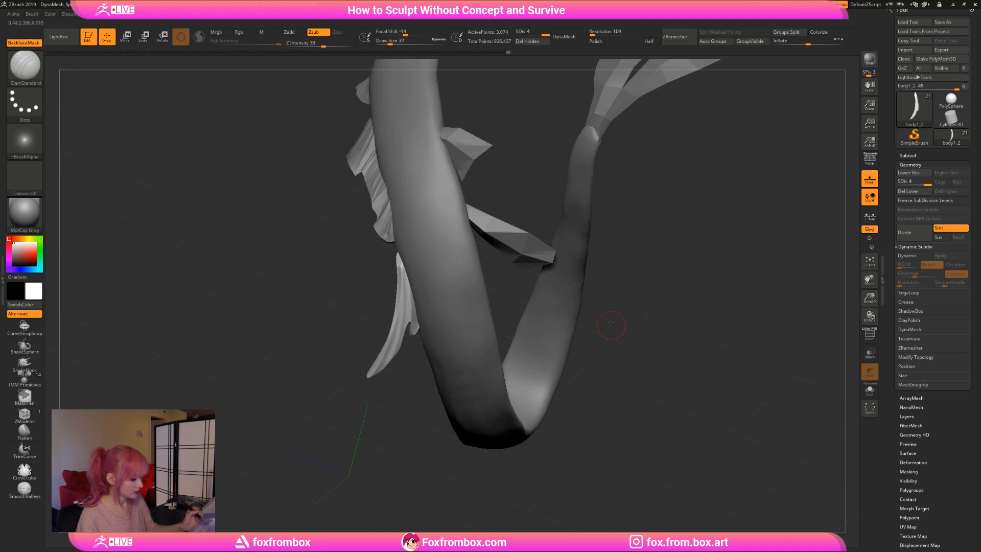
Carve matching lengthwise DamStandard grooves into the reverse face of the split fin.
{"action": "right_click_drag", "start_coordinate": [612, 323], "coordinate": [614, 296], "text": "ctrl"}
{"action": "mouse_move", "coordinate": [615, 296]}
{"action": "left_mouse_down"}
{"action": "mouse_move", "coordinate": [699, 306]}
{"action": "mouse_move", "coordinate": [575, 327]}
{"action": "mouse_move", "coordinate": [571, 316]}
{"action": "left_mouse_up"}
{"action": "left_click_drag", "start_coordinate": [416, 280], "coordinate": [430, 333]}
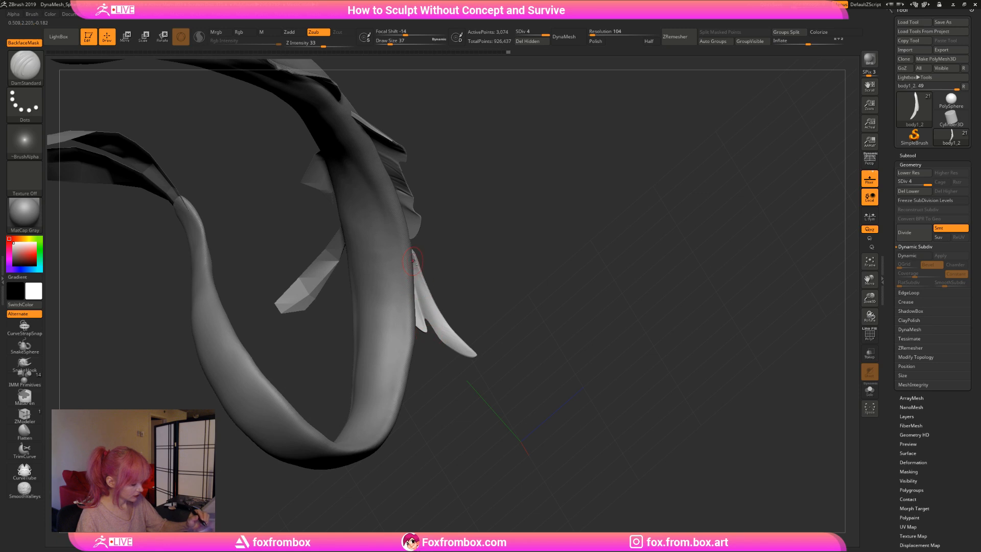
{"action": "left_click_drag", "start_coordinate": [413, 262], "coordinate": [461, 346]}
{"action": "left_click_drag", "start_coordinate": [417, 271], "coordinate": [462, 350]}
Isolate the split fin, smooth its carved grooves at draw size 25, and show the rest of the model again.
{"action": "mouse_move", "coordinate": [521, 307]}
{"action": "left_mouse_down"}
{"action": "mouse_move", "coordinate": [537, 295]}
{"action": "mouse_move", "coordinate": [503, 396]}
{"action": "mouse_move", "coordinate": [616, 233]}
{"action": "mouse_move", "coordinate": [457, 79]}
{"action": "left_mouse_up"}
{"action": "key", "text": "bracketleft"}
{"action": "key", "text": "bracketleft"}
{"action": "key", "text": "bracketleft"}
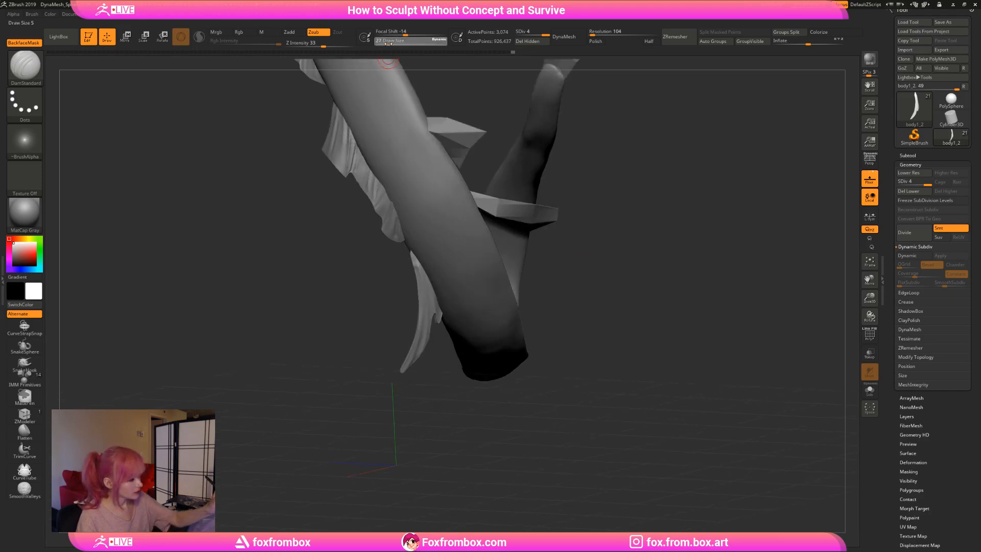
{"action": "left_click", "coordinate": [870, 389]}
{"action": "mouse_move", "coordinate": [422, 279]}
{"action": "left_mouse_down", "text": "shift"}
{"action": "mouse_move", "coordinate": [421, 239]}
{"action": "mouse_move", "coordinate": [458, 363]}
{"action": "left_mouse_up", "text": "shift"}
{"action": "left_click_drag", "start_coordinate": [412, 219], "coordinate": [425, 267], "text": "shift"}
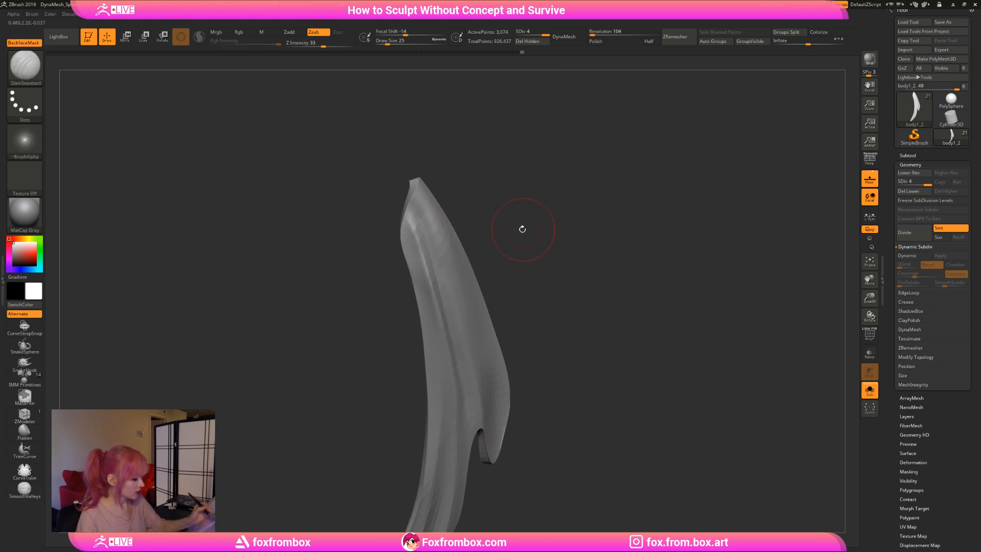
{"action": "left_click_drag", "start_coordinate": [522, 226], "coordinate": [499, 223]}
{"action": "left_click_drag", "start_coordinate": [576, 287], "coordinate": [593, 265]}
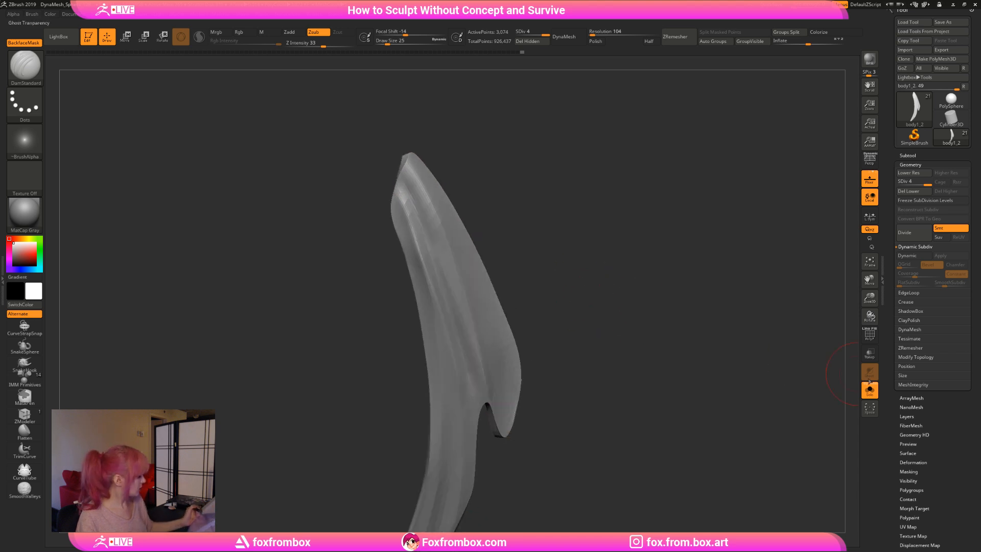
{"action": "left_click", "coordinate": [870, 390]}
{"action": "left_click_drag", "start_coordinate": [870, 298], "coordinate": [804, 193]}
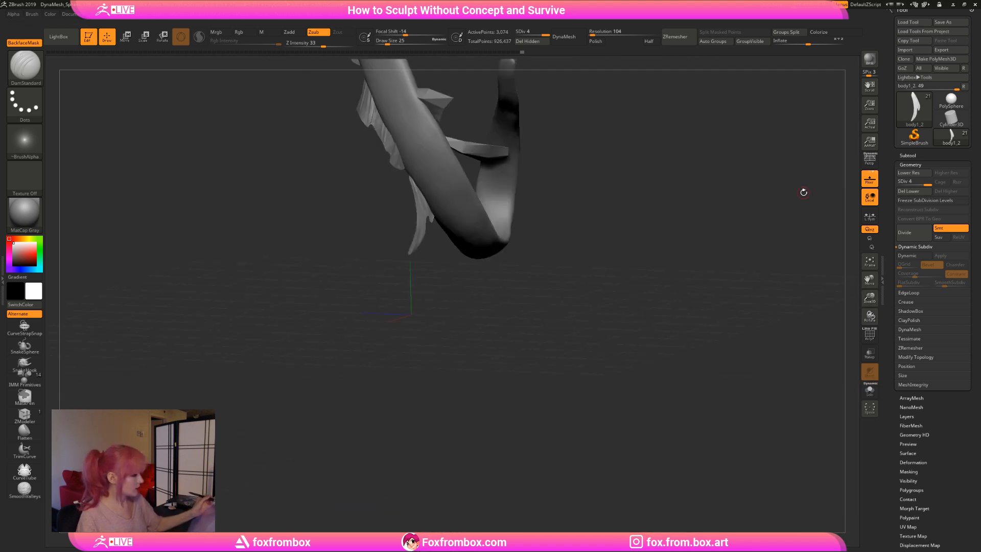
Lower the split fin to subdivision level 1.
{"action": "mouse_move", "coordinate": [617, 224]}
{"action": "left_mouse_down"}
{"action": "mouse_move", "coordinate": [633, 210]}
{"action": "mouse_move", "coordinate": [618, 224]}
{"action": "mouse_move", "coordinate": [606, 305]}
{"action": "mouse_move", "coordinate": [624, 276]}
{"action": "mouse_move", "coordinate": [615, 292]}
{"action": "left_mouse_up"}
{"action": "left_click_drag", "start_coordinate": [730, 337], "coordinate": [611, 344]}
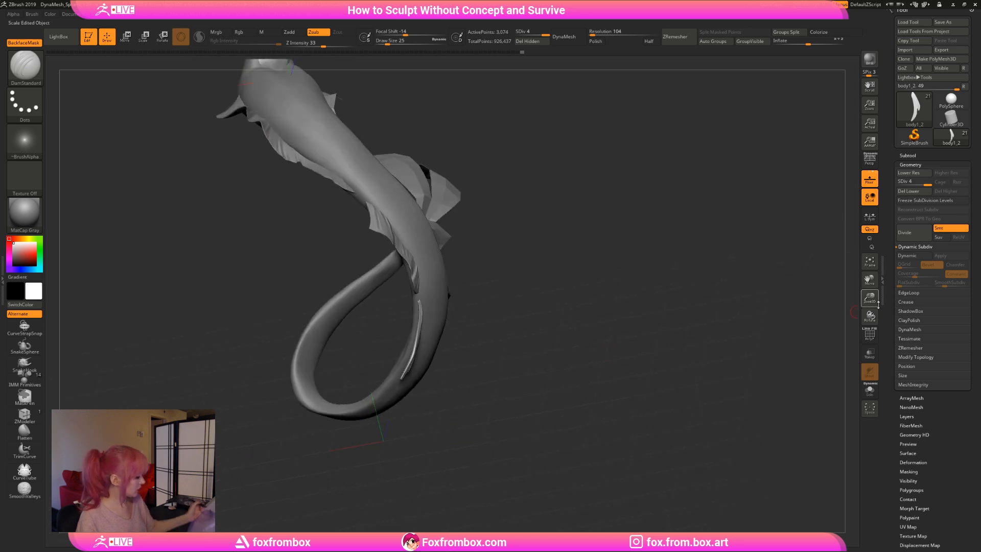
{"action": "left_click_drag", "start_coordinate": [870, 298], "coordinate": [872, 306]}
{"action": "left_click_drag", "start_coordinate": [610, 294], "coordinate": [587, 318]}
{"action": "key", "text": "shift+d"}
{"action": "key", "text": "shift+d"}
{"action": "key", "text": "shift+d"}
Nudge the points along the split fin's thin edge near its base with the Move brush at draw size 3.
{"action": "key", "text": "b"}
{"action": "key", "text": "m"}
{"action": "key", "text": "v"}
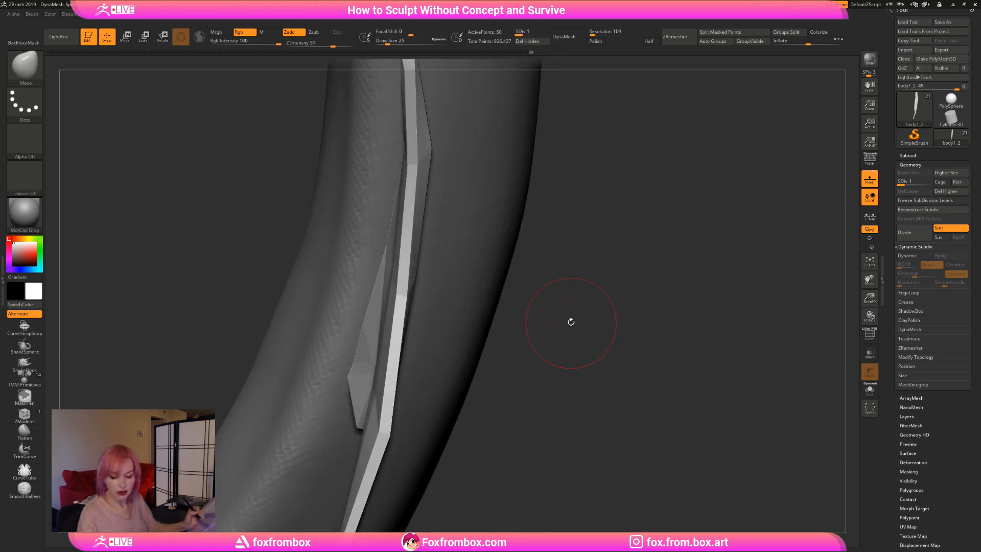
{"action": "left_click", "coordinate": [384, 43]}
{"action": "left_click_drag", "start_coordinate": [381, 43], "coordinate": [380, 44]}
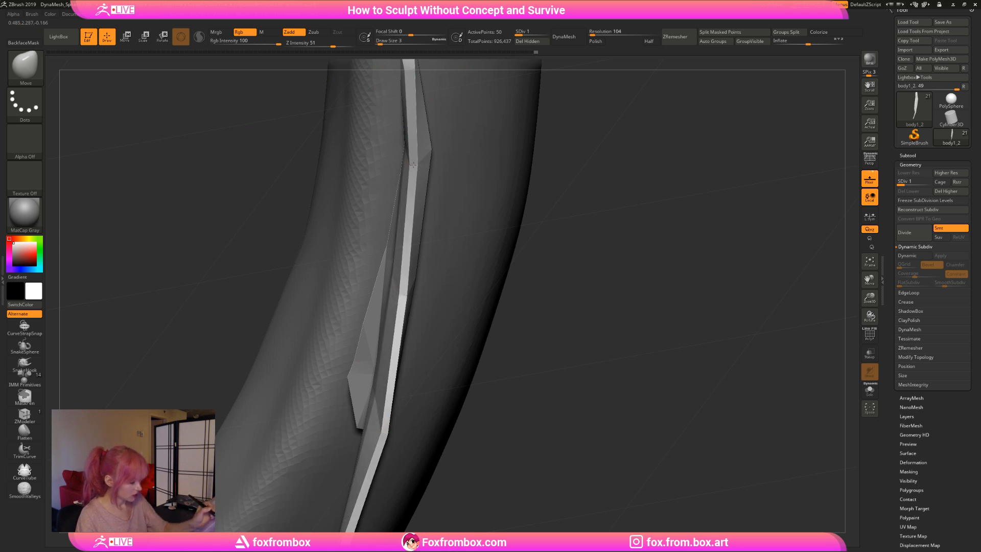
{"action": "left_click_drag", "start_coordinate": [598, 188], "coordinate": [494, 264]}
{"action": "left_click_drag", "start_coordinate": [426, 234], "coordinate": [429, 234]}
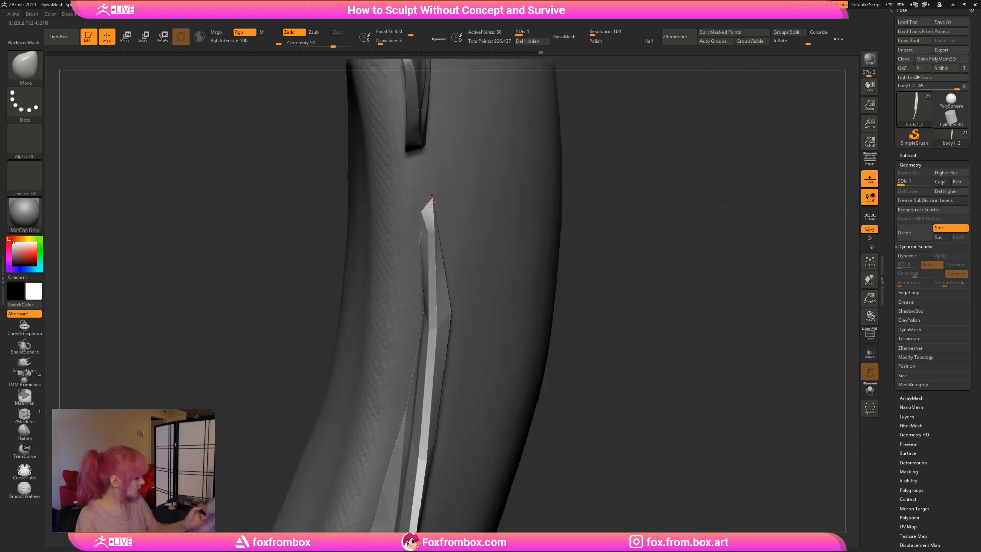
Inspect the low-resolution split fin both in isolation and against the curled body.
{"action": "left_click", "coordinate": [870, 391]}
{"action": "left_click_drag", "start_coordinate": [870, 299], "coordinate": [688, 286]}
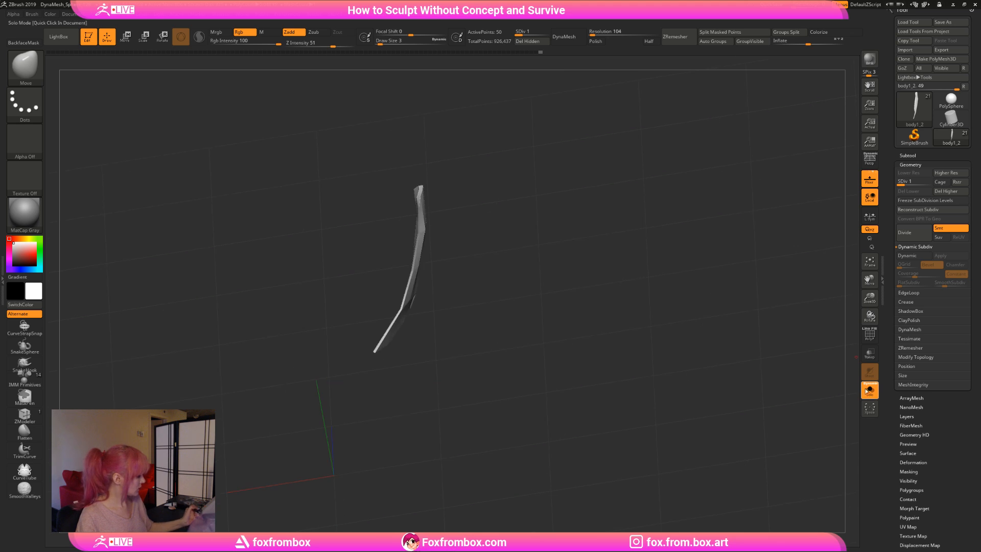
{"action": "left_click", "coordinate": [870, 391]}
{"action": "left_click_drag", "start_coordinate": [870, 300], "coordinate": [869, 285]}
{"action": "left_click_drag", "start_coordinate": [697, 312], "coordinate": [637, 405], "text": "shift"}
{"action": "left_click", "coordinate": [869, 396]}
{"action": "left_click", "coordinate": [869, 396]}
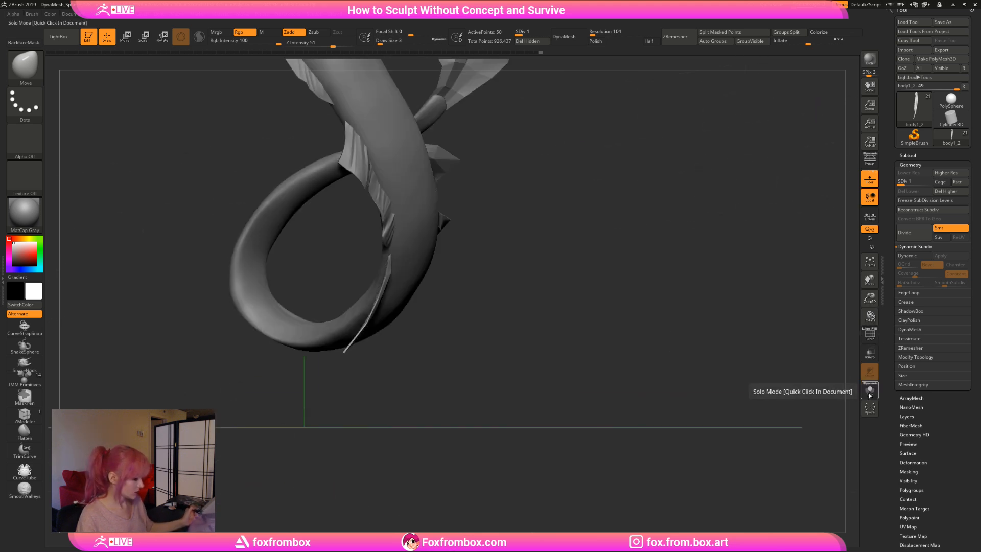
Return the split fin to subdivision level 4 and check how it sits against the tail's curve.
{"action": "mouse_move", "coordinate": [674, 344]}
{"action": "left_mouse_down"}
{"action": "mouse_move", "coordinate": [650, 339]}
{"action": "mouse_move", "coordinate": [634, 355]}
{"action": "left_mouse_up"}
{"action": "key", "text": "d"}
{"action": "key", "text": "d"}
{"action": "key", "text": "d"}
{"action": "left_click_drag", "start_coordinate": [634, 356], "coordinate": [612, 331]}
{"action": "left_click_drag", "start_coordinate": [870, 298], "coordinate": [842, 343]}
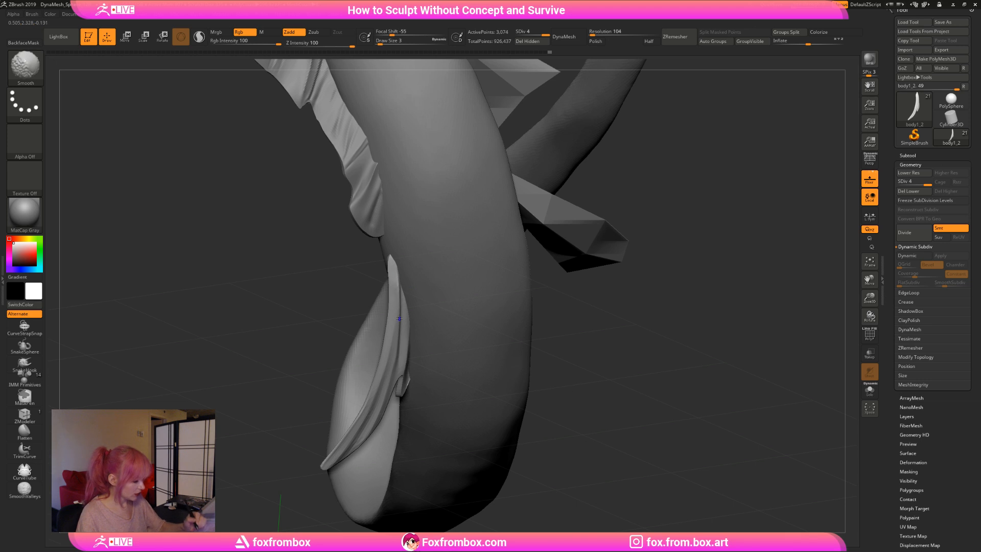
{"action": "left_click_drag", "start_coordinate": [870, 298], "coordinate": [847, 244]}
{"action": "left_click_drag", "start_coordinate": [539, 305], "coordinate": [580, 316]}
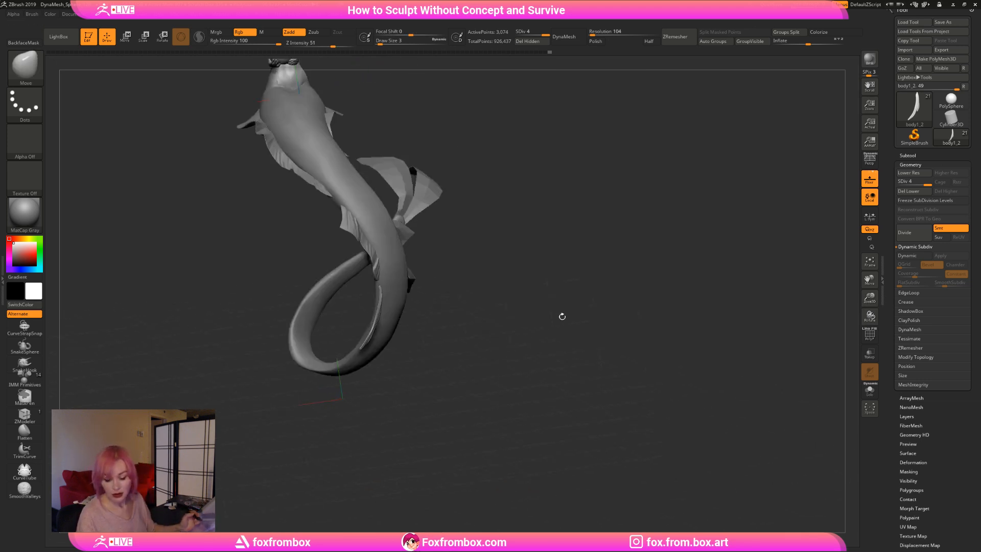
Pull the split fin outward from the tail's curve with the Move brush at draw size 97 and check the whole figure's silhouette.
{"action": "left_click_drag", "start_coordinate": [384, 41], "coordinate": [400, 41]}
{"action": "mouse_move", "coordinate": [503, 294]}
{"action": "left_mouse_down"}
{"action": "mouse_move", "coordinate": [494, 274]}
{"action": "mouse_move", "coordinate": [470, 262]}
{"action": "left_mouse_up"}
{"action": "left_click", "coordinate": [399, 41]}
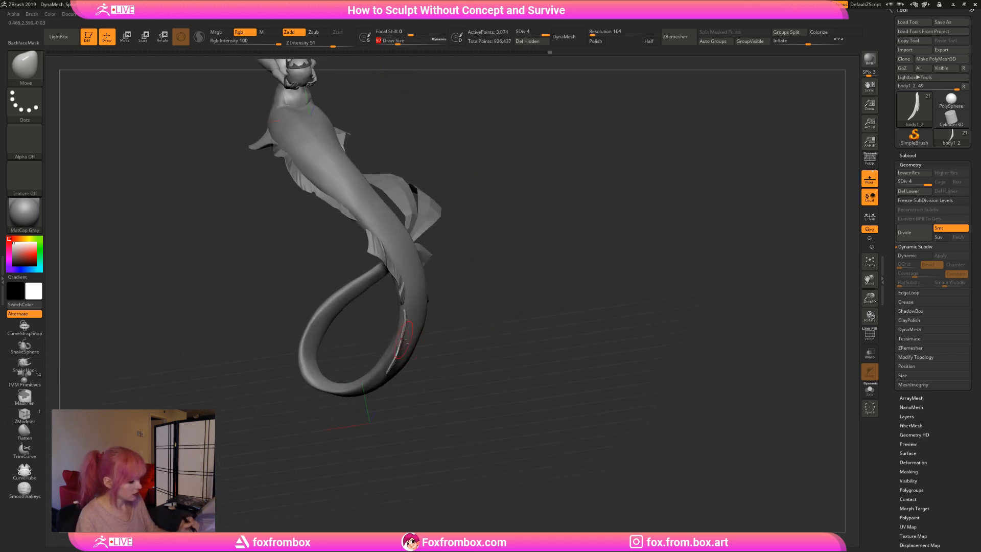
{"action": "left_click_drag", "start_coordinate": [544, 304], "coordinate": [418, 322]}
{"action": "left_click_drag", "start_coordinate": [505, 317], "coordinate": [506, 329]}
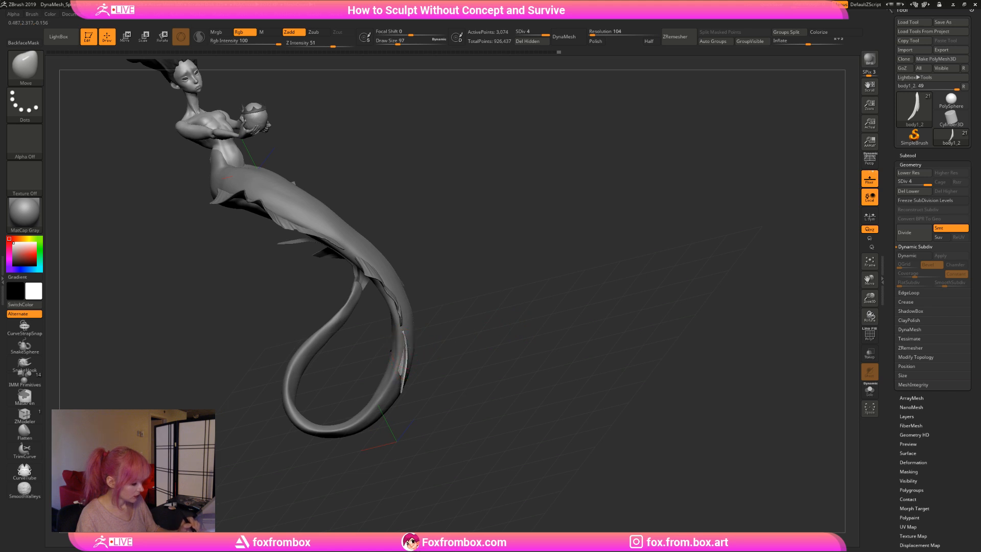
{"action": "left_click_drag", "start_coordinate": [529, 332], "coordinate": [570, 302], "text": "shift"}
{"action": "left_click_drag", "start_coordinate": [870, 299], "coordinate": [837, 259]}
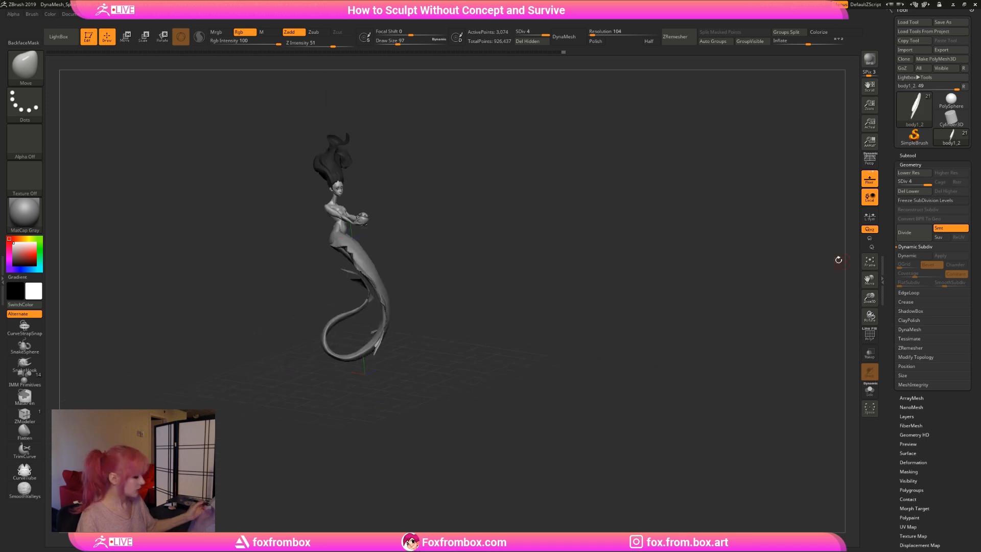
{"action": "left_click_drag", "start_coordinate": [569, 298], "coordinate": [523, 362]}
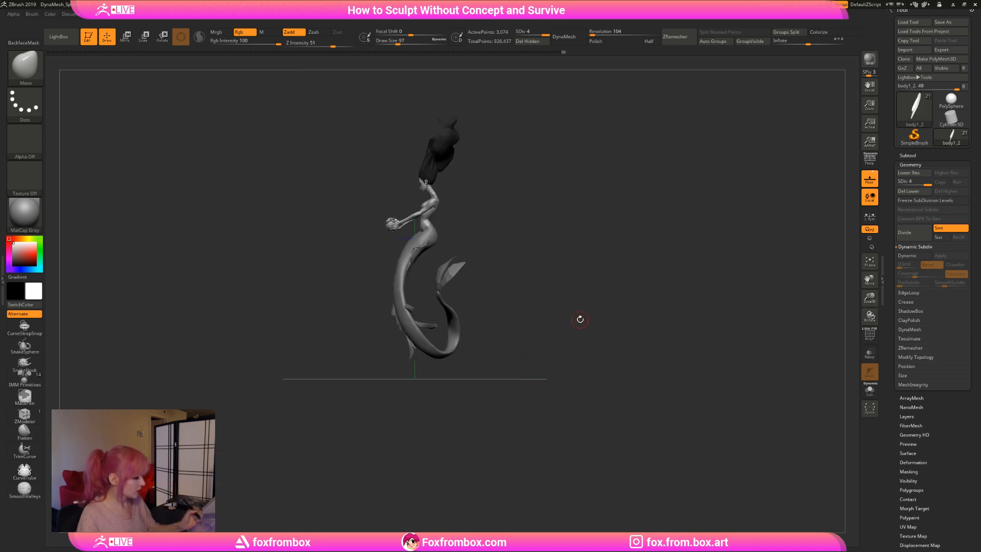
{"action": "left_click_drag", "start_coordinate": [870, 298], "coordinate": [863, 344]}
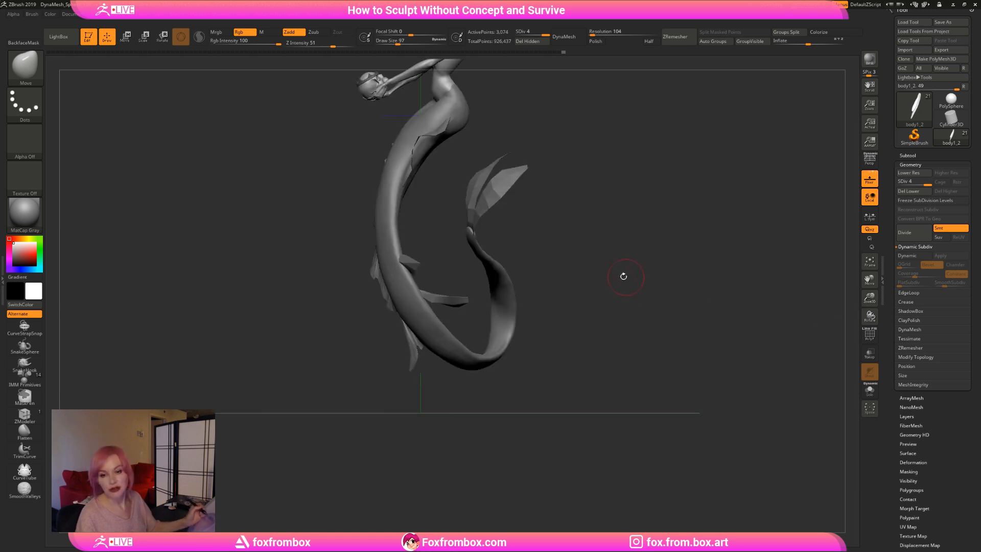
{"action": "left_click_drag", "start_coordinate": [607, 294], "coordinate": [605, 317], "text": "alt"}
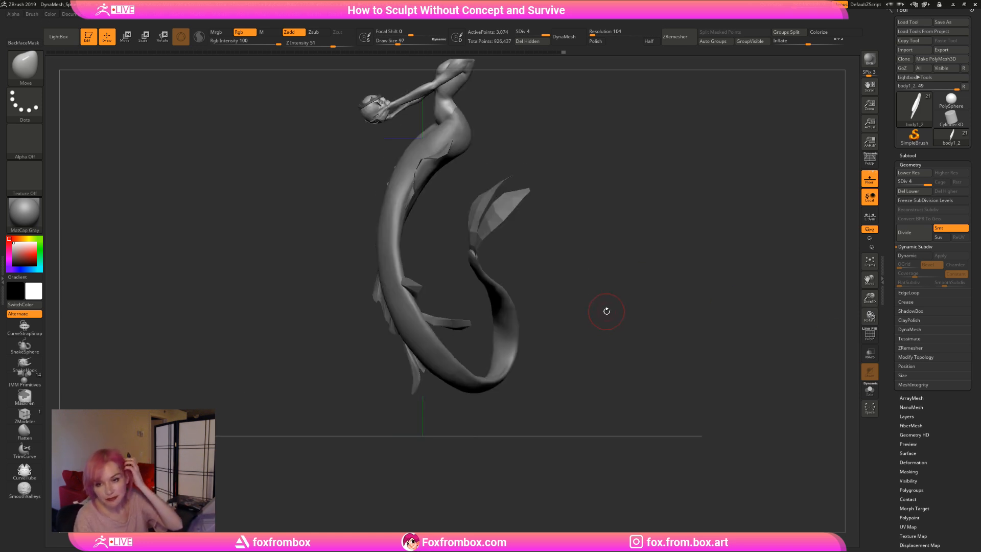
Save the project with the reshaped split fin on the mermaid's tail.
{"action": "key", "text": "ctrl"}
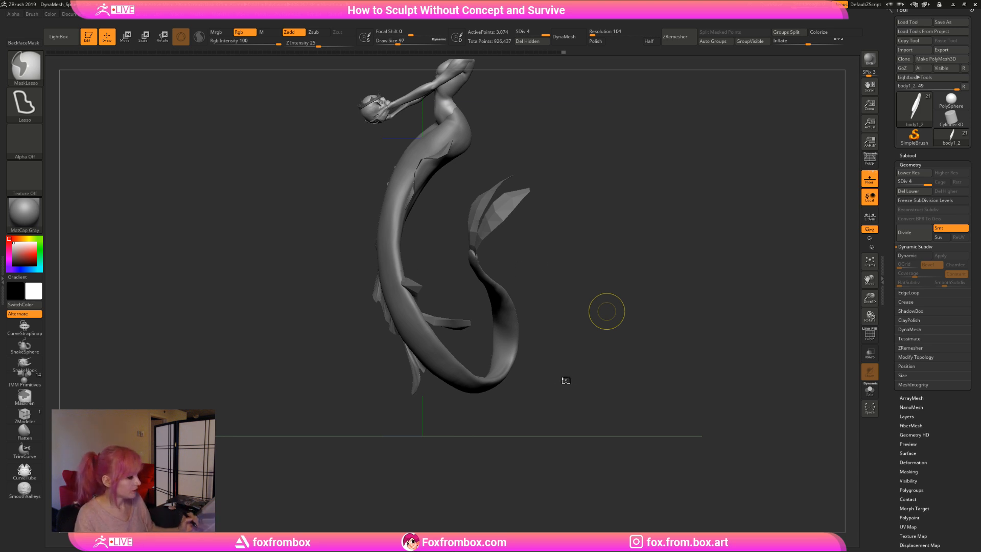
{"action": "mouse_move", "coordinate": [566, 380]}
{"action": "left_mouse_down"}
{"action": "mouse_move", "coordinate": [574, 375]}
{"action": "mouse_move", "coordinate": [574, 385]}
{"action": "left_mouse_up"}
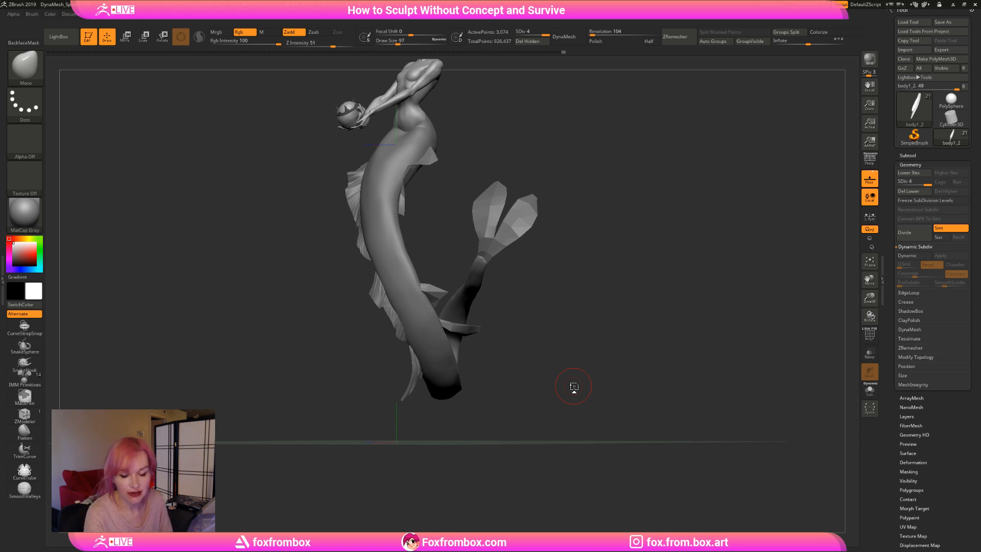
{"action": "key", "text": "ctrl+s"}
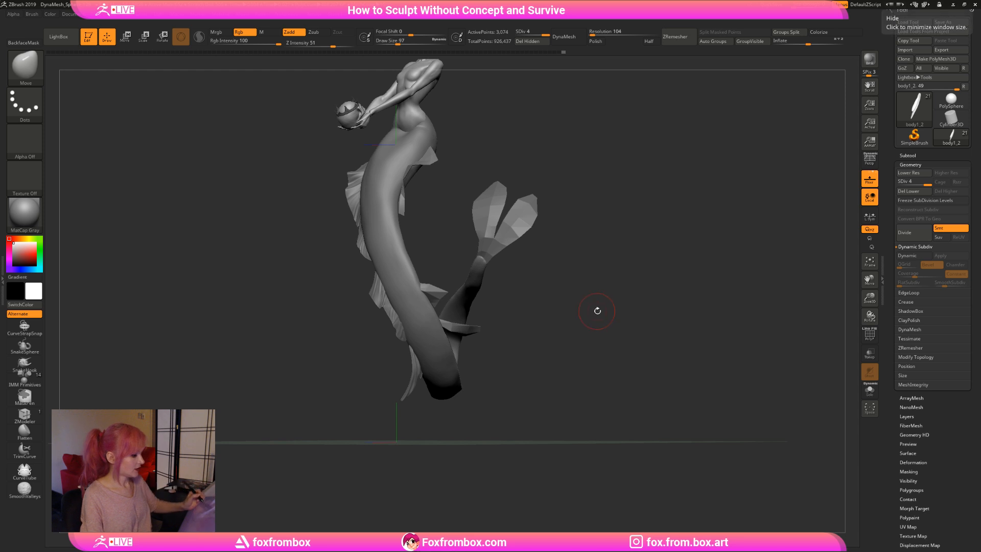
Examine the whole mermaid from several sides, checking the silhouette and how the fins follow the coiled tail.
{"action": "left_click_drag", "start_coordinate": [596, 309], "coordinate": [589, 338]}
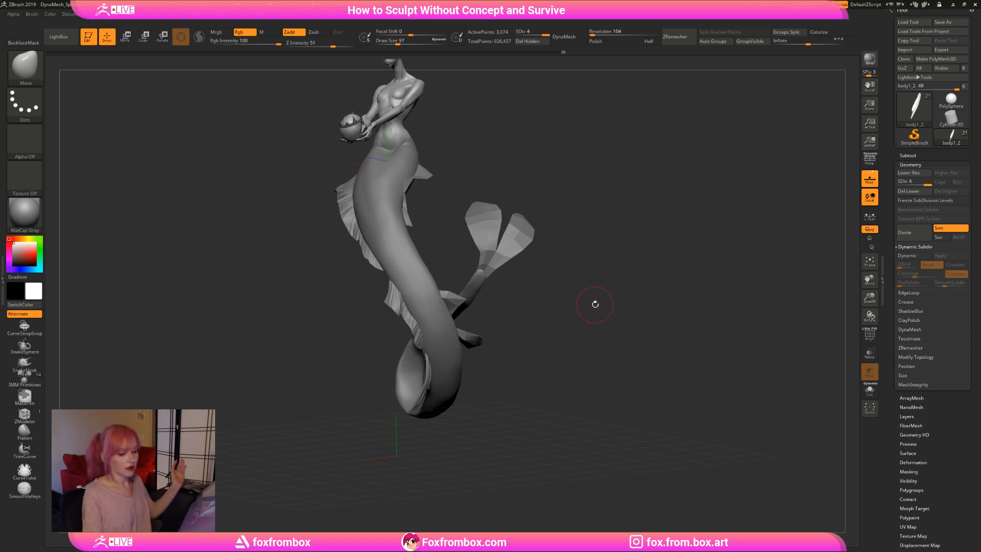
{"action": "left_click_drag", "start_coordinate": [600, 326], "coordinate": [584, 336]}
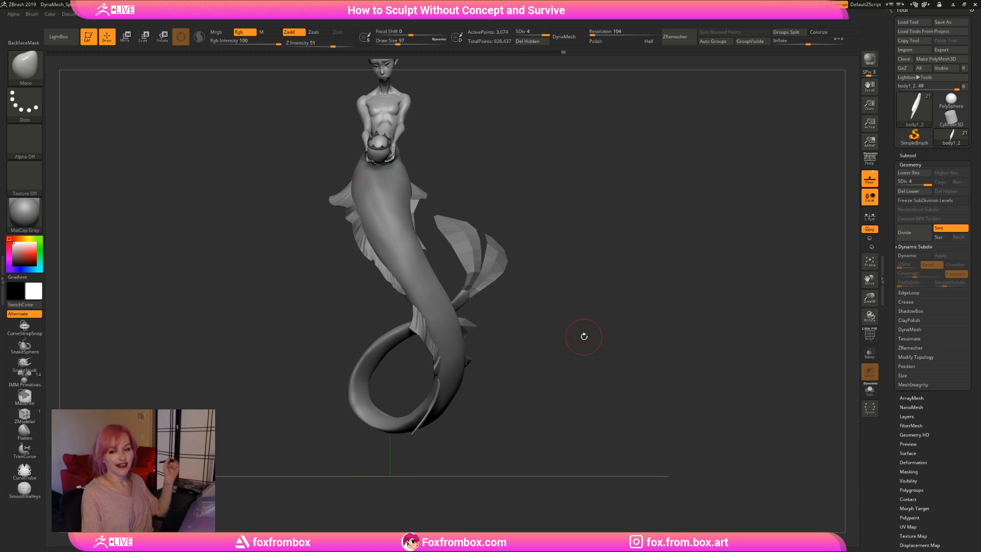
{"action": "mouse_move", "coordinate": [596, 273]}
{"action": "left_mouse_down"}
{"action": "mouse_move", "coordinate": [604, 267]}
{"action": "mouse_move", "coordinate": [599, 276]}
{"action": "left_mouse_up"}
{"action": "left_click_drag", "start_coordinate": [599, 277], "coordinate": [574, 330], "text": "alt"}
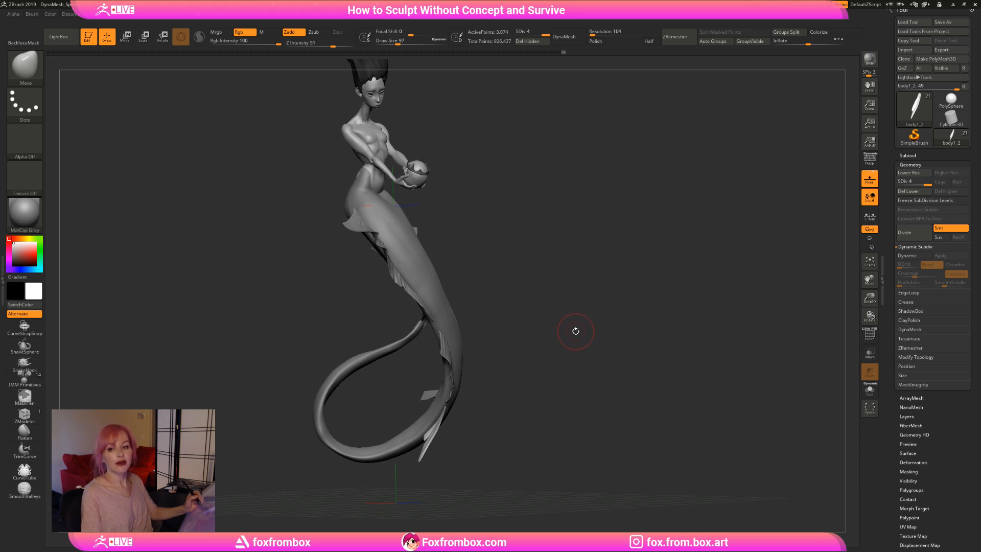
{"action": "left_click_drag", "start_coordinate": [870, 298], "coordinate": [869, 288]}
{"action": "left_click_drag", "start_coordinate": [671, 282], "coordinate": [631, 274], "text": "shift"}
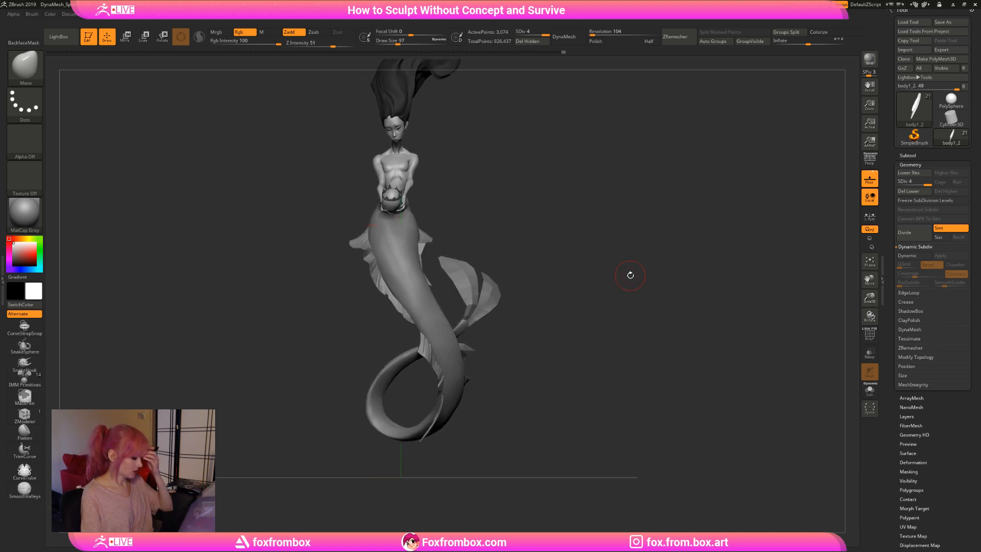
{"action": "left_click_drag", "start_coordinate": [870, 298], "coordinate": [870, 310]}
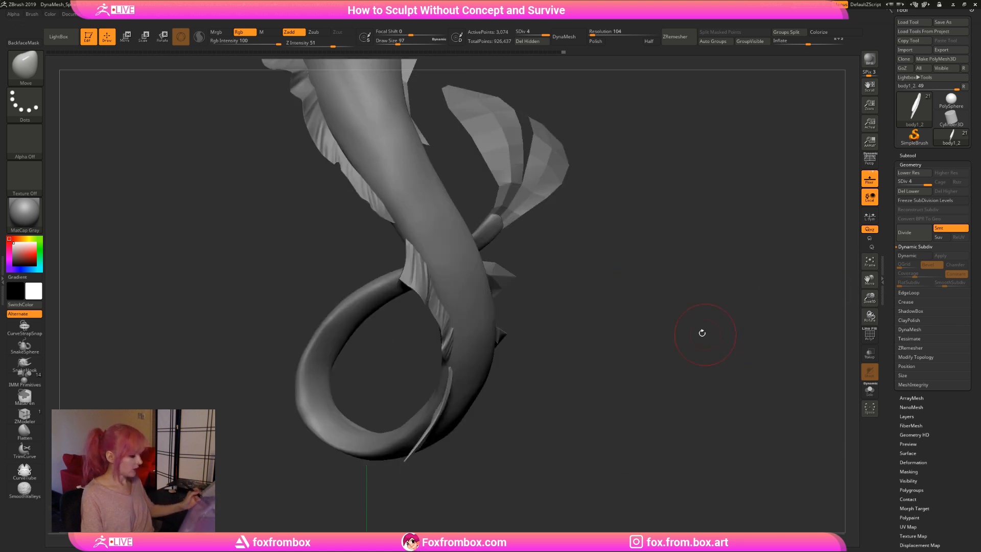
{"action": "left_click_drag", "start_coordinate": [701, 332], "coordinate": [677, 252], "text": "alt"}
Adjust the slender split fin on the tail's lower bend with the Move brush at draw size 74 and check the full figure.
{"action": "left_click", "coordinate": [404, 42]}
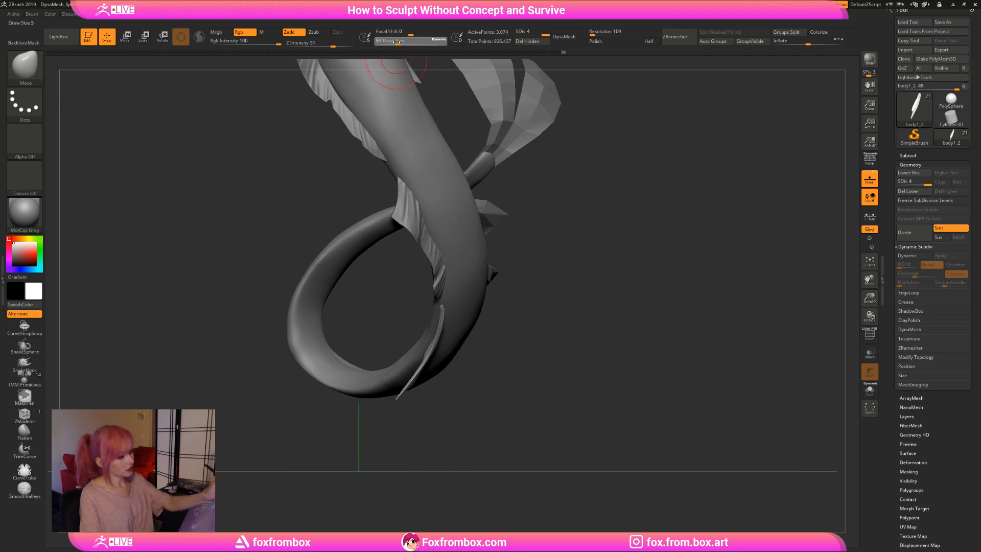
{"action": "left_click_drag", "start_coordinate": [471, 346], "coordinate": [542, 332]}
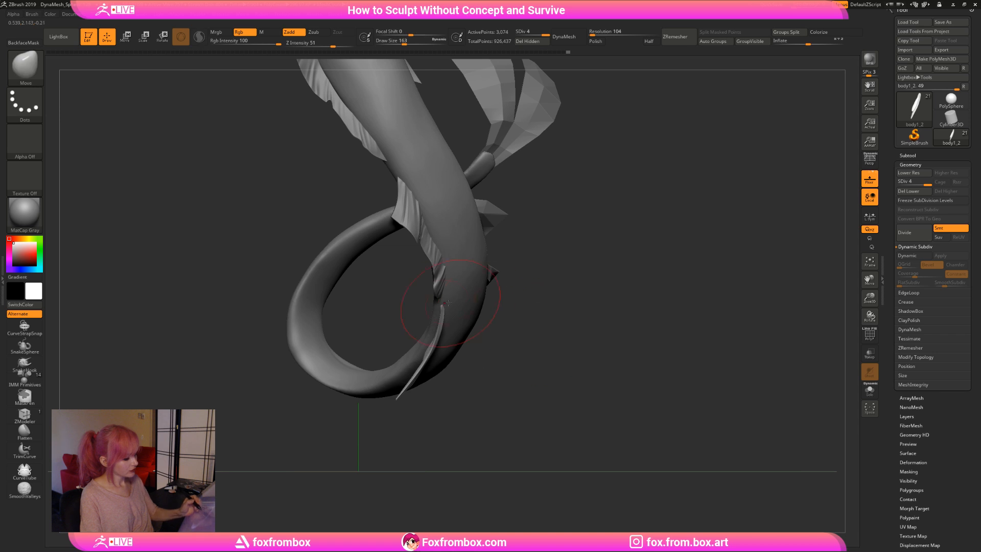
{"action": "left_click", "coordinate": [397, 42]}
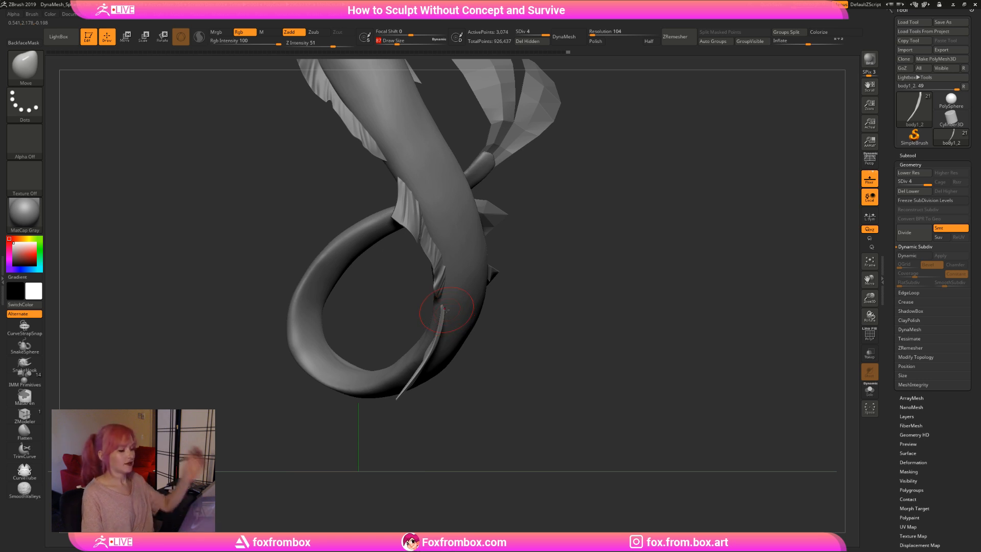
{"action": "left_click", "coordinate": [395, 42]}
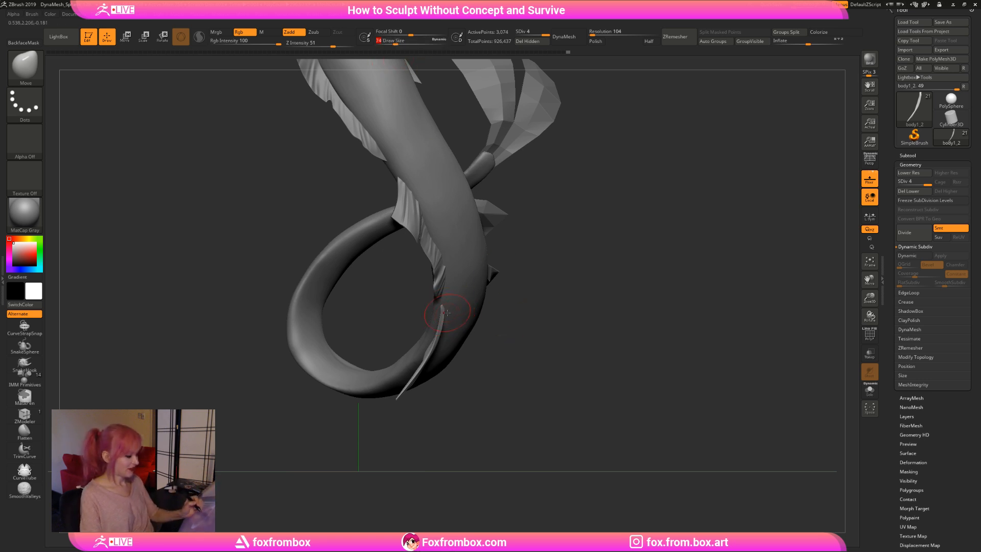
{"action": "left_click_drag", "start_coordinate": [527, 344], "coordinate": [534, 358]}
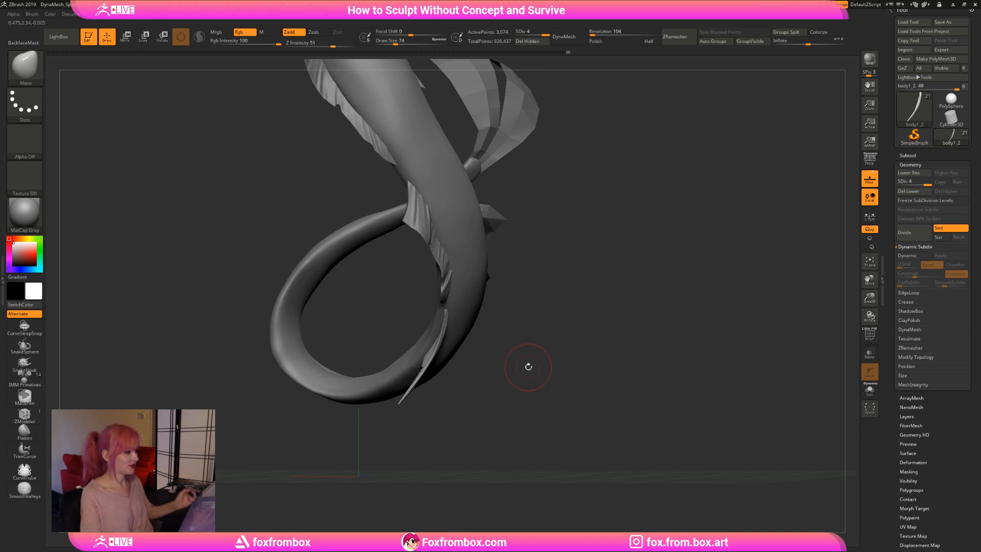
{"action": "left_click", "coordinate": [588, 340], "text": "ctrl+shift"}
{"action": "left_click", "coordinate": [588, 339], "text": "ctrl+shift"}
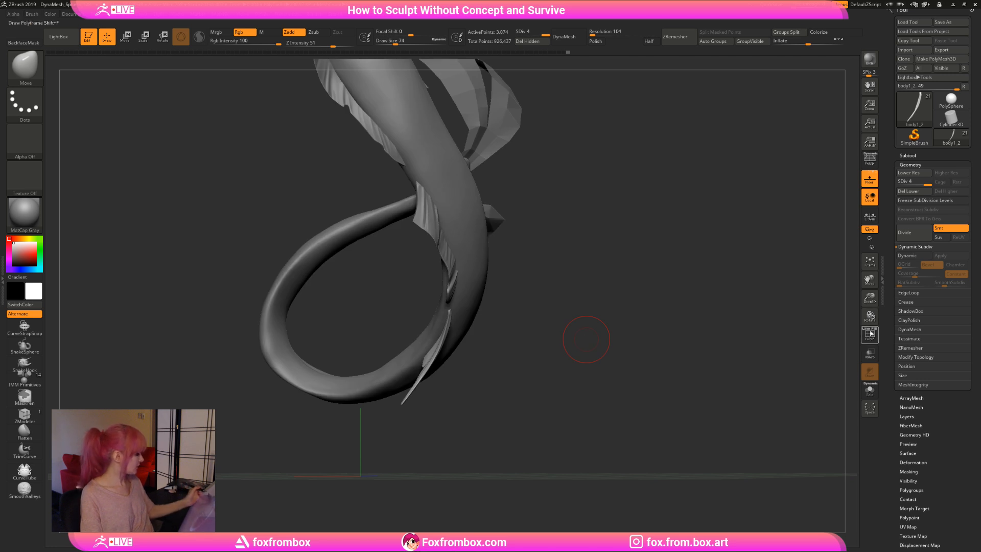
{"action": "left_click_drag", "start_coordinate": [764, 371], "coordinate": [749, 370], "text": "shift"}
{"action": "left_click_drag", "start_coordinate": [870, 298], "coordinate": [664, 349]}
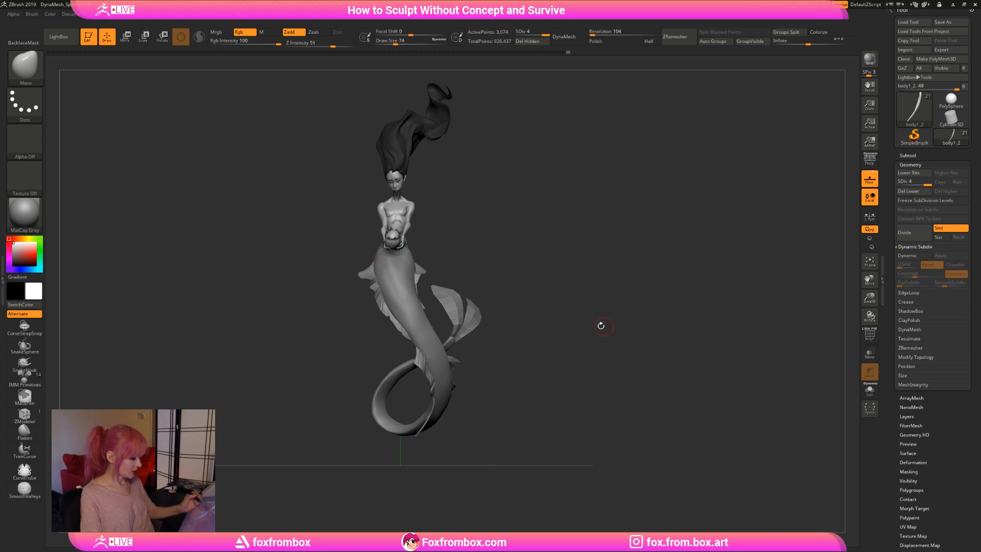
Select the mermaid's tail body and make the hidden pillar-shaped support subtool beneath her visible.
{"action": "left_click", "coordinate": [511, 327], "text": "alt"}
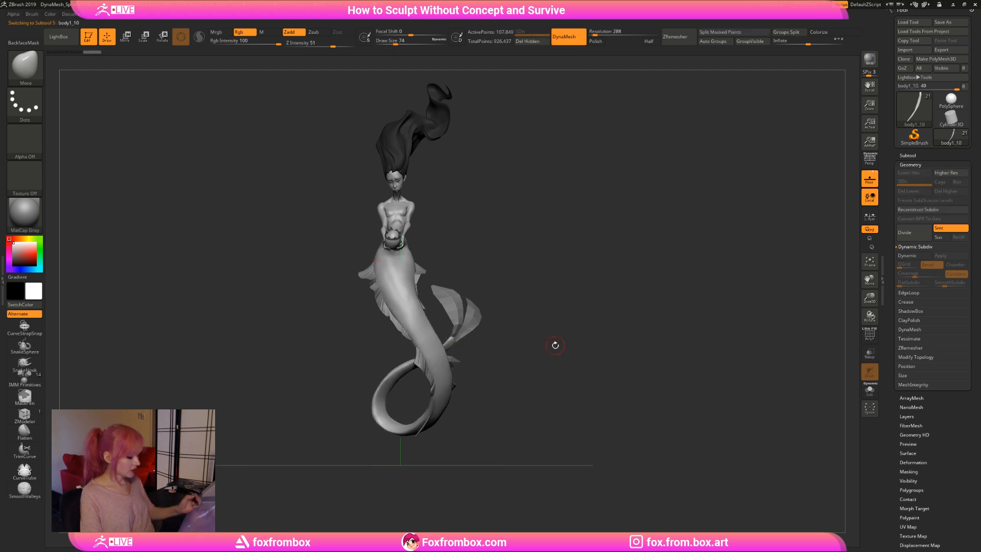
{"action": "left_click_drag", "start_coordinate": [554, 344], "coordinate": [570, 342]}
{"action": "left_click", "coordinate": [909, 155]}
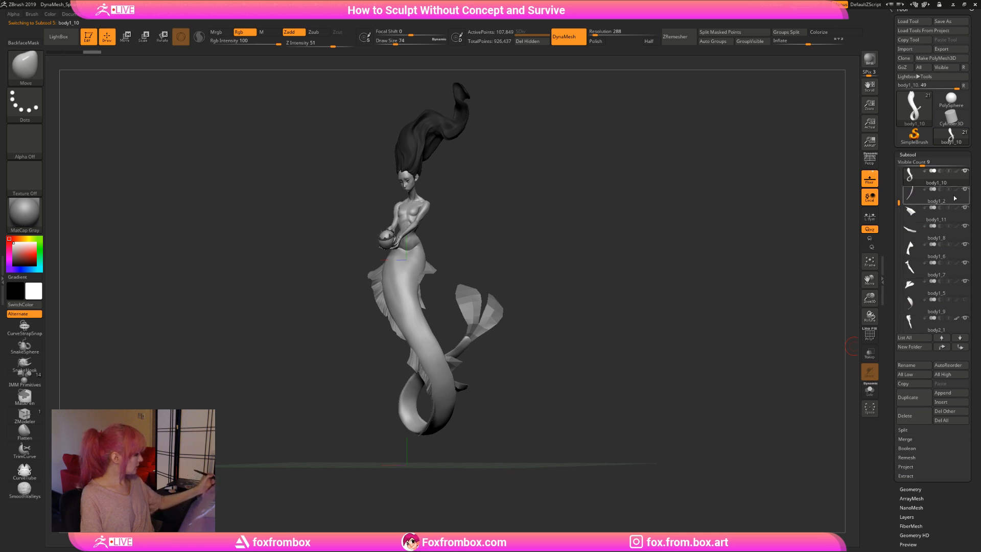
{"action": "left_click_drag", "start_coordinate": [899, 202], "coordinate": [902, 265]}
{"action": "left_click_drag", "start_coordinate": [559, 373], "coordinate": [656, 388], "text": "shift"}
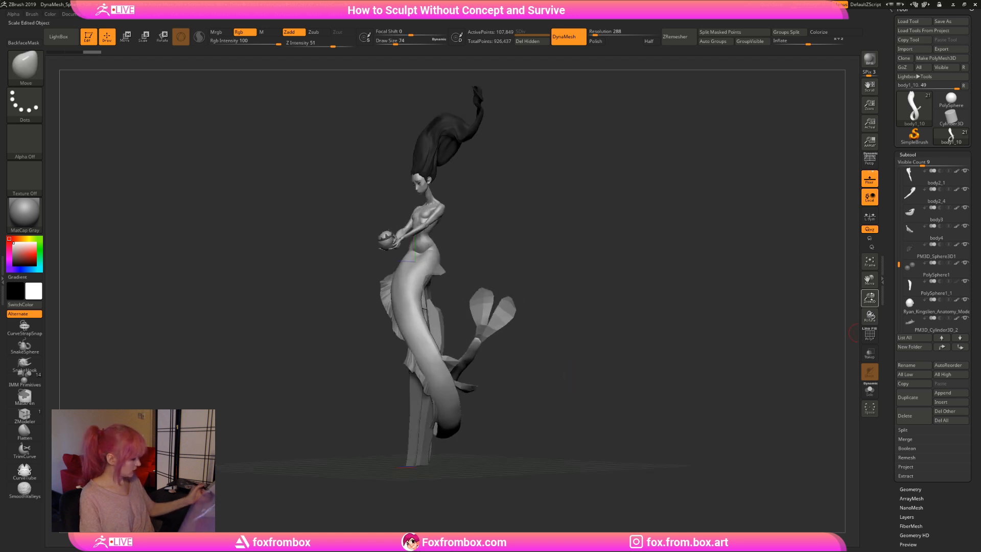
{"action": "left_click_drag", "start_coordinate": [869, 297], "coordinate": [475, 330]}
Select the split fin subtool body1_2 and rotate it with the gizmo to follow the tail's lower bend.
{"action": "left_click", "coordinate": [412, 340], "text": "alt"}
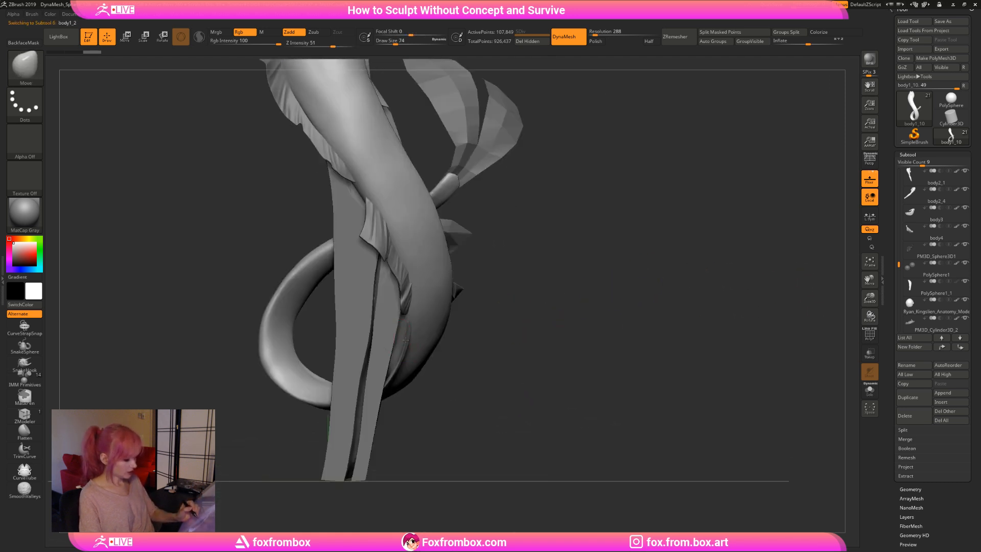
{"action": "key", "text": "r"}
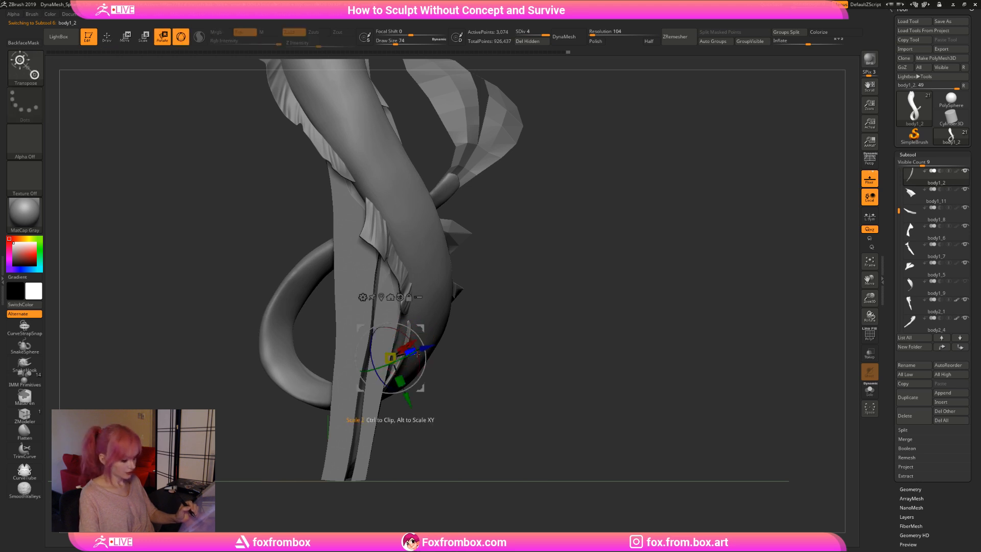
{"action": "left_click_drag", "start_coordinate": [417, 330], "coordinate": [591, 311]}
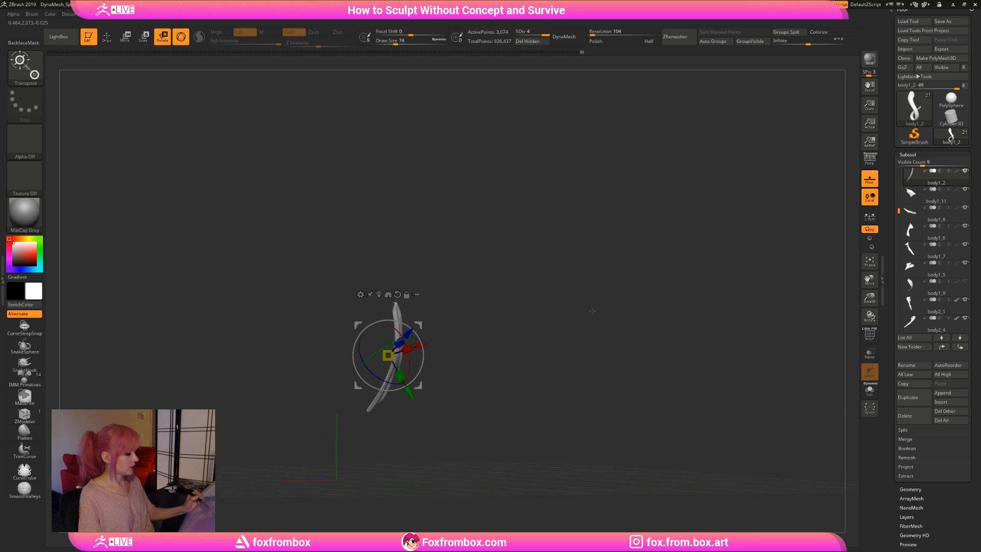
{"action": "left_click_drag", "start_coordinate": [417, 326], "coordinate": [417, 324]}
{"action": "left_click_drag", "start_coordinate": [559, 319], "coordinate": [606, 328]}
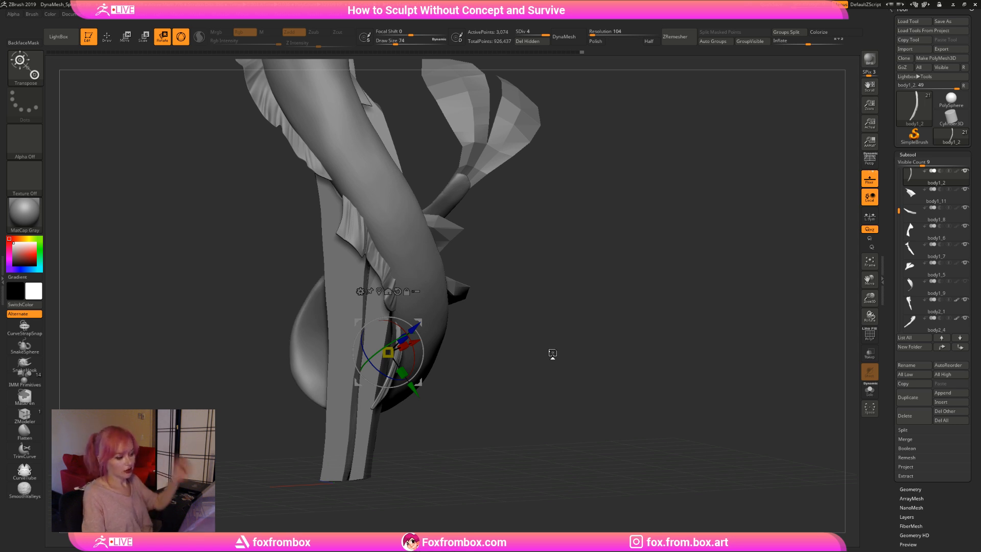
{"action": "left_click_drag", "start_coordinate": [565, 251], "coordinate": [602, 236]}
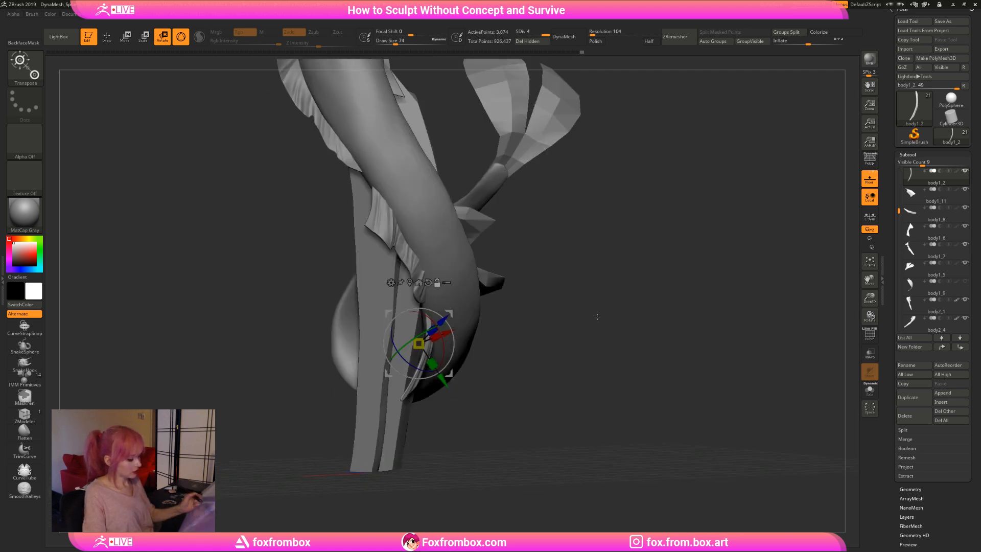
{"action": "left_click_drag", "start_coordinate": [598, 329], "coordinate": [599, 326], "text": "alt"}
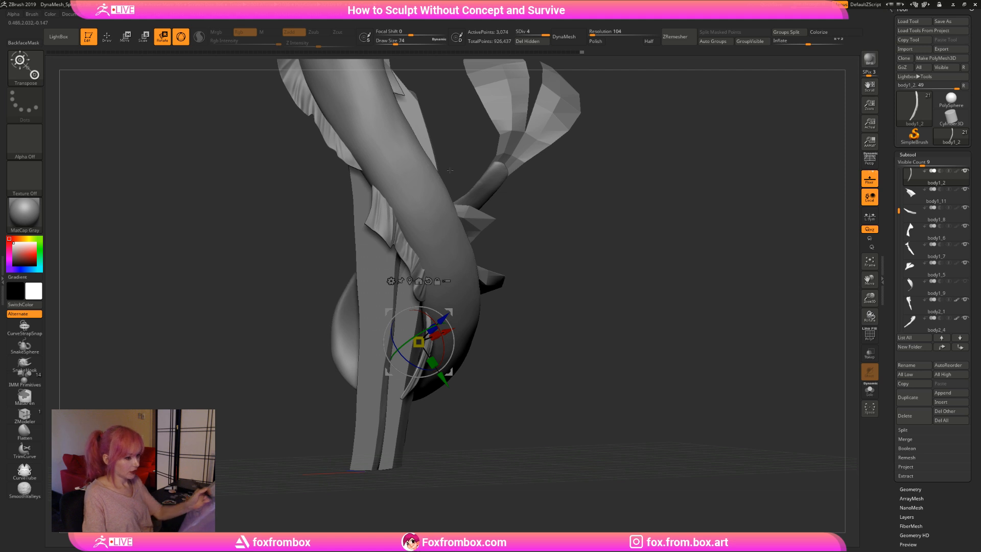
{"action": "left_click", "coordinate": [108, 36]}
Move the split fin slightly downward along the tail with the Move gizmo, judging its placement from the side.
{"action": "mouse_move", "coordinate": [541, 287]}
{"action": "left_mouse_down"}
{"action": "mouse_move", "coordinate": [584, 322]}
{"action": "mouse_move", "coordinate": [554, 309]}
{"action": "mouse_move", "coordinate": [549, 320]}
{"action": "mouse_move", "coordinate": [584, 320]}
{"action": "left_mouse_up"}
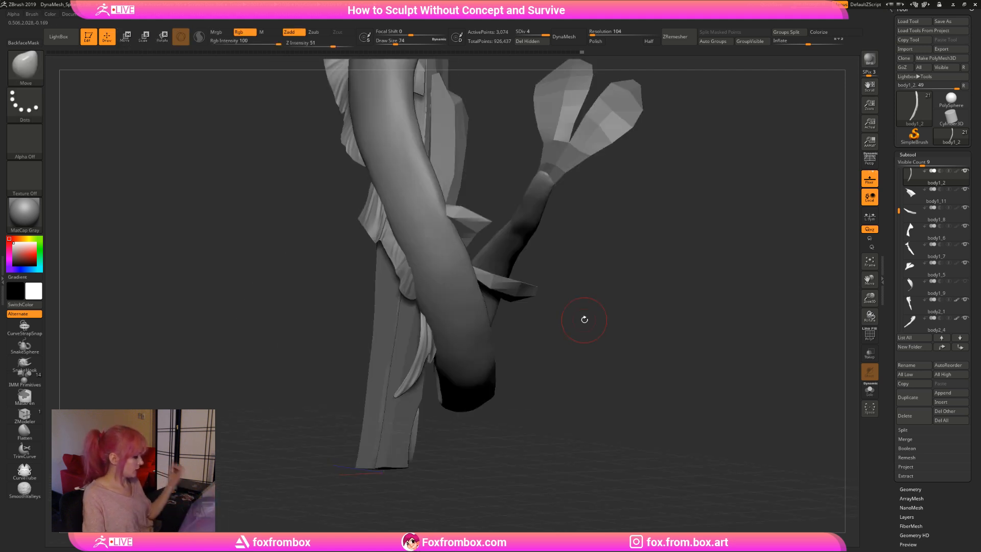
{"action": "left_click_drag", "start_coordinate": [872, 299], "coordinate": [855, 289]}
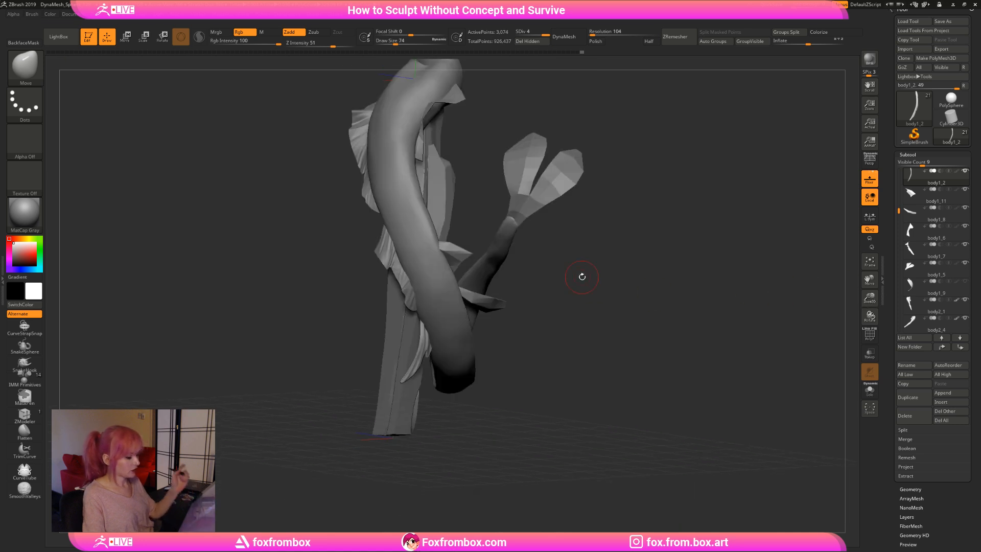
{"action": "left_click_drag", "start_coordinate": [576, 299], "coordinate": [564, 298]}
{"action": "left_click_drag", "start_coordinate": [641, 264], "coordinate": [646, 263]}
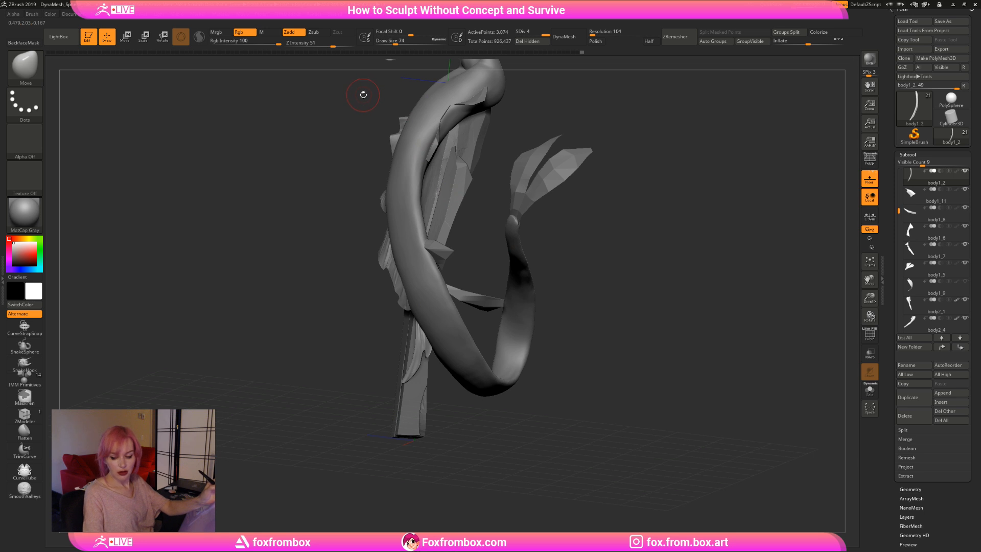
{"action": "key", "text": "w"}
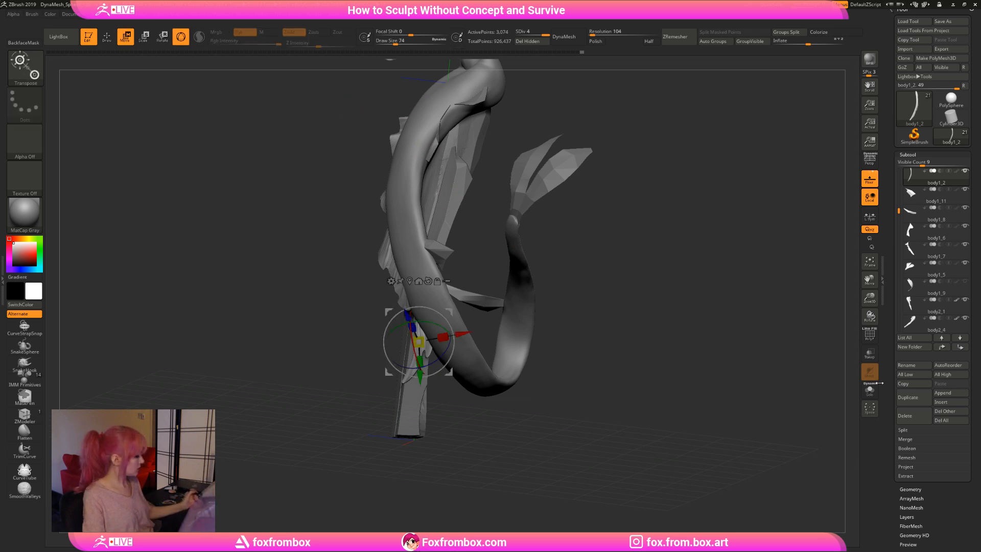
{"action": "left_click", "coordinate": [108, 38]}
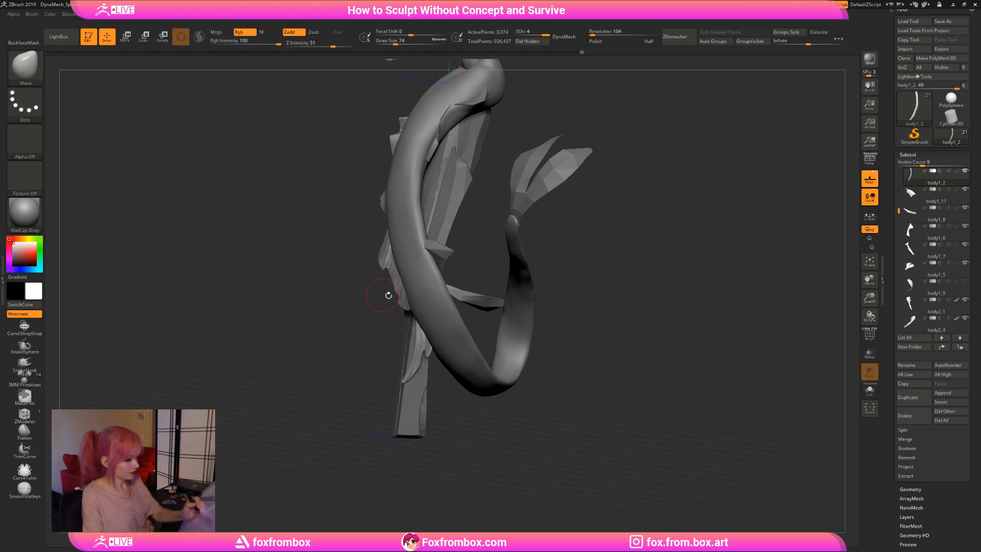
{"action": "left_click", "coordinate": [127, 38]}
{"action": "left_click_drag", "start_coordinate": [420, 377], "coordinate": [419, 380]}
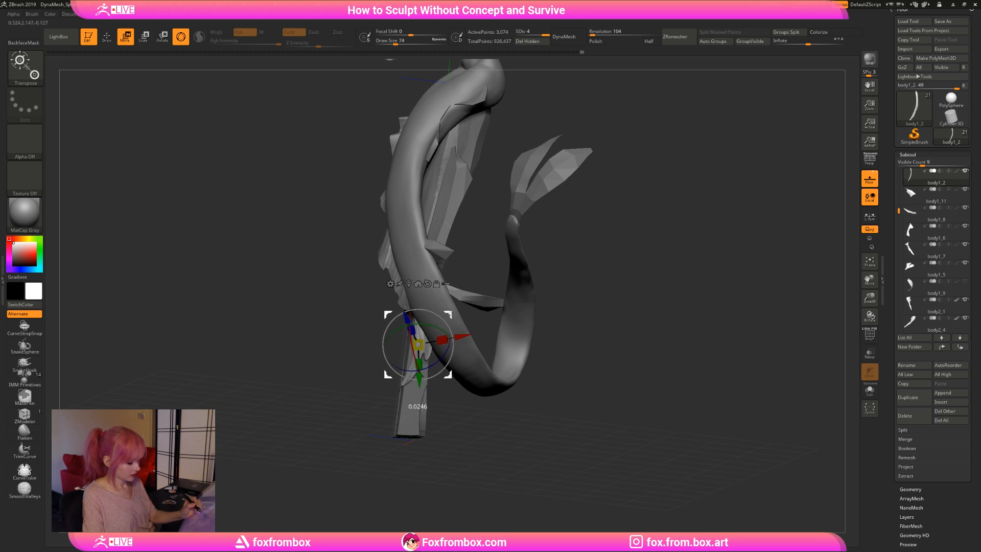
Shift the split fin along its depth axis with the Move gizmo so it sits against the tail's surface.
{"action": "left_click_drag", "start_coordinate": [669, 275], "coordinate": [564, 278]}
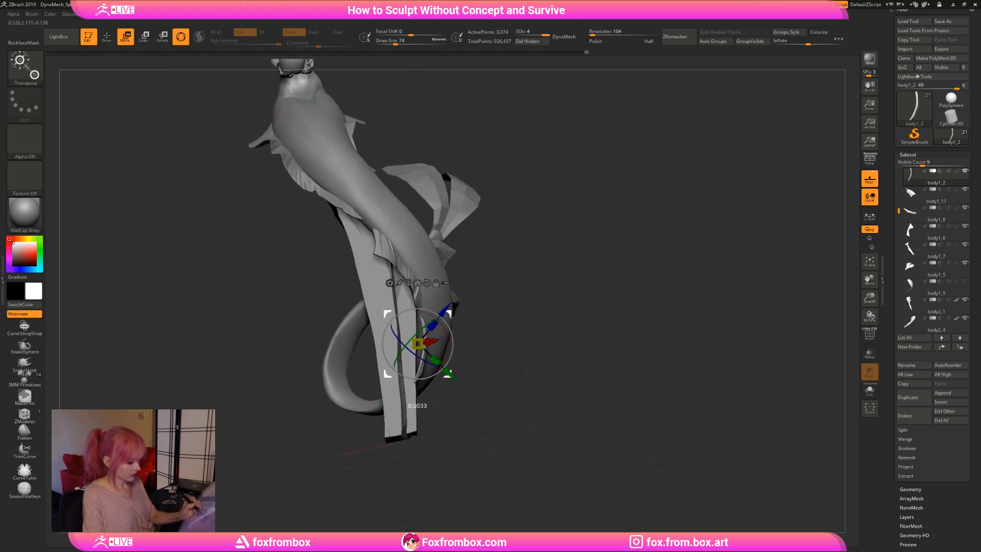
{"action": "left_click_drag", "start_coordinate": [443, 319], "coordinate": [446, 322]}
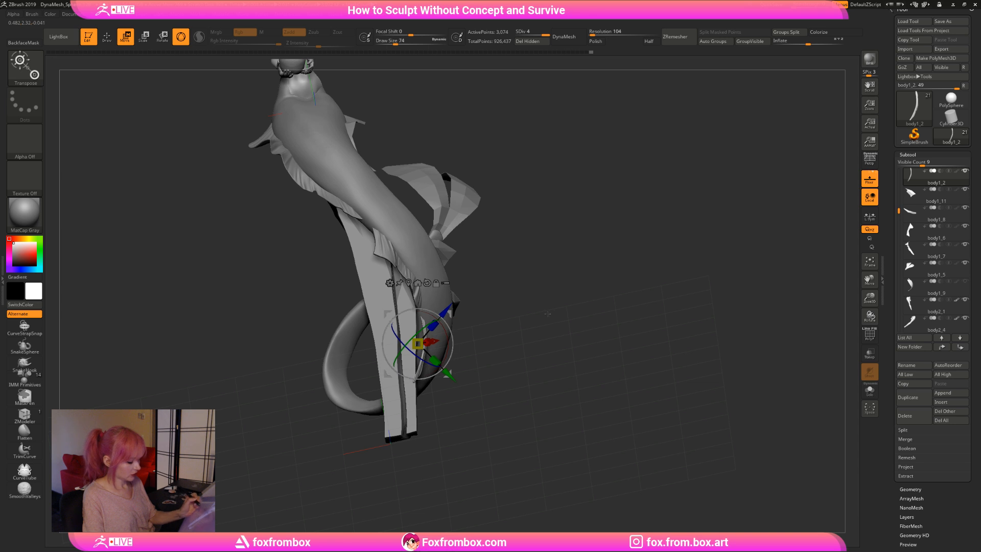
{"action": "left_click_drag", "start_coordinate": [603, 327], "coordinate": [502, 321]}
{"action": "left_click_drag", "start_coordinate": [472, 407], "coordinate": [588, 420]}
{"action": "left_click_drag", "start_coordinate": [444, 318], "coordinate": [446, 315]}
{"action": "left_click_drag", "start_coordinate": [447, 312], "coordinate": [445, 310]}
Pull the lower tip of split fin body1_2 into shape with the Move brush, reducing the draw size to 80.
{"action": "key", "text": "q"}
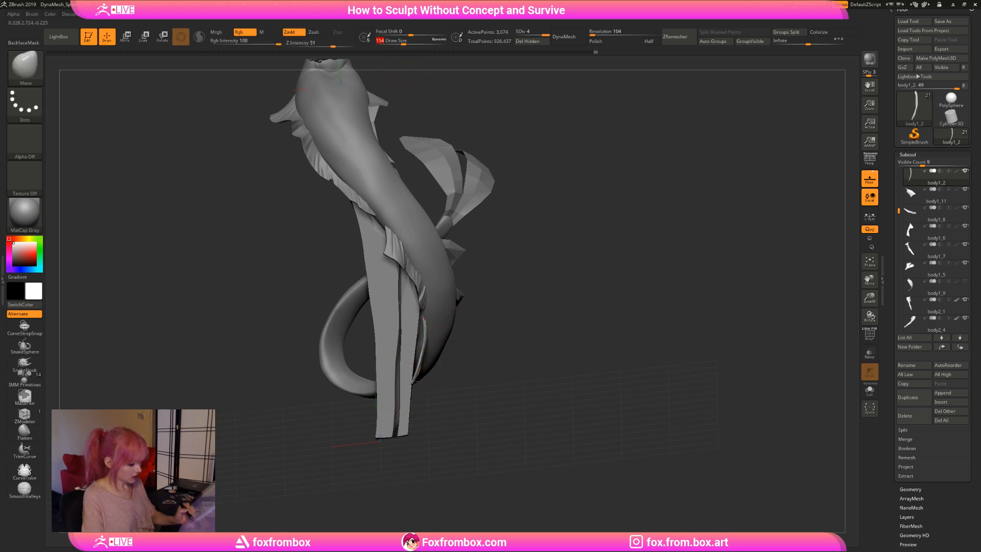
{"action": "left_click_drag", "start_coordinate": [587, 393], "coordinate": [483, 407]}
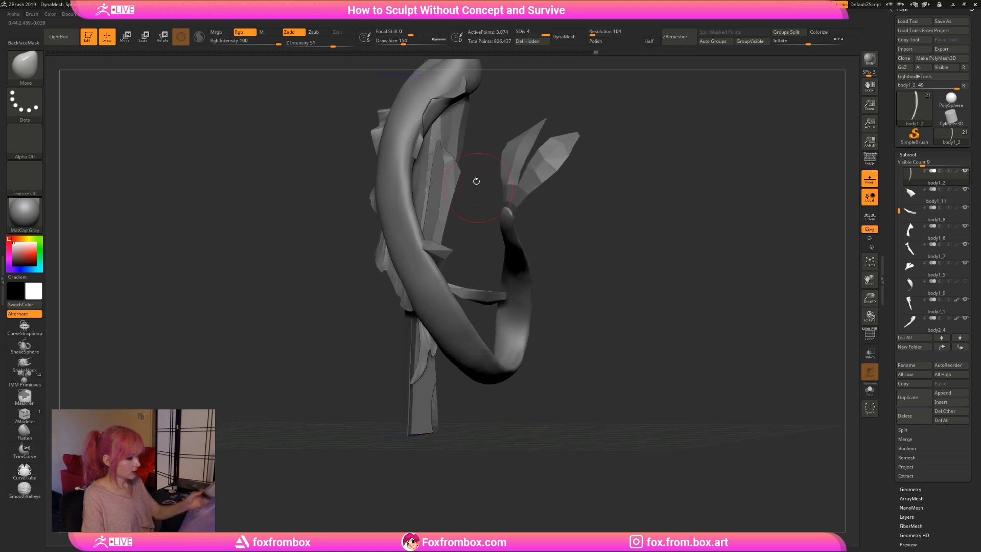
{"action": "left_click", "coordinate": [396, 43]}
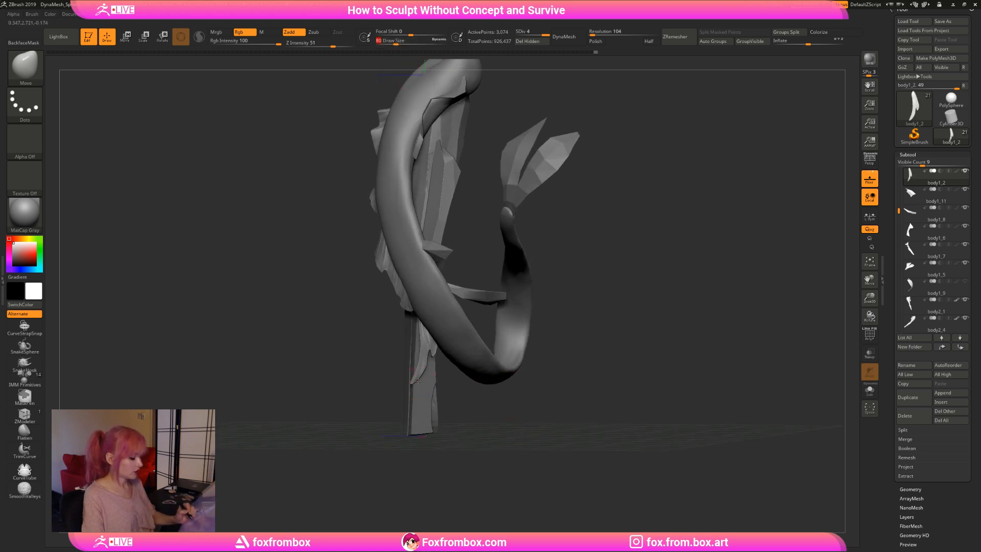
{"action": "left_click_drag", "start_coordinate": [418, 381], "coordinate": [413, 382]}
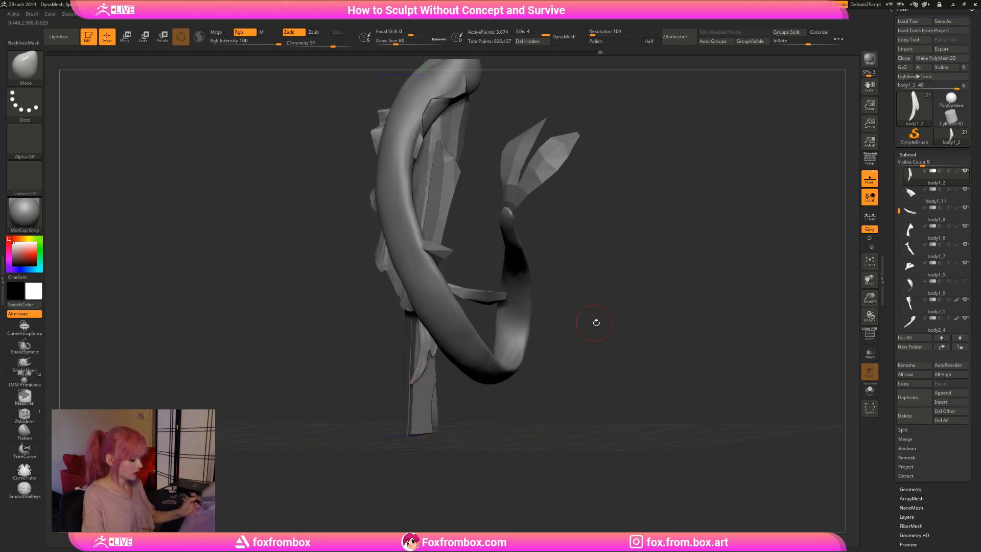
{"action": "left_click_drag", "start_coordinate": [591, 324], "coordinate": [602, 317]}
{"action": "left_click_drag", "start_coordinate": [407, 384], "coordinate": [408, 383]}
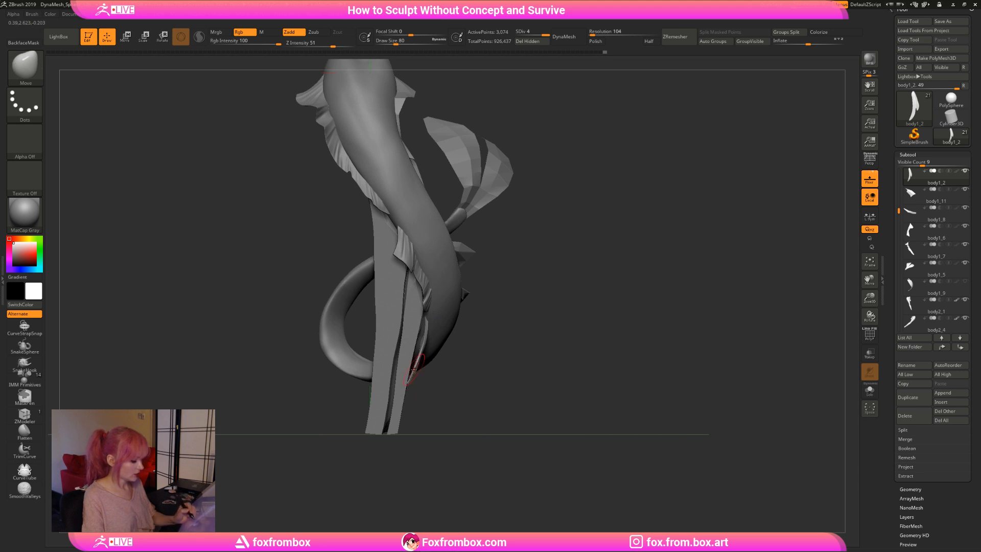
Nudge the split fin's lower edge with the Move brush from several angles so it follows the tail's bend.
{"action": "left_click_drag", "start_coordinate": [661, 318], "coordinate": [554, 322]}
{"action": "left_click_drag", "start_coordinate": [438, 330], "coordinate": [437, 334]}
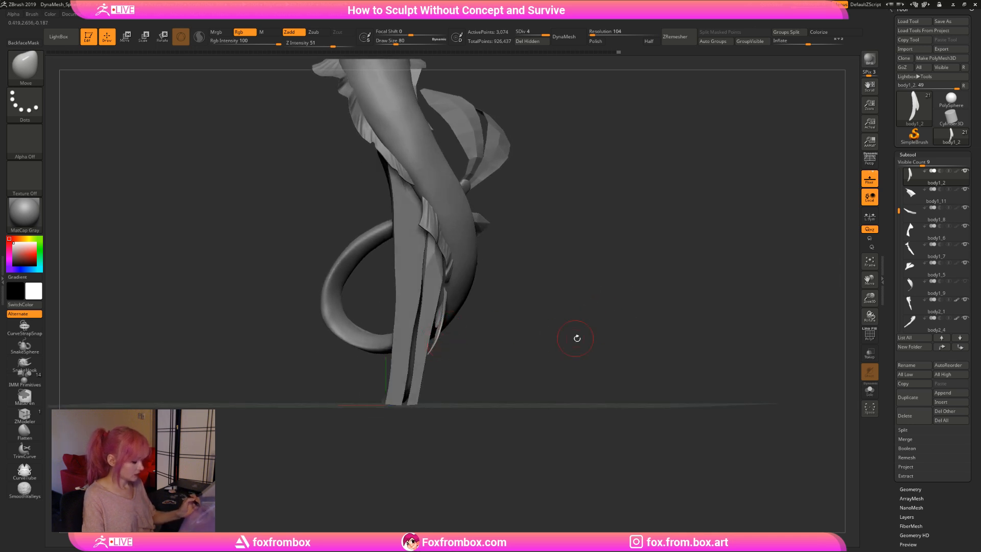
{"action": "left_click_drag", "start_coordinate": [576, 339], "coordinate": [671, 323]}
{"action": "left_click_drag", "start_coordinate": [462, 326], "coordinate": [561, 274]}
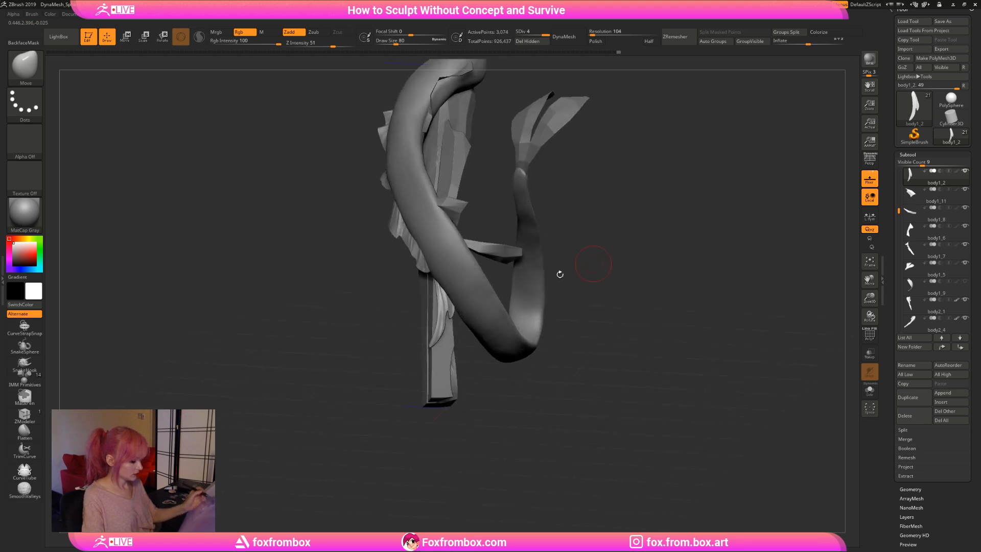
{"action": "mouse_move", "coordinate": [432, 336]}
{"action": "left_mouse_down"}
{"action": "mouse_move", "coordinate": [428, 350]}
{"action": "mouse_move", "coordinate": [493, 354]}
{"action": "mouse_move", "coordinate": [627, 310]}
{"action": "left_mouse_up"}
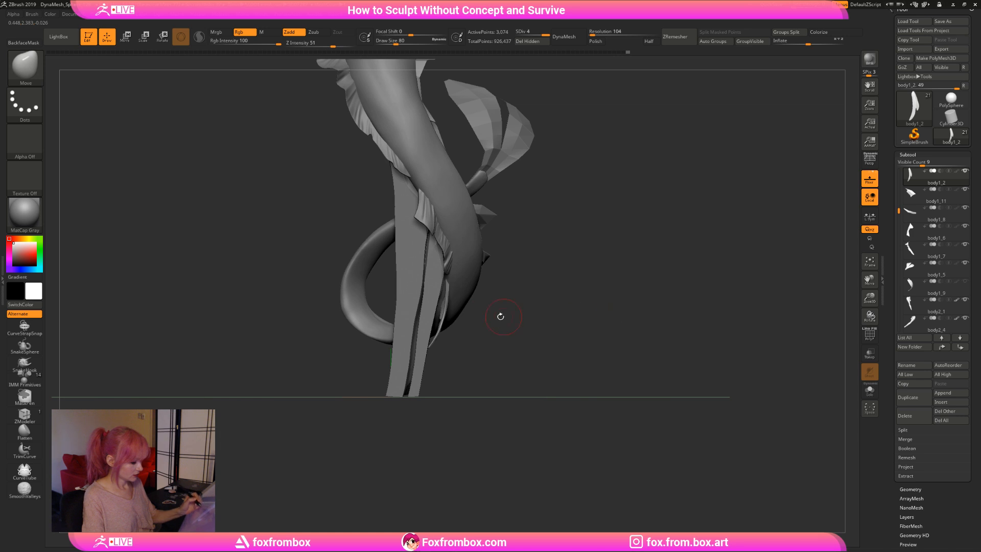
Examine the whole mermaid figure from the front and sides to judge the silhouette of tail, fins and support.
{"action": "mouse_move", "coordinate": [570, 304]}
{"action": "left_mouse_down"}
{"action": "mouse_move", "coordinate": [817, 291]}
{"action": "mouse_move", "coordinate": [587, 286]}
{"action": "left_mouse_up"}
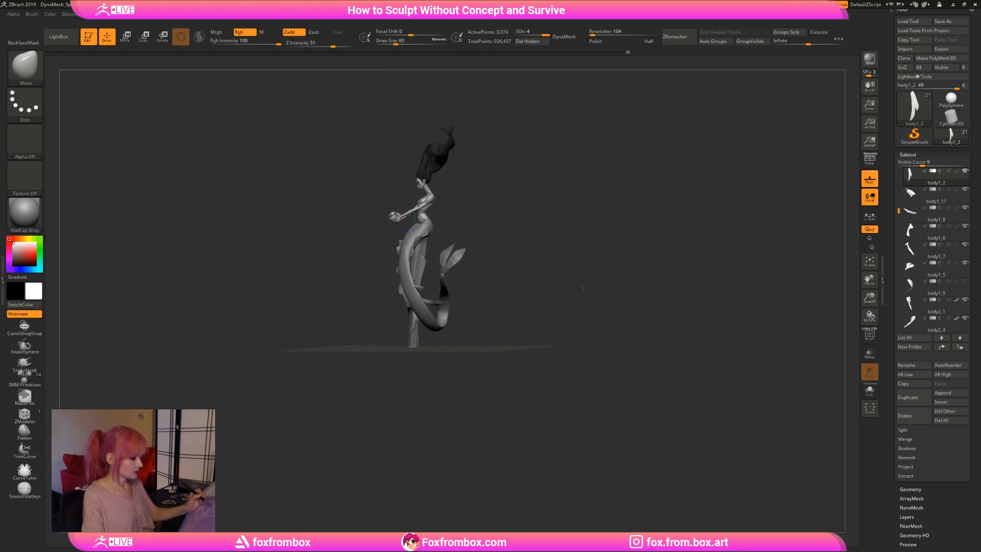
{"action": "mouse_move", "coordinate": [583, 288]}
{"action": "left_mouse_down"}
{"action": "mouse_move", "coordinate": [596, 282]}
{"action": "mouse_move", "coordinate": [558, 319]}
{"action": "left_mouse_up"}
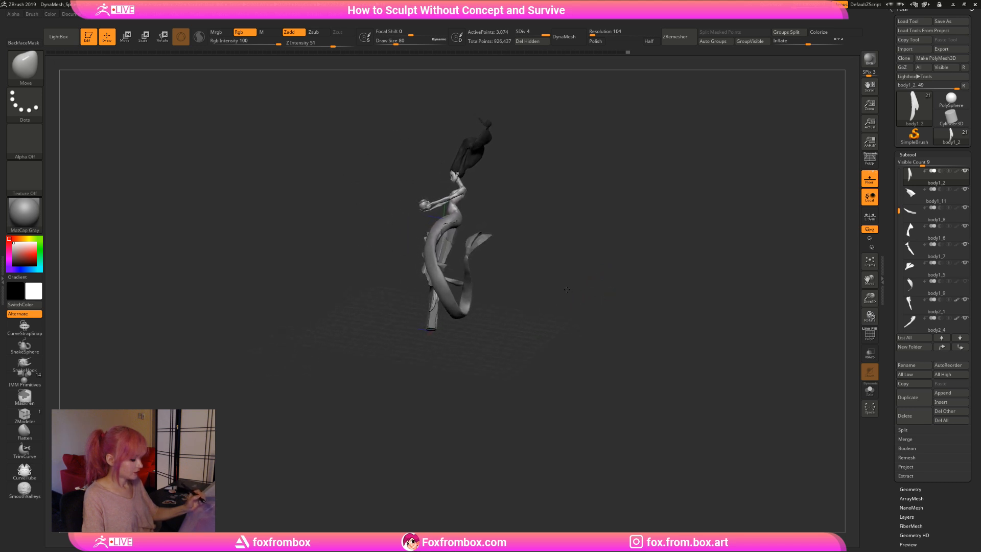
{"action": "left_click_drag", "start_coordinate": [870, 297], "coordinate": [863, 343]}
{"action": "left_click_drag", "start_coordinate": [657, 318], "coordinate": [681, 316]}
{"action": "left_click_drag", "start_coordinate": [552, 308], "coordinate": [526, 307]}
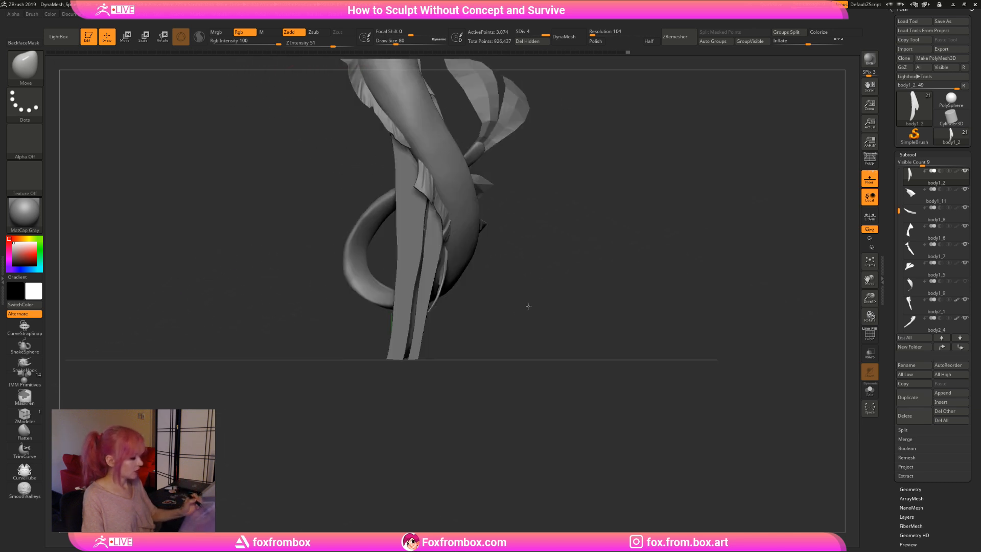
{"action": "mouse_move", "coordinate": [870, 297]}
{"action": "left_mouse_down"}
{"action": "mouse_move", "coordinate": [851, 266]}
{"action": "mouse_move", "coordinate": [585, 269]}
{"action": "mouse_move", "coordinate": [581, 349]}
{"action": "left_mouse_up"}
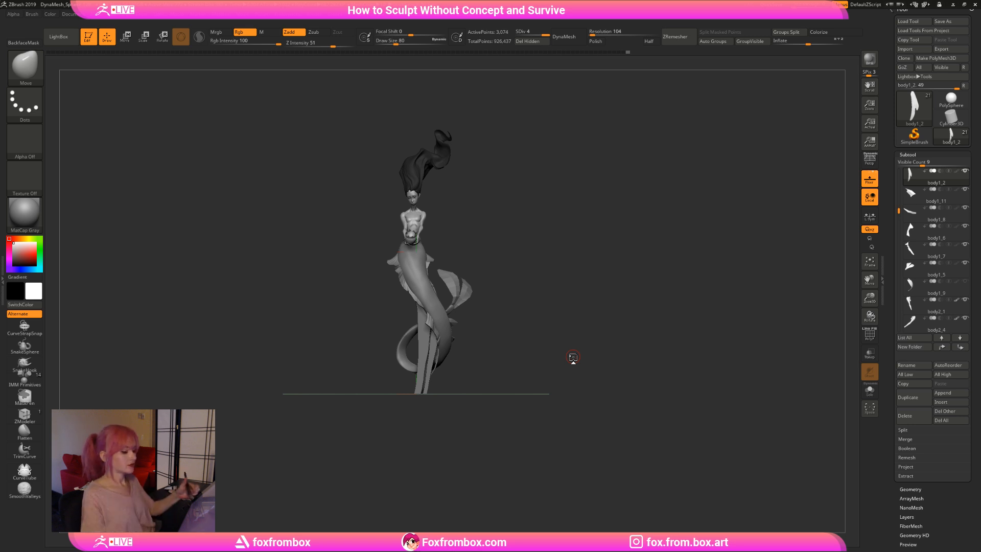
{"action": "mouse_move", "coordinate": [556, 309]}
{"action": "left_mouse_down"}
{"action": "mouse_move", "coordinate": [567, 308]}
{"action": "mouse_move", "coordinate": [562, 327]}
{"action": "mouse_move", "coordinate": [539, 324]}
{"action": "mouse_move", "coordinate": [541, 340]}
{"action": "left_mouse_up"}
{"action": "key", "text": "space"}
{"action": "left_click", "coordinate": [565, 313]}
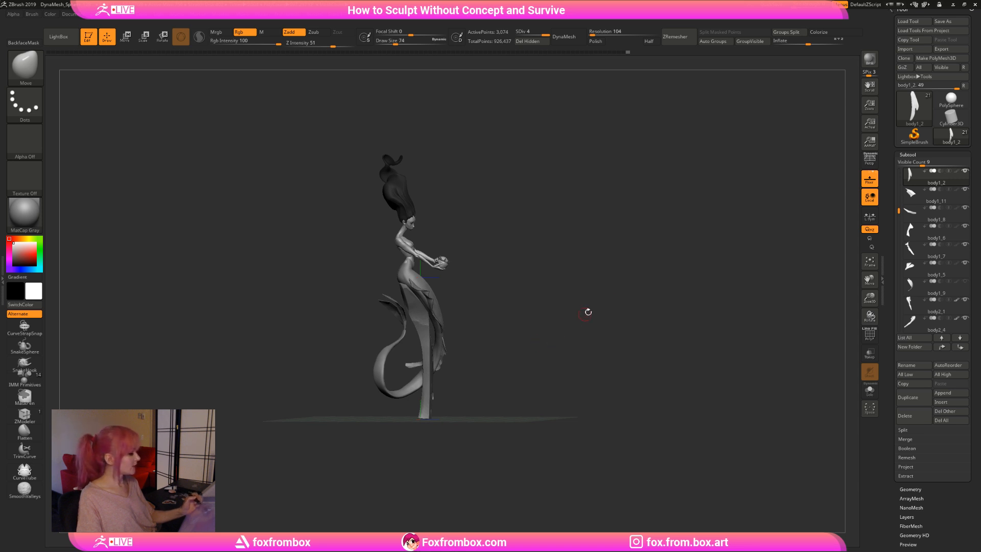
{"action": "mouse_move", "coordinate": [870, 298]}
{"action": "left_mouse_down"}
{"action": "mouse_move", "coordinate": [871, 317]}
{"action": "mouse_move", "coordinate": [545, 246]}
{"action": "left_mouse_up"}
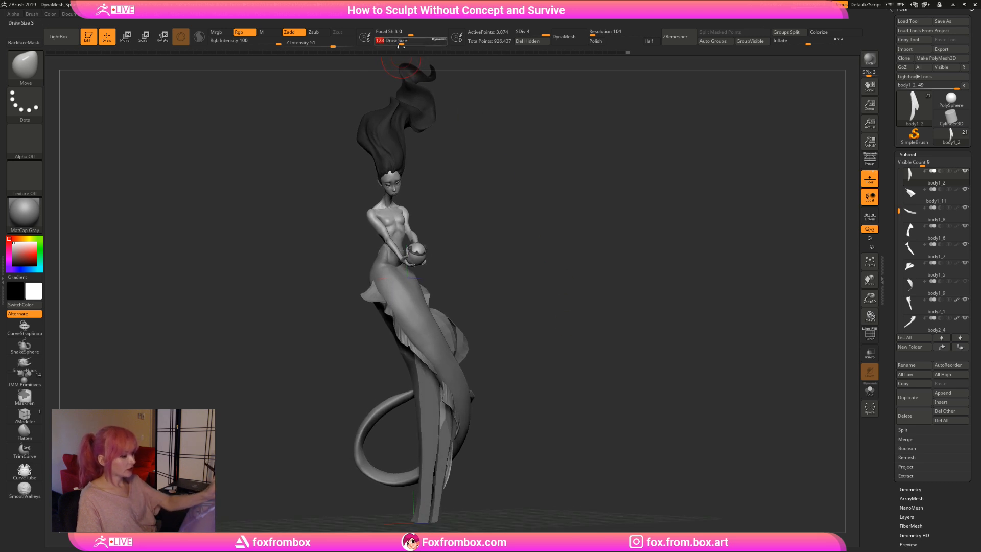
Select the tail body body1_10 and reshape its hip area with the Move brush at draw size 149.
{"action": "left_click", "coordinate": [401, 278], "text": "alt"}
{"action": "mouse_move", "coordinate": [449, 266]}
{"action": "left_mouse_down"}
{"action": "mouse_move", "coordinate": [554, 225]}
{"action": "mouse_move", "coordinate": [510, 240]}
{"action": "mouse_move", "coordinate": [548, 221]}
{"action": "mouse_move", "coordinate": [447, 117]}
{"action": "left_mouse_up"}
{"action": "left_click_drag", "start_coordinate": [402, 41], "coordinate": [403, 42]}
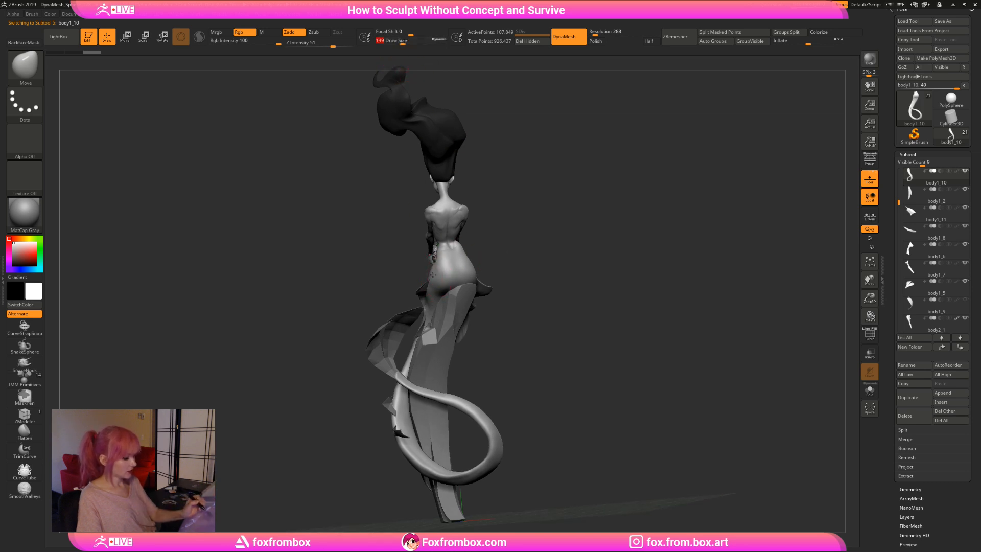
{"action": "left_click_drag", "start_coordinate": [524, 244], "coordinate": [512, 263]}
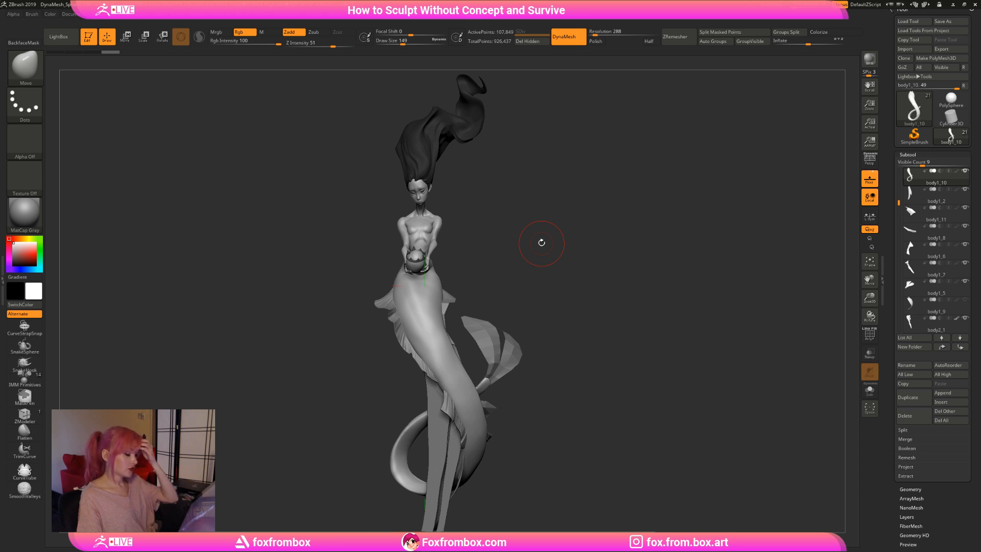
{"action": "left_click_drag", "start_coordinate": [542, 243], "coordinate": [520, 158]}
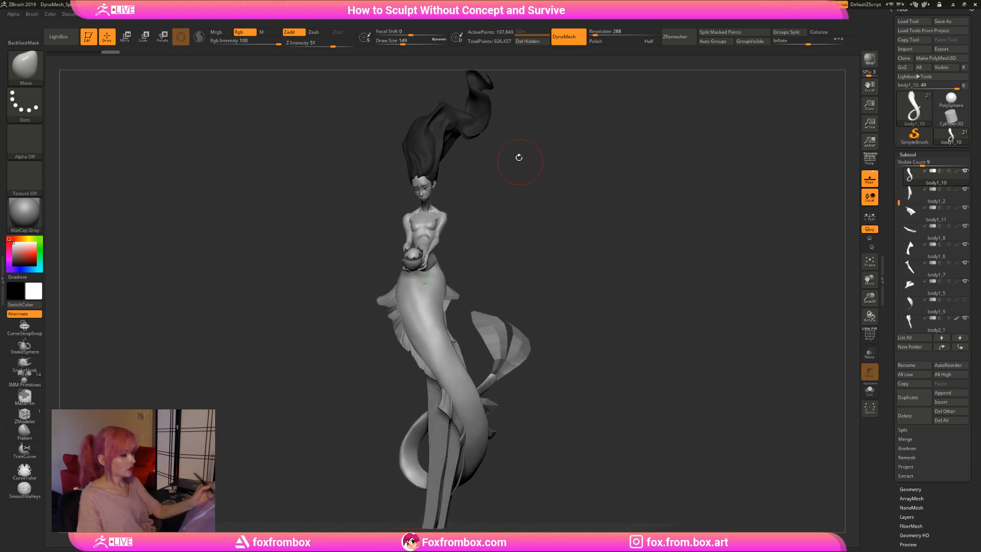
Refine the tail's upper rim around the waist with the Move brush, reducing the draw size to 104 and 83.
{"action": "left_click_drag", "start_coordinate": [404, 44], "coordinate": [398, 44]}
{"action": "left_click_drag", "start_coordinate": [511, 163], "coordinate": [462, 151]}
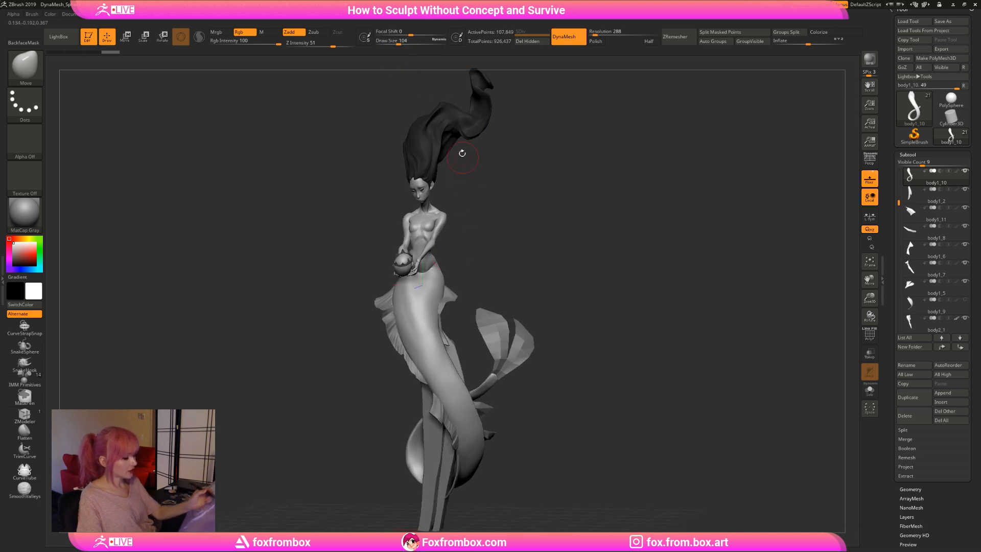
{"action": "left_click_drag", "start_coordinate": [400, 41], "coordinate": [396, 41]}
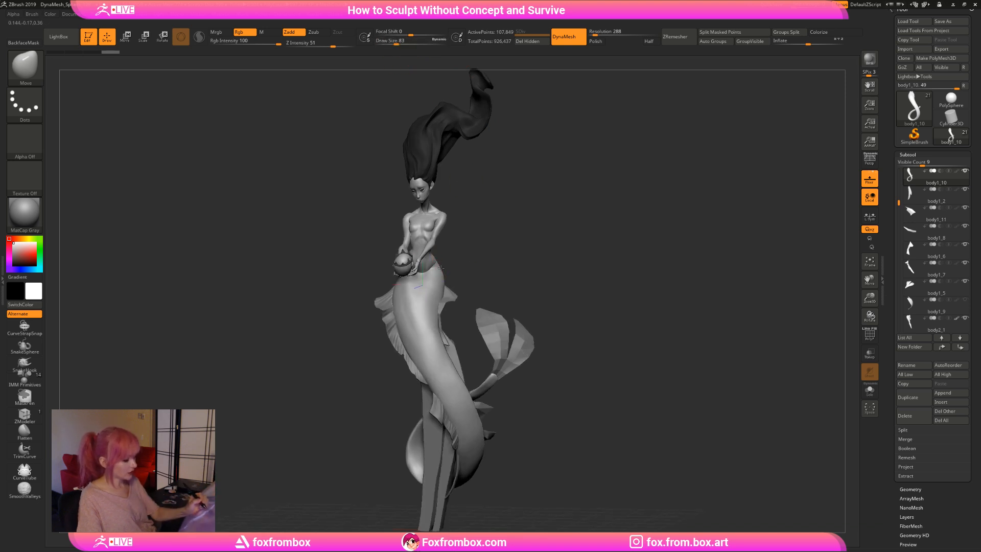
{"action": "left_click_drag", "start_coordinate": [445, 265], "coordinate": [583, 281]}
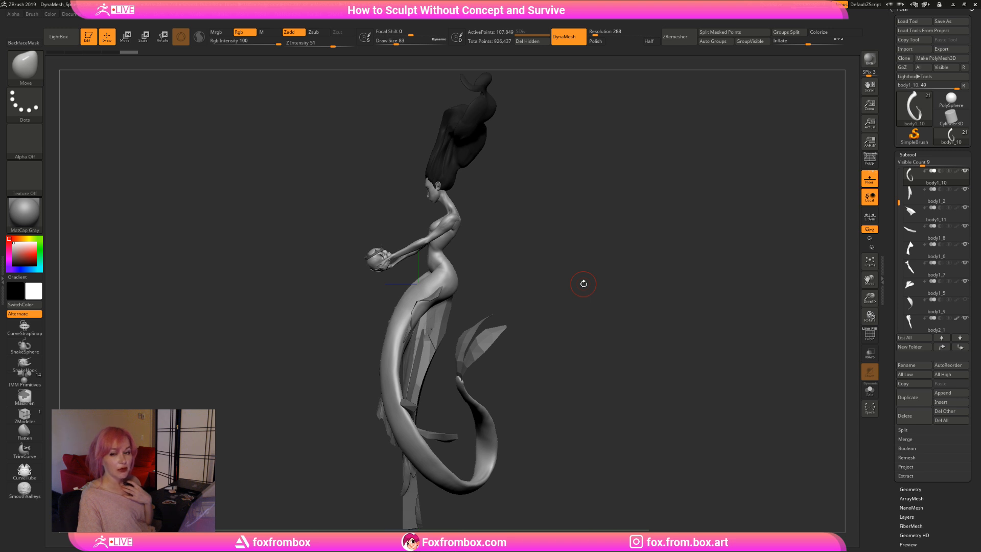
Adjust the hip and waist contour of the tail body from the opposite side and from behind.
{"action": "mouse_move", "coordinate": [584, 284]}
{"action": "left_mouse_down"}
{"action": "mouse_move", "coordinate": [576, 271]}
{"action": "mouse_move", "coordinate": [541, 285]}
{"action": "mouse_move", "coordinate": [558, 296]}
{"action": "mouse_move", "coordinate": [583, 280]}
{"action": "mouse_move", "coordinate": [535, 309]}
{"action": "mouse_move", "coordinate": [375, 278]}
{"action": "left_mouse_up"}
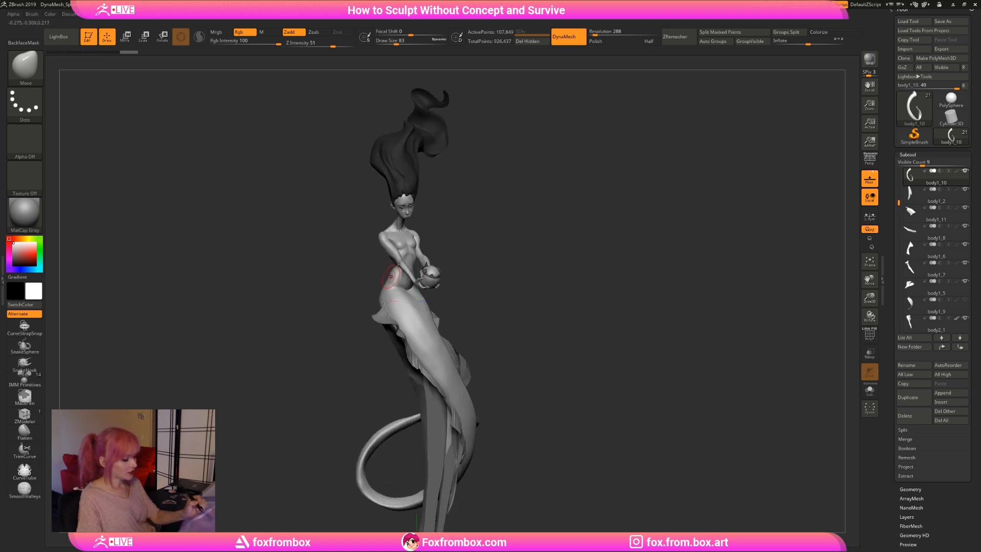
{"action": "mouse_move", "coordinate": [512, 276]}
{"action": "left_mouse_down"}
{"action": "mouse_move", "coordinate": [552, 265]}
{"action": "mouse_move", "coordinate": [409, 271]}
{"action": "mouse_move", "coordinate": [414, 243]}
{"action": "mouse_move", "coordinate": [453, 217]}
{"action": "mouse_move", "coordinate": [385, 271]}
{"action": "left_mouse_up"}
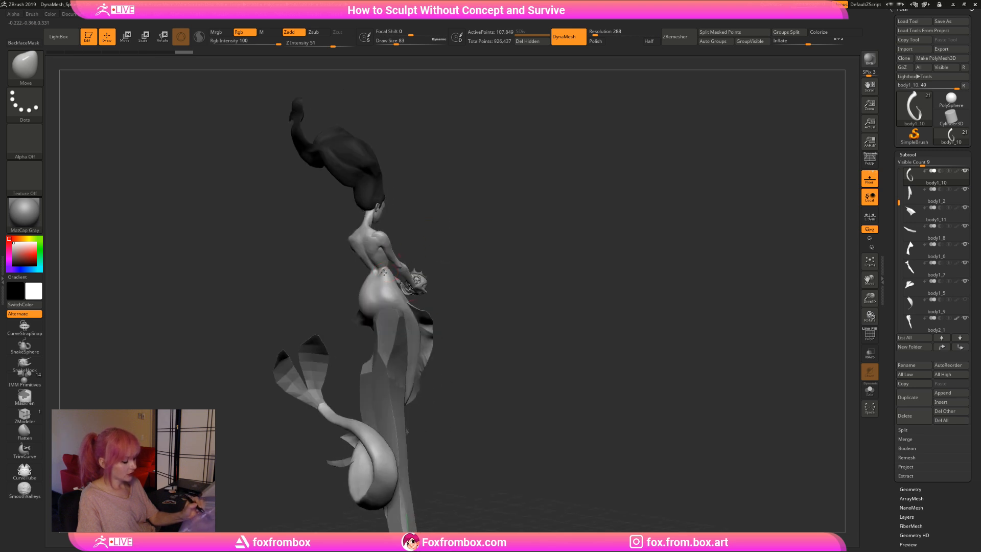
{"action": "left_click_drag", "start_coordinate": [516, 223], "coordinate": [434, 245]}
{"action": "mouse_move", "coordinate": [534, 278]}
{"action": "left_mouse_down"}
{"action": "mouse_move", "coordinate": [502, 286]}
{"action": "mouse_move", "coordinate": [576, 267]}
{"action": "mouse_move", "coordinate": [651, 275]}
{"action": "mouse_move", "coordinate": [460, 299]}
{"action": "left_mouse_up"}
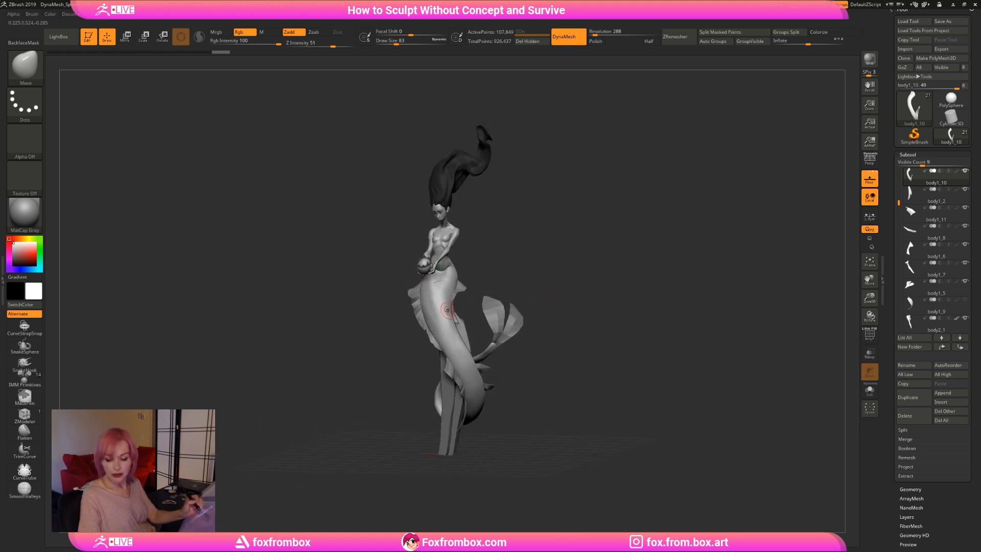
Reshape the upper tail's outer curve below the hips with the Move brush at draw size 187.
{"action": "left_click_drag", "start_coordinate": [396, 44], "coordinate": [407, 44]}
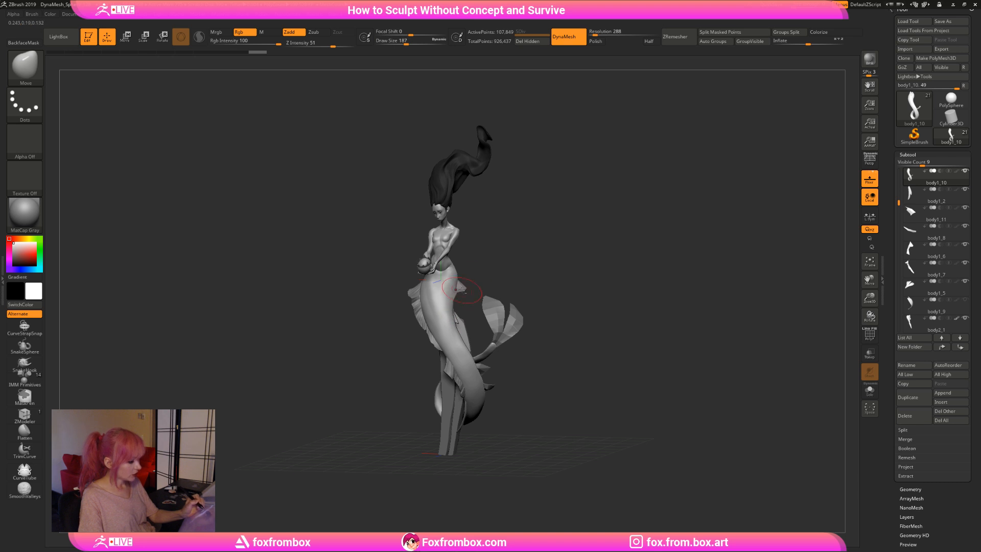
{"action": "left_click_drag", "start_coordinate": [572, 260], "coordinate": [532, 261]}
{"action": "left_click_drag", "start_coordinate": [455, 287], "coordinate": [439, 302]}
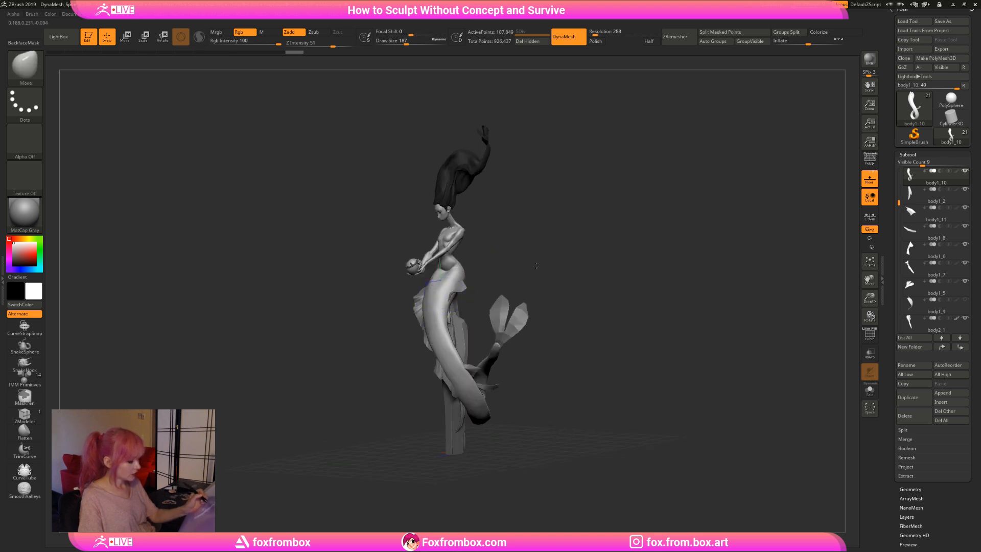
{"action": "left_click_drag", "start_coordinate": [498, 270], "coordinate": [536, 267]}
Select the small side fin body1_6 beside the hips and reposition it with the Move brush at draw size 311.
{"action": "left_click", "coordinate": [463, 288], "text": "alt"}
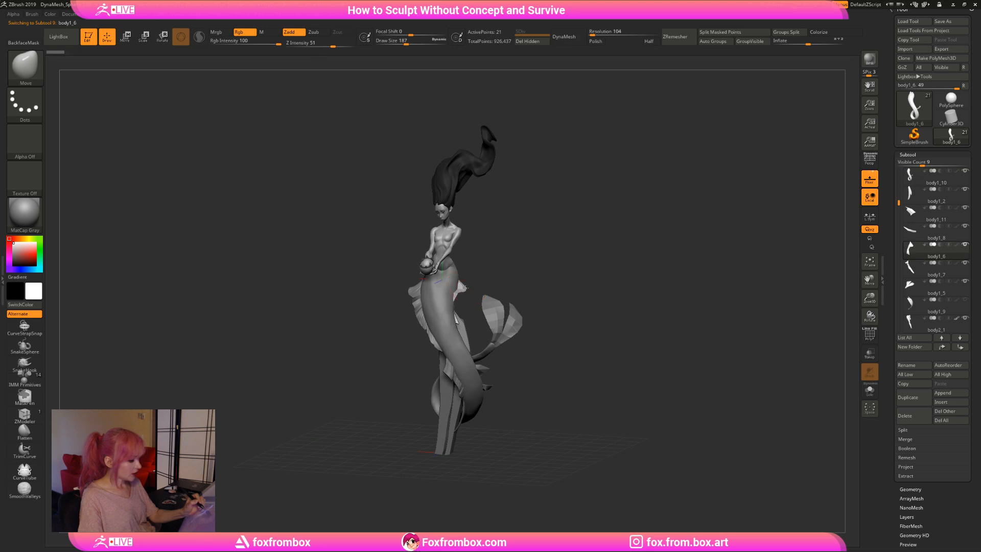
{"action": "left_click_drag", "start_coordinate": [408, 42], "coordinate": [413, 42]}
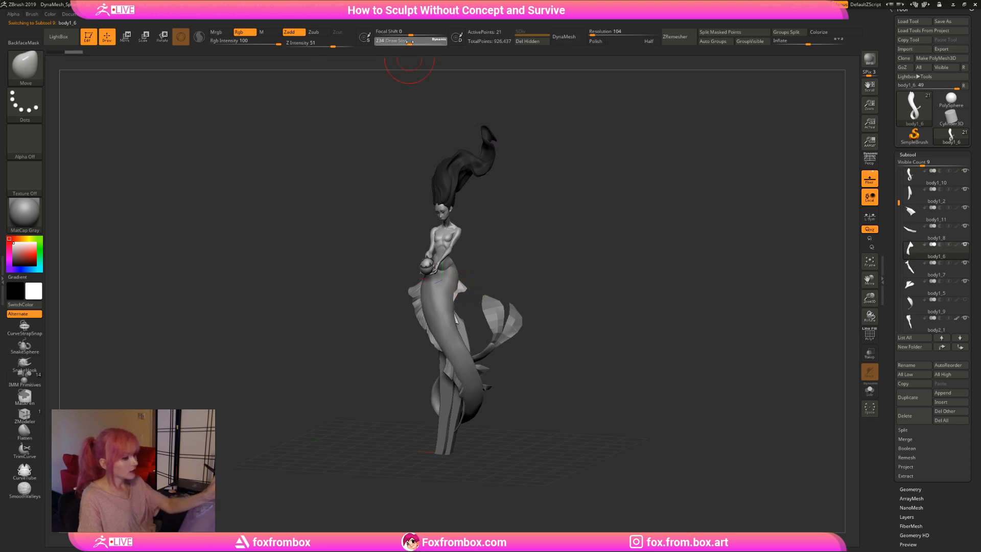
{"action": "left_click", "coordinate": [415, 43]}
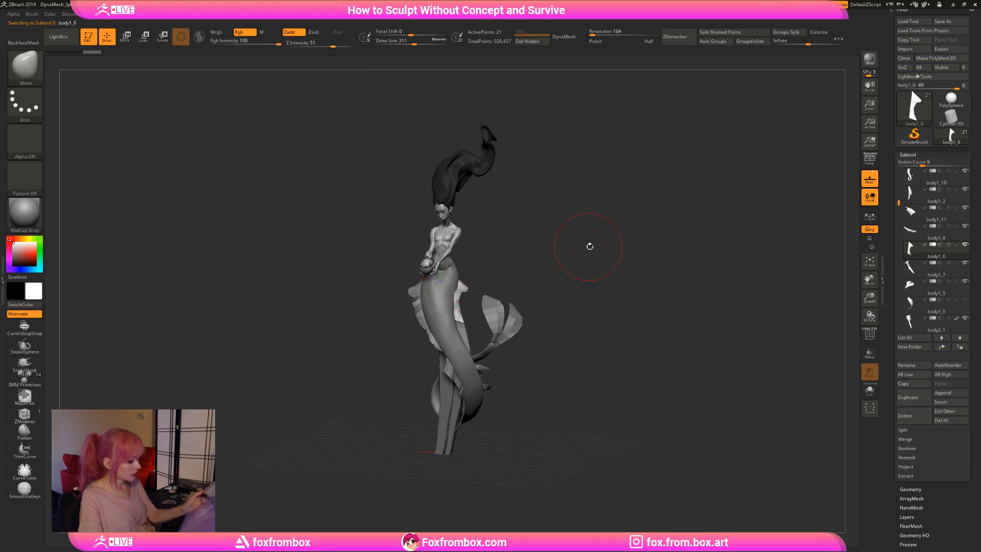
{"action": "mouse_move", "coordinate": [590, 246]}
{"action": "left_mouse_down"}
{"action": "mouse_move", "coordinate": [540, 236]}
{"action": "mouse_move", "coordinate": [510, 243]}
{"action": "mouse_move", "coordinate": [540, 232]}
{"action": "mouse_move", "coordinate": [473, 290]}
{"action": "left_mouse_up"}
Reshape side fin body1_6 against the tail with the Move brush at draw sizes 202 and 163.
{"action": "left_click", "coordinate": [408, 43]}
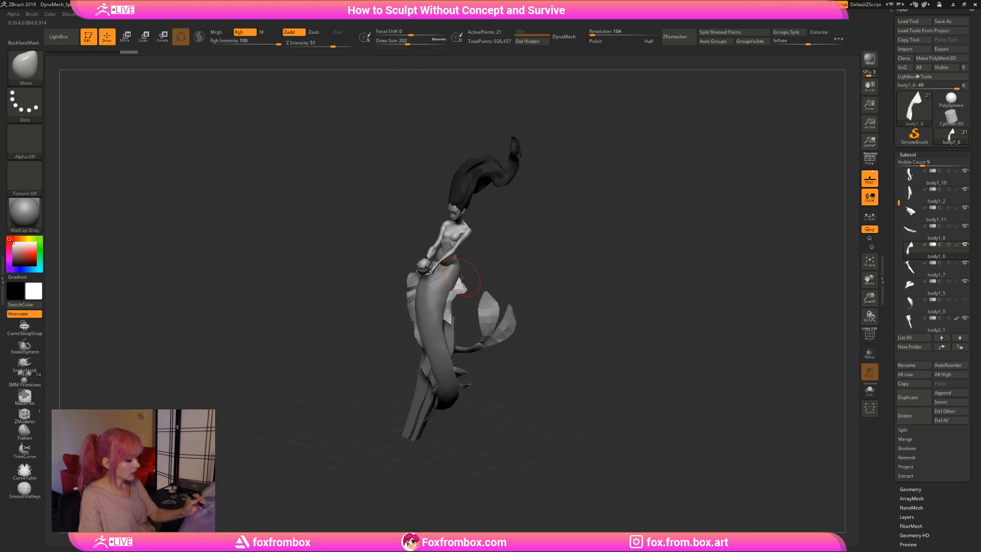
{"action": "mouse_move", "coordinate": [517, 261]}
{"action": "left_mouse_down"}
{"action": "mouse_move", "coordinate": [470, 267]}
{"action": "mouse_move", "coordinate": [495, 243]}
{"action": "mouse_move", "coordinate": [545, 235]}
{"action": "mouse_move", "coordinate": [494, 259]}
{"action": "mouse_move", "coordinate": [519, 204]}
{"action": "mouse_move", "coordinate": [510, 198]}
{"action": "left_mouse_up"}
{"action": "left_click", "coordinate": [405, 43]}
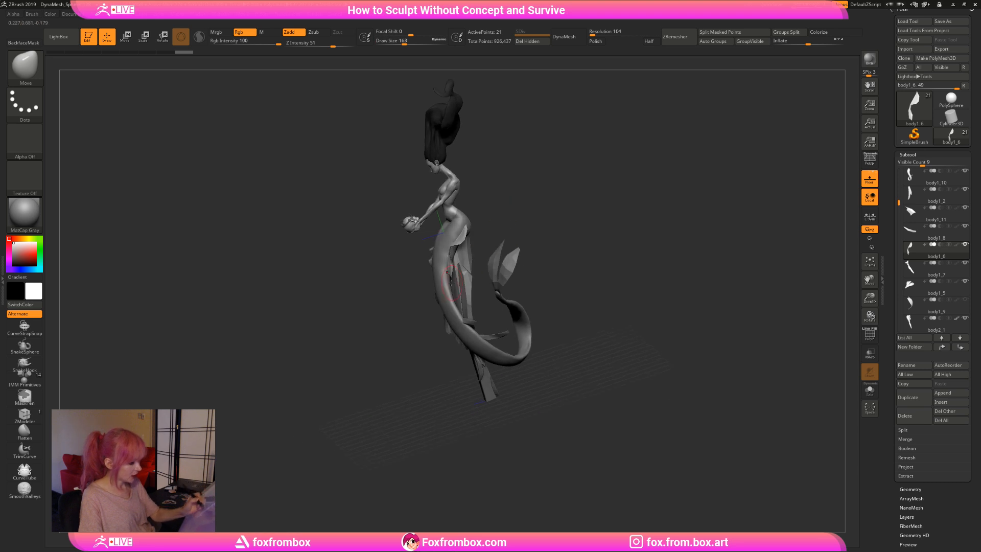
{"action": "mouse_move", "coordinate": [447, 302]}
{"action": "left_mouse_down"}
{"action": "mouse_move", "coordinate": [452, 269]}
{"action": "mouse_move", "coordinate": [443, 280]}
{"action": "mouse_move", "coordinate": [469, 252]}
{"action": "left_mouse_up"}
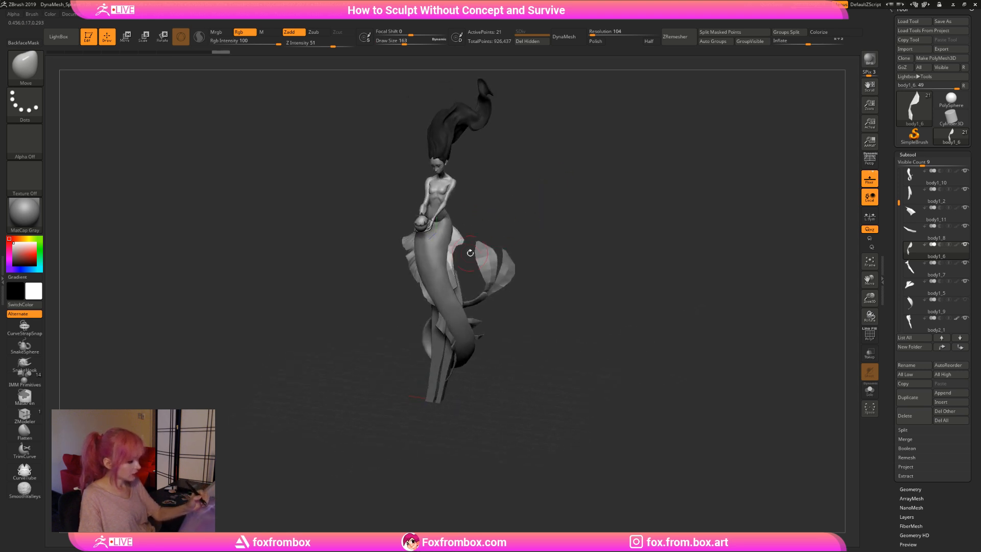
Refine the lower end of side fin body1_6 with the Move brush, reducing the draw size to 104 and then 56.
{"action": "left_click", "coordinate": [398, 41]}
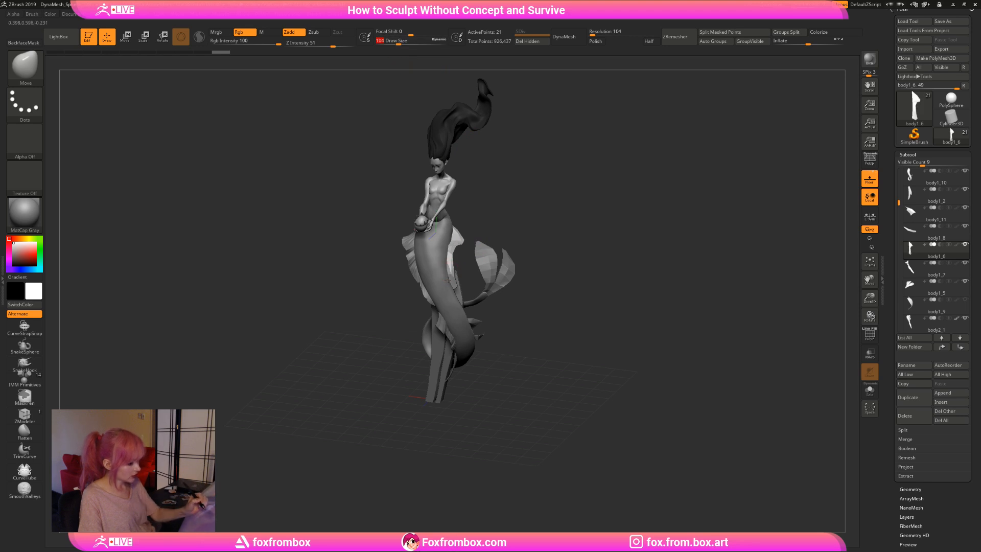
{"action": "left_click_drag", "start_coordinate": [789, 260], "coordinate": [805, 322], "text": "alt"}
{"action": "left_click_drag", "start_coordinate": [641, 190], "coordinate": [594, 186]}
{"action": "left_click", "coordinate": [395, 44]}
{"action": "left_click_drag", "start_coordinate": [394, 44], "coordinate": [392, 44]}
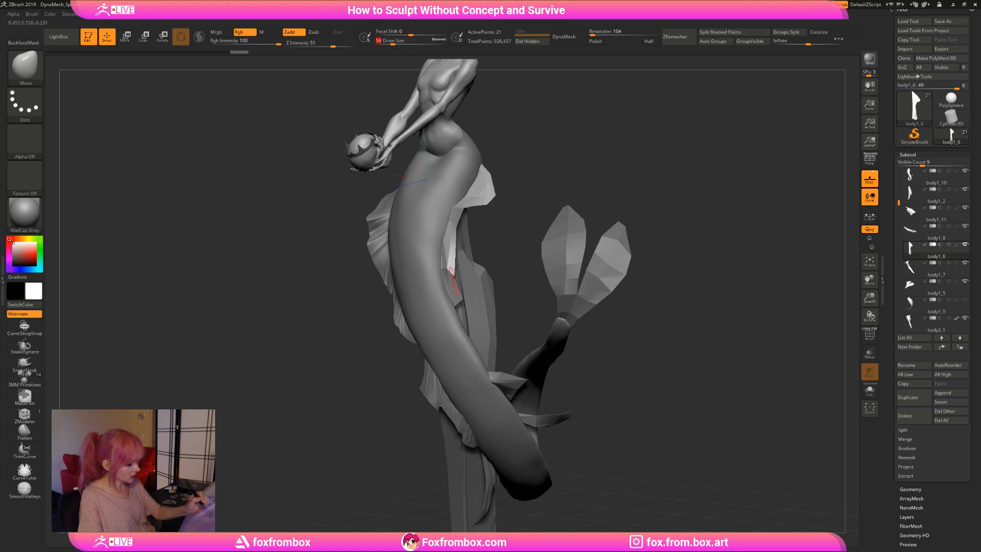
{"action": "mouse_move", "coordinate": [505, 198]}
{"action": "left_mouse_down"}
{"action": "mouse_move", "coordinate": [575, 196]}
{"action": "mouse_move", "coordinate": [536, 191]}
{"action": "mouse_move", "coordinate": [532, 200]}
{"action": "mouse_move", "coordinate": [542, 193]}
{"action": "mouse_move", "coordinate": [573, 204]}
{"action": "left_mouse_up"}
Turn on PolyFrame and Solo mode to show only side fin body1_6 with its wireframe.
{"action": "left_click", "coordinate": [870, 335]}
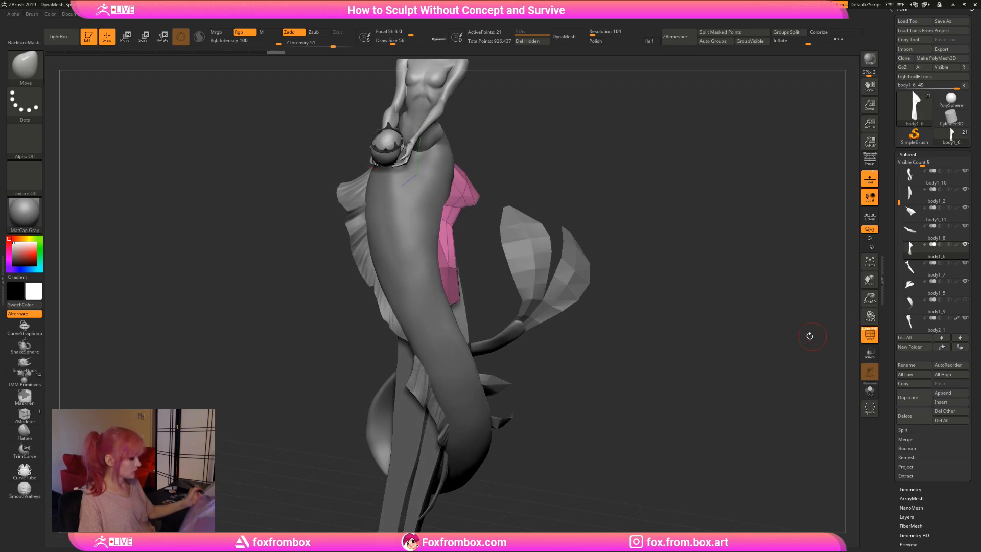
{"action": "key", "text": "space"}
{"action": "left_click", "coordinate": [869, 391]}
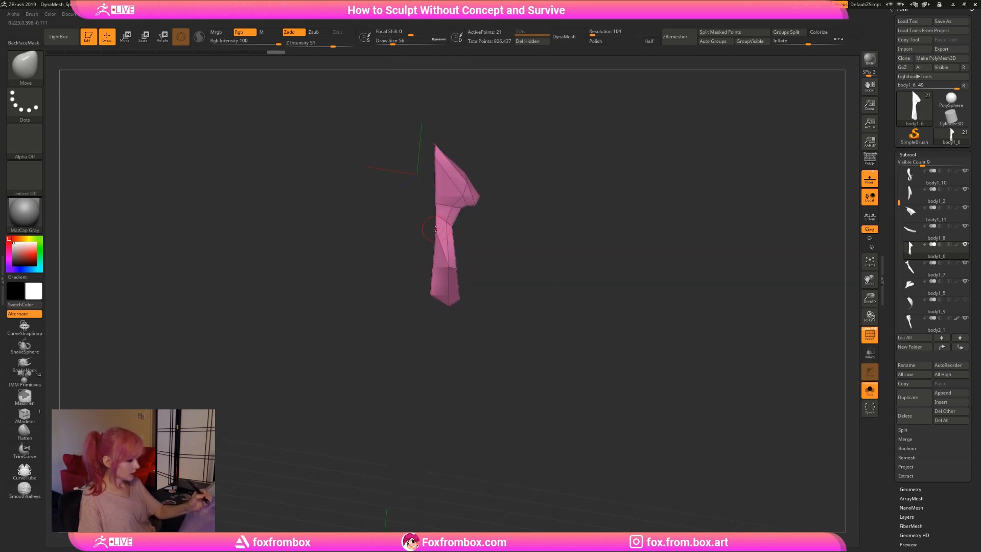
Adjust the narrow section and lower tip of side fin body1_6 with the Move brush, and turn off Solo mode.
{"action": "left_click_drag", "start_coordinate": [435, 229], "coordinate": [436, 263]}
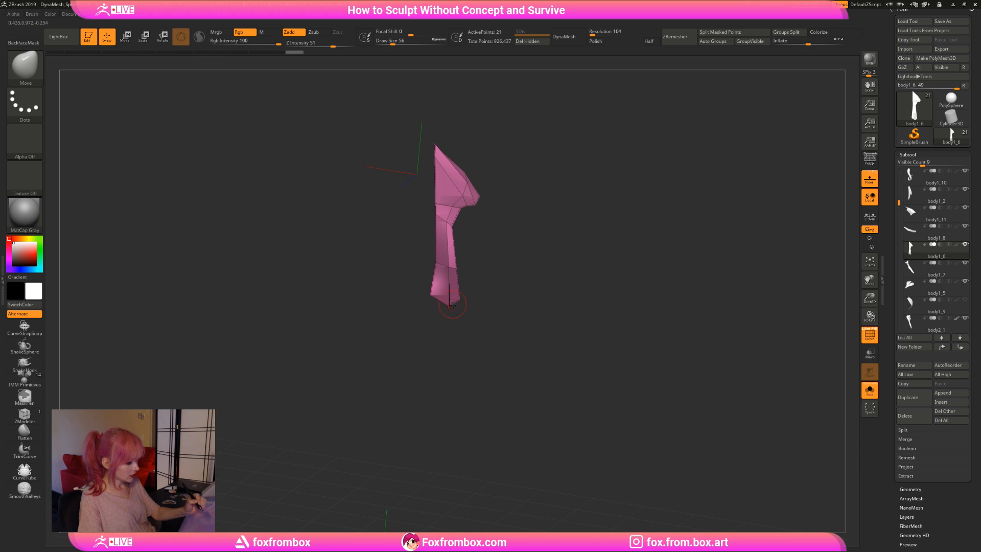
{"action": "left_click_drag", "start_coordinate": [451, 308], "coordinate": [448, 307]}
{"action": "left_click_drag", "start_coordinate": [479, 276], "coordinate": [442, 265]}
{"action": "left_click", "coordinate": [870, 390]}
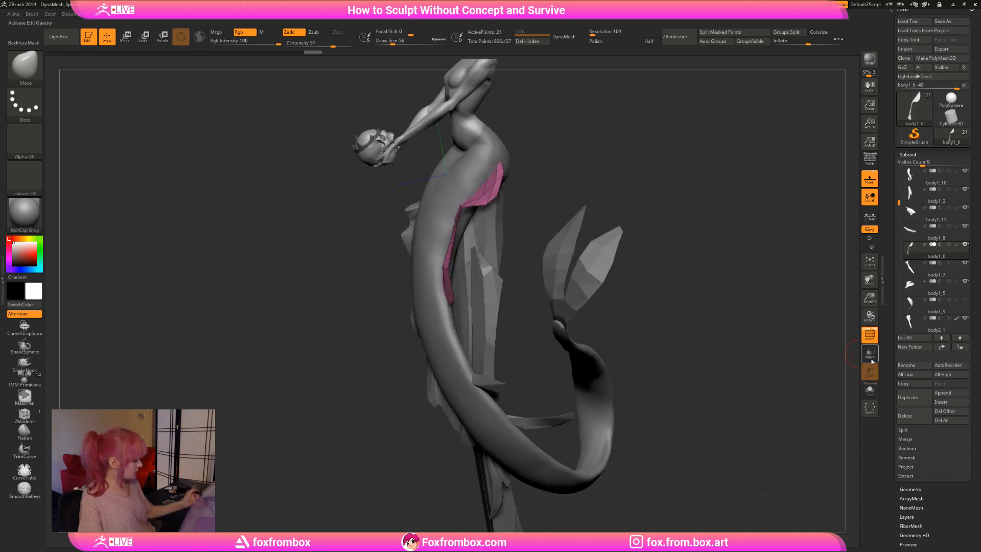
Select the split tail fin body1_5 and reshape its two lobes with the Move brush at draw size 149.
{"action": "left_click_drag", "start_coordinate": [870, 297], "coordinate": [868, 250]}
{"action": "left_click_drag", "start_coordinate": [578, 304], "coordinate": [547, 361], "text": "shift"}
{"action": "left_click", "coordinate": [433, 308], "text": "alt"}
{"action": "left_click_drag", "start_coordinate": [581, 274], "coordinate": [571, 296]}
{"action": "left_click", "coordinate": [478, 282], "text": "alt"}
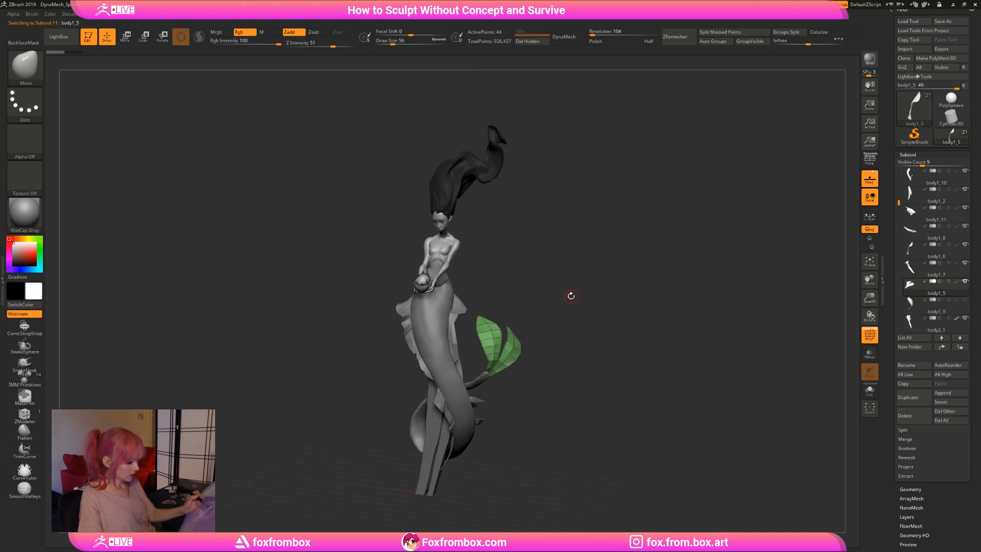
{"action": "left_click", "coordinate": [403, 43]}
{"action": "mouse_move", "coordinate": [528, 334]}
{"action": "left_mouse_down"}
{"action": "mouse_move", "coordinate": [575, 307]}
{"action": "mouse_move", "coordinate": [569, 284]}
{"action": "mouse_move", "coordinate": [557, 323]}
{"action": "mouse_move", "coordinate": [543, 326]}
{"action": "mouse_move", "coordinate": [563, 317]}
{"action": "left_mouse_up"}
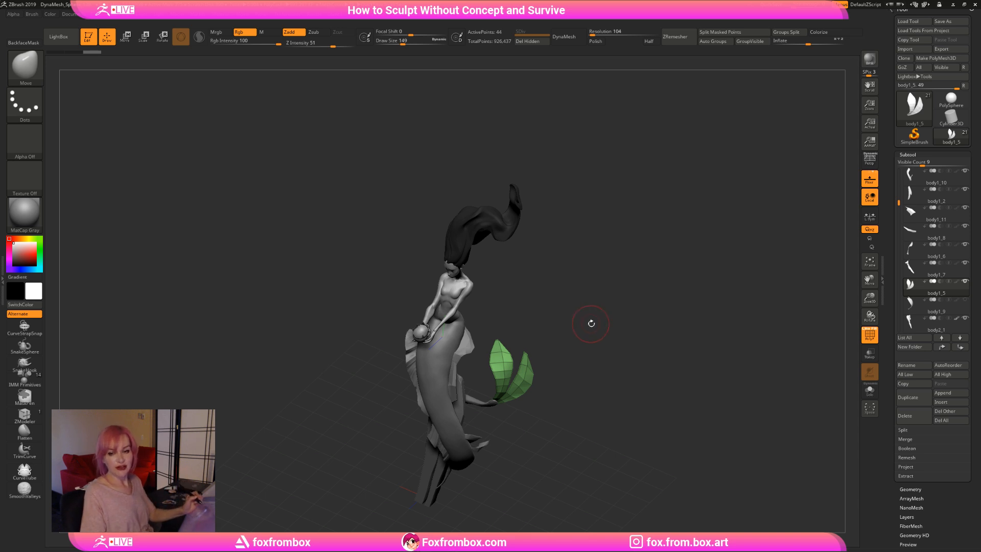
Switch to the ZModeler brush for polygon editing on the tail fin body1_5.
{"action": "left_click_drag", "start_coordinate": [590, 322], "coordinate": [545, 298], "text": "shift"}
{"action": "left_click_drag", "start_coordinate": [870, 298], "coordinate": [857, 351]}
{"action": "mouse_move", "coordinate": [588, 245]}
{"action": "left_mouse_down", "text": "alt"}
{"action": "mouse_move", "coordinate": [574, 271]}
{"action": "mouse_move", "coordinate": [576, 258]}
{"action": "left_mouse_up", "text": "alt"}
{"action": "left_click", "coordinate": [32, 416]}
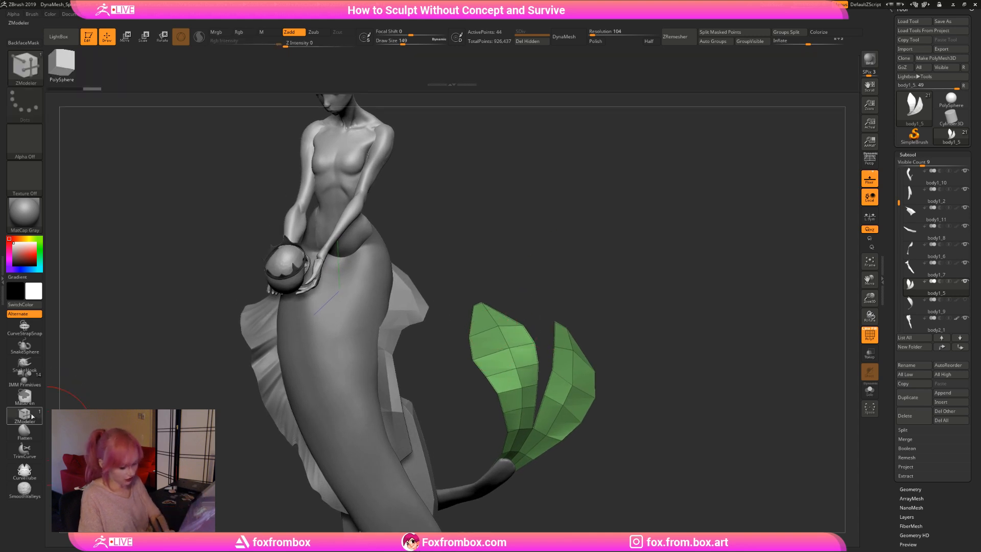
{"action": "left_click_drag", "start_coordinate": [491, 302], "coordinate": [498, 322]}
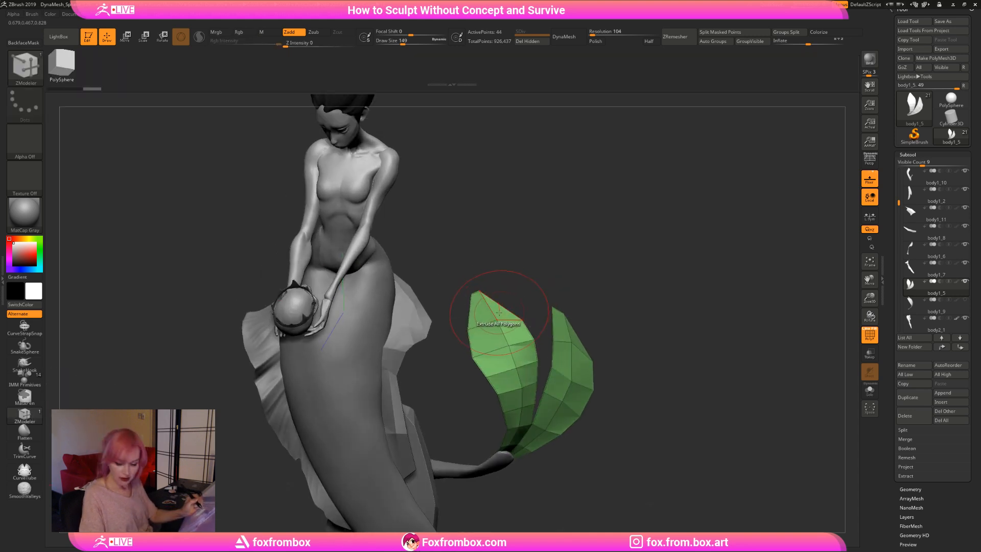
{"action": "key", "text": "space"}
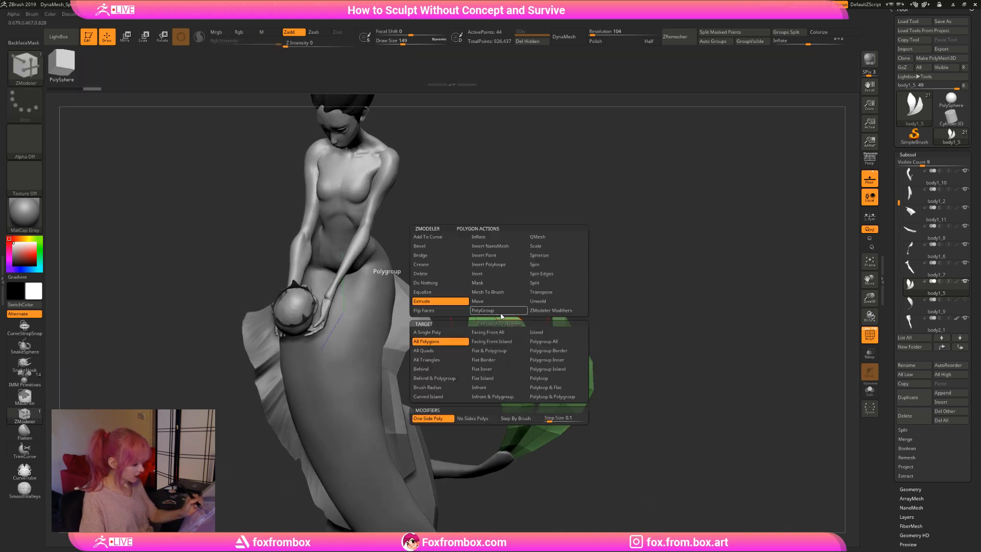
{"action": "left_click", "coordinate": [439, 274]}
{"action": "key", "text": "space"}
{"action": "left_click", "coordinate": [482, 310]}
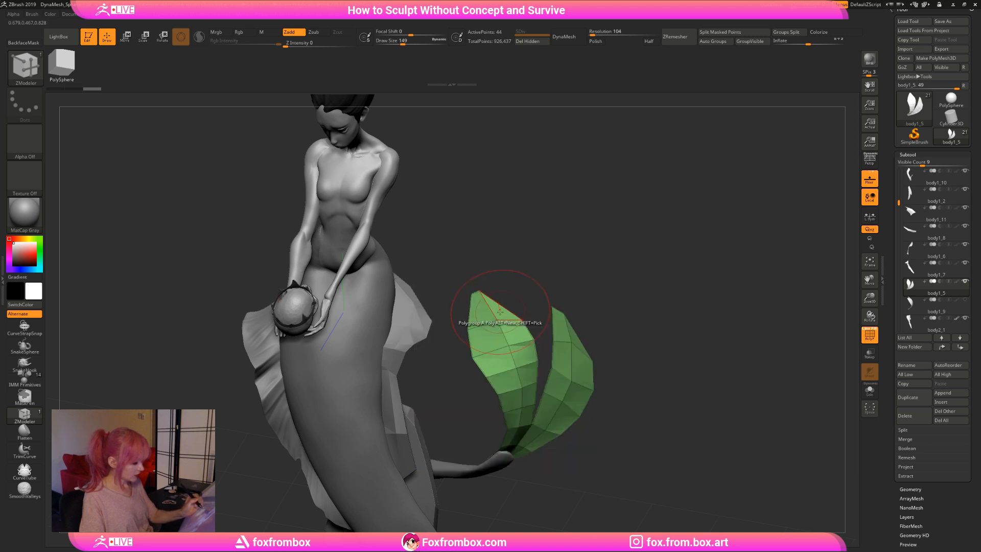
{"action": "left_click", "coordinate": [482, 311]}
{"action": "key", "text": "ctrl+z"}
{"action": "key", "text": "ctrl+z"}
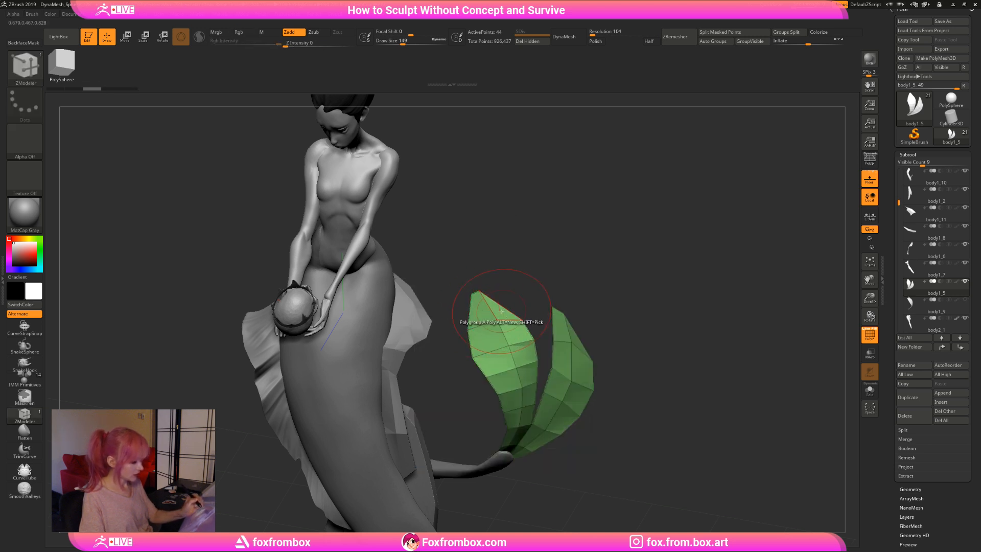
Delete the pointed tip polygons of both tail fin lobes with the ZModeler Delete action targeting A Single Poly.
{"action": "key", "text": "space"}
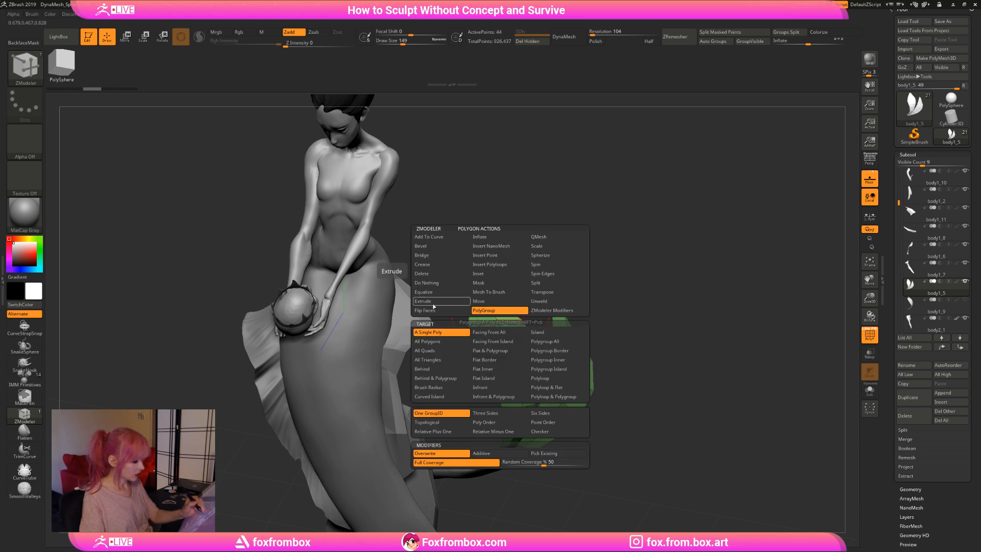
{"action": "left_click", "coordinate": [433, 274]}
{"action": "left_click", "coordinate": [500, 311]}
{"action": "left_click", "coordinate": [483, 312]}
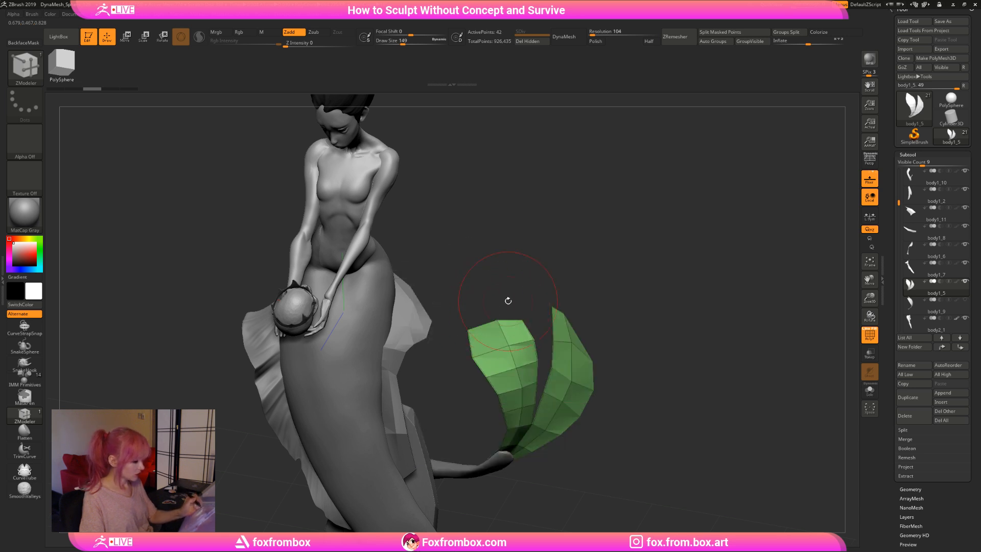
{"action": "left_click_drag", "start_coordinate": [659, 310], "coordinate": [566, 334]}
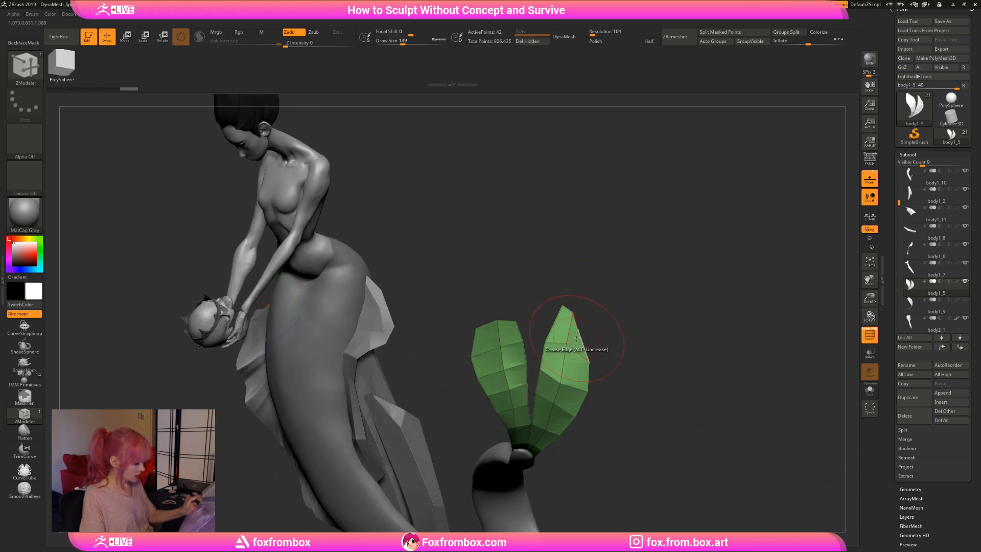
{"action": "left_click", "coordinate": [562, 331]}
{"action": "left_click", "coordinate": [562, 331]}
Set the draw size to 29 and the polygon action to Do Nothing, and pull the cut lobe ends upward and outward.
{"action": "mouse_move", "coordinate": [603, 286]}
{"action": "left_mouse_down"}
{"action": "mouse_move", "coordinate": [511, 205]}
{"action": "mouse_move", "coordinate": [406, 66]}
{"action": "left_mouse_up"}
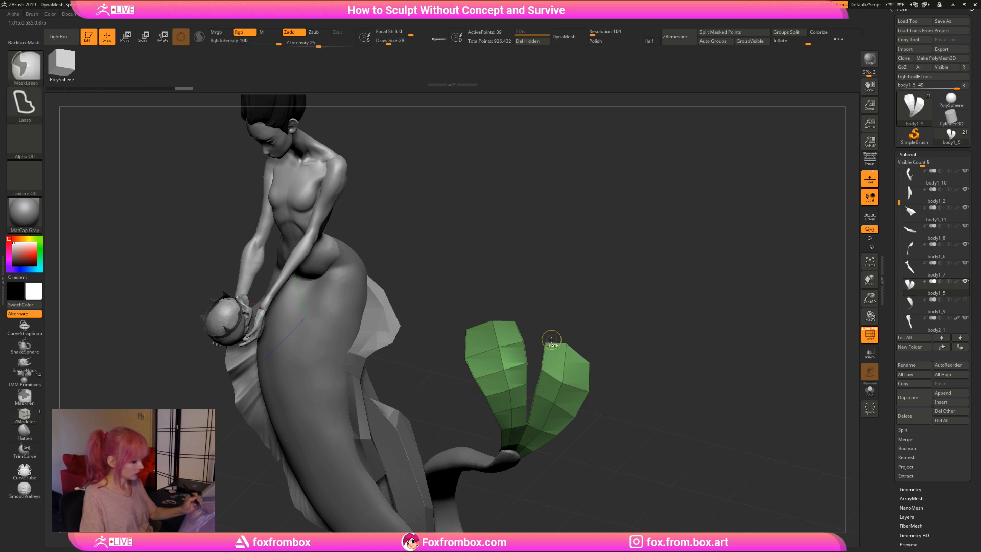
{"action": "key", "text": "space"}
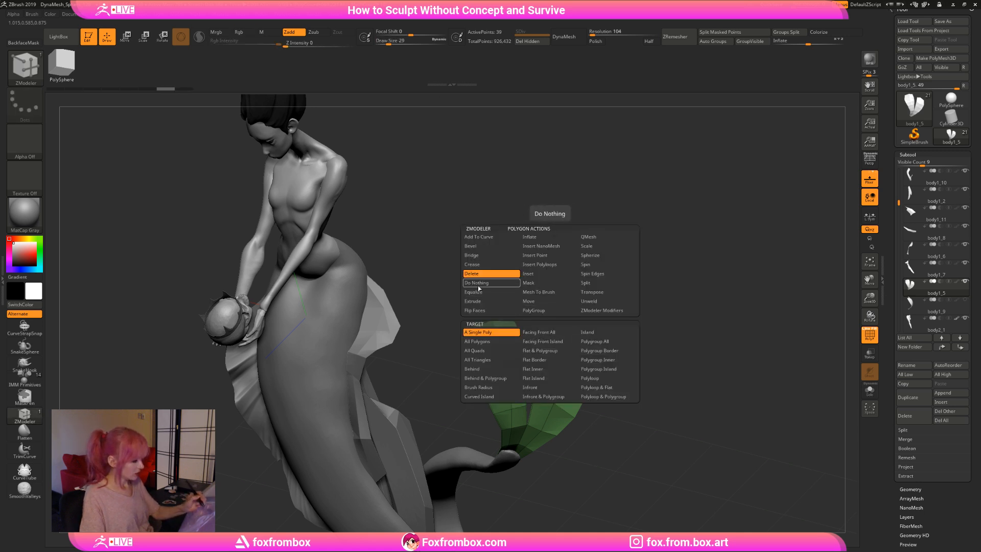
{"action": "left_click_drag", "start_coordinate": [480, 287], "coordinate": [527, 343]}
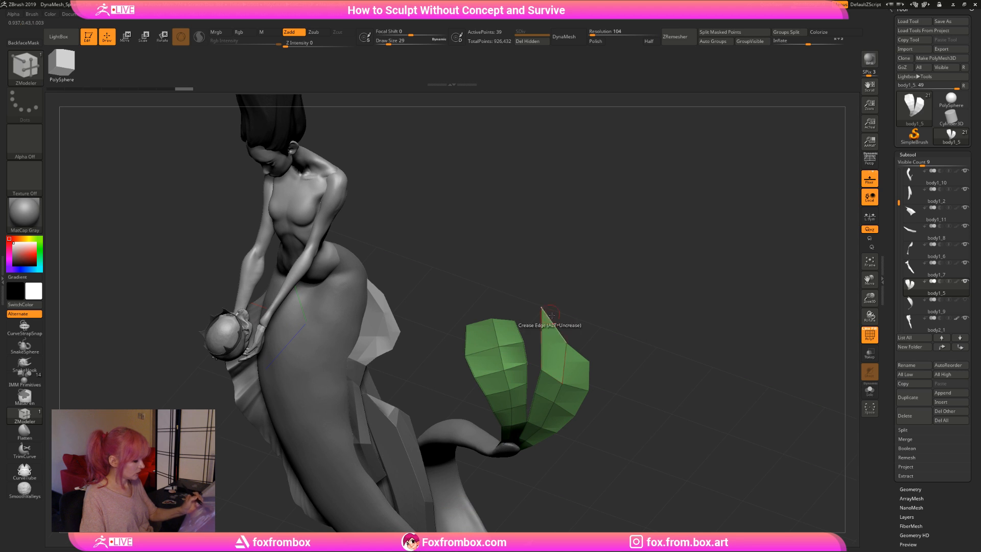
{"action": "left_click_drag", "start_coordinate": [581, 285], "coordinate": [462, 322]}
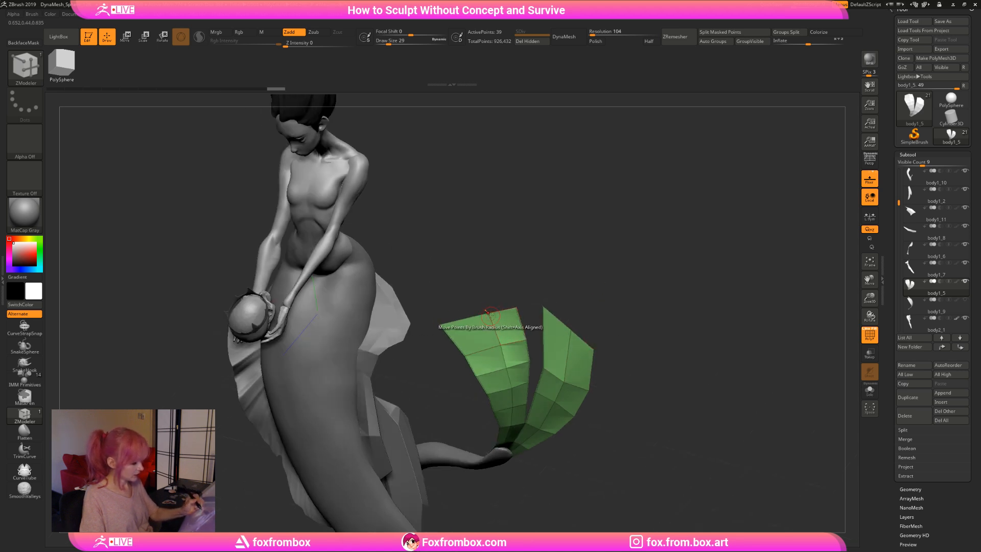
{"action": "left_click_drag", "start_coordinate": [542, 268], "coordinate": [490, 357]}
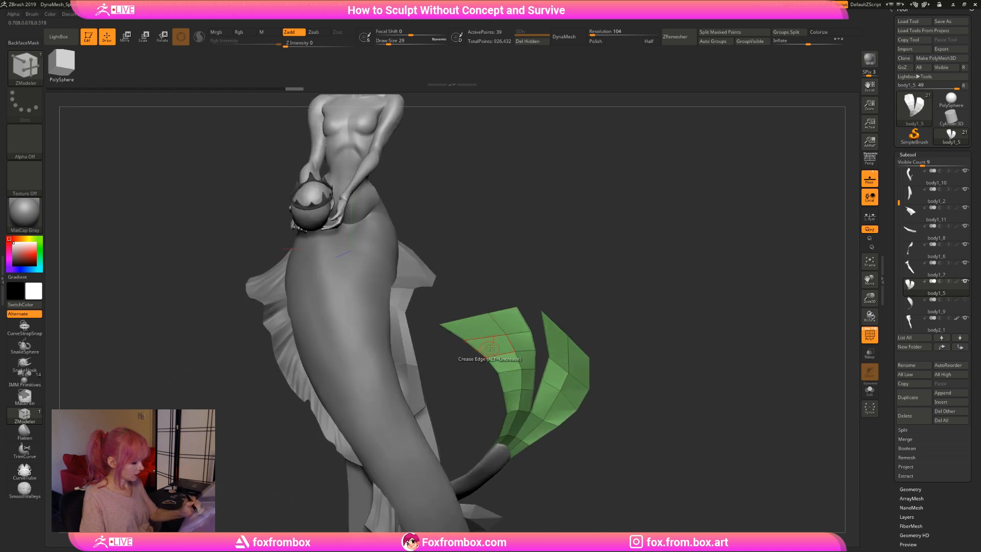
Move points along the wider lobe's upper and outer edges to give the tail fin a rounded fan shape.
{"action": "left_click_drag", "start_coordinate": [527, 314], "coordinate": [517, 339]}
{"action": "left_click_drag", "start_coordinate": [592, 280], "coordinate": [580, 312]}
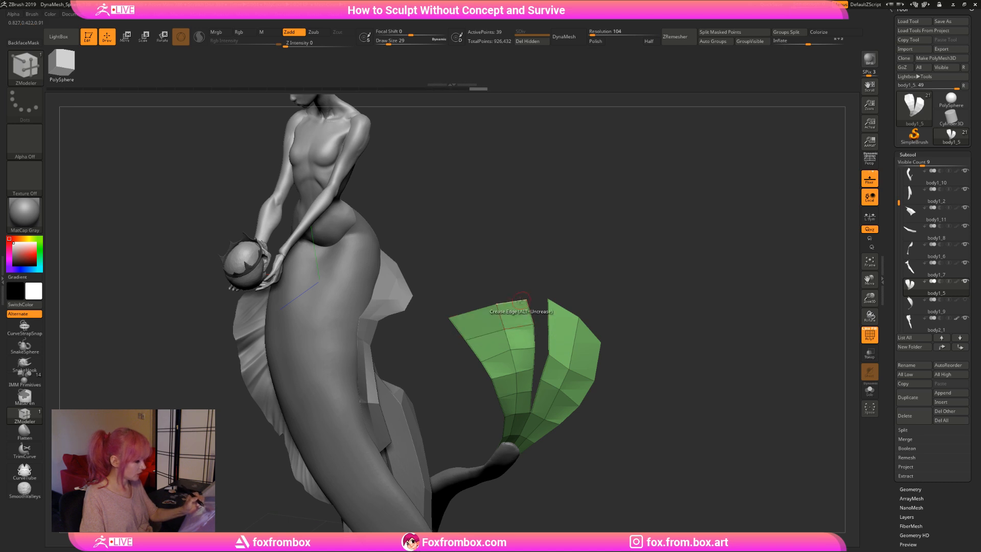
{"action": "left_click_drag", "start_coordinate": [506, 295], "coordinate": [511, 335]}
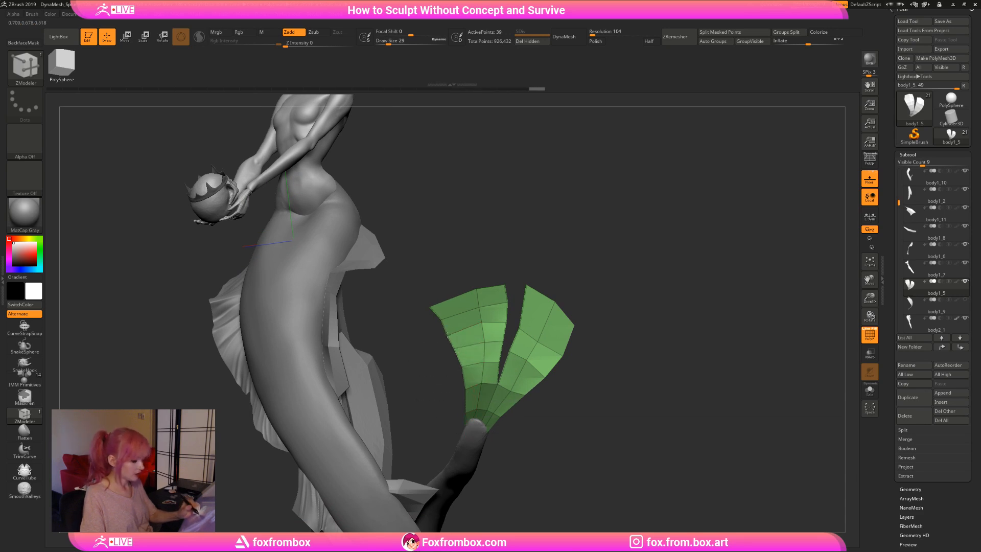
{"action": "left_click_drag", "start_coordinate": [530, 217], "coordinate": [475, 295]}
{"action": "left_click_drag", "start_coordinate": [455, 336], "coordinate": [449, 332]}
{"action": "left_click_drag", "start_coordinate": [534, 223], "coordinate": [528, 248]}
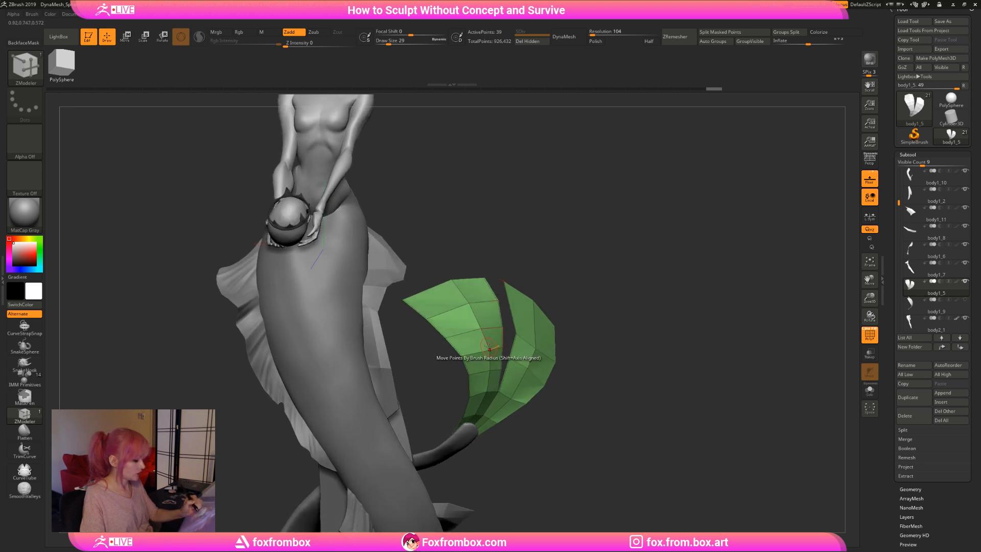
Reposition the wider lobe's inner points from front and side views to even out its curvature.
{"action": "left_click_drag", "start_coordinate": [490, 347], "coordinate": [489, 351]}
{"action": "left_click_drag", "start_coordinate": [539, 251], "coordinate": [580, 246]}
{"action": "left_click_drag", "start_coordinate": [482, 327], "coordinate": [480, 326]}
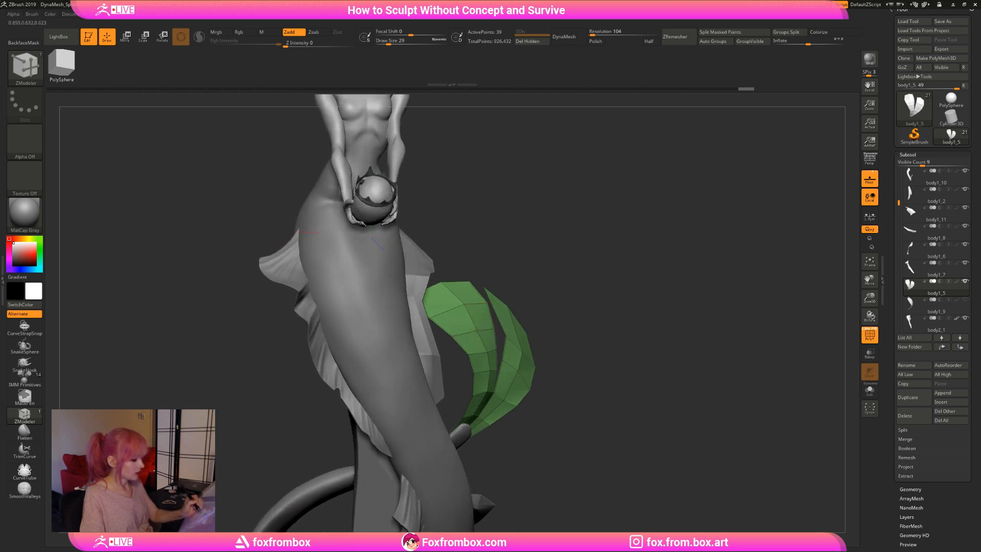
{"action": "left_click", "coordinate": [480, 324]}
{"action": "left_click_drag", "start_coordinate": [573, 228], "coordinate": [501, 256]}
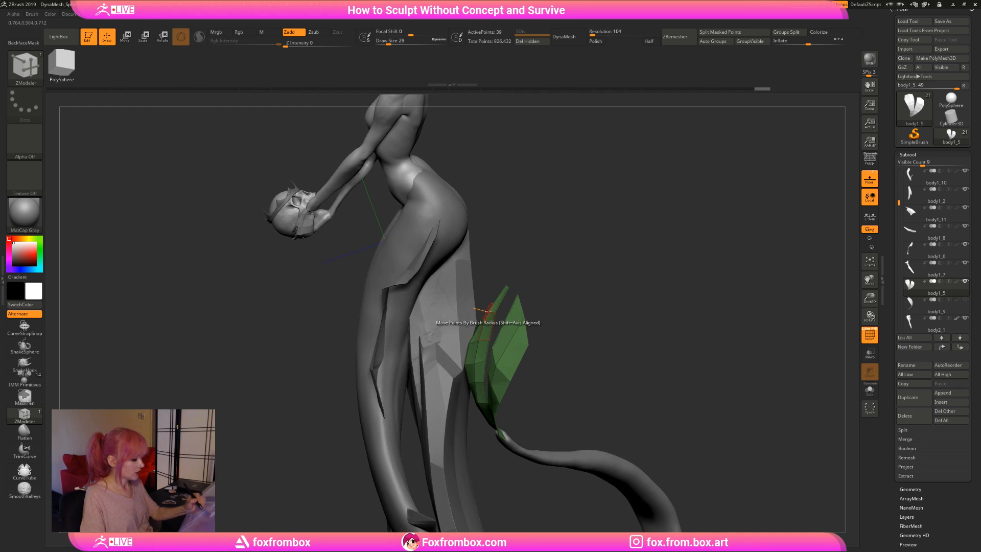
{"action": "left_click_drag", "start_coordinate": [497, 311], "coordinate": [500, 308]}
{"action": "mouse_move", "coordinate": [548, 265]}
{"action": "left_mouse_down"}
{"action": "mouse_move", "coordinate": [561, 258]}
{"action": "mouse_move", "coordinate": [553, 262]}
{"action": "left_mouse_up"}
{"action": "left_click_drag", "start_coordinate": [467, 314], "coordinate": [469, 312]}
{"action": "left_click_drag", "start_coordinate": [508, 269], "coordinate": [542, 268]}
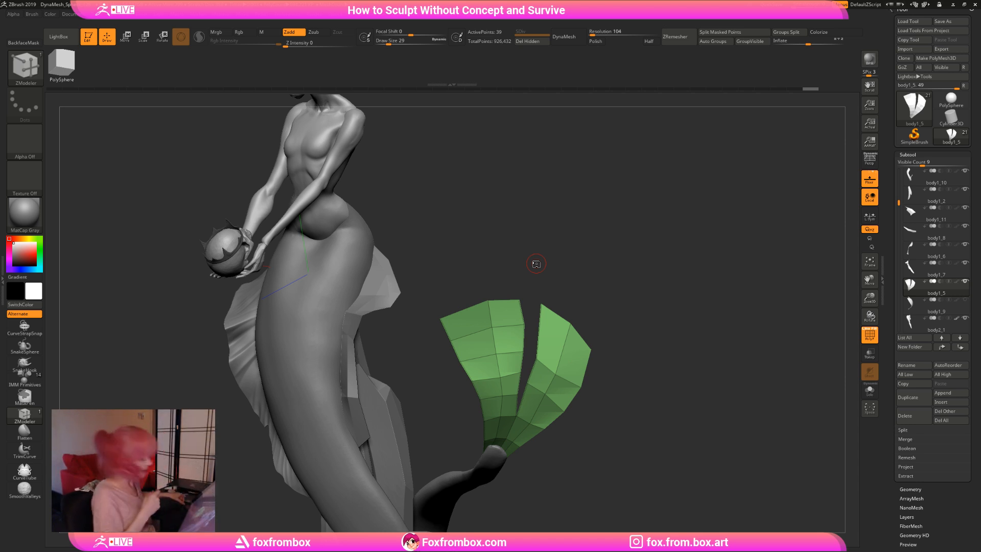
Straighten the wider lobe's upper edge by moving its end points and adjust its outer border.
{"action": "left_click_drag", "start_coordinate": [617, 275], "coordinate": [526, 247]}
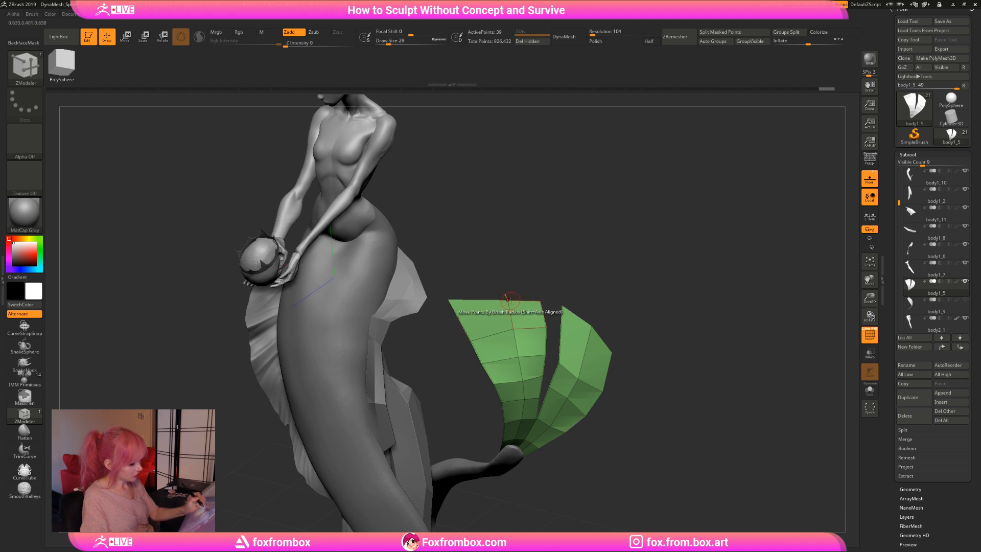
{"action": "left_click_drag", "start_coordinate": [575, 245], "coordinate": [501, 332]}
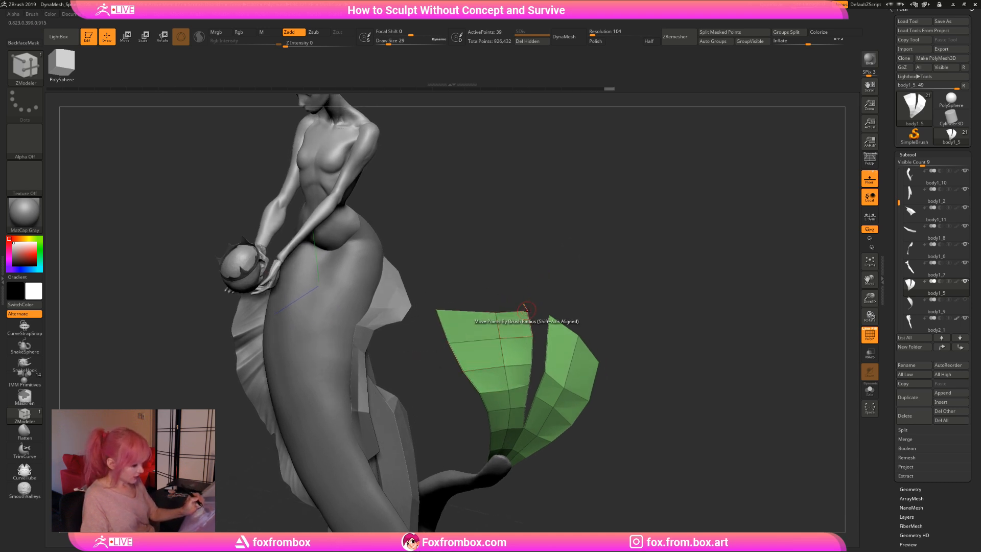
{"action": "left_click_drag", "start_coordinate": [539, 300], "coordinate": [553, 286]}
{"action": "left_click_drag", "start_coordinate": [524, 257], "coordinate": [504, 267]}
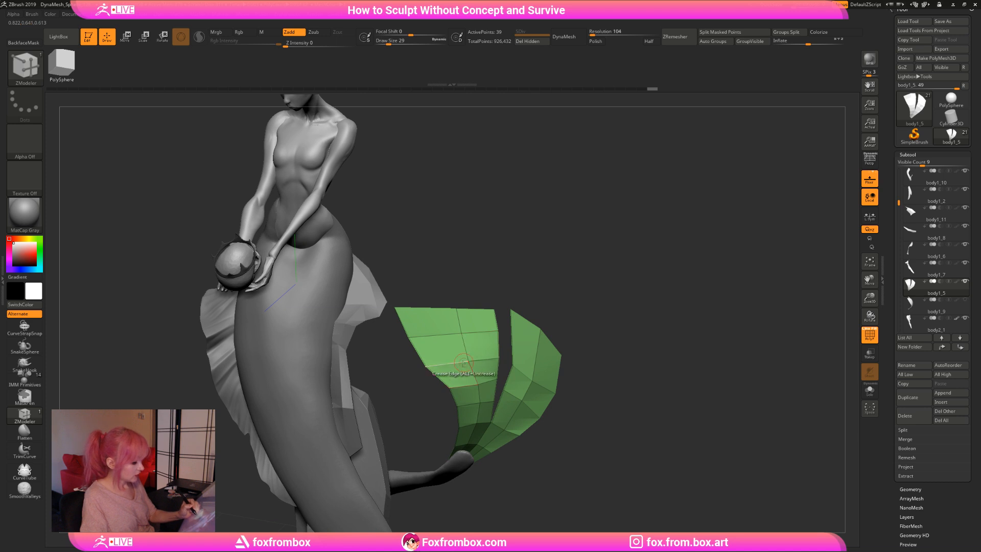
{"action": "left_click", "coordinate": [453, 381]}
Fine-tune the points of the wider lobe's surface and outer border for a smoother fan from several angles.
{"action": "mouse_move", "coordinate": [564, 254]}
{"action": "left_mouse_down"}
{"action": "mouse_move", "coordinate": [543, 245]}
{"action": "mouse_move", "coordinate": [467, 309]}
{"action": "left_mouse_up"}
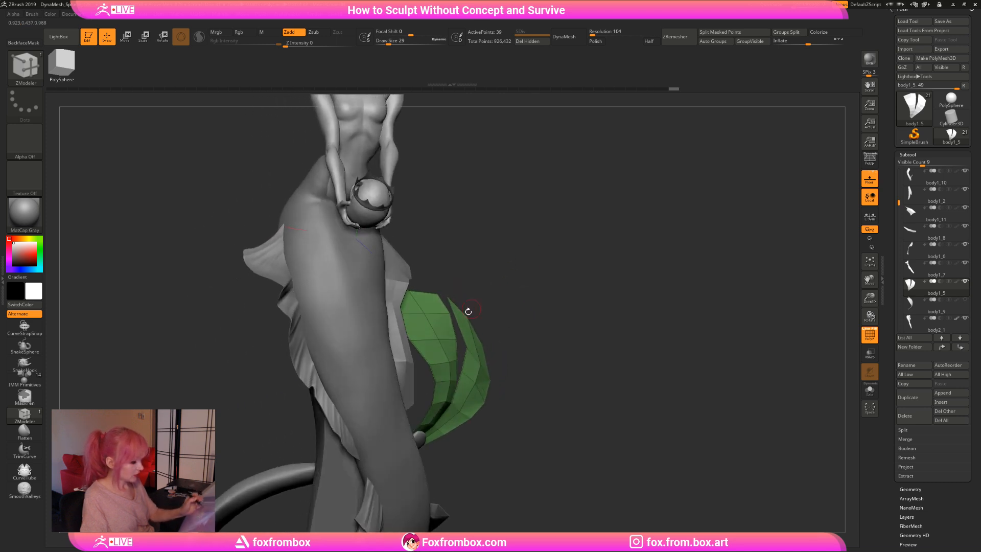
{"action": "left_click_drag", "start_coordinate": [576, 244], "coordinate": [501, 278]}
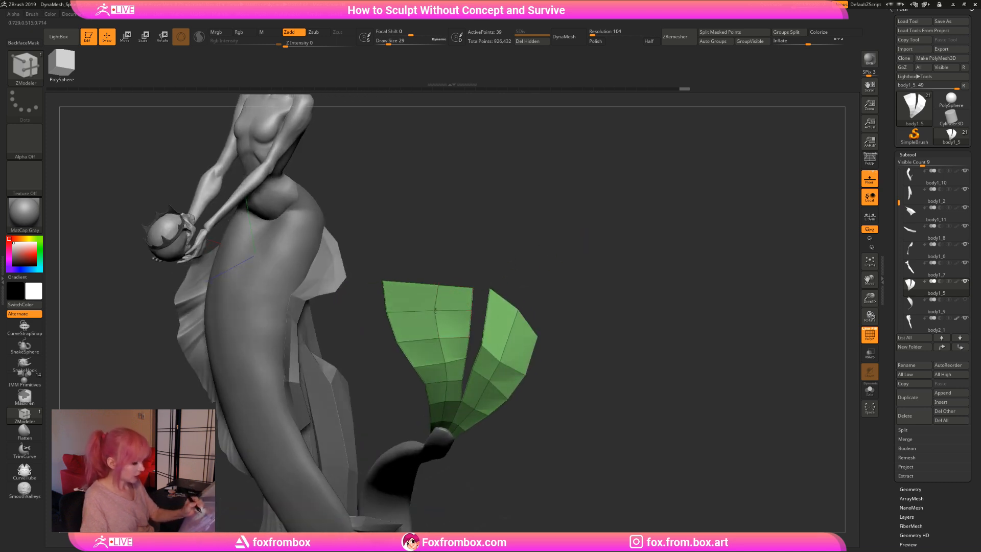
{"action": "left_click_drag", "start_coordinate": [568, 250], "coordinate": [465, 278]}
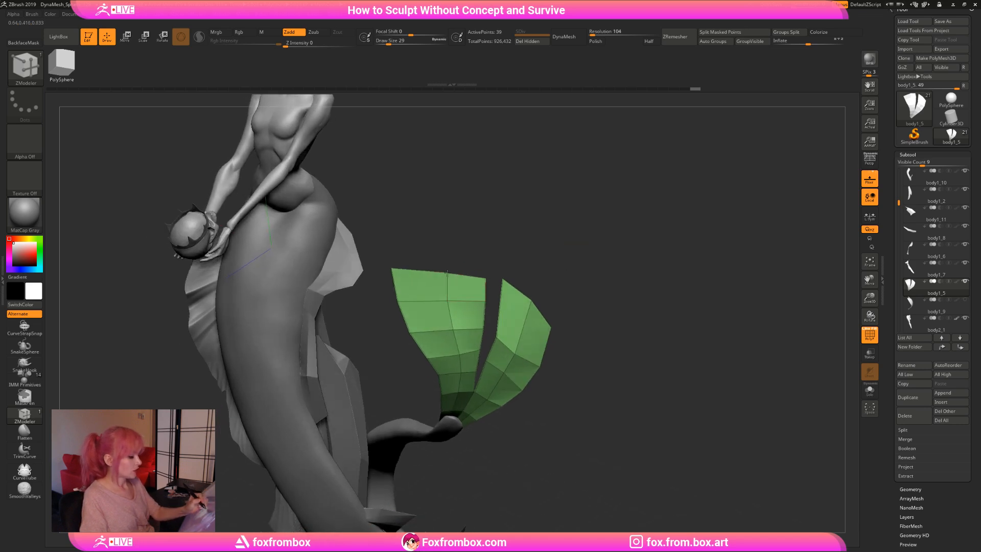
{"action": "left_click_drag", "start_coordinate": [590, 241], "coordinate": [515, 278]}
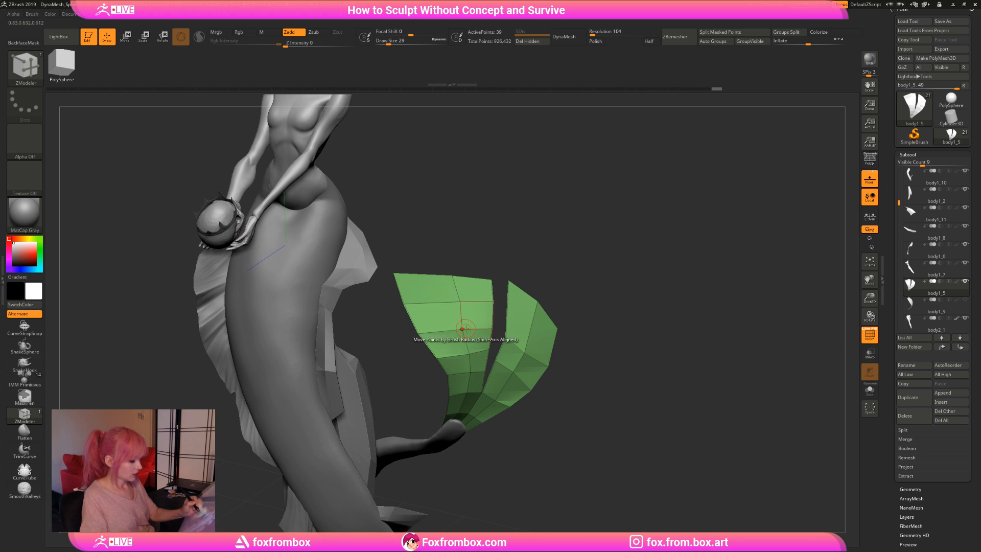
{"action": "left_click_drag", "start_coordinate": [560, 243], "coordinate": [555, 269]}
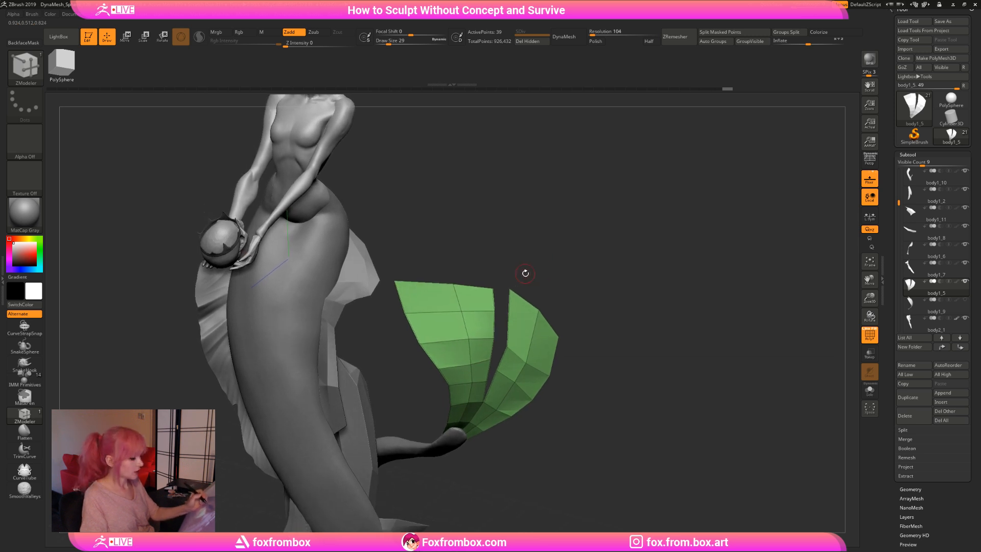
{"action": "mouse_move", "coordinate": [539, 232]}
{"action": "left_mouse_down"}
{"action": "mouse_move", "coordinate": [553, 216]}
{"action": "mouse_move", "coordinate": [547, 227]}
{"action": "left_mouse_up"}
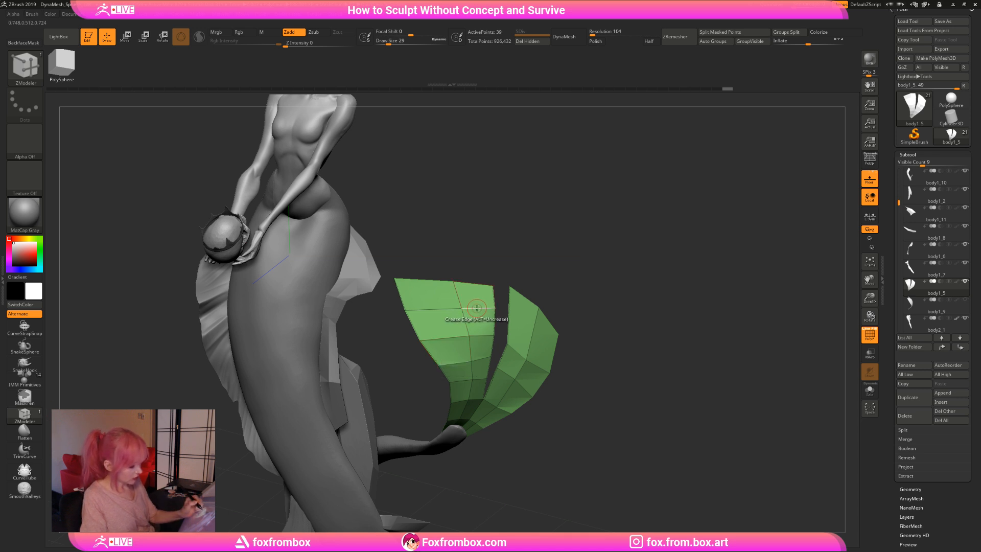
Set the edge action to Insert and add a lengthwise edge loop between the wider lobe's middle line and inner border.
{"action": "key", "text": "space"}
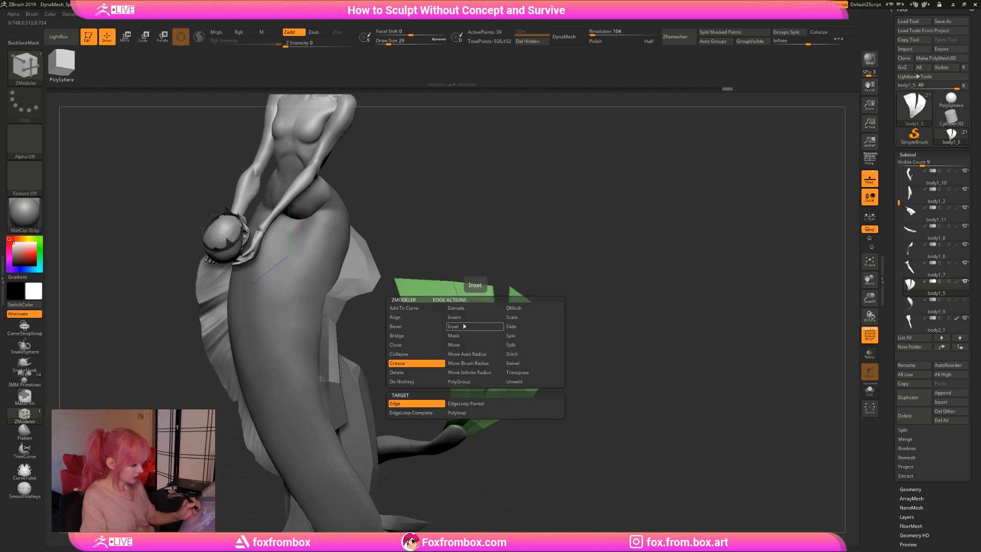
{"action": "left_click", "coordinate": [476, 317]}
{"action": "left_click_drag", "start_coordinate": [479, 308], "coordinate": [473, 308]}
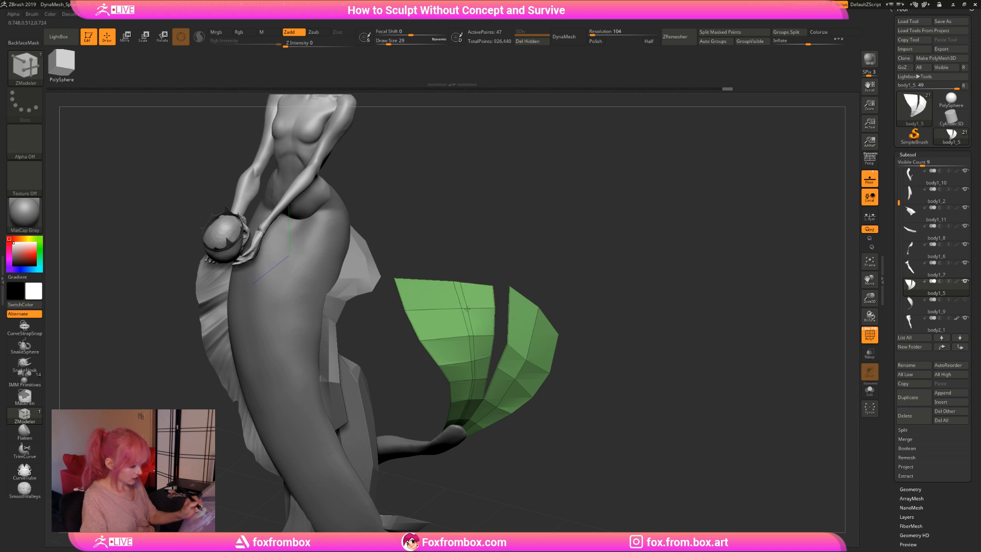
{"action": "left_click_drag", "start_coordinate": [467, 309], "coordinate": [480, 309]}
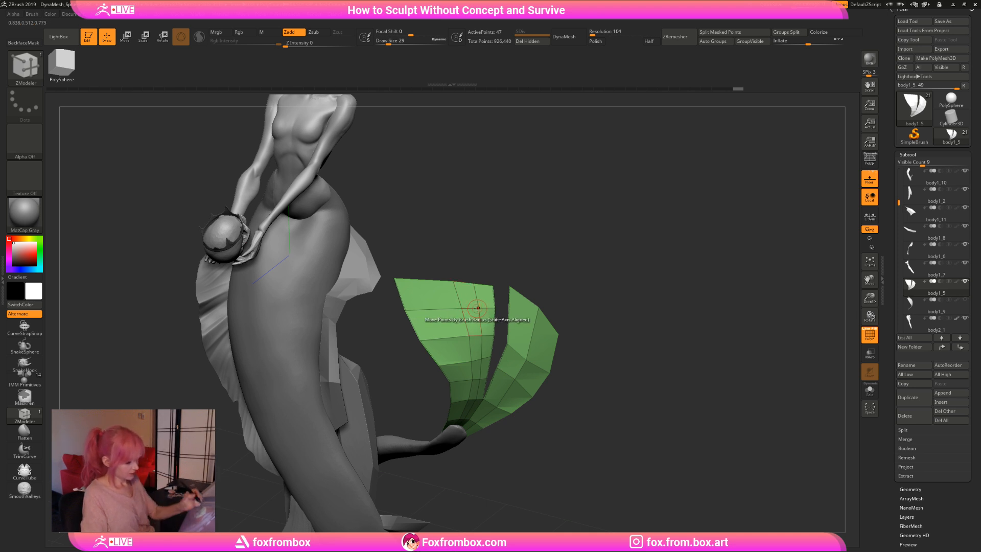
Set the edge action to Delete with EdgeLoop Complete and remove the unevenly spaced edge loops from the wider lobe.
{"action": "key", "text": "space"}
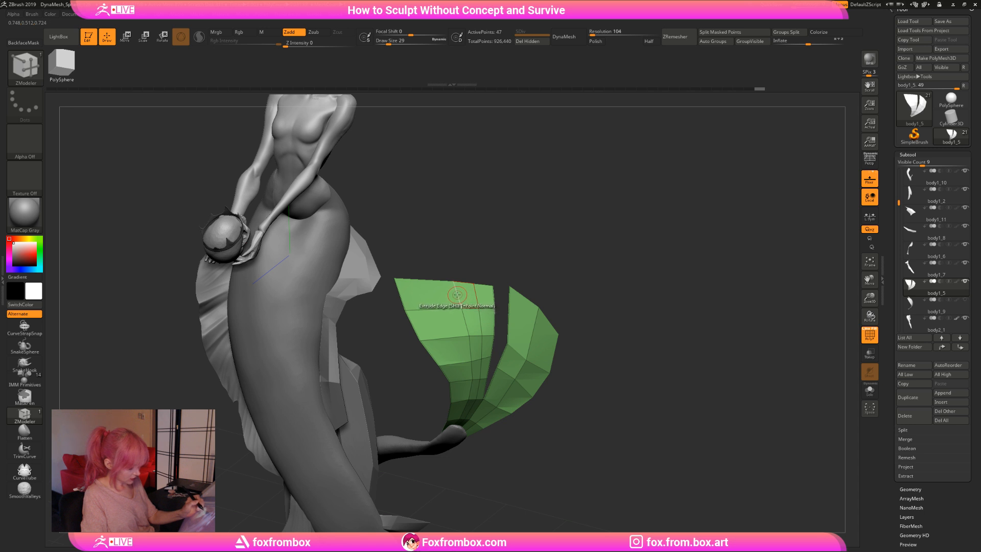
{"action": "key", "text": "space"}
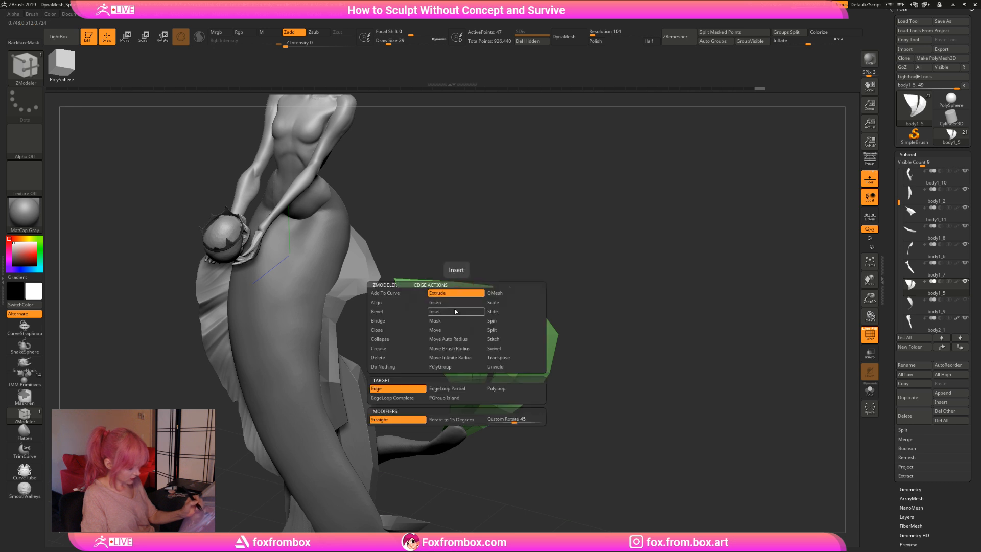
{"action": "left_click", "coordinate": [378, 357]}
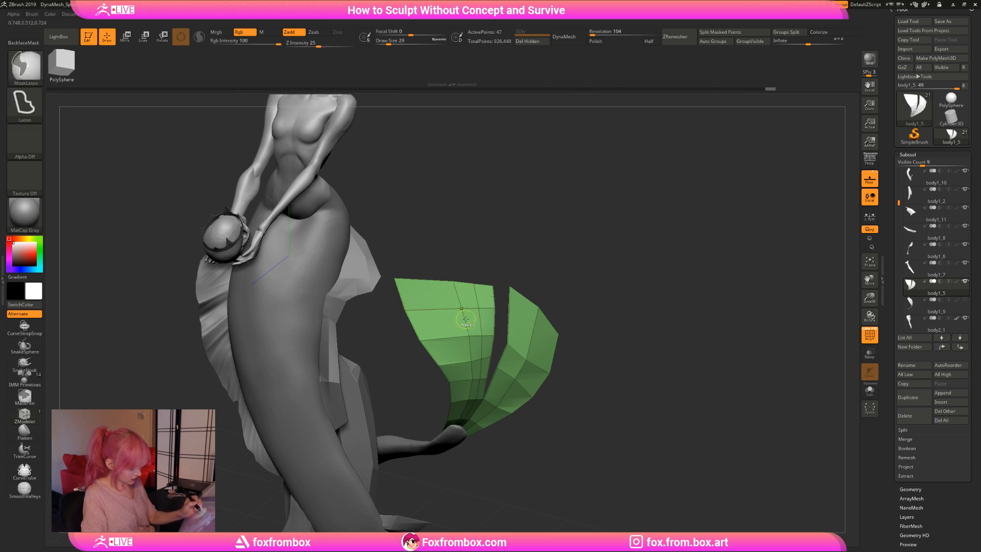
{"action": "key", "text": "space"}
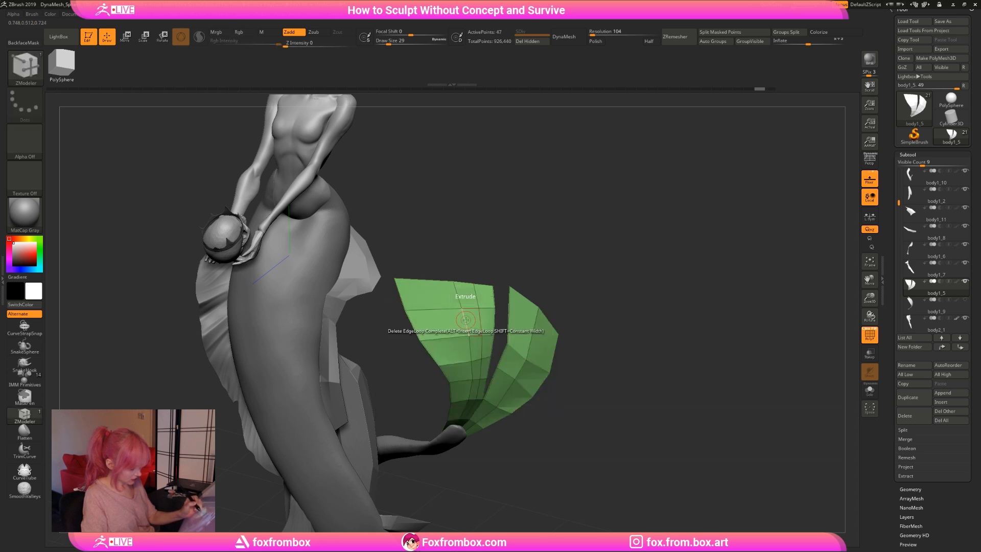
{"action": "left_click", "coordinate": [465, 323]}
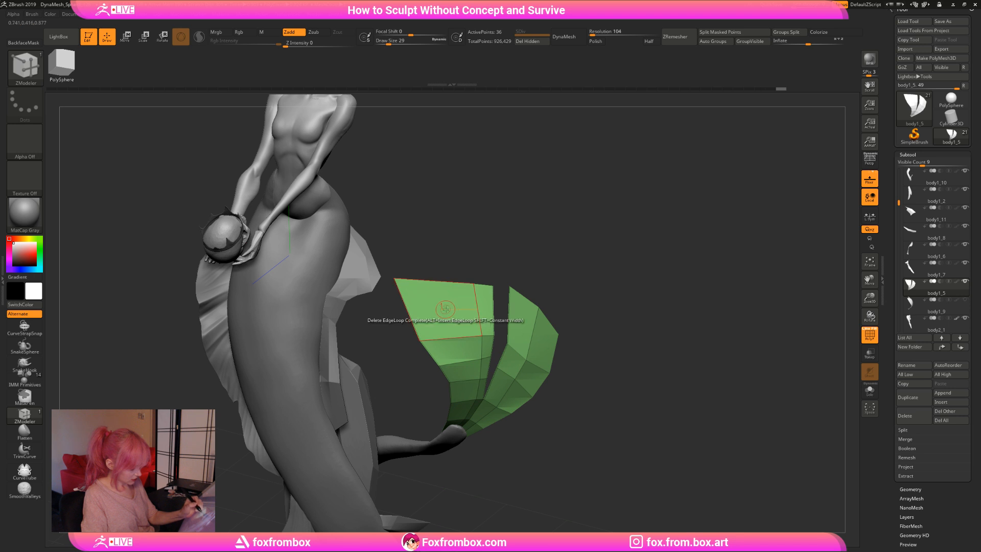
Set the edge action to Insert and add evenly spaced lengthwise and crosswise edge loops to the wider lobe.
{"action": "key", "text": "space"}
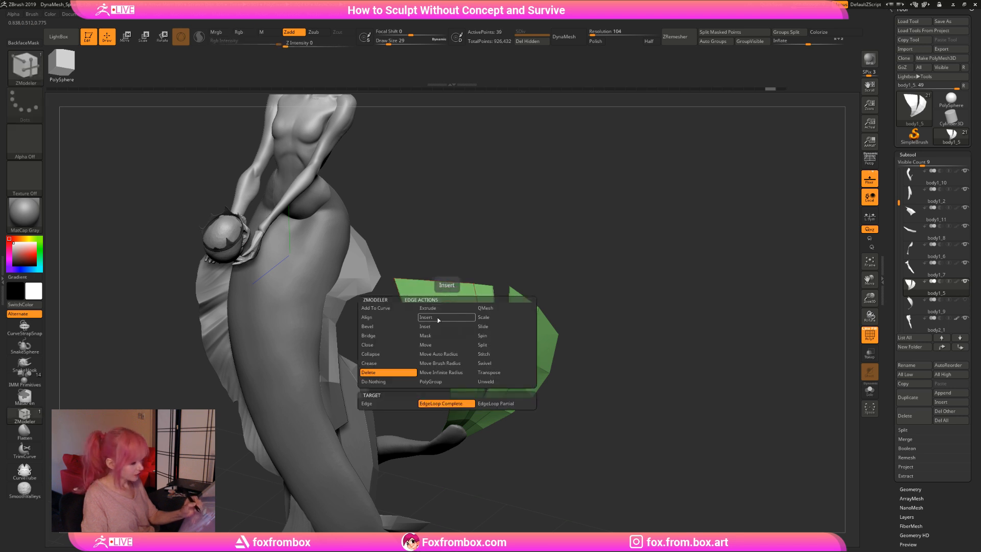
{"action": "left_click", "coordinate": [447, 318]}
{"action": "left_click", "coordinate": [448, 308]}
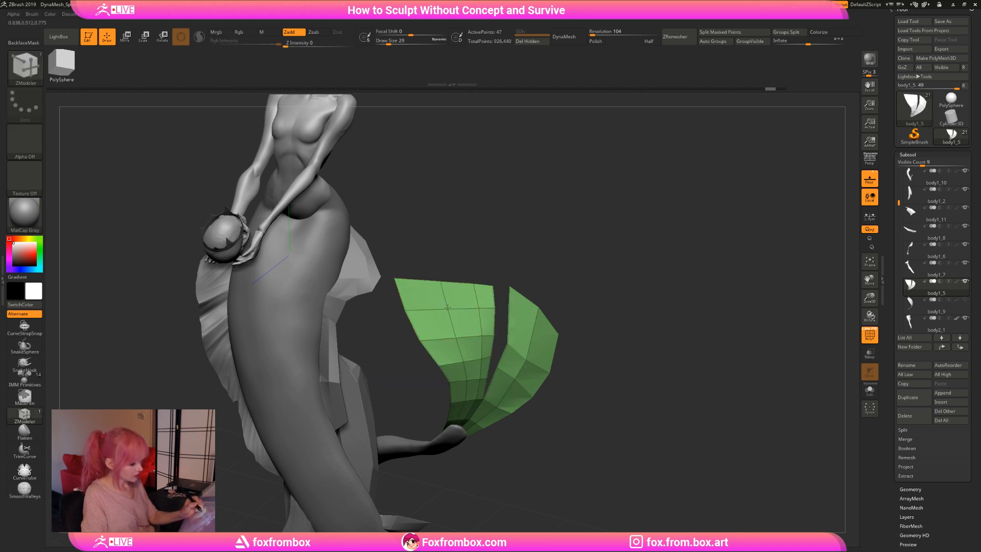
{"action": "left_click_drag", "start_coordinate": [417, 272], "coordinate": [482, 233]}
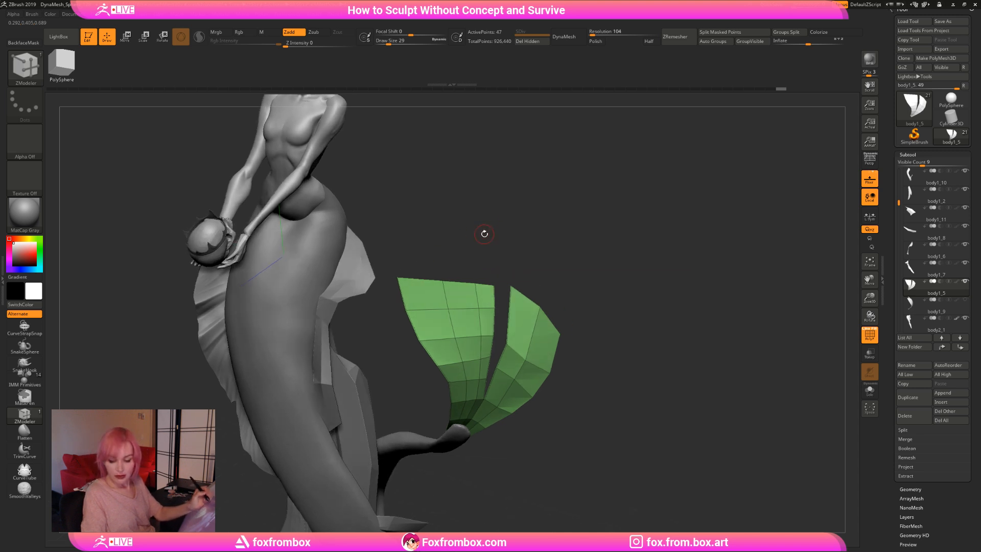
Switch to the Move brush at draw size 80 and nudge the wider lobe's upper edge and outer corner outward.
{"action": "key", "text": "b"}
{"action": "key", "text": "m"}
{"action": "key", "text": "v"}
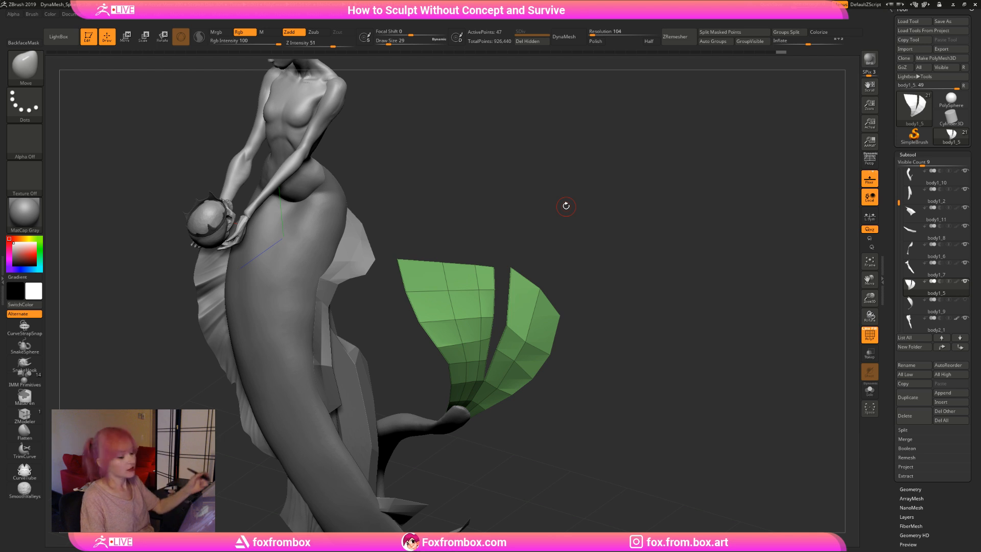
{"action": "left_click_drag", "start_coordinate": [566, 206], "coordinate": [562, 208]}
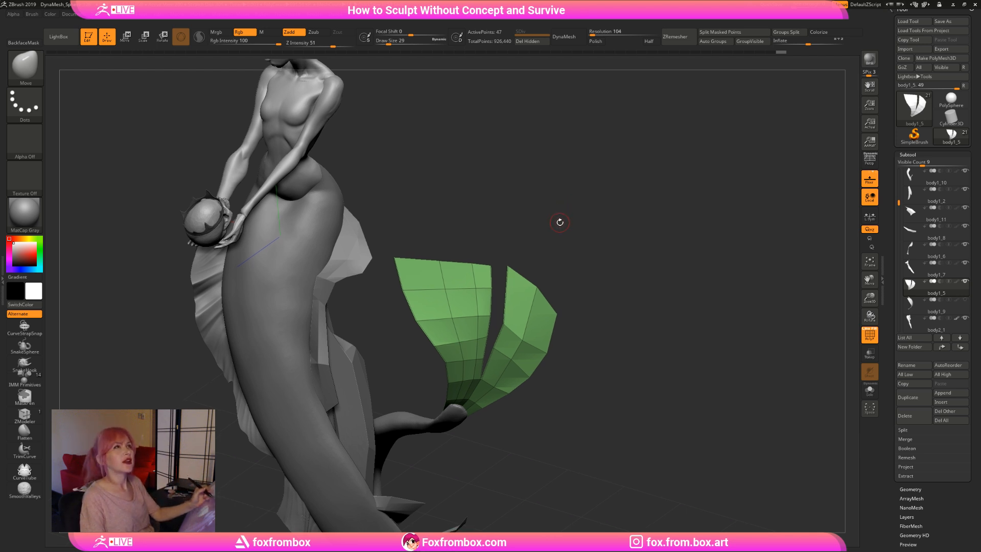
{"action": "left_click", "coordinate": [396, 43]}
{"action": "left_click_drag", "start_coordinate": [440, 262], "coordinate": [435, 263]}
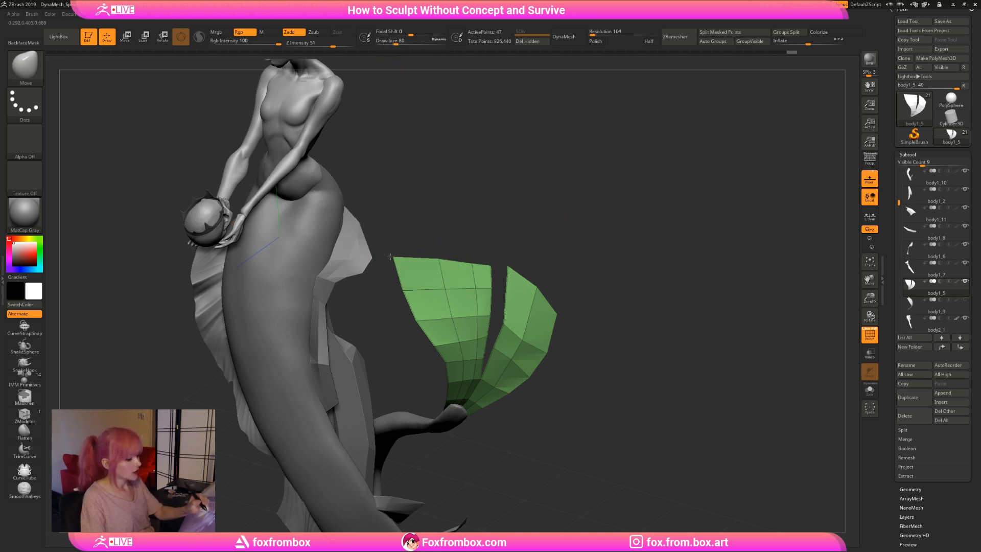
Round the wider lobe's upper edge and refine its outer border while checking the fan from several angles.
{"action": "mouse_move", "coordinate": [537, 214]}
{"action": "left_mouse_down"}
{"action": "mouse_move", "coordinate": [544, 219]}
{"action": "mouse_move", "coordinate": [534, 209]}
{"action": "left_mouse_up"}
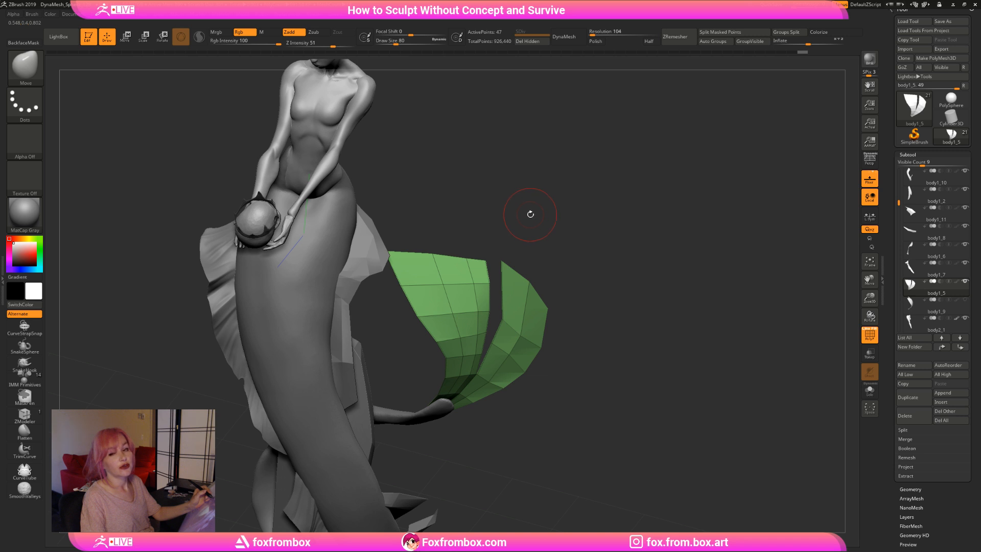
{"action": "left_click_drag", "start_coordinate": [531, 215], "coordinate": [512, 226]}
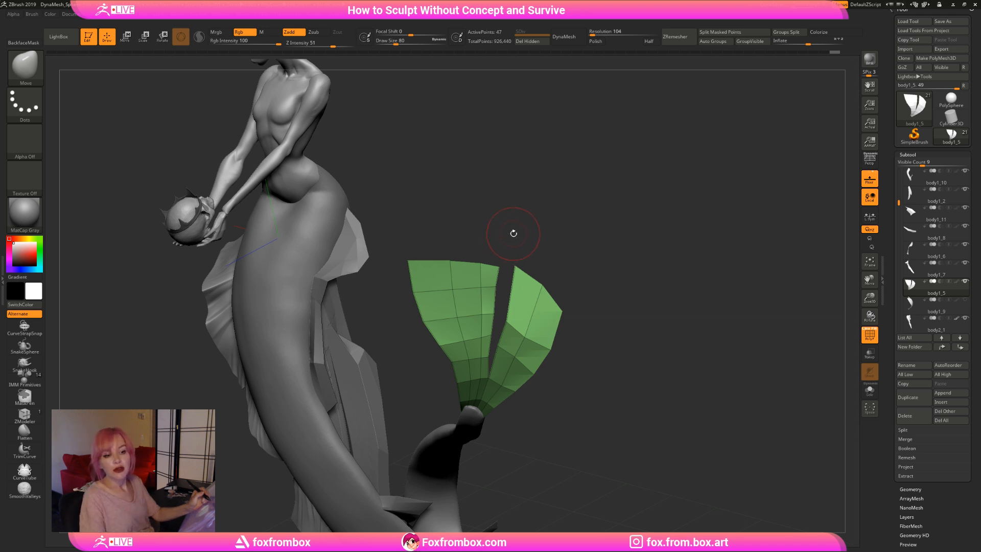
{"action": "left_click_drag", "start_coordinate": [513, 234], "coordinate": [523, 227]}
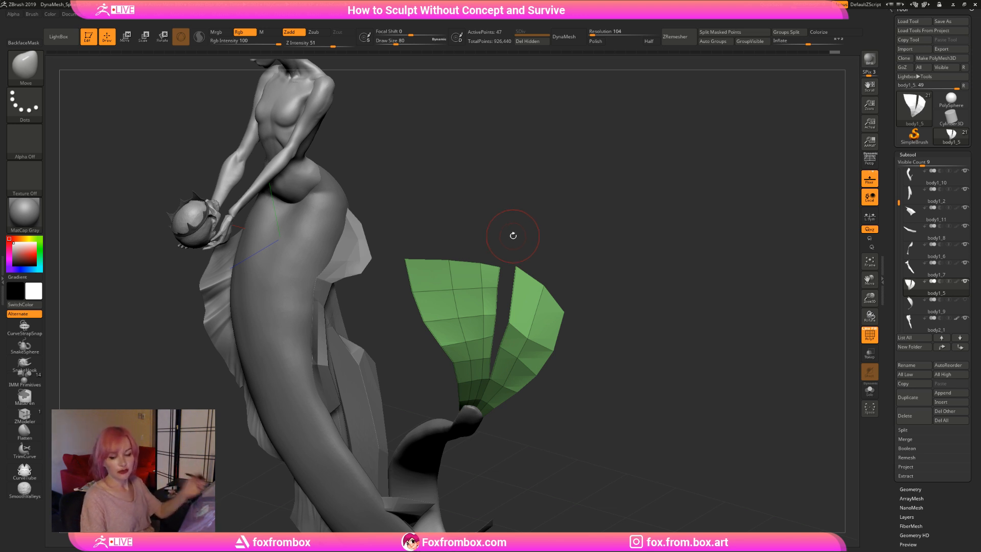
{"action": "mouse_move", "coordinate": [552, 197]}
{"action": "left_mouse_down"}
{"action": "mouse_move", "coordinate": [479, 264]}
{"action": "mouse_move", "coordinate": [475, 241]}
{"action": "mouse_move", "coordinate": [502, 209]}
{"action": "mouse_move", "coordinate": [514, 210]}
{"action": "mouse_move", "coordinate": [490, 230]}
{"action": "mouse_move", "coordinate": [500, 204]}
{"action": "mouse_move", "coordinate": [440, 240]}
{"action": "left_mouse_up"}
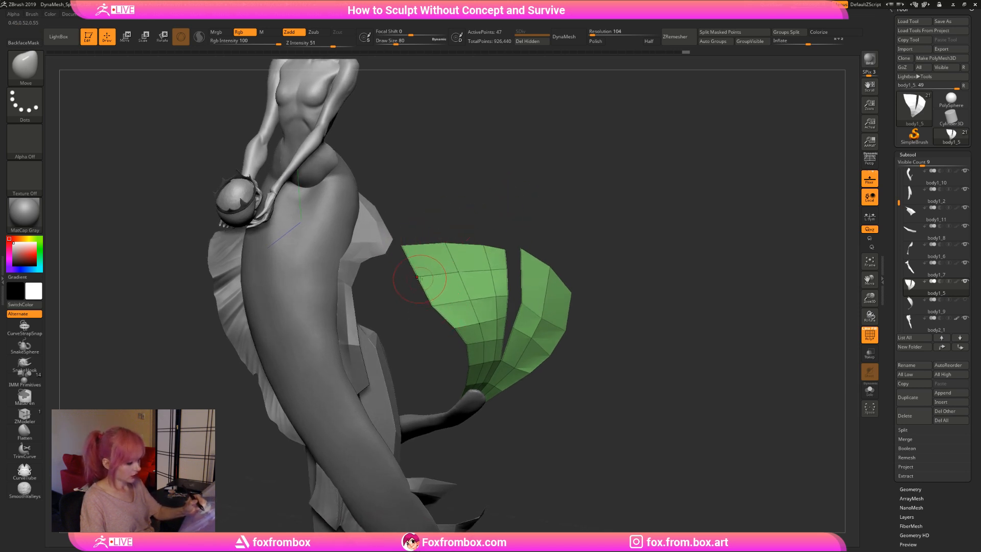
{"action": "left_click_drag", "start_coordinate": [491, 249], "coordinate": [522, 254]}
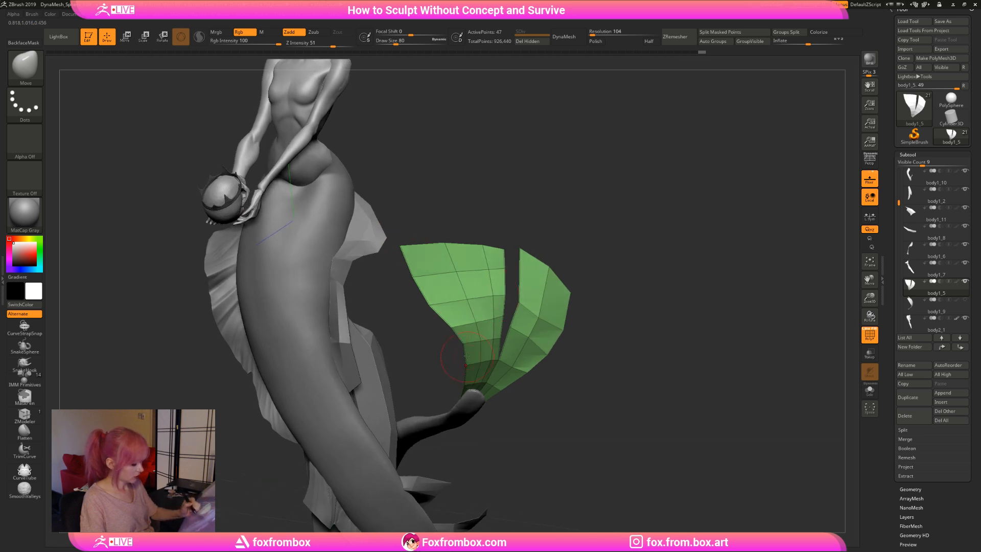
{"action": "left_click_drag", "start_coordinate": [505, 188], "coordinate": [489, 219]}
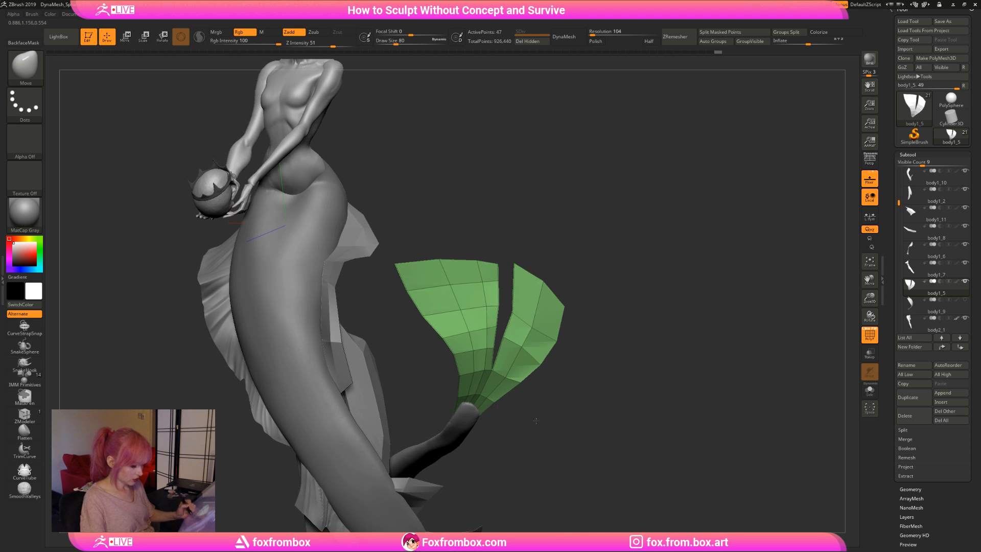
Shift the base of the split and the lobes' inner borders toward the narrower lobe, reducing the draw size to 41.
{"action": "left_click_drag", "start_coordinate": [541, 413], "coordinate": [526, 388], "text": "alt"}
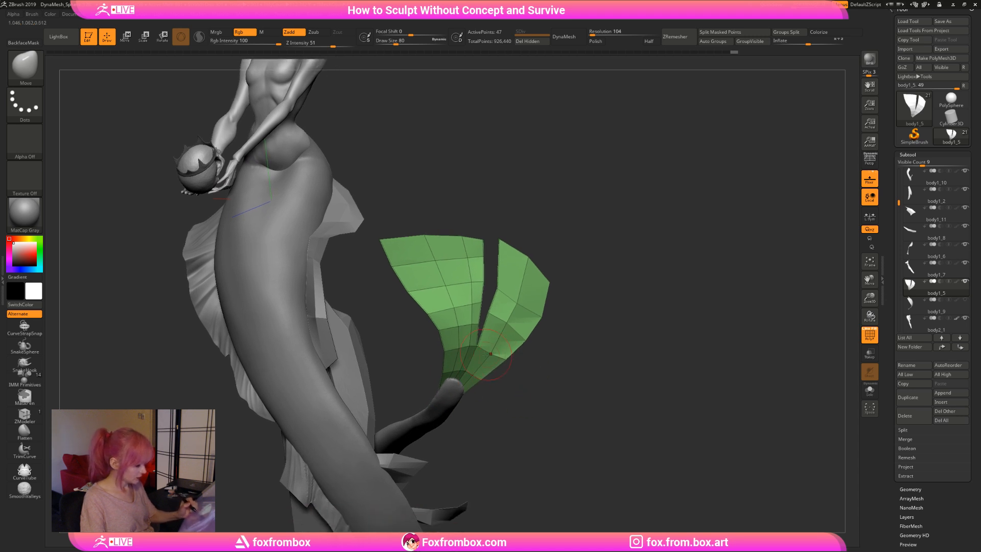
{"action": "mouse_move", "coordinate": [501, 348]}
{"action": "left_mouse_down"}
{"action": "mouse_move", "coordinate": [482, 314]}
{"action": "mouse_move", "coordinate": [495, 333]}
{"action": "mouse_move", "coordinate": [529, 346]}
{"action": "left_mouse_up"}
{"action": "left_click", "coordinate": [407, 42]}
{"action": "left_click", "coordinate": [399, 43]}
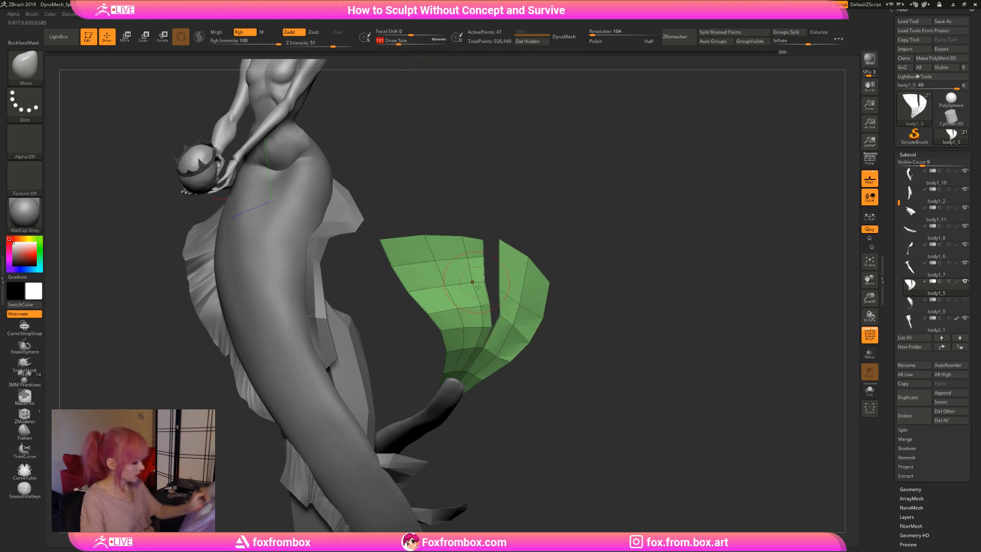
{"action": "left_click", "coordinate": [391, 44]}
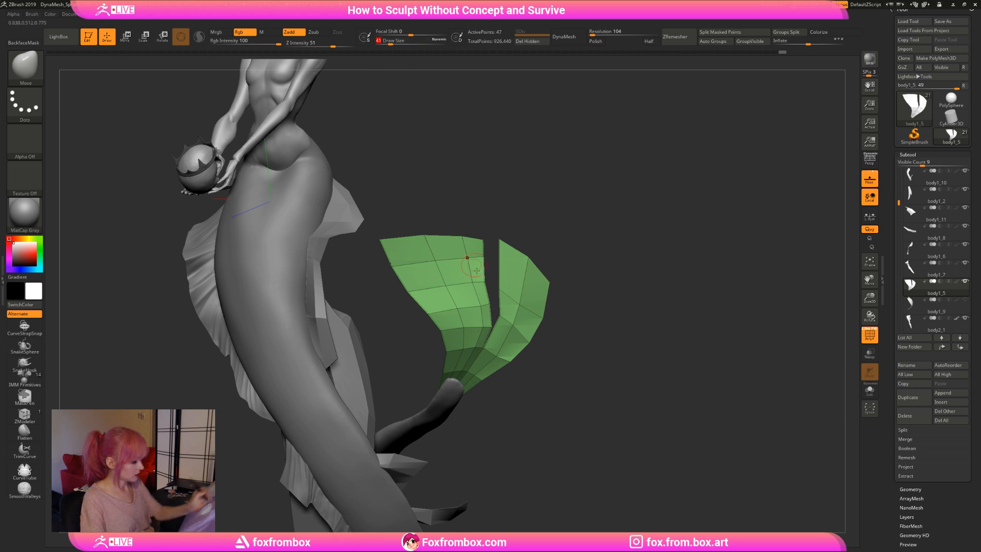
Adjust the tail fin's overall bend from the side view using the Move brush at draw size 163.
{"action": "mouse_move", "coordinate": [586, 340]}
{"action": "left_mouse_down"}
{"action": "mouse_move", "coordinate": [429, 339]}
{"action": "mouse_move", "coordinate": [503, 347]}
{"action": "mouse_move", "coordinate": [486, 352]}
{"action": "mouse_move", "coordinate": [665, 327]}
{"action": "mouse_move", "coordinate": [708, 335]}
{"action": "left_mouse_up"}
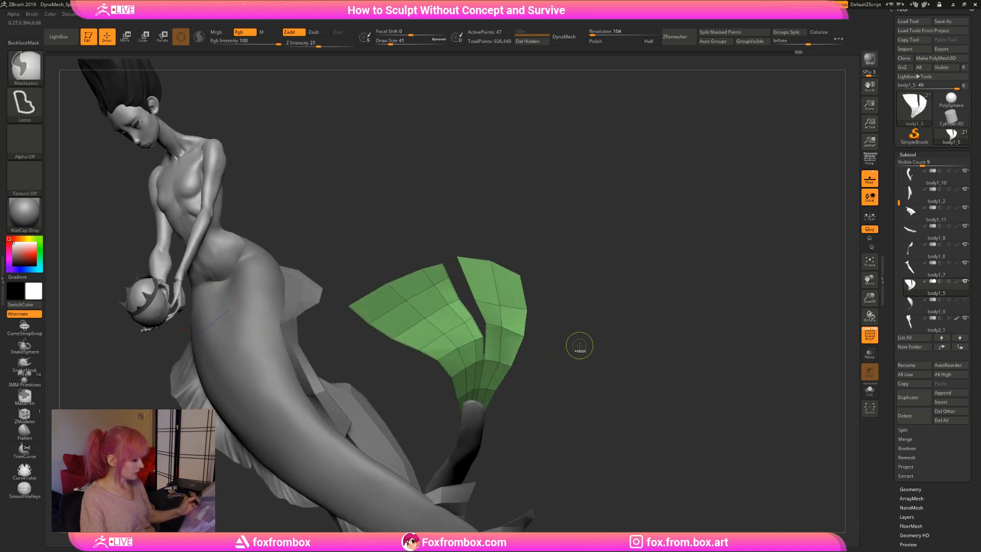
{"action": "mouse_move", "coordinate": [577, 264]}
{"action": "left_mouse_down", "text": "ctrl"}
{"action": "mouse_move", "coordinate": [518, 331]}
{"action": "mouse_move", "coordinate": [511, 439]}
{"action": "mouse_move", "coordinate": [537, 409]}
{"action": "left_mouse_up", "text": "ctrl"}
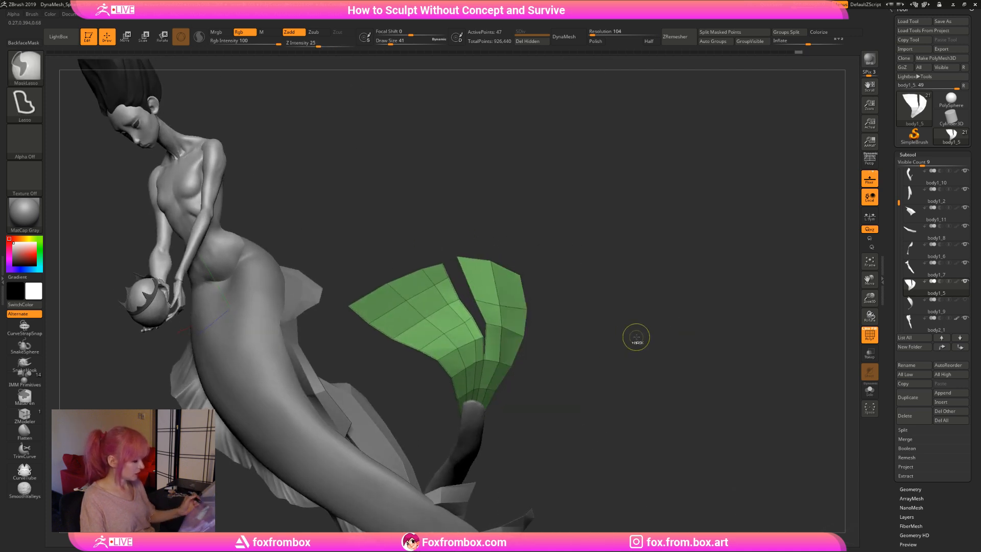
{"action": "left_click", "coordinate": [636, 339], "text": "ctrl"}
{"action": "left_click_drag", "start_coordinate": [638, 340], "coordinate": [615, 317]}
{"action": "left_click_drag", "start_coordinate": [391, 44], "coordinate": [404, 44]}
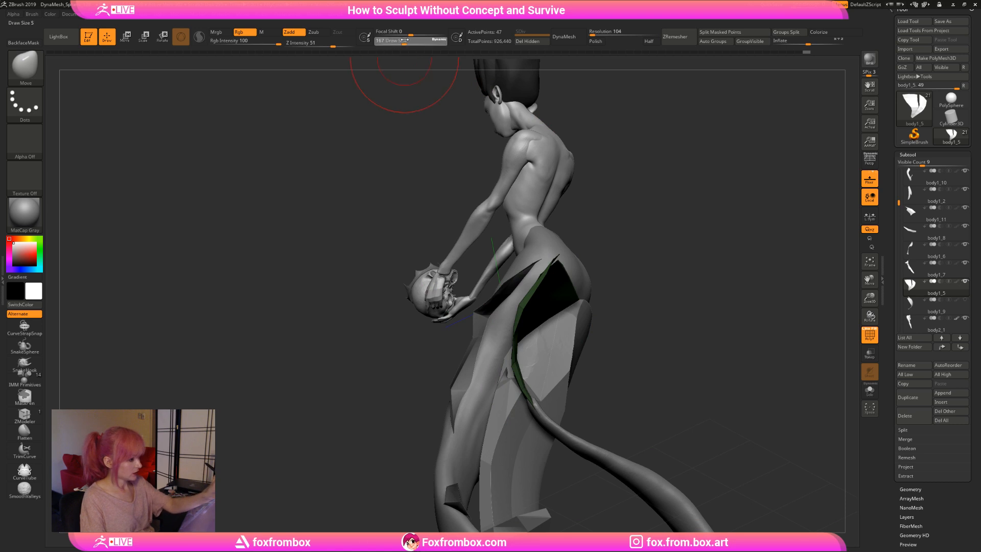
{"action": "mouse_move", "coordinate": [650, 294]}
{"action": "left_mouse_down", "text": "alt"}
{"action": "mouse_move", "coordinate": [623, 295]}
{"action": "mouse_move", "coordinate": [635, 306]}
{"action": "mouse_move", "coordinate": [562, 320]}
{"action": "mouse_move", "coordinate": [540, 312]}
{"action": "mouse_move", "coordinate": [461, 234]}
{"action": "mouse_move", "coordinate": [478, 409]}
{"action": "left_mouse_up", "text": "alt"}
{"action": "left_click", "coordinate": [552, 385], "text": "ctrl"}
{"action": "left_click_drag", "start_coordinate": [608, 327], "coordinate": [499, 354]}
{"action": "left_click_drag", "start_coordinate": [494, 312], "coordinate": [492, 329]}
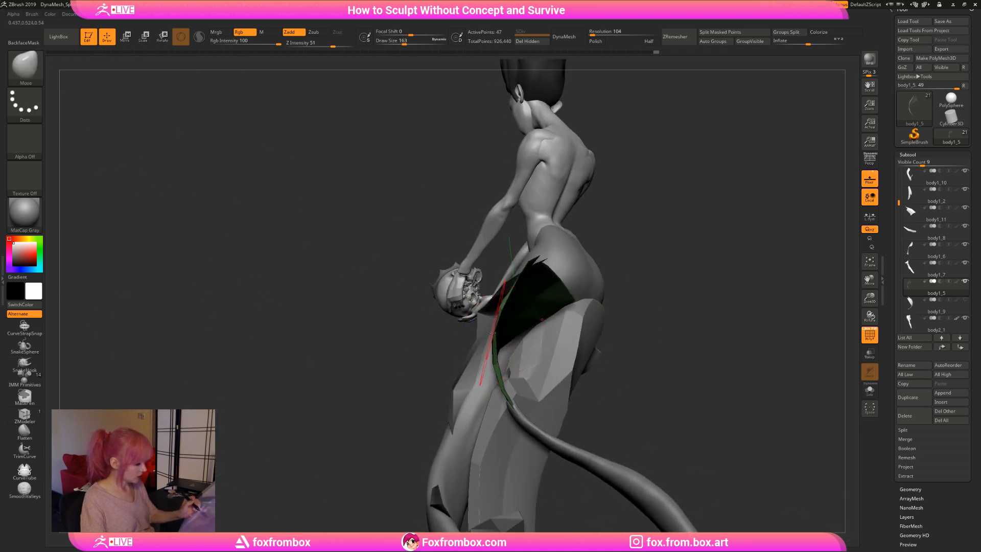
Shape the fin's backward sweep from the side and refine its points with draw sizes 71 and 29.
{"action": "mouse_move", "coordinate": [640, 288]}
{"action": "left_mouse_down"}
{"action": "mouse_move", "coordinate": [771, 294]}
{"action": "mouse_move", "coordinate": [698, 296]}
{"action": "mouse_move", "coordinate": [574, 252]}
{"action": "mouse_move", "coordinate": [624, 263]}
{"action": "mouse_move", "coordinate": [603, 274]}
{"action": "mouse_move", "coordinate": [468, 274]}
{"action": "left_mouse_up"}
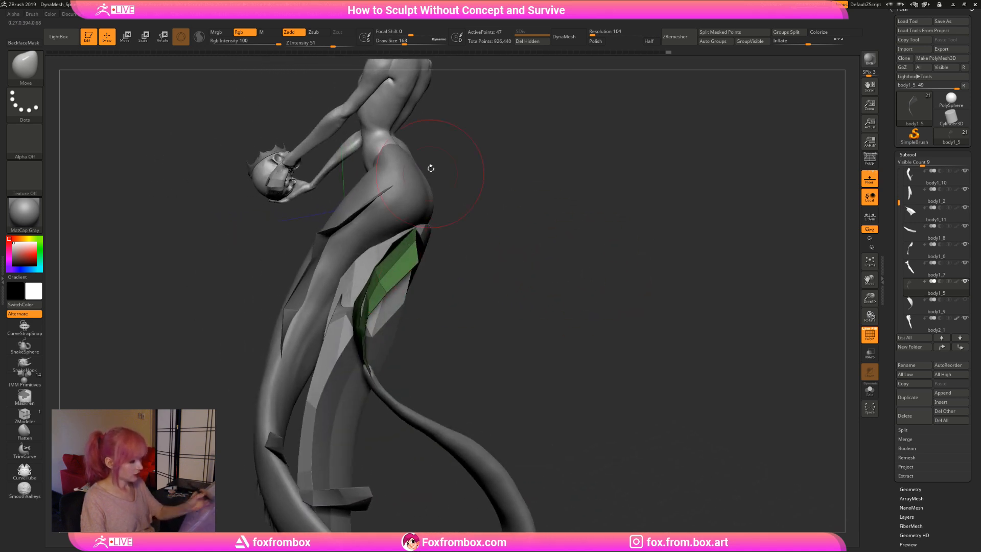
{"action": "left_click_drag", "start_coordinate": [405, 43], "coordinate": [395, 43]}
{"action": "left_click_drag", "start_coordinate": [453, 180], "coordinate": [544, 182]}
{"action": "left_click_drag", "start_coordinate": [544, 182], "coordinate": [532, 291], "text": "alt"}
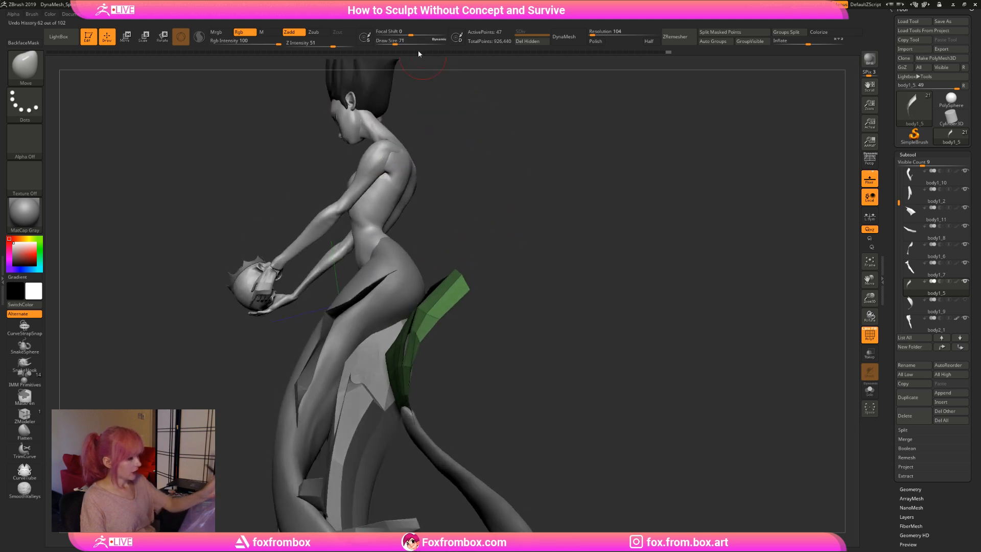
{"action": "left_click_drag", "start_coordinate": [395, 43], "coordinate": [389, 43]}
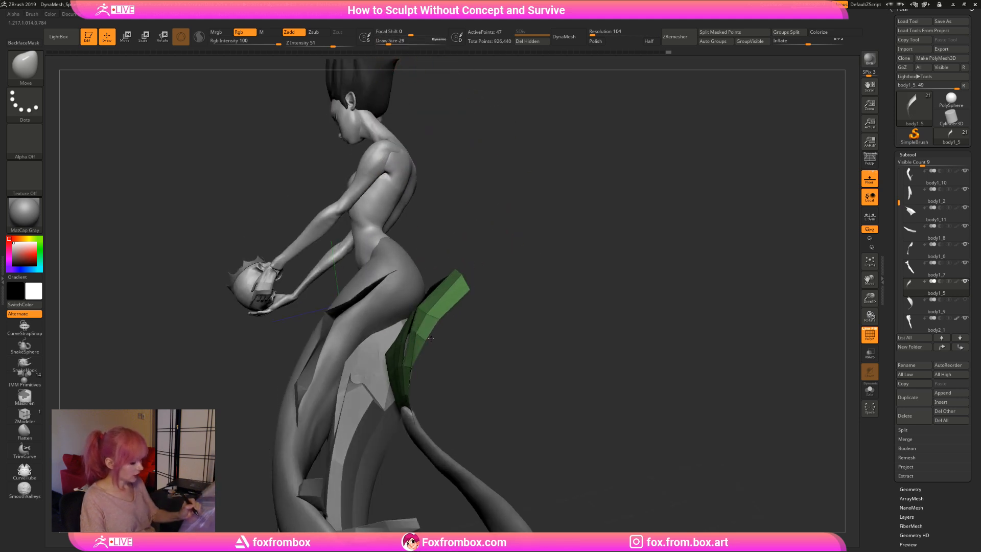
{"action": "mouse_move", "coordinate": [464, 329]}
{"action": "left_mouse_down"}
{"action": "mouse_move", "coordinate": [499, 344]}
{"action": "mouse_move", "coordinate": [524, 320]}
{"action": "mouse_move", "coordinate": [489, 327]}
{"action": "left_mouse_up"}
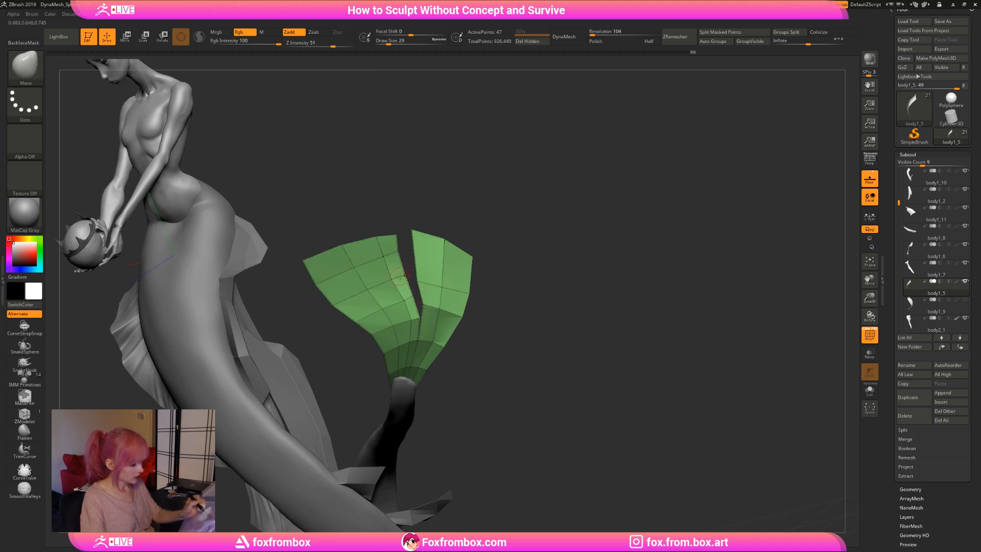
Fine-tune the points of both fin lobes at draw size 29 from front, back and side views.
{"action": "left_click_drag", "start_coordinate": [515, 252], "coordinate": [513, 277]}
{"action": "left_click_drag", "start_coordinate": [533, 243], "coordinate": [443, 293]}
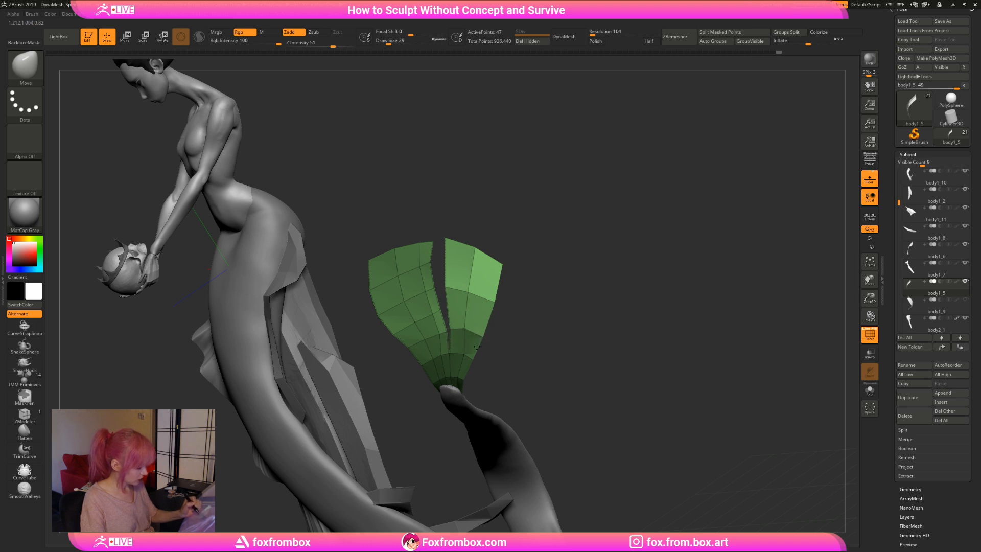
{"action": "mouse_move", "coordinate": [492, 342]}
{"action": "left_mouse_down"}
{"action": "mouse_move", "coordinate": [491, 354]}
{"action": "mouse_move", "coordinate": [516, 339]}
{"action": "mouse_move", "coordinate": [482, 334]}
{"action": "mouse_move", "coordinate": [521, 303]}
{"action": "mouse_move", "coordinate": [489, 325]}
{"action": "left_mouse_up"}
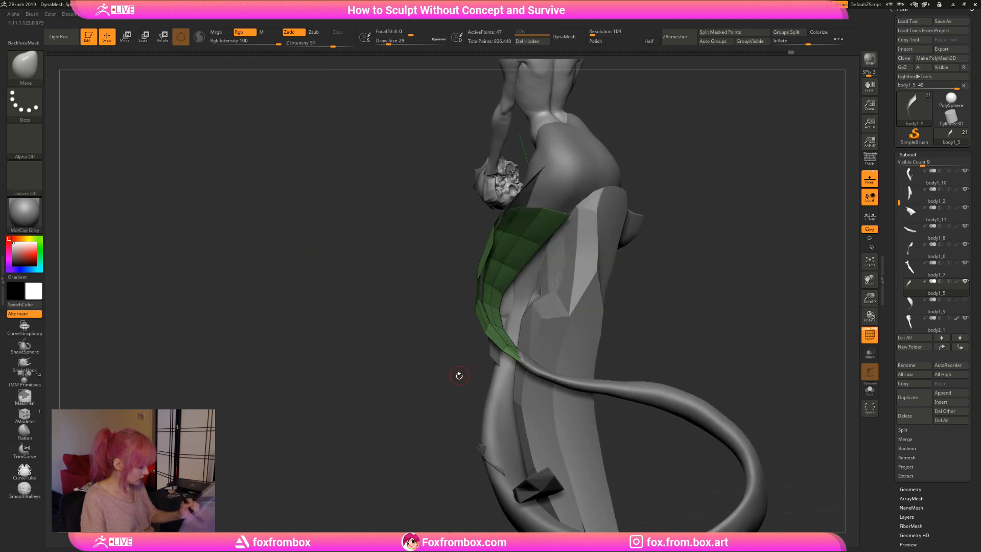
{"action": "left_click_drag", "start_coordinate": [459, 375], "coordinate": [495, 329]}
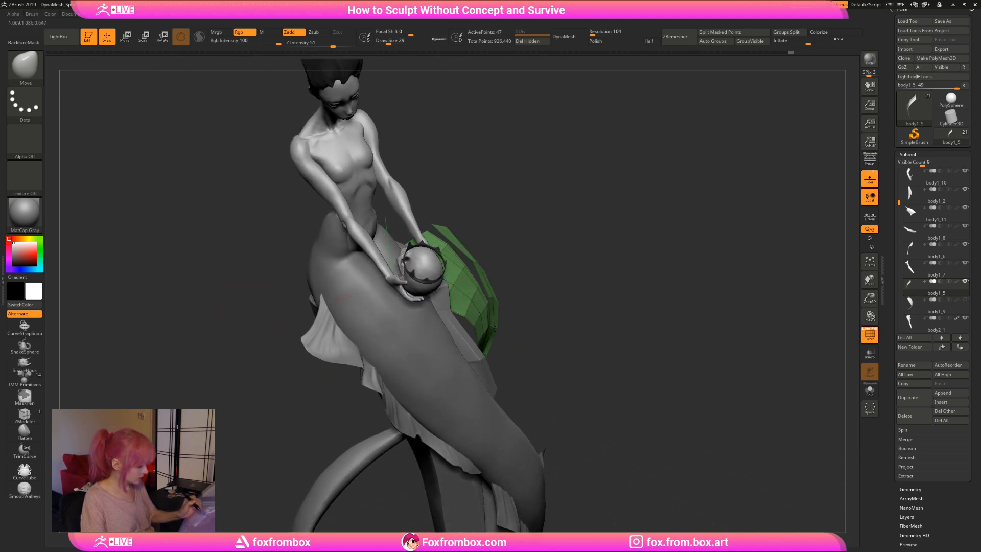
Adjust the upper area of the split tail fin from the front view using the Move brush at draw size 331.
{"action": "left_click_drag", "start_coordinate": [631, 302], "coordinate": [680, 266]}
{"action": "left_click_drag", "start_coordinate": [870, 298], "coordinate": [852, 217]}
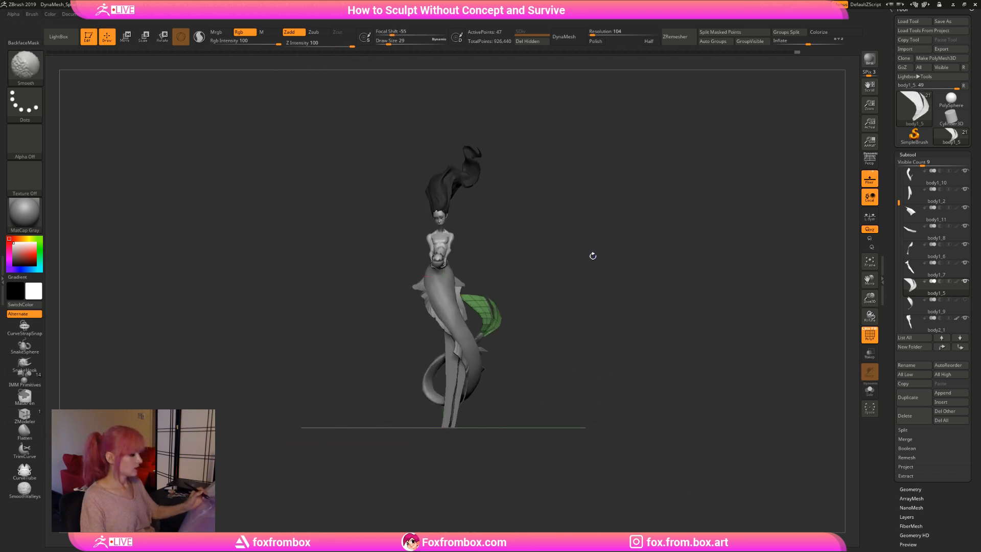
{"action": "left_click_drag", "start_coordinate": [583, 298], "coordinate": [587, 317], "text": "alt"}
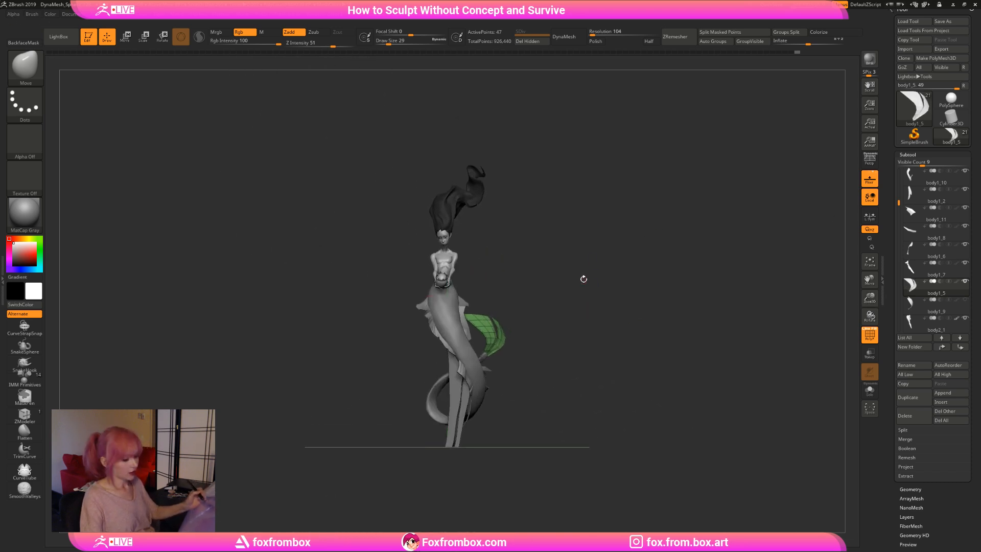
{"action": "left_click", "coordinate": [399, 40]}
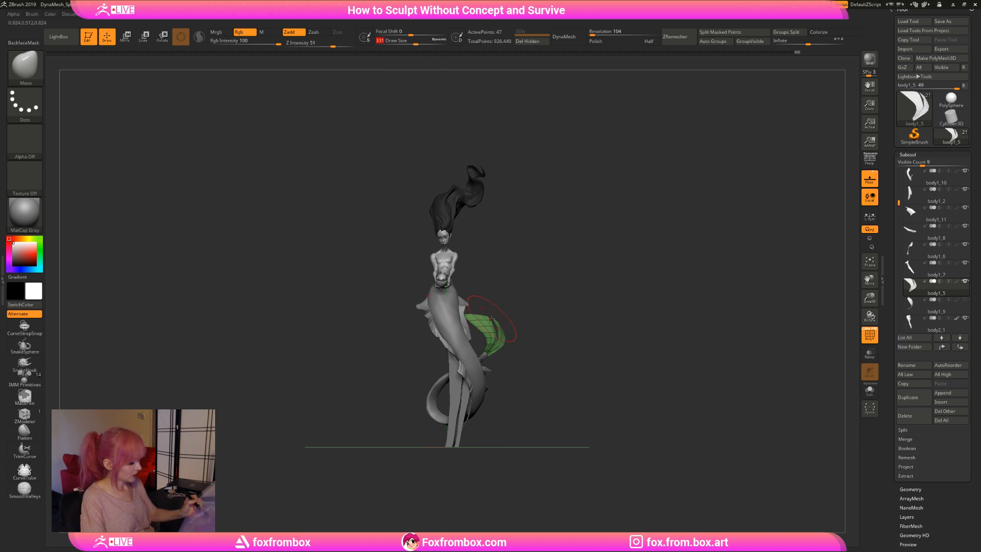
{"action": "left_click_drag", "start_coordinate": [487, 320], "coordinate": [484, 316]}
Refine the tail fin's lobes from angled and front views with the Move brush at draw sizes 177 and 104.
{"action": "left_click", "coordinate": [406, 42]}
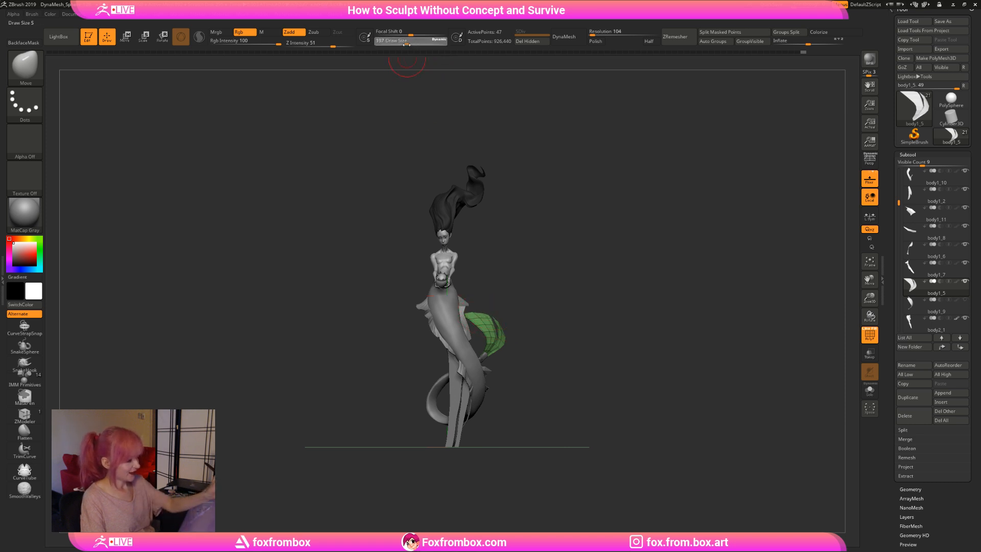
{"action": "mouse_move", "coordinate": [555, 287]}
{"action": "left_mouse_down"}
{"action": "mouse_move", "coordinate": [502, 302]}
{"action": "mouse_move", "coordinate": [514, 301]}
{"action": "left_mouse_up"}
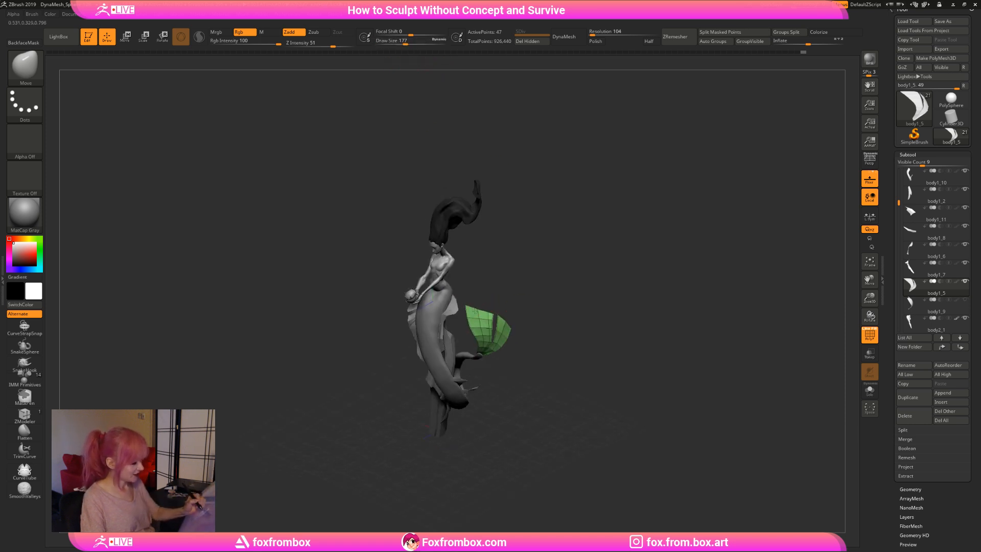
{"action": "mouse_move", "coordinate": [545, 267]}
{"action": "left_mouse_down"}
{"action": "mouse_move", "coordinate": [567, 278]}
{"action": "mouse_move", "coordinate": [545, 273]}
{"action": "mouse_move", "coordinate": [549, 289]}
{"action": "left_mouse_up"}
{"action": "left_click", "coordinate": [399, 42]}
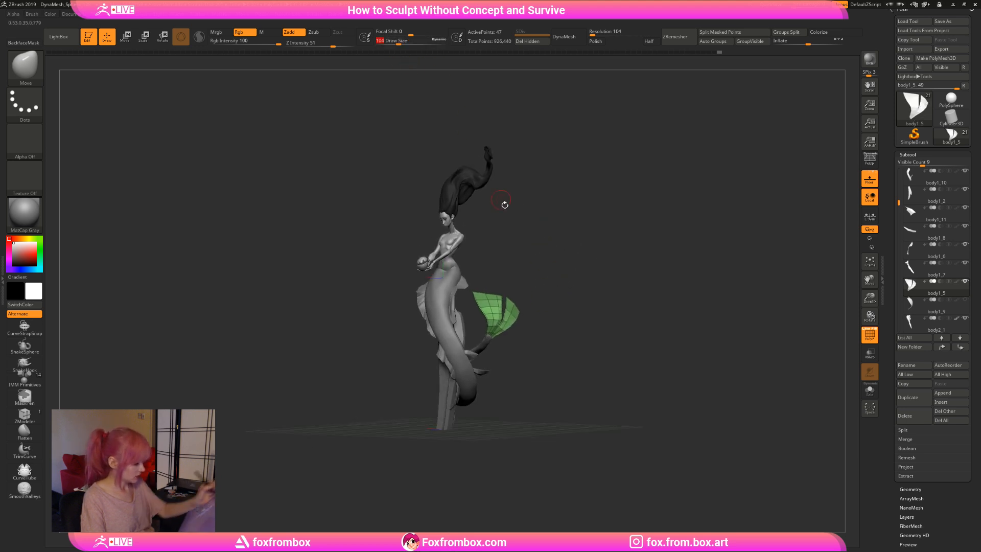
{"action": "left_click_drag", "start_coordinate": [504, 205], "coordinate": [500, 310]}
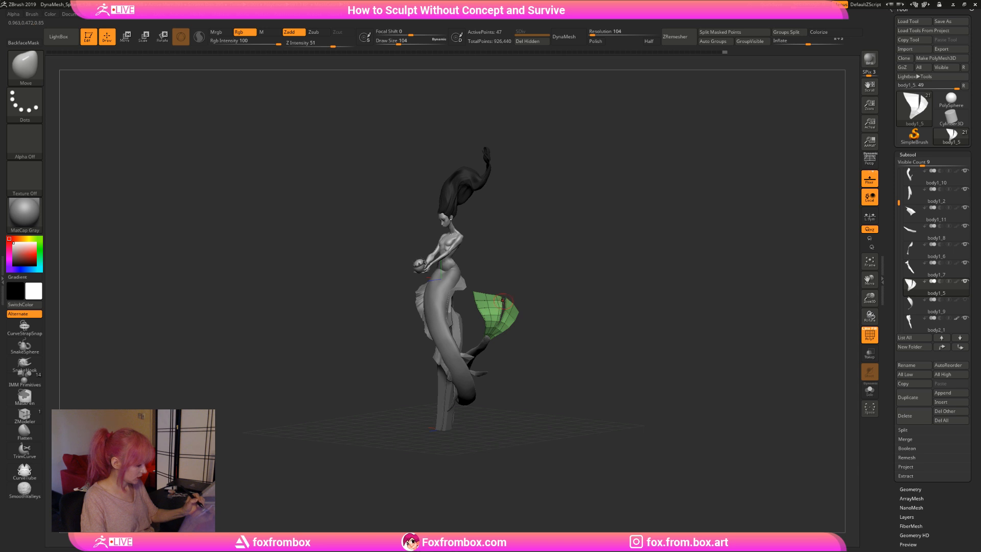
{"action": "left_click_drag", "start_coordinate": [542, 282], "coordinate": [565, 273]}
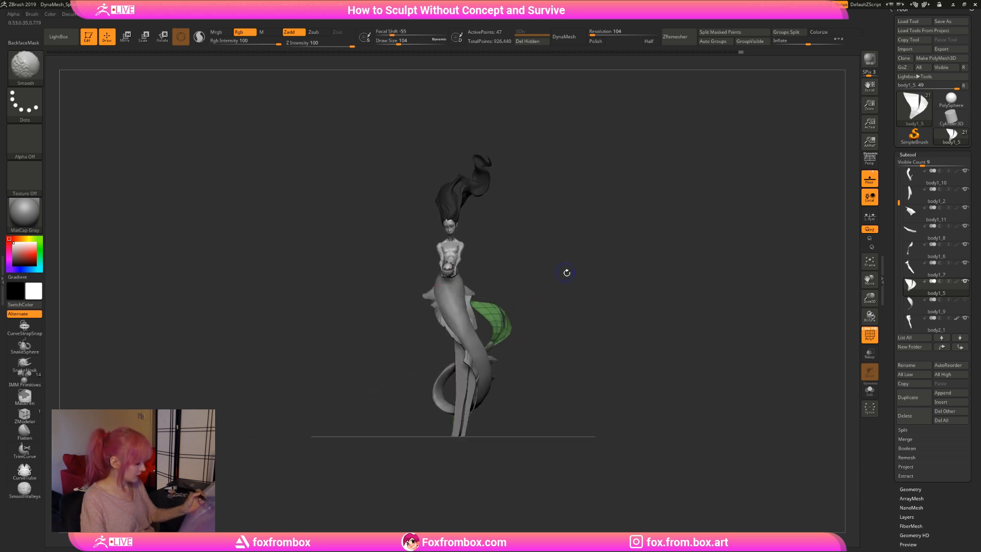
Examine the mermaid's silhouette and tail fin shape from several angles with the polygon wireframe temporarily hidden.
{"action": "left_click_drag", "start_coordinate": [870, 298], "coordinate": [795, 241]}
{"action": "left_click_drag", "start_coordinate": [562, 272], "coordinate": [544, 306]}
{"action": "left_click_drag", "start_coordinate": [870, 298], "coordinate": [878, 358]}
{"action": "left_click", "coordinate": [870, 335]}
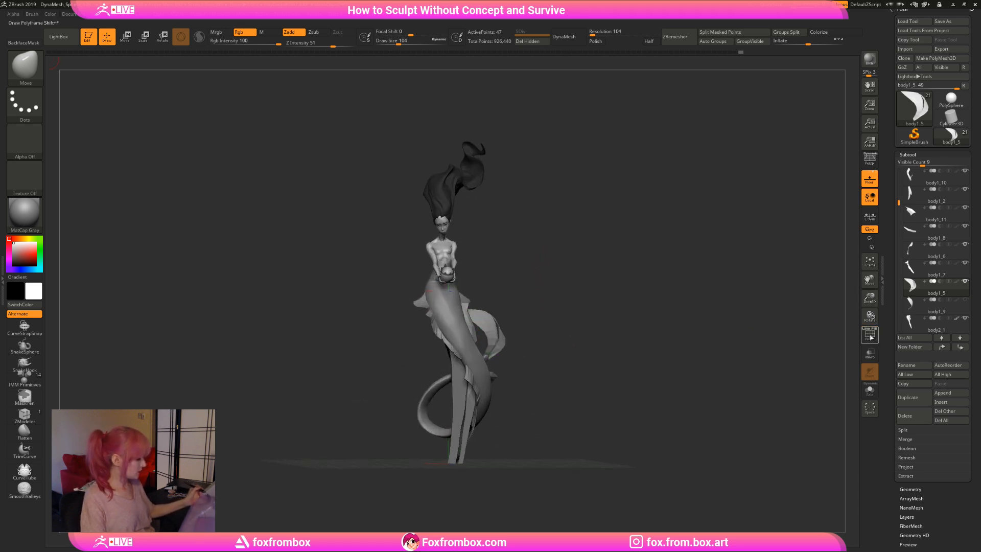
{"action": "left_click_drag", "start_coordinate": [605, 345], "coordinate": [581, 371], "text": "alt"}
{"action": "left_click_drag", "start_coordinate": [870, 298], "coordinate": [863, 353]}
{"action": "left_click_drag", "start_coordinate": [683, 293], "coordinate": [652, 327]}
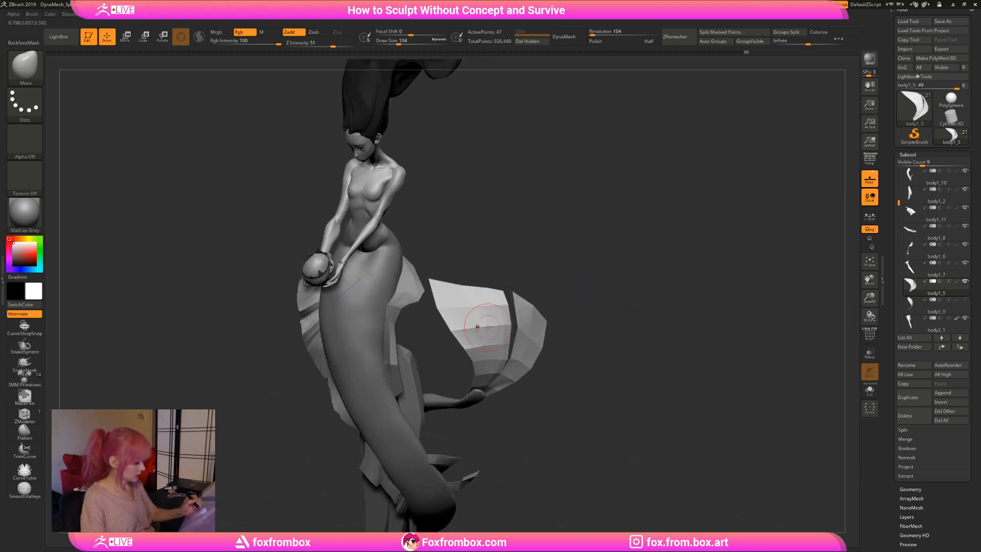
{"action": "left_click", "coordinate": [870, 335]}
Insert an edge loop along the wider fin lobe near the split using the ZModeler brush.
{"action": "left_click_drag", "start_coordinate": [598, 287], "coordinate": [569, 302], "text": "alt"}
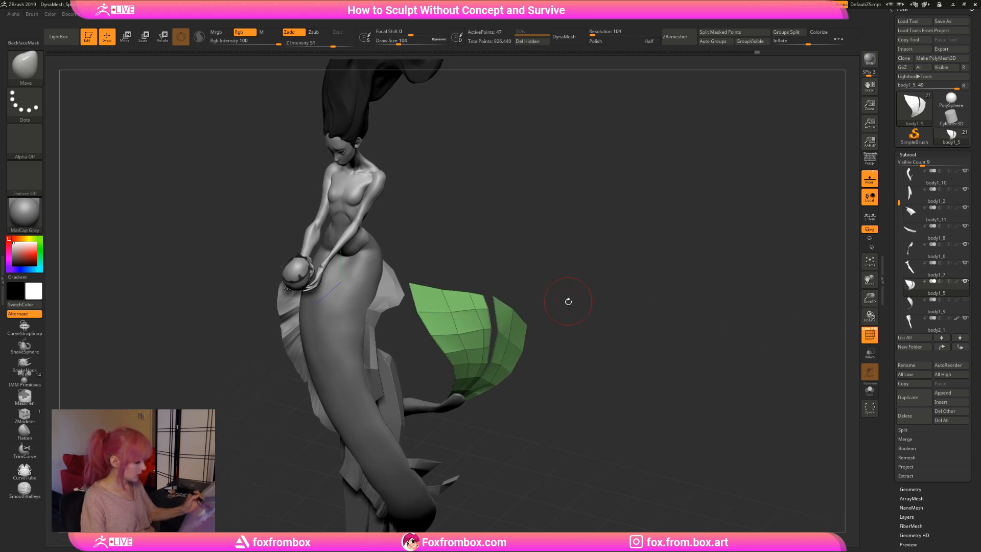
{"action": "key", "text": "b"}
{"action": "key", "text": "z"}
{"action": "key", "text": "m"}
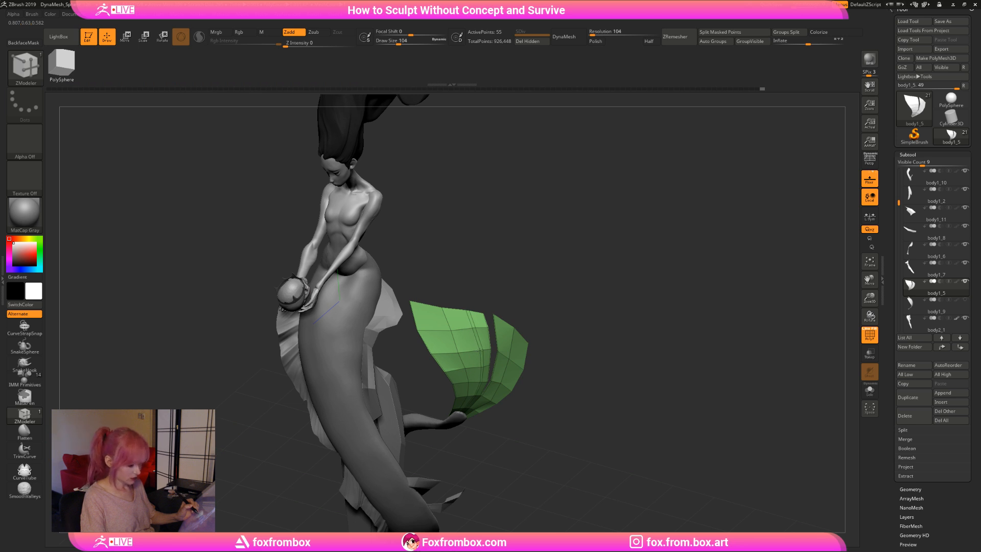
Refine the narrow strip of polygons on the wider fin lobe with ZModeler, reducing the draw size to 46 and then 20.
{"action": "left_click", "coordinate": [392, 42]}
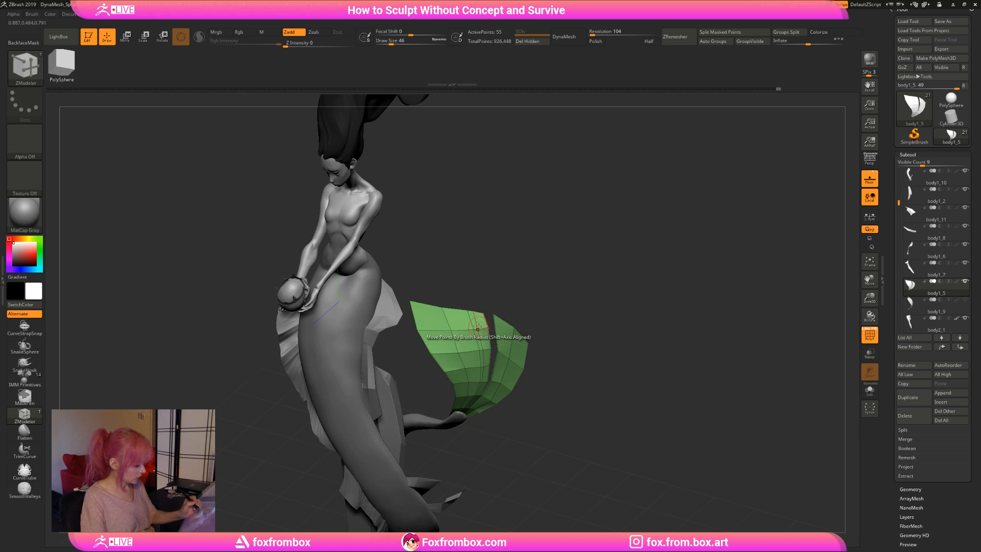
{"action": "left_click_drag", "start_coordinate": [408, 42], "coordinate": [386, 42]}
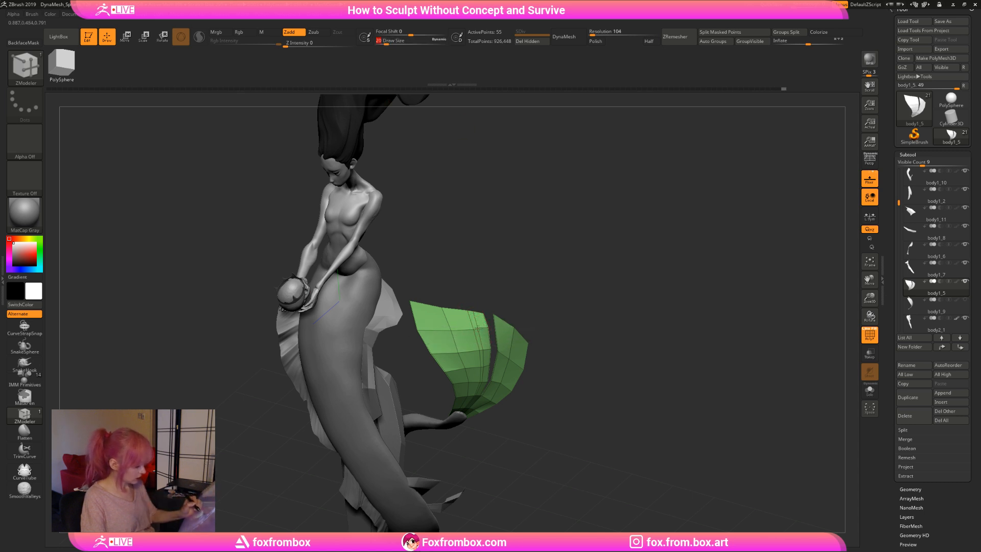
{"action": "left_click_drag", "start_coordinate": [548, 279], "coordinate": [530, 291]}
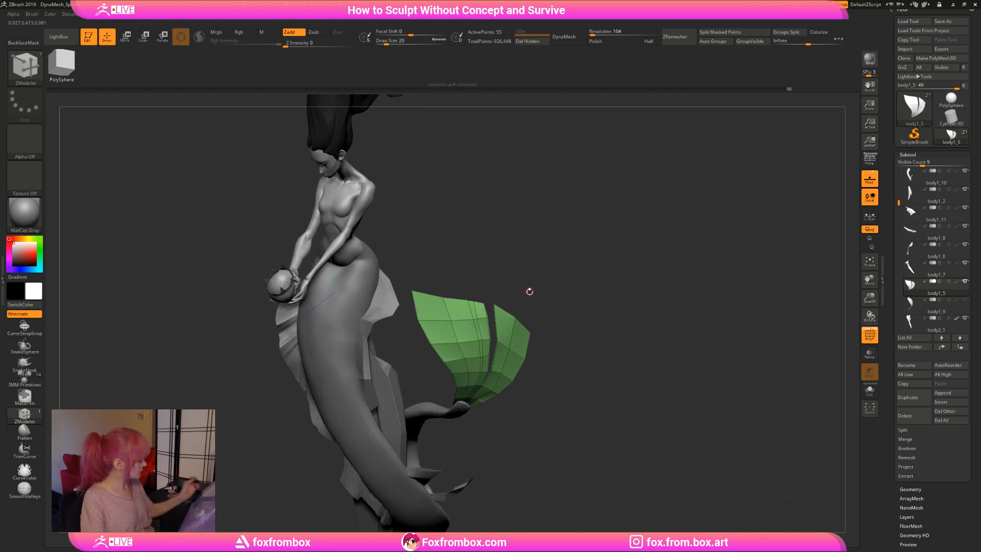
{"action": "left_click_drag", "start_coordinate": [529, 291], "coordinate": [471, 333], "text": "alt"}
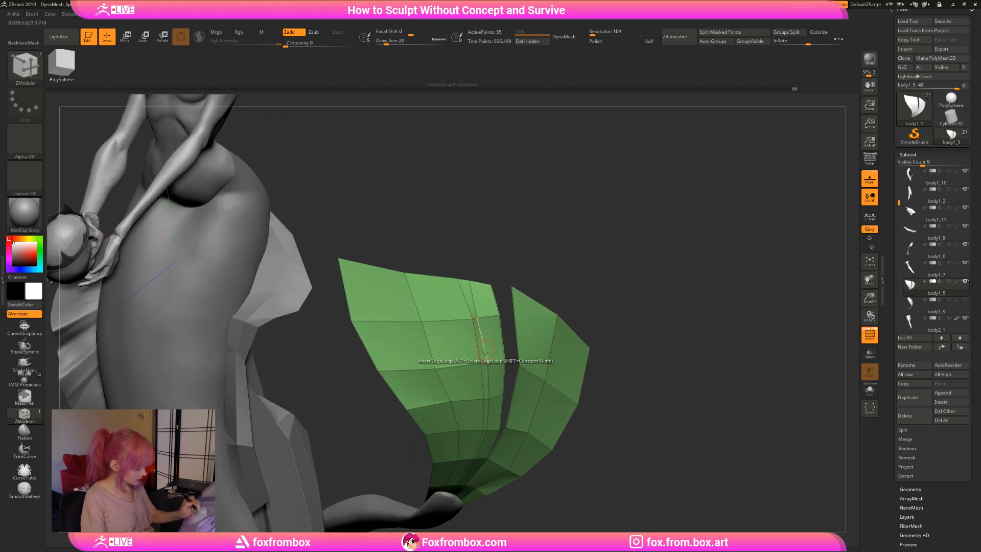
{"action": "left_click", "coordinate": [485, 350]}
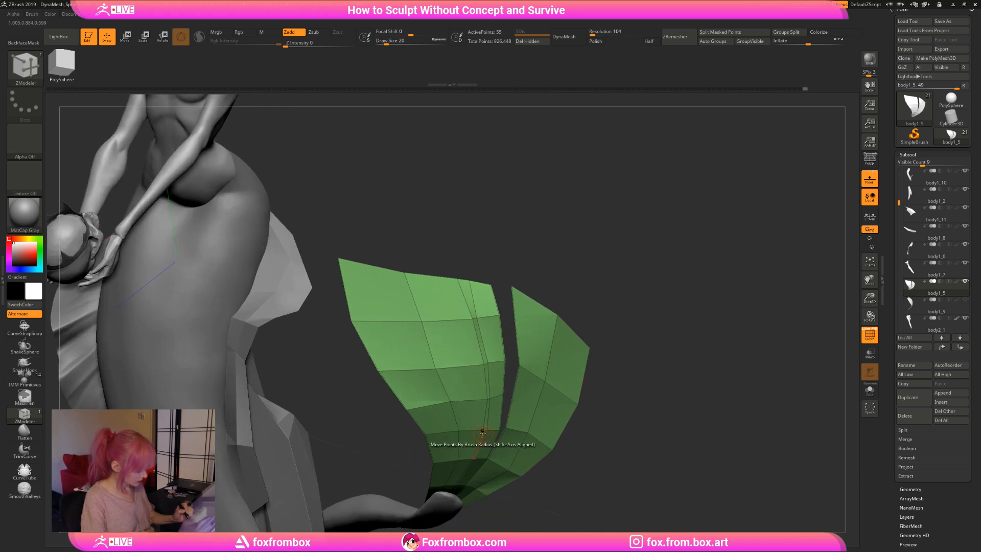
Isolate the tail fin and cut a notch in the wider lobe's outer edge by deleting the narrow strip's end polygon with ZModeler.
{"action": "left_click_drag", "start_coordinate": [573, 389], "coordinate": [562, 289]}
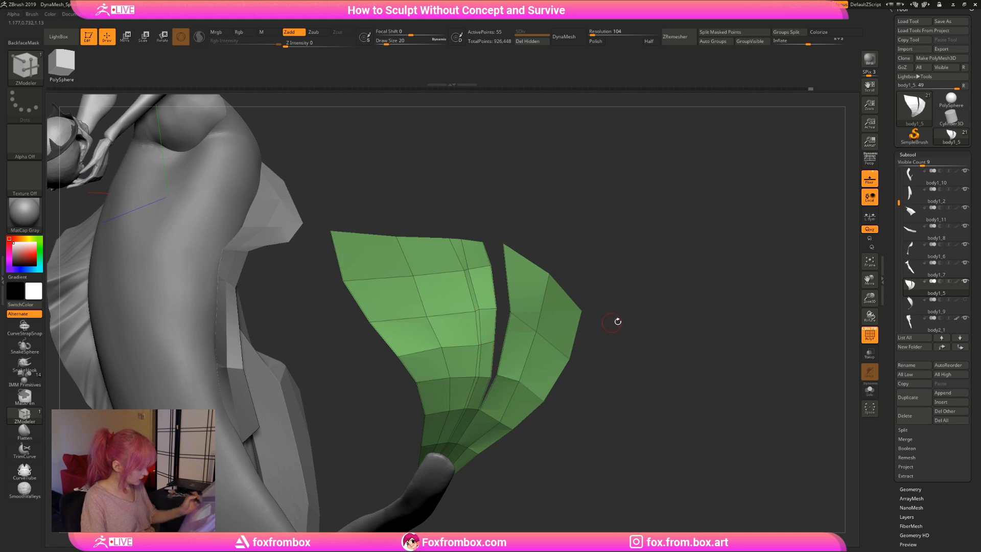
{"action": "key", "text": "shift+alt+s"}
{"action": "left_click_drag", "start_coordinate": [618, 322], "coordinate": [659, 315], "text": "alt"}
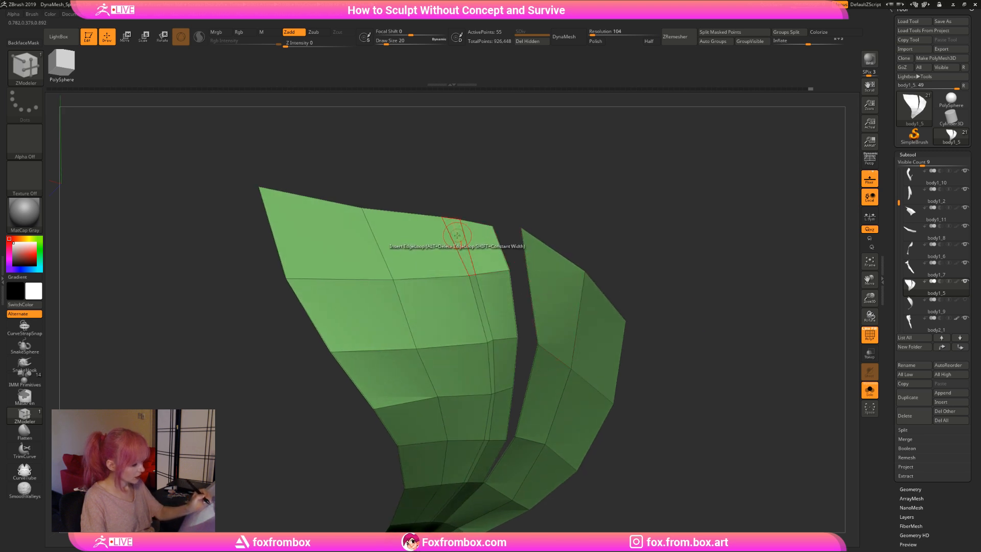
{"action": "key", "text": "space"}
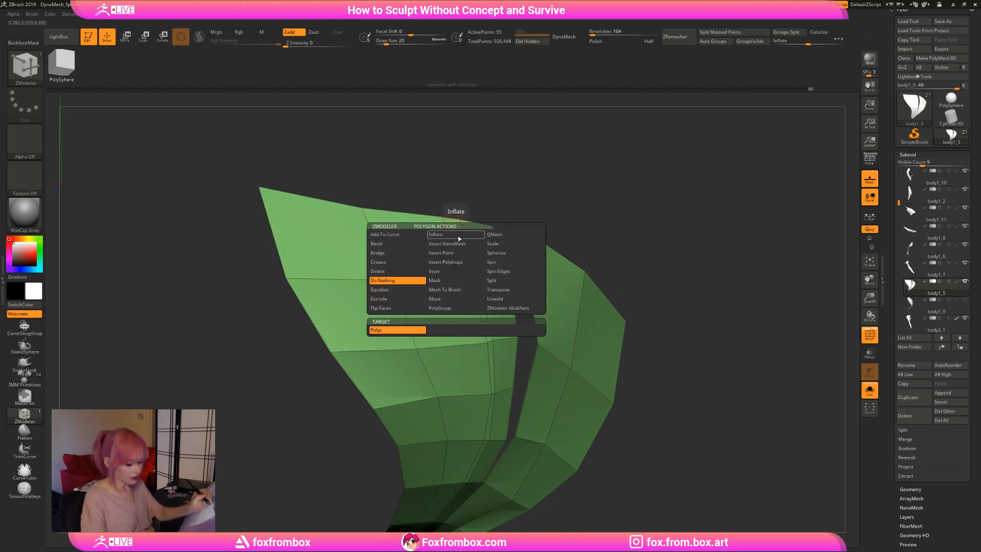
{"action": "left_click", "coordinate": [378, 271]}
{"action": "left_click", "coordinate": [385, 330]}
Delete the extra edge loop running from the notch to the fin's base, and show the whole mermaid again.
{"action": "left_click_drag", "start_coordinate": [613, 221], "coordinate": [576, 200]}
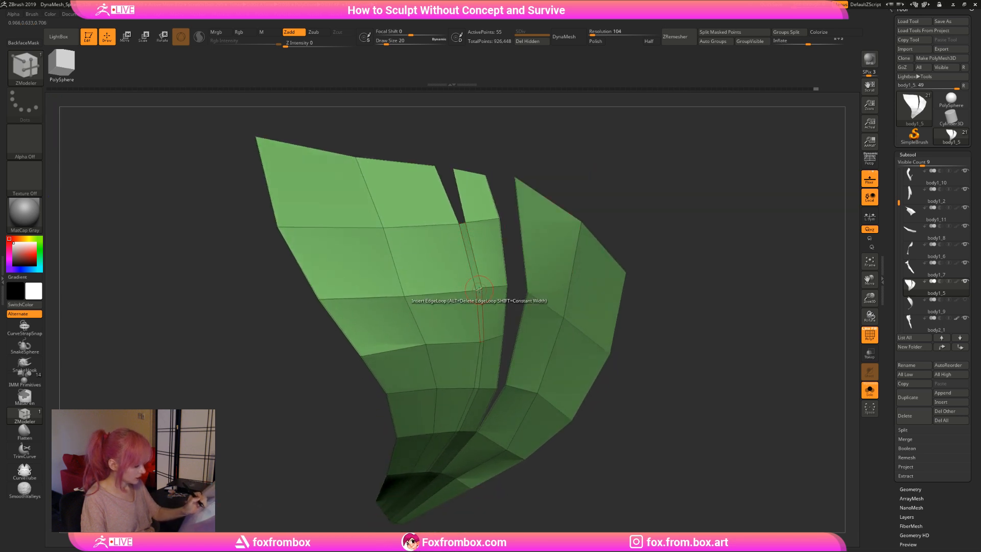
{"action": "left_click_drag", "start_coordinate": [659, 241], "coordinate": [646, 221]}
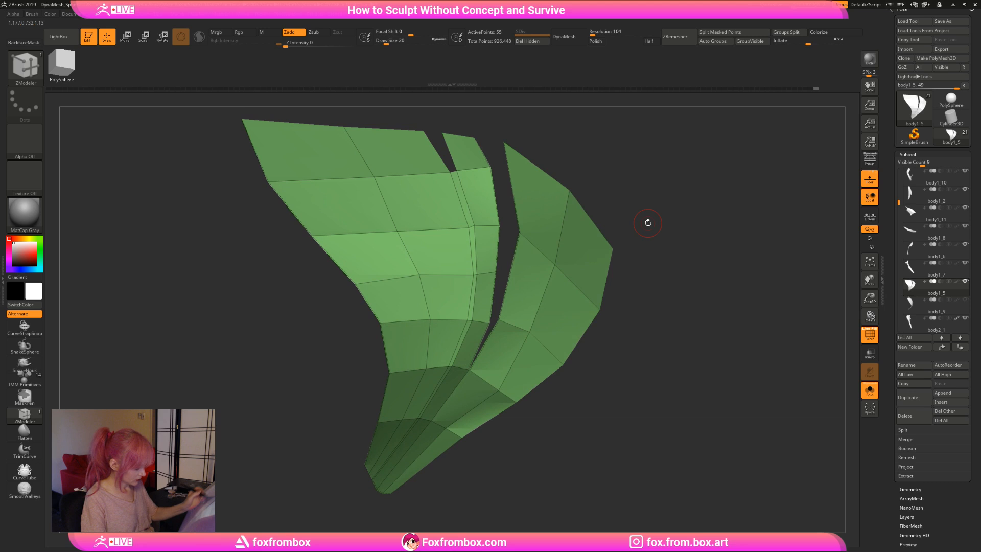
{"action": "key", "text": "space"}
{"action": "left_click", "coordinate": [463, 333], "text": "alt"}
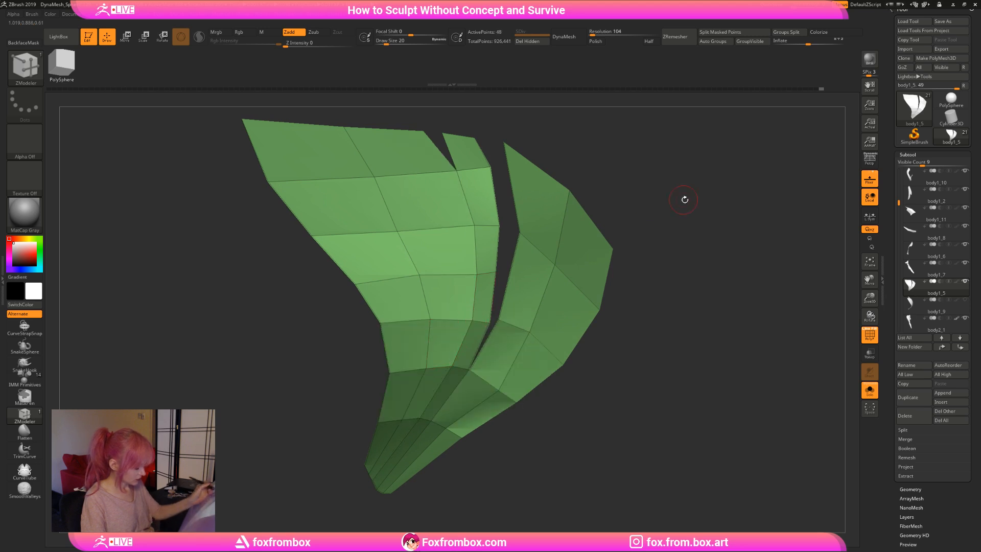
{"action": "mouse_move", "coordinate": [683, 199]}
{"action": "left_mouse_down"}
{"action": "mouse_move", "coordinate": [616, 255]}
{"action": "mouse_move", "coordinate": [611, 287]}
{"action": "mouse_move", "coordinate": [565, 370]}
{"action": "mouse_move", "coordinate": [565, 404]}
{"action": "mouse_move", "coordinate": [606, 393]}
{"action": "left_mouse_up"}
{"action": "left_click", "coordinate": [870, 390]}
Open the Geometry crease settings and examine the fin's notch, split and topology from near and far.
{"action": "left_click_drag", "start_coordinate": [909, 496], "coordinate": [909, 494]}
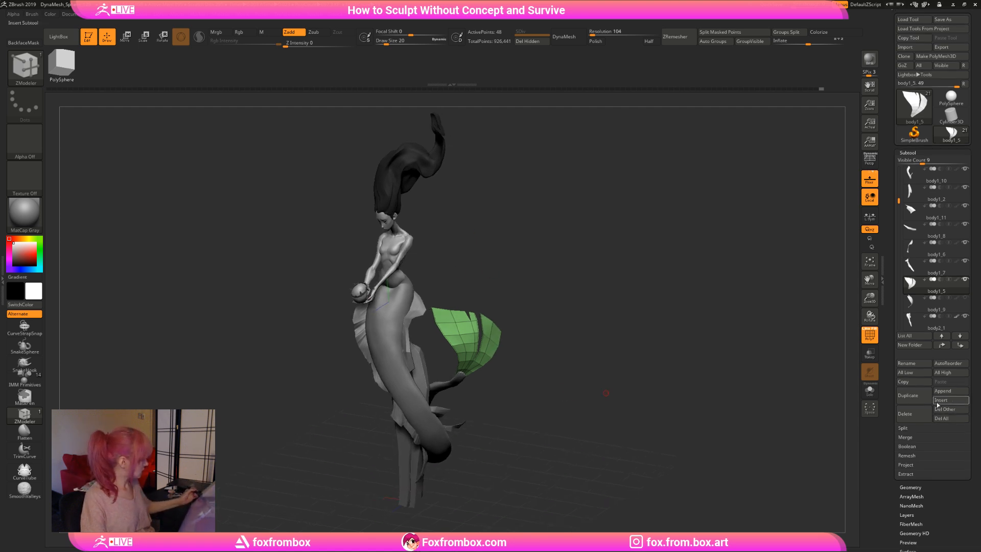
{"action": "left_click", "coordinate": [910, 488]}
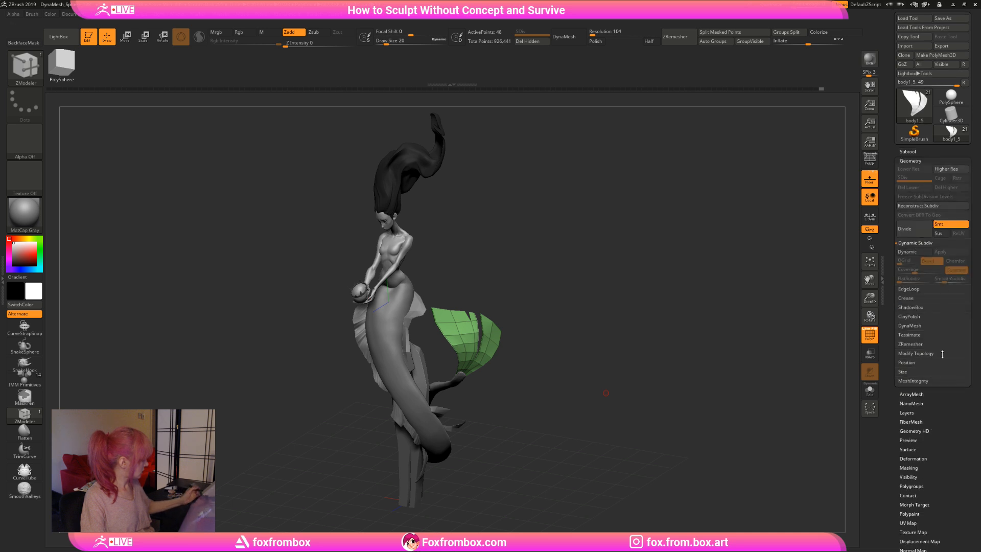
{"action": "left_click", "coordinate": [910, 299]}
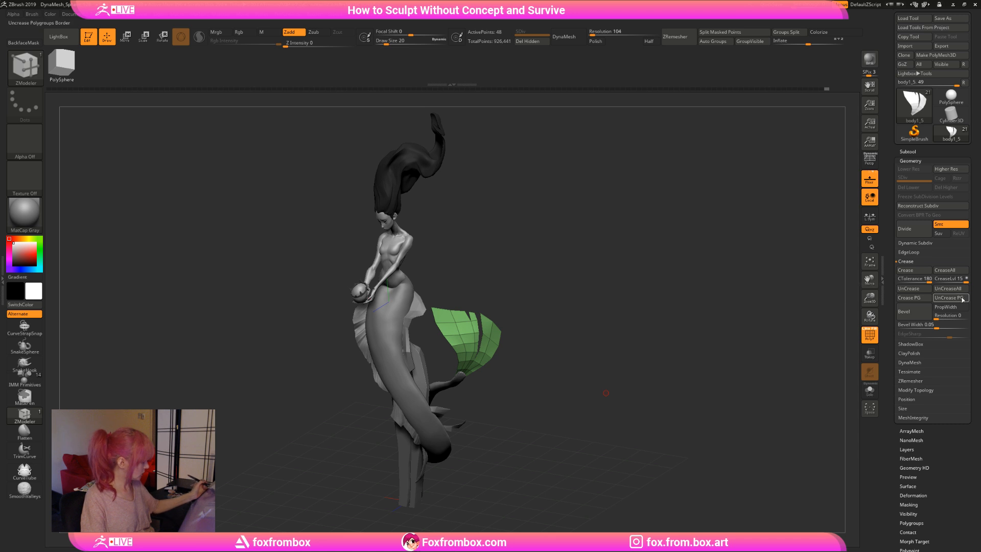
{"action": "left_click_drag", "start_coordinate": [662, 368], "coordinate": [864, 337]}
{"action": "left_click_drag", "start_coordinate": [767, 317], "coordinate": [695, 351], "text": "alt"}
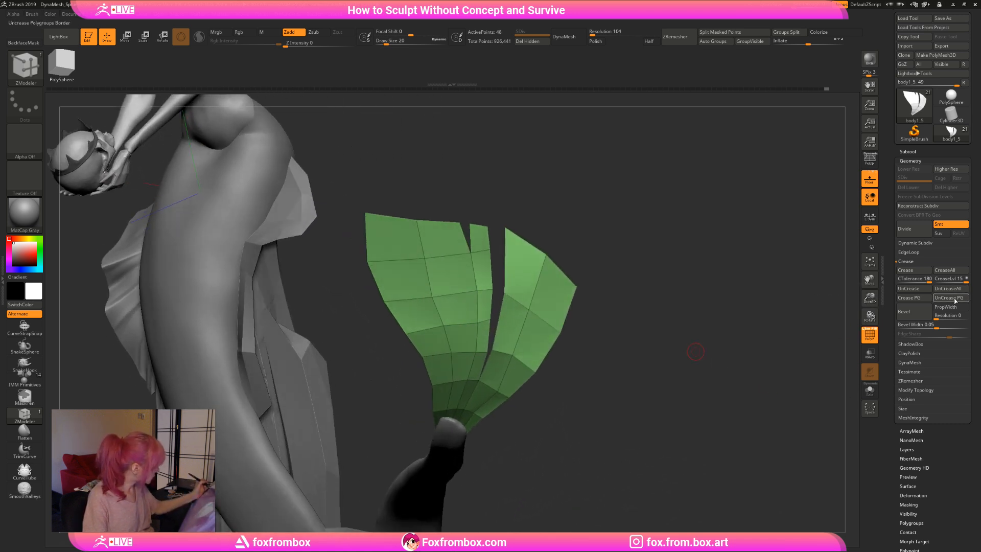
{"action": "left_click_drag", "start_coordinate": [620, 344], "coordinate": [815, 329]}
{"action": "left_click_drag", "start_coordinate": [870, 298], "coordinate": [707, 356]}
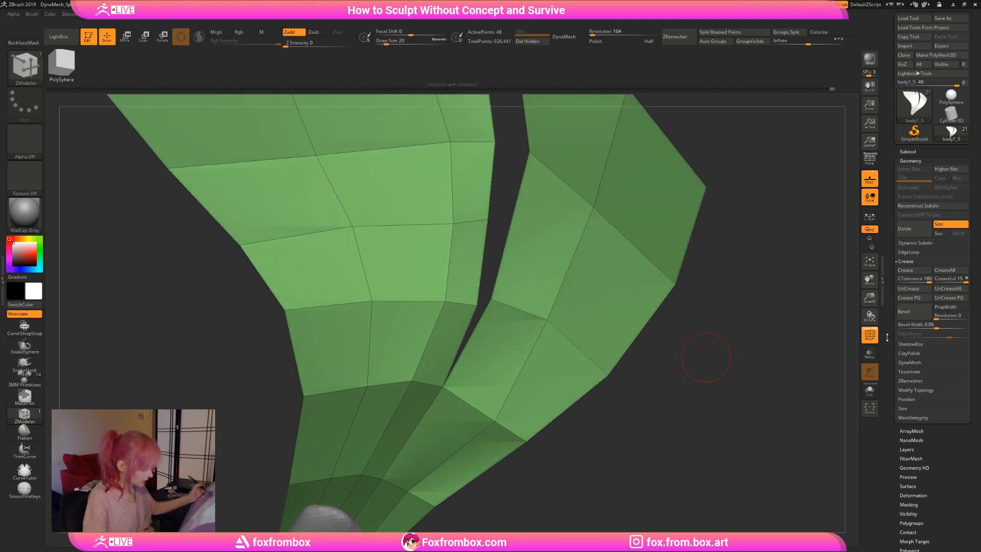
{"action": "left_click_drag", "start_coordinate": [870, 298], "coordinate": [813, 284]}
{"action": "mouse_move", "coordinate": [681, 267]}
{"action": "left_mouse_down"}
{"action": "mouse_move", "coordinate": [615, 332]}
{"action": "mouse_move", "coordinate": [589, 340]}
{"action": "mouse_move", "coordinate": [623, 350]}
{"action": "left_mouse_up"}
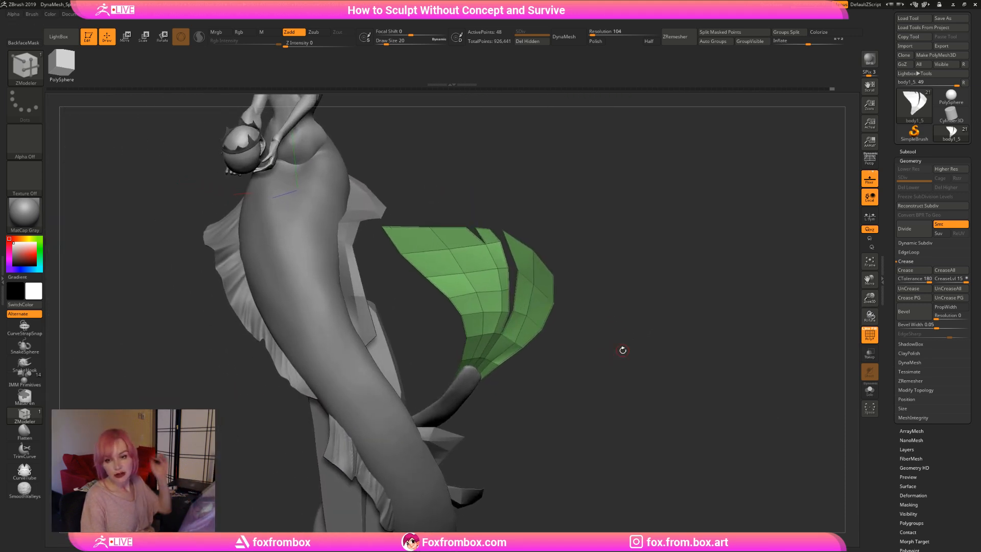
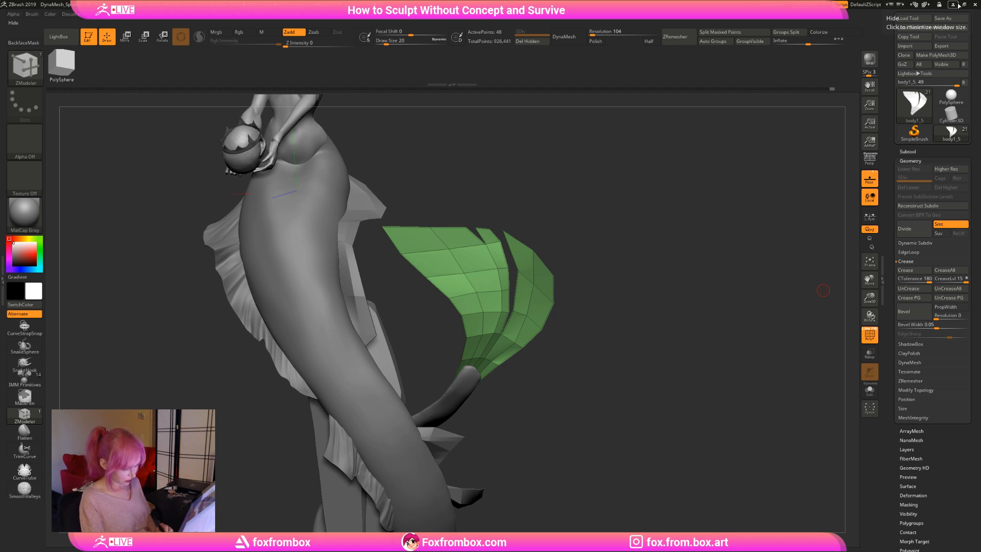
Switch the model's material to SkinShade4.
{"action": "left_click_drag", "start_coordinate": [576, 393], "coordinate": [632, 438]}
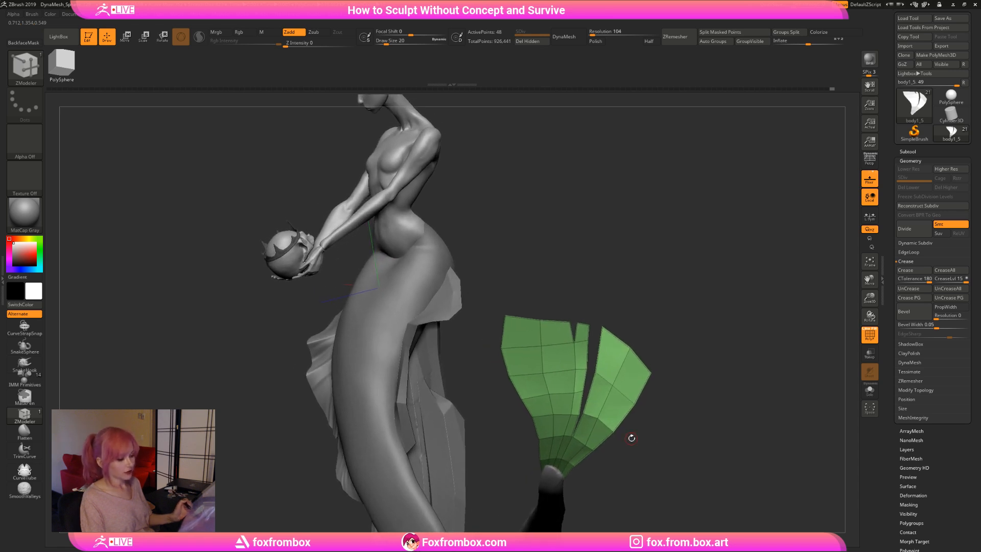
{"action": "left_click", "coordinate": [26, 213]}
{"action": "left_click", "coordinate": [219, 219]}
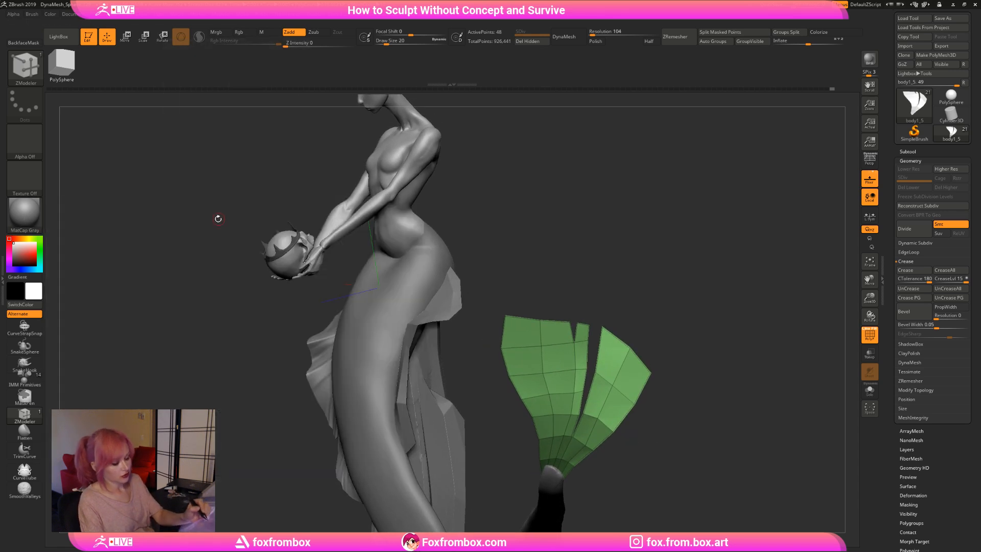
{"action": "left_click", "coordinate": [26, 211]}
{"action": "left_click", "coordinate": [227, 219]}
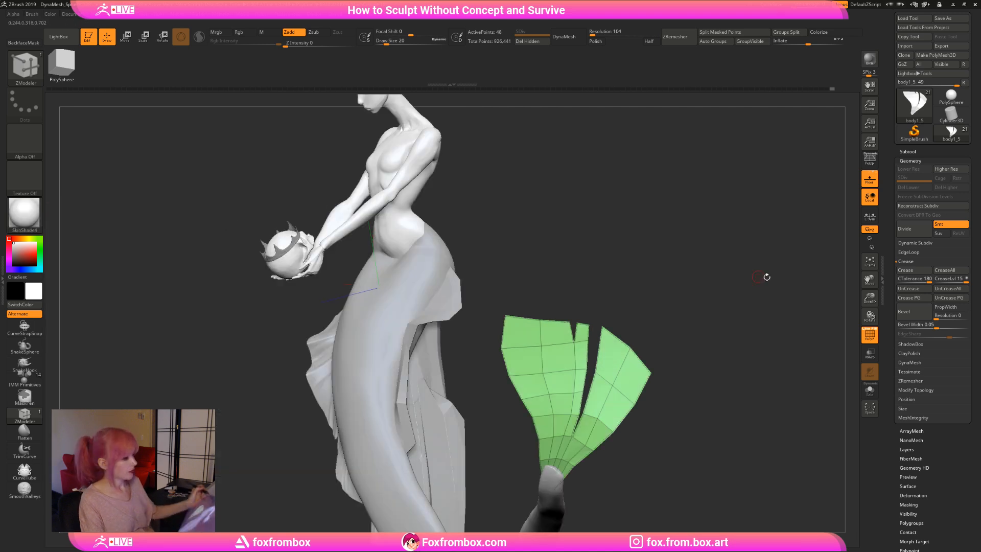
Set the current colour to light grey to tint the tail and fins, and check the figure from the front.
{"action": "left_click_drag", "start_coordinate": [766, 277], "coordinate": [361, 274]}
{"action": "left_click_drag", "start_coordinate": [19, 245], "coordinate": [14, 253]}
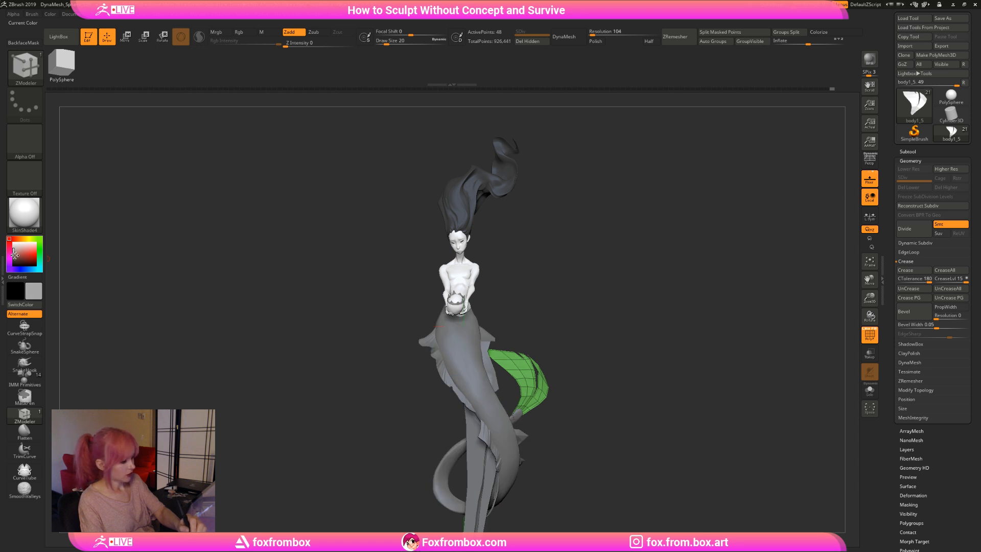
{"action": "left_click_drag", "start_coordinate": [594, 271], "coordinate": [591, 239], "text": "alt"}
{"action": "left_click_drag", "start_coordinate": [591, 256], "coordinate": [615, 244]}
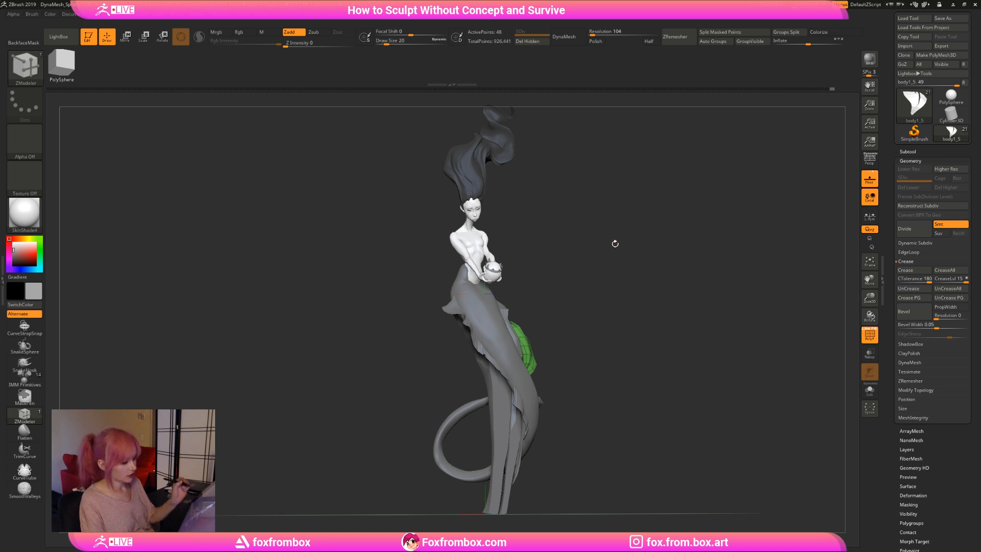
Set the current colour to white and switch the model's material to MatCap Gray.
{"action": "left_click_drag", "start_coordinate": [15, 250], "coordinate": [14, 242]}
{"action": "left_click", "coordinate": [26, 214]}
{"action": "left_click", "coordinate": [26, 214]}
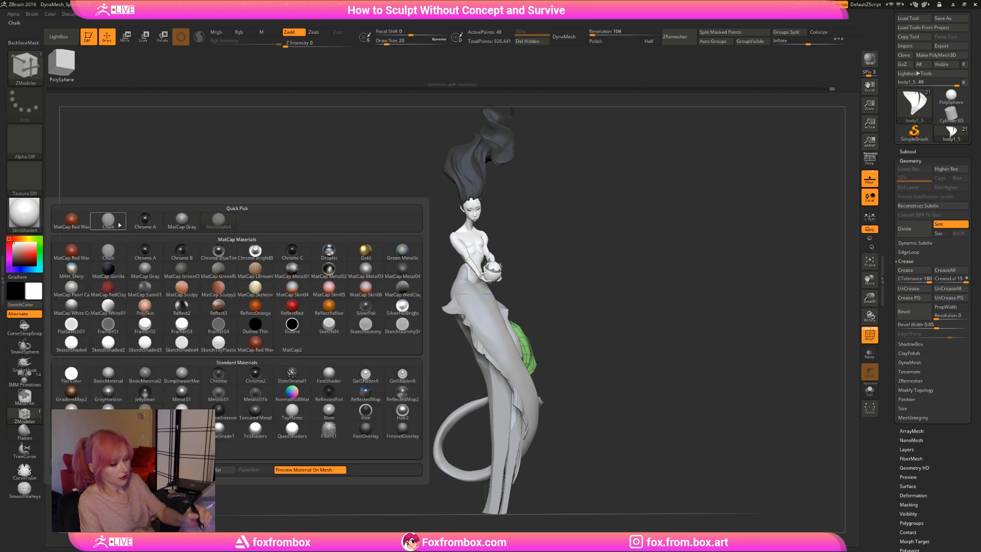
{"action": "left_click", "coordinate": [182, 219]}
Examine the whole mermaid, the side profile and the split tail fin from near and far.
{"action": "mouse_move", "coordinate": [239, 240]}
{"action": "left_mouse_down"}
{"action": "mouse_move", "coordinate": [637, 316]}
{"action": "mouse_move", "coordinate": [646, 293]}
{"action": "left_mouse_up"}
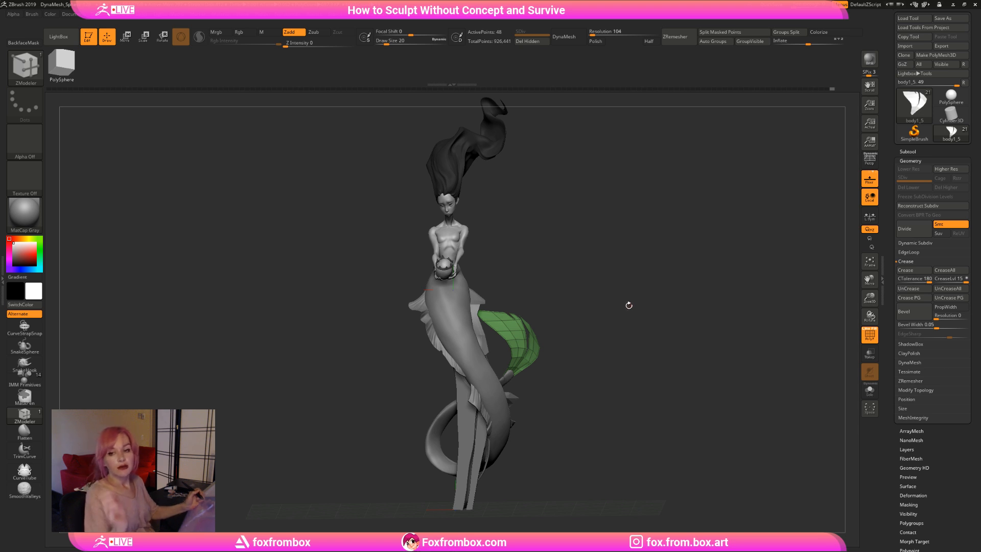
{"action": "mouse_move", "coordinate": [632, 311]}
{"action": "left_mouse_down"}
{"action": "mouse_move", "coordinate": [625, 328]}
{"action": "mouse_move", "coordinate": [575, 327]}
{"action": "left_mouse_up"}
{"action": "left_click_drag", "start_coordinate": [869, 298], "coordinate": [870, 327]}
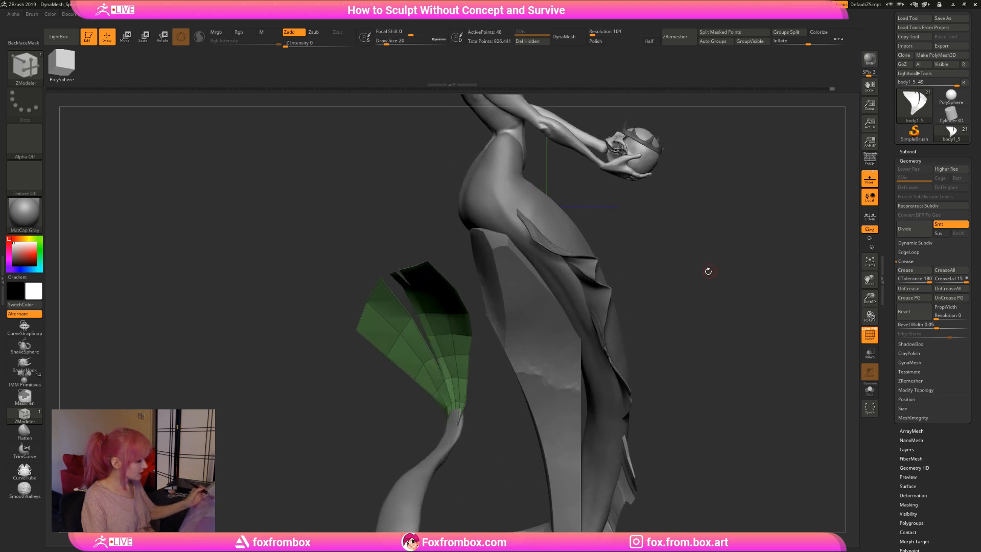
{"action": "mouse_move", "coordinate": [708, 271]}
{"action": "left_mouse_down", "text": "alt"}
{"action": "mouse_move", "coordinate": [607, 390]}
{"action": "mouse_move", "coordinate": [626, 394]}
{"action": "mouse_move", "coordinate": [598, 368]}
{"action": "mouse_move", "coordinate": [618, 291]}
{"action": "mouse_move", "coordinate": [570, 295]}
{"action": "left_mouse_up", "text": "alt"}
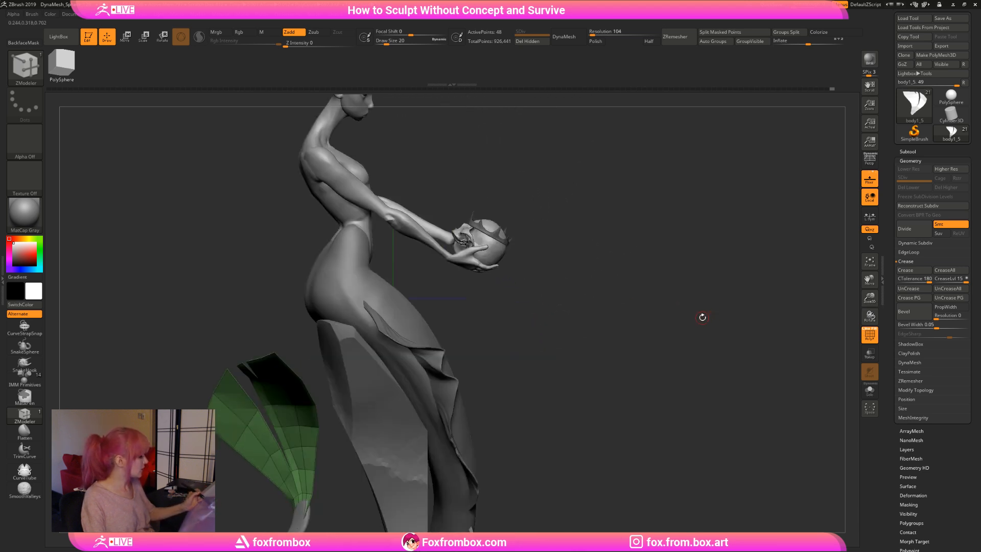
{"action": "left_click_drag", "start_coordinate": [870, 302], "coordinate": [869, 273]}
{"action": "left_click_drag", "start_coordinate": [555, 314], "coordinate": [679, 270], "text": "alt"}
{"action": "mouse_move", "coordinate": [626, 286]}
{"action": "left_mouse_down"}
{"action": "mouse_move", "coordinate": [592, 299]}
{"action": "mouse_move", "coordinate": [611, 294]}
{"action": "mouse_move", "coordinate": [595, 316]}
{"action": "mouse_move", "coordinate": [601, 340]}
{"action": "mouse_move", "coordinate": [516, 308]}
{"action": "left_mouse_up"}
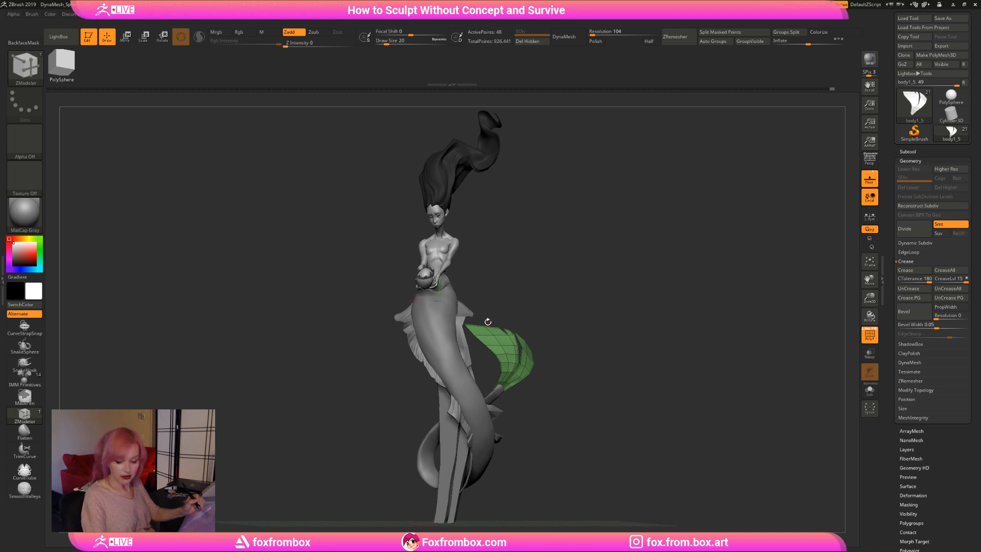
Reshape the tail fin's overall silhouette with the Move brush at draw size 172.
{"action": "key", "text": "b"}
{"action": "key", "text": "m"}
{"action": "key", "text": "v"}
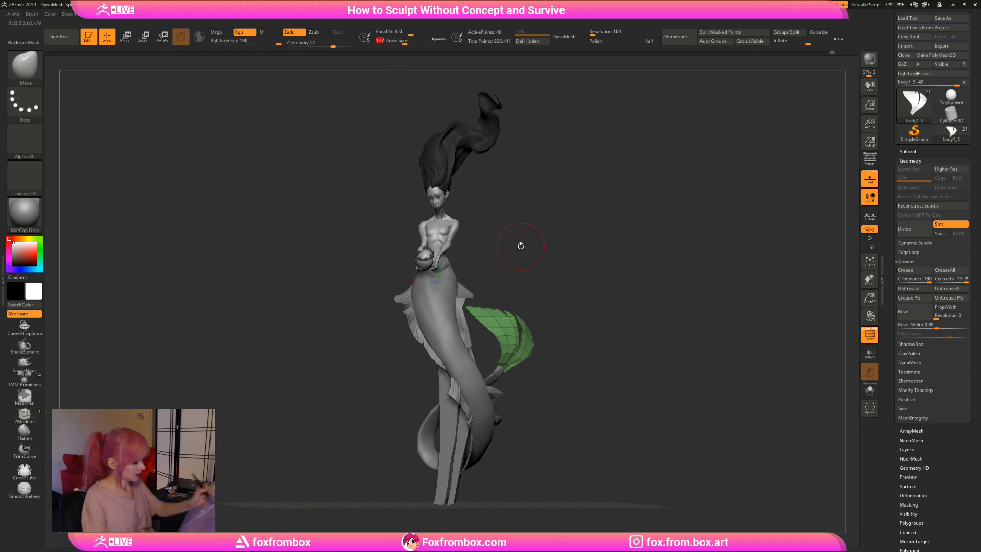
{"action": "left_click_drag", "start_coordinate": [521, 246], "coordinate": [468, 305]}
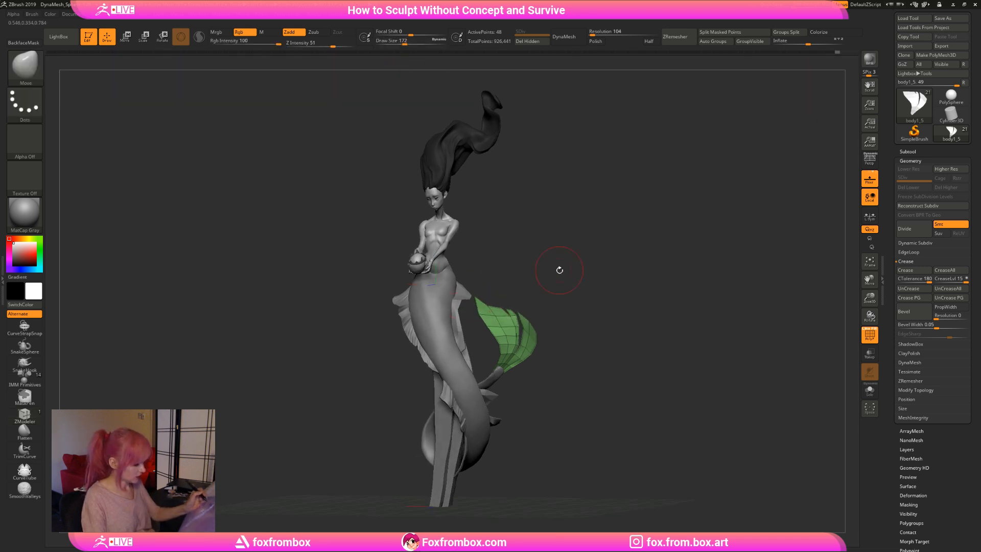
{"action": "left_click_drag", "start_coordinate": [560, 270], "coordinate": [498, 313]}
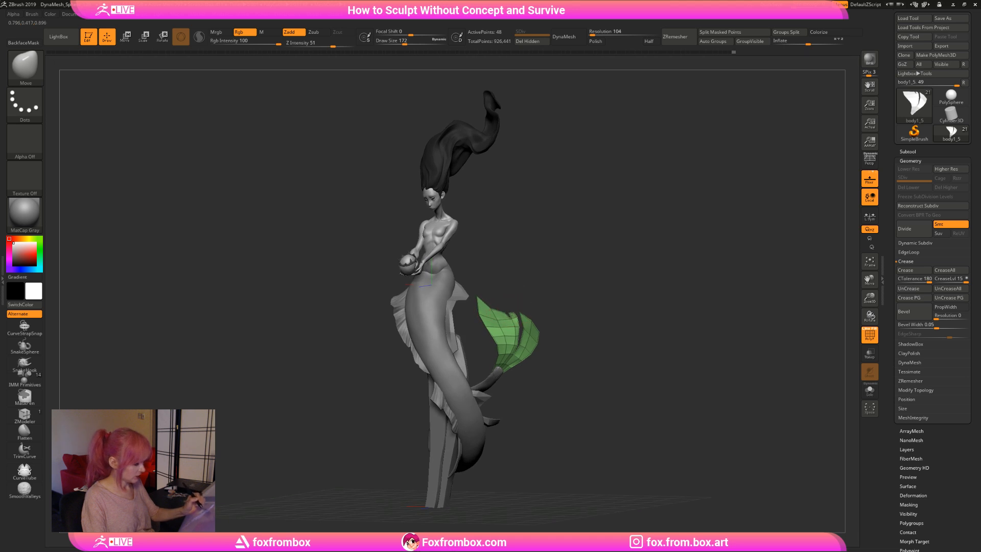
{"action": "mouse_move", "coordinate": [566, 313]}
{"action": "left_mouse_down"}
{"action": "mouse_move", "coordinate": [558, 256]}
{"action": "mouse_move", "coordinate": [520, 250]}
{"action": "left_mouse_up"}
Refine the curve of the fin lobes with the Move brush at draw sizes 112 and 74, judging it against the whole figure.
{"action": "left_click", "coordinate": [400, 43]}
{"action": "left_click_drag", "start_coordinate": [560, 307], "coordinate": [571, 308]}
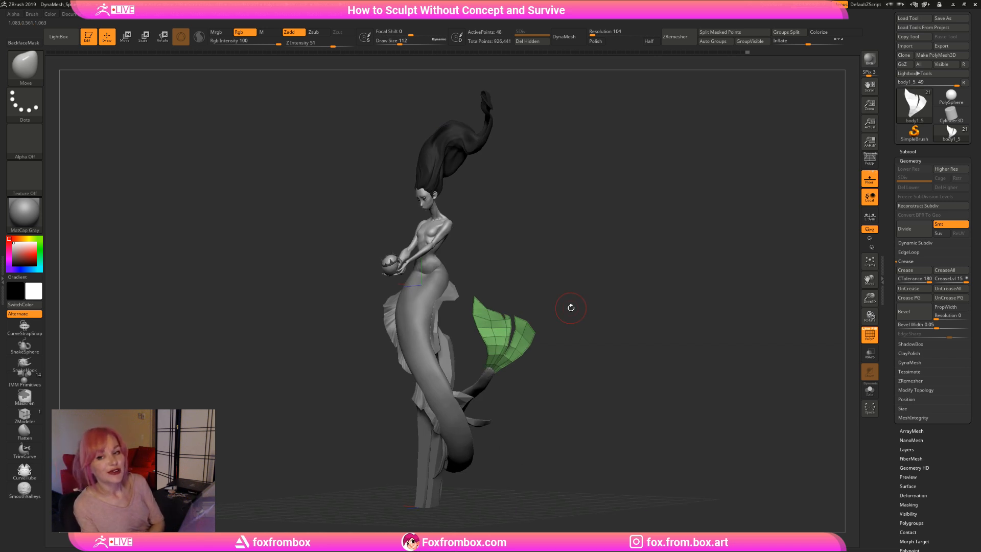
{"action": "mouse_move", "coordinate": [606, 280]}
{"action": "left_mouse_down"}
{"action": "mouse_move", "coordinate": [577, 312]}
{"action": "mouse_move", "coordinate": [545, 316]}
{"action": "left_mouse_up"}
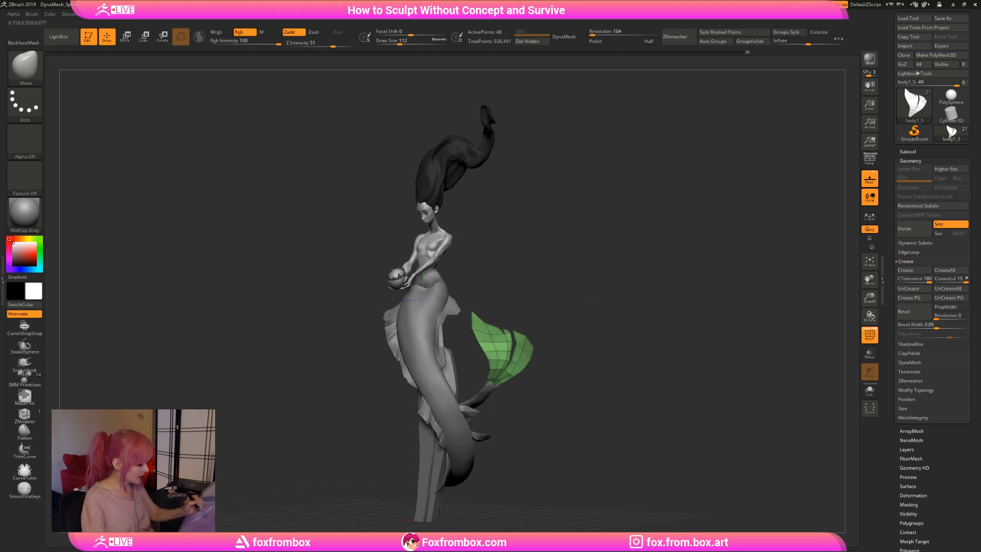
{"action": "key", "text": "bracketleft"}
{"action": "key", "text": "bracketleft"}
{"action": "key", "text": "bracketleft"}
{"action": "left_click_drag", "start_coordinate": [467, 219], "coordinate": [497, 318]}
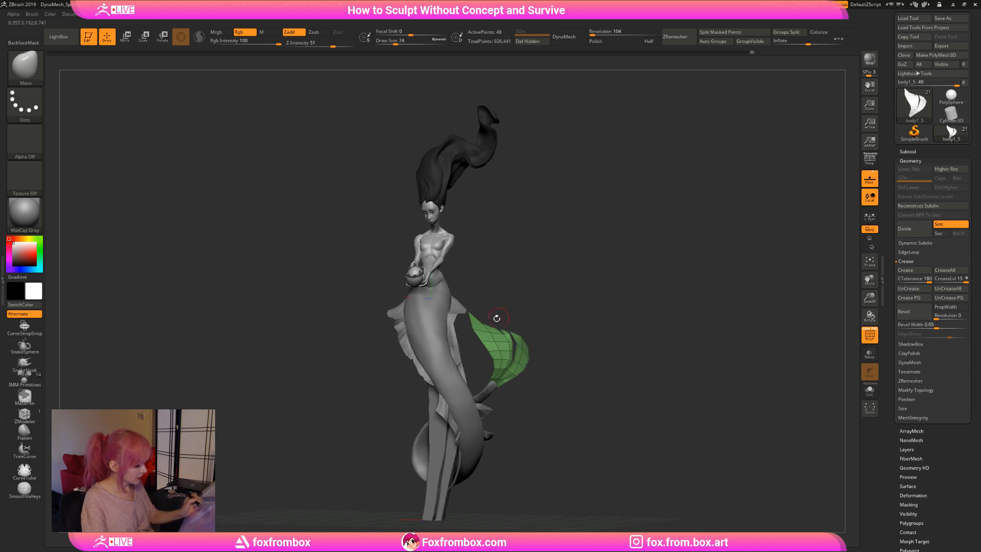
{"action": "mouse_move", "coordinate": [586, 311]}
{"action": "left_mouse_down"}
{"action": "mouse_move", "coordinate": [593, 324]}
{"action": "mouse_move", "coordinate": [513, 354]}
{"action": "left_mouse_up"}
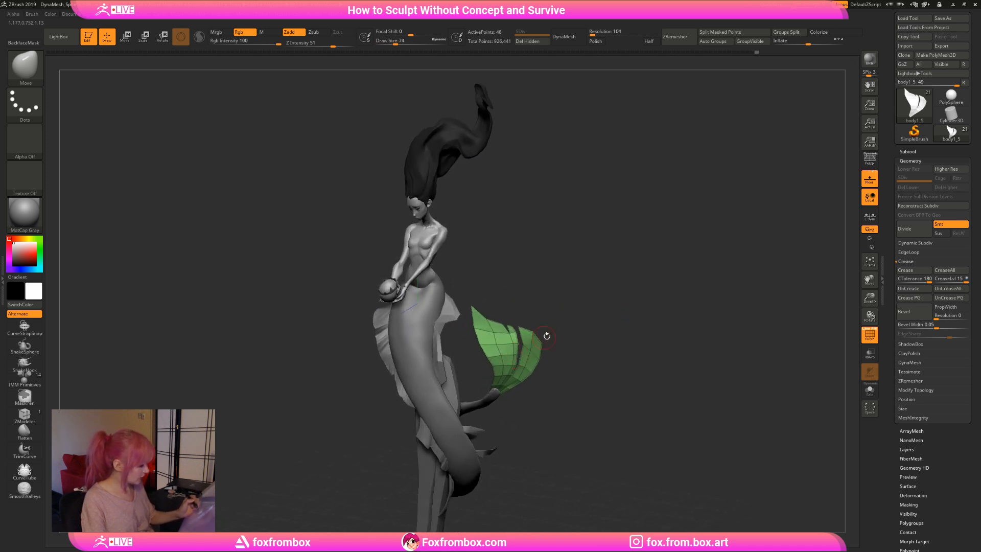
Set the Move brush's draw size to 22 and adjust the fin's points around the notch and lobe edges.
{"action": "mouse_move", "coordinate": [870, 297]}
{"action": "left_mouse_down"}
{"action": "mouse_move", "coordinate": [772, 333]}
{"action": "mouse_move", "coordinate": [736, 317]}
{"action": "left_mouse_up"}
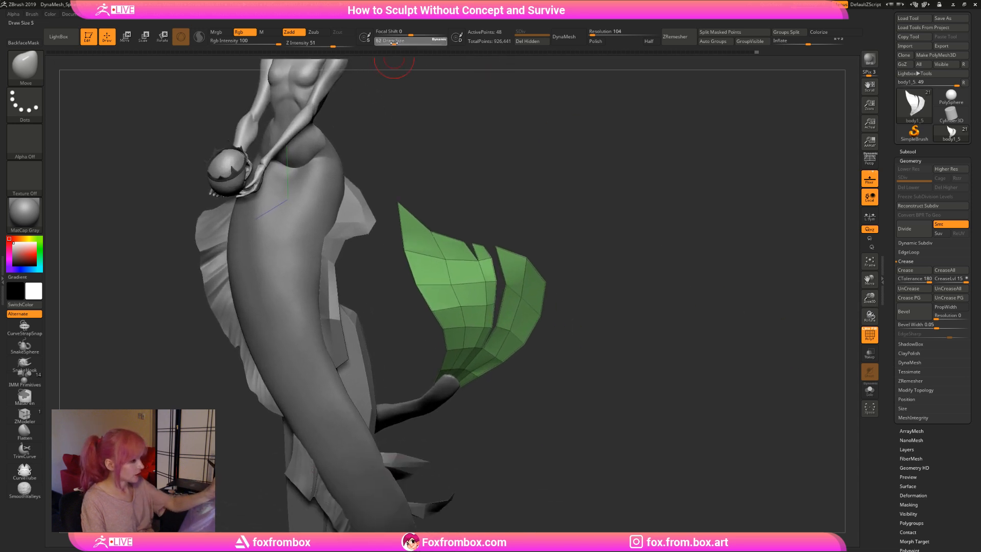
{"action": "left_click_drag", "start_coordinate": [394, 43], "coordinate": [387, 43]}
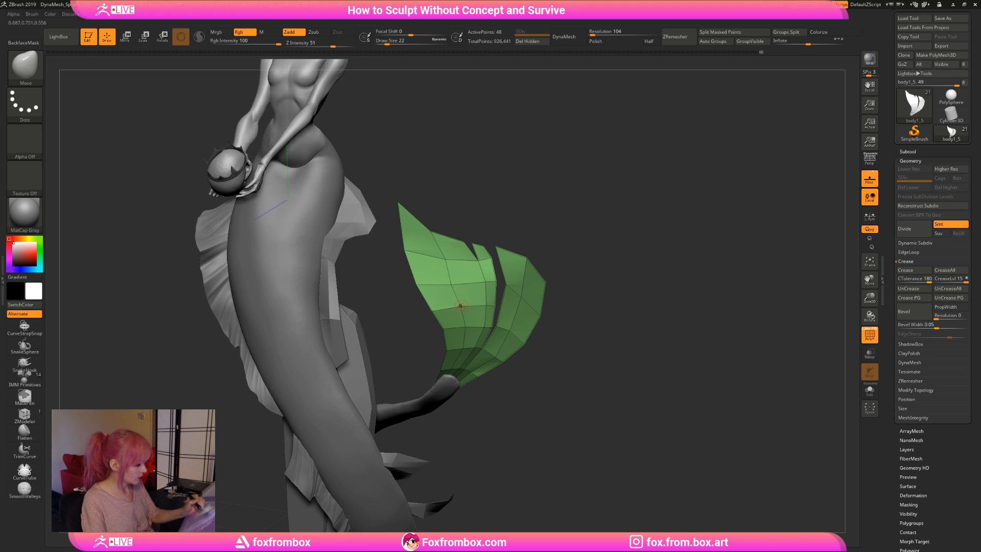
{"action": "mouse_move", "coordinate": [869, 298]}
{"action": "left_mouse_down"}
{"action": "mouse_move", "coordinate": [553, 323]}
{"action": "mouse_move", "coordinate": [891, 290]}
{"action": "mouse_move", "coordinate": [473, 322]}
{"action": "left_mouse_up"}
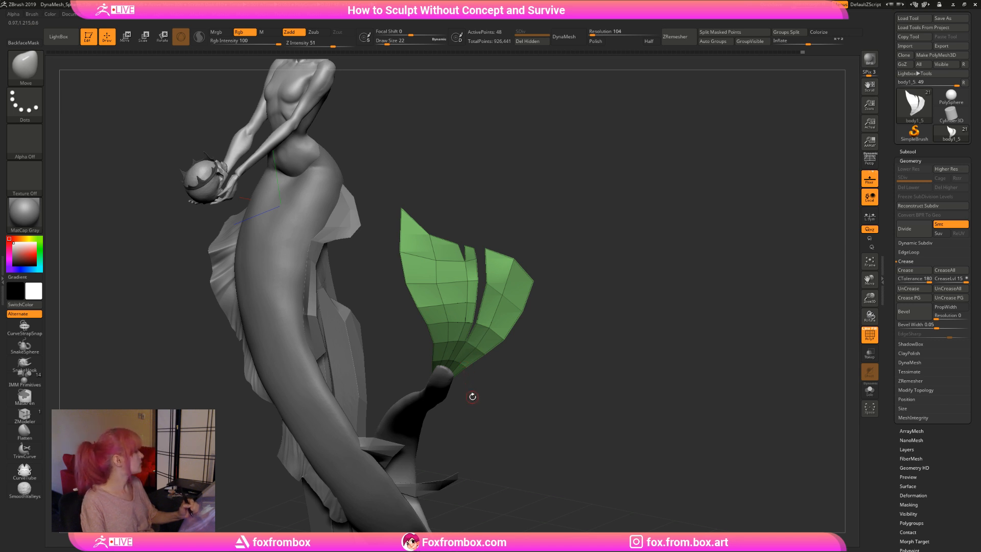
{"action": "mouse_move", "coordinate": [494, 362]}
{"action": "left_mouse_down"}
{"action": "mouse_move", "coordinate": [503, 353]}
{"action": "mouse_move", "coordinate": [492, 381]}
{"action": "left_mouse_up"}
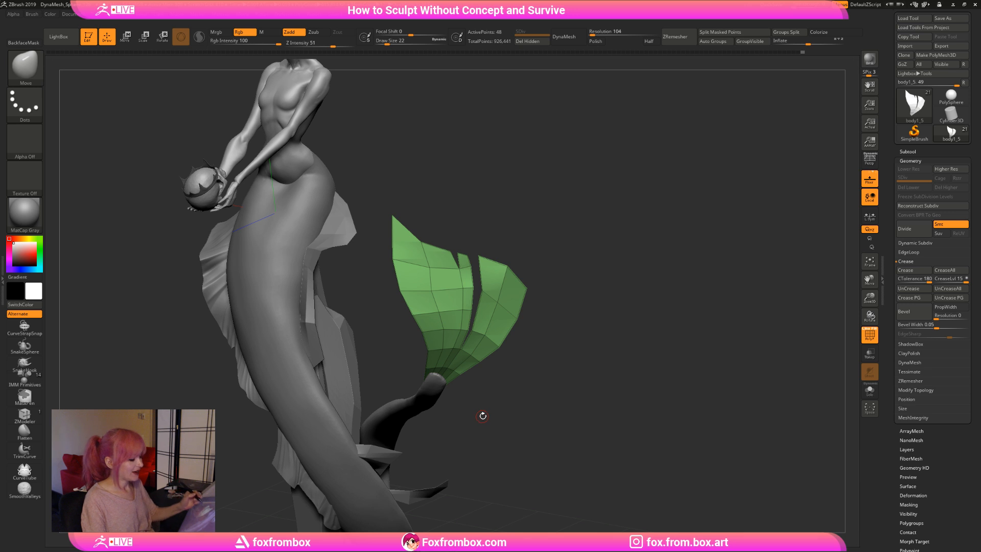
{"action": "left_click_drag", "start_coordinate": [483, 416], "coordinate": [482, 278]}
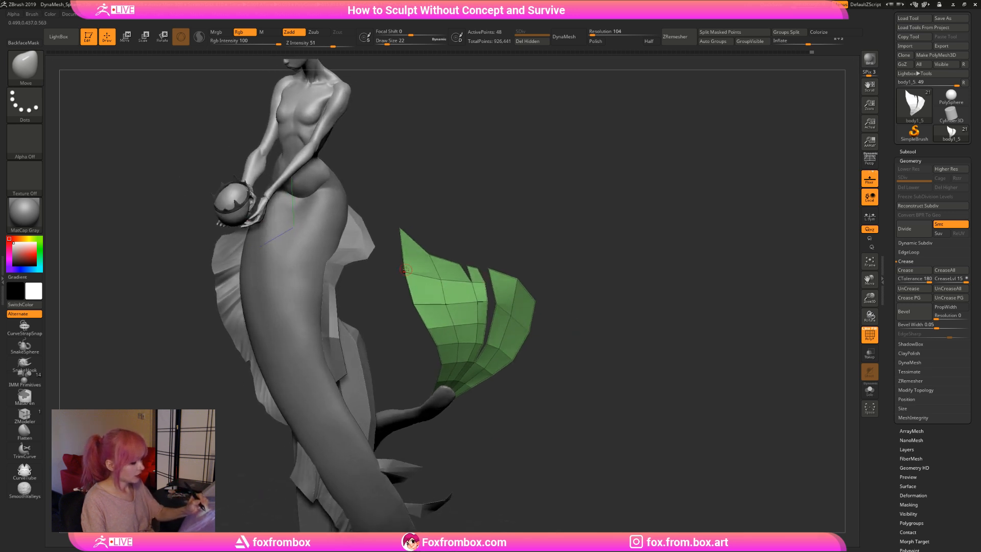
{"action": "left_click_drag", "start_coordinate": [659, 334], "coordinate": [710, 326]}
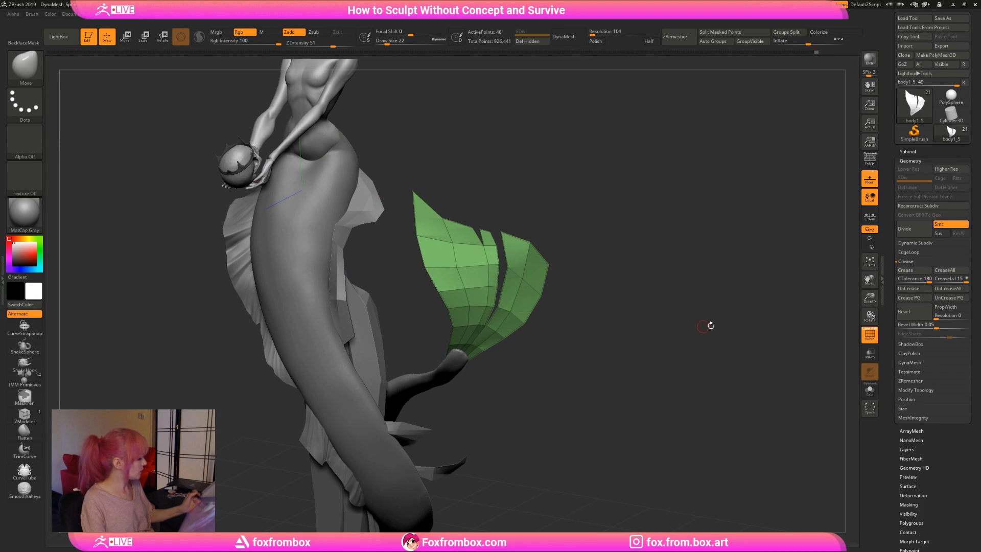
Hide the polyframe, check the fin's silhouette on the whole figure, and show the polyframe again.
{"action": "left_click", "coordinate": [870, 335]}
{"action": "key", "text": "f"}
{"action": "mouse_move", "coordinate": [695, 272]}
{"action": "left_mouse_down"}
{"action": "mouse_move", "coordinate": [592, 334]}
{"action": "mouse_move", "coordinate": [712, 335]}
{"action": "left_mouse_up"}
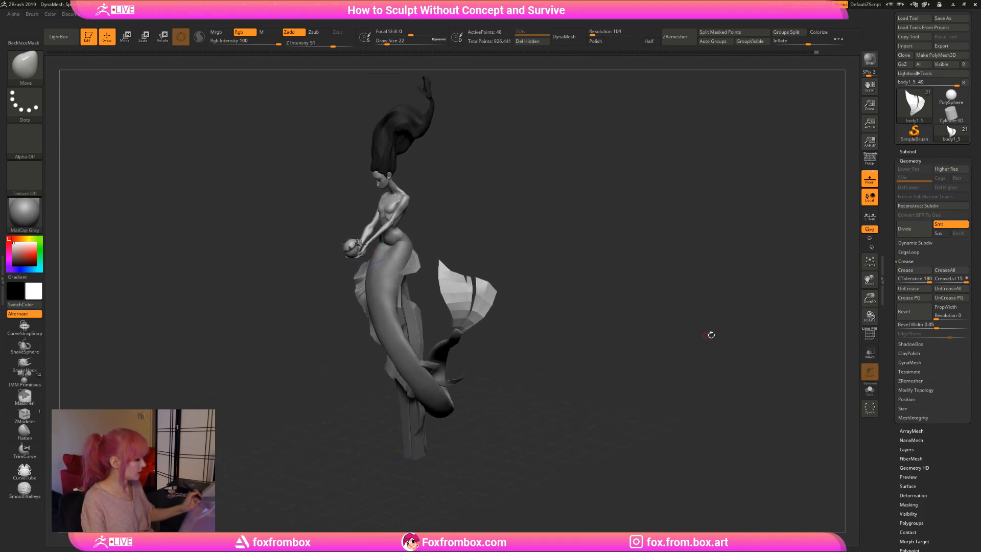
{"action": "left_click", "coordinate": [869, 337]}
With ZModeler, insert extra edge loops across the smaller fin lobe and move its points to round the outer edge.
{"action": "left_click_drag", "start_coordinate": [588, 327], "coordinate": [462, 323]}
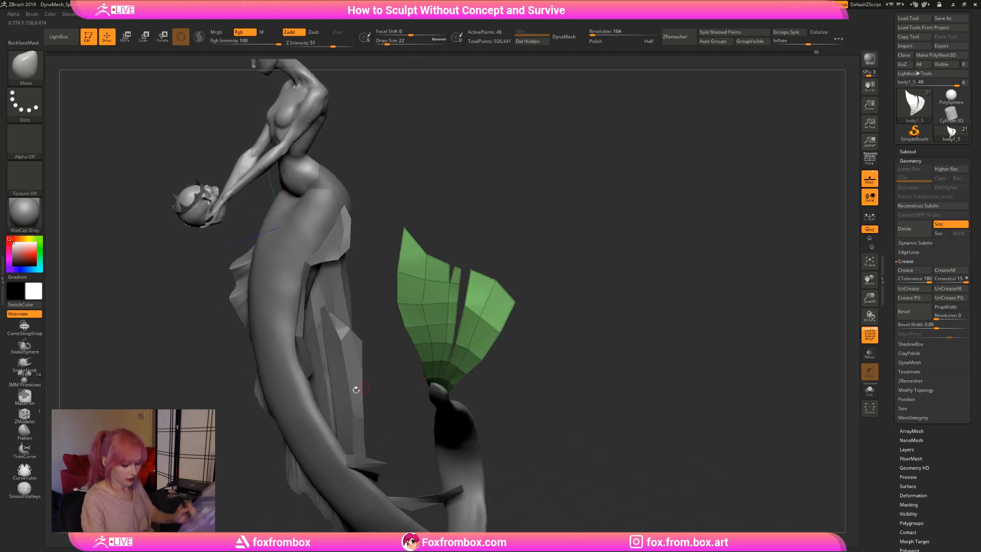
{"action": "left_click", "coordinate": [25, 414]}
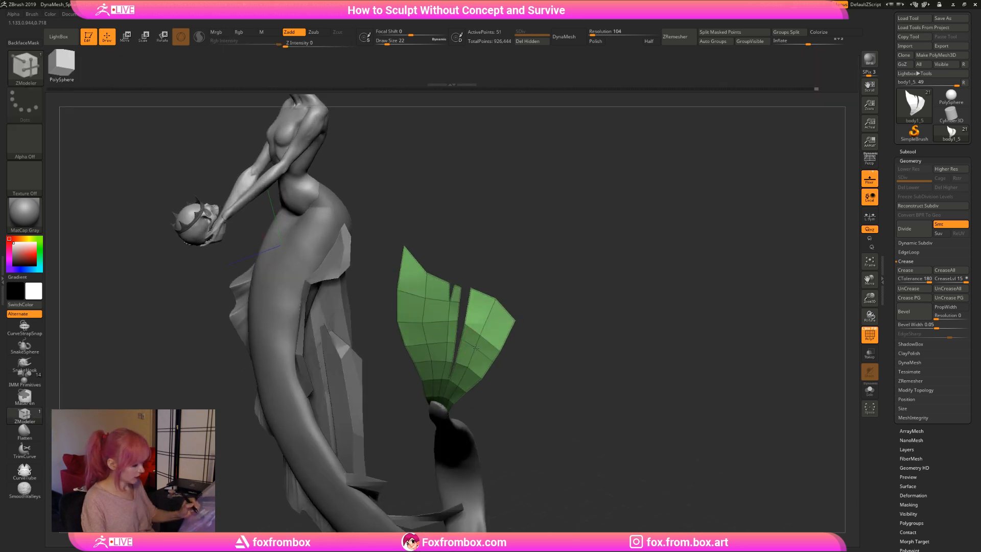
{"action": "left_click_drag", "start_coordinate": [552, 331], "coordinate": [454, 305]}
{"action": "left_click_drag", "start_coordinate": [523, 305], "coordinate": [462, 337]}
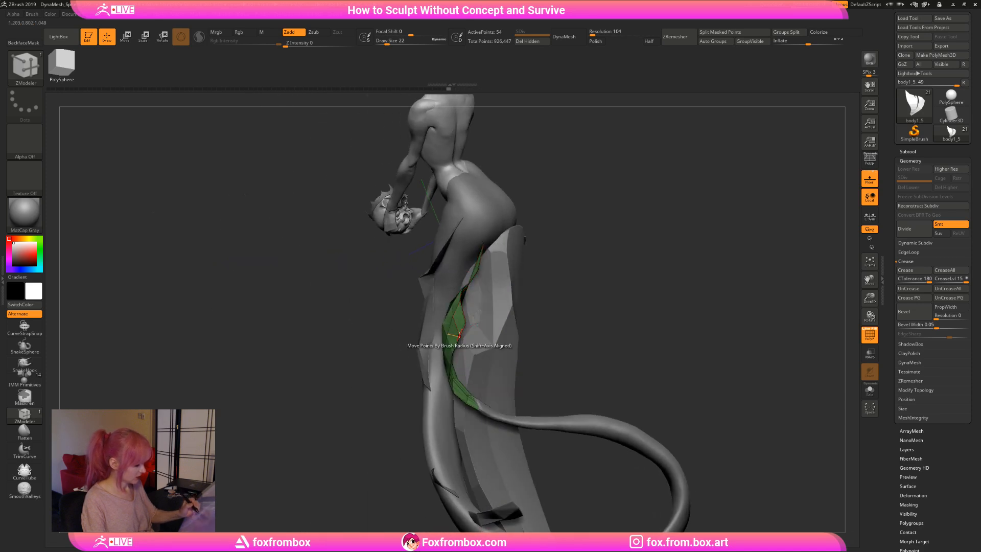
{"action": "mouse_move", "coordinate": [580, 297]}
{"action": "left_mouse_down"}
{"action": "mouse_move", "coordinate": [621, 287]}
{"action": "mouse_move", "coordinate": [563, 291]}
{"action": "mouse_move", "coordinate": [615, 300]}
{"action": "mouse_move", "coordinate": [613, 286]}
{"action": "mouse_move", "coordinate": [518, 278]}
{"action": "mouse_move", "coordinate": [514, 297]}
{"action": "mouse_move", "coordinate": [535, 302]}
{"action": "mouse_move", "coordinate": [517, 349]}
{"action": "left_mouse_up"}
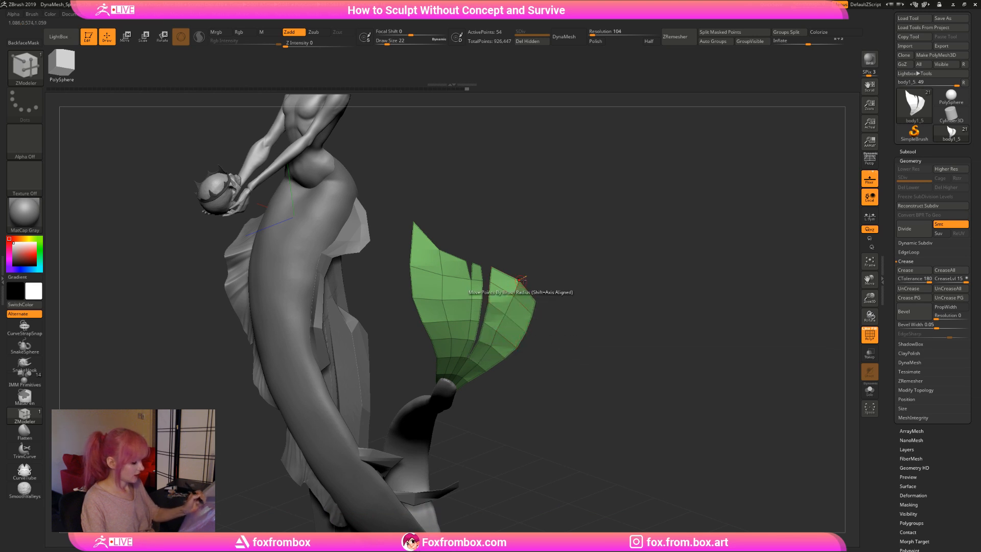
{"action": "mouse_move", "coordinate": [541, 300]}
{"action": "left_mouse_down"}
{"action": "mouse_move", "coordinate": [552, 285]}
{"action": "mouse_move", "coordinate": [564, 292]}
{"action": "left_mouse_up"}
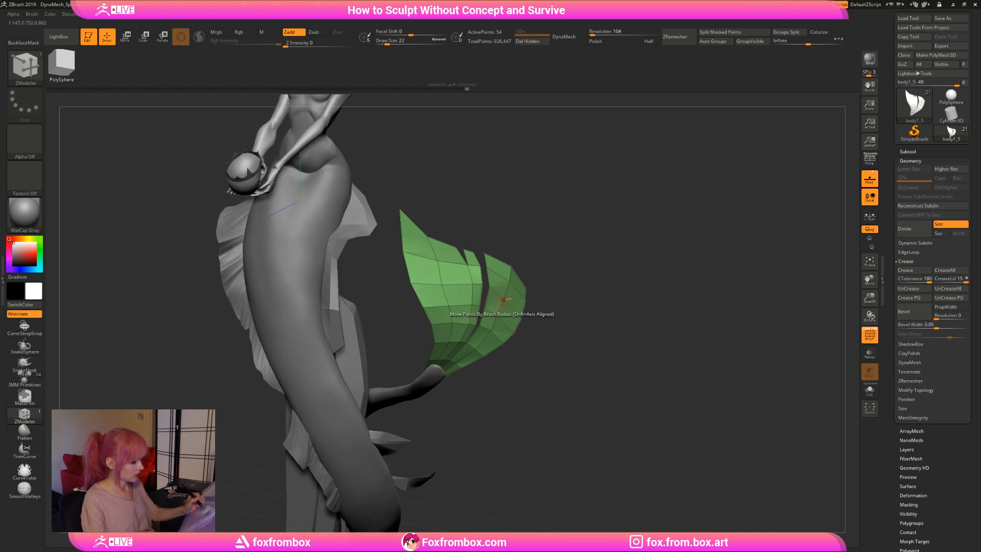
{"action": "left_click_drag", "start_coordinate": [538, 332], "coordinate": [554, 326], "text": "alt"}
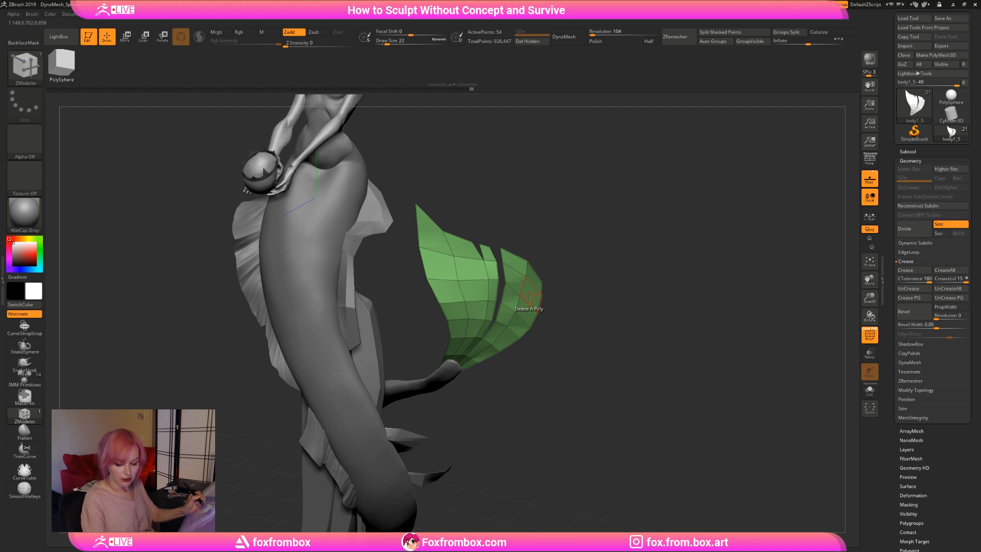
Set ZModeler's polygon action to Extrude and extrude the whole fin to give it thickness.
{"action": "key", "text": "space"}
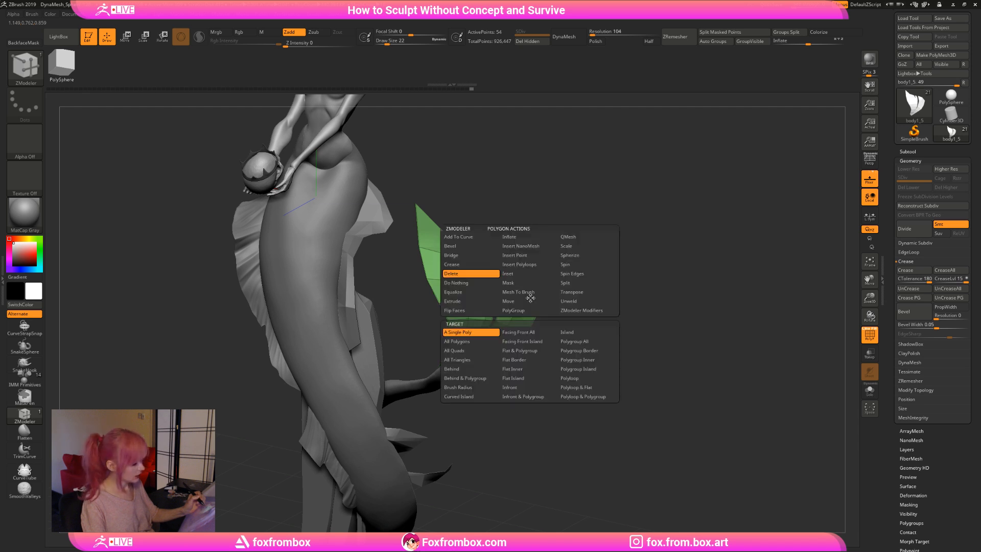
{"action": "left_click", "coordinate": [456, 302]}
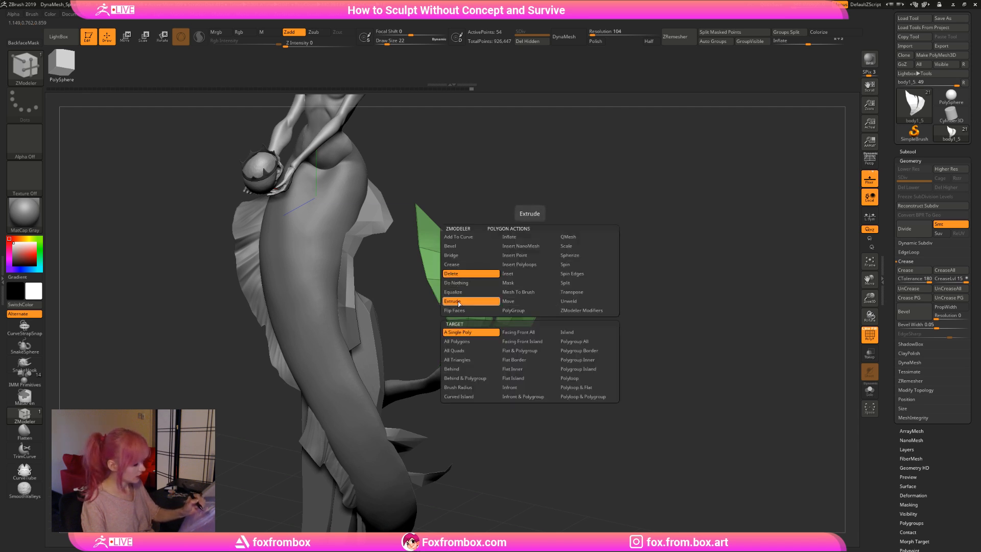
{"action": "left_click_drag", "start_coordinate": [597, 270], "coordinate": [620, 274]}
{"action": "left_click", "coordinate": [522, 286]}
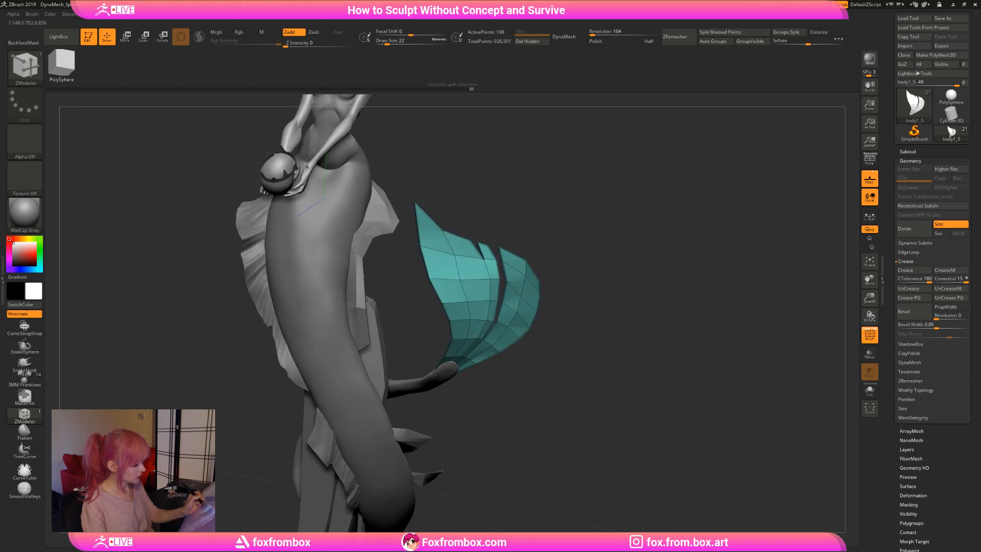
{"action": "mouse_move", "coordinate": [602, 327]}
{"action": "left_mouse_down"}
{"action": "mouse_move", "coordinate": [522, 360]}
{"action": "mouse_move", "coordinate": [513, 377]}
{"action": "left_mouse_up"}
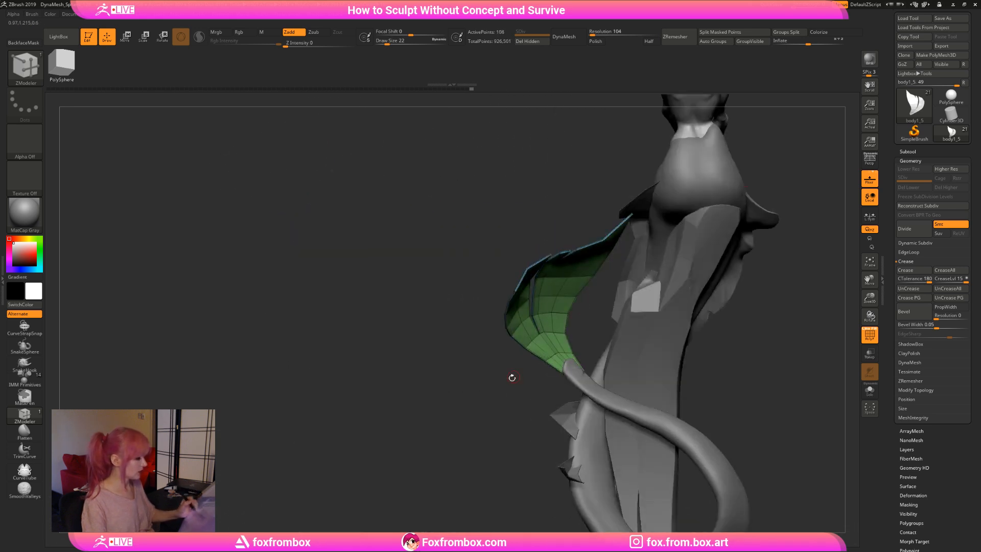
Inspect the fin from behind and undo its extrusion.
{"action": "key", "text": "s"}
{"action": "mouse_move", "coordinate": [433, 392]}
{"action": "left_mouse_down"}
{"action": "mouse_move", "coordinate": [386, 361]}
{"action": "mouse_move", "coordinate": [362, 368]}
{"action": "mouse_move", "coordinate": [438, 368]}
{"action": "mouse_move", "coordinate": [556, 340]}
{"action": "mouse_move", "coordinate": [535, 321]}
{"action": "left_mouse_up"}
{"action": "key", "text": "ctrl"}
{"action": "key", "text": "ctrl+z"}
{"action": "key", "text": "ctrl"}
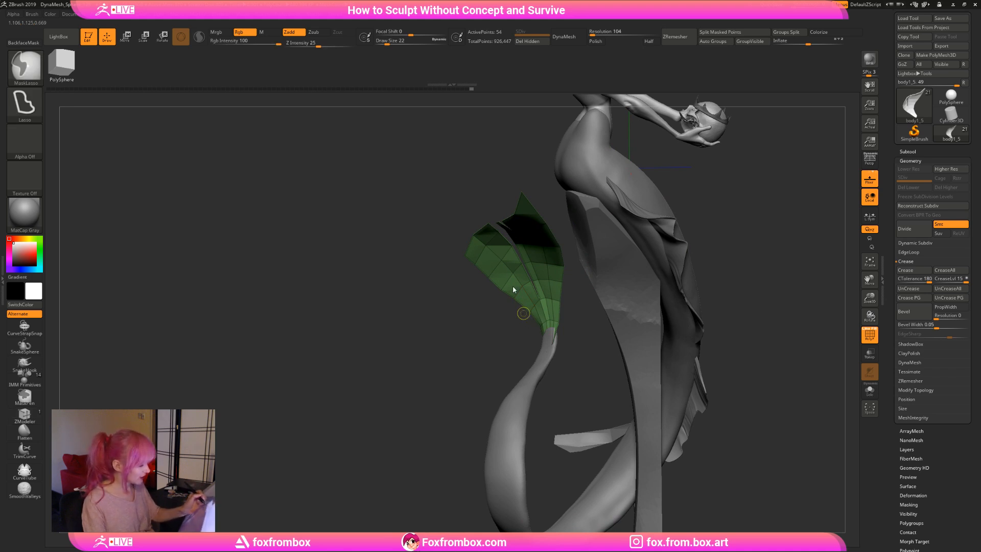
Extrude the whole fin again into a thin shell and check its thickness from the edge and from afar.
{"action": "left_click_drag", "start_coordinate": [463, 361], "coordinate": [352, 355]}
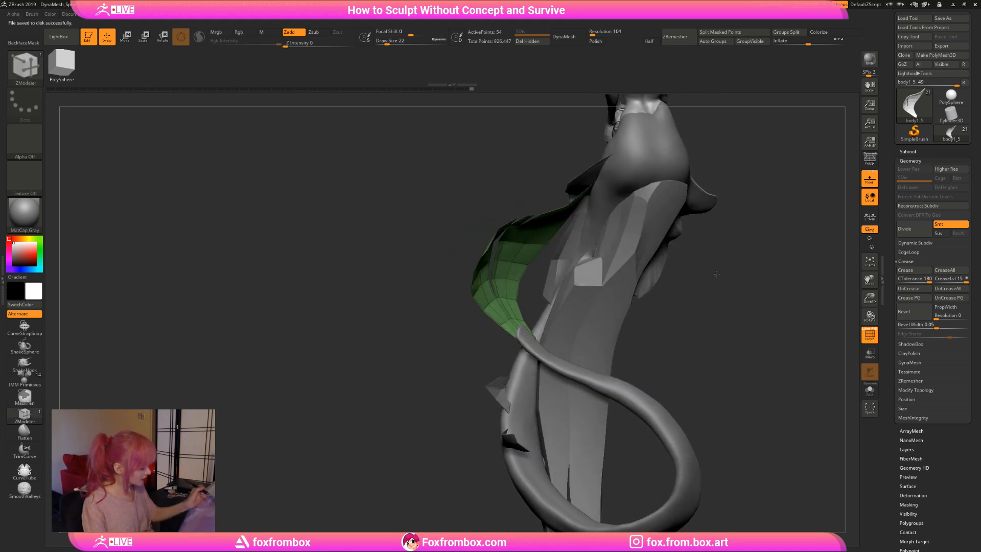
{"action": "left_click_drag", "start_coordinate": [716, 274], "coordinate": [605, 312]}
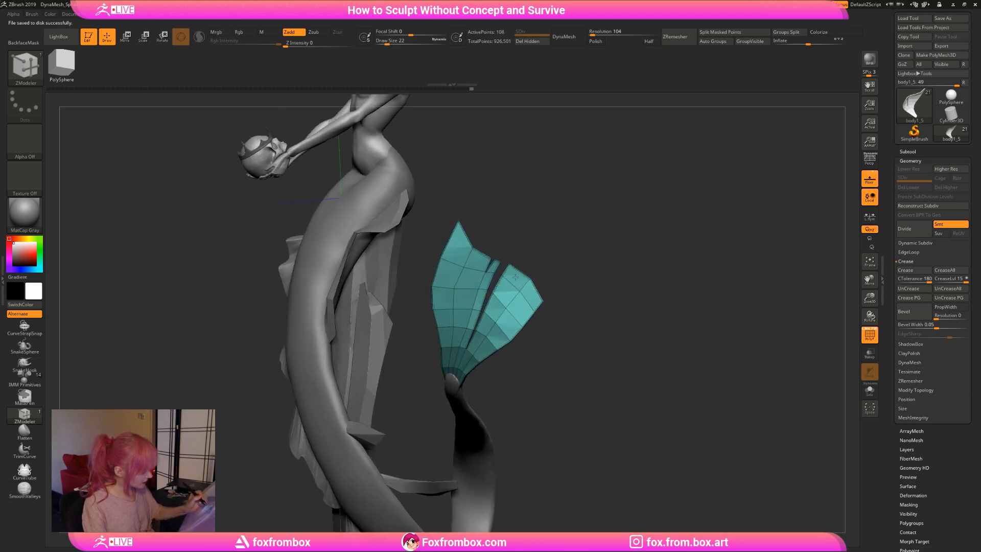
{"action": "left_click_drag", "start_coordinate": [557, 275], "coordinate": [760, 320]}
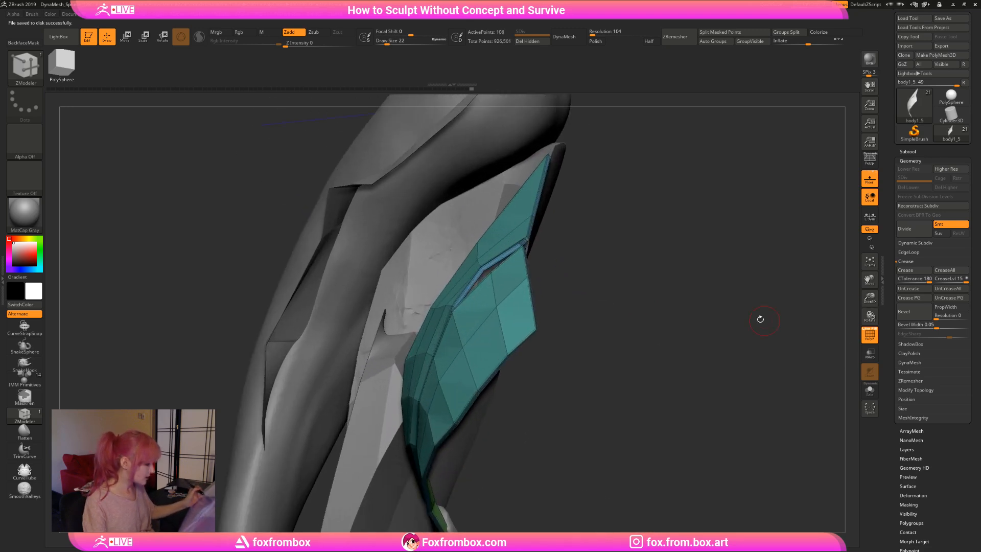
{"action": "left_click_drag", "start_coordinate": [665, 296], "coordinate": [665, 264]}
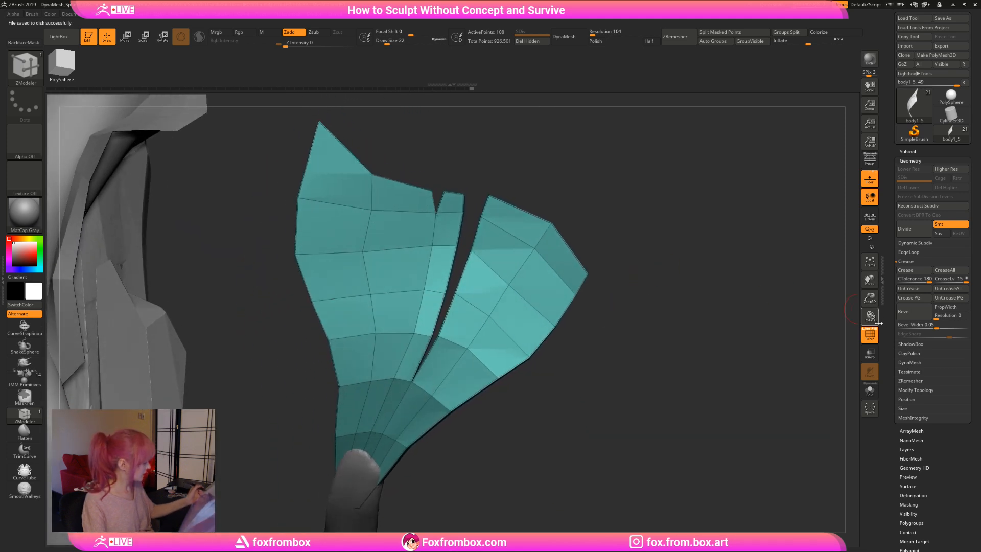
{"action": "left_click_drag", "start_coordinate": [872, 298], "coordinate": [872, 256]}
{"action": "left_click_drag", "start_coordinate": [620, 294], "coordinate": [593, 346], "text": "alt"}
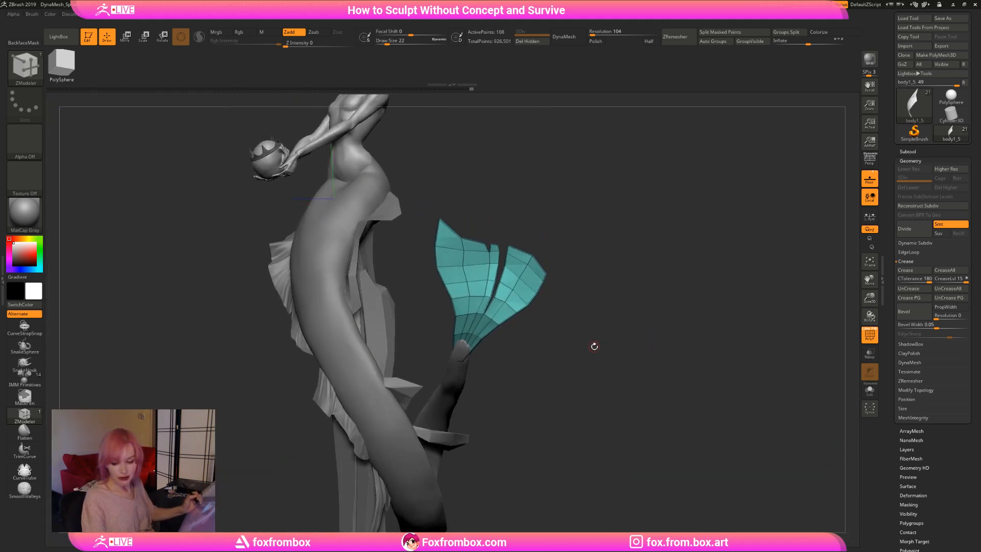
Test-subdivide the fin, then try inserting an edge loop along its thin rim.
{"action": "key", "text": "ctrl+d"}
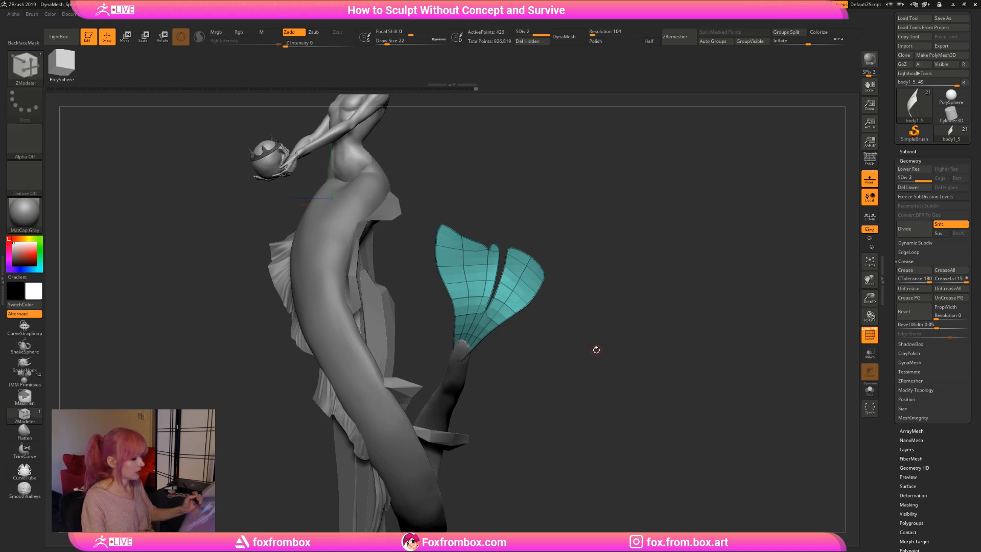
{"action": "key", "text": "ctrl+z"}
{"action": "left_click_drag", "start_coordinate": [659, 344], "coordinate": [716, 337]}
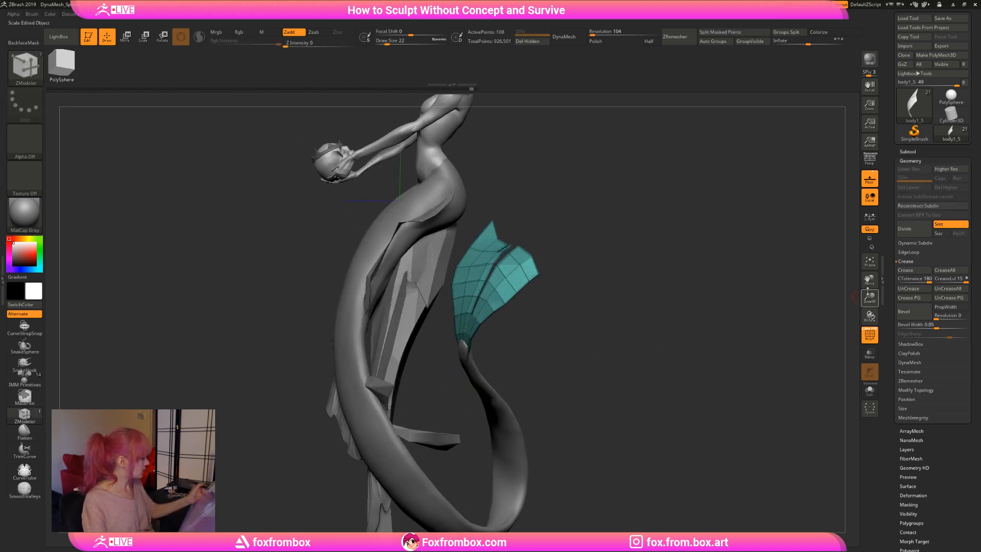
{"action": "left_click_drag", "start_coordinate": [870, 298], "coordinate": [870, 337]}
{"action": "left_click_drag", "start_coordinate": [609, 241], "coordinate": [555, 276], "text": "alt"}
{"action": "left_click_drag", "start_coordinate": [492, 163], "coordinate": [173, 396], "text": "alt"}
{"action": "left_click_drag", "start_coordinate": [560, 215], "coordinate": [588, 220]}
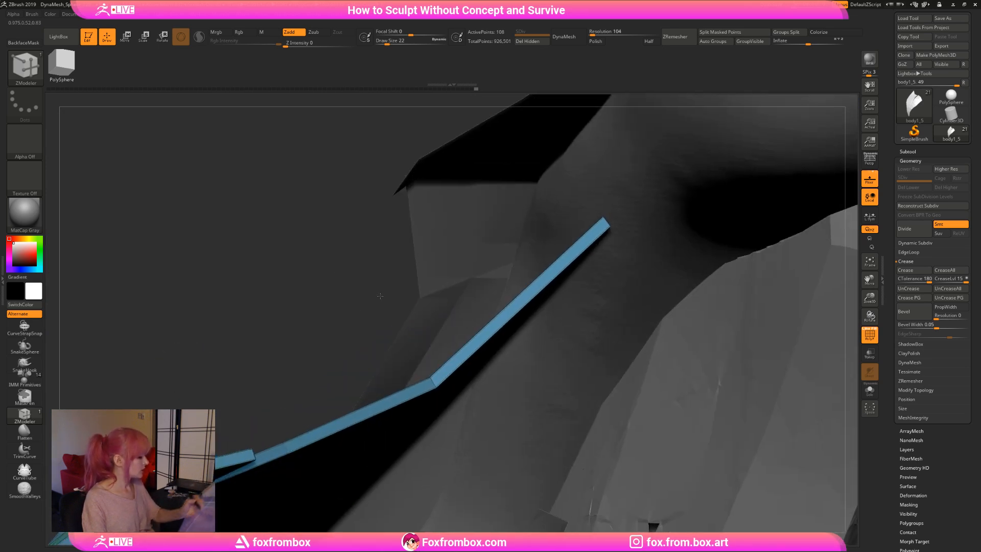
{"action": "key", "text": "ctrl+z"}
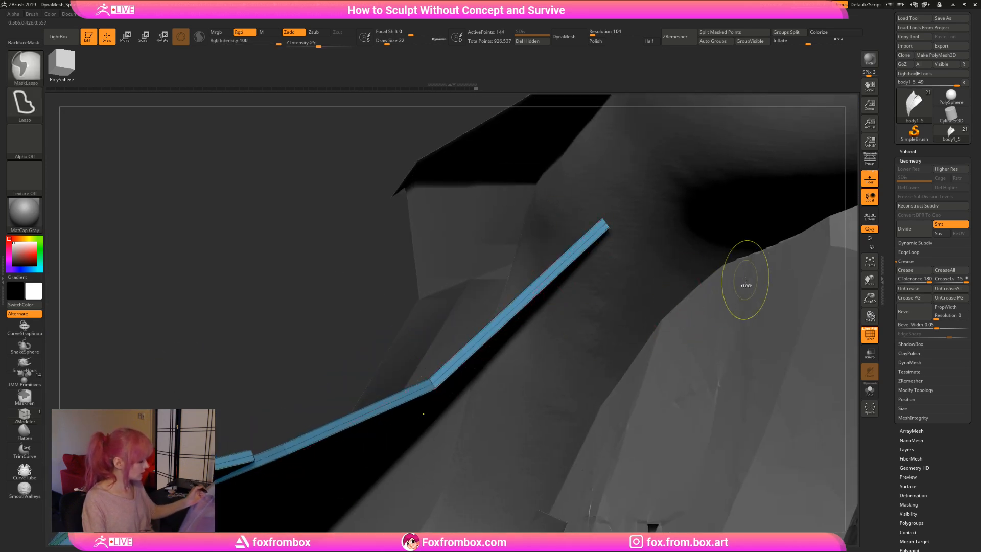
Set the draw size to 3 and ZModeler's edge action to Crease, and crease the corner edges at the larger lobe's tip and the narrow strip.
{"action": "left_click_drag", "start_coordinate": [387, 45], "coordinate": [380, 44]}
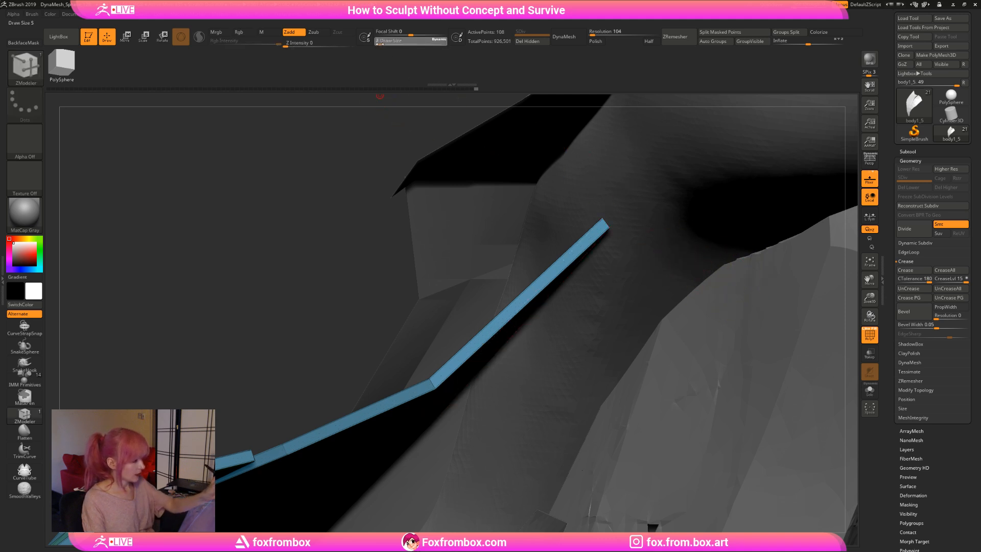
{"action": "key", "text": "space"}
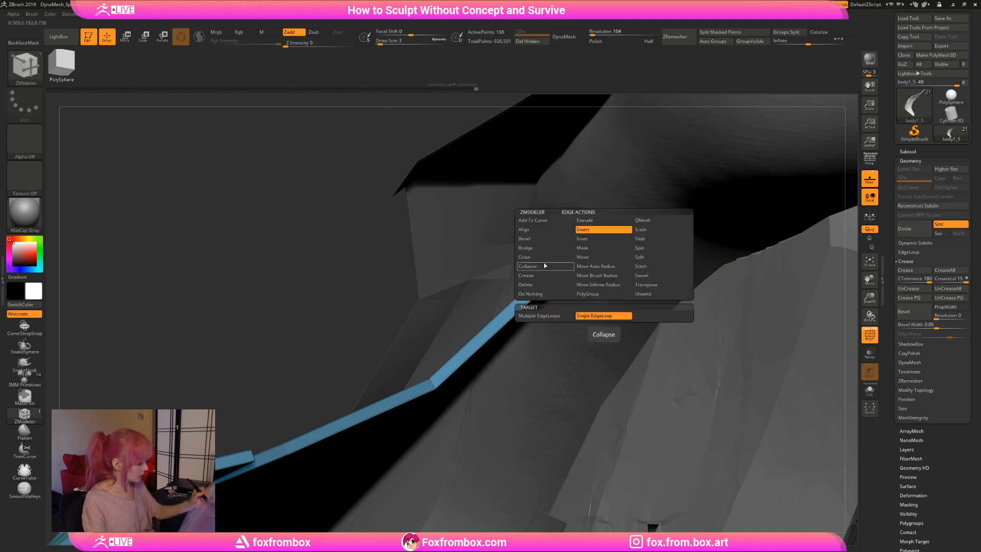
{"action": "left_click", "coordinate": [598, 221]}
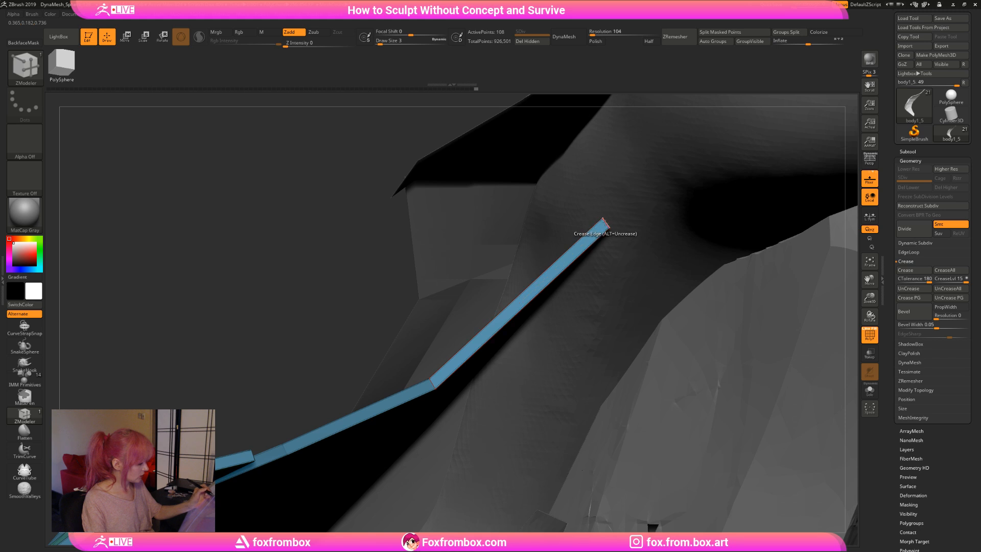
{"action": "left_click_drag", "start_coordinate": [870, 300], "coordinate": [867, 251]}
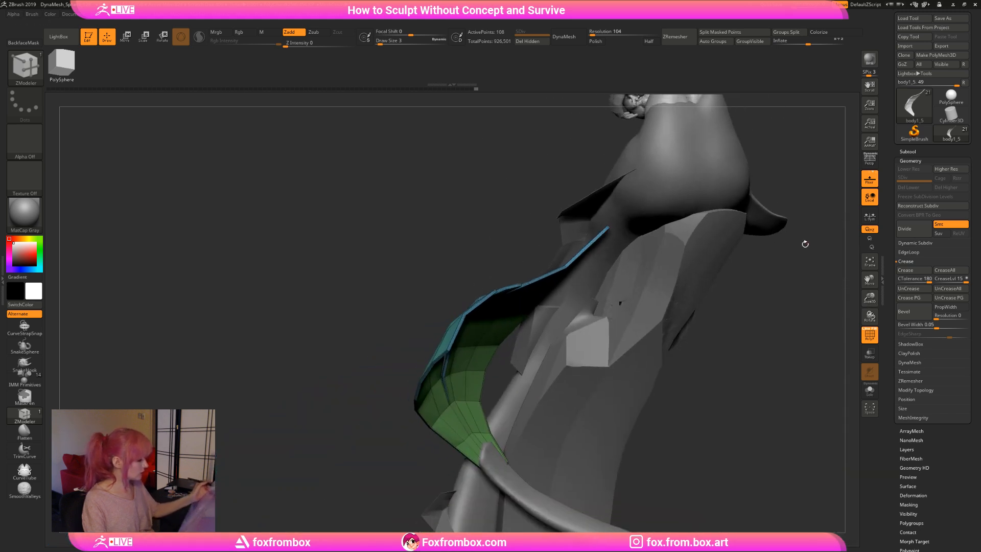
{"action": "left_click_drag", "start_coordinate": [757, 337], "coordinate": [677, 309]}
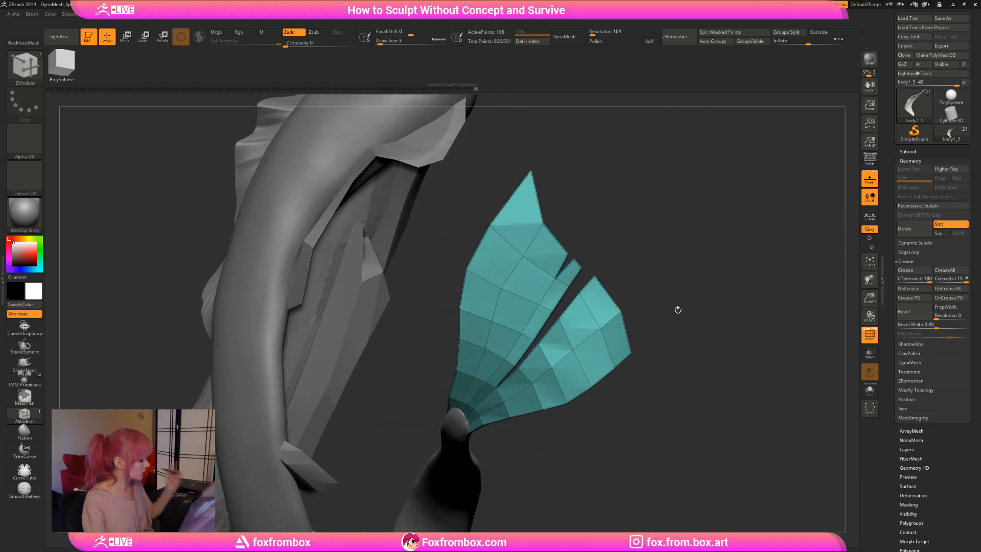
{"action": "left_click_drag", "start_coordinate": [872, 299], "coordinate": [871, 327]}
{"action": "left_click_drag", "start_coordinate": [675, 291], "coordinate": [617, 233], "text": "alt"}
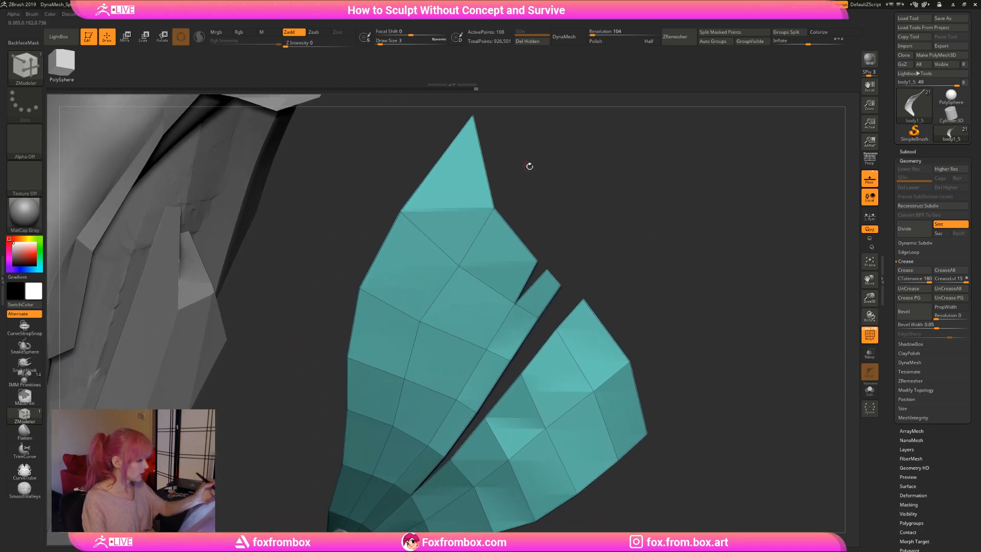
{"action": "left_click_drag", "start_coordinate": [605, 272], "coordinate": [450, 280]}
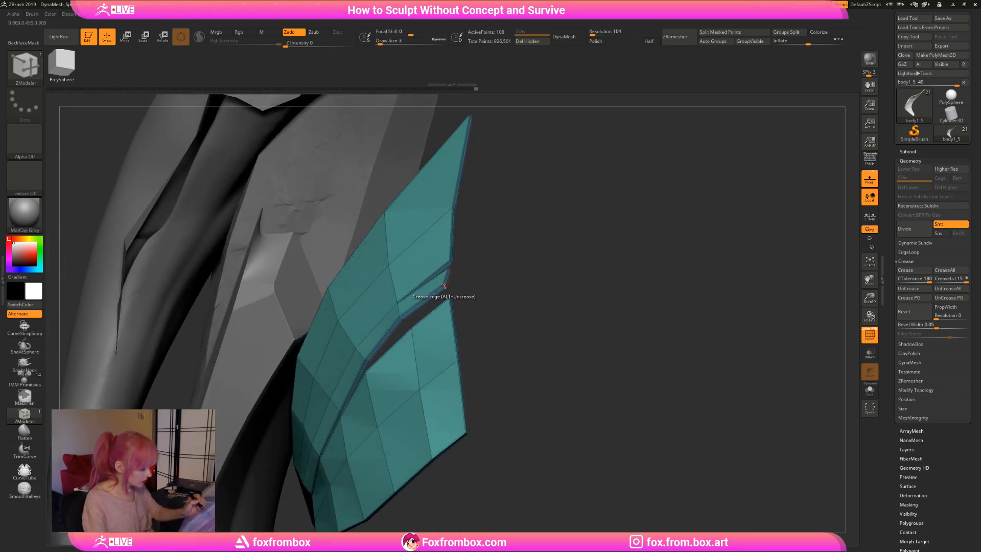
{"action": "left_click_drag", "start_coordinate": [539, 308], "coordinate": [553, 320], "text": "alt"}
{"action": "left_click_drag", "start_coordinate": [870, 302], "coordinate": [828, 325]}
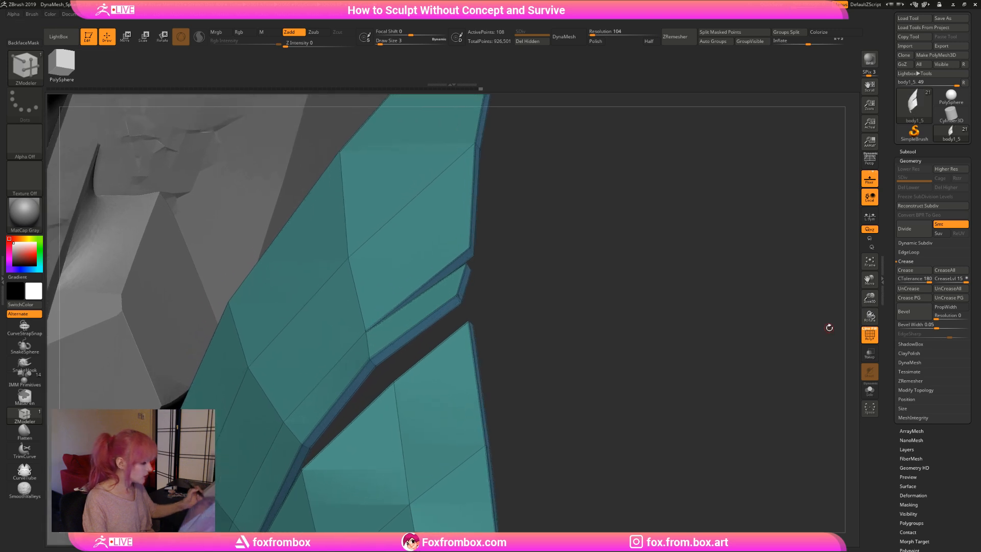
Crease the corner edges around the notch beside the narrow strip and test the fin's smoothing with a trial subdivision.
{"action": "left_click_drag", "start_coordinate": [506, 286], "coordinate": [459, 298]}
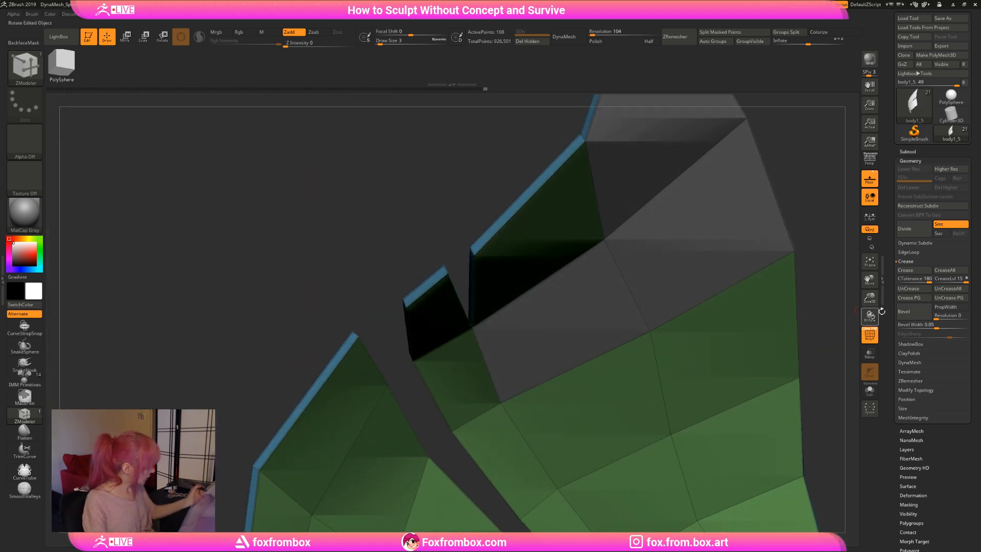
{"action": "left_click_drag", "start_coordinate": [871, 300], "coordinate": [824, 336]}
{"action": "left_click_drag", "start_coordinate": [437, 241], "coordinate": [442, 286]}
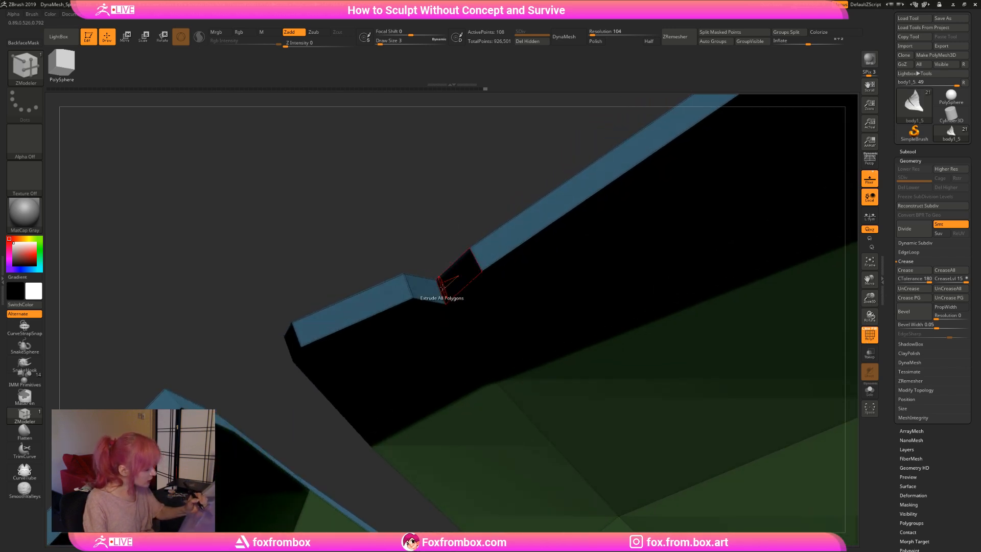
{"action": "left_click_drag", "start_coordinate": [435, 236], "coordinate": [472, 228]}
{"action": "left_click_drag", "start_coordinate": [871, 299], "coordinate": [810, 122]}
{"action": "mouse_move", "coordinate": [646, 330]}
{"action": "left_mouse_down"}
{"action": "mouse_move", "coordinate": [676, 321]}
{"action": "mouse_move", "coordinate": [610, 356]}
{"action": "mouse_move", "coordinate": [583, 336]}
{"action": "left_mouse_up"}
{"action": "key", "text": "ctrl+d"}
{"action": "key", "text": "ctrl"}
{"action": "key", "text": "ctrl+z"}
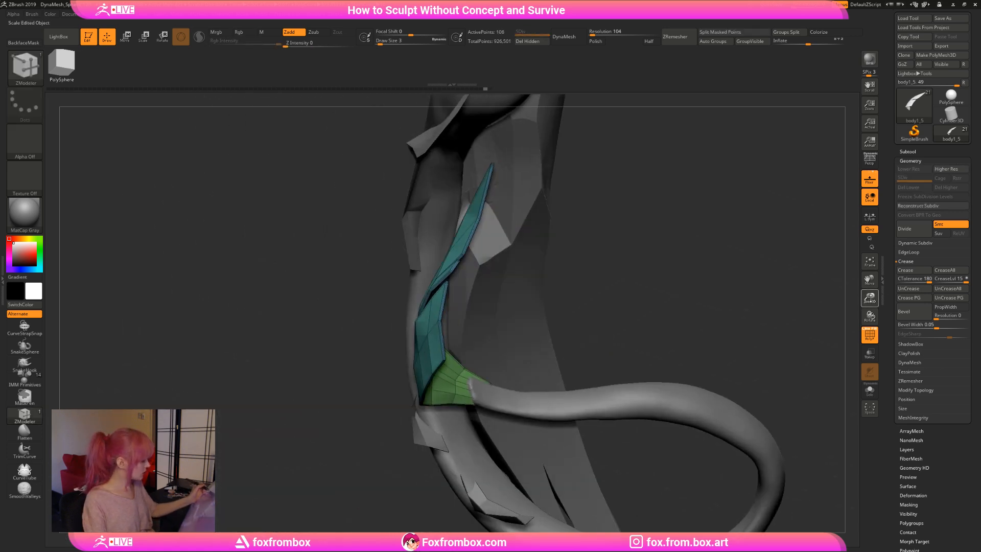
Crease the remaining corner edges of the narrow strip near the split between the fin lobes.
{"action": "left_click_drag", "start_coordinate": [869, 298], "coordinate": [851, 389]}
{"action": "left_click_drag", "start_coordinate": [605, 350], "coordinate": [526, 337]}
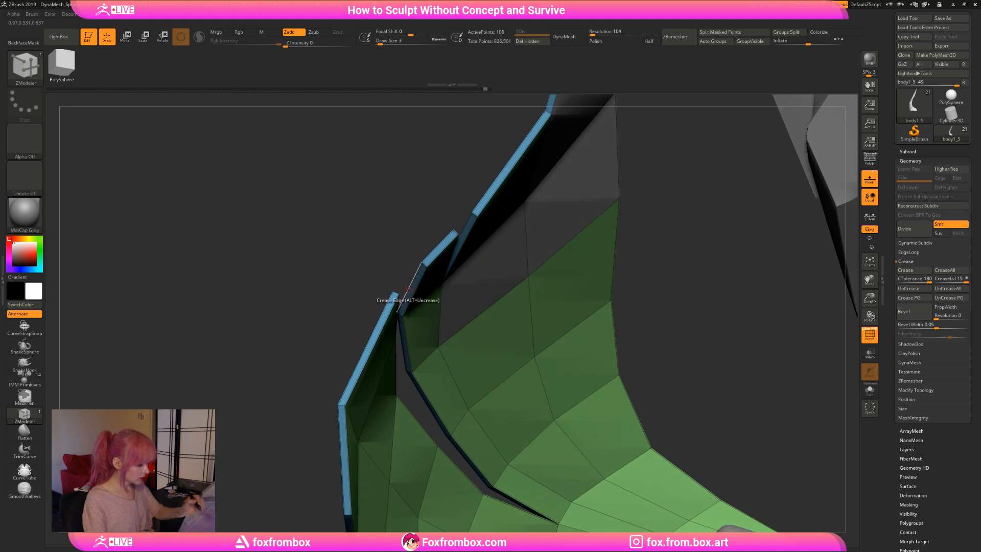
{"action": "left_click_drag", "start_coordinate": [372, 269], "coordinate": [314, 301]}
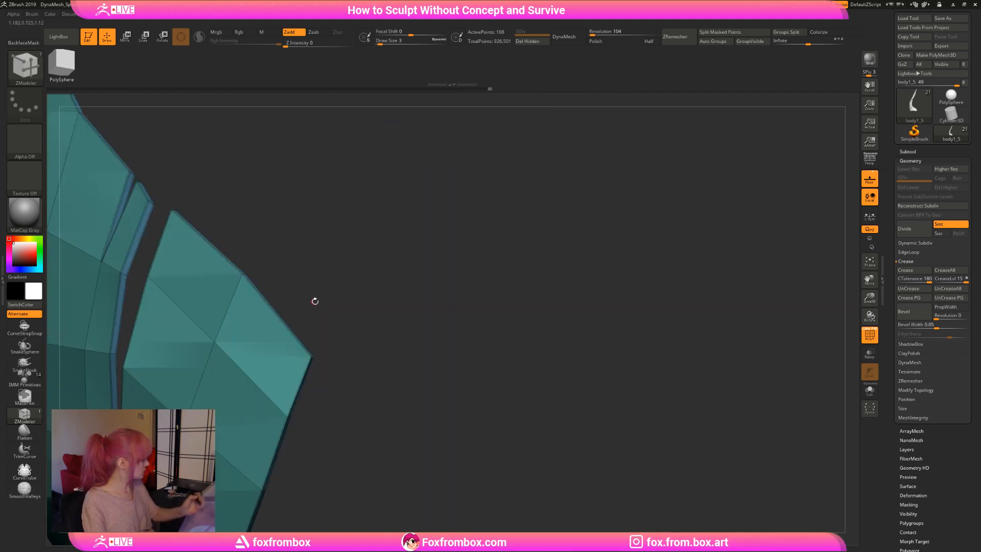
{"action": "left_click_drag", "start_coordinate": [870, 299], "coordinate": [864, 215]}
{"action": "left_click_drag", "start_coordinate": [517, 263], "coordinate": [622, 351]}
Subdivide the creased fin to level 4 and turn off the polyframe display.
{"action": "key", "text": "ctrl+d"}
{"action": "key", "text": "ctrl+d"}
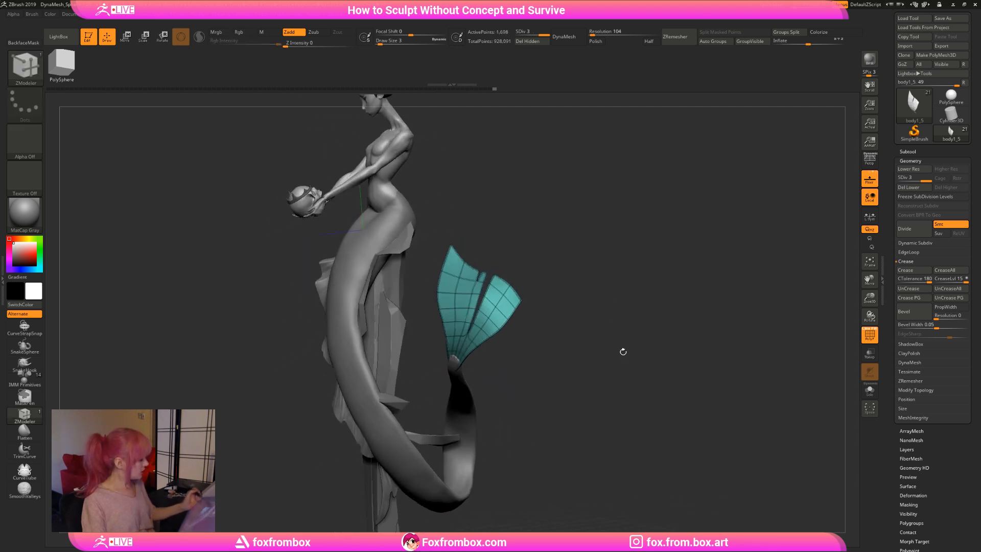
{"action": "left_click", "coordinate": [870, 334]}
{"action": "left_click_drag", "start_coordinate": [870, 298], "coordinate": [542, 338]}
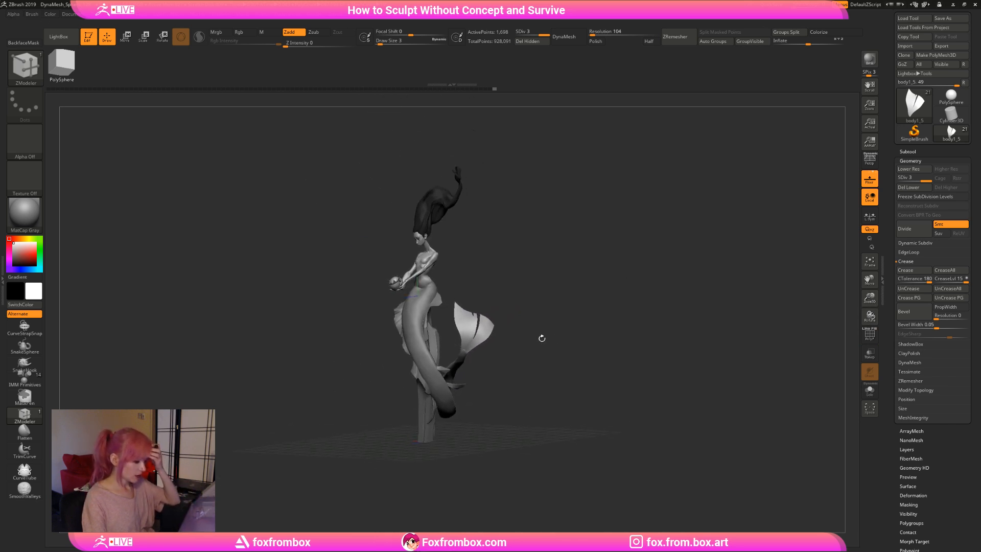
{"action": "mouse_move", "coordinate": [543, 338]}
{"action": "left_mouse_down"}
{"action": "mouse_move", "coordinate": [618, 304]}
{"action": "mouse_move", "coordinate": [565, 328]}
{"action": "mouse_move", "coordinate": [495, 309]}
{"action": "mouse_move", "coordinate": [602, 313]}
{"action": "mouse_move", "coordinate": [594, 327]}
{"action": "mouse_move", "coordinate": [536, 286]}
{"action": "mouse_move", "coordinate": [532, 297]}
{"action": "mouse_move", "coordinate": [544, 303]}
{"action": "mouse_move", "coordinate": [525, 336]}
{"action": "mouse_move", "coordinate": [522, 322]}
{"action": "mouse_move", "coordinate": [549, 310]}
{"action": "left_mouse_up"}
{"action": "key", "text": "d"}
{"action": "left_click_drag", "start_coordinate": [599, 268], "coordinate": [588, 259]}
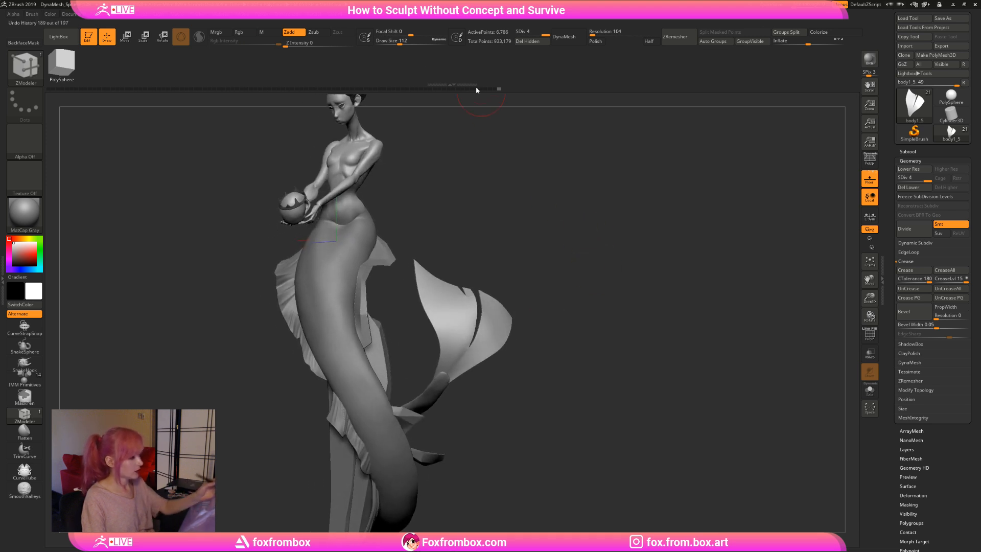
Switch to the DamStandard brush at draw size 23 and carve a groove down the larger lobe beside the split.
{"action": "left_click_drag", "start_coordinate": [398, 40], "coordinate": [385, 69]}
{"action": "left_click_drag", "start_coordinate": [575, 274], "coordinate": [590, 263]}
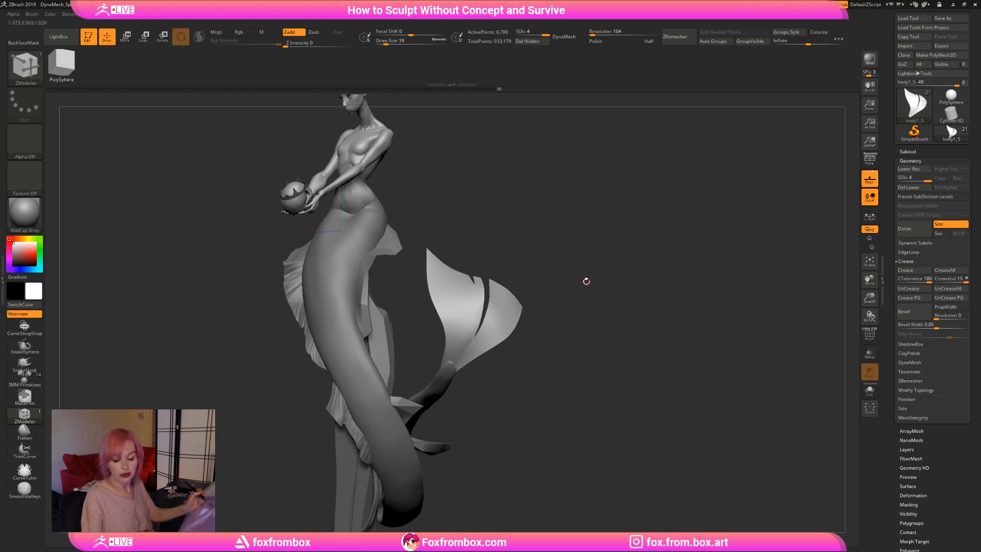
{"action": "key", "text": "b"}
{"action": "key", "text": "d"}
{"action": "key", "text": "s"}
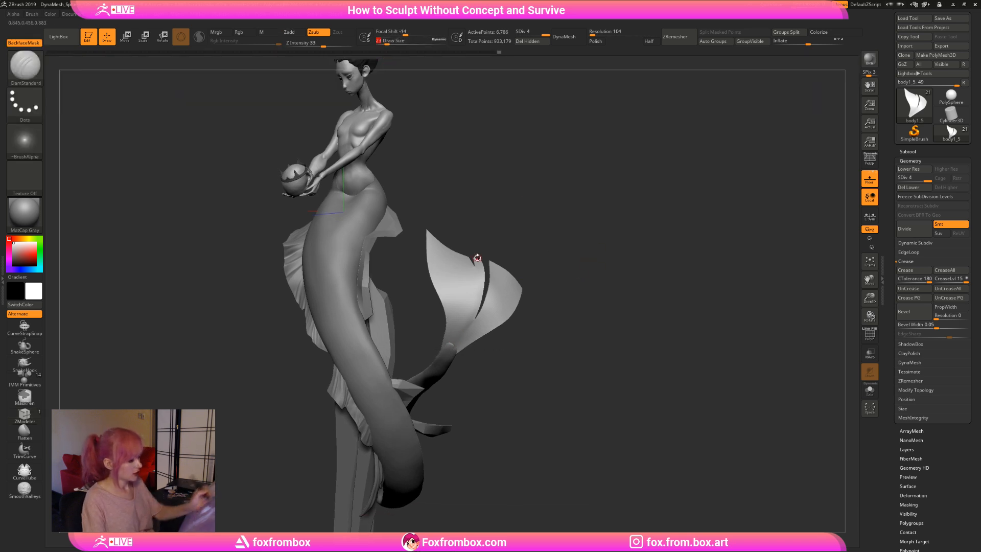
{"action": "left_click_drag", "start_coordinate": [477, 258], "coordinate": [460, 332]}
{"action": "left_click_drag", "start_coordinate": [475, 271], "coordinate": [469, 311]}
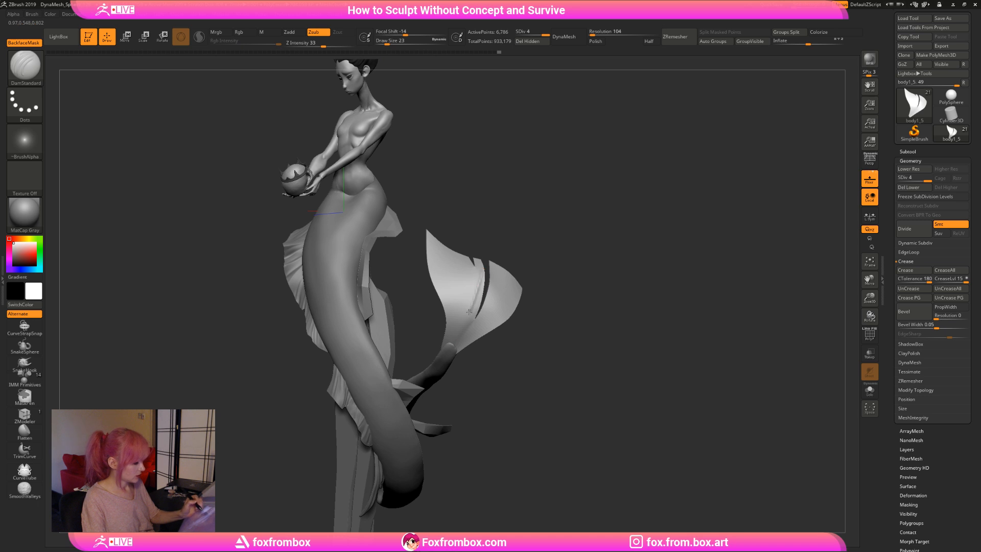
Redraw the groove beside the split down toward the fin's base and smooth it.
{"action": "left_click_drag", "start_coordinate": [572, 228], "coordinate": [560, 234]}
{"action": "left_click_drag", "start_coordinate": [479, 274], "coordinate": [464, 323], "text": "shift"}
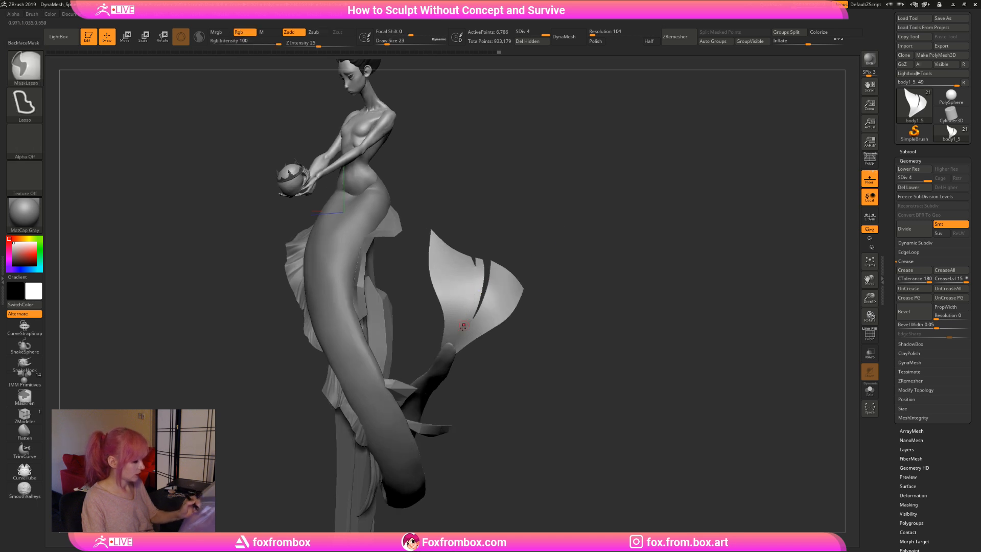
{"action": "left_click_drag", "start_coordinate": [482, 272], "coordinate": [466, 322]}
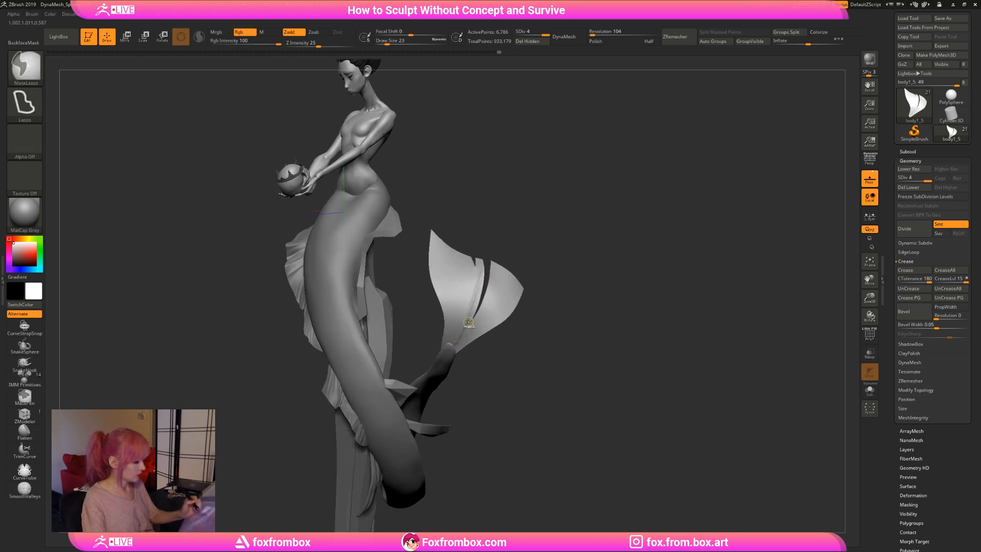
{"action": "mouse_move", "coordinate": [482, 273]}
{"action": "left_mouse_down"}
{"action": "mouse_move", "coordinate": [466, 321]}
{"action": "mouse_move", "coordinate": [482, 286]}
{"action": "left_mouse_up"}
{"action": "left_click_drag", "start_coordinate": [557, 247], "coordinate": [558, 242]}
{"action": "mouse_move", "coordinate": [478, 301]}
{"action": "left_mouse_down", "text": "shift"}
{"action": "mouse_move", "coordinate": [464, 332]}
{"action": "mouse_move", "coordinate": [480, 271]}
{"action": "left_mouse_up", "text": "shift"}
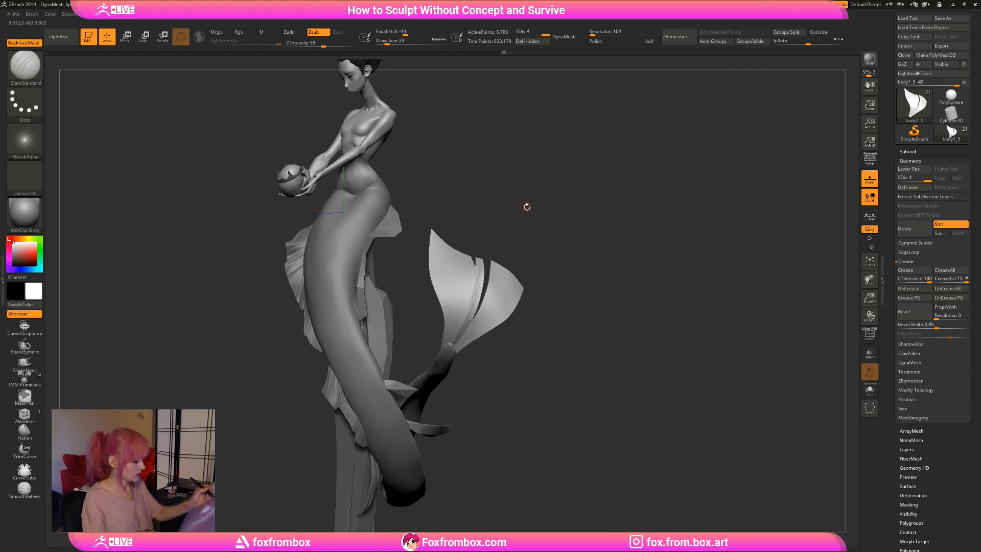
Try to carve a second groove down the middle of the larger fin lobe.
{"action": "mouse_move", "coordinate": [527, 207]}
{"action": "left_mouse_down"}
{"action": "mouse_move", "coordinate": [559, 202]}
{"action": "mouse_move", "coordinate": [553, 254]}
{"action": "mouse_move", "coordinate": [477, 289]}
{"action": "mouse_move", "coordinate": [495, 247]}
{"action": "mouse_move", "coordinate": [460, 285]}
{"action": "left_mouse_up"}
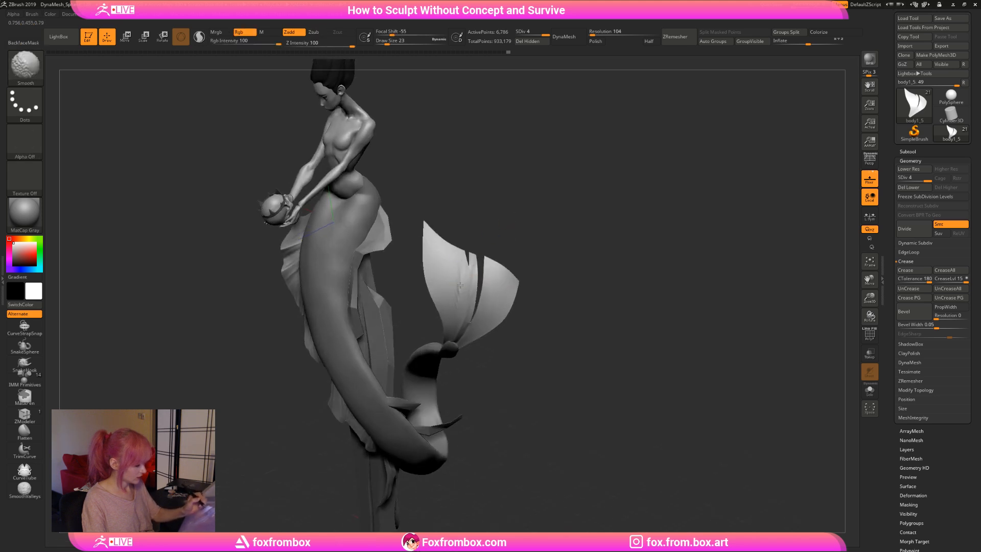
{"action": "left_click_drag", "start_coordinate": [503, 230], "coordinate": [507, 207]}
{"action": "mouse_move", "coordinate": [447, 271]}
{"action": "left_mouse_down"}
{"action": "mouse_move", "coordinate": [453, 303]}
{"action": "mouse_move", "coordinate": [451, 292]}
{"action": "left_mouse_up"}
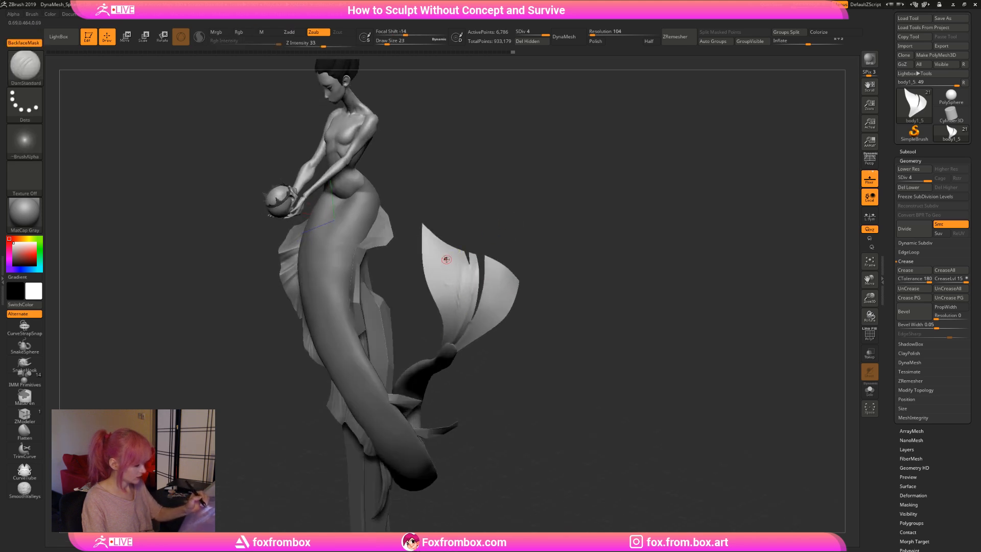
{"action": "left_click_drag", "start_coordinate": [536, 233], "coordinate": [532, 237]}
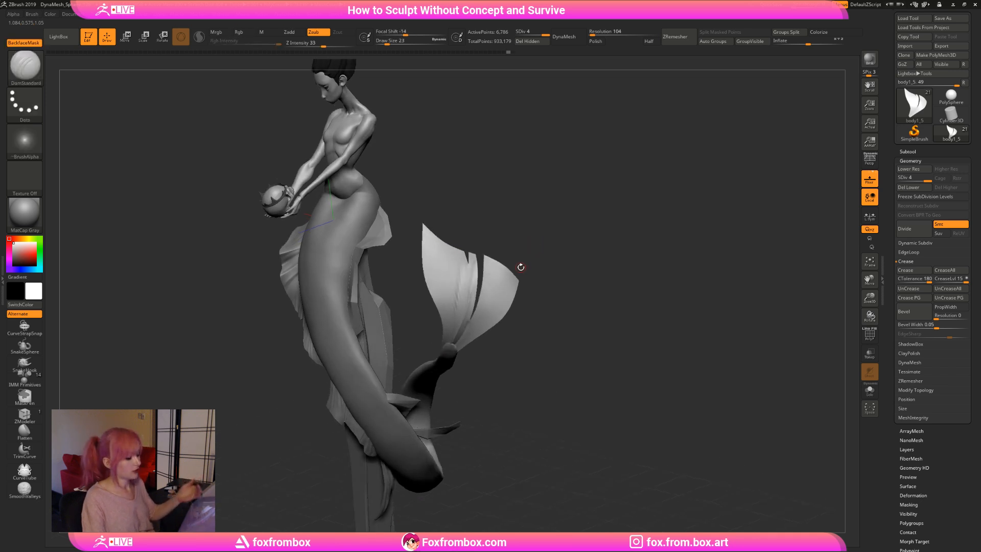
{"action": "left_click_drag", "start_coordinate": [558, 294], "coordinate": [553, 308]}
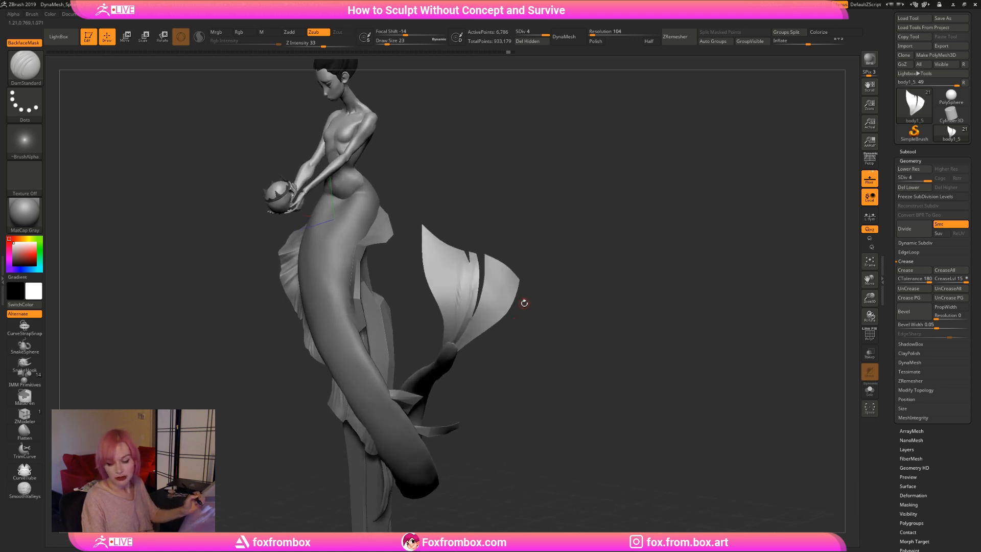
Subdivide the fin to level 5, carve long folds from the larger lobe's tip toward its base with DamStandard, and soften them.
{"action": "key", "text": "d"}
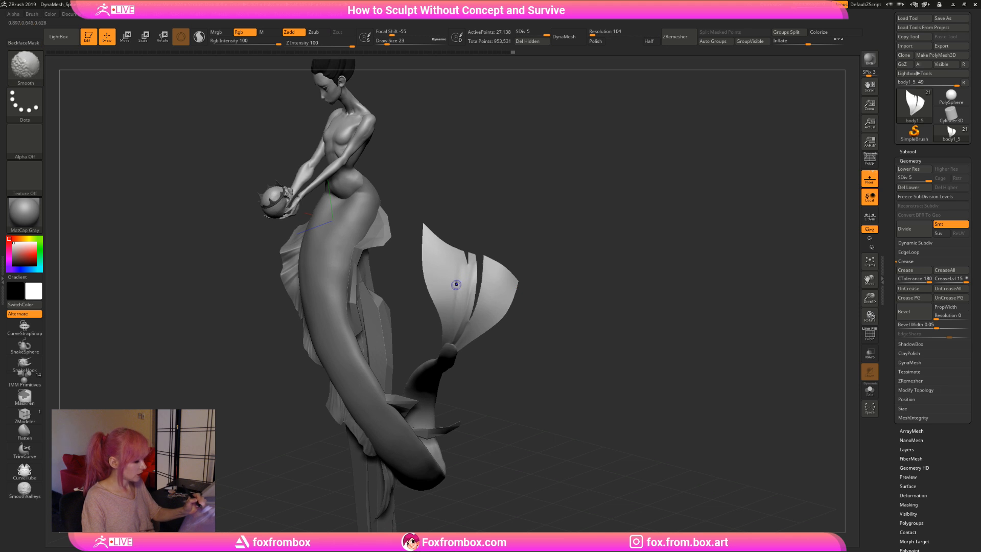
{"action": "key", "text": "shift"}
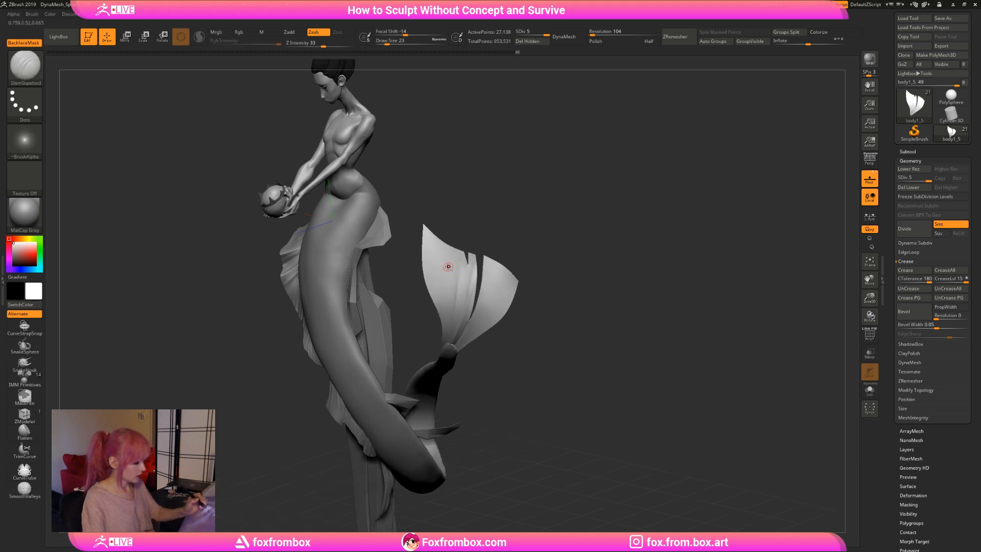
{"action": "key", "text": "ctrl+z"}
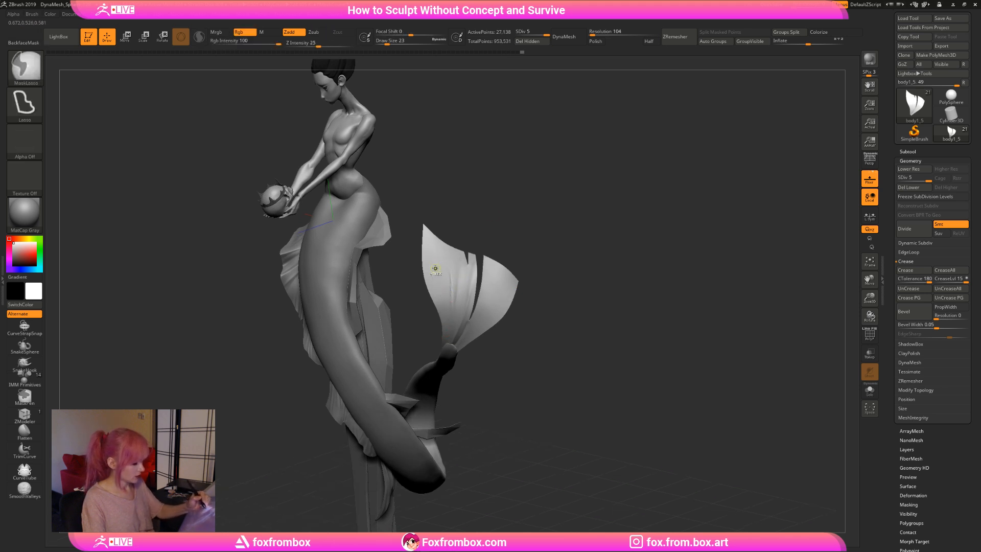
{"action": "left_click_drag", "start_coordinate": [432, 247], "coordinate": [445, 308]}
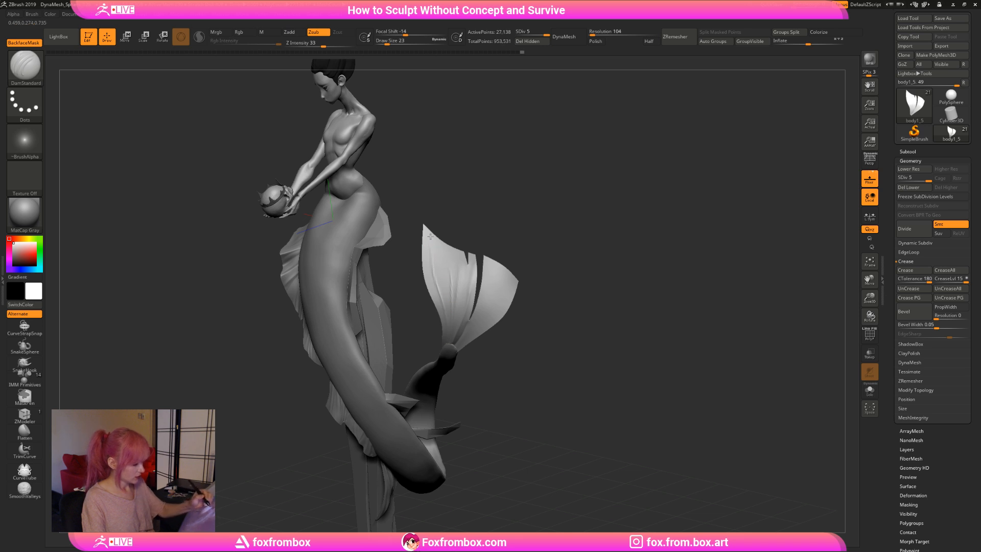
{"action": "mouse_move", "coordinate": [428, 238]}
{"action": "left_mouse_down"}
{"action": "mouse_move", "coordinate": [443, 309]}
{"action": "mouse_move", "coordinate": [428, 272]}
{"action": "mouse_move", "coordinate": [445, 266]}
{"action": "mouse_move", "coordinate": [451, 318]}
{"action": "left_mouse_up"}
{"action": "left_click_drag", "start_coordinate": [444, 268], "coordinate": [448, 283], "text": "shift"}
{"action": "mouse_move", "coordinate": [484, 213]}
{"action": "left_mouse_down"}
{"action": "mouse_move", "coordinate": [540, 213]}
{"action": "mouse_move", "coordinate": [557, 276]}
{"action": "mouse_move", "coordinate": [546, 309]}
{"action": "left_mouse_up"}
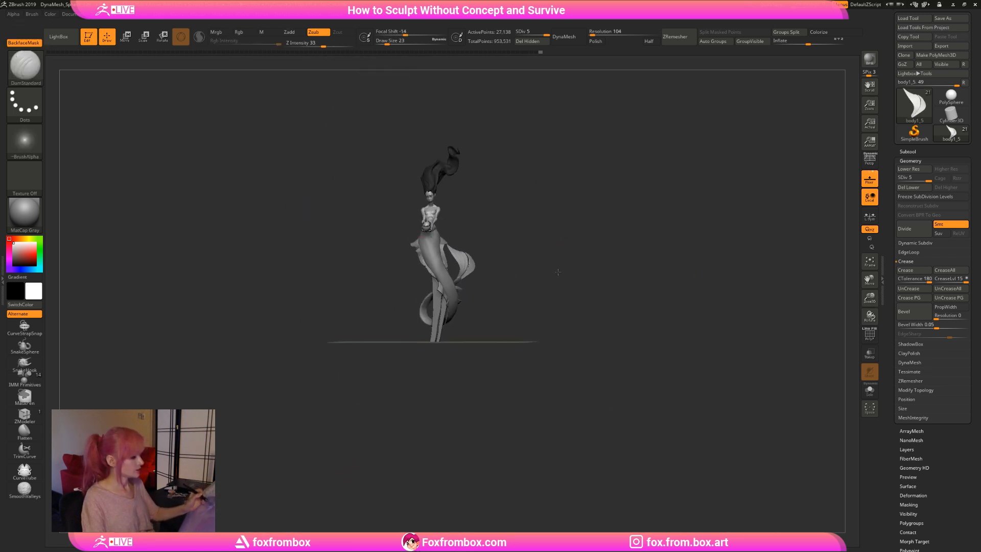
Save the current state of the mermaid sculpt.
{"action": "key", "text": "ctrl"}
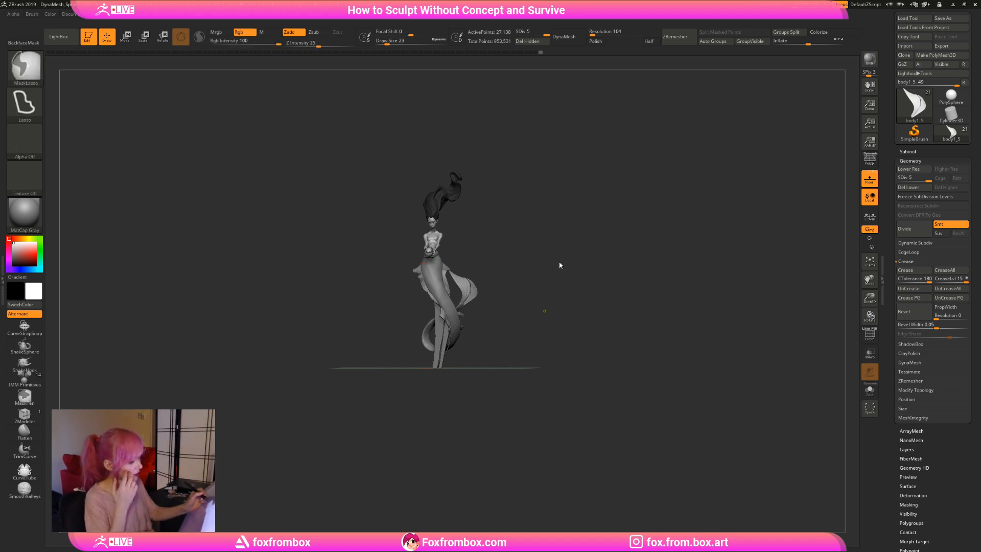
{"action": "key", "text": "ctrl+s"}
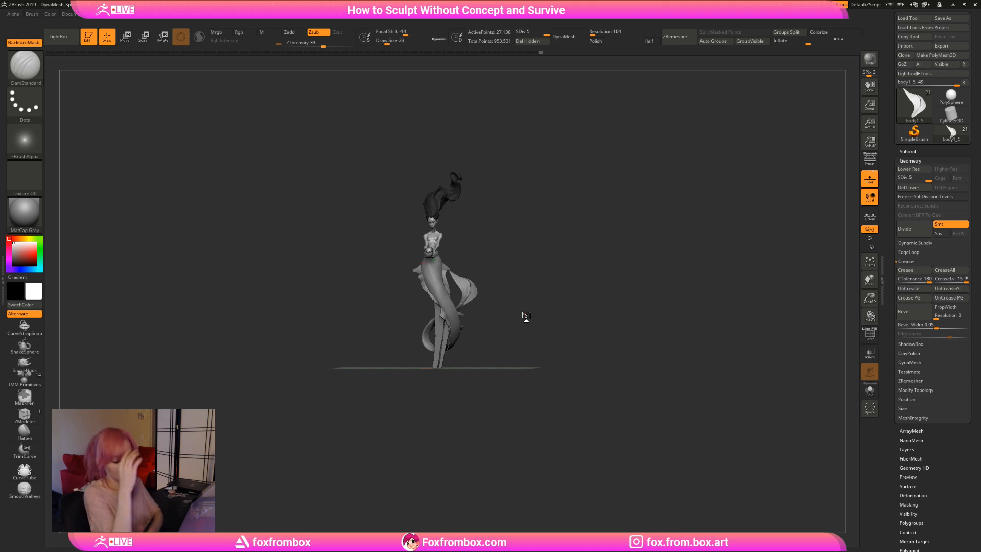
{"action": "left_click_drag", "start_coordinate": [596, 337], "coordinate": [602, 347]}
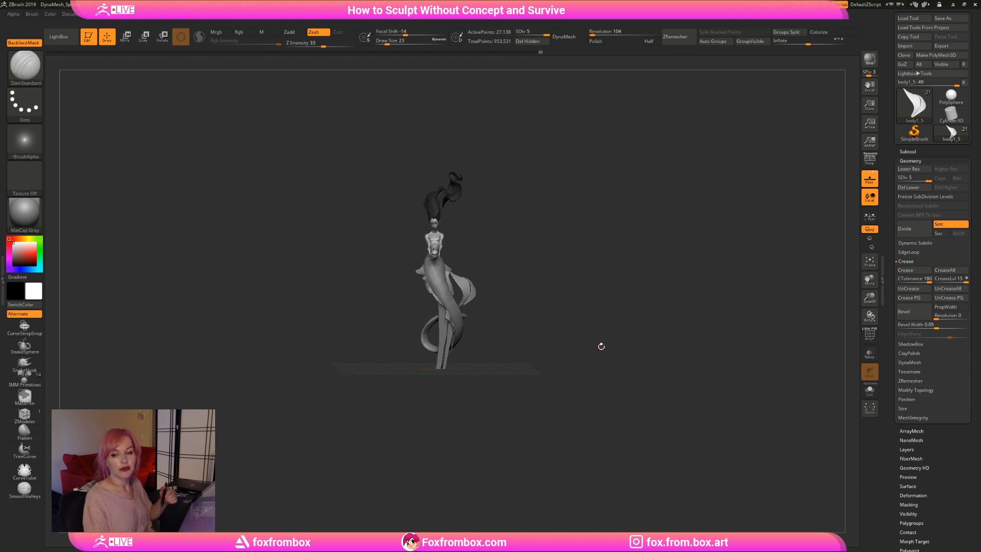
{"action": "left_click_drag", "start_coordinate": [542, 305], "coordinate": [513, 307]}
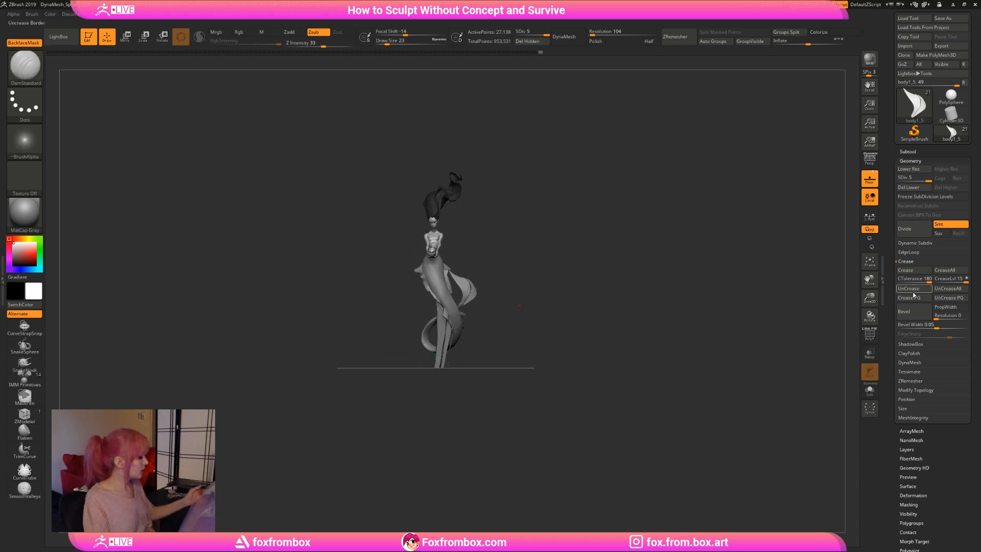
Set the DamStandard draw size to 41 and subdivide the tail fin to level 6.
{"action": "left_click_drag", "start_coordinate": [870, 298], "coordinate": [841, 378]}
{"action": "left_click_drag", "start_coordinate": [631, 298], "coordinate": [517, 218]}
{"action": "left_click", "coordinate": [390, 44]}
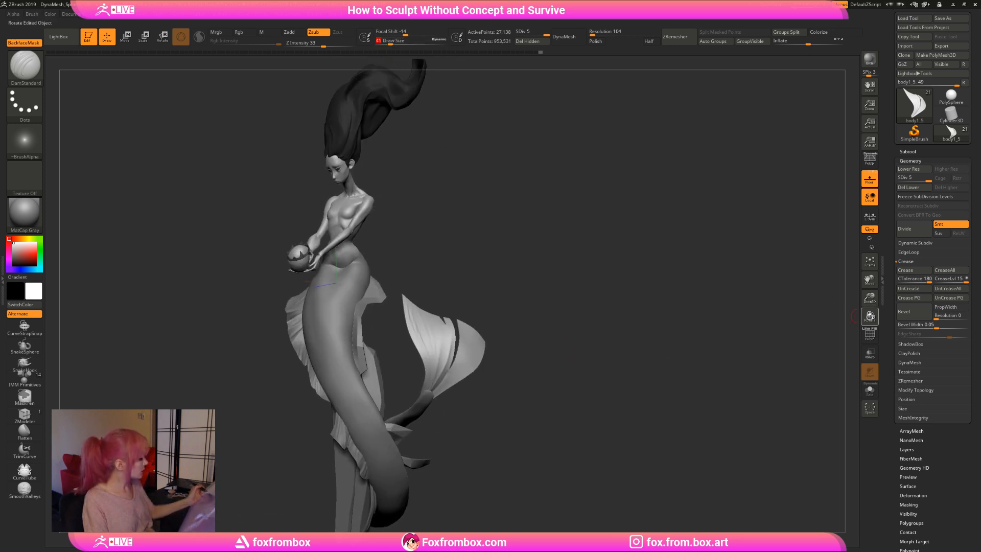
{"action": "left_click_drag", "start_coordinate": [870, 299], "coordinate": [846, 368]}
{"action": "mouse_move", "coordinate": [581, 283]}
{"action": "left_mouse_down"}
{"action": "mouse_move", "coordinate": [472, 235]}
{"action": "mouse_move", "coordinate": [489, 230]}
{"action": "mouse_move", "coordinate": [489, 239]}
{"action": "left_mouse_up"}
{"action": "key", "text": "ctrl"}
{"action": "key", "text": "ctrl+d"}
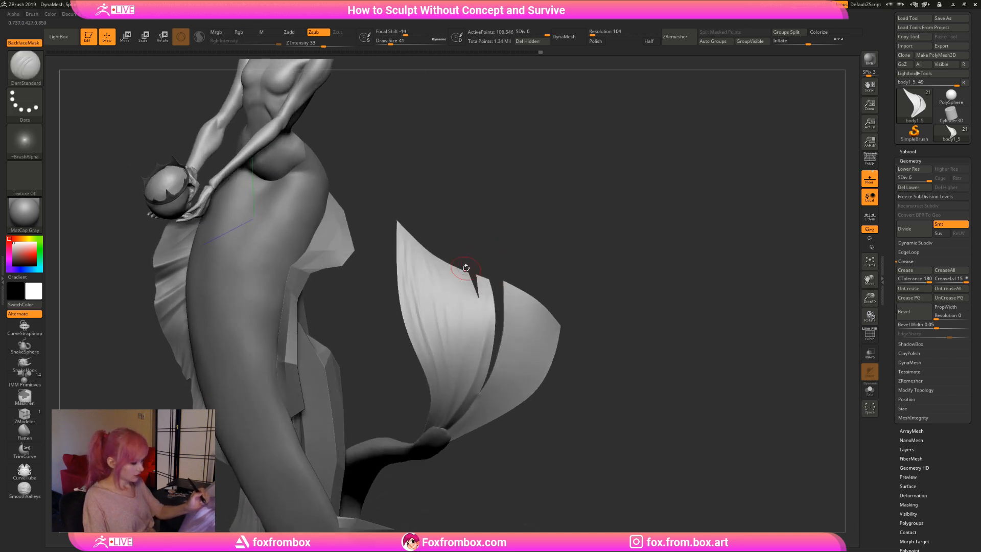
{"action": "key", "text": "shift"}
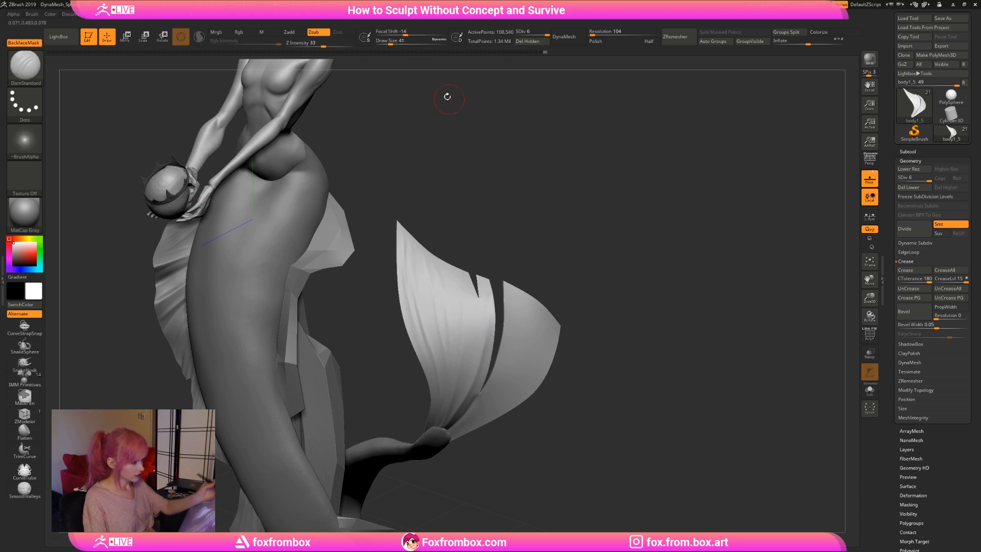
Reduce the draw size to 20 and carve fine grooves down the narrow strip between the fin's notch and its split.
{"action": "left_click", "coordinate": [387, 42]}
{"action": "mouse_move", "coordinate": [496, 165]}
{"action": "left_mouse_down"}
{"action": "mouse_move", "coordinate": [485, 164]}
{"action": "mouse_move", "coordinate": [478, 284]}
{"action": "left_mouse_up"}
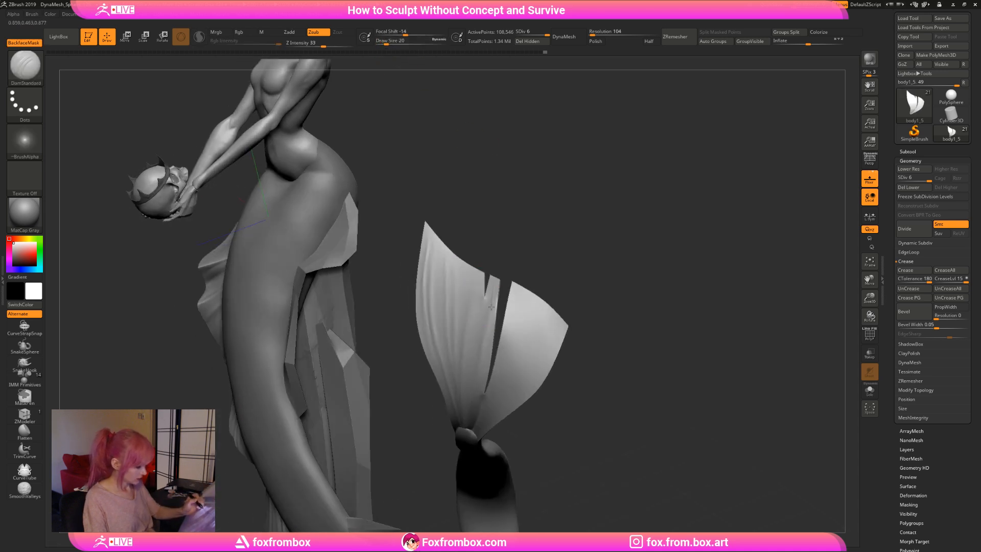
{"action": "mouse_move", "coordinate": [540, 260]}
{"action": "left_mouse_down"}
{"action": "mouse_move", "coordinate": [583, 256]}
{"action": "mouse_move", "coordinate": [543, 246]}
{"action": "mouse_move", "coordinate": [550, 290]}
{"action": "mouse_move", "coordinate": [556, 258]}
{"action": "left_mouse_up"}
{"action": "left_click_drag", "start_coordinate": [488, 309], "coordinate": [492, 289]}
{"action": "mouse_move", "coordinate": [529, 249]}
{"action": "left_mouse_down"}
{"action": "mouse_move", "coordinate": [483, 274]}
{"action": "mouse_move", "coordinate": [480, 346]}
{"action": "left_mouse_up"}
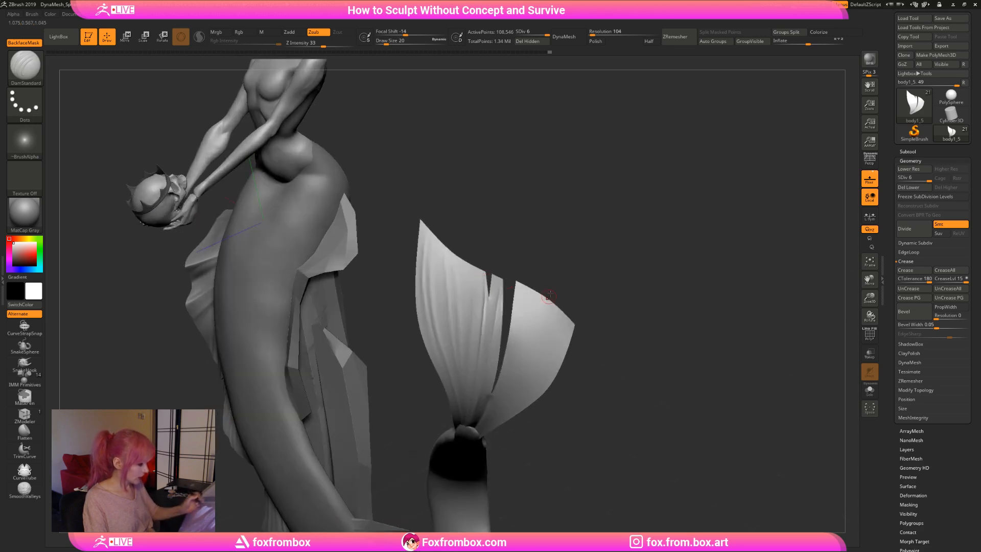
{"action": "left_click_drag", "start_coordinate": [549, 296], "coordinate": [561, 285]}
{"action": "left_click_drag", "start_coordinate": [493, 293], "coordinate": [492, 335]}
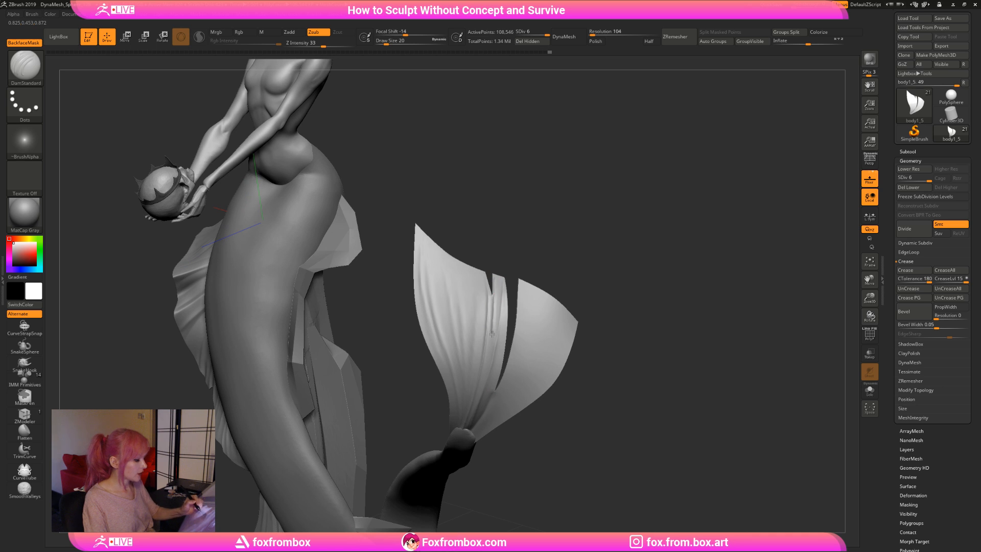
{"action": "key", "text": "shift"}
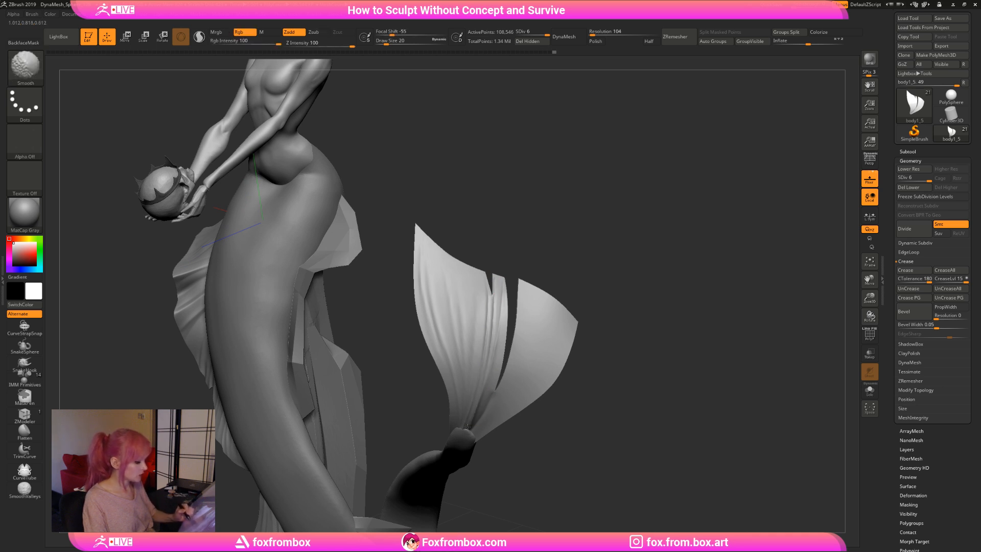
Refine the folds along the middle of the larger fin lobe and set the draw size to 39.
{"action": "mouse_move", "coordinate": [551, 295]}
{"action": "left_mouse_down"}
{"action": "mouse_move", "coordinate": [541, 280]}
{"action": "mouse_move", "coordinate": [465, 313]}
{"action": "left_mouse_up"}
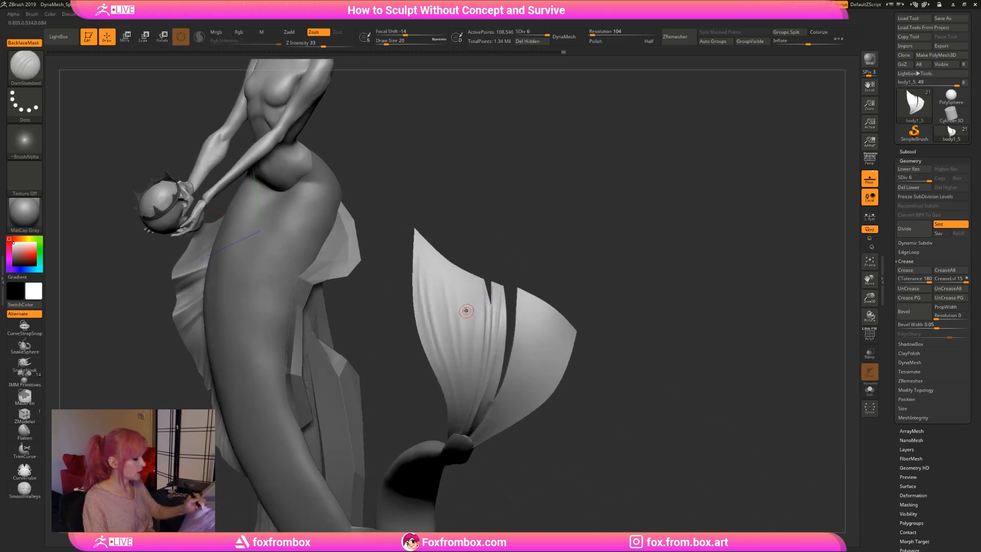
{"action": "left_click_drag", "start_coordinate": [461, 404], "coordinate": [464, 286], "text": "shift"}
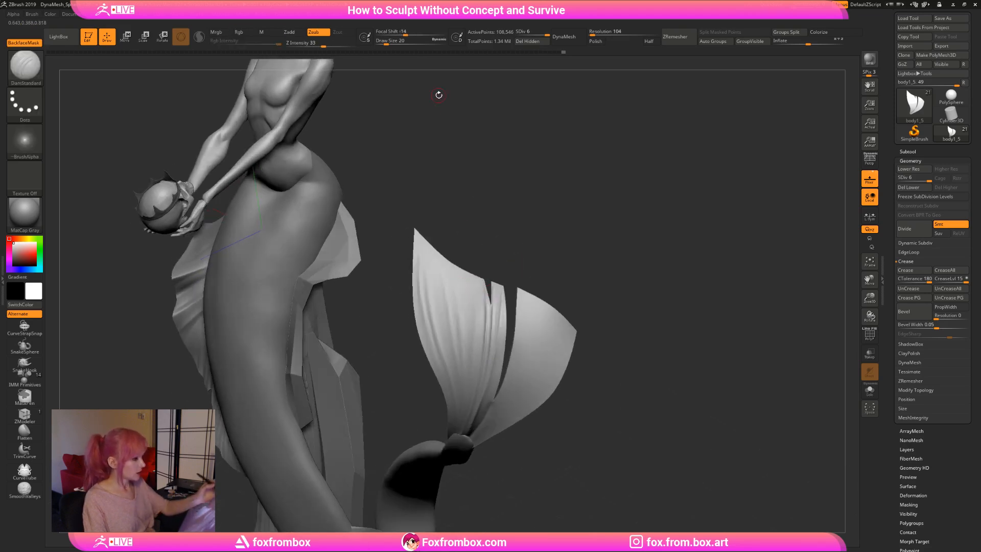
{"action": "left_click", "coordinate": [391, 43]}
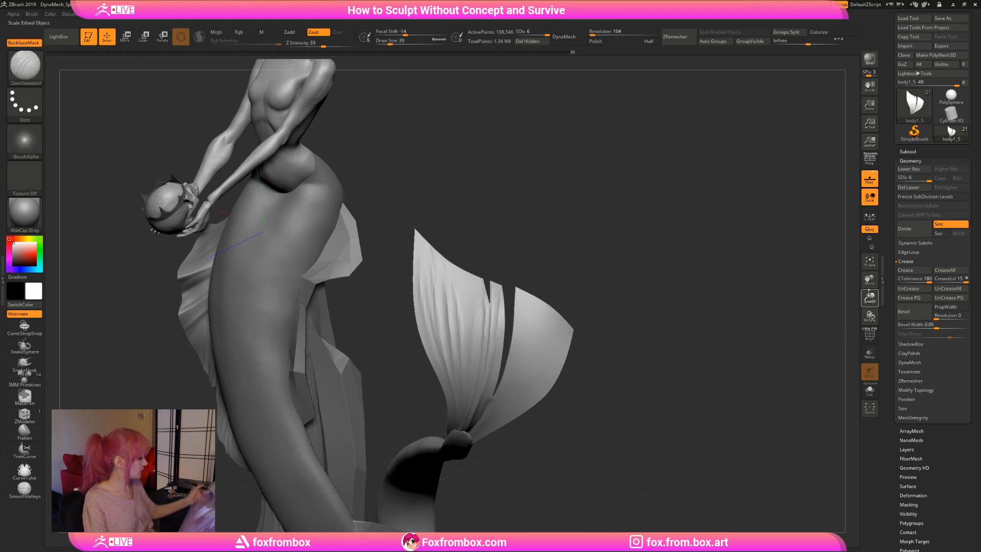
Save the mermaid project with the newly carved folds in the tail fin.
{"action": "key", "text": "f"}
{"action": "left_click_drag", "start_coordinate": [568, 261], "coordinate": [589, 291]}
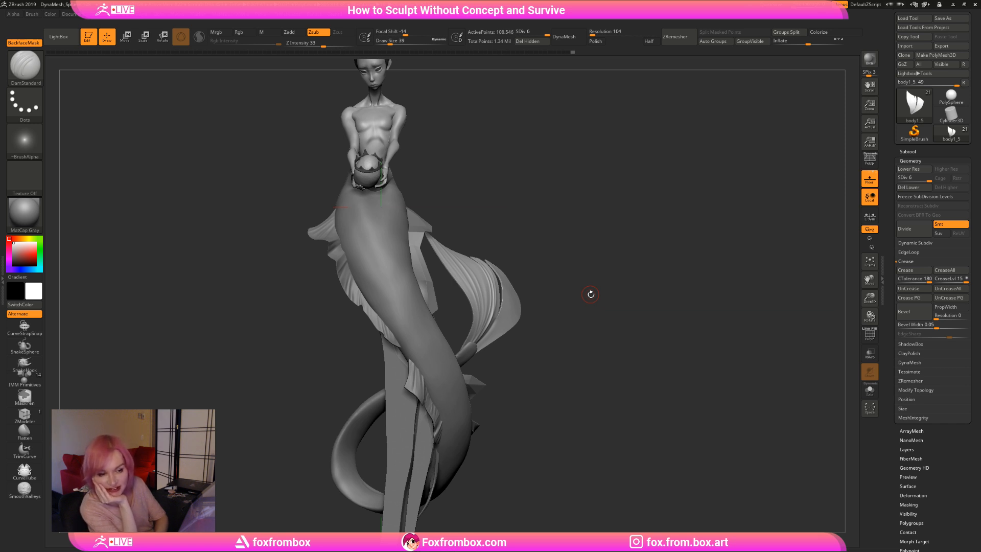
{"action": "mouse_move", "coordinate": [693, 322]}
{"action": "left_mouse_down"}
{"action": "mouse_move", "coordinate": [650, 321]}
{"action": "mouse_move", "coordinate": [677, 324]}
{"action": "mouse_move", "coordinate": [715, 257]}
{"action": "left_mouse_up"}
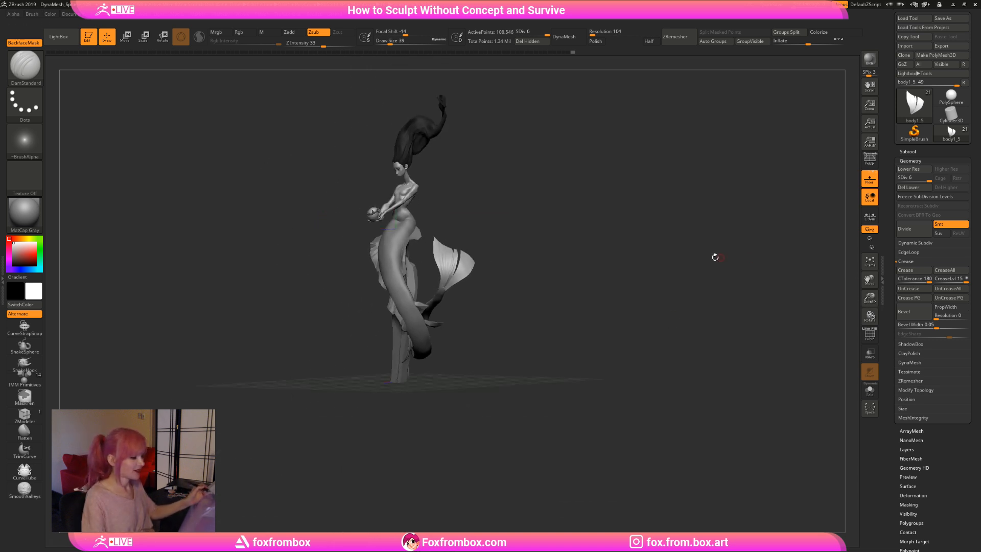
{"action": "mouse_move", "coordinate": [532, 287]}
{"action": "left_mouse_down", "text": "shift"}
{"action": "mouse_move", "coordinate": [537, 342]}
{"action": "mouse_move", "coordinate": [562, 342]}
{"action": "mouse_move", "coordinate": [625, 375]}
{"action": "mouse_move", "coordinate": [588, 360]}
{"action": "mouse_move", "coordinate": [613, 366]}
{"action": "mouse_move", "coordinate": [591, 362]}
{"action": "mouse_move", "coordinate": [603, 361]}
{"action": "left_mouse_up", "text": "shift"}
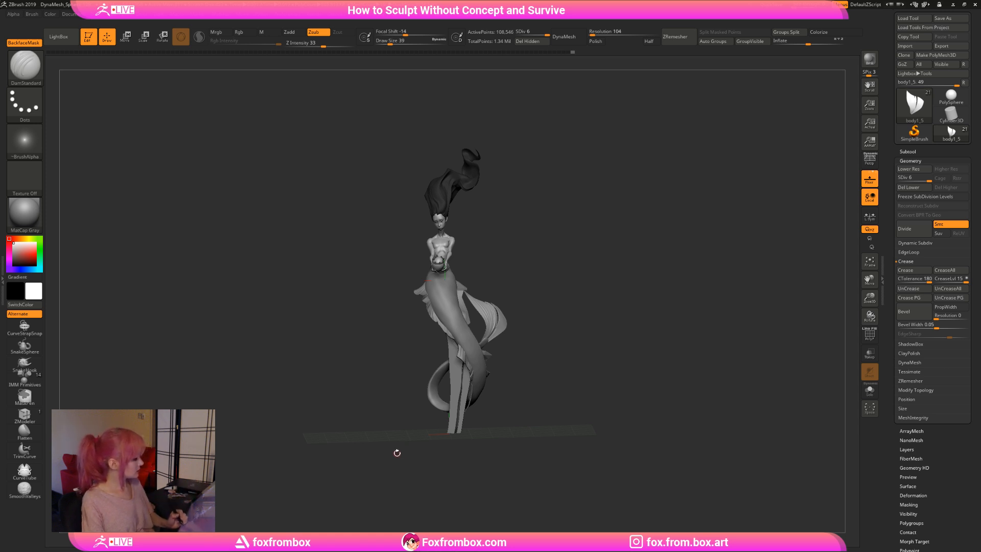
{"action": "left_click_drag", "start_coordinate": [588, 335], "coordinate": [573, 334]}
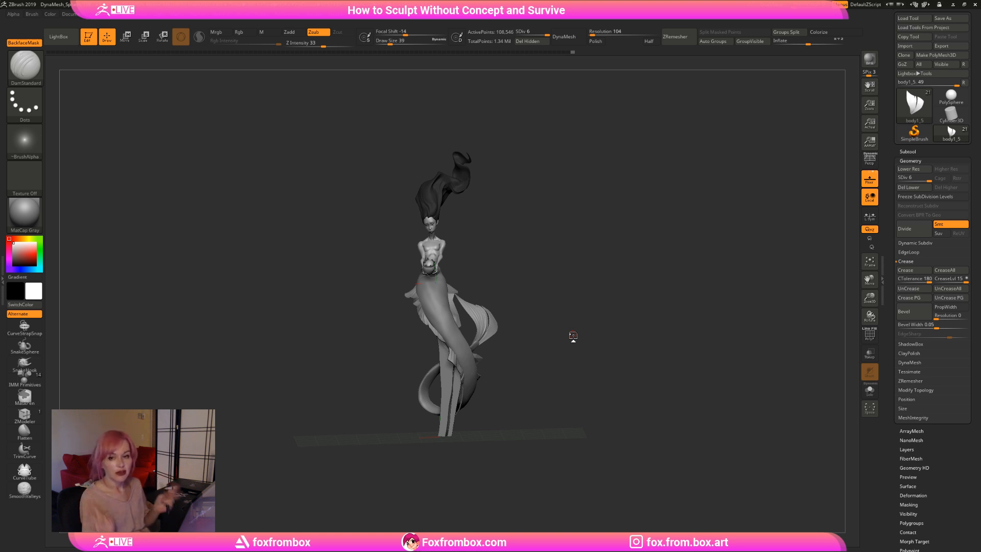
{"action": "key", "text": "ctrl+s"}
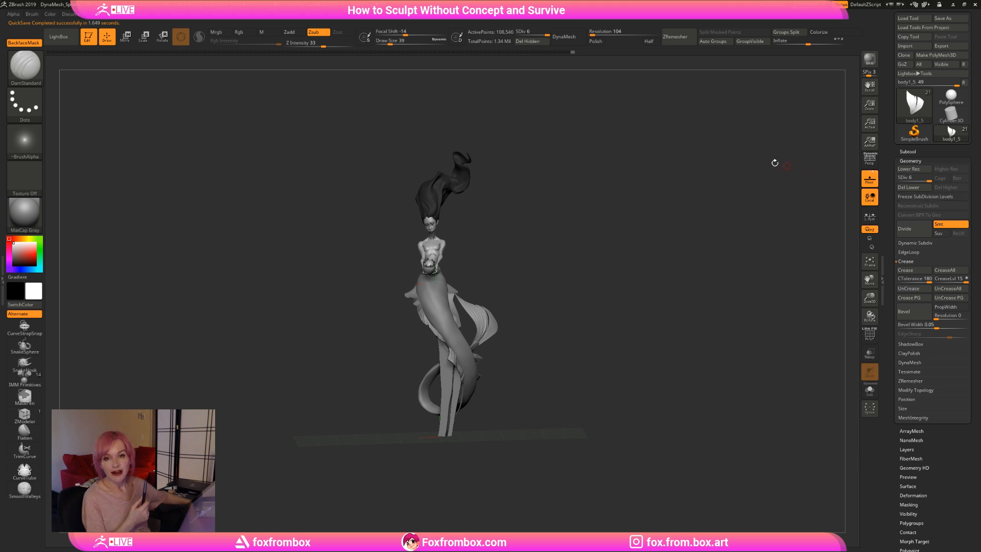
{"action": "mouse_move", "coordinate": [952, 113]}
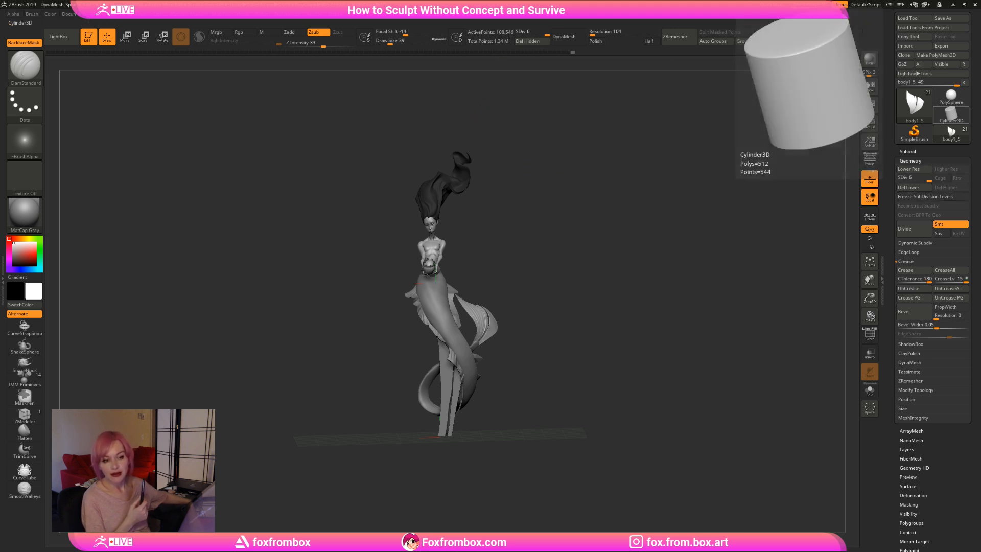